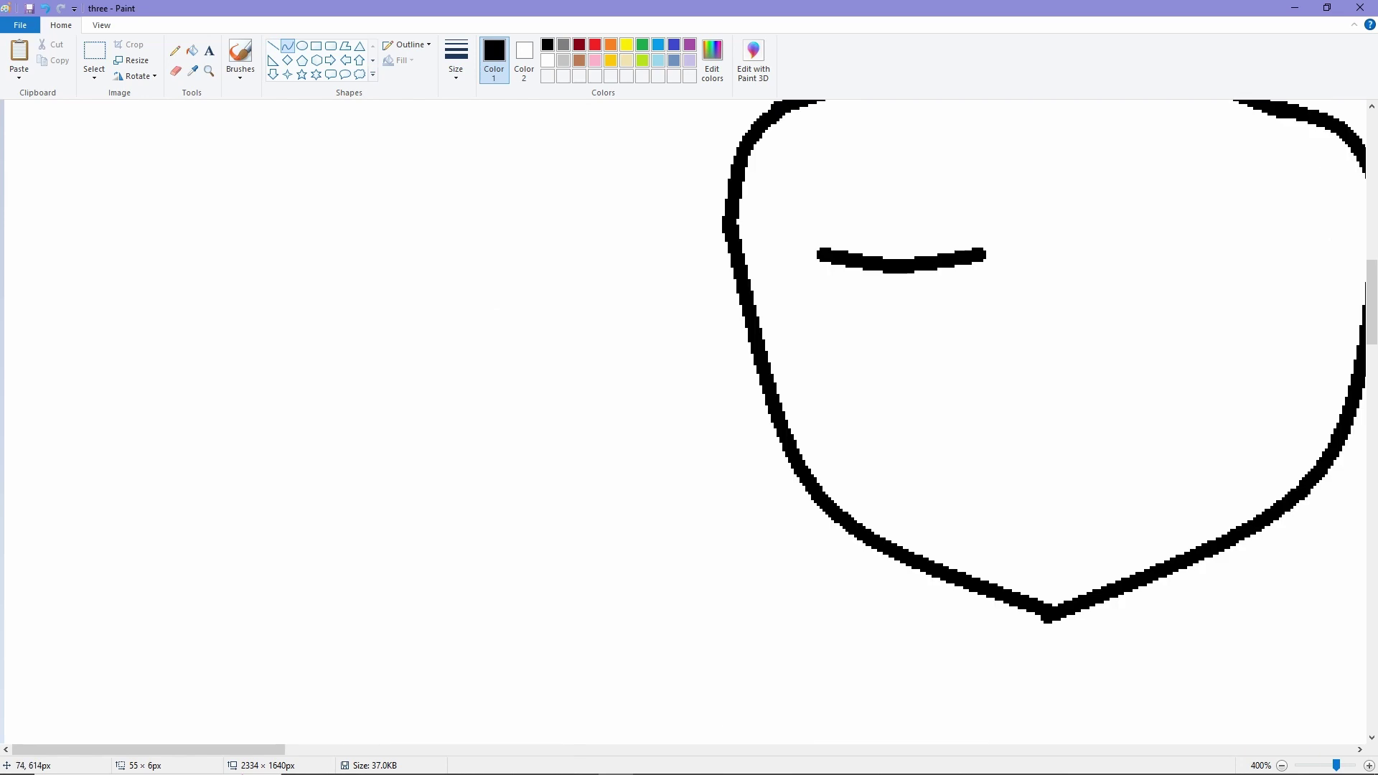
# Step: Draw curved lines to close the narrow left eye and form a matching almond-shaped right eye on the face
pyautogui.hscroll(-5, 480, 245)
pyautogui.scroll(2, 480, 246)
pyautogui.moveTo(202, 417)
pyautogui.mouseDown()
pyautogui.moveTo(371, 415)
pyautogui.moveTo(267, 404)
pyautogui.mouseUp()
pyautogui.hotkey('ctrl', 'z')
pyautogui.moveTo(461, 420)
pyautogui.mouseDown()
pyautogui.moveTo(642, 421)
pyautogui.moveTo(537, 399)
pyautogui.moveTo(567, 431)
pyautogui.moveTo(603, 440)
pyautogui.mouseUp()
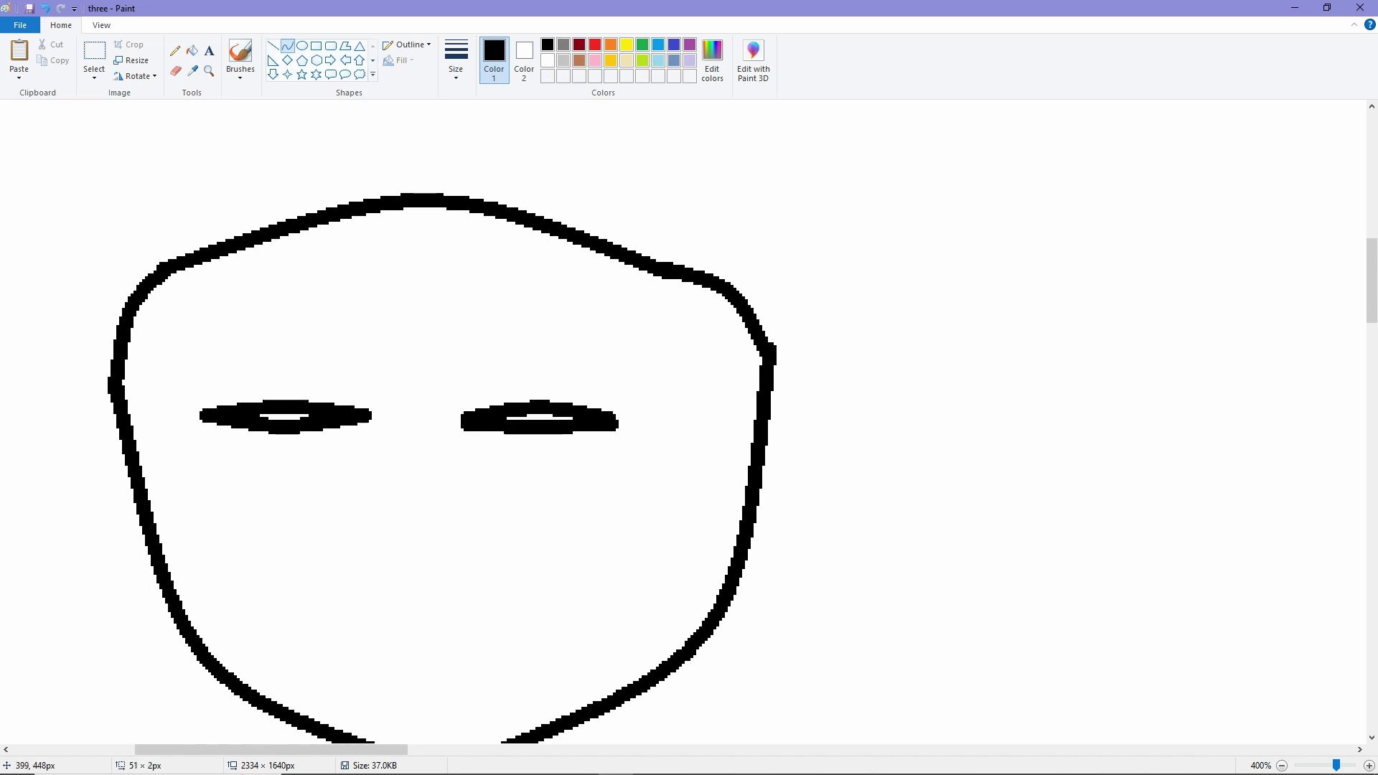
# Step: Thicken the top of the head and its upper-left outline with black curved strokes to start the hair
pyautogui.scroll(-3, 689, 424)
pyautogui.scroll(2, 690, 424)
pyautogui.scroll(-2, 689, 423)
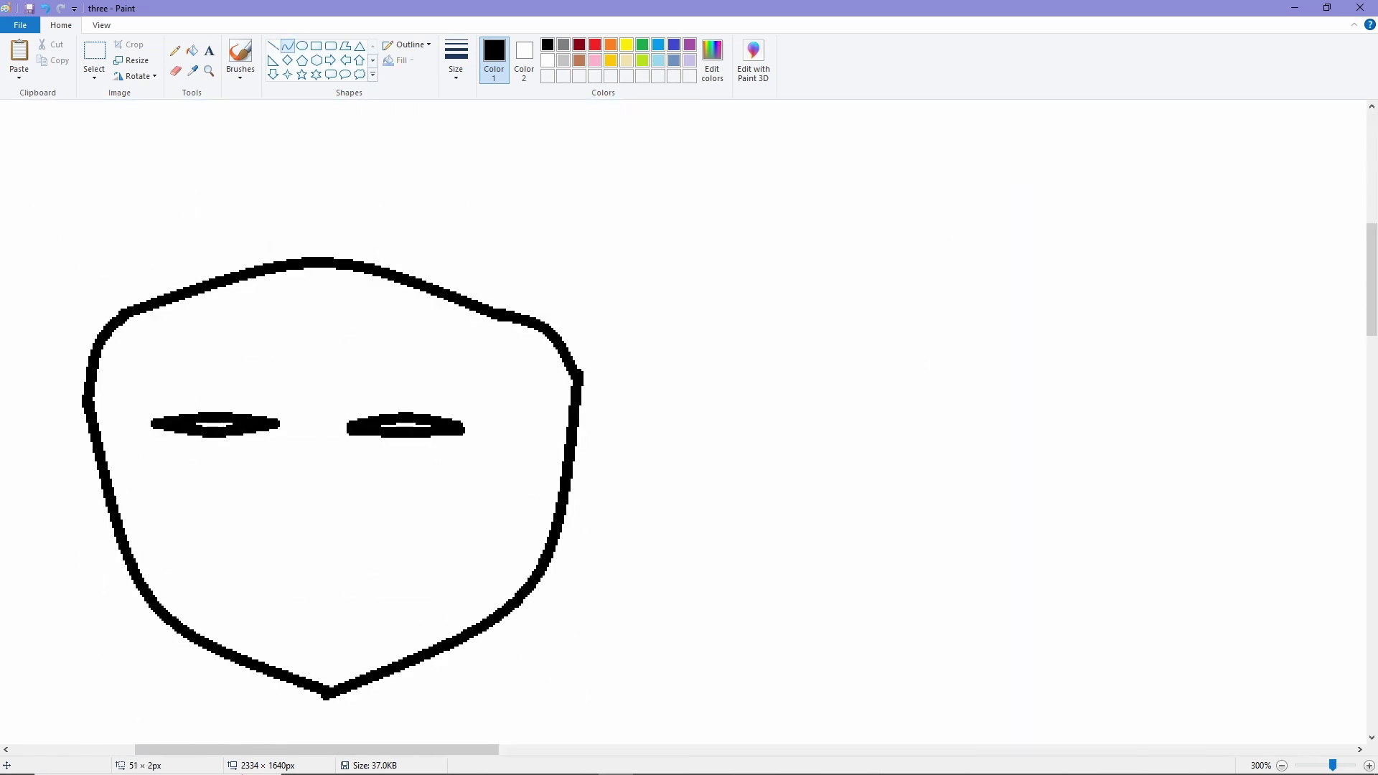
pyautogui.click(287, 45)
pyautogui.moveTo(466, 290)
pyautogui.mouseDown()
pyautogui.moveTo(507, 315)
pyautogui.moveTo(429, 299)
pyautogui.mouseUp()
pyautogui.moveTo(256, 262); pyautogui.dragTo(406, 286)
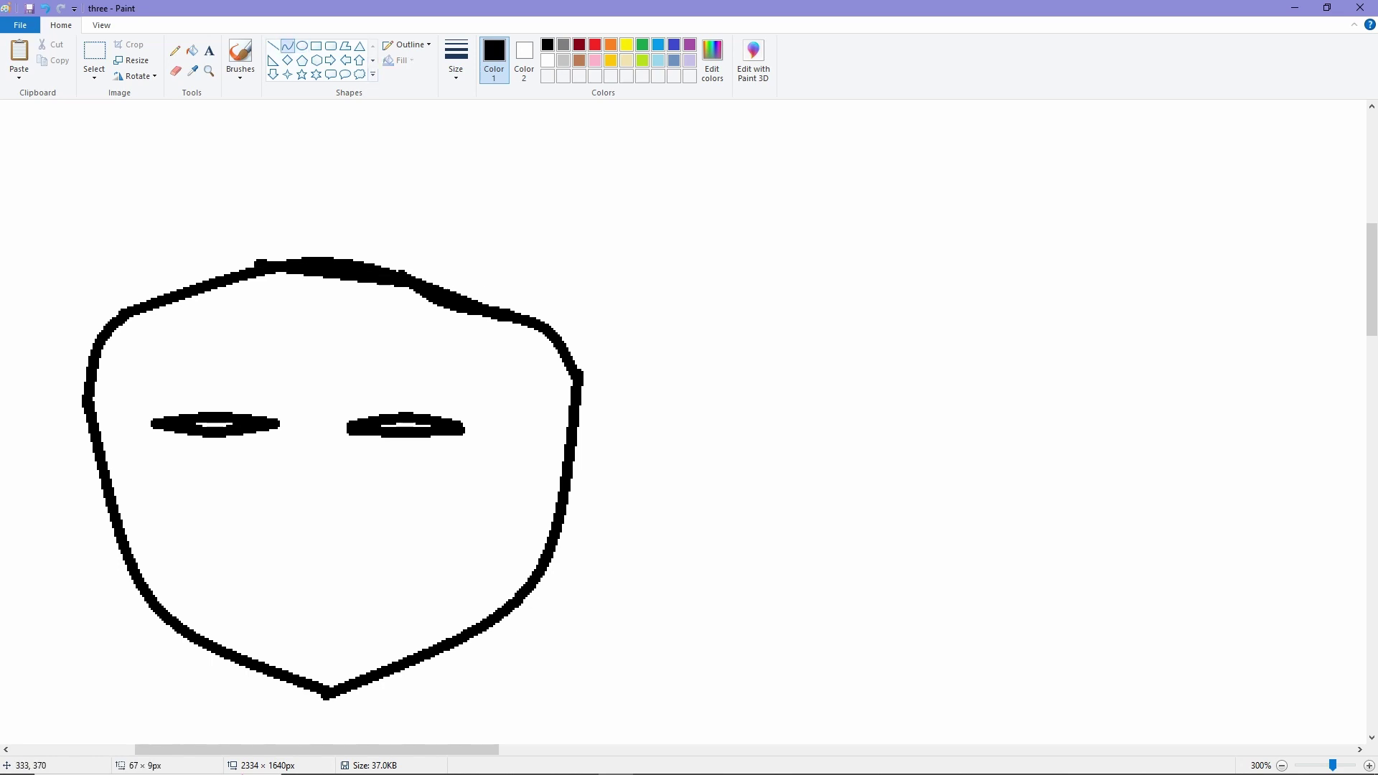
pyautogui.moveTo(167, 307); pyautogui.dragTo(99, 396)
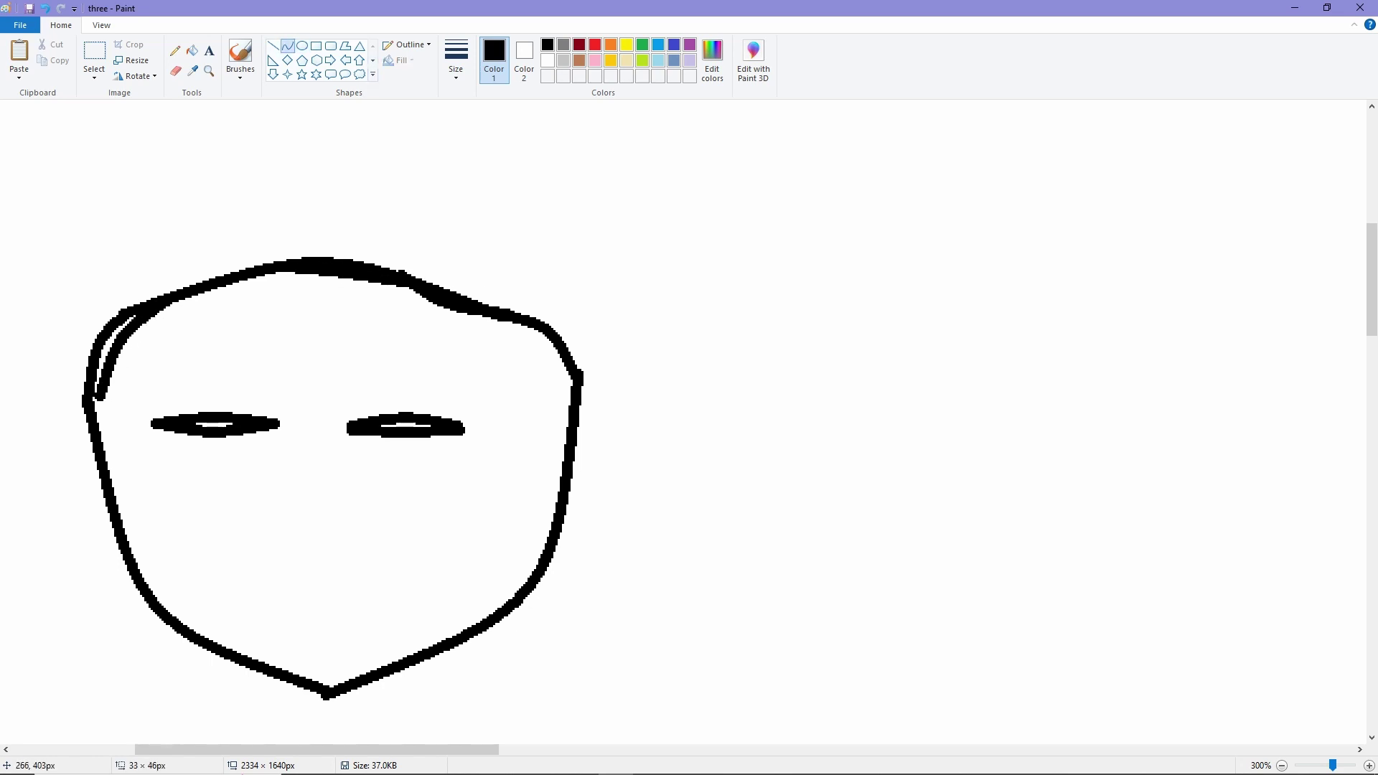
pyautogui.moveTo(119, 337); pyautogui.dragTo(88, 325)
# Step: Draw curved black fringe strands sweeping from the top of the head down to the upper-left edge of the face
pyautogui.scroll(1, 210, 181)
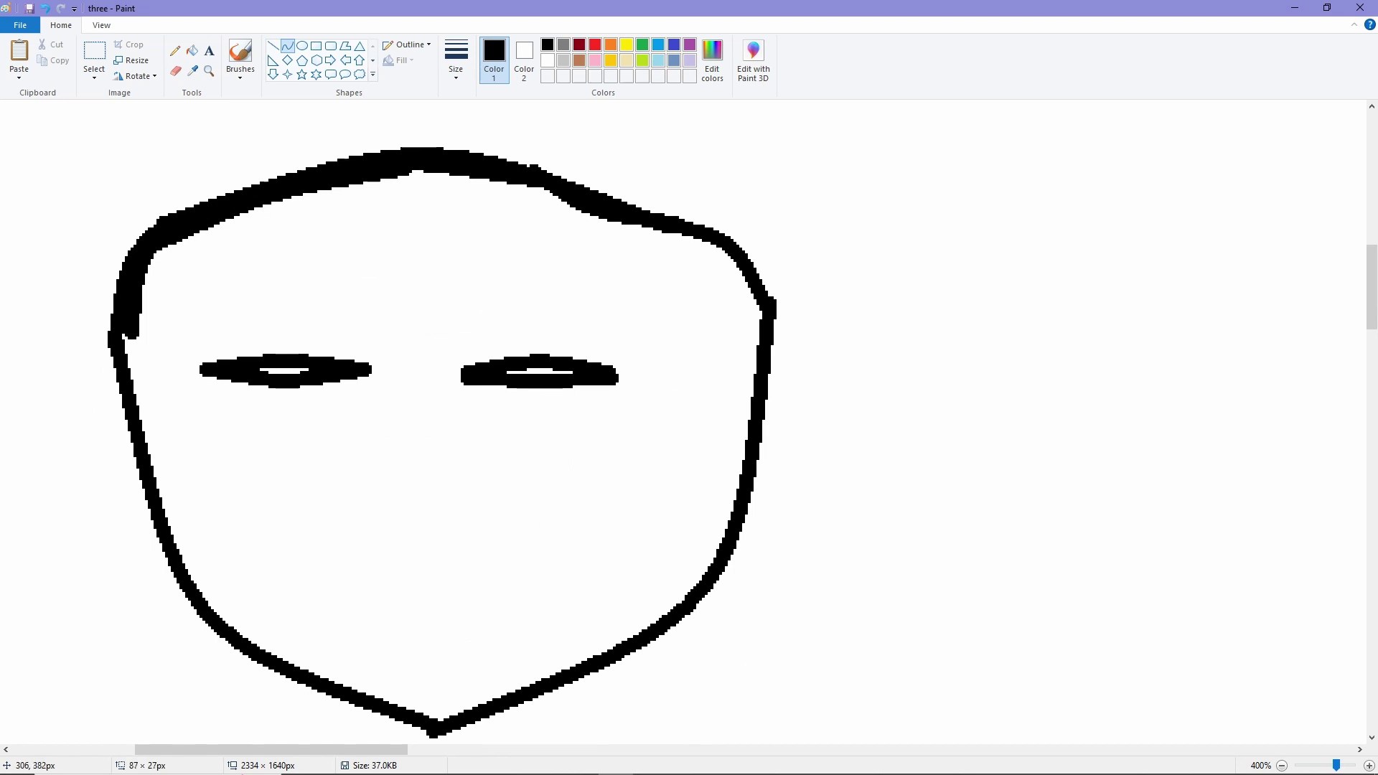
pyautogui.click(287, 46)
pyautogui.moveTo(143, 289); pyautogui.dragTo(445, 173)
pyautogui.moveTo(237, 248); pyautogui.dragTo(198, 190)
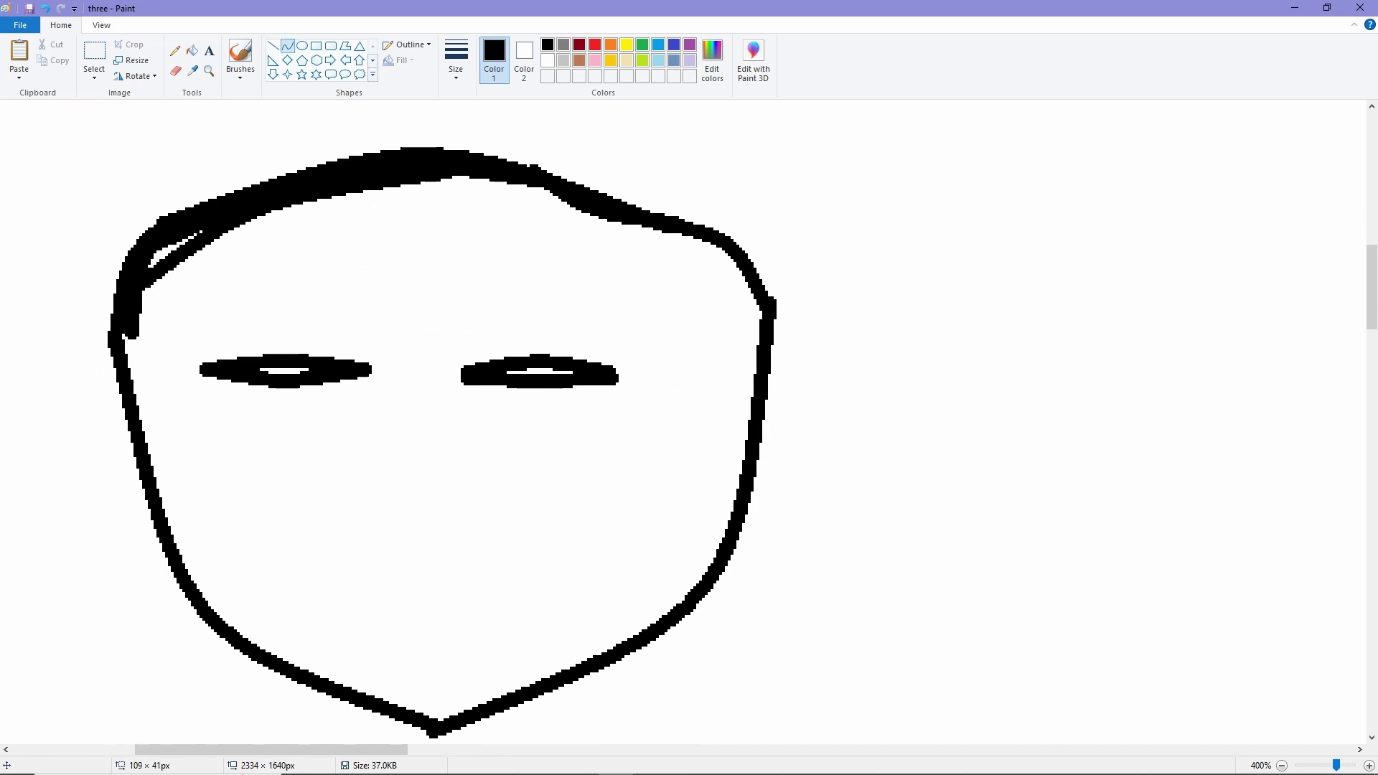
pyautogui.moveTo(180, 287); pyautogui.dragTo(310, 316)
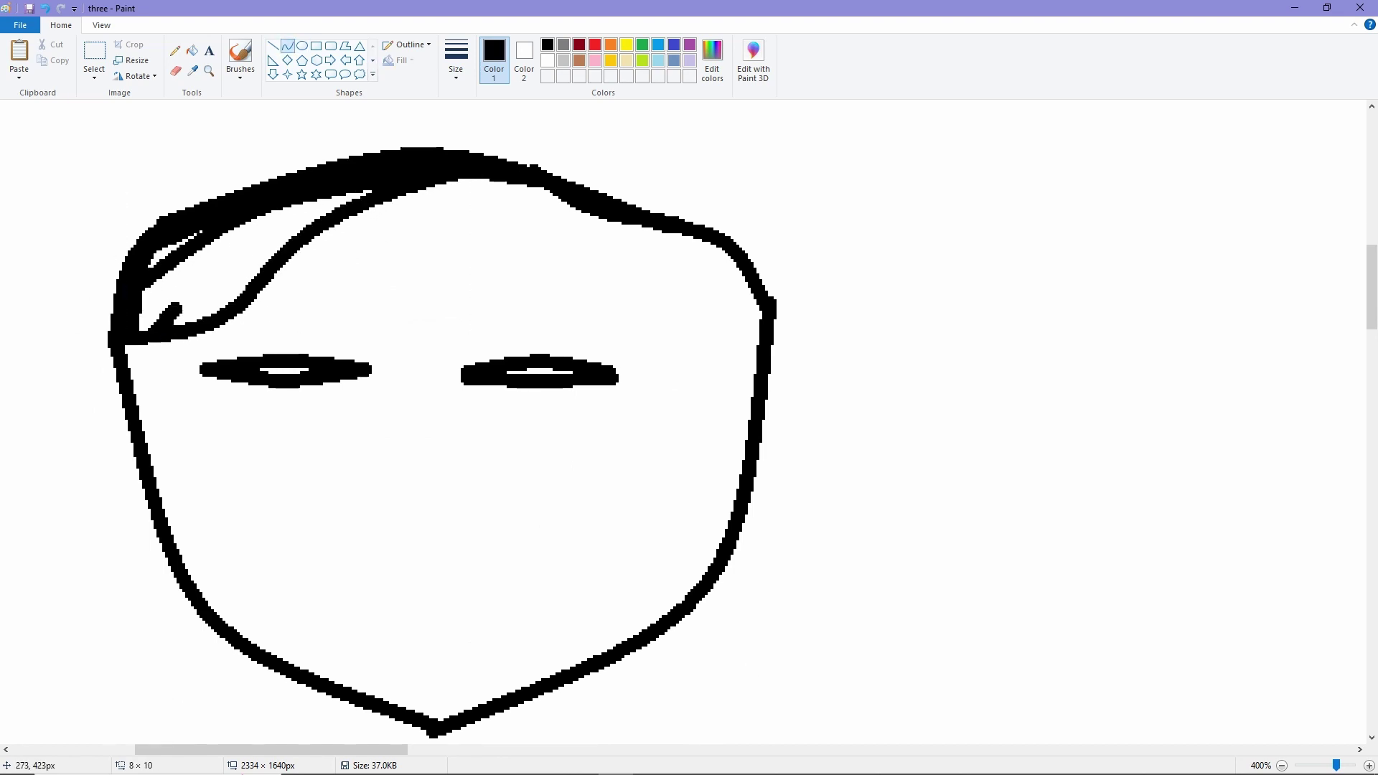
pyautogui.moveTo(178, 307); pyautogui.dragTo(352, 186)
# Step: Draw overlapping curved strands down the right side of the head to form a black side lock
pyautogui.scroll(-1, 583, 188)
pyautogui.moveTo(485, 196); pyautogui.dragTo(558, 388)
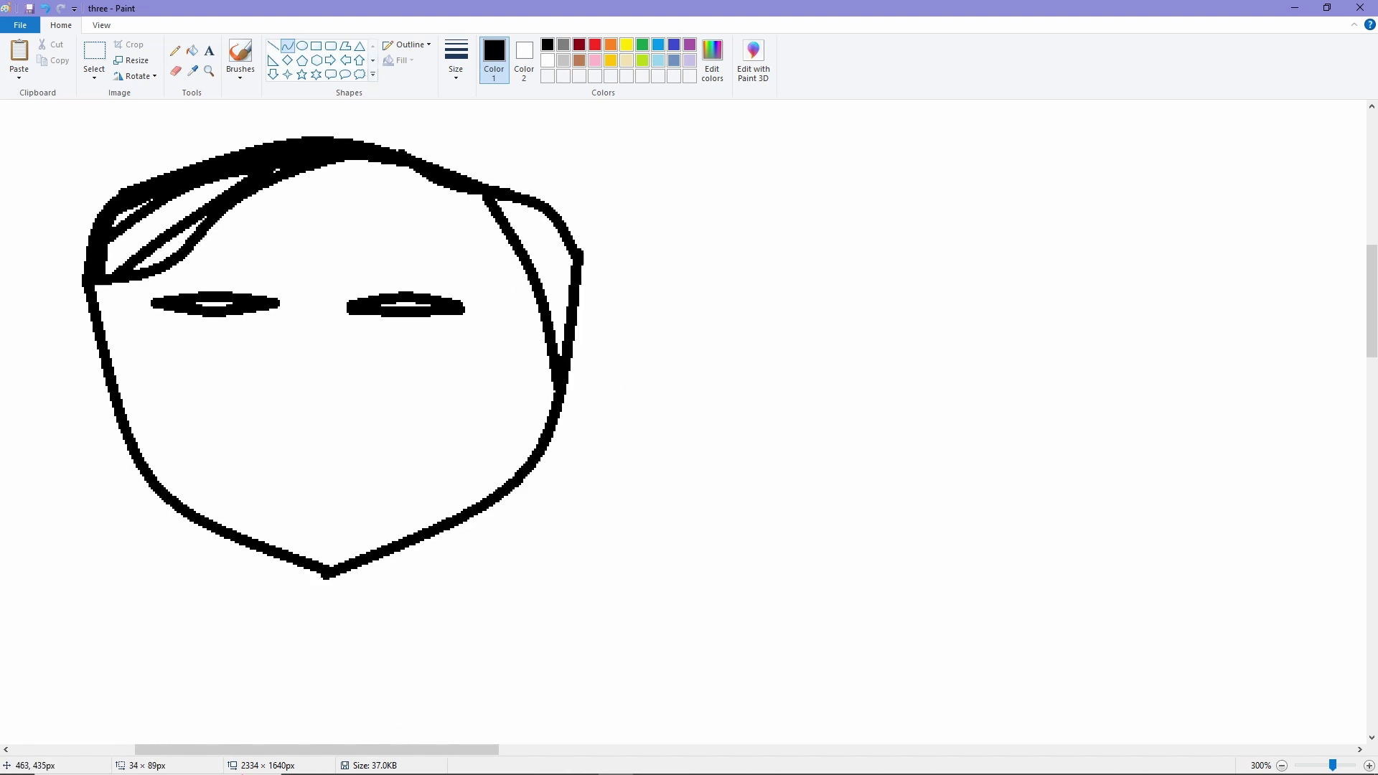
pyautogui.moveTo(531, 302); pyautogui.dragTo(516, 273)
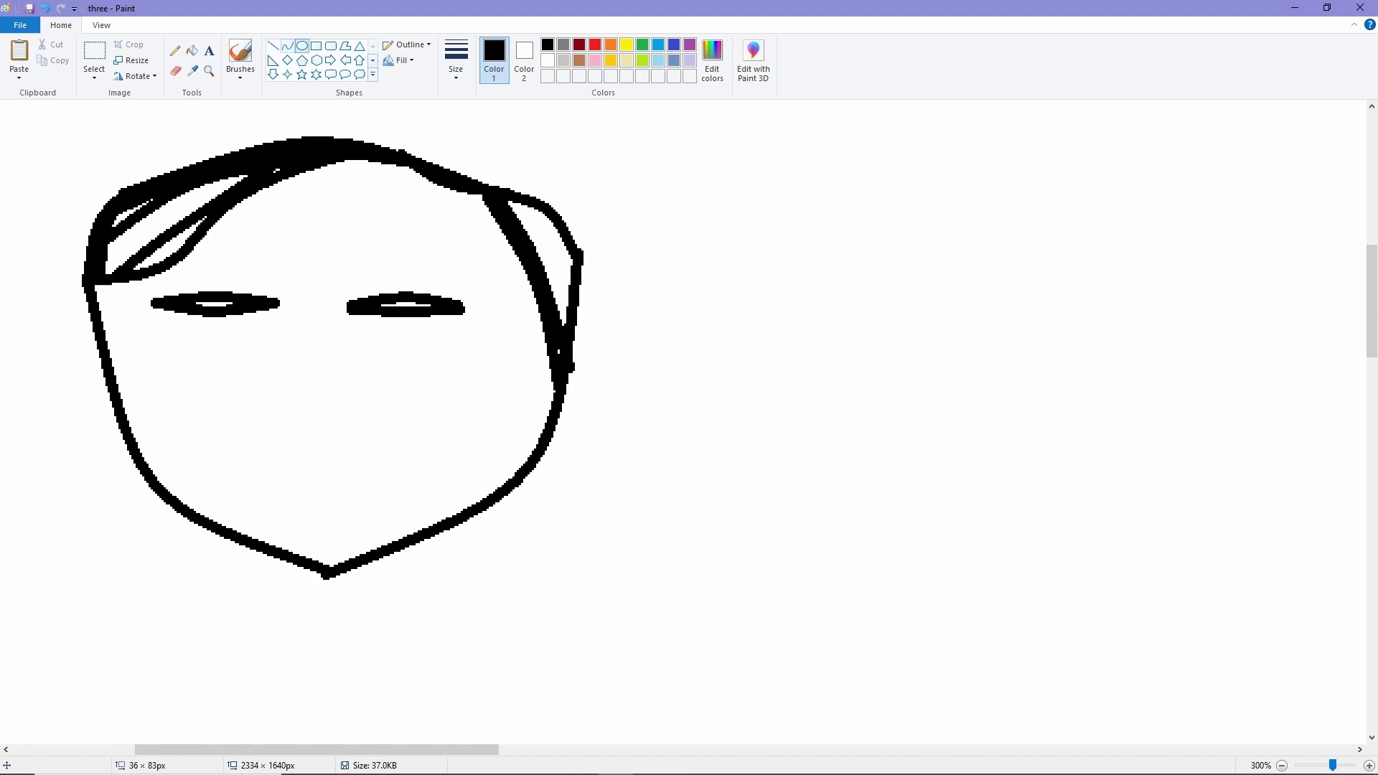
pyautogui.click(287, 45)
pyautogui.moveTo(503, 188); pyautogui.dragTo(583, 348)
pyautogui.moveTo(553, 288); pyautogui.dragTo(530, 241)
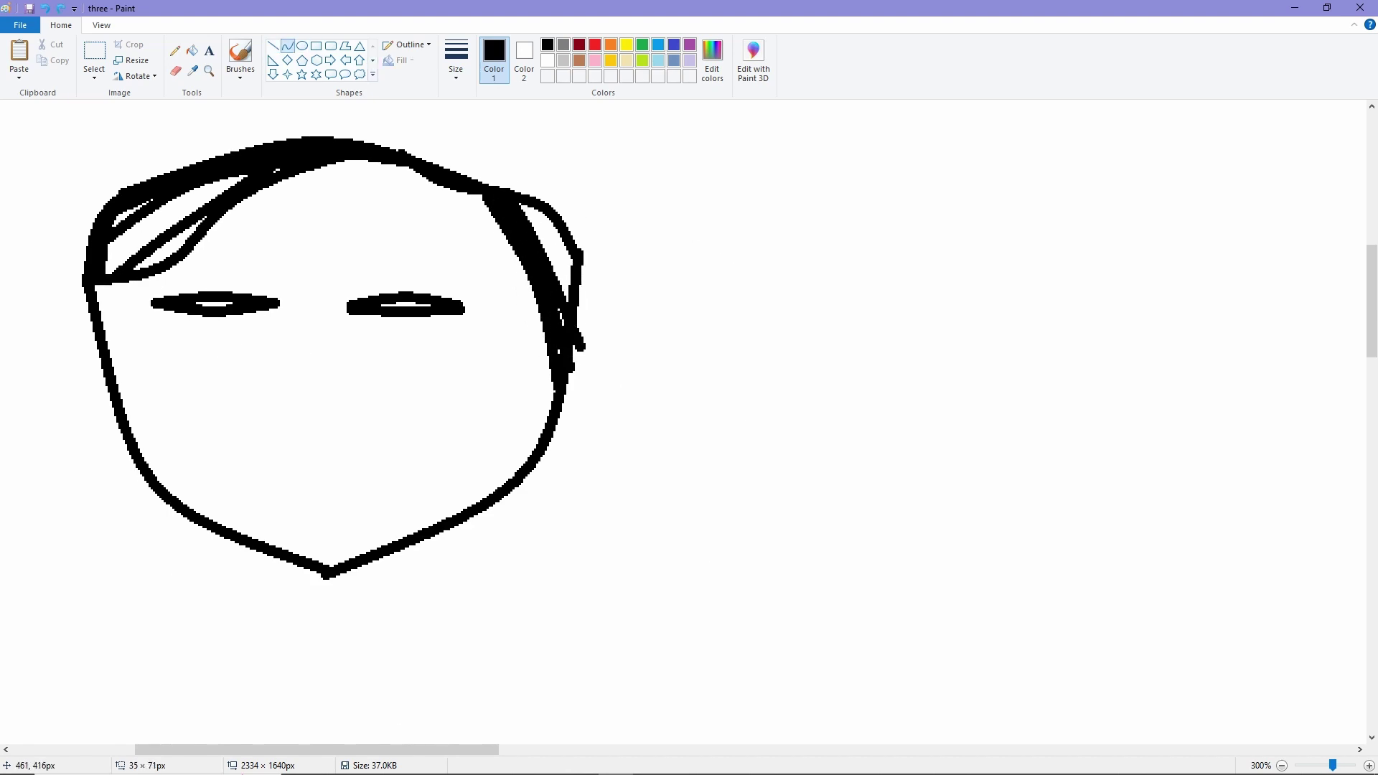
pyautogui.moveTo(524, 346); pyautogui.dragTo(516, 277)
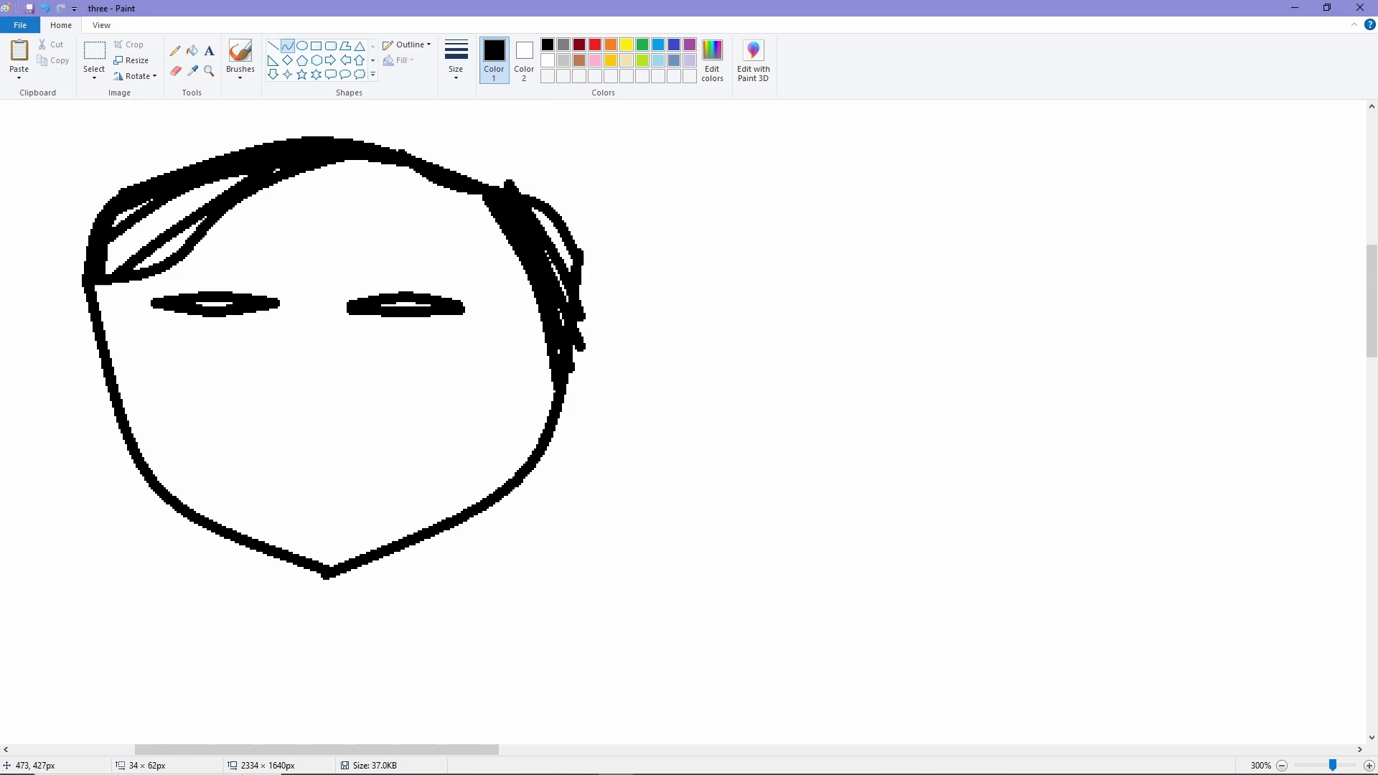
pyautogui.moveTo(532, 334); pyautogui.dragTo(493, 217)
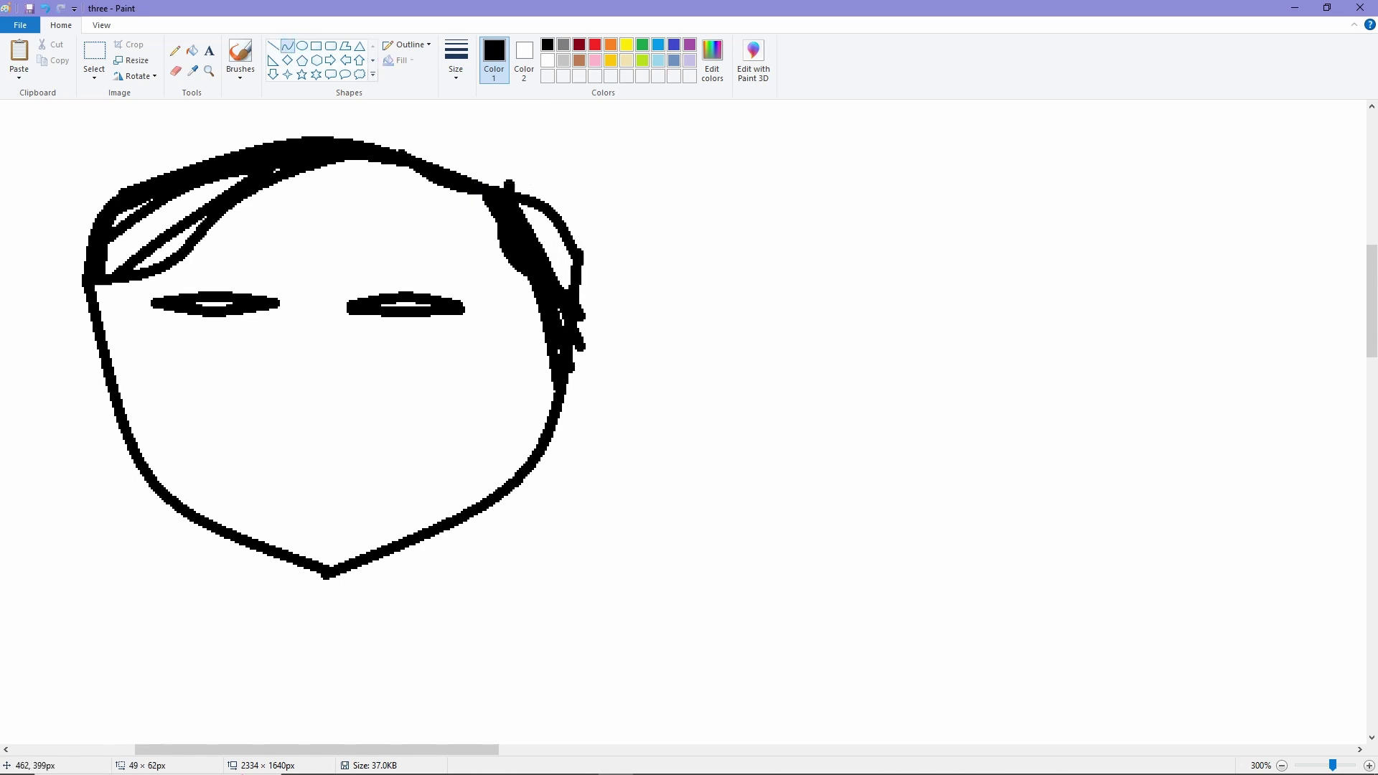
# Step: Fill in the left fringe and add longer pointed strands hanging from the right side lock
pyautogui.moveTo(187, 216)
pyautogui.mouseDown()
pyautogui.moveTo(165, 237)
pyautogui.moveTo(180, 223)
pyautogui.mouseUp()
pyautogui.scroll(-1, 499, 200)
pyautogui.moveTo(349, 348); pyautogui.dragTo(362, 359)
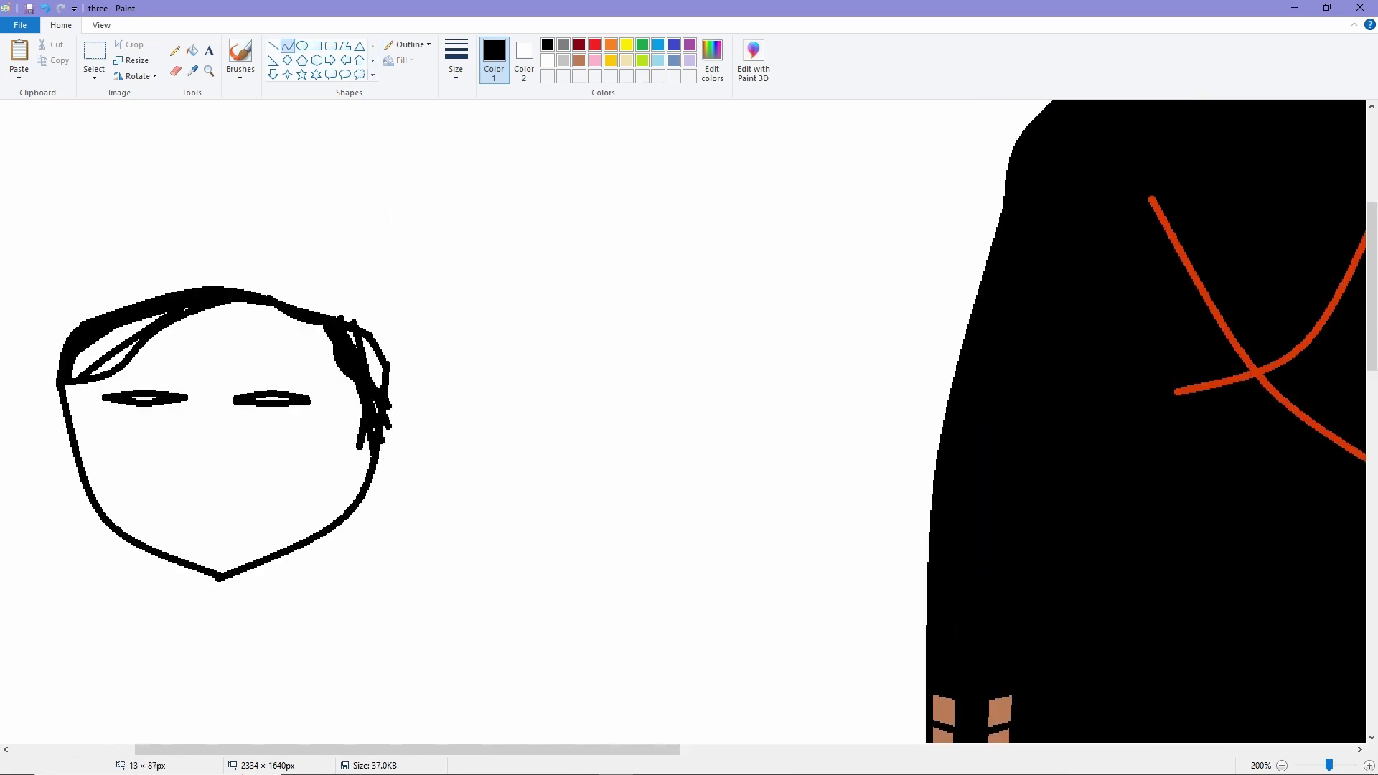
pyautogui.scroll(1, 503, 288)
pyautogui.moveTo(513, 216); pyautogui.dragTo(502, 201)
pyautogui.scroll(2, 503, 216)
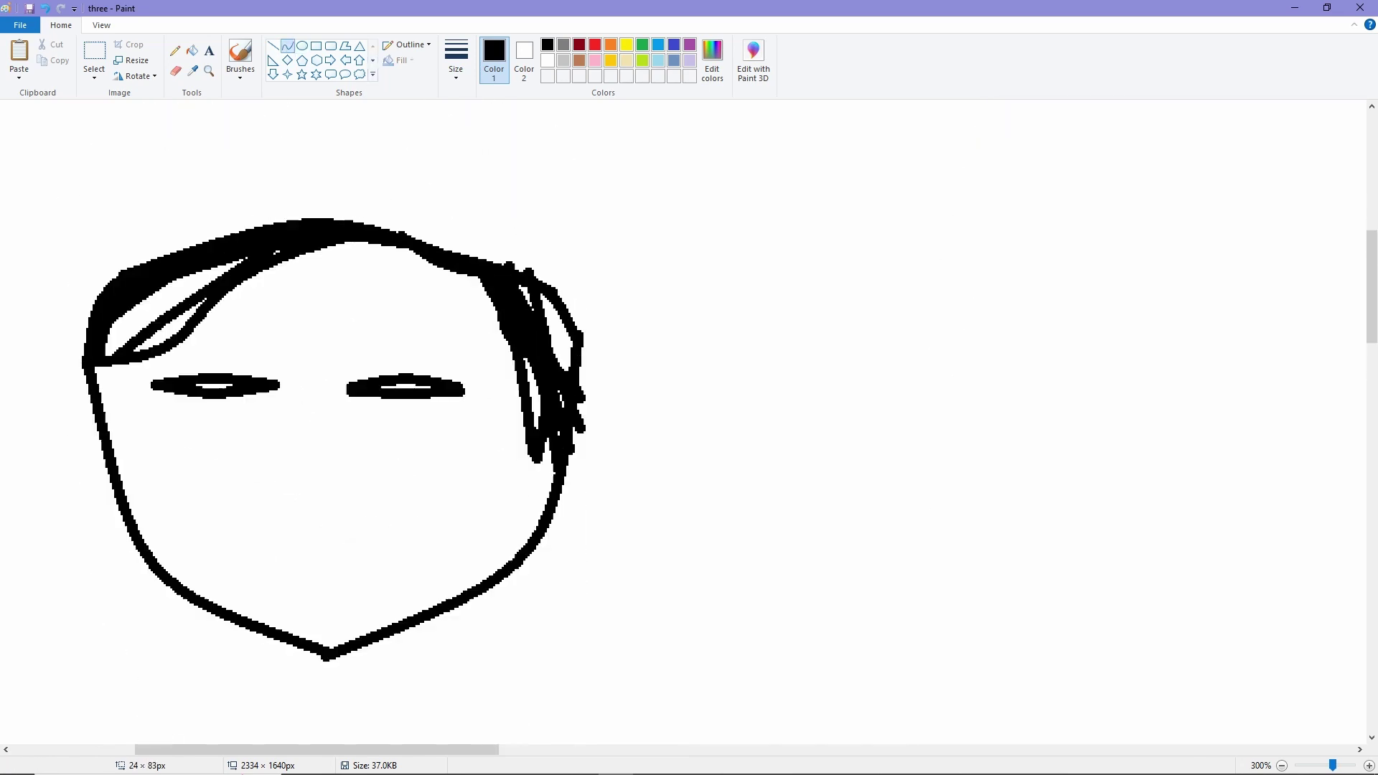
# Step: Thicken the hairline with curved strokes from the top of the forehead to the right side lock
pyautogui.click(316, 45)
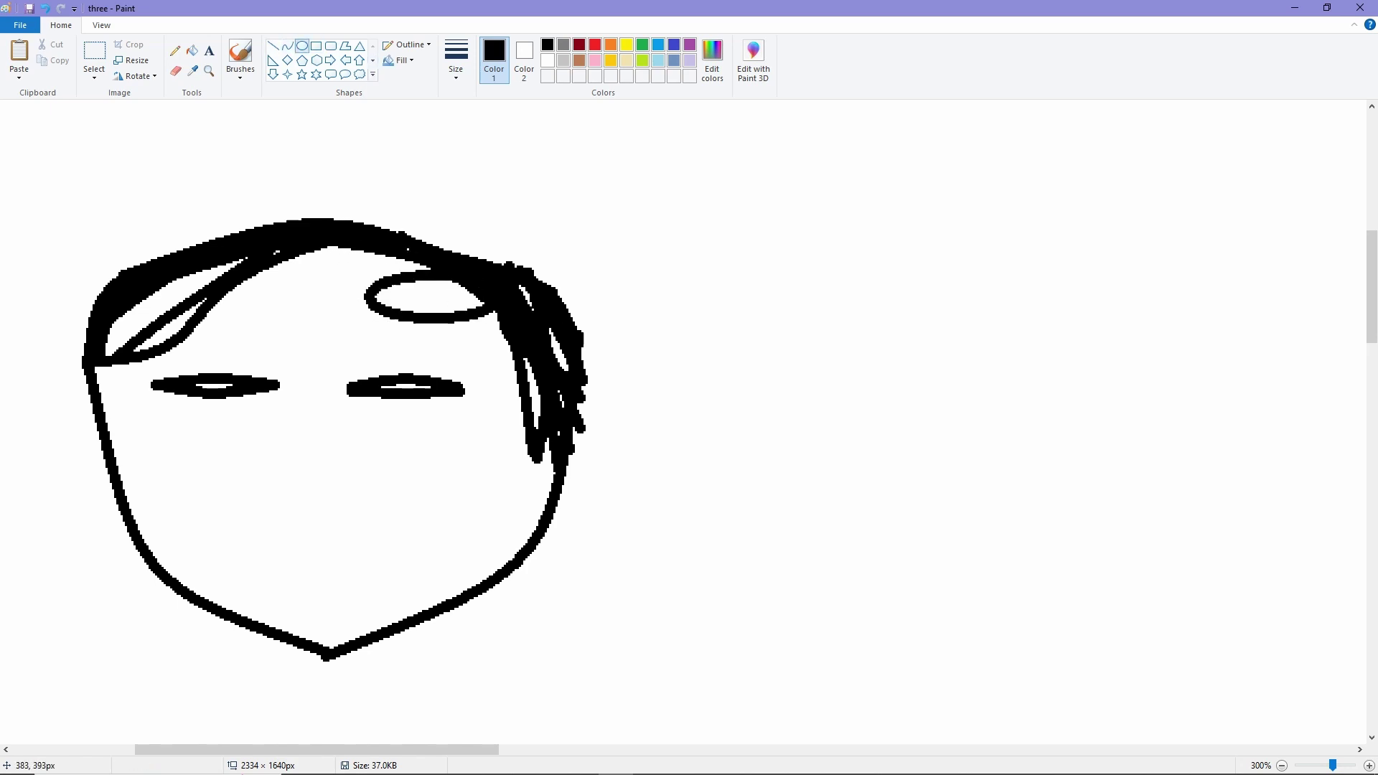
pyautogui.moveTo(369, 270); pyautogui.dragTo(488, 323)
pyautogui.click(287, 45)
pyautogui.moveTo(301, 249); pyautogui.dragTo(495, 327)
pyautogui.moveTo(402, 280); pyautogui.dragTo(402, 260)
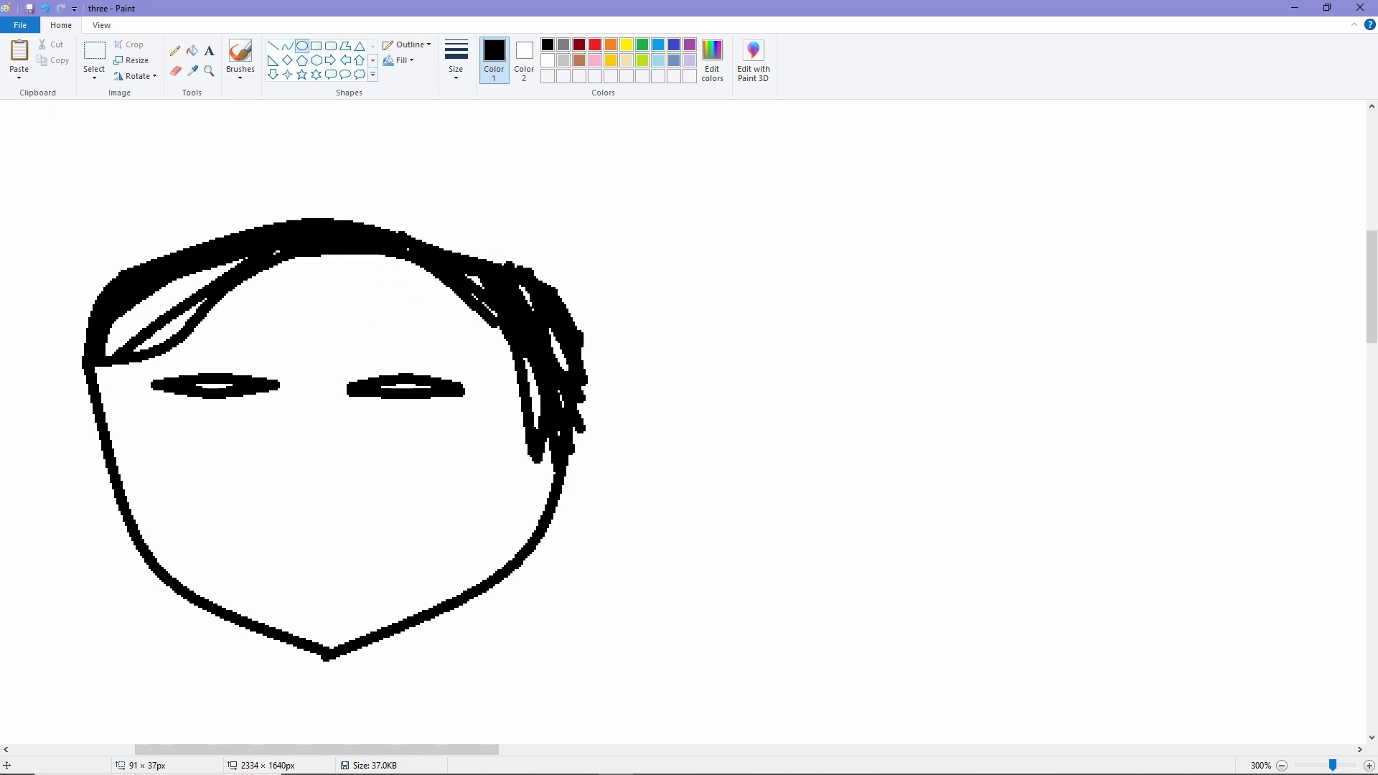
# Step: Add more curved strands to the left fringe between the top of the head and the face's left edge
pyautogui.click(288, 45)
pyautogui.moveTo(108, 392)
pyautogui.mouseDown()
pyautogui.moveTo(179, 316)
pyautogui.moveTo(101, 316)
pyautogui.moveTo(222, 273)
pyautogui.moveTo(331, 256)
pyautogui.moveTo(309, 262)
pyautogui.mouseUp()
pyautogui.hotkey('ctrl', 'z')
pyautogui.click(303, 45)
pyautogui.click(287, 45)
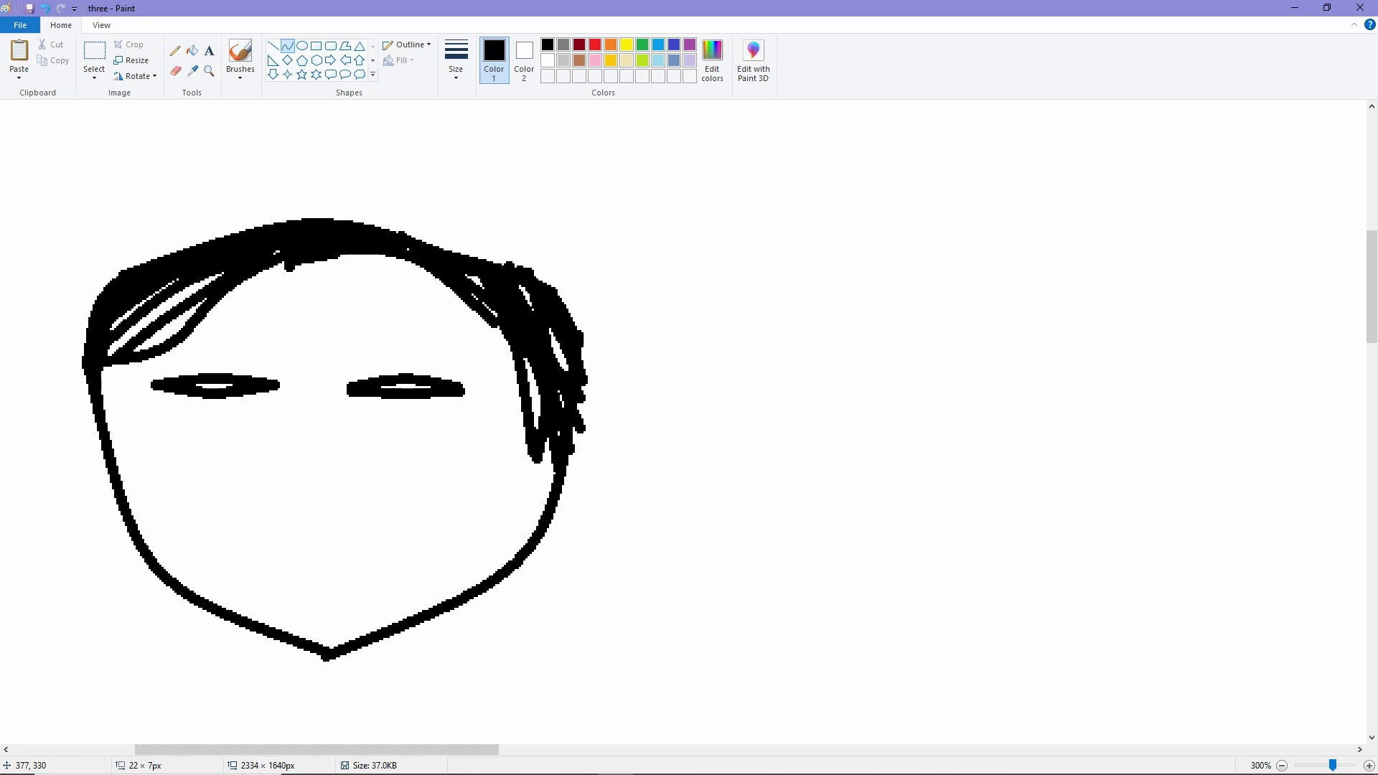
# Step: Draw short jagged tufts of hair hanging from the middle of the hairline over the forehead
pyautogui.keyDown('ctrl'); pyautogui.scroll(1, 431, 323); pyautogui.keyUp('ctrl')
pyautogui.moveTo(409, 314)
pyautogui.mouseDown()
pyautogui.moveTo(495, 327)
pyautogui.moveTo(431, 348)
pyautogui.moveTo(431, 326)
pyautogui.mouseUp()
pyautogui.moveTo(338, 329)
pyautogui.mouseDown()
pyautogui.moveTo(376, 333)
pyautogui.moveTo(310, 356)
pyautogui.mouseUp()
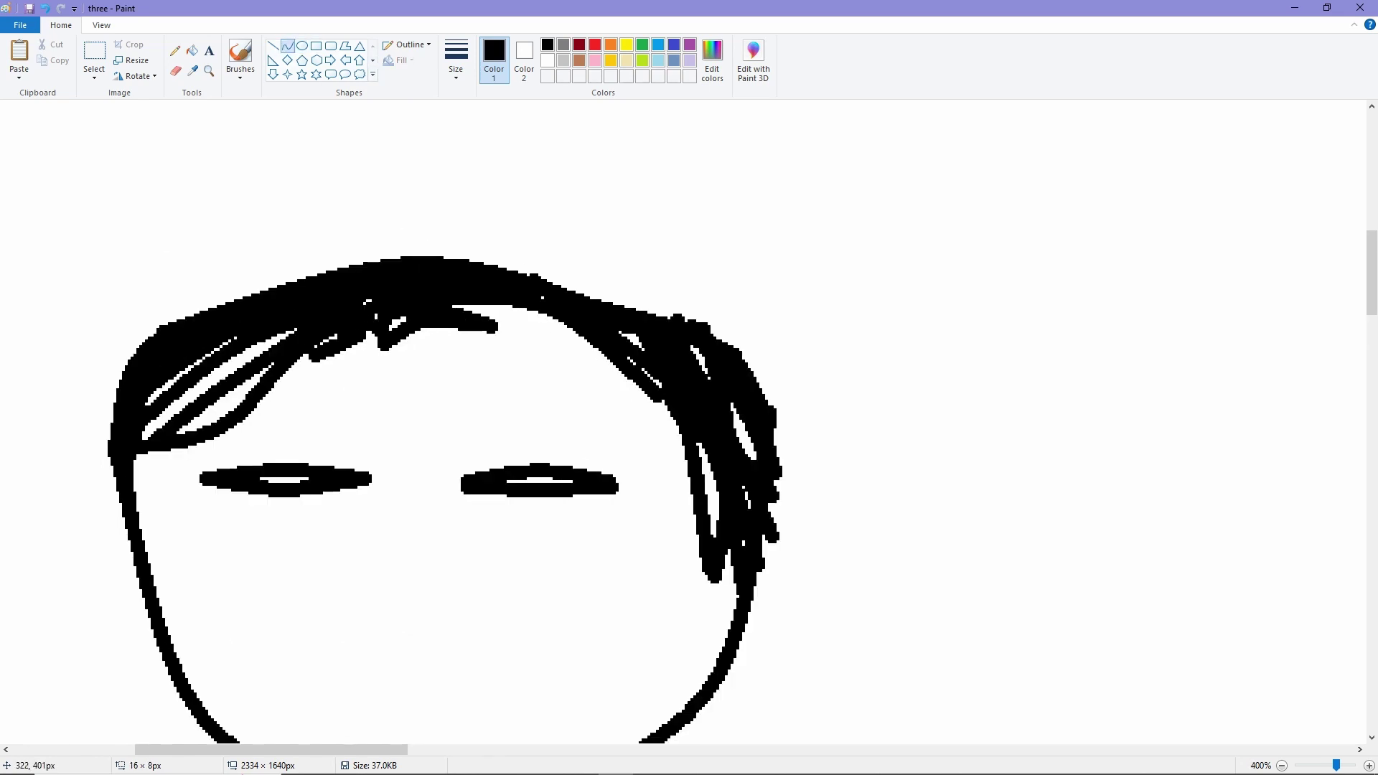
pyautogui.moveTo(430, 329)
pyautogui.mouseDown()
pyautogui.moveTo(499, 352)
pyautogui.moveTo(560, 341)
pyautogui.moveTo(520, 310)
pyautogui.moveTo(559, 343)
pyautogui.moveTo(553, 367)
pyautogui.moveTo(593, 393)
pyautogui.moveTo(563, 388)
pyautogui.mouseUp()
pyautogui.click(302, 46)
pyautogui.hotkey('ctrl', 'z')
pyautogui.click(288, 46)
pyautogui.scroll(-2, 534, 335)
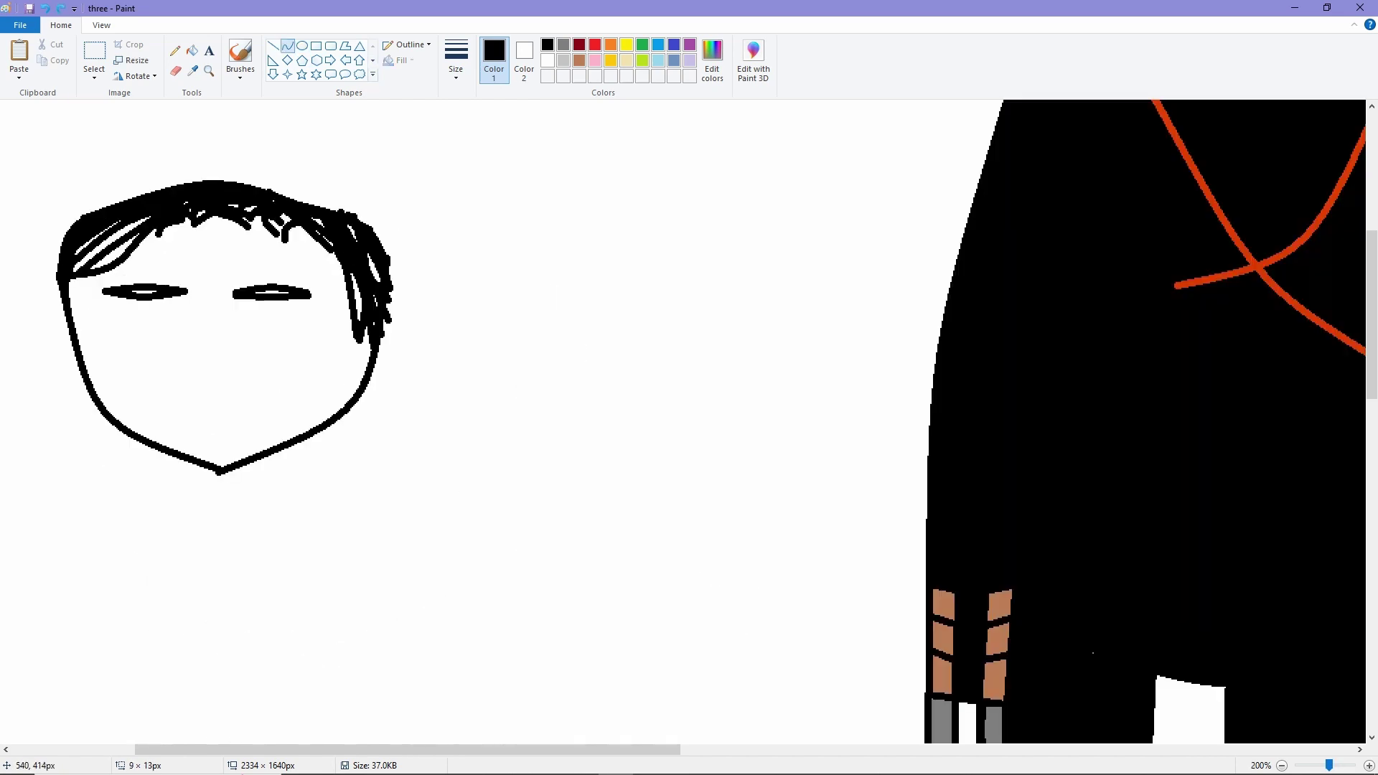
# Step: Fill the white gaps in the right side hair, the central hairline and the left fringe with black curved strokes
pyautogui.scroll(2, 599, 301)
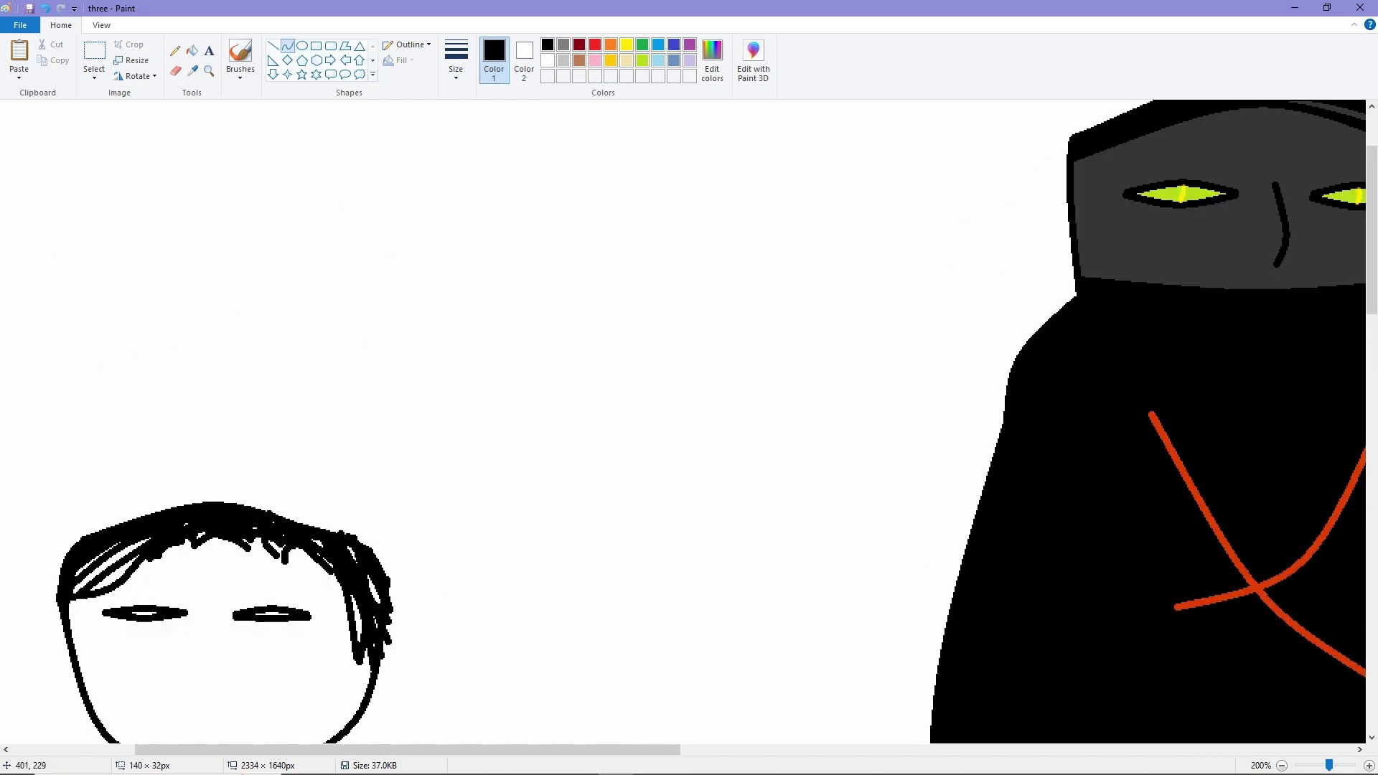
pyautogui.keyDown('ctrl'); pyautogui.scroll(1, 115, 341); pyautogui.keyUp('ctrl')
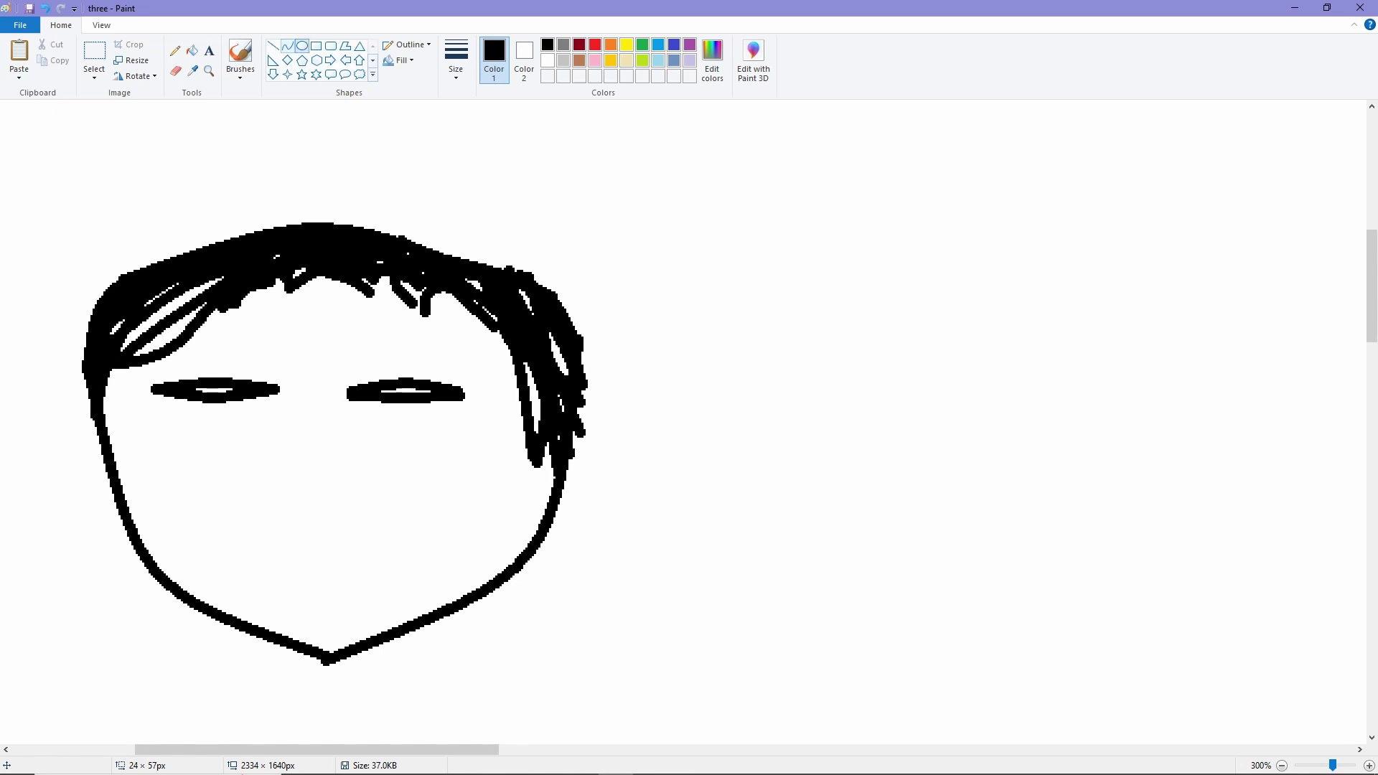
pyautogui.click(287, 45)
pyautogui.moveTo(172, 305)
pyautogui.mouseDown()
pyautogui.moveTo(215, 288)
pyautogui.moveTo(251, 302)
pyautogui.moveTo(210, 287)
pyautogui.mouseUp()
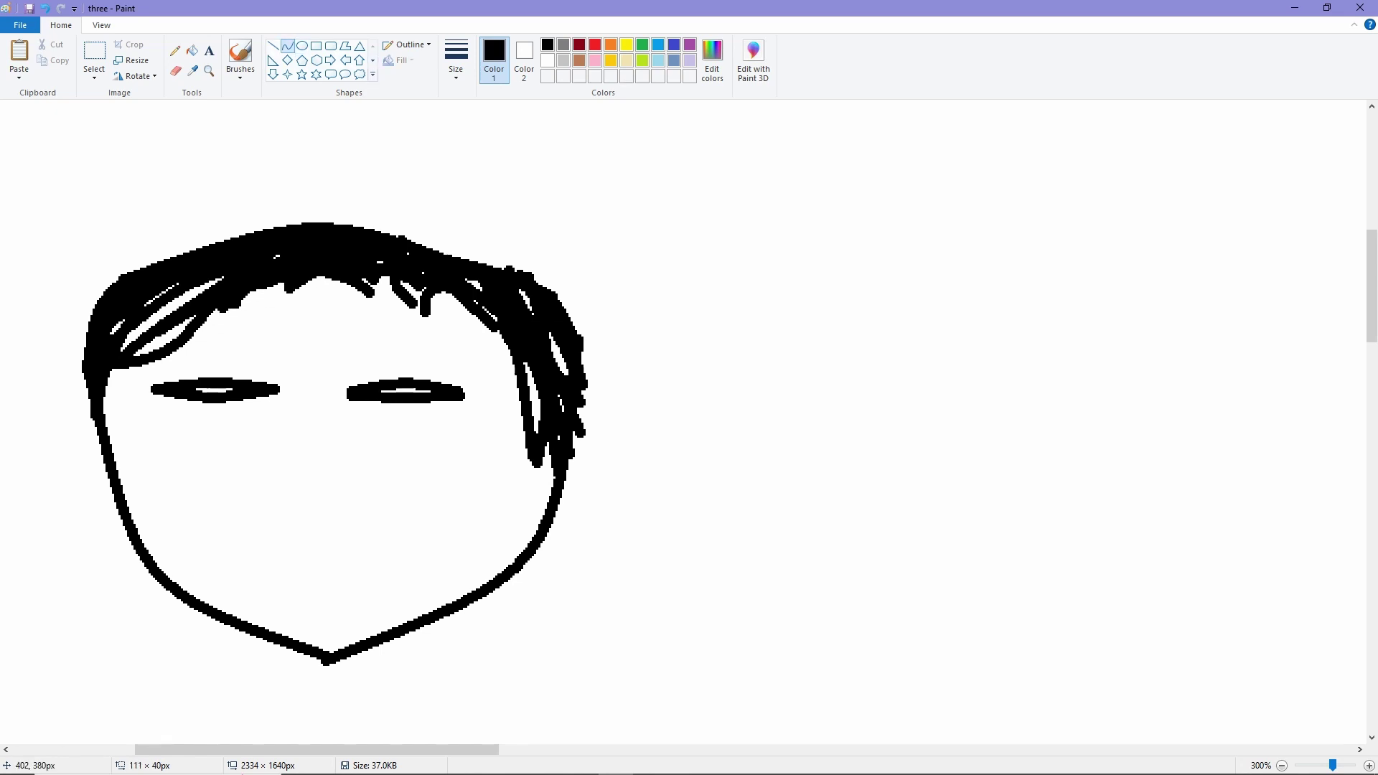
pyautogui.moveTo(406, 251); pyautogui.dragTo(492, 305)
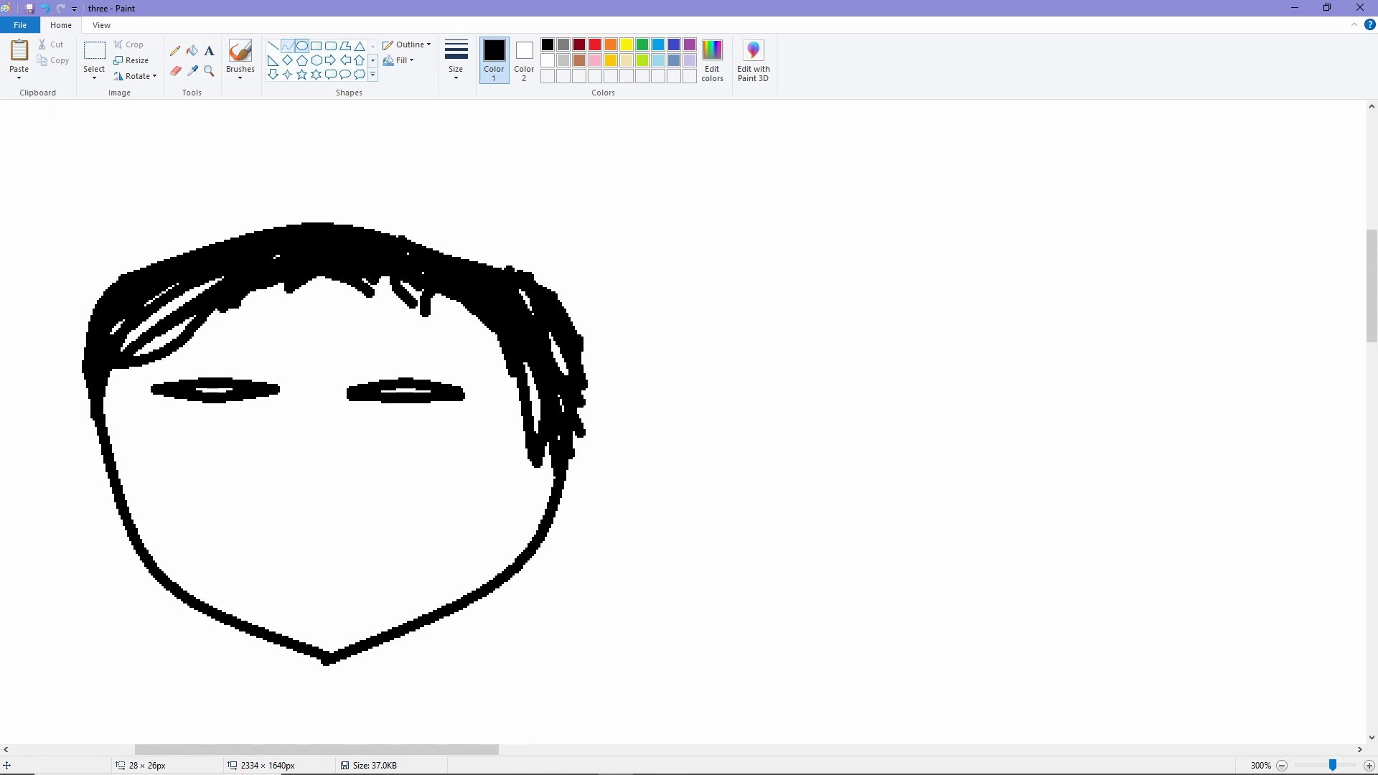
pyautogui.moveTo(487, 292); pyautogui.dragTo(339, 263)
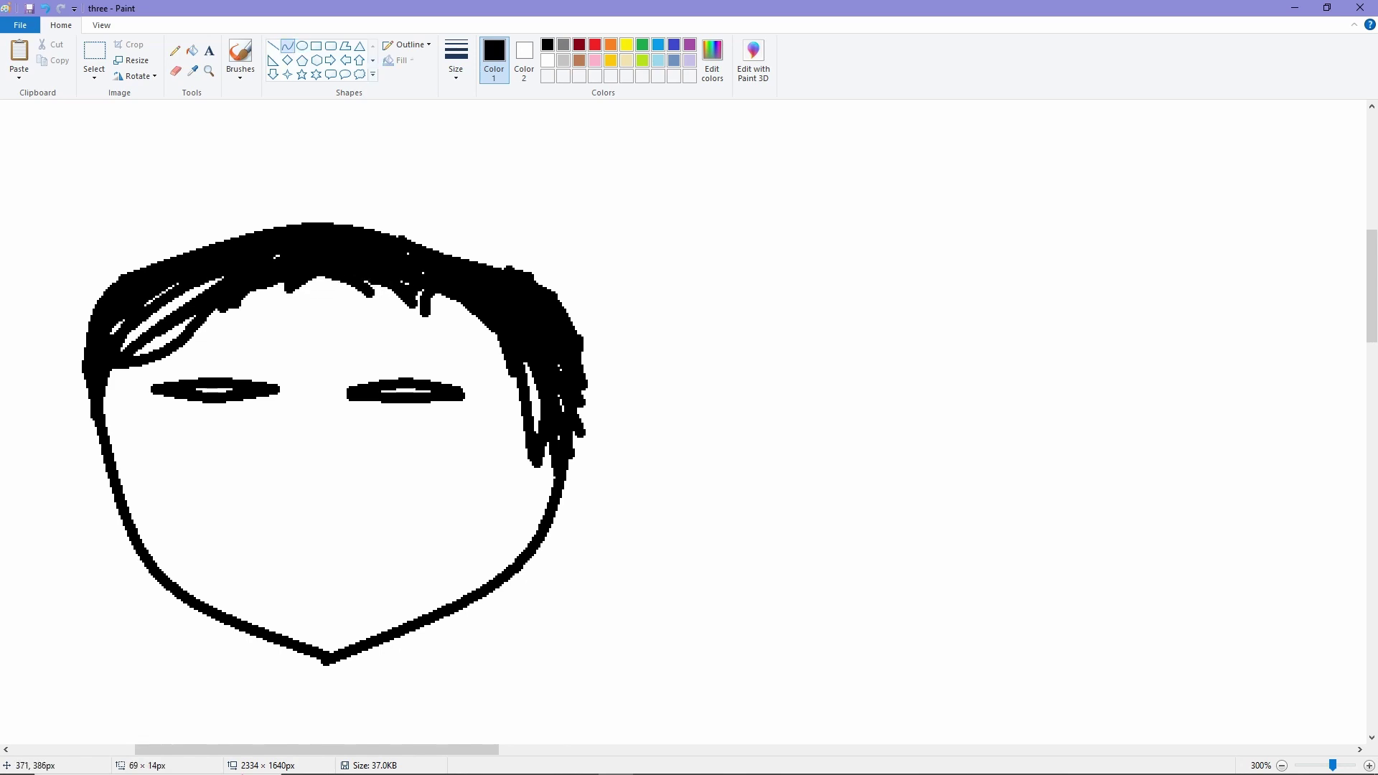
pyautogui.click(273, 45)
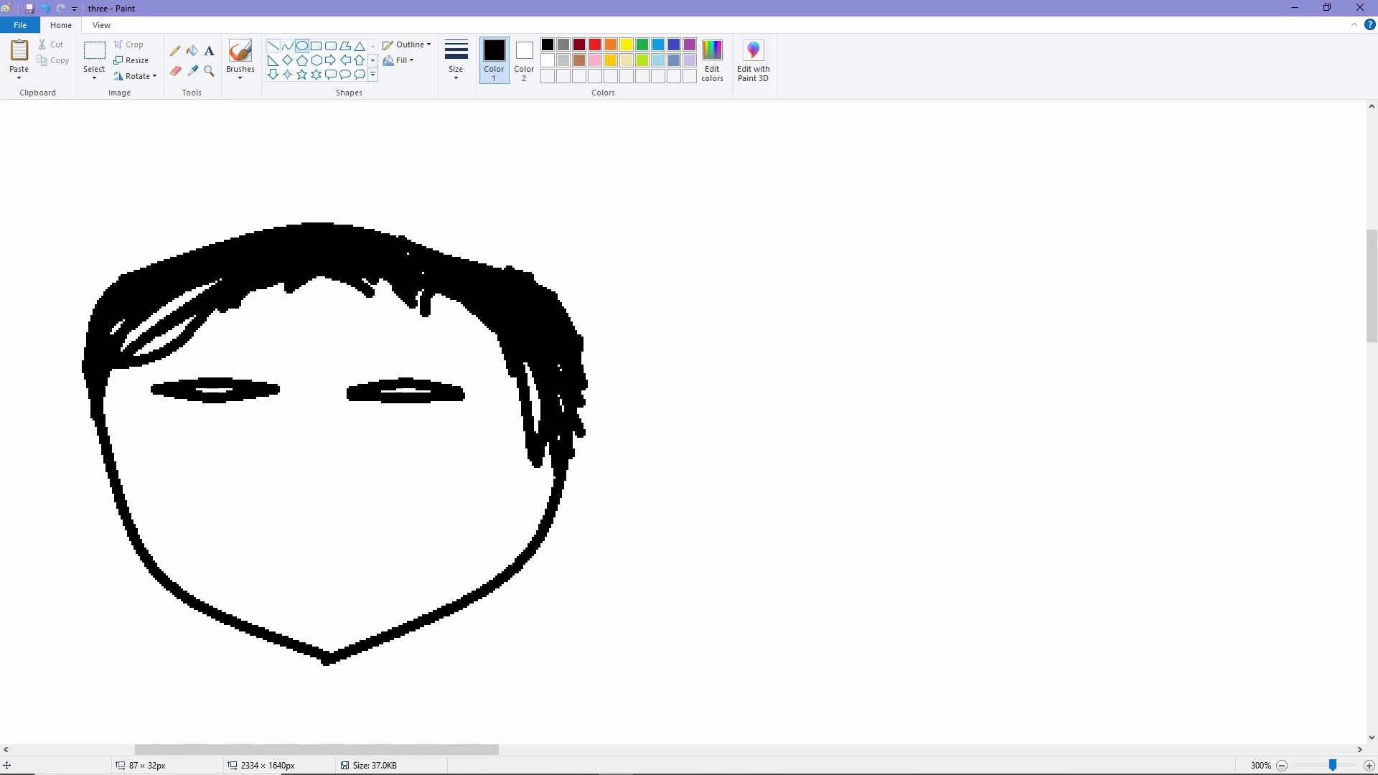
pyautogui.moveTo(216, 282); pyautogui.dragTo(118, 346)
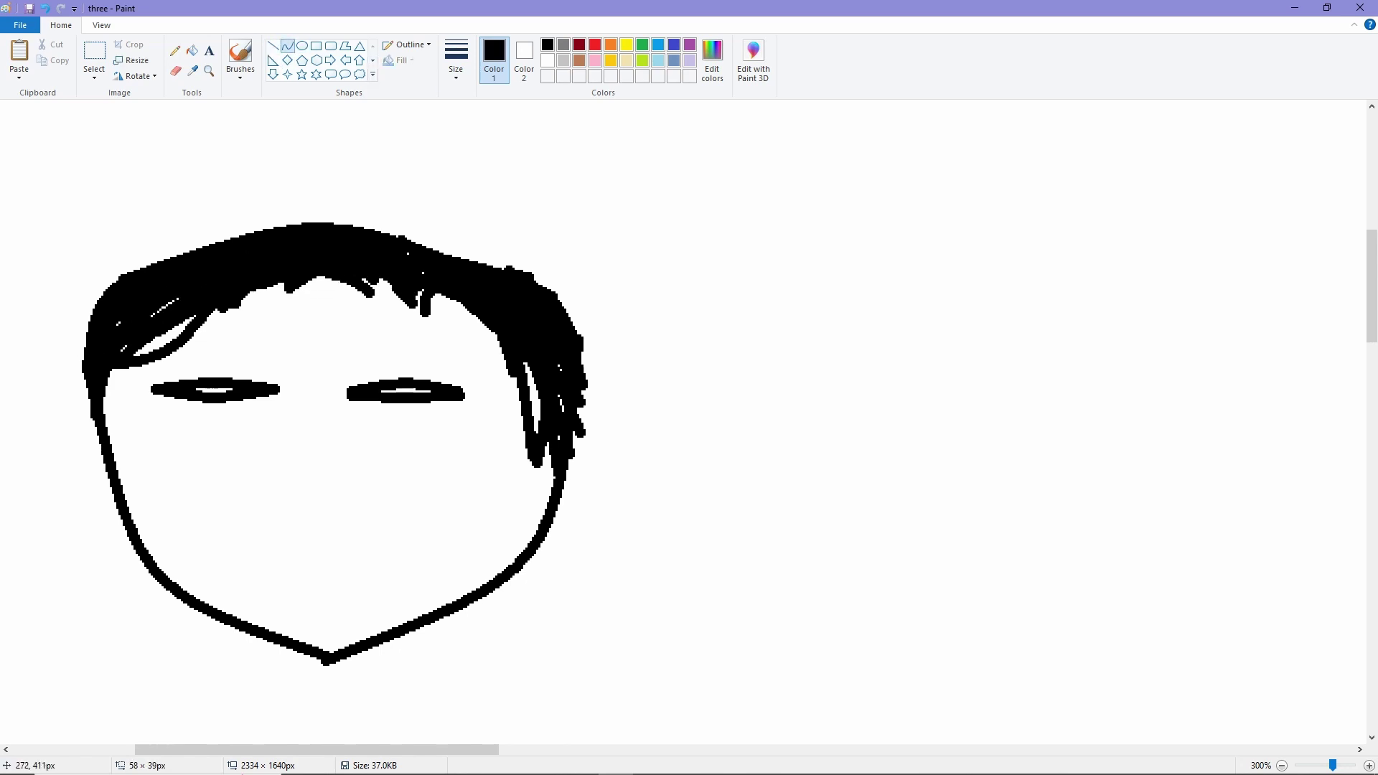
# Step: Draw an upward-arched curve across the lower face from edge to edge as the top of a mask
pyautogui.scroll(-2, 287, 359)
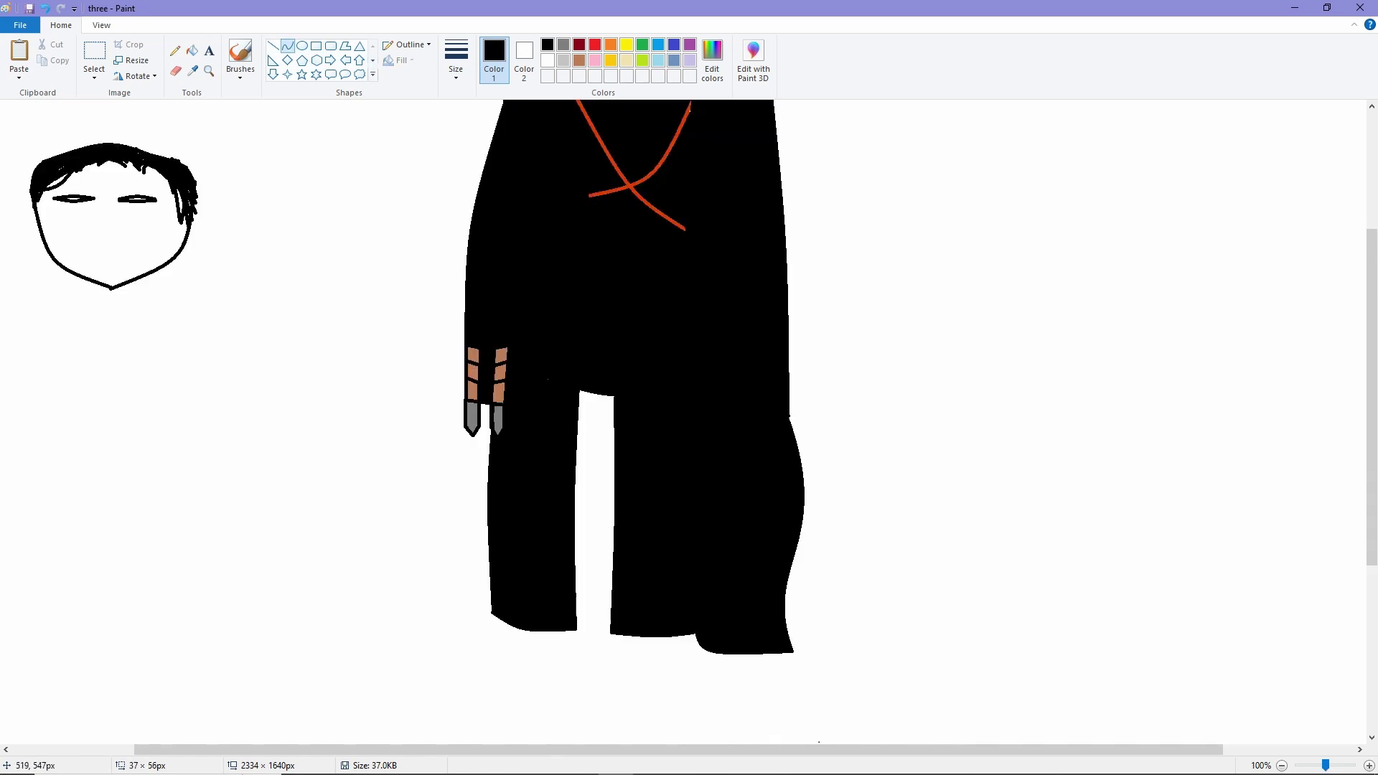
pyautogui.scroll(-1, 287, 359)
pyautogui.scroll(2, 287, 359)
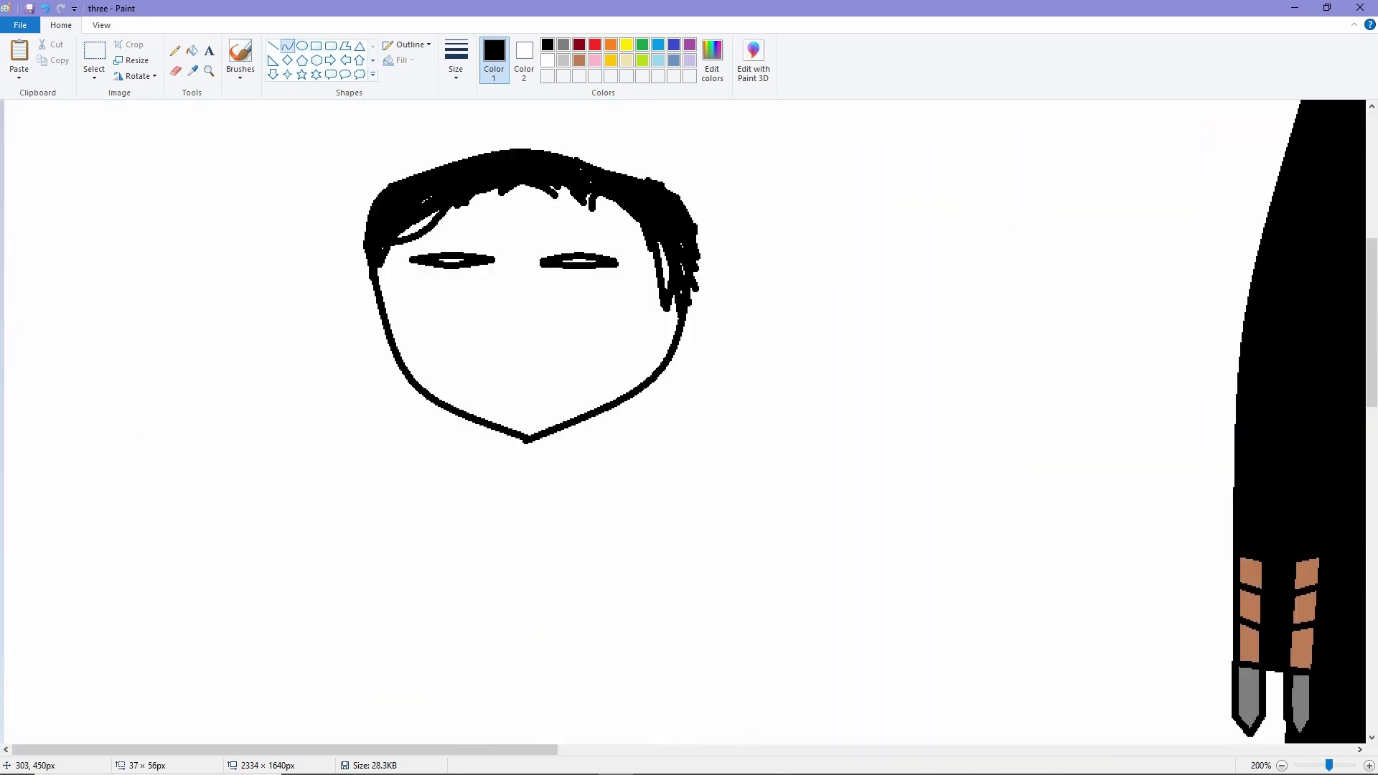
pyautogui.moveTo(397, 347)
pyautogui.mouseDown()
pyautogui.moveTo(678, 351)
pyautogui.moveTo(632, 323)
pyautogui.moveTo(546, 387)
pyautogui.moveTo(566, 290)
pyautogui.moveTo(535, 323)
pyautogui.mouseUp()
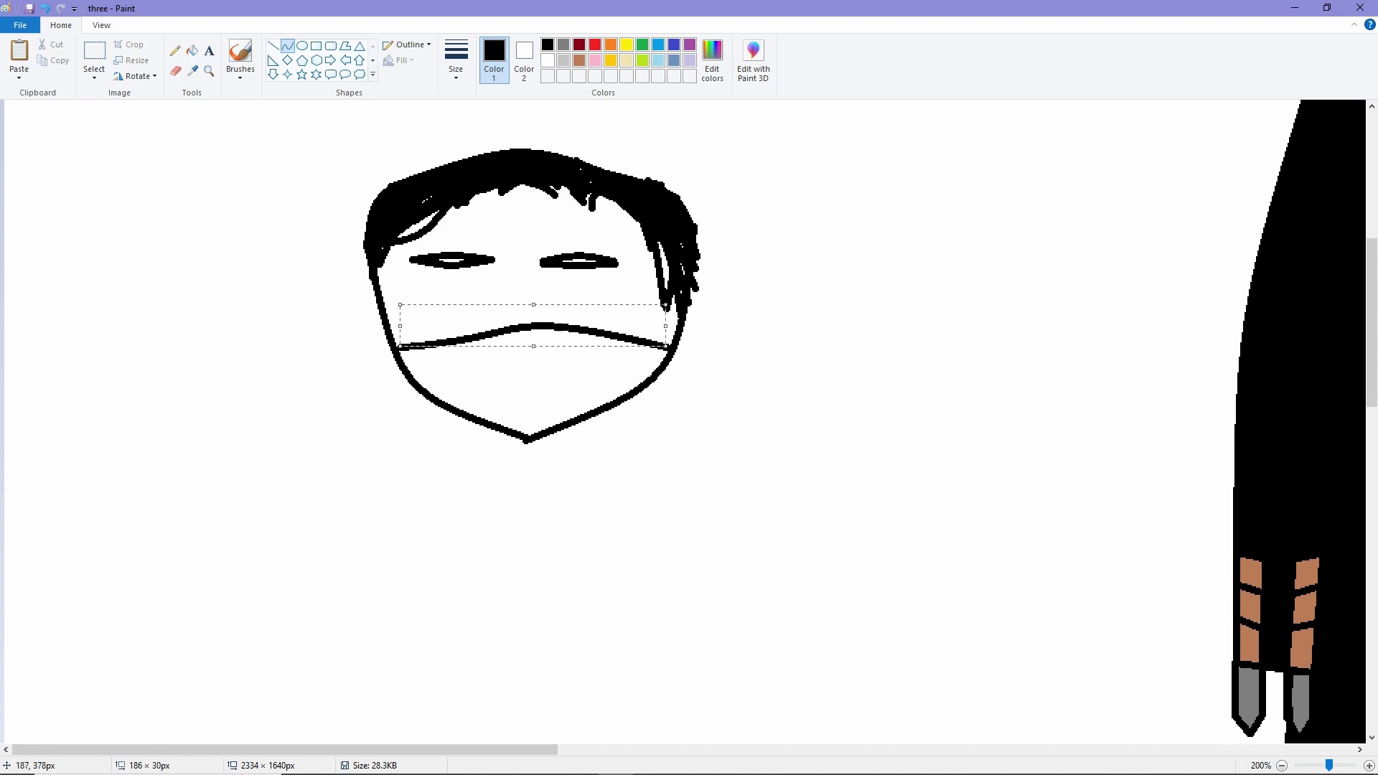
# Step: Duplicate the whole masked head and place the copy on the blank area to the right of the black-robed figure
pyautogui.click(94, 54)
pyautogui.moveTo(301, 135); pyautogui.dragTo(766, 502)
pyautogui.hotkey('ctrl', 'c')
pyautogui.hotkey('ctrl', 'v')
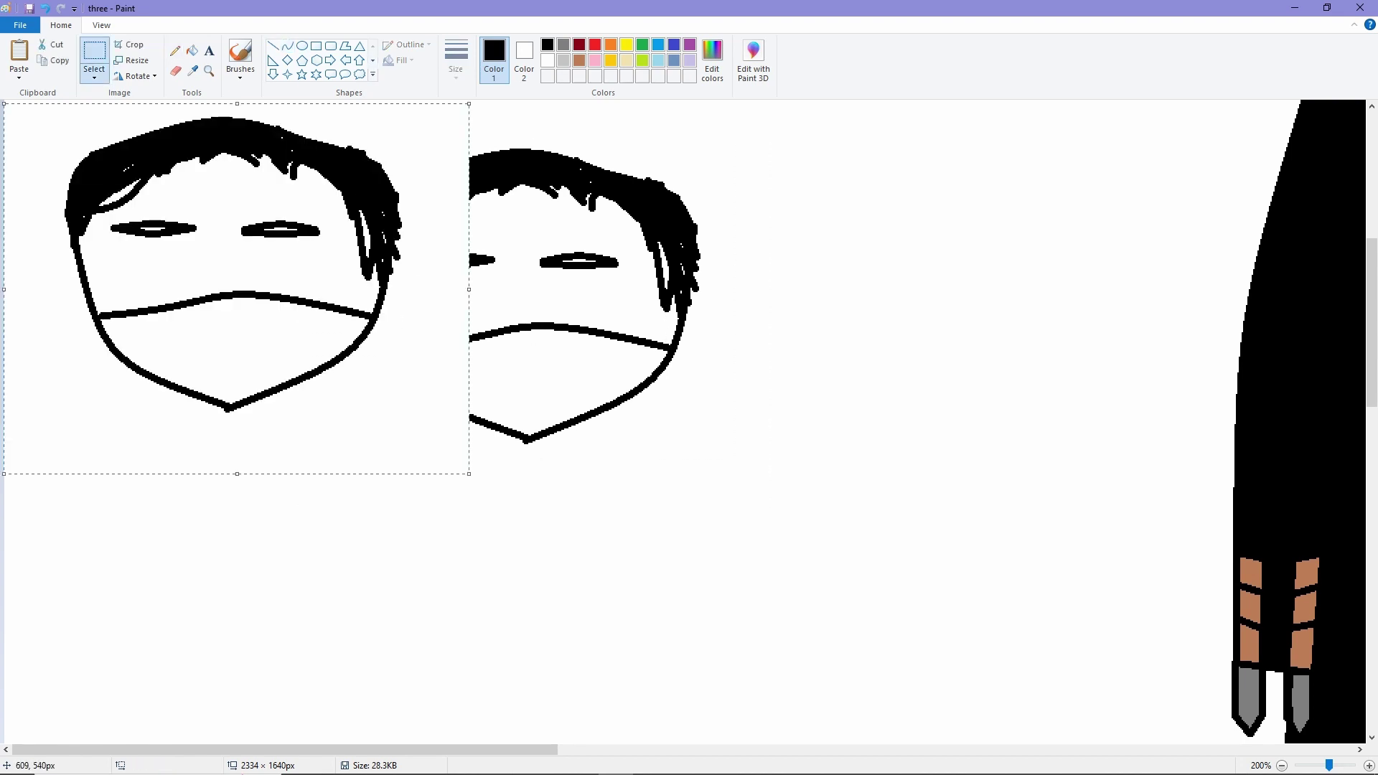
pyautogui.scroll(-2, 179, 289)
pyautogui.press('Delete')
pyautogui.hotkey('ctrl', 'v')
pyautogui.moveTo(63, 147); pyautogui.dragTo(671, 285)
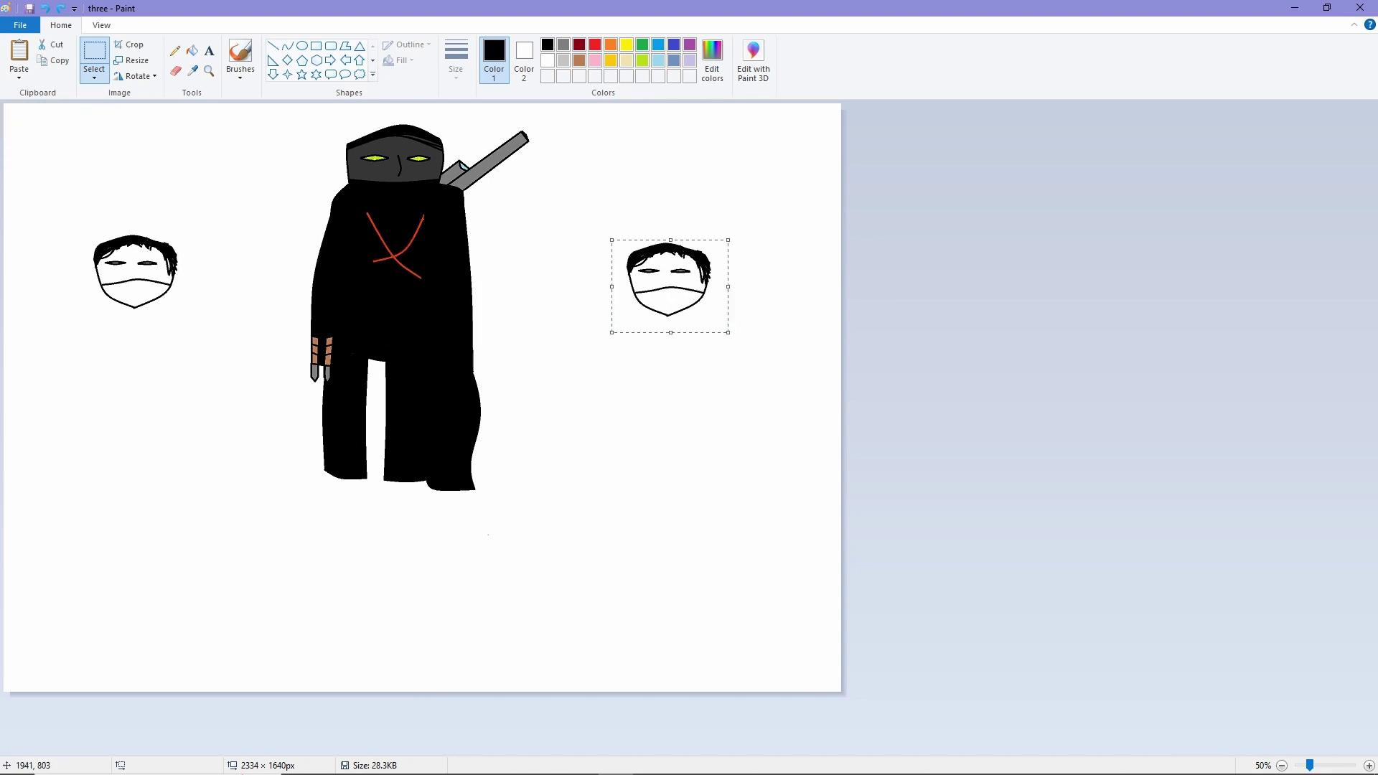
# Step: Fill the mask area of the original head, left of the figure, with black
pyautogui.scroll(3, 133, 269)
pyautogui.scroll(2, 689, 416)
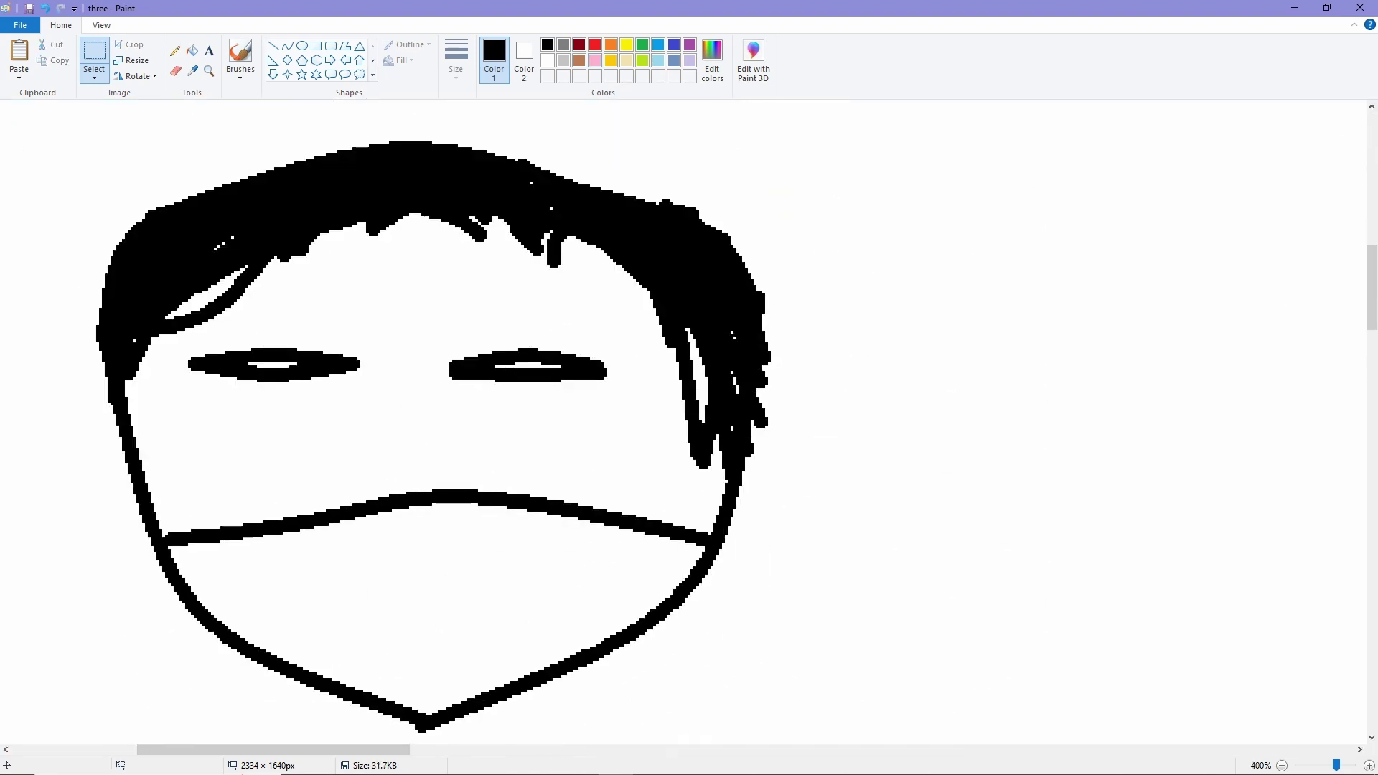
pyautogui.click(191, 51)
pyautogui.click(431, 610)
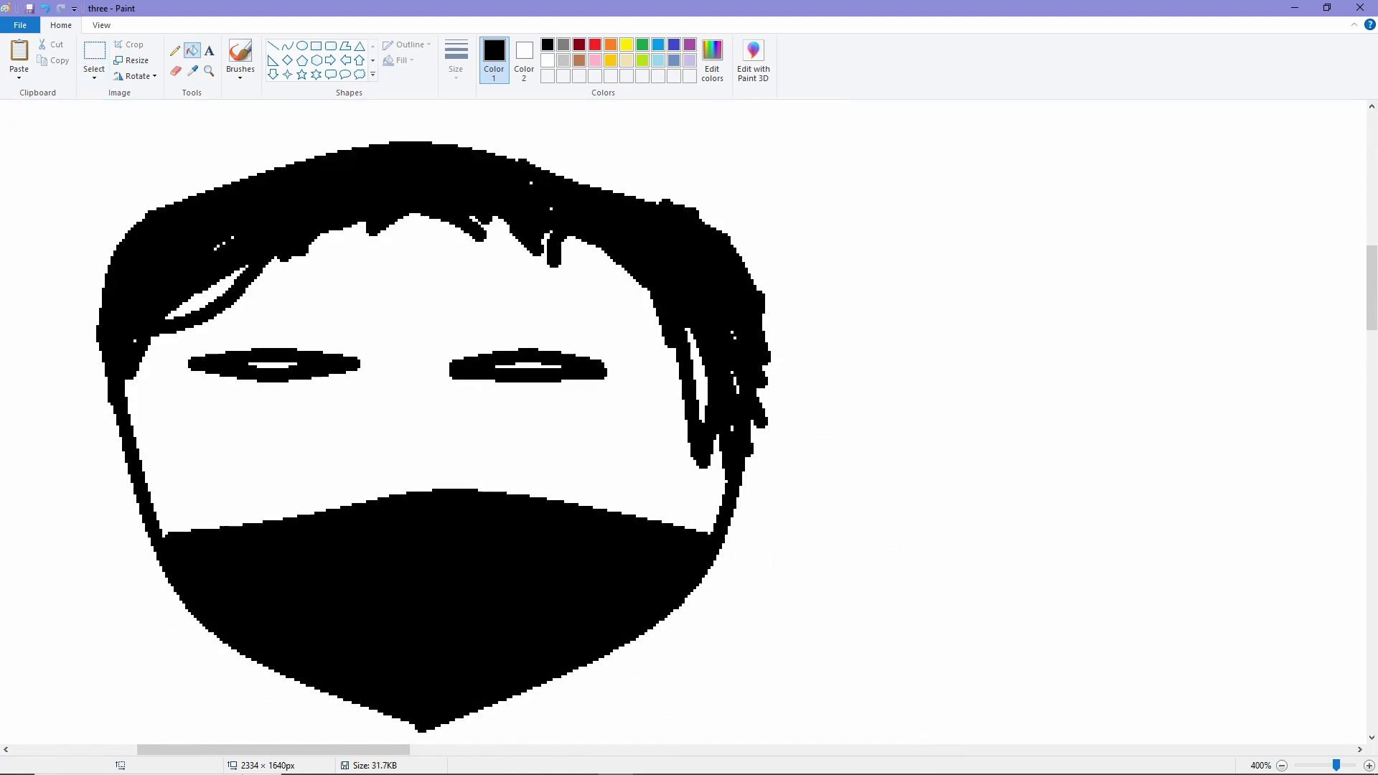
pyautogui.scroll(-5, 447, 227)
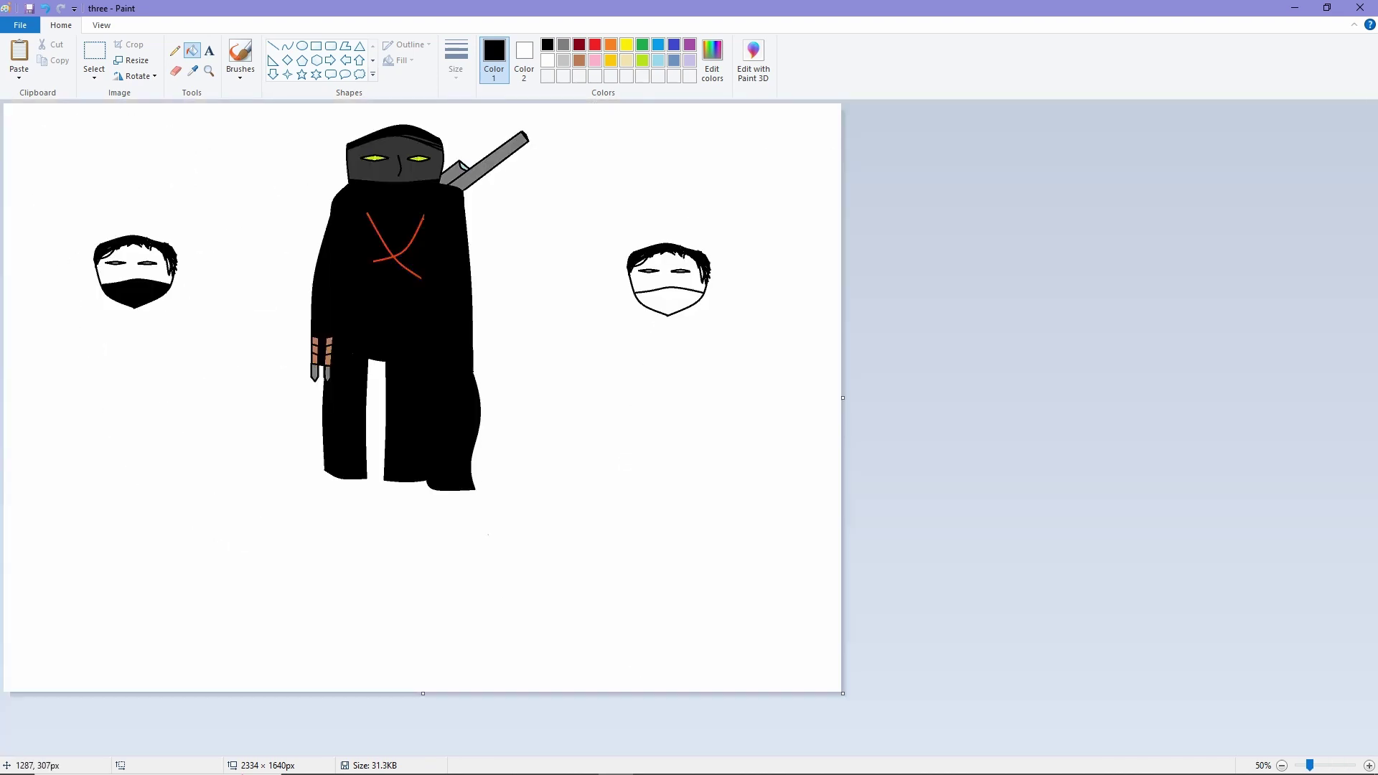
pyautogui.scroll(1, 473, 334)
pyautogui.click(287, 45)
pyautogui.scroll(1, 679, 341)
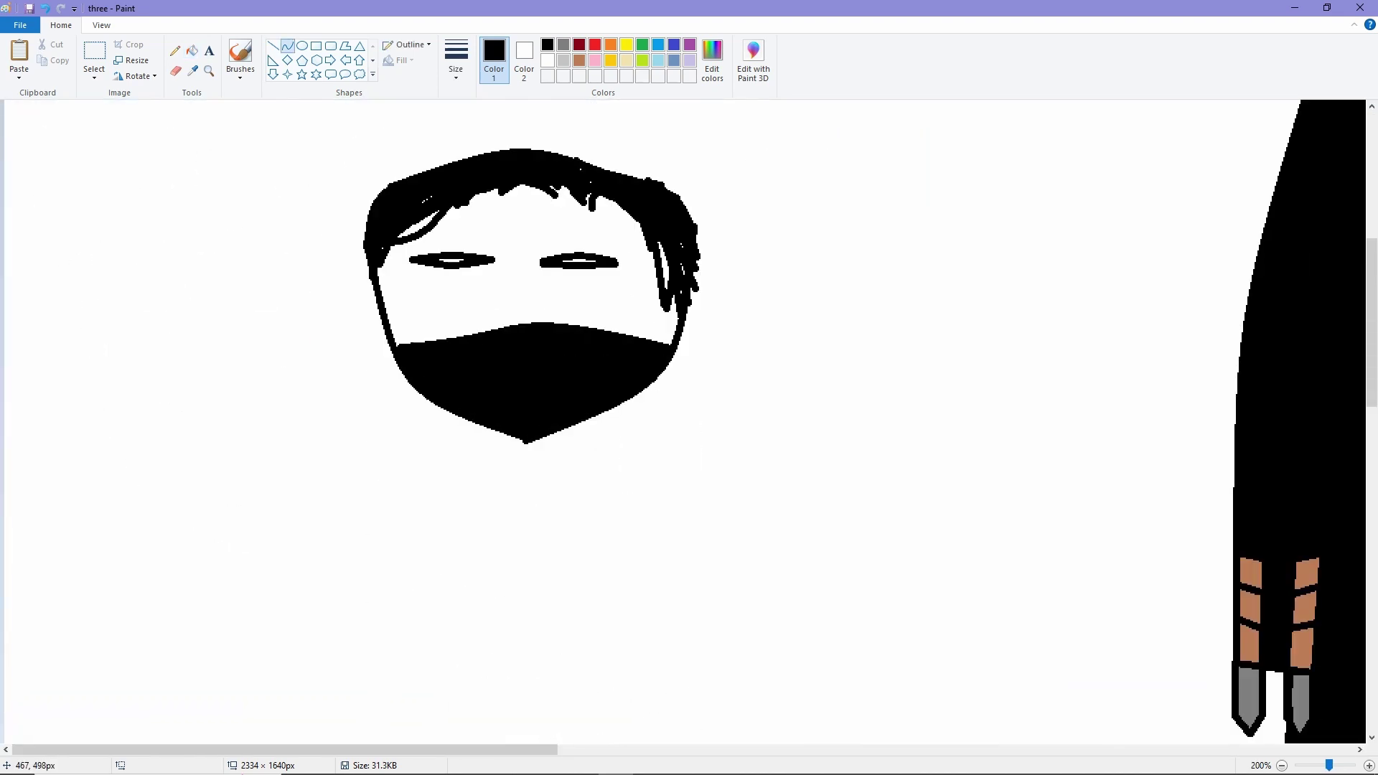
pyautogui.moveTo(675, 348); pyautogui.dragTo(680, 575)
pyautogui.hotkey('ctrl', 'z')
pyautogui.scroll(5, 680, 575)
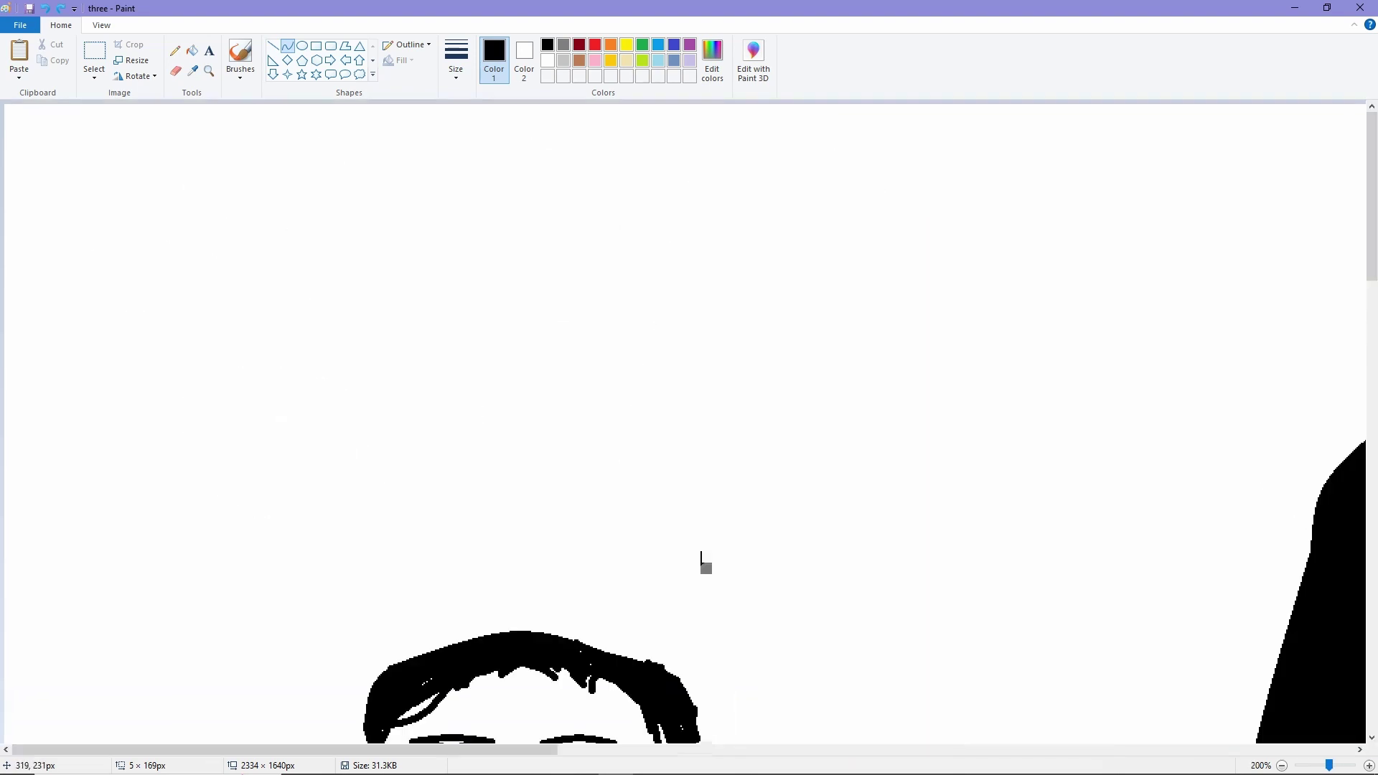
pyautogui.scroll(-5, 701, 563)
pyautogui.moveTo(674, 349); pyautogui.dragTo(673, 716)
pyautogui.scroll(-2, 682, 424)
pyautogui.scroll(1, 682, 423)
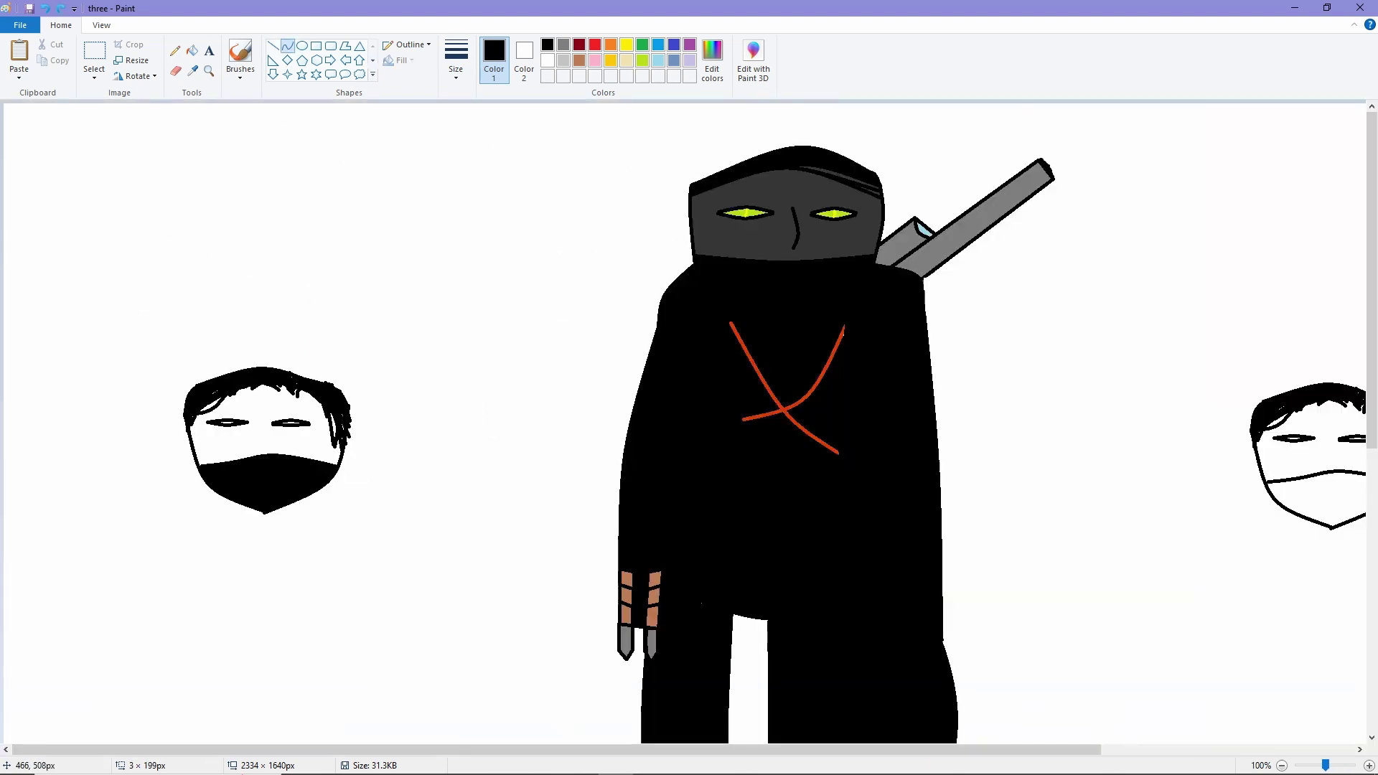
pyautogui.scroll(2, 682, 423)
pyautogui.hotkey('ctrl', 'z')
# Step: Draw black curved shoulder lines from both sides of the original head's mask, about 18 by 73 px and 19 by 72 px
pyautogui.scroll(-3, 682, 423)
pyautogui.moveTo(509, 242)
pyautogui.mouseDown()
pyautogui.moveTo(549, 293)
pyautogui.moveTo(548, 393)
pyautogui.mouseUp()
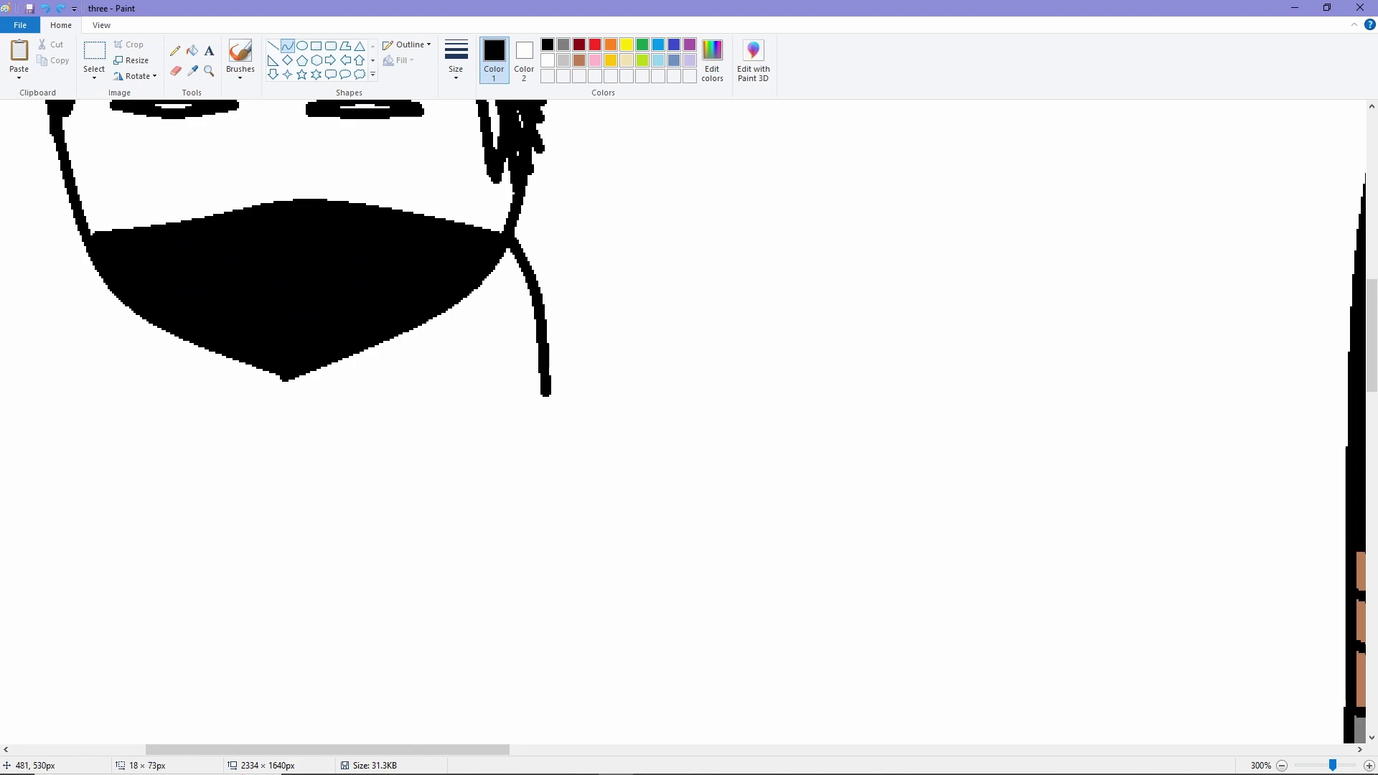
pyautogui.scroll(2, 547, 393)
pyautogui.moveTo(95, 431); pyautogui.dragTo(65, 522)
pyautogui.moveTo(95, 431); pyautogui.dragTo(63, 580)
pyautogui.moveTo(79, 504); pyautogui.dragTo(58, 492)
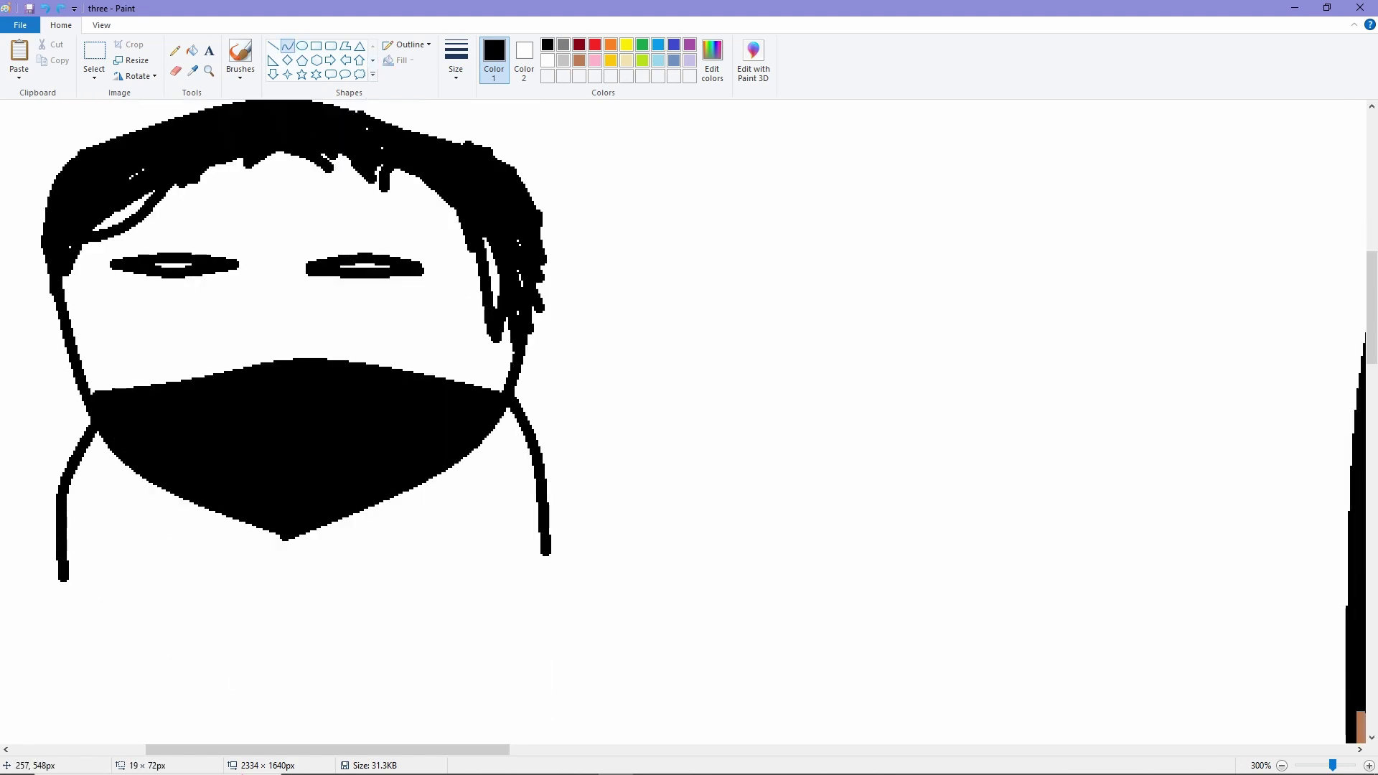
# Step: Extend both shoulder lines down as torso sides, about 174 px on the right and about 154 px on the left
pyautogui.scroll(-3, 682, 423)
pyautogui.moveTo(547, 394)
pyautogui.mouseDown()
pyautogui.moveTo(552, 608)
pyautogui.moveTo(527, 411)
pyautogui.mouseUp()
pyautogui.hotkey('ctrl', 'pageup')
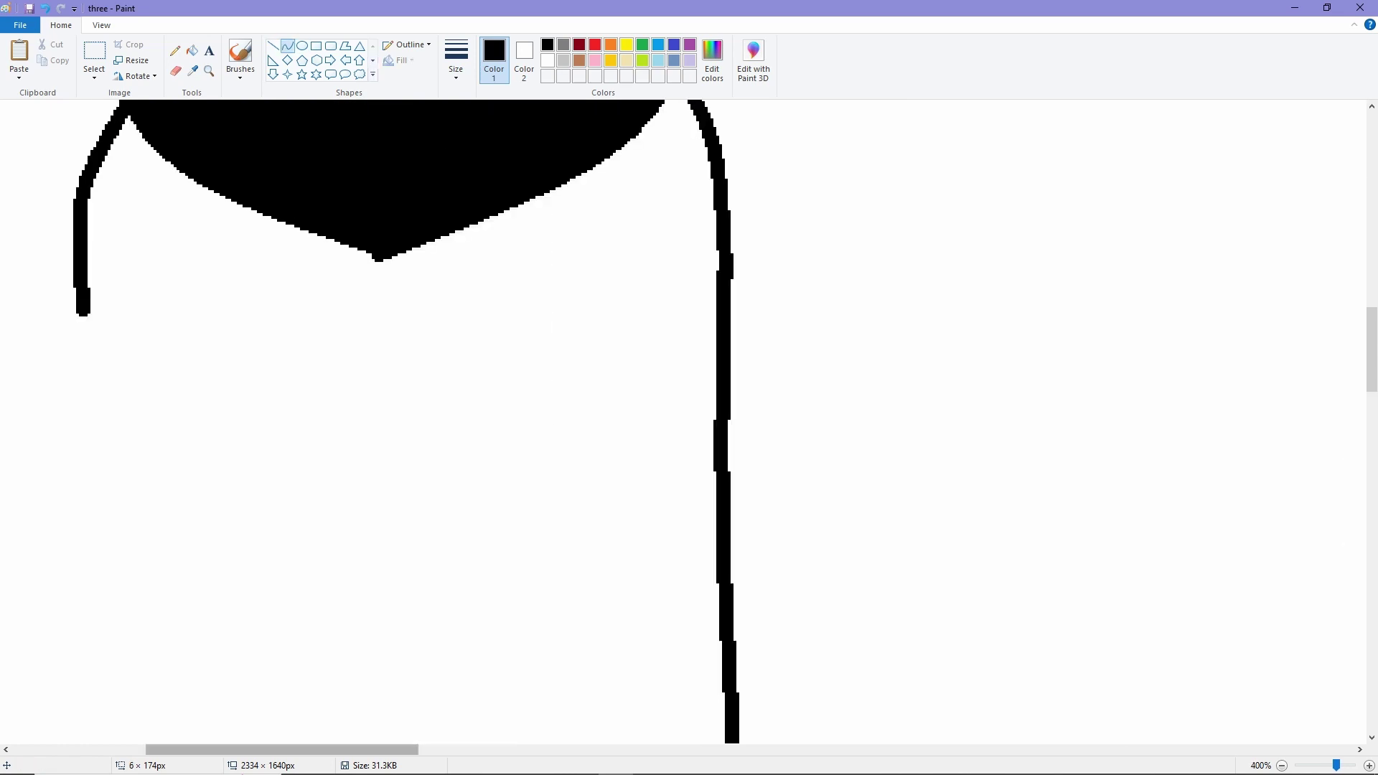
pyautogui.scroll(-2, 503, 359)
pyautogui.hscroll(-3, 502, 359)
pyautogui.moveTo(307, 153)
pyautogui.mouseDown()
pyautogui.moveTo(327, 375)
pyautogui.moveTo(319, 596)
pyautogui.mouseUp()
pyautogui.hotkey('ctrl', 'pagedown')
pyautogui.hotkey('ctrl', 'pagedown')
pyautogui.hotkey('ctrl', 'pagedown')
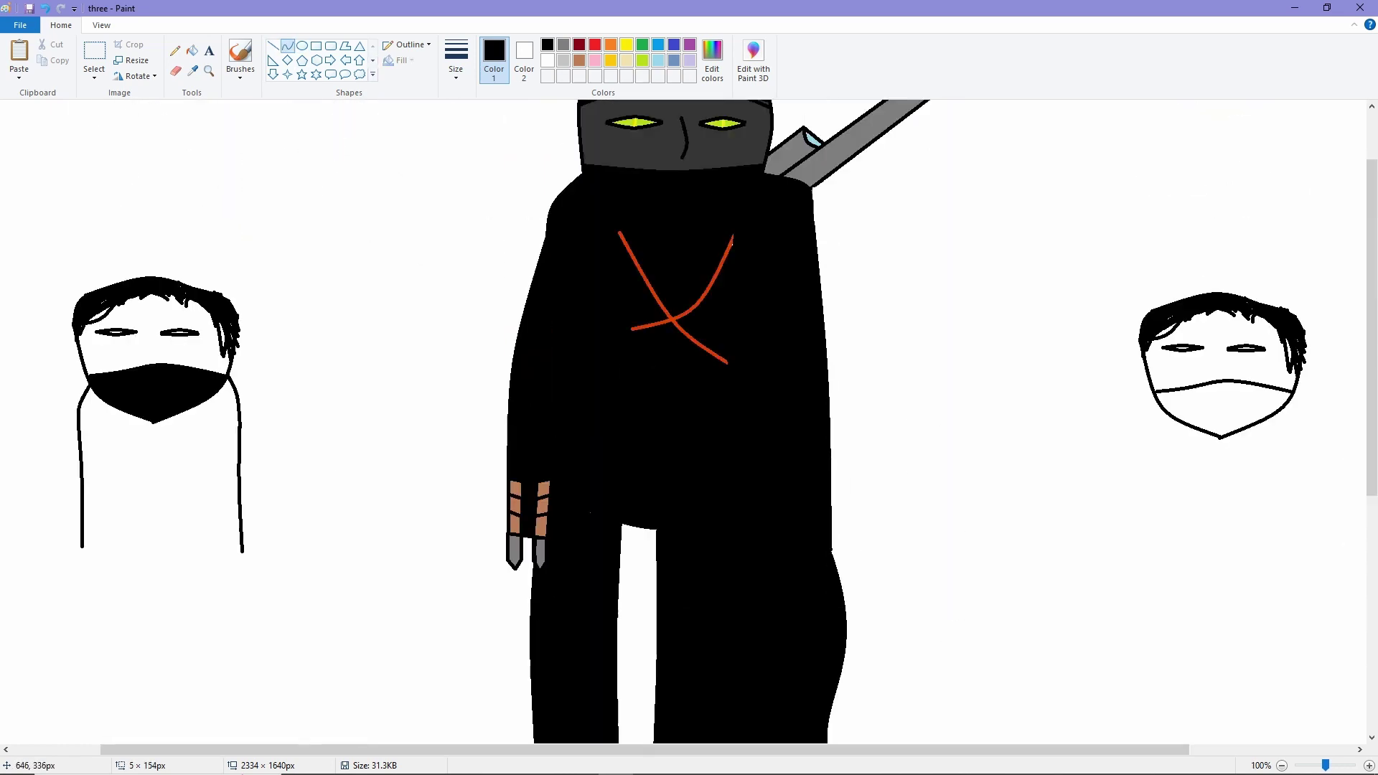
# Step: Close the bottom of the torso with a slightly sagging black line about 220 by 8 px
pyautogui.hotkey('ctrl', 'pageup')
pyautogui.moveTo(160, 510); pyautogui.dragTo(483, 518)
pyautogui.moveTo(322, 514); pyautogui.dragTo(317, 519)
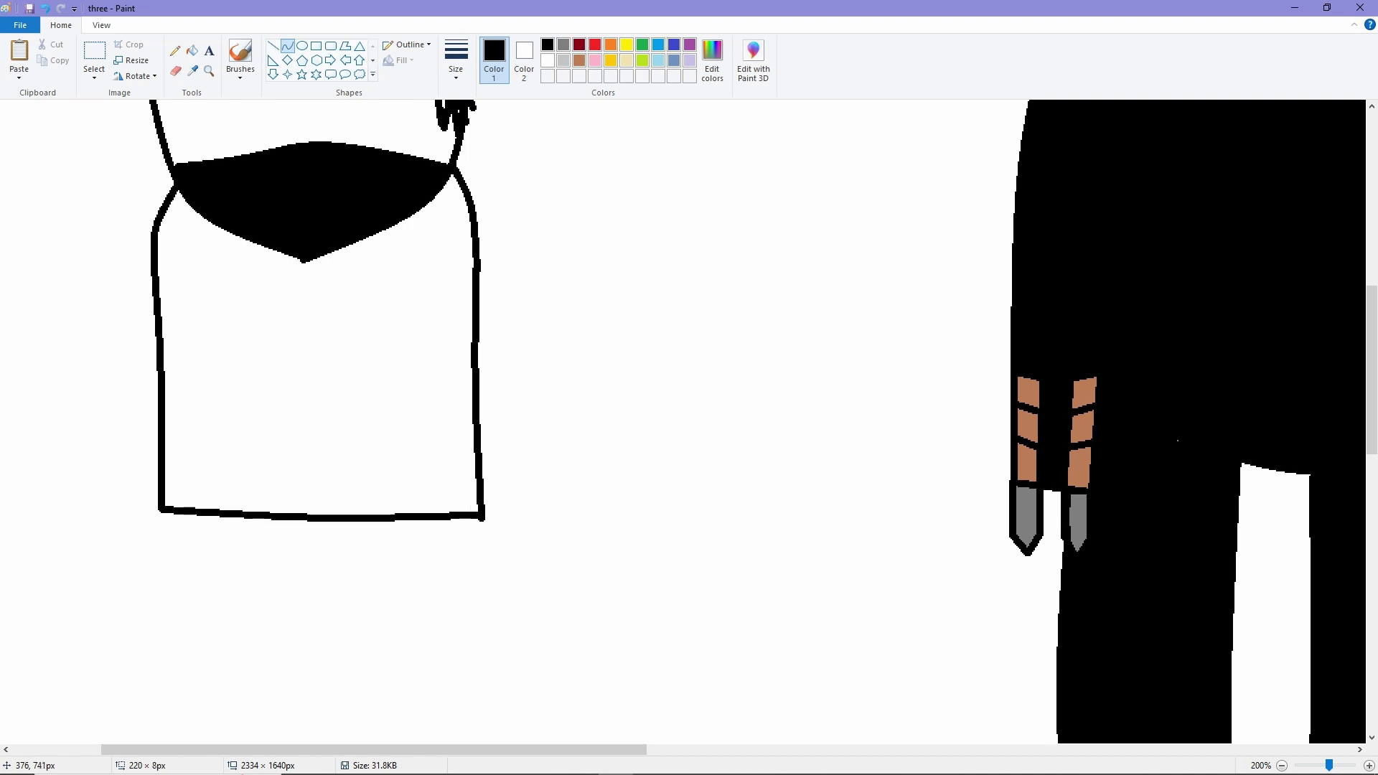
pyautogui.hotkey('ctrl', 'pagedown')
pyautogui.hotkey('ctrl', 'pageup')
pyautogui.scroll(-2, 689, 424)
pyautogui.hotkey('ctrl', 'pagedown')
pyautogui.scroll(-2, 689, 424)
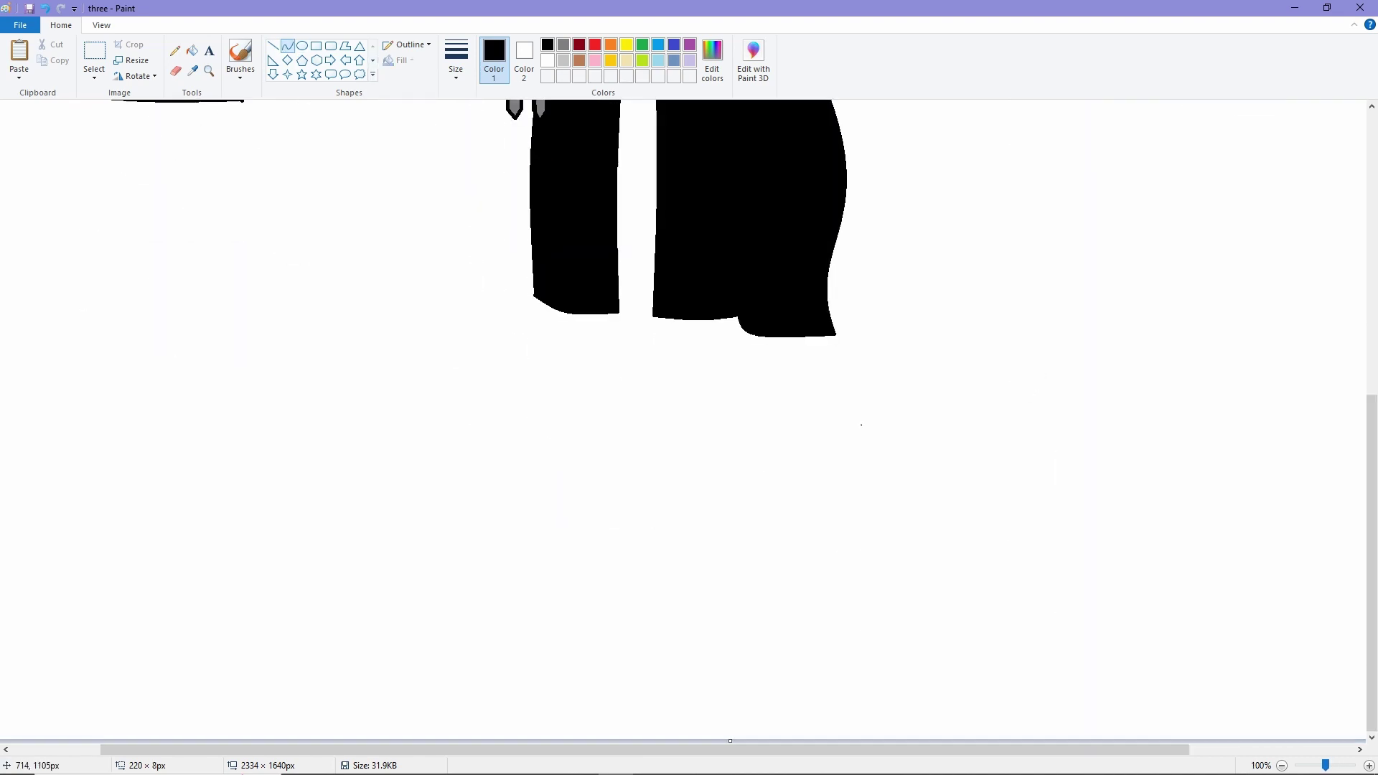
pyautogui.hotkey('ctrl', 'pagedown')
pyautogui.hotkey('ctrl', 'pagedown')
pyautogui.hotkey('ctrl', 'pageup')
pyautogui.hotkey('ctrl', 'pageup')
pyautogui.hotkey('ctrl', 'pageup')
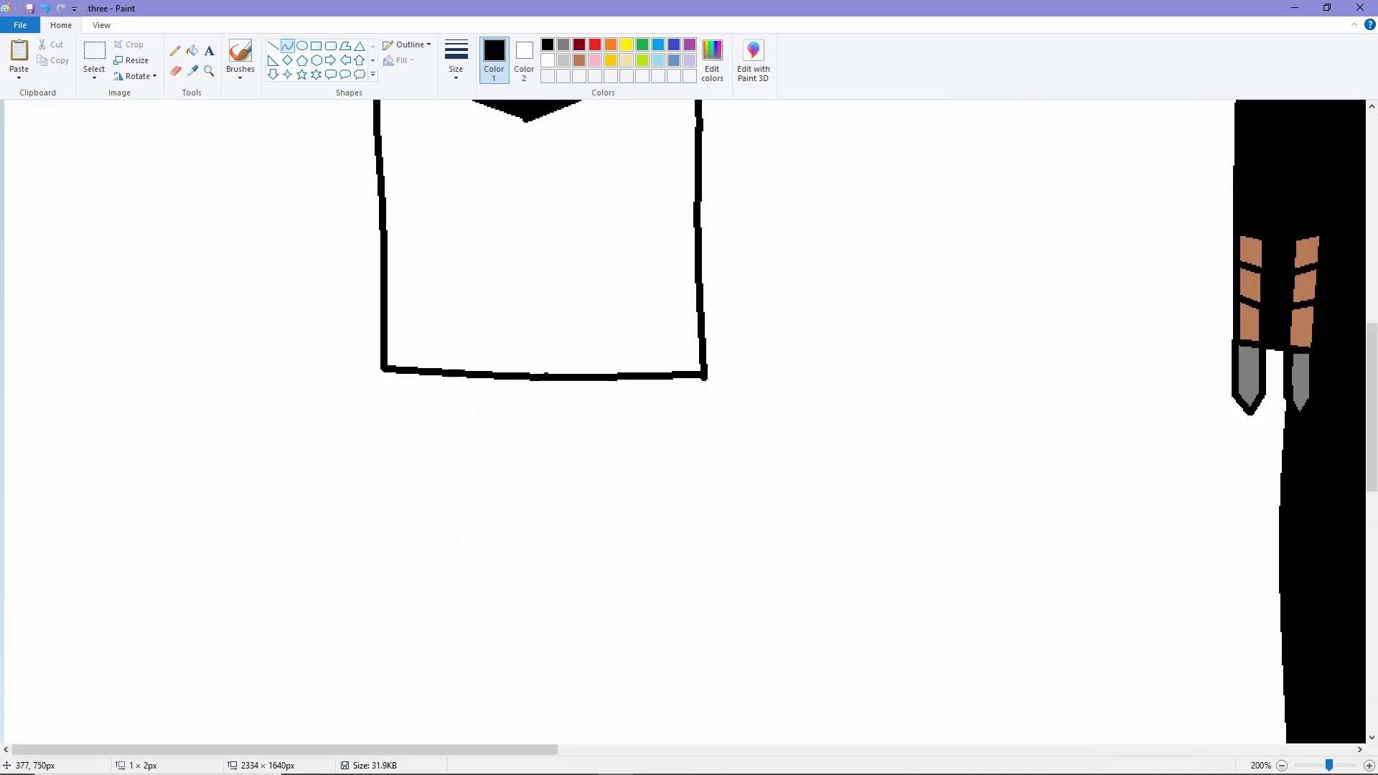
pyautogui.moveTo(547, 376); pyautogui.dragTo(548, 539)
pyautogui.hotkey('ctrl', 'z')
# Step: Outline the left leg below the torso with a slightly curved outer side about 218 px tall, a flat bottom and an inner side
pyautogui.moveTo(385, 369); pyautogui.dragTo(383, 578)
pyautogui.scroll(-2, 690, 424)
pyautogui.moveTo(386, 209); pyautogui.dragTo(385, 524)
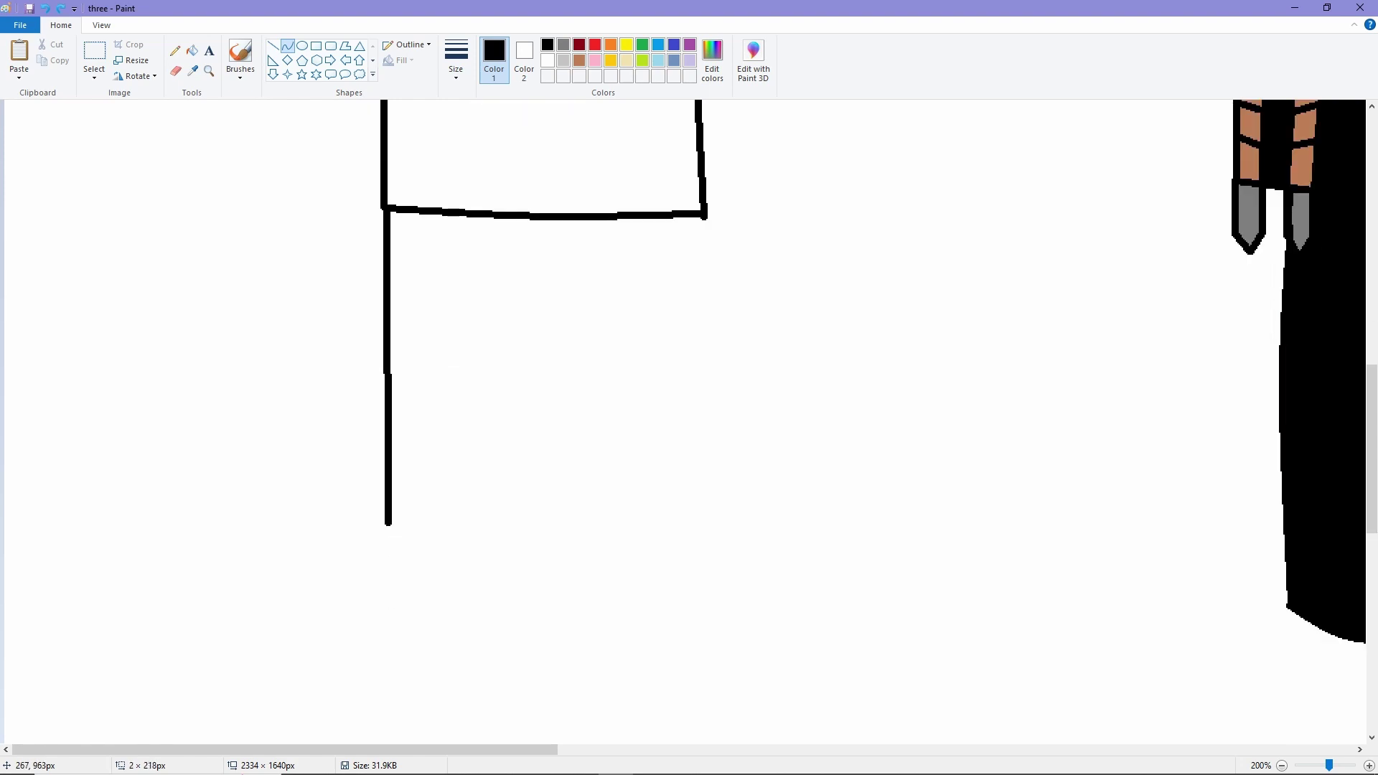
pyautogui.moveTo(386, 359); pyautogui.dragTo(379, 345)
pyautogui.moveTo(385, 525); pyautogui.dragTo(472, 526)
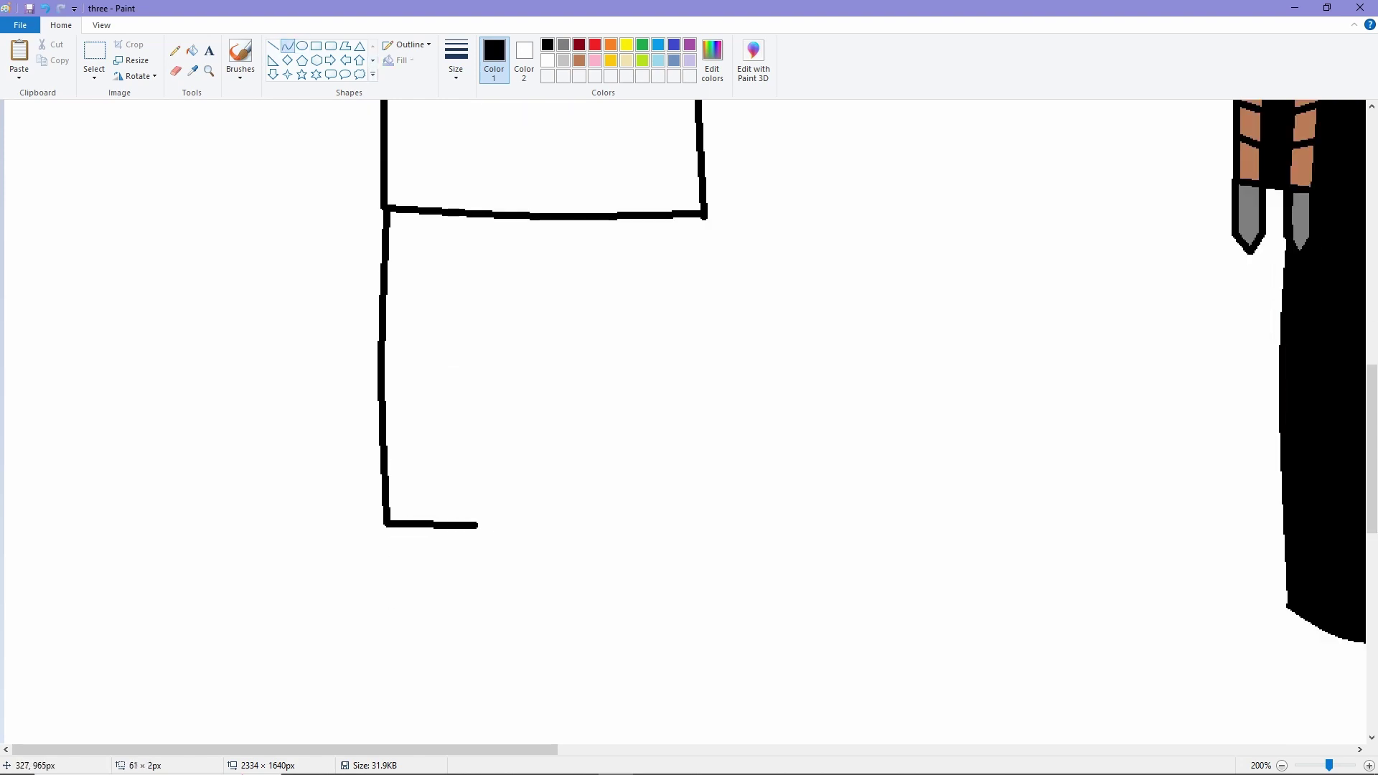
pyautogui.moveTo(497, 260)
pyautogui.mouseDown()
pyautogui.moveTo(524, 530)
pyautogui.moveTo(497, 215)
pyautogui.mouseUp()
pyautogui.hotkey('ctrl', 'z')
pyautogui.click(287, 45)
pyautogui.moveTo(513, 358); pyautogui.dragTo(494, 369)
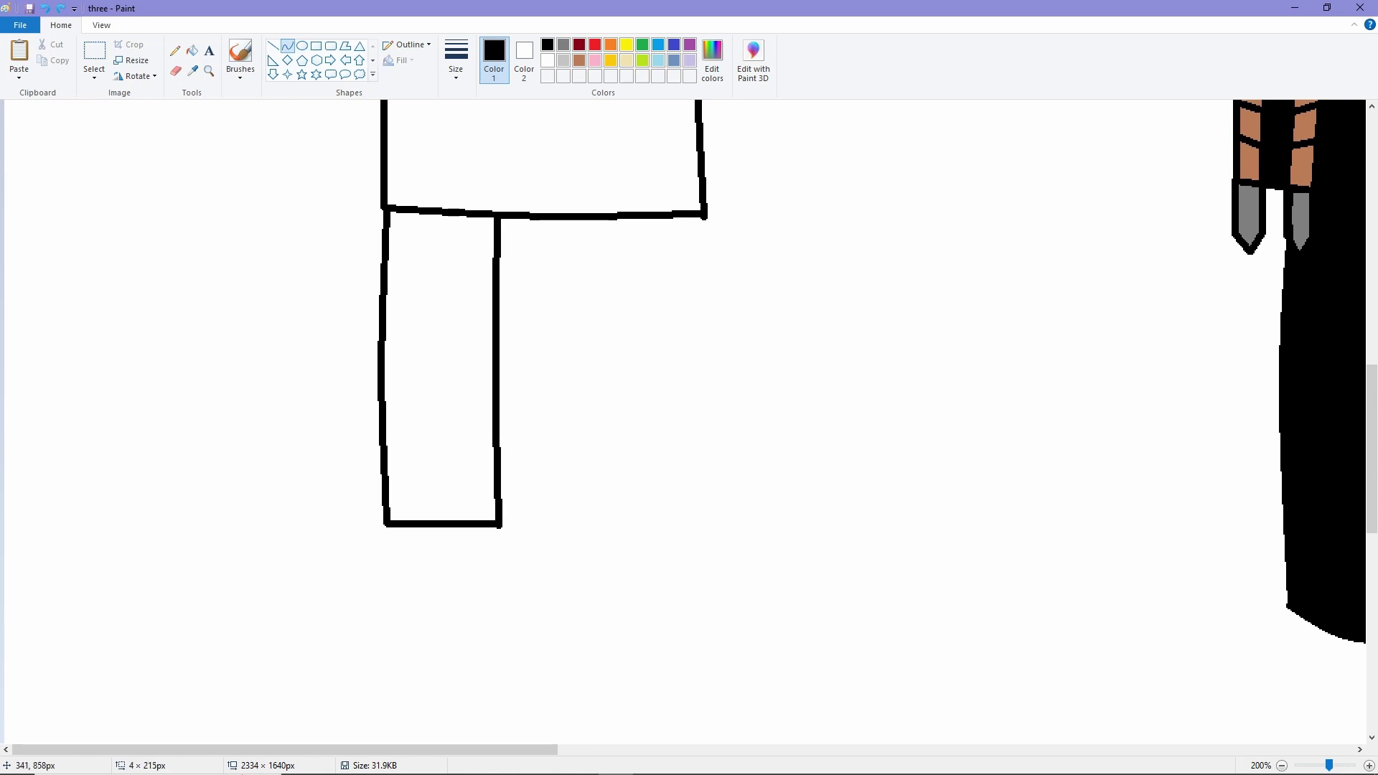
# Step: Outline the right leg with a curved inner side about 25 by 214 px, a flat bottom and an outward-slanting outer side about 217 px tall
pyautogui.moveTo(569, 219); pyautogui.dragTo(603, 527)
pyautogui.moveTo(585, 359); pyautogui.dragTo(594, 344)
pyautogui.moveTo(589, 430); pyautogui.dragTo(597, 431)
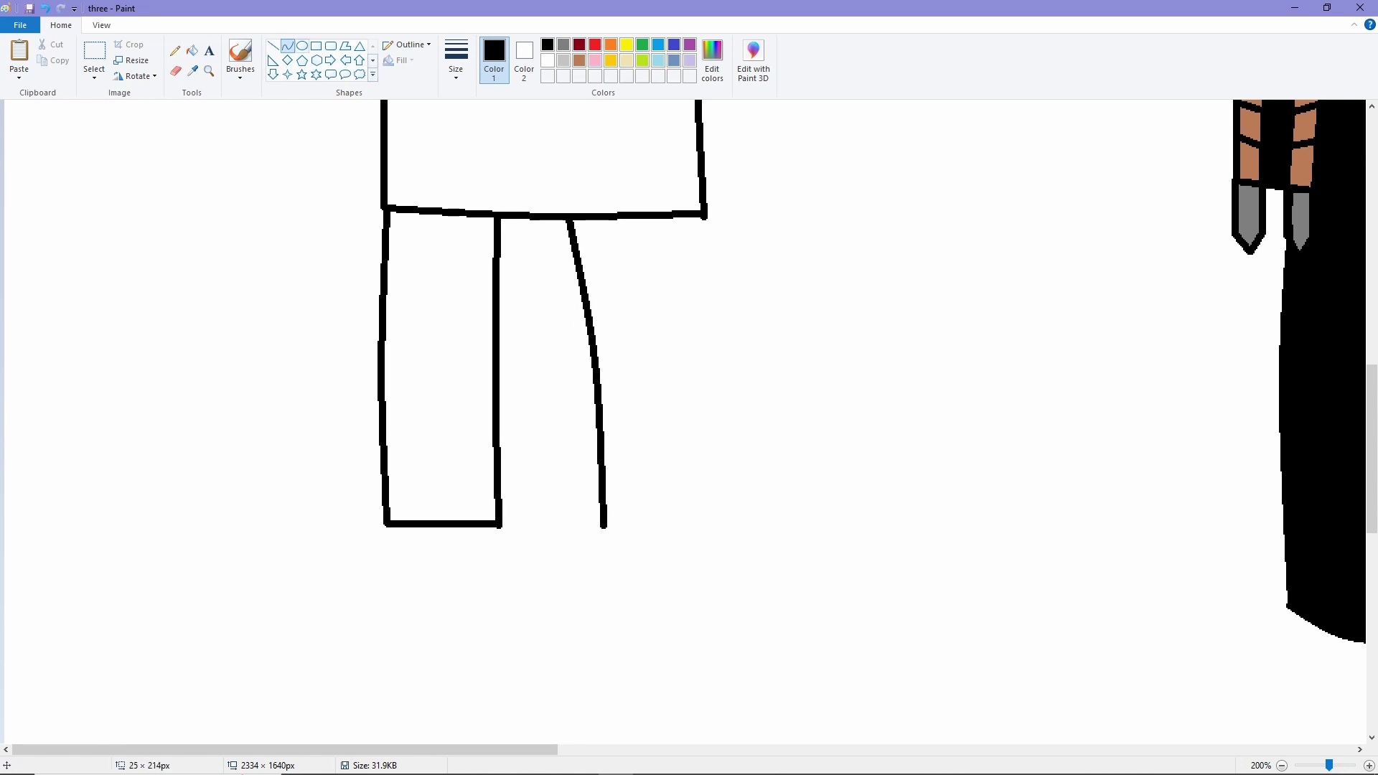
pyautogui.moveTo(604, 528); pyautogui.dragTo(741, 528)
pyautogui.moveTo(704, 215); pyautogui.dragTo(741, 527)
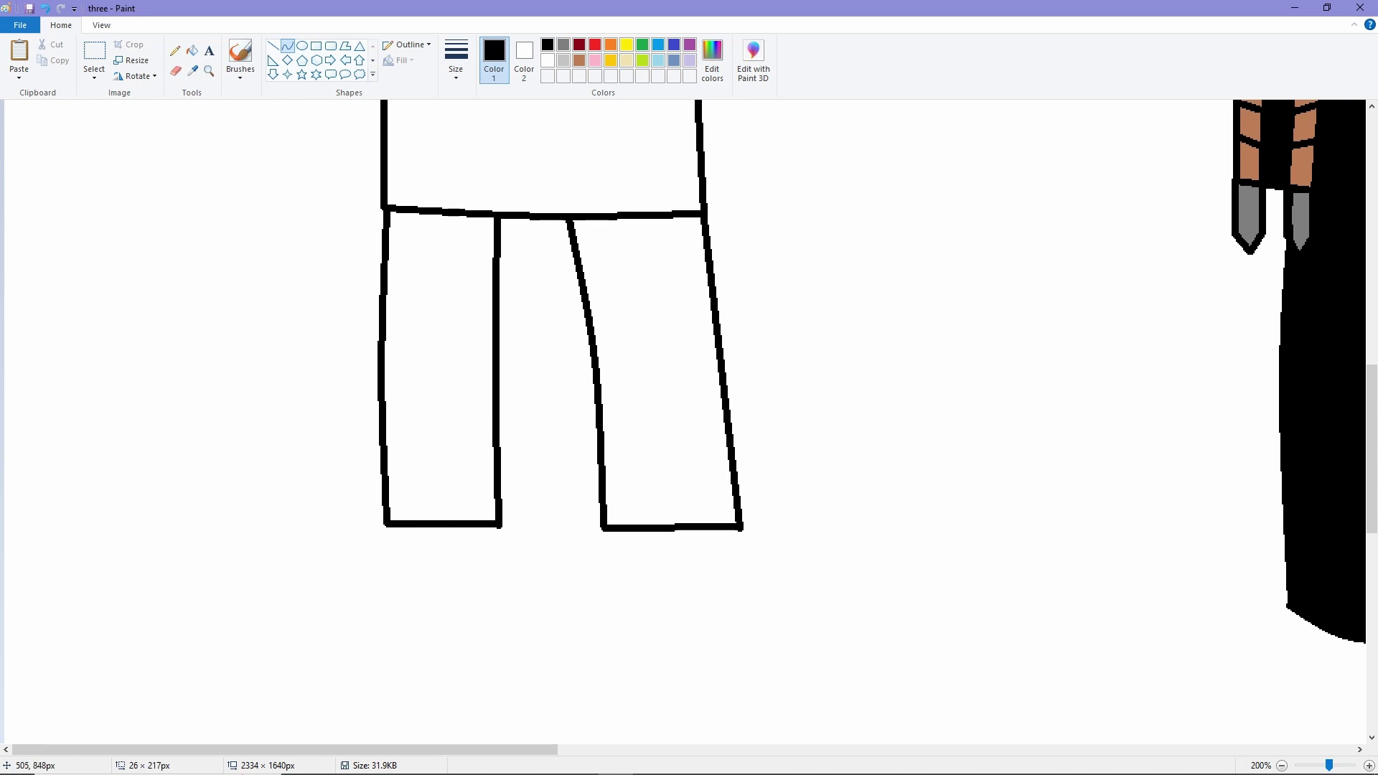
pyautogui.moveTo(721, 373); pyautogui.dragTo(724, 346)
# Step: Move the left character up near the canvas's upper edge, and move the duplicated head up and slightly to the right
pyautogui.scroll(-2, 483, 305)
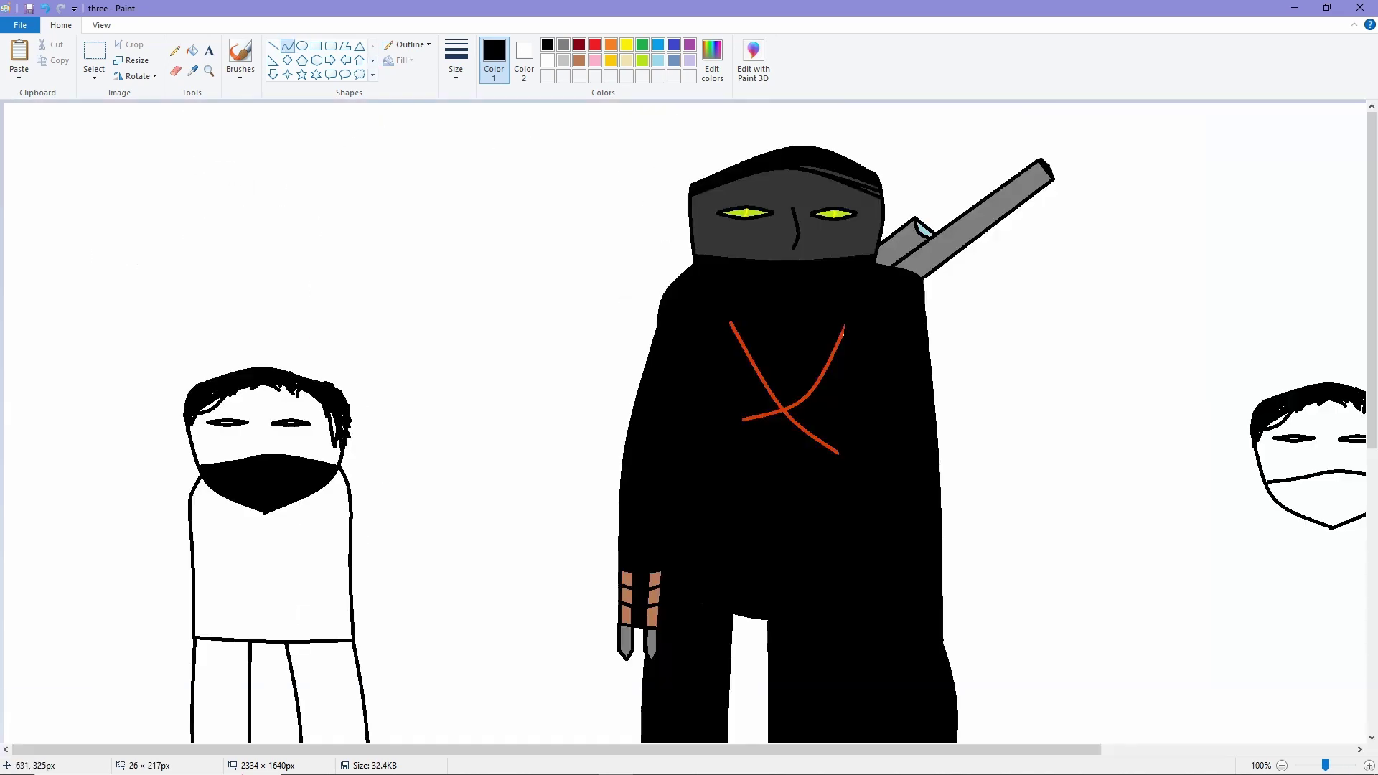
pyautogui.click(94, 54)
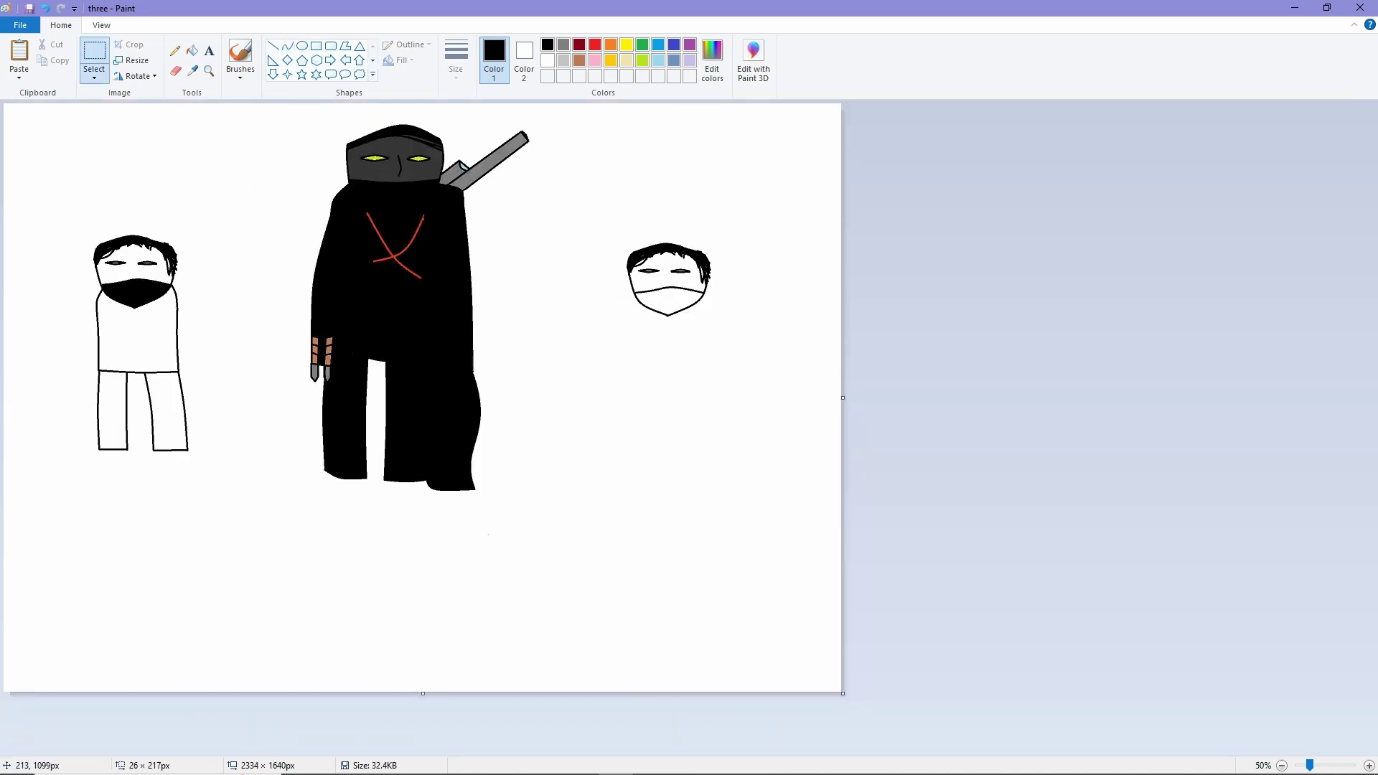
pyautogui.moveTo(136, 345); pyautogui.dragTo(129, 235)
pyautogui.moveTo(606, 212); pyautogui.dragTo(753, 390)
pyautogui.moveTo(667, 288); pyautogui.dragTo(693, 176)
pyautogui.scroll(1, 424, 398)
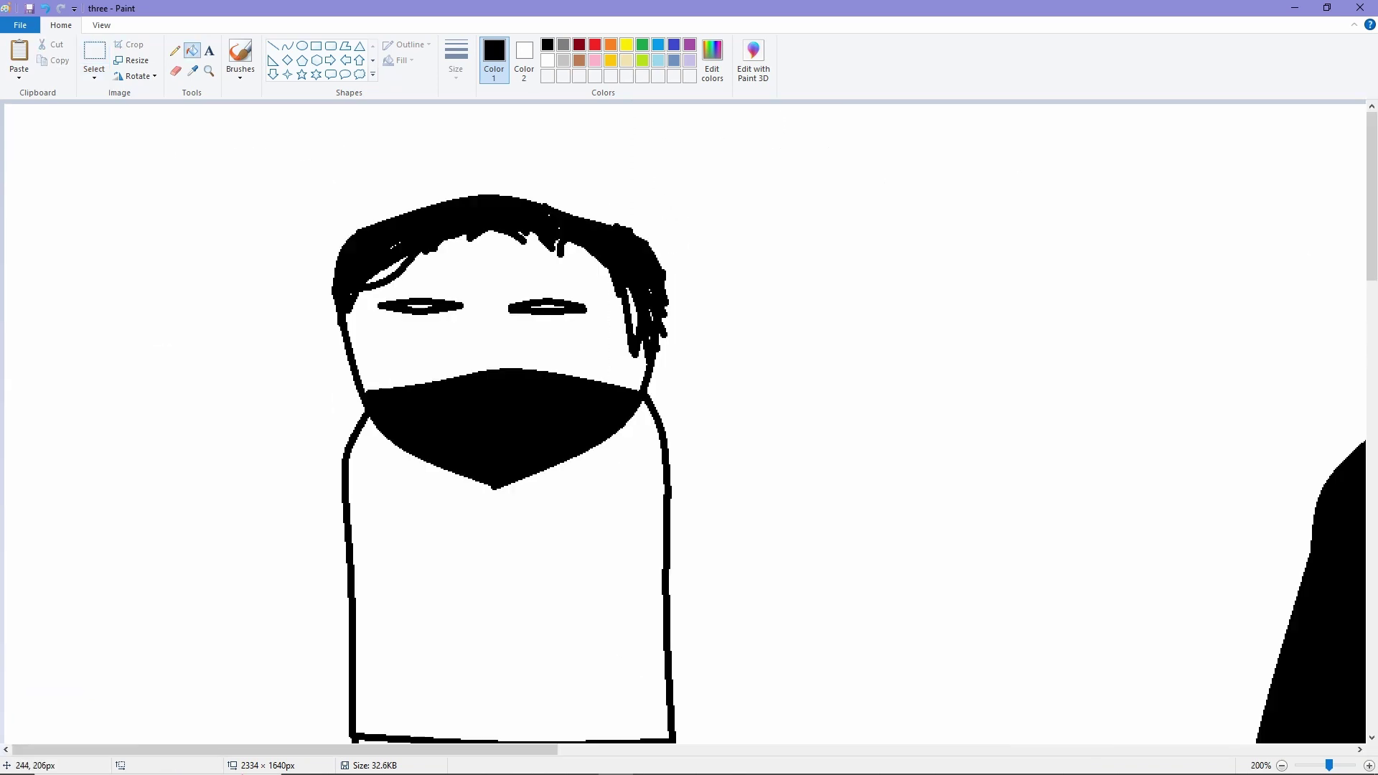
pyautogui.click(287, 45)
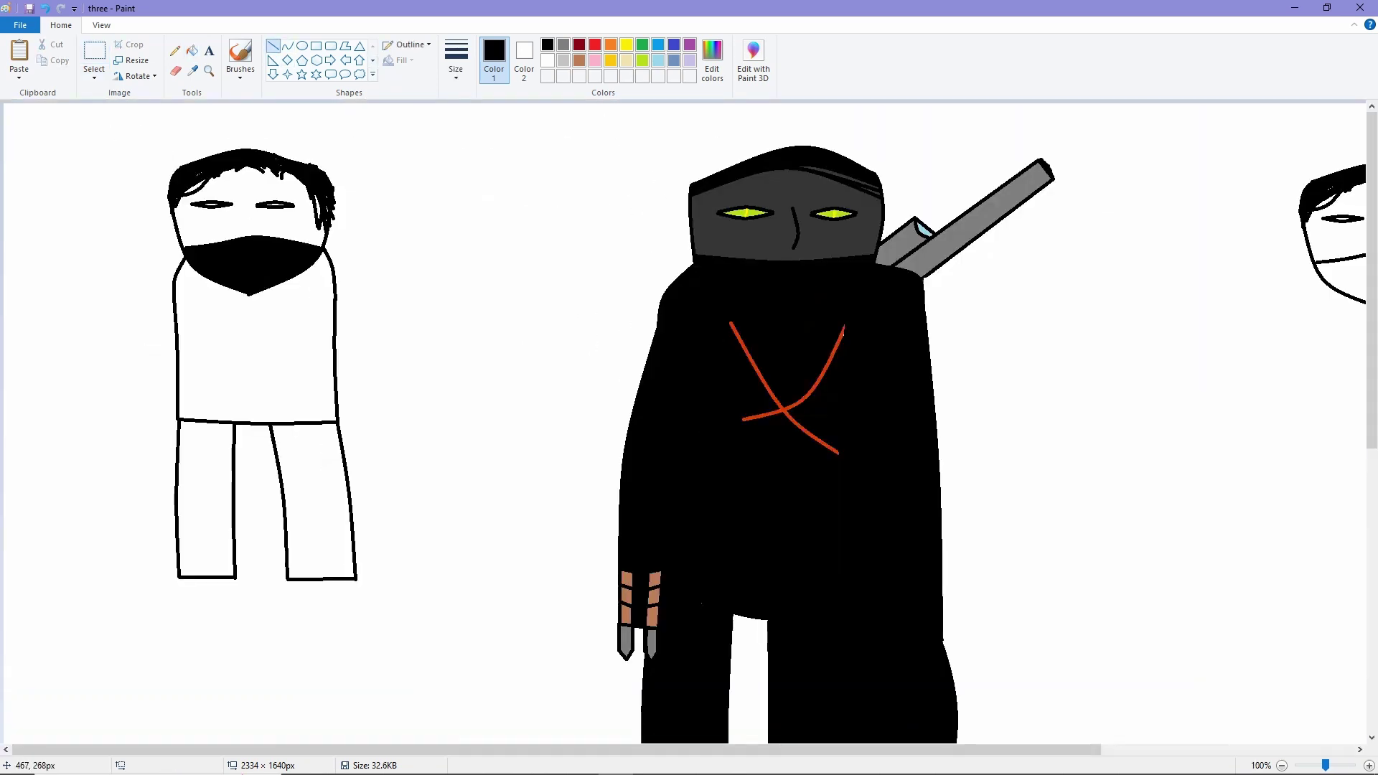
pyautogui.scroll(1, 339, 308)
pyautogui.moveTo(334, 311); pyautogui.dragTo(263, 412)
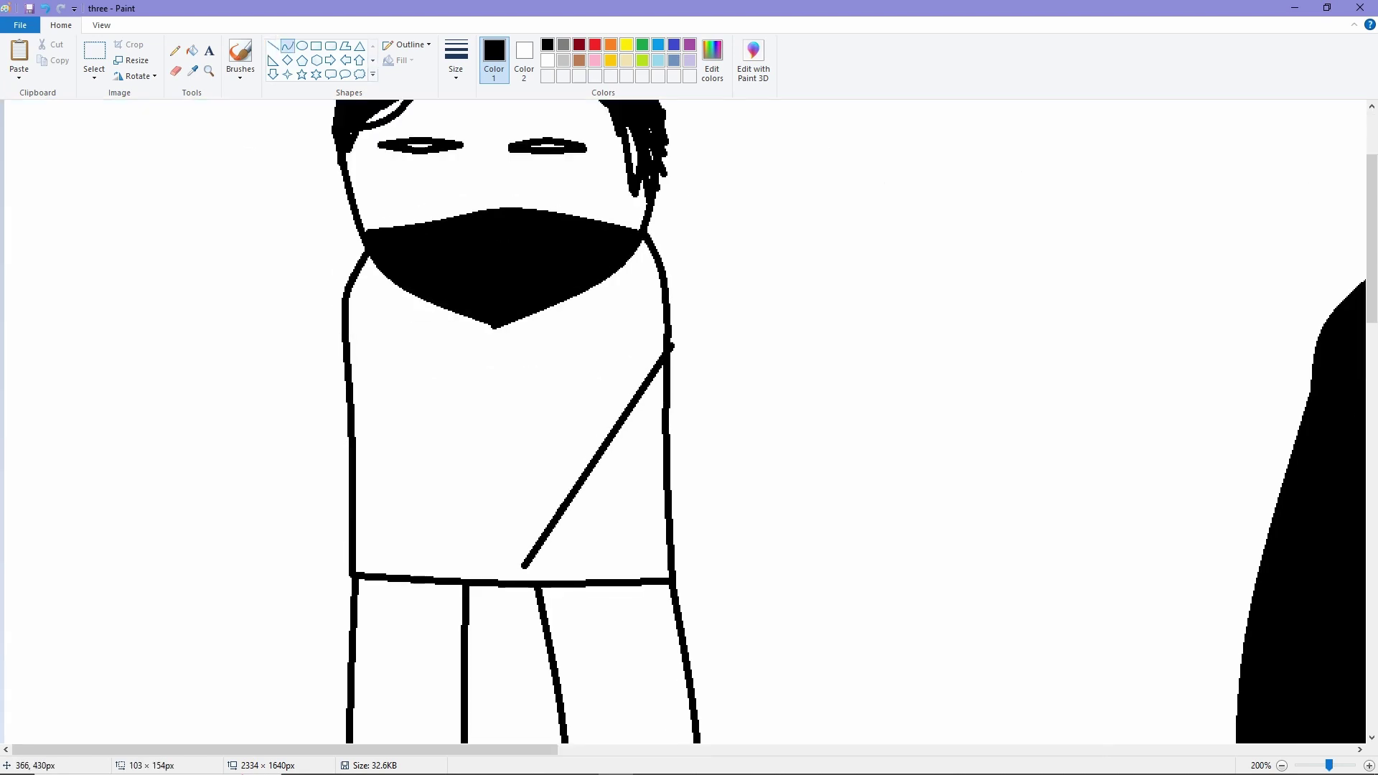
pyautogui.hotkey('ctrl', 'z')
pyautogui.moveTo(665, 276)
pyautogui.mouseDown()
pyautogui.moveTo(747, 593)
pyautogui.moveTo(682, 594)
pyautogui.mouseUp()
pyautogui.scroll(-1, 675, 302)
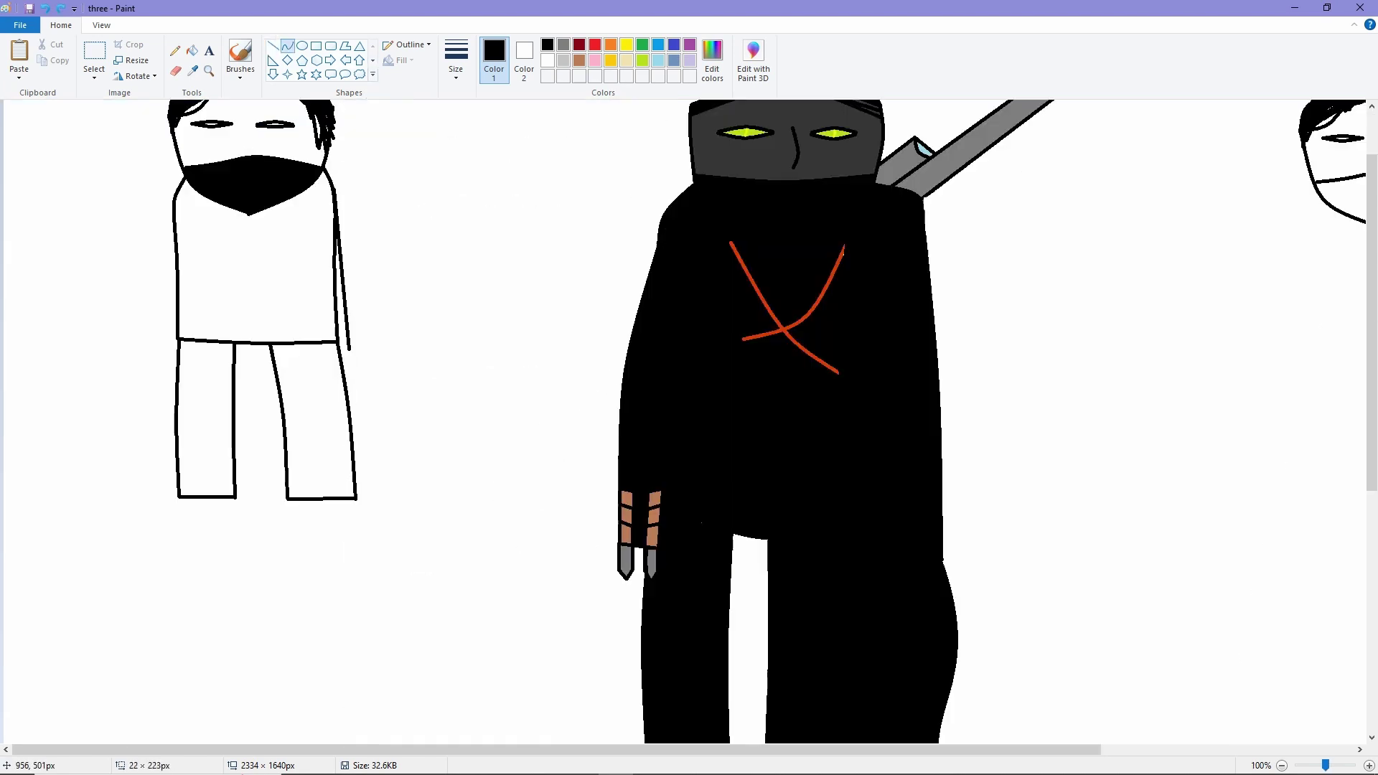
pyautogui.scroll(1, 672, 303)
pyautogui.hotkey('ctrl', 'z')
# Step: Outline the left arm from the shoulder diagonally to the torso's bottom centre, with a wrist line about 58 px long and a protruding elbow
pyautogui.moveTo(347, 304); pyautogui.dragTo(452, 569)
pyautogui.click(302, 45)
pyautogui.click(287, 45)
pyautogui.scroll(1, 538, 682)
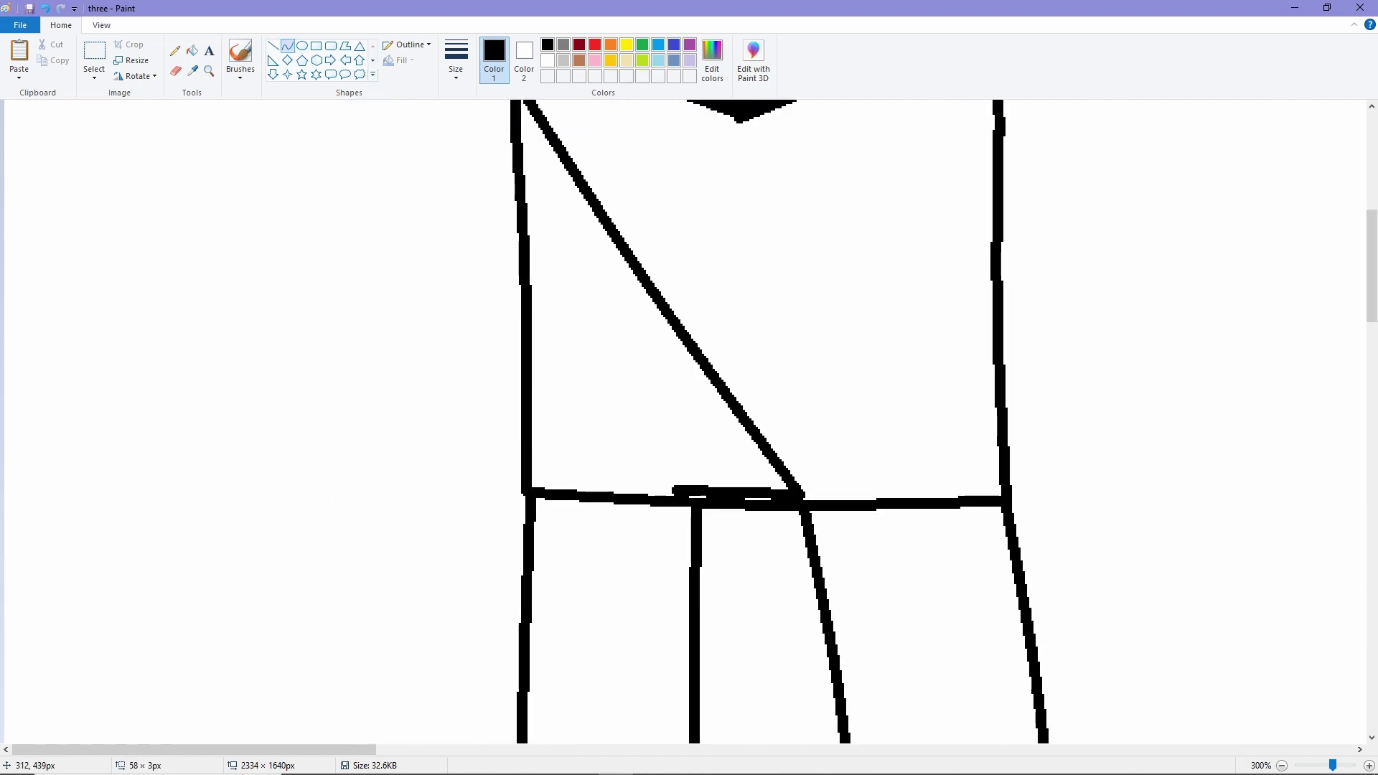
pyautogui.moveTo(671, 487); pyautogui.dragTo(495, 216)
pyautogui.scroll(4, 503, 287)
pyautogui.click(302, 45)
pyautogui.click(287, 45)
pyautogui.moveTo(516, 406); pyautogui.dragTo(490, 535)
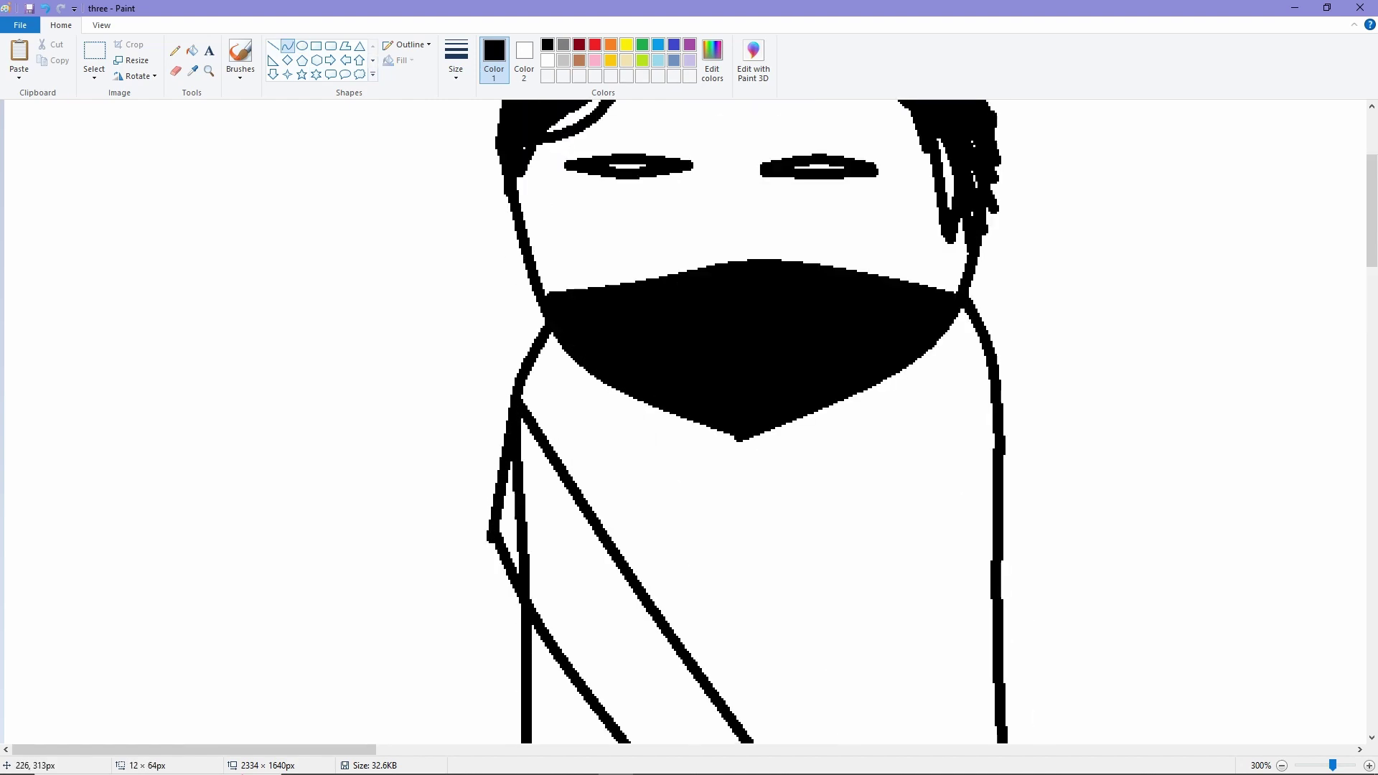
# Step: Draw the right arm crossing toward the left arm, with an upper edge about 121 by 154 px and a lower edge about 102 by 120 px
pyautogui.scroll(-3, 588, 431)
pyautogui.scroll(1, 588, 431)
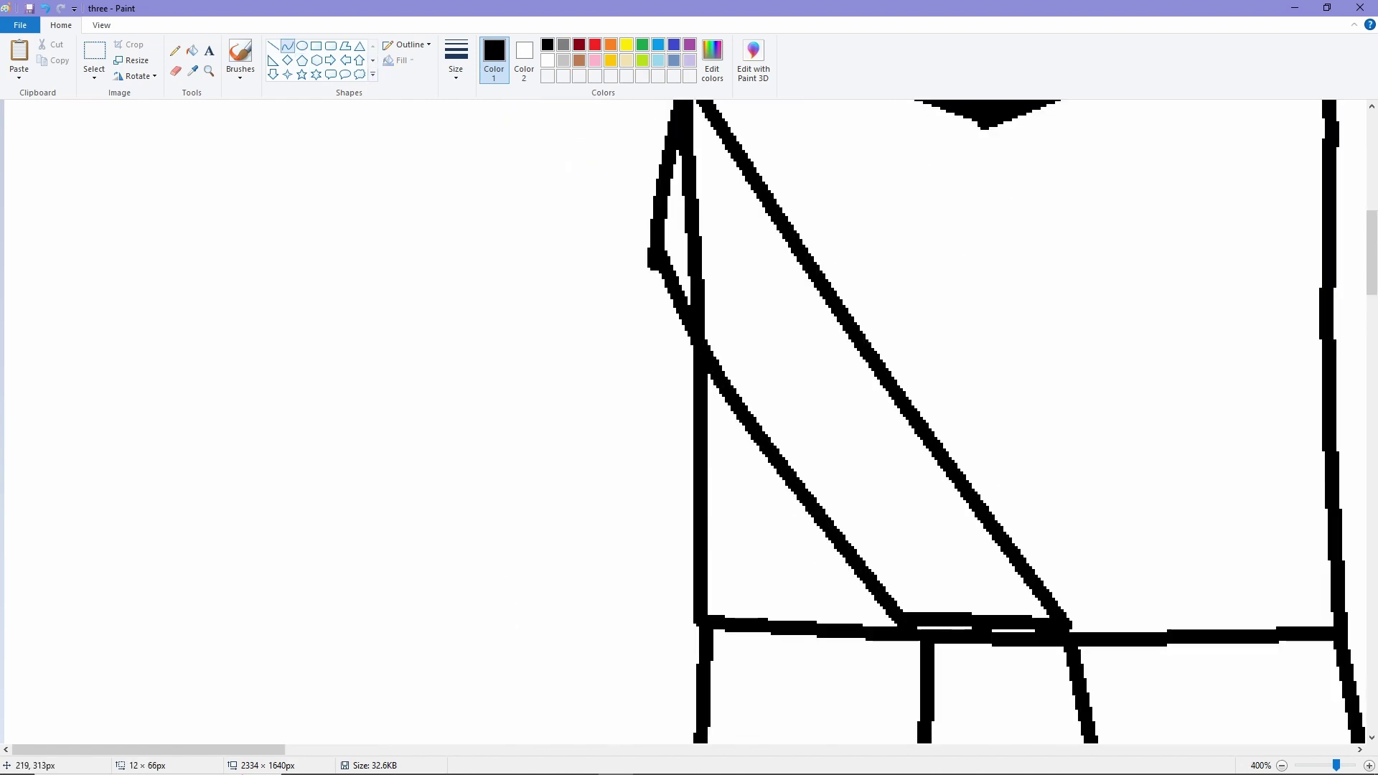
pyautogui.scroll(-1, 690, 424)
pyautogui.scroll(-3, 689, 423)
pyautogui.scroll(-1, 689, 424)
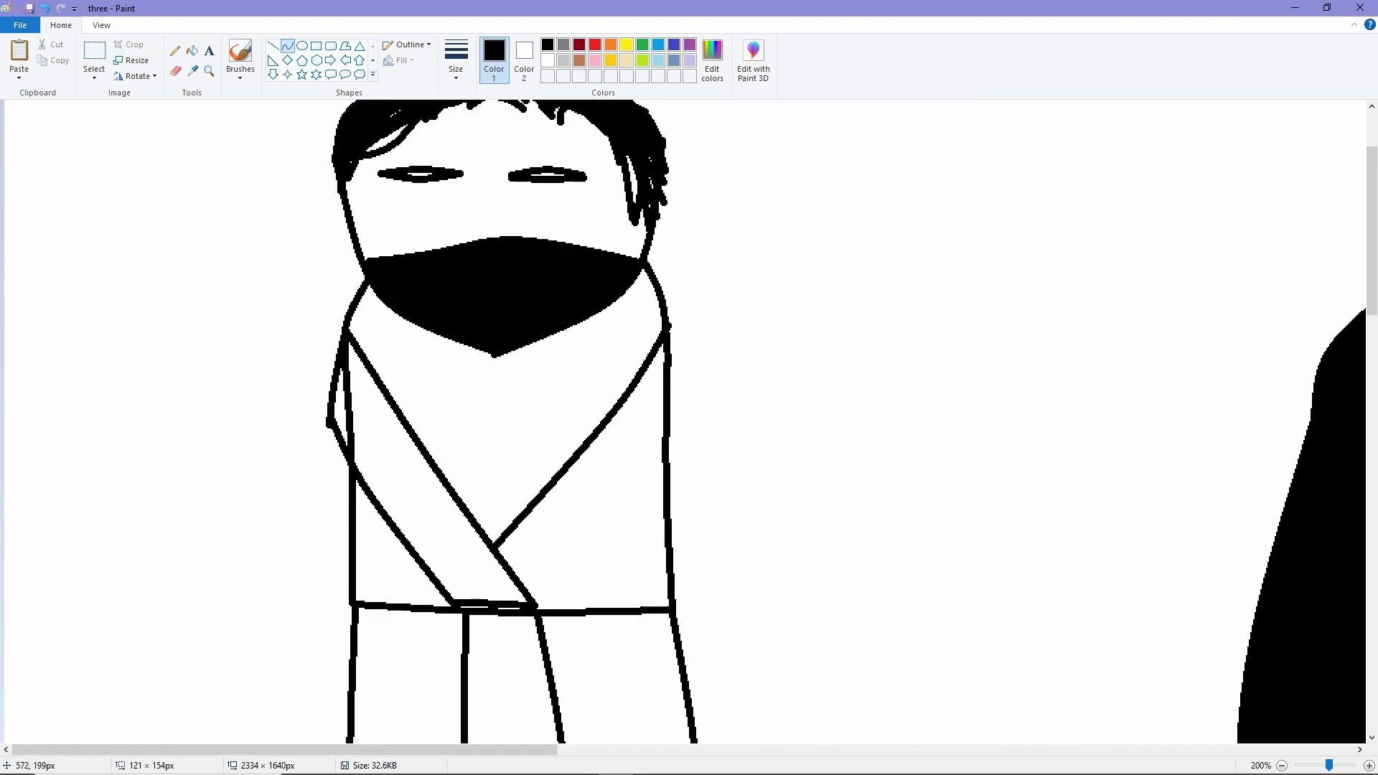
pyautogui.moveTo(664, 420); pyautogui.dragTo(527, 588)
pyautogui.moveTo(596, 502); pyautogui.dragTo(606, 503)
# Step: Erase the torso line inside the upper left arm and the stray line ends on the right side of the torso
pyautogui.keyDown('ctrl'); pyautogui.scroll(1, 595, 503); pyautogui.keyUp('ctrl')
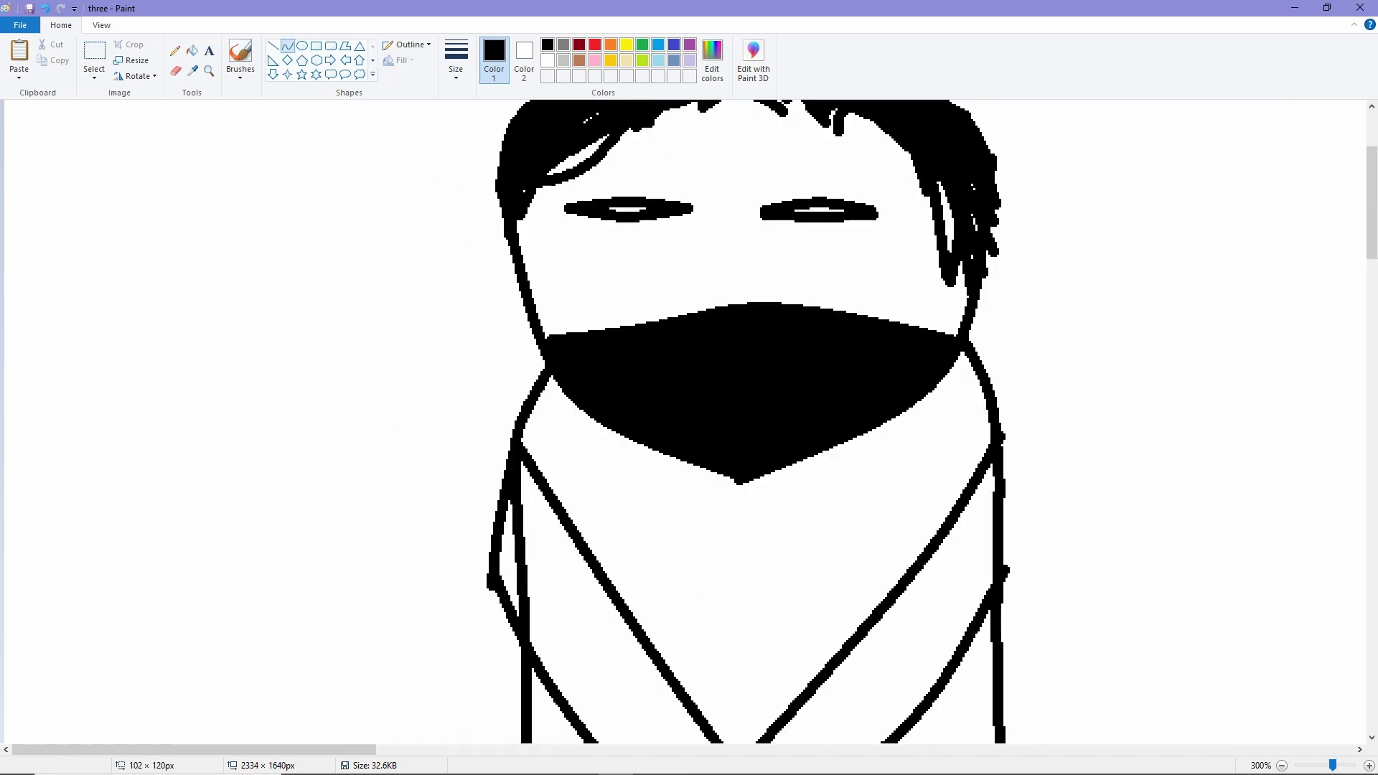
pyautogui.keyDown('ctrl'); pyautogui.scroll(2, 606, 451); pyautogui.keyUp('ctrl')
pyautogui.moveTo(821, 520); pyautogui.dragTo(833, 643)
pyautogui.hotkey('ctrl', 'z')
pyautogui.moveTo(868, 588)
pyautogui.mouseDown()
pyautogui.moveTo(883, 640)
pyautogui.moveTo(869, 405)
pyautogui.mouseUp()
pyautogui.hotkey('ctrl', 'z')
pyautogui.moveTo(874, 657); pyautogui.dragTo(868, 420)
pyautogui.scroll(-2, 868, 420)
pyautogui.moveTo(215, 749); pyautogui.dragTo(416, 749)
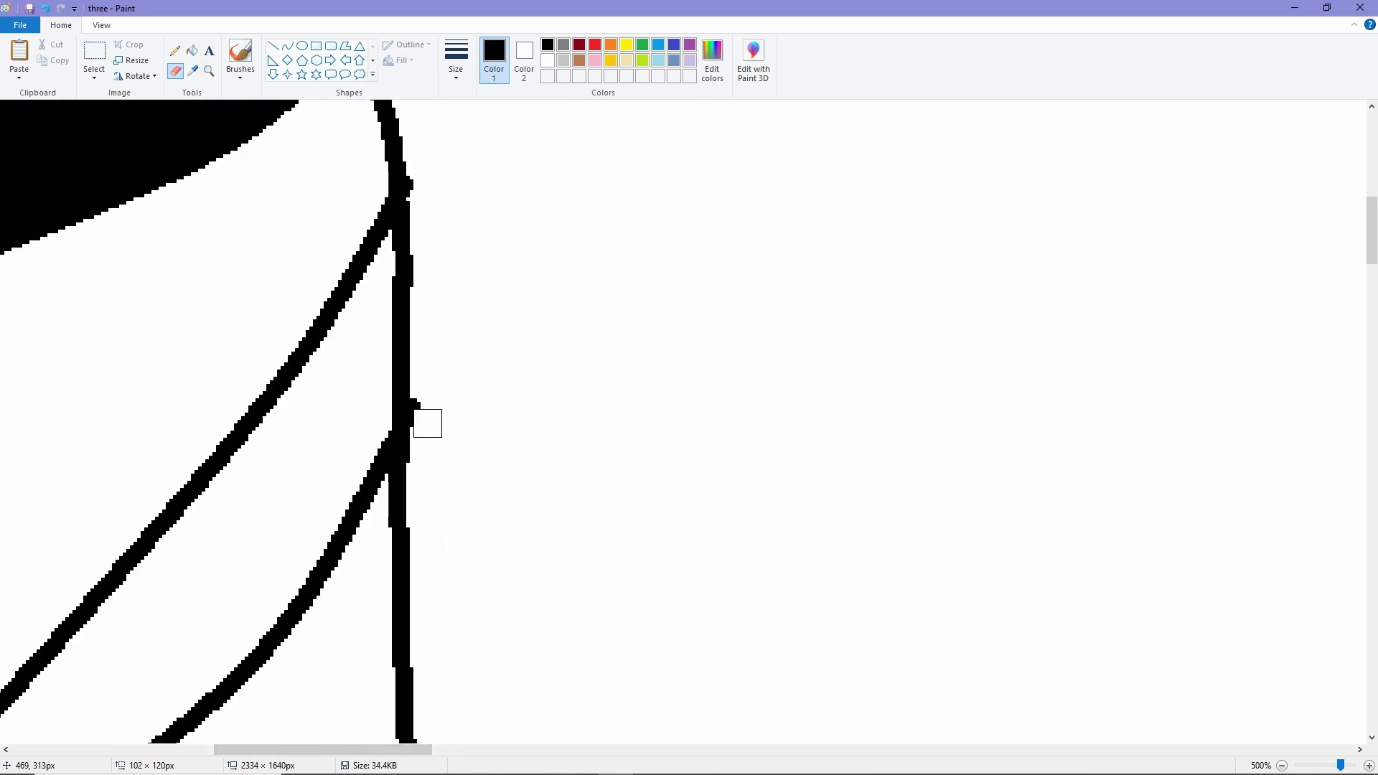
pyautogui.hotkey('ctrl', 'z')
pyautogui.scroll(-3, 423, 197)
pyautogui.hscroll(-2, 548, 665)
pyautogui.scroll(3, 399, 662)
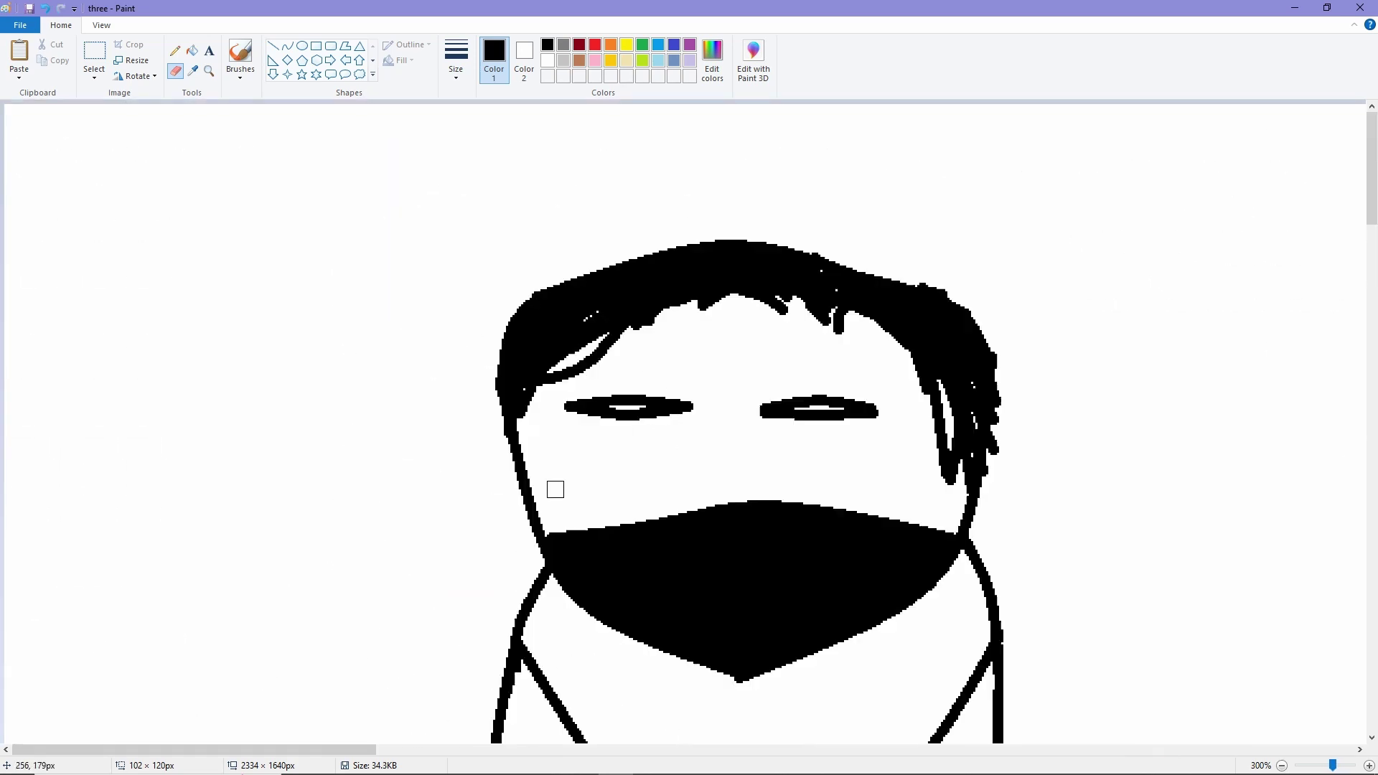
# Step: Draw two green curved lines across the left arm near the wrist as the edges of a cuff band
pyautogui.scroll(-5, 555, 490)
pyautogui.click(288, 45)
pyautogui.click(643, 45)
pyautogui.scroll(1, 646, 431)
pyautogui.scroll(-4, 647, 430)
pyautogui.moveTo(359, 564)
pyautogui.mouseDown()
pyautogui.moveTo(474, 503)
pyautogui.moveTo(438, 556)
pyautogui.mouseUp()
pyautogui.click(288, 45)
pyautogui.moveTo(391, 603)
pyautogui.mouseDown()
pyautogui.moveTo(474, 546)
pyautogui.moveTo(441, 567)
pyautogui.mouseUp()
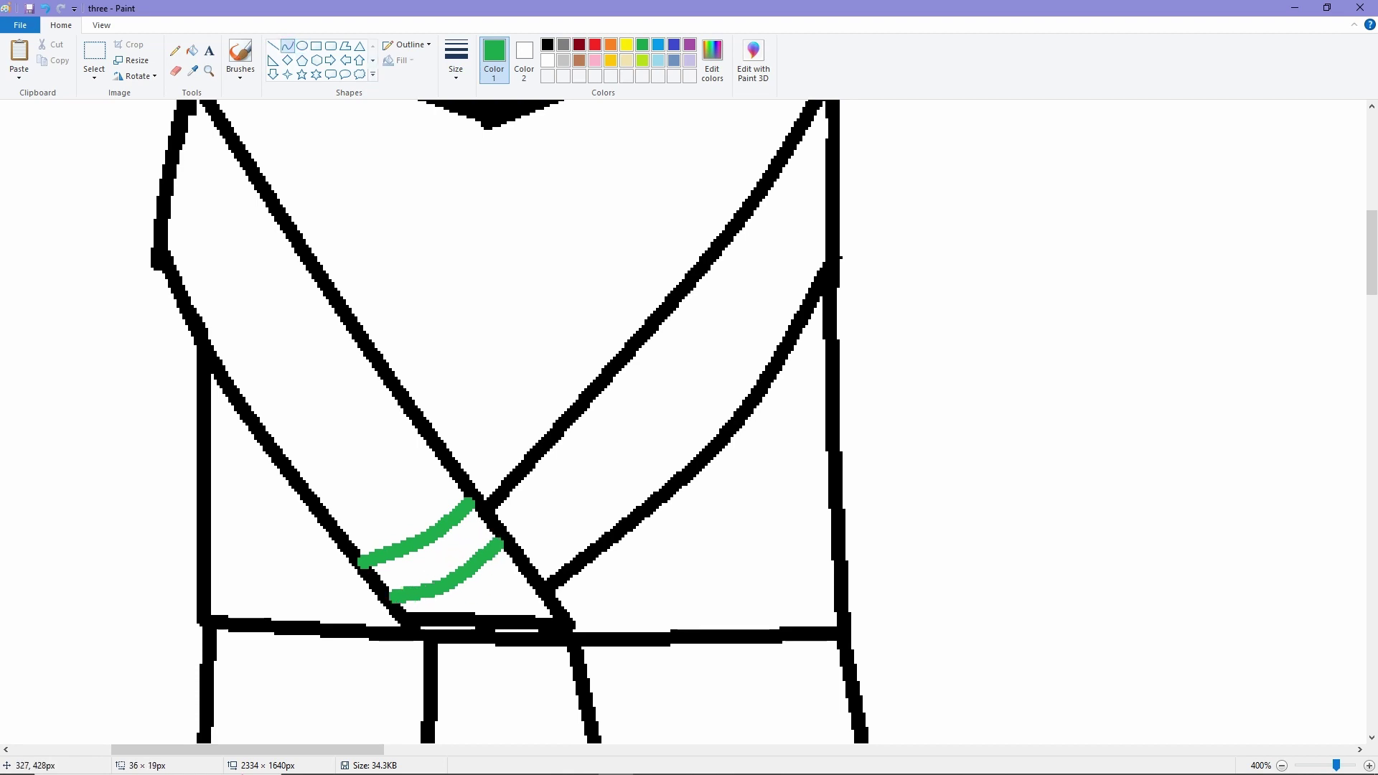
# Step: Undo the lower cuff line and redraw it as a green curve about 35 by 19 px
pyautogui.click(643, 60)
pyautogui.hotkey('ctrl', 'z')
pyautogui.hotkey('ctrl', 'y')
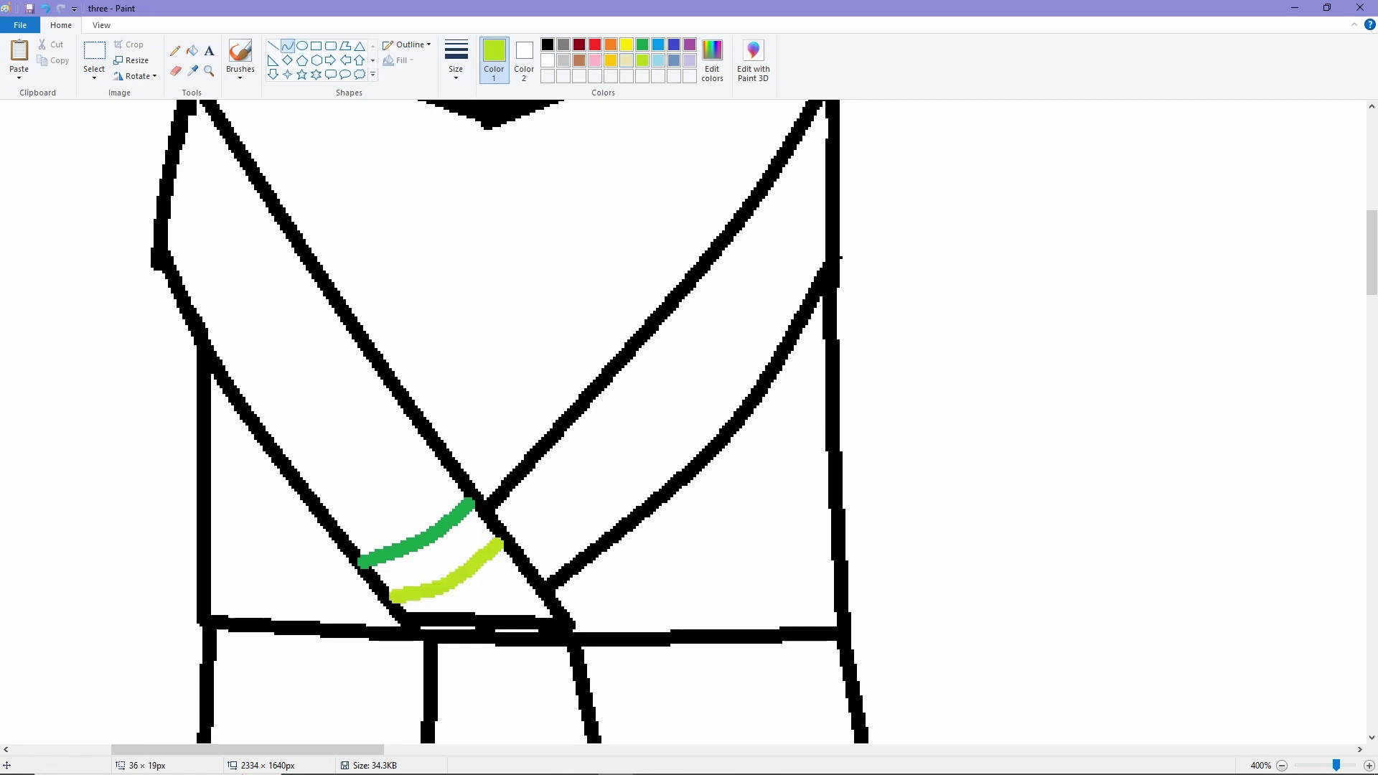
pyautogui.hotkey('ctrl', 'z')
pyautogui.moveTo(395, 599); pyautogui.dragTo(442, 585)
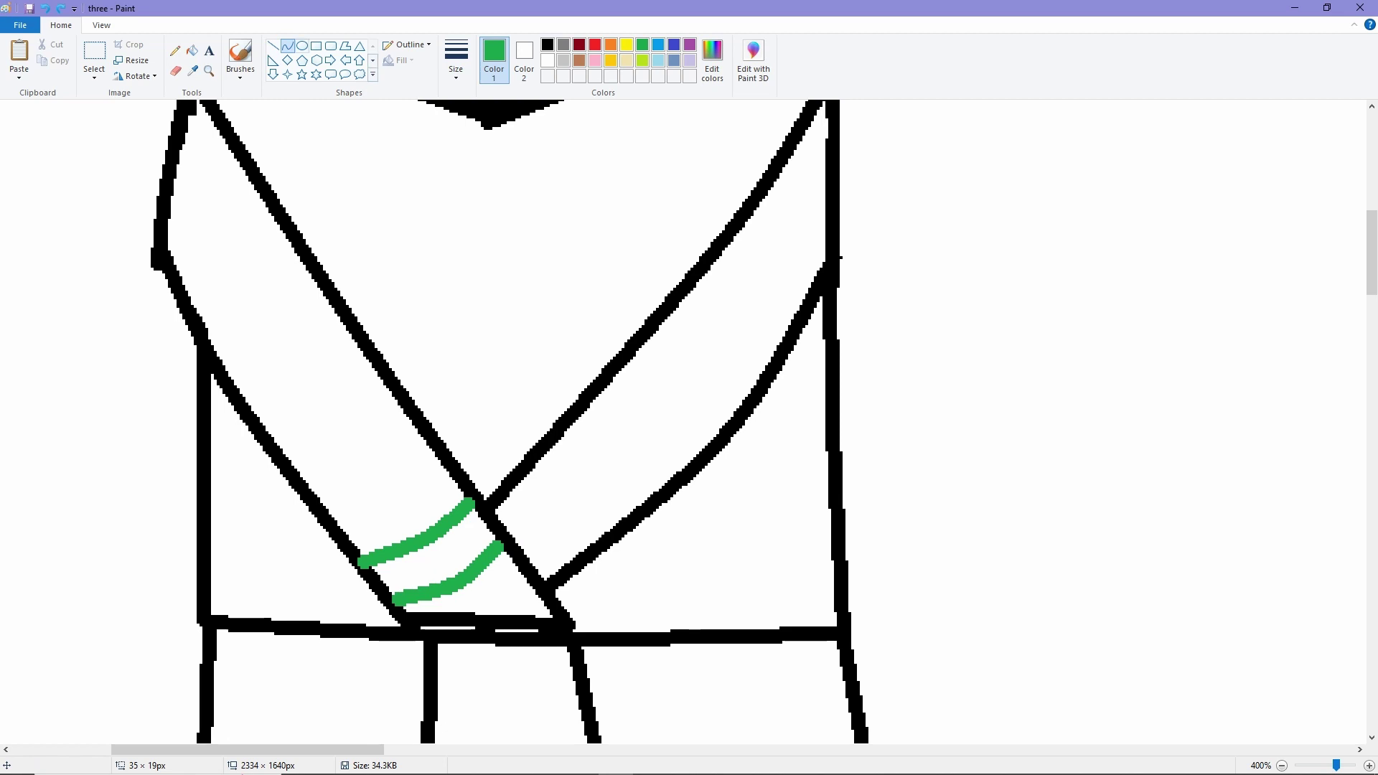
# Step: Fill the cuff band between the two green lines with lime
pyautogui.click(192, 50)
pyautogui.click(643, 60)
pyautogui.click(431, 567)
pyautogui.scroll(-4, 452, 490)
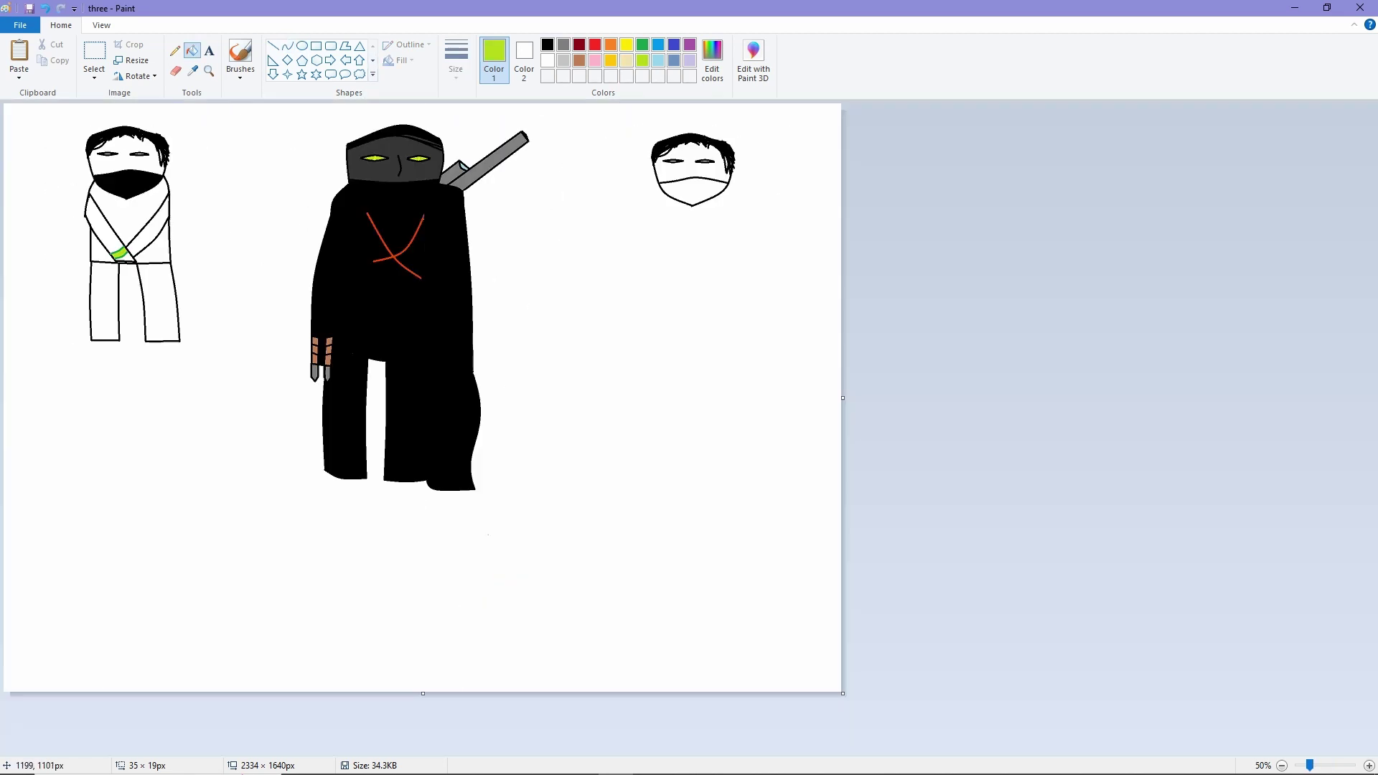
# Step: Draw two crossing green curves on the chest between the arms, about 55 by 87 px and 55 by 79 px
pyautogui.scroll(1, 453, 490)
pyautogui.scroll(1, 453, 491)
pyautogui.click(287, 45)
pyautogui.moveTo(460, 470); pyautogui.dragTo(567, 314)
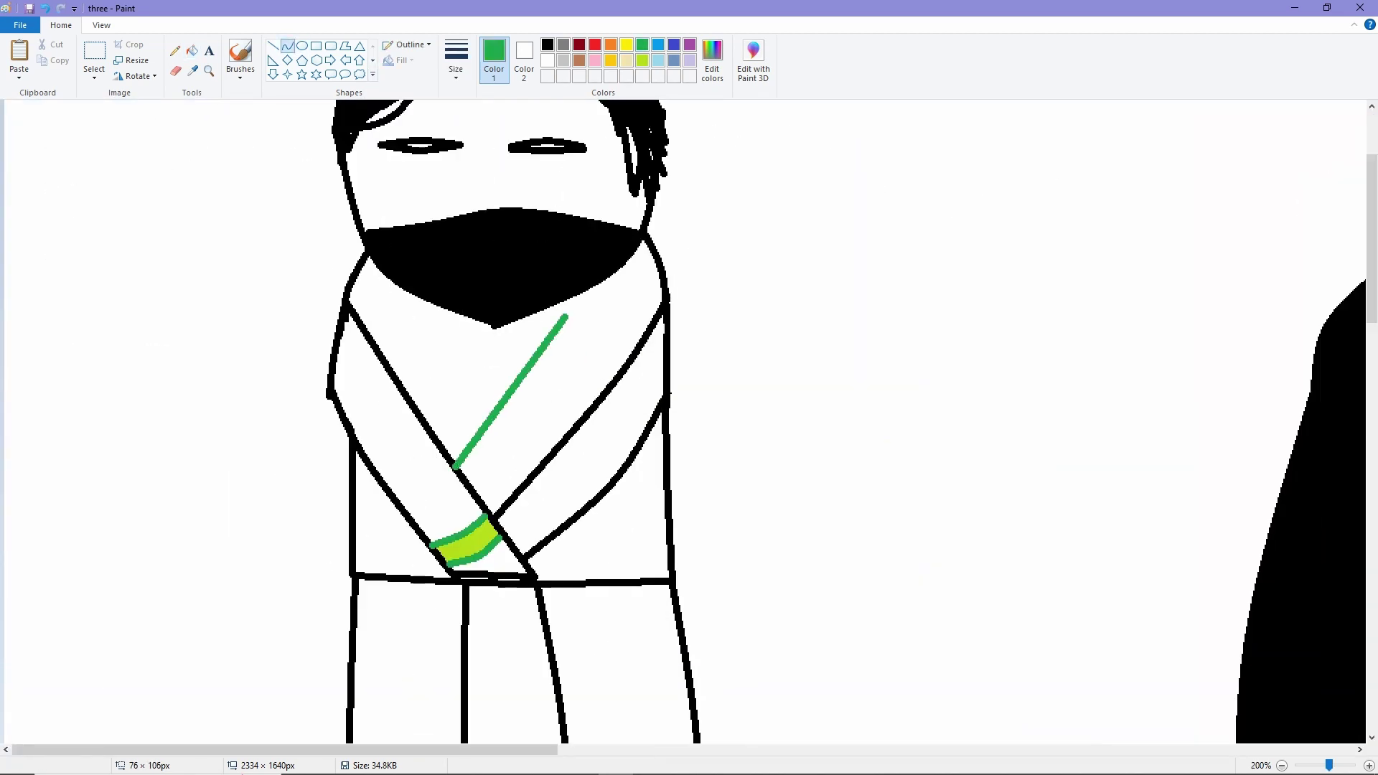
pyautogui.hotkey('ctrl', 'z')
pyautogui.moveTo(455, 458); pyautogui.dragTo(533, 332)
pyautogui.moveTo(499, 402); pyautogui.dragTo(510, 415)
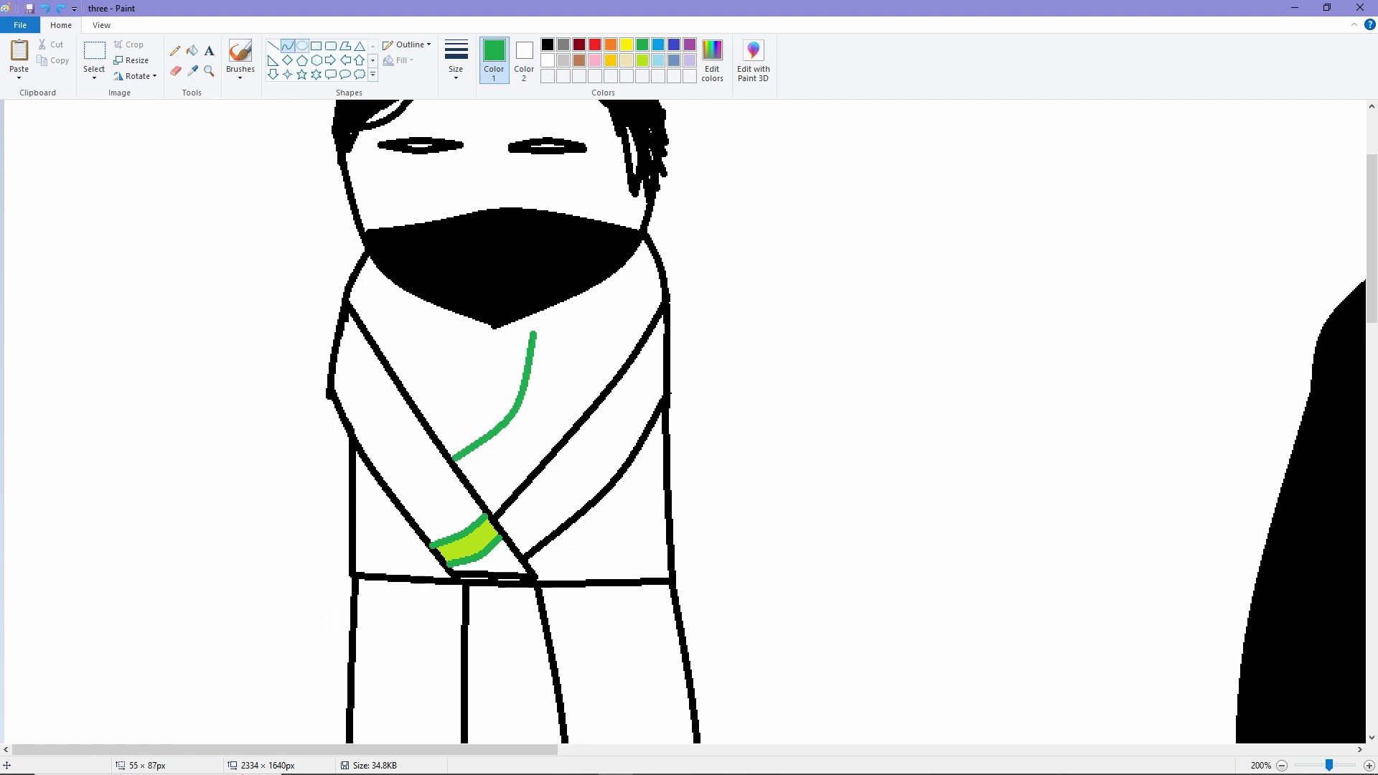
pyautogui.moveTo(457, 346); pyautogui.dragTo(509, 411)
pyautogui.keyDown('ctrl'); pyautogui.scroll(-2, 453, 212); pyautogui.keyUp('ctrl')
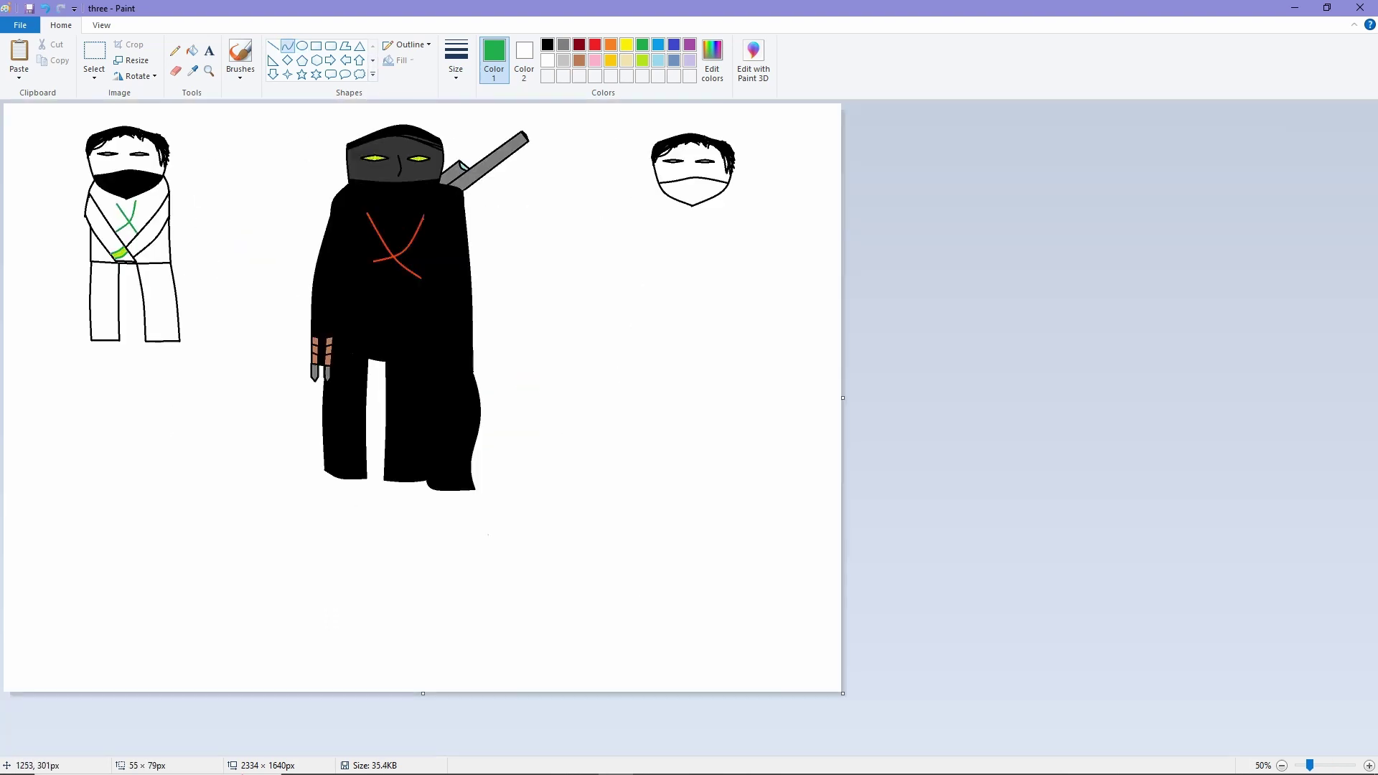
# Step: Draw black lines across both legs of the left character at the knees and above the feet, about 76 to 89 px wide
pyautogui.keyDown('ctrl'); pyautogui.scroll(2, 98, 181); pyautogui.keyUp('ctrl')
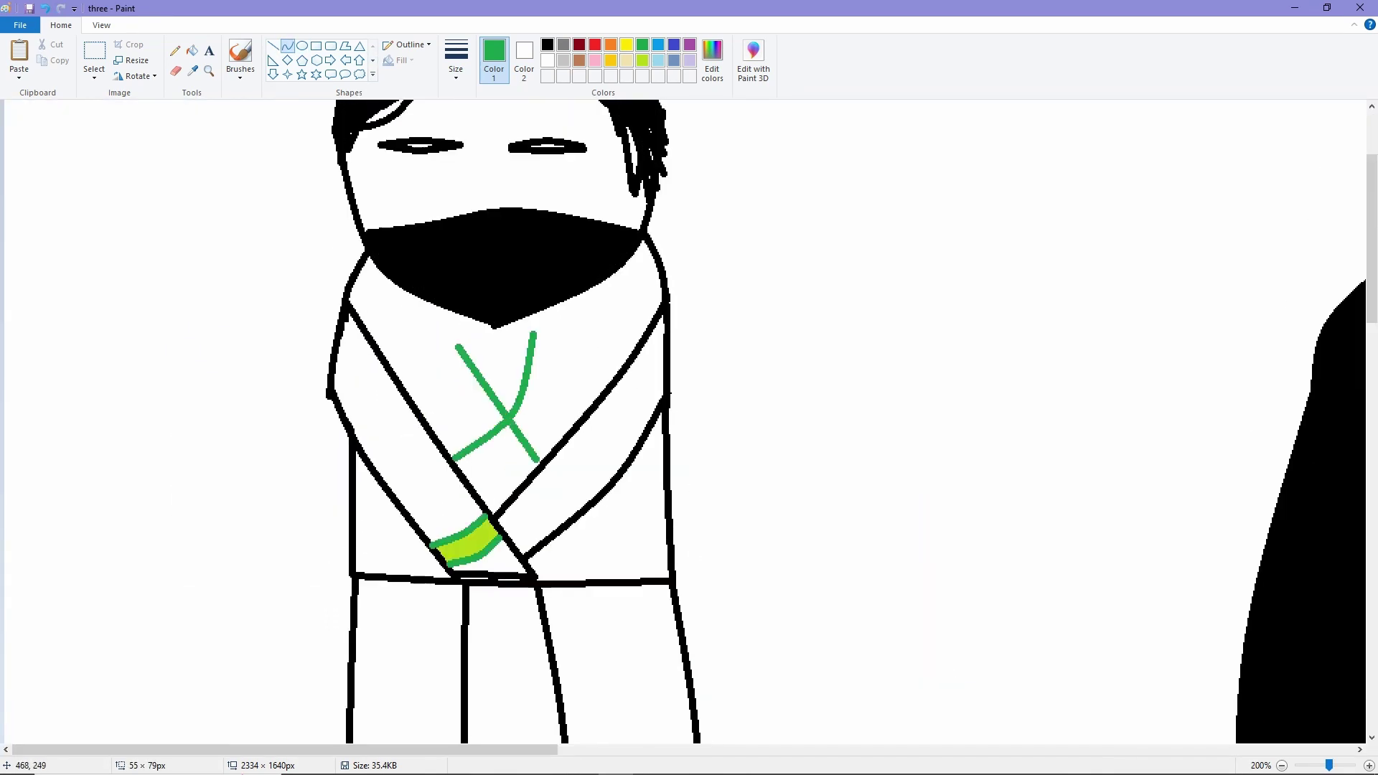
pyautogui.keyDown('ctrl'); pyautogui.scroll(1, 666, 428); pyautogui.keyUp('ctrl')
pyautogui.keyDown('ctrl'); pyautogui.scroll(-1, 666, 427); pyautogui.keyUp('ctrl')
pyautogui.scroll(-4, 689, 423)
pyautogui.moveTo(352, 419); pyautogui.dragTo(462, 422)
pyautogui.click(548, 44)
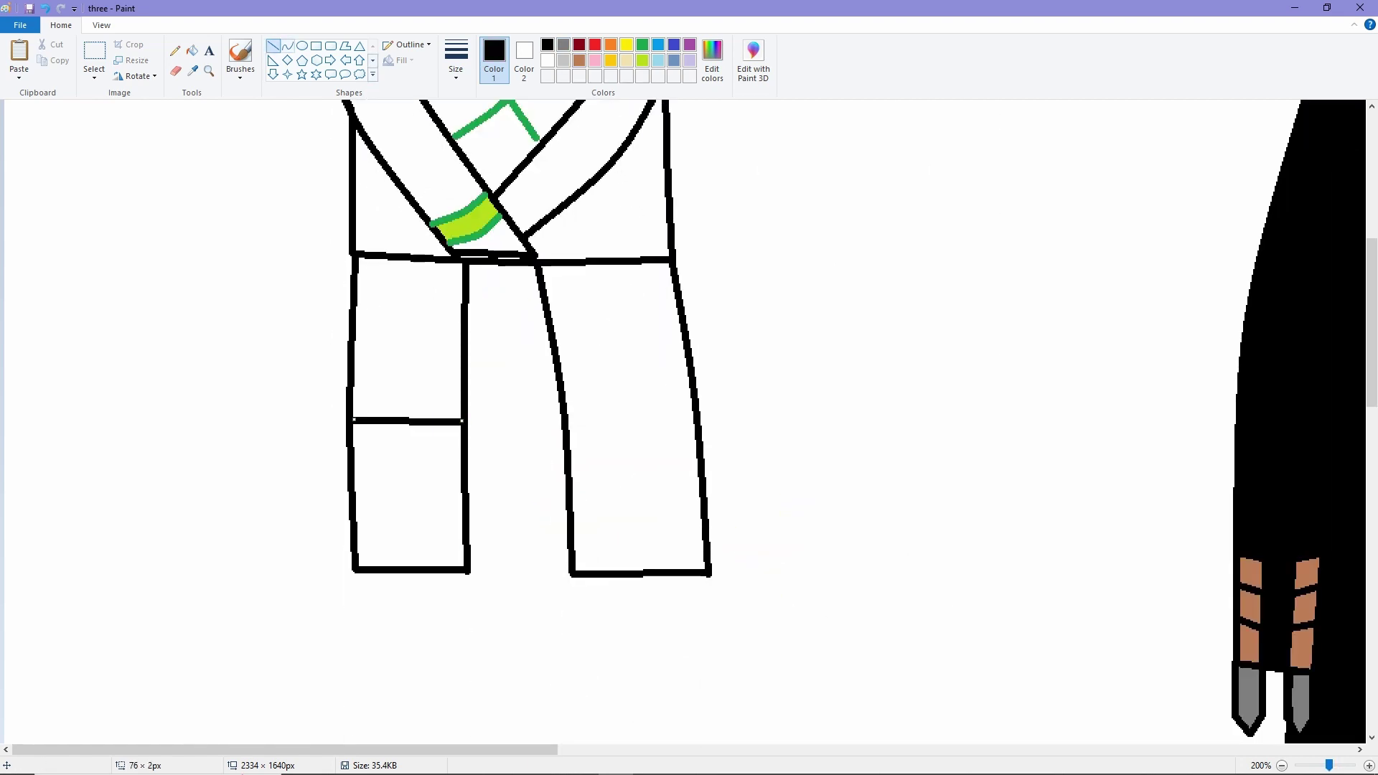
pyautogui.moveTo(568, 424); pyautogui.dragTo(691, 415)
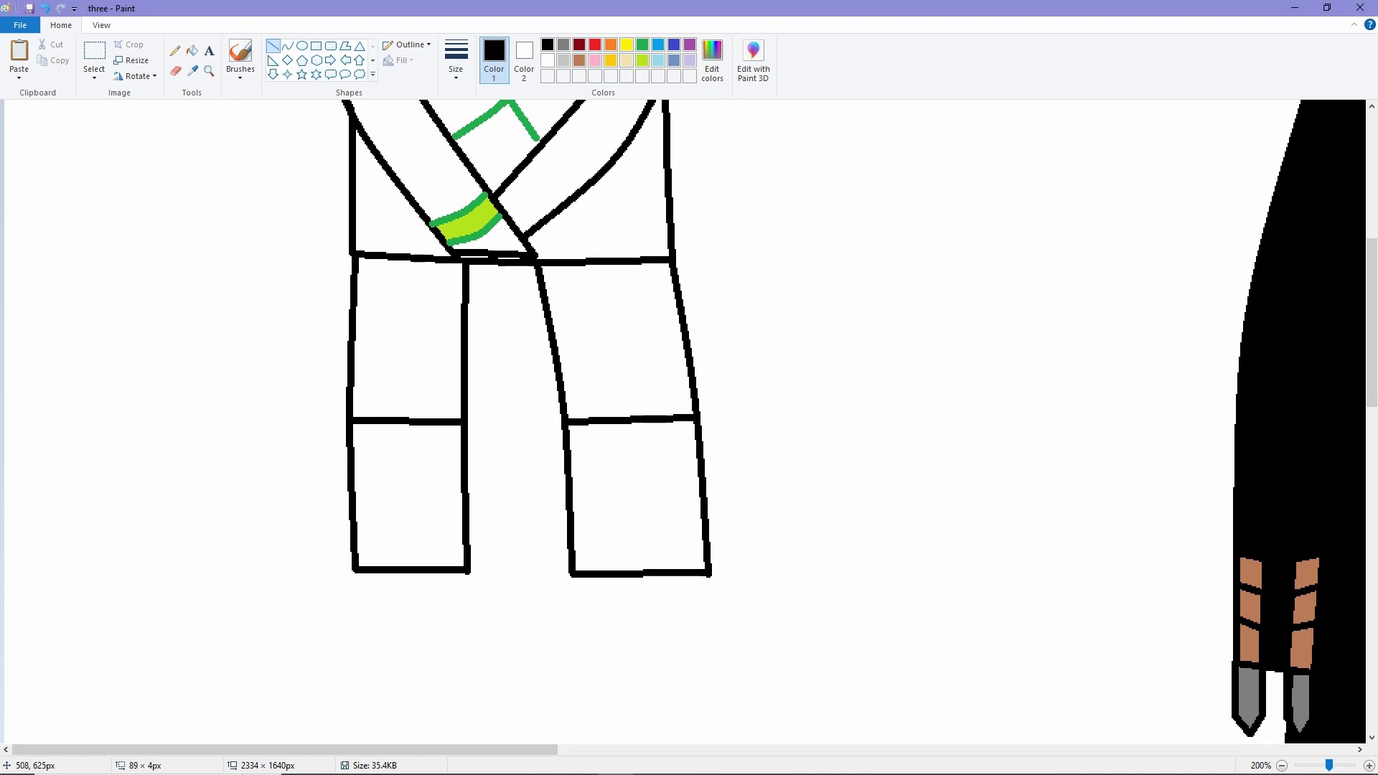
pyautogui.moveTo(702, 518); pyautogui.dragTo(575, 522)
pyautogui.moveTo(465, 518); pyautogui.dragTo(355, 525)
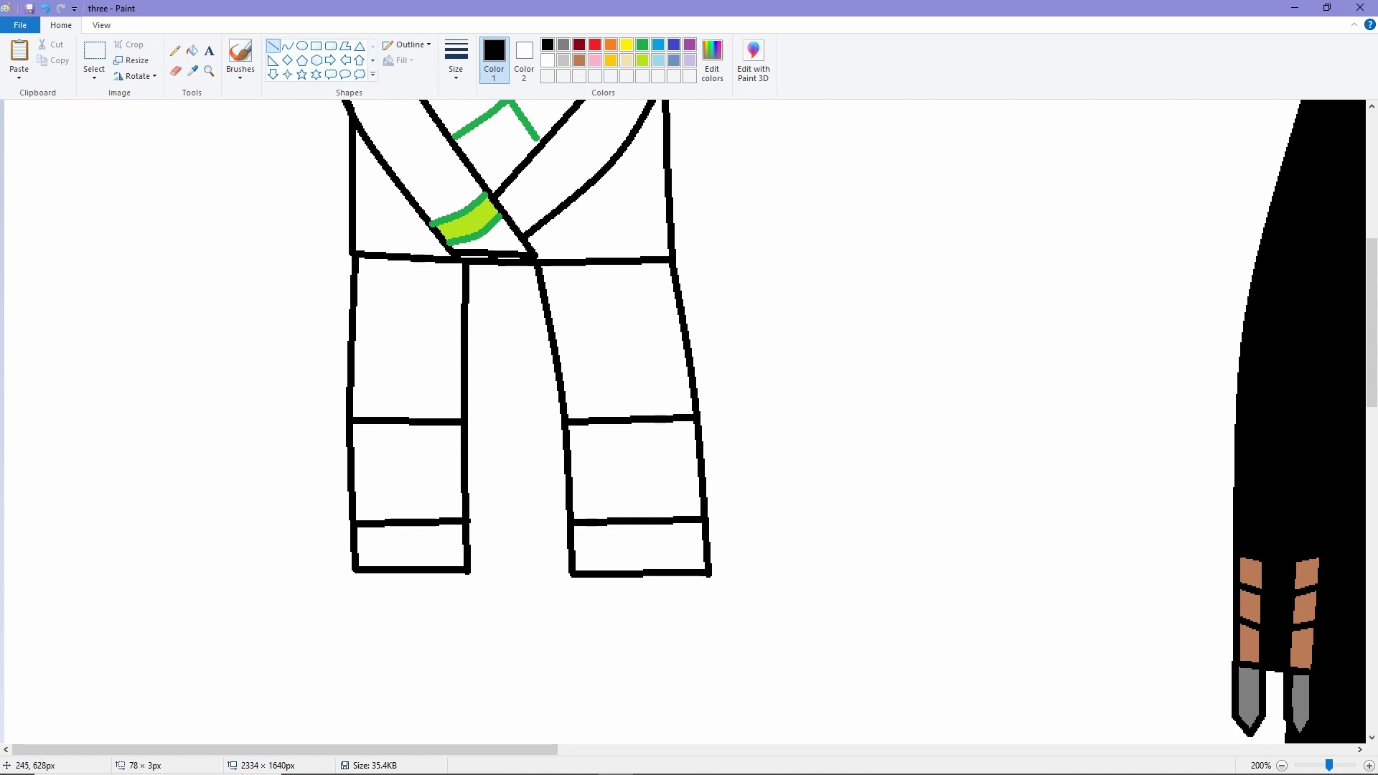
# Step: Fill both feet of the left character with brown
pyautogui.click(192, 50)
pyautogui.click(579, 44)
pyautogui.click(639, 547)
pyautogui.click(411, 547)
pyautogui.scroll(-2, 639, 547)
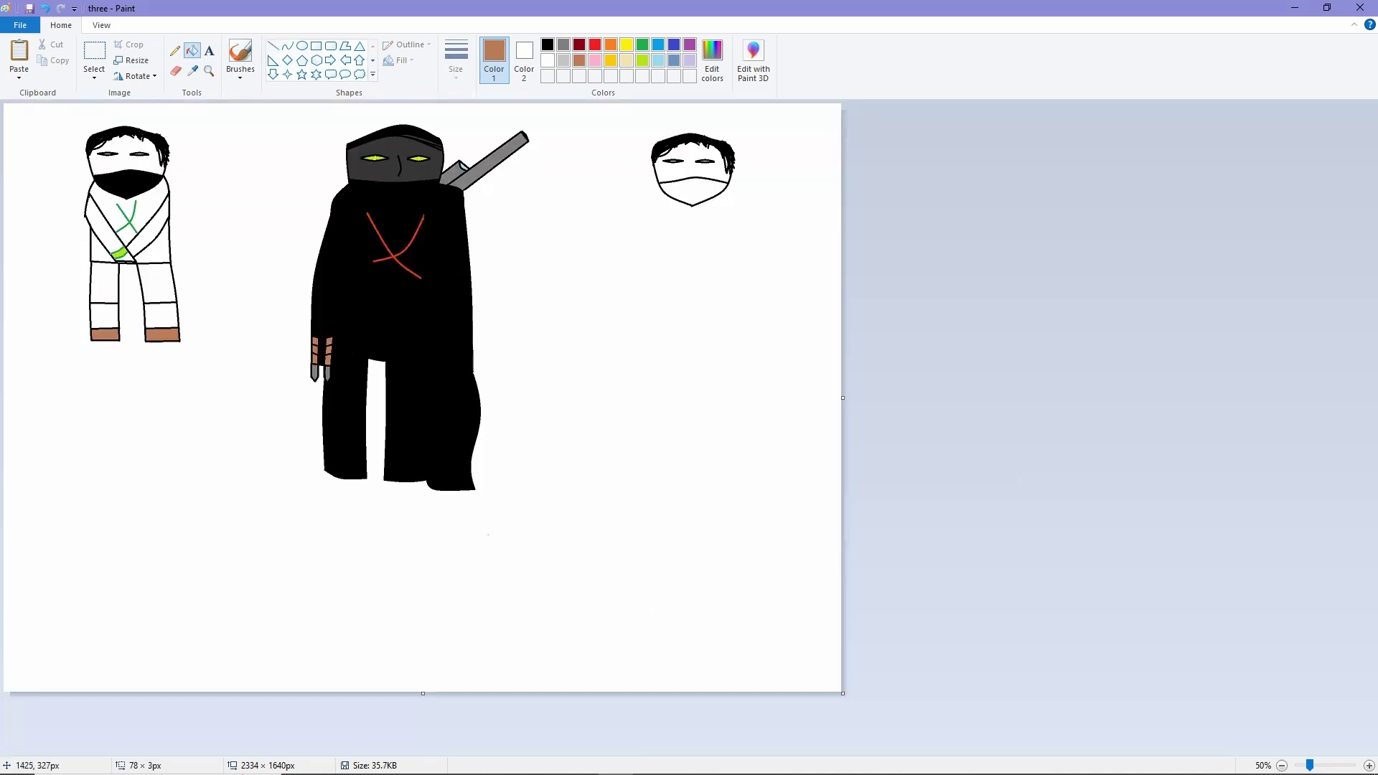
pyautogui.scroll(2, 139, 246)
pyautogui.scroll(-1, 701, 570)
pyautogui.scroll(-1, 687, 556)
pyautogui.scroll(2, 244, 345)
# Step: Fill the left character's upper legs with a custom brown, the shins with black and the feet with dark red
pyautogui.click(579, 60)
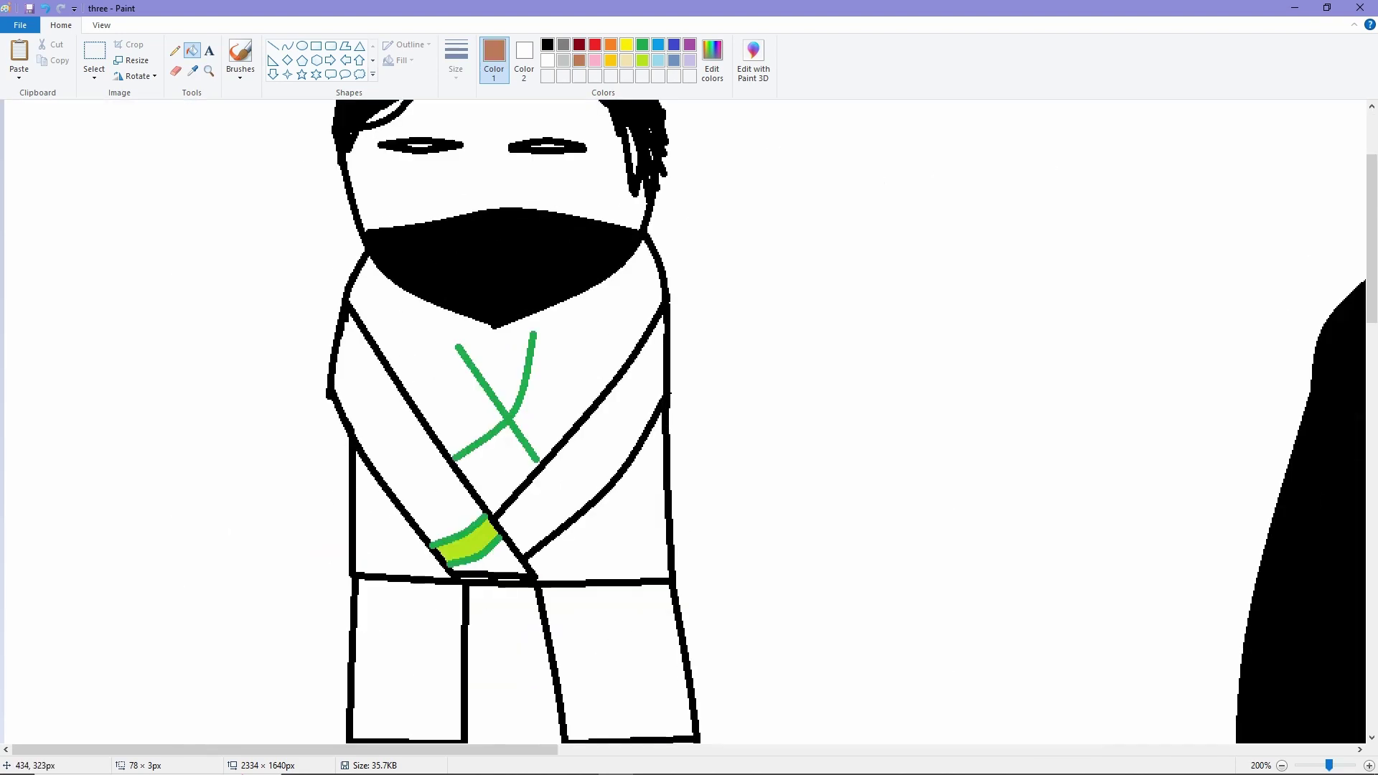
pyautogui.click(610, 646)
pyautogui.scroll(-2, 610, 646)
pyautogui.click(409, 488)
pyautogui.hotkey('ctrl', 'z')
pyautogui.hotkey('ctrl', 'z')
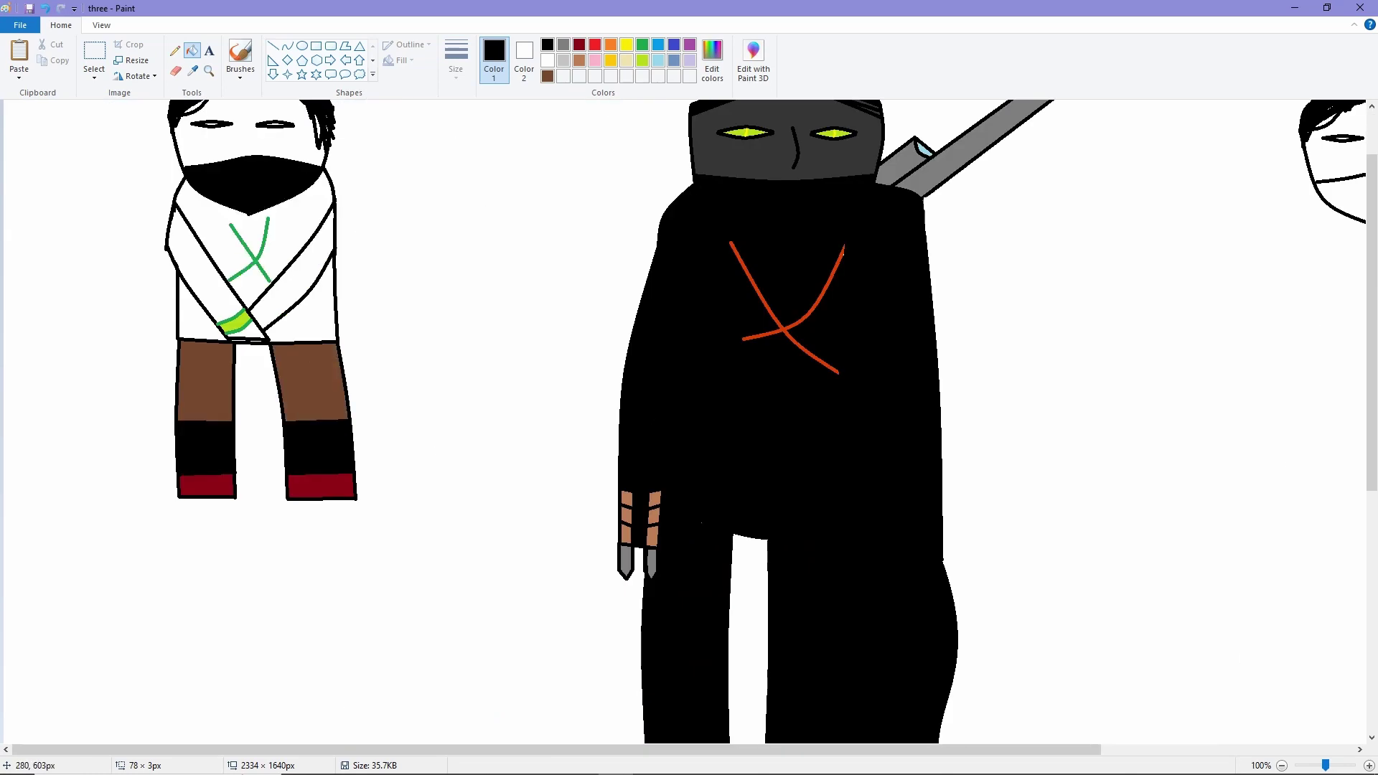
# Step: Fill both crossed arms with black and undo the black fill on the torso beside the right arm
pyautogui.hotkey('ctrl', 'z')
pyautogui.hotkey('ctrl', 'z')
pyautogui.hotkey('ctrl', 'z')
pyautogui.hotkey('ctrl', 'z')
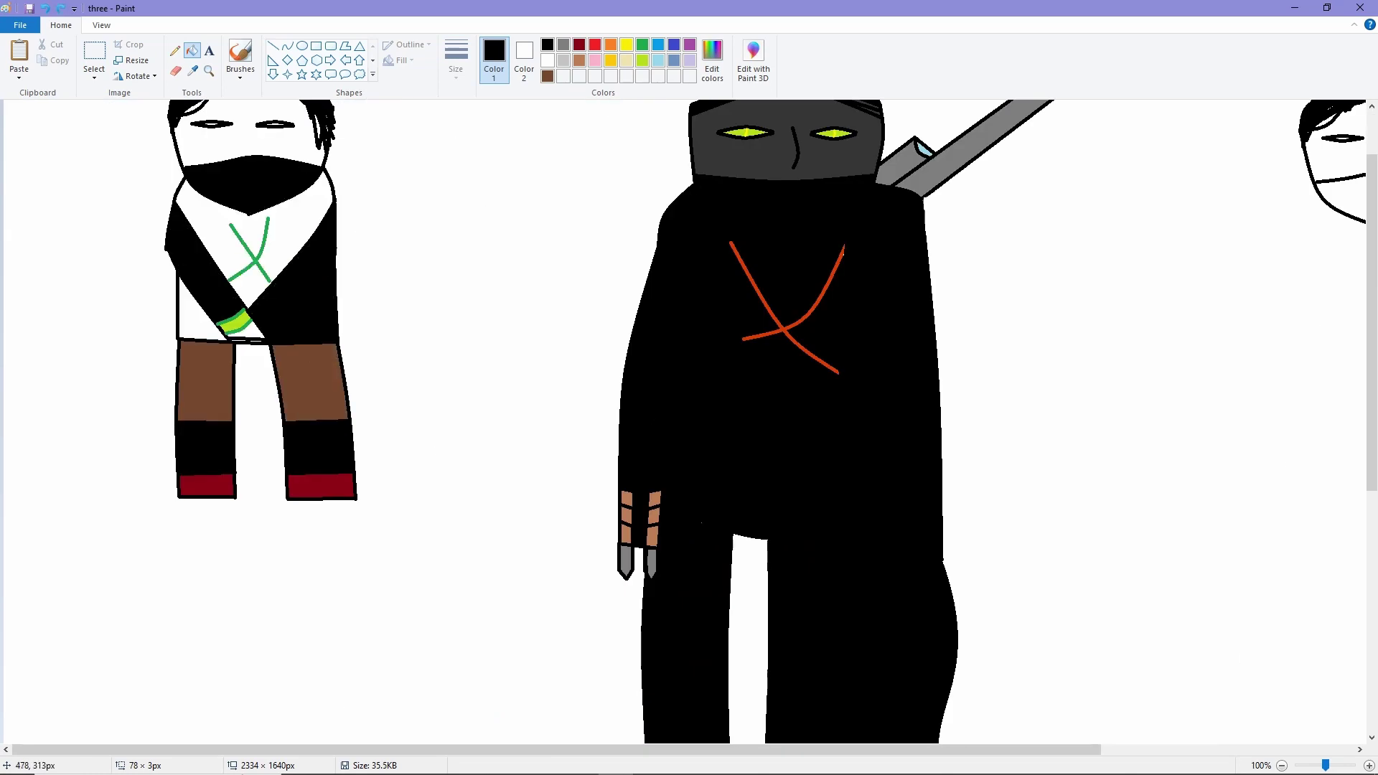
pyautogui.scroll(1, 686, 422)
pyautogui.click(310, 346)
pyautogui.click(219, 372)
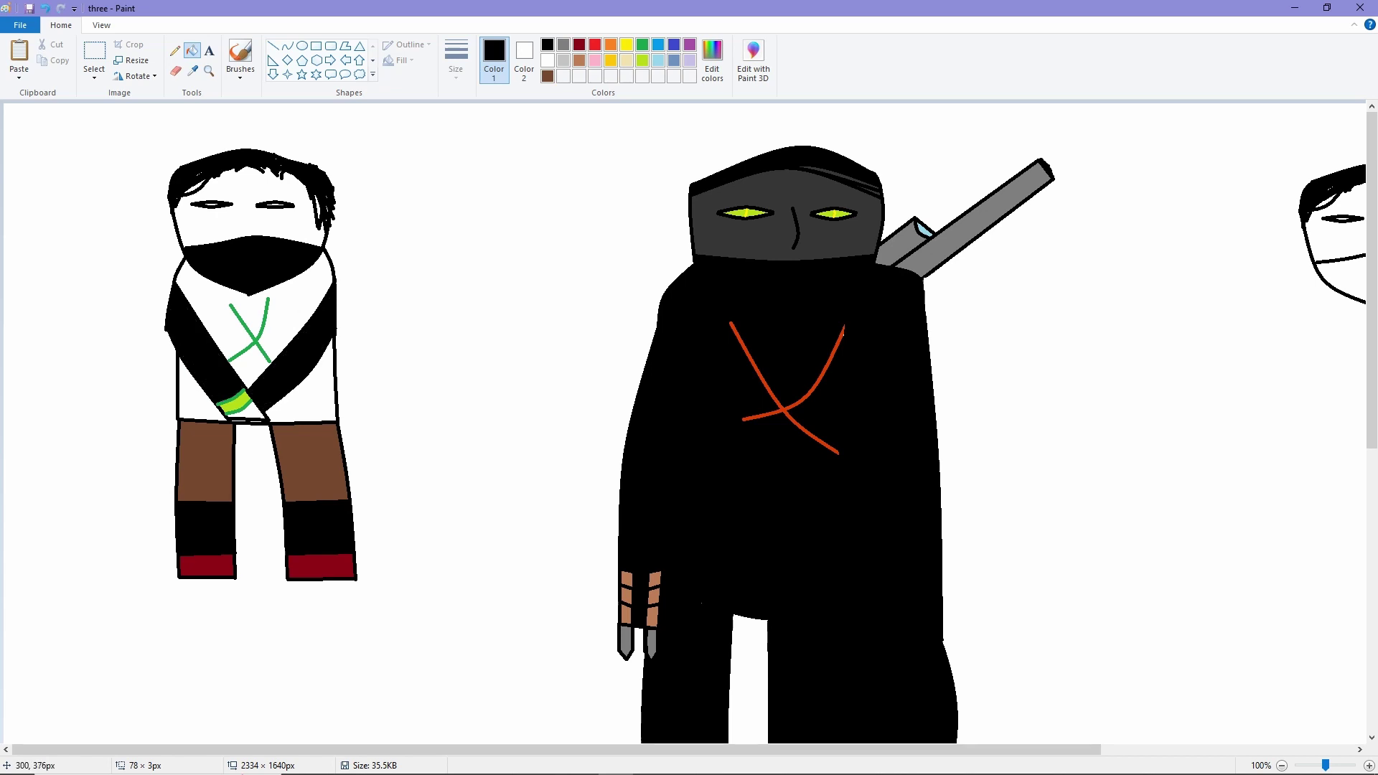
# Step: Try filling the upper chest around the green lines with gray
pyautogui.hotkey('ctrl', 'pageup')
pyautogui.click(503, 467)
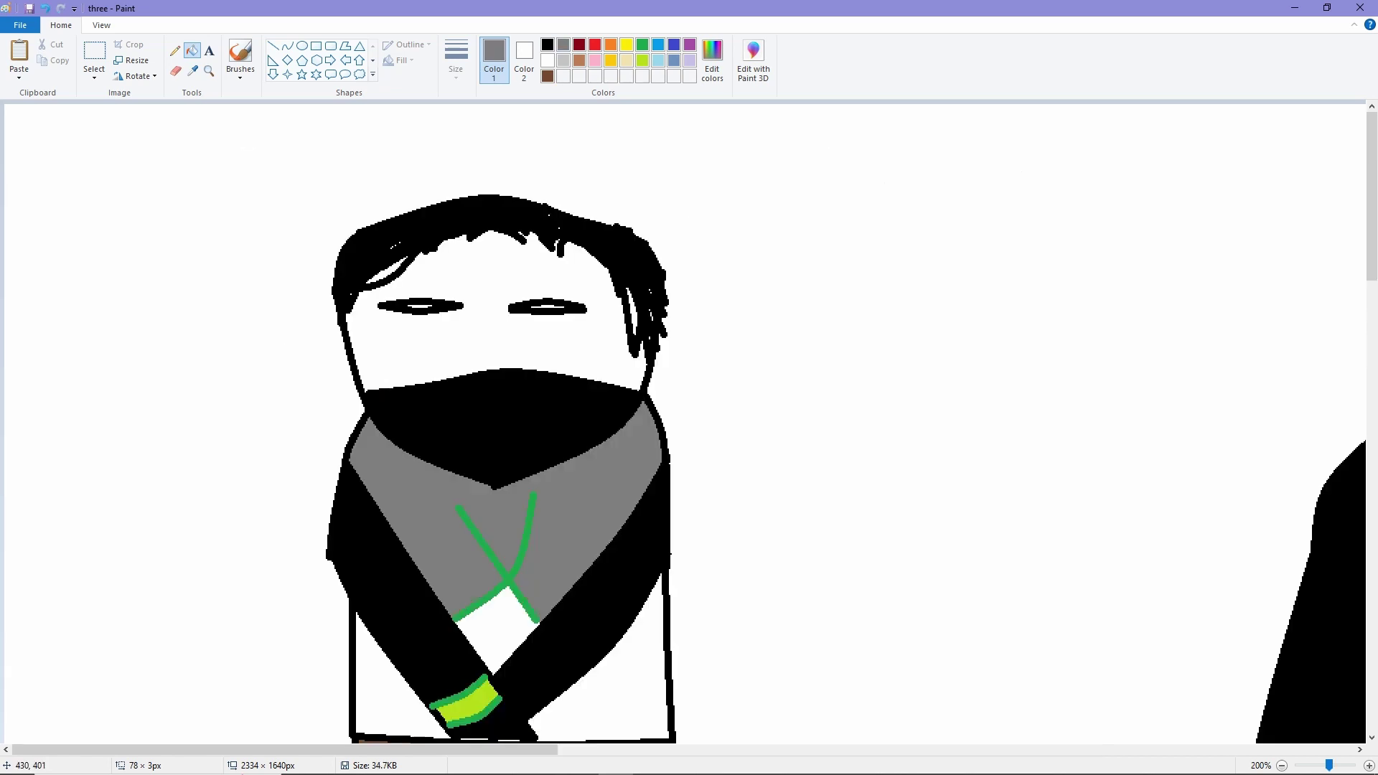
pyautogui.hotkey('ctrl', 'z')
# Step: Mix a custom dark gray and fill the left character's torso sections and face with it
pyautogui.scroll(-2, 686, 422)
pyautogui.click(712, 61)
pyautogui.click(557, 490)
pyautogui.click(430, 338)
pyautogui.click(488, 460)
pyautogui.click(603, 545)
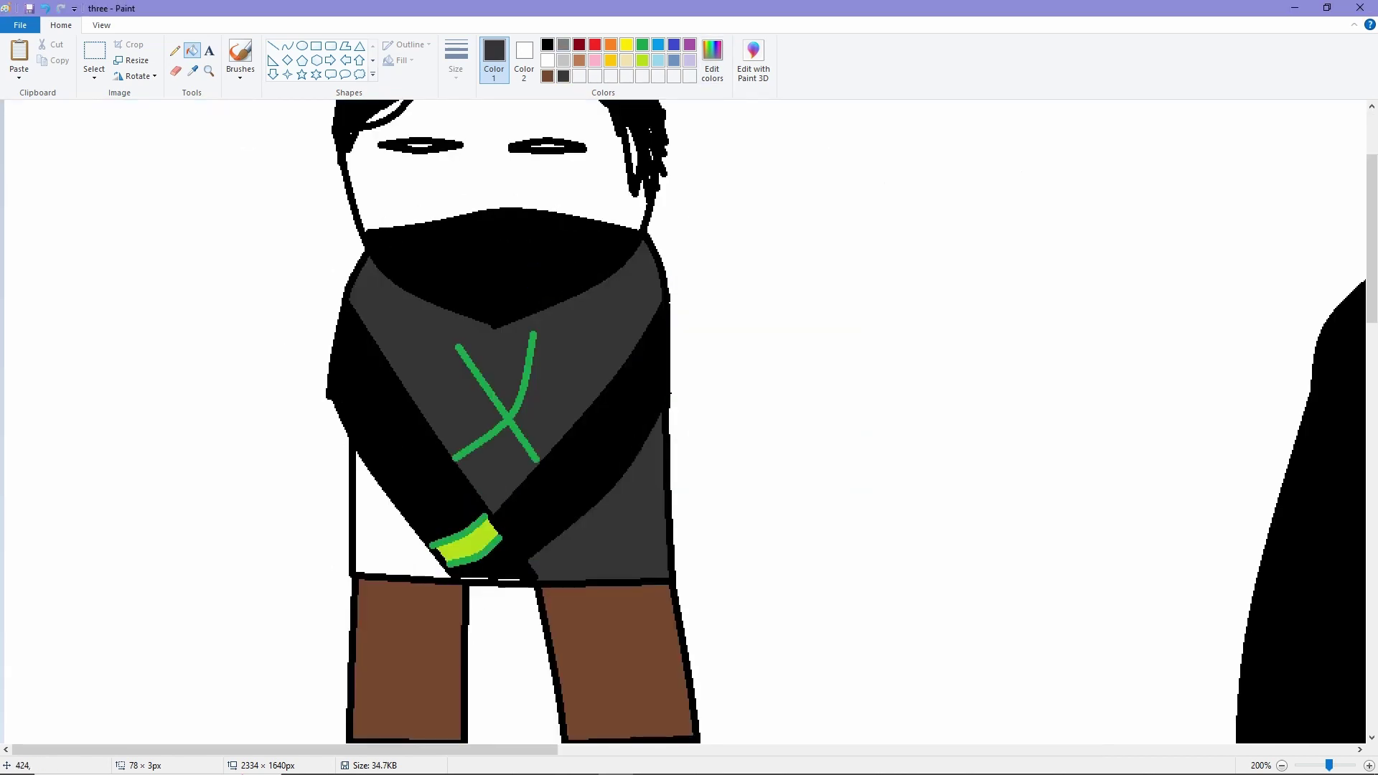
pyautogui.click(391, 517)
pyautogui.click(502, 179)
# Step: Fill both eyes of the left character with lime
pyautogui.hotkey('ctrl', 'pagedown')
pyautogui.hotkey('ctrl', 'pageup')
pyautogui.hotkey('ctrl', 'pageup')
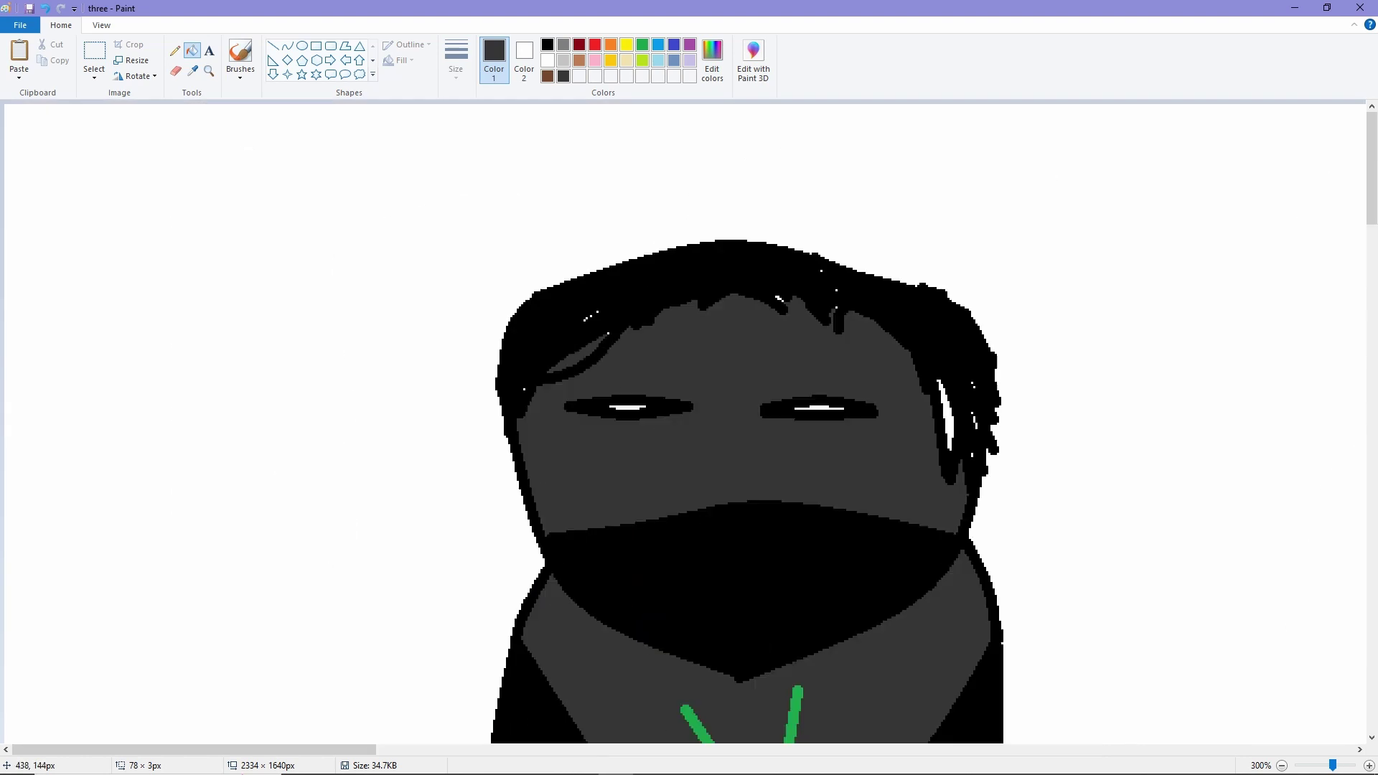
pyautogui.click(819, 407)
pyautogui.hotkey('ctrl', 'pagedown')
pyautogui.hotkey('ctrl', 'pagedown')
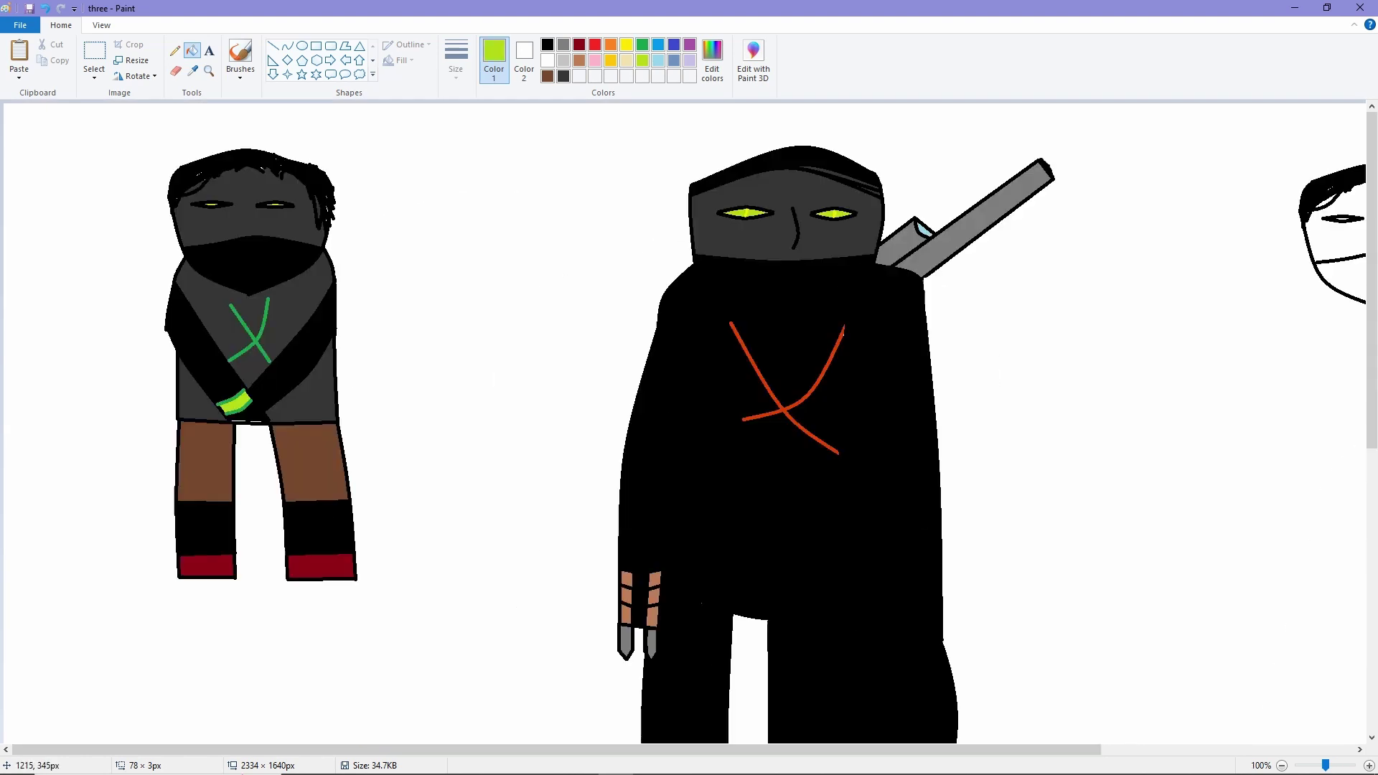
# Step: Try drawing a yellow pupil about 1 by 2 px in the left eye with the Line tool
pyautogui.hotkey('ctrl', 'pageup')
pyautogui.hotkey('ctrl', 'pageup')
pyautogui.click(627, 44)
pyautogui.hotkey('ctrl', 'pageup')
pyautogui.hotkey('ctrl', 'pageup')
pyautogui.hotkey('ctrl', 'pageup')
pyautogui.hotkey('ctrl', 'pageup')
pyautogui.scroll(-4, 682, 424)
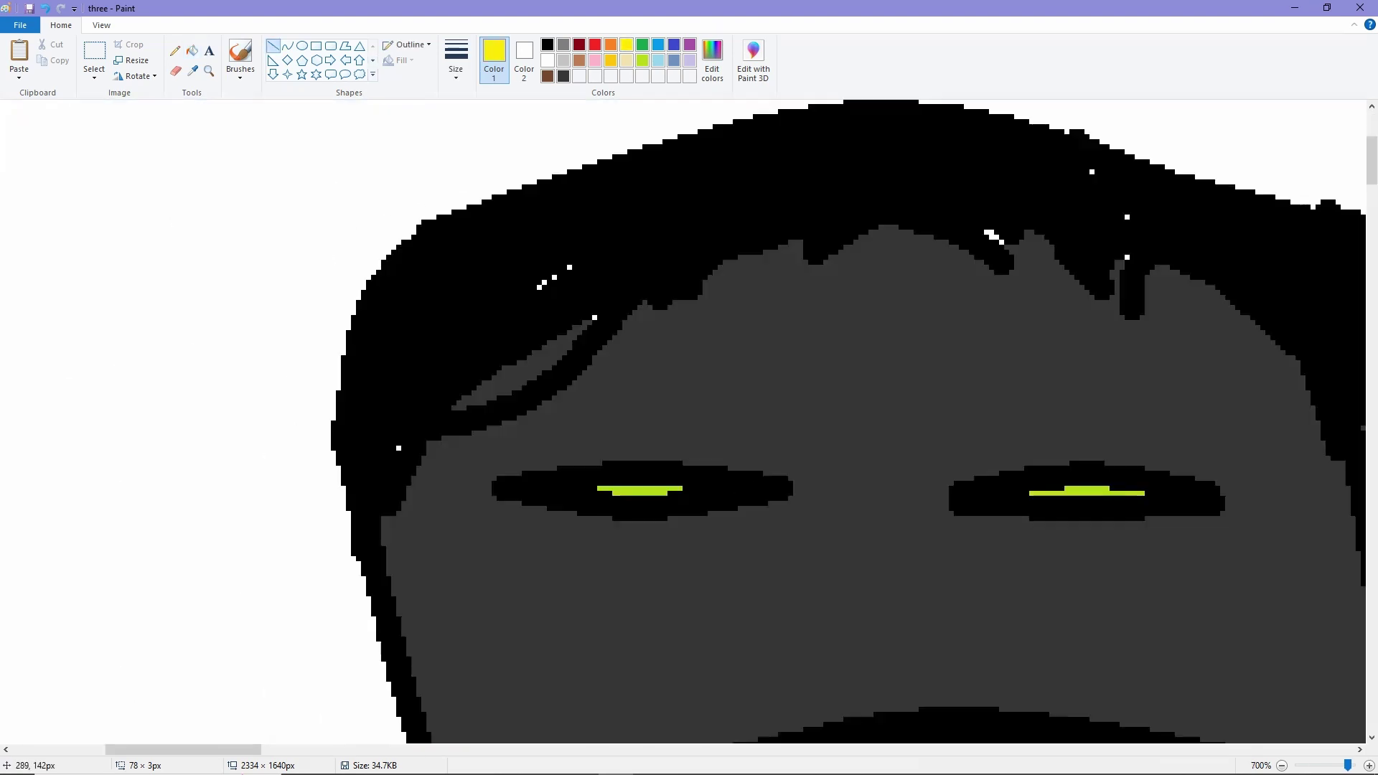
pyautogui.hotkey('ctrl', 'pageup')
pyautogui.click(273, 45)
pyautogui.moveTo(272, 542); pyautogui.dragTo(272, 549)
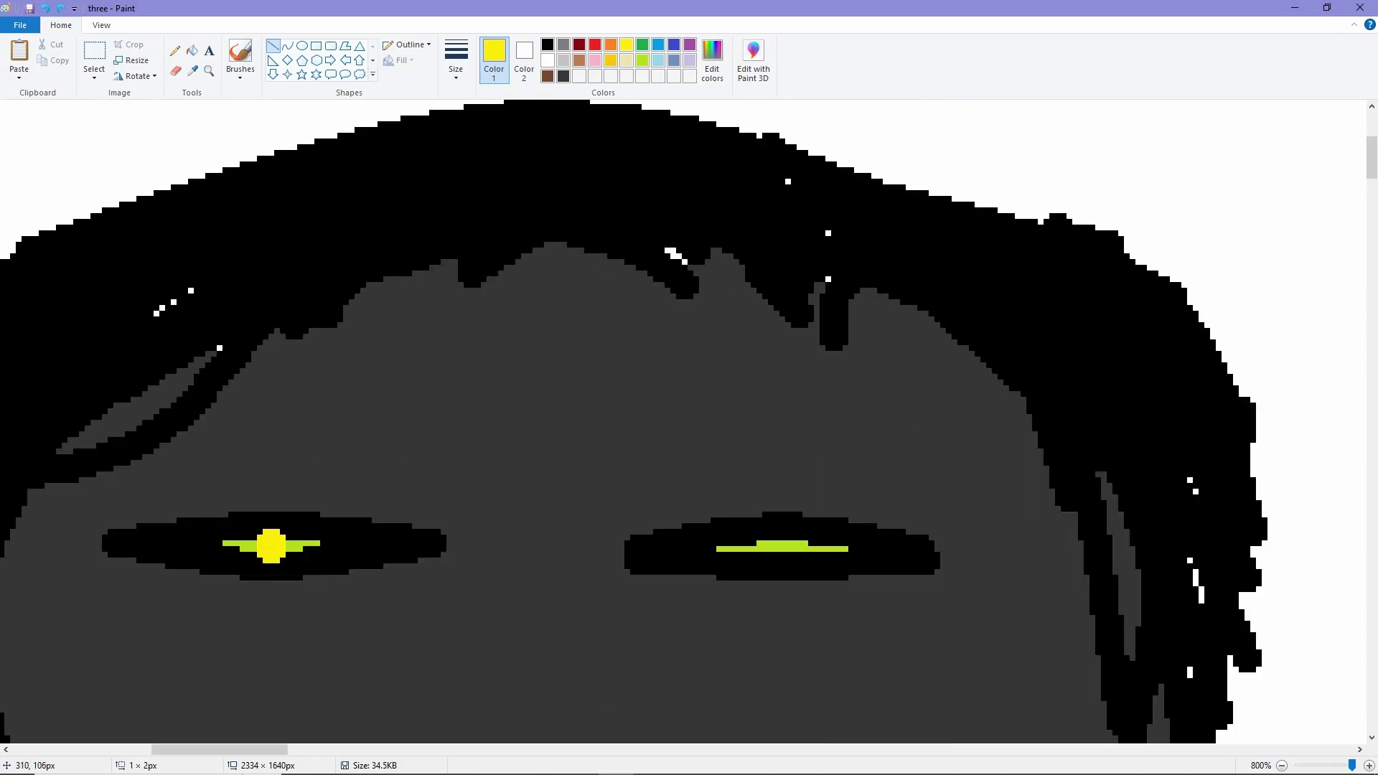
pyautogui.hotkey('ctrl', 'z')
# Step: Brush small yellow pupils onto both lime eyes of the left character
pyautogui.click(241, 57)
pyautogui.hotkey('ctrl', 'pagedown')
pyautogui.hotkey('ctrl', 'pagedown')
pyautogui.hotkey('ctrl', 'pagedown')
pyautogui.hotkey('ctrl', 'pagedown')
pyautogui.hotkey('ctrl', 'pageup')
pyautogui.hotkey('ctrl', 'pageup')
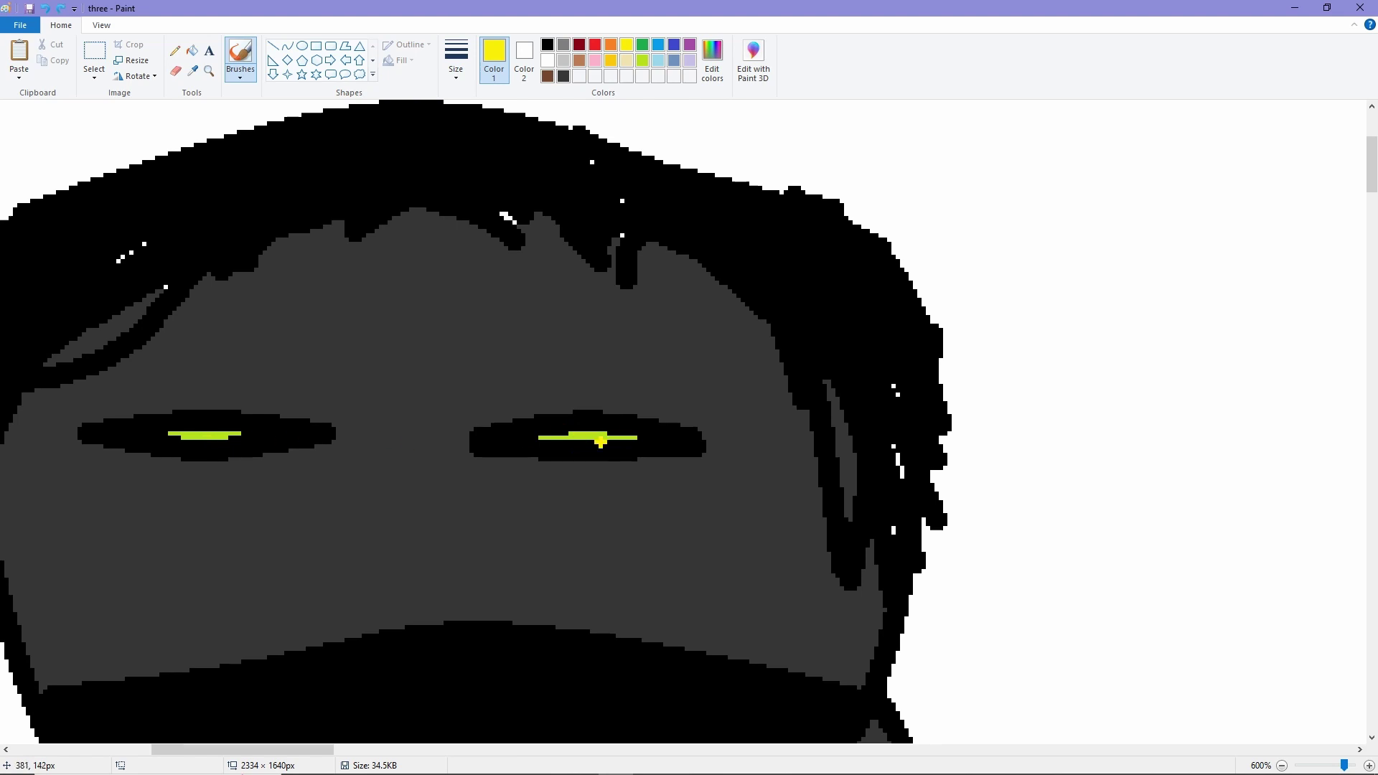
pyautogui.hotkey('ctrl', 'pagedown')
pyautogui.hotkey('ctrl', 'pagedown')
pyautogui.hotkey('ctrl', 'pagedown')
pyautogui.hotkey('ctrl', 'pagedown')
pyautogui.hotkey('ctrl', 'pagedown')
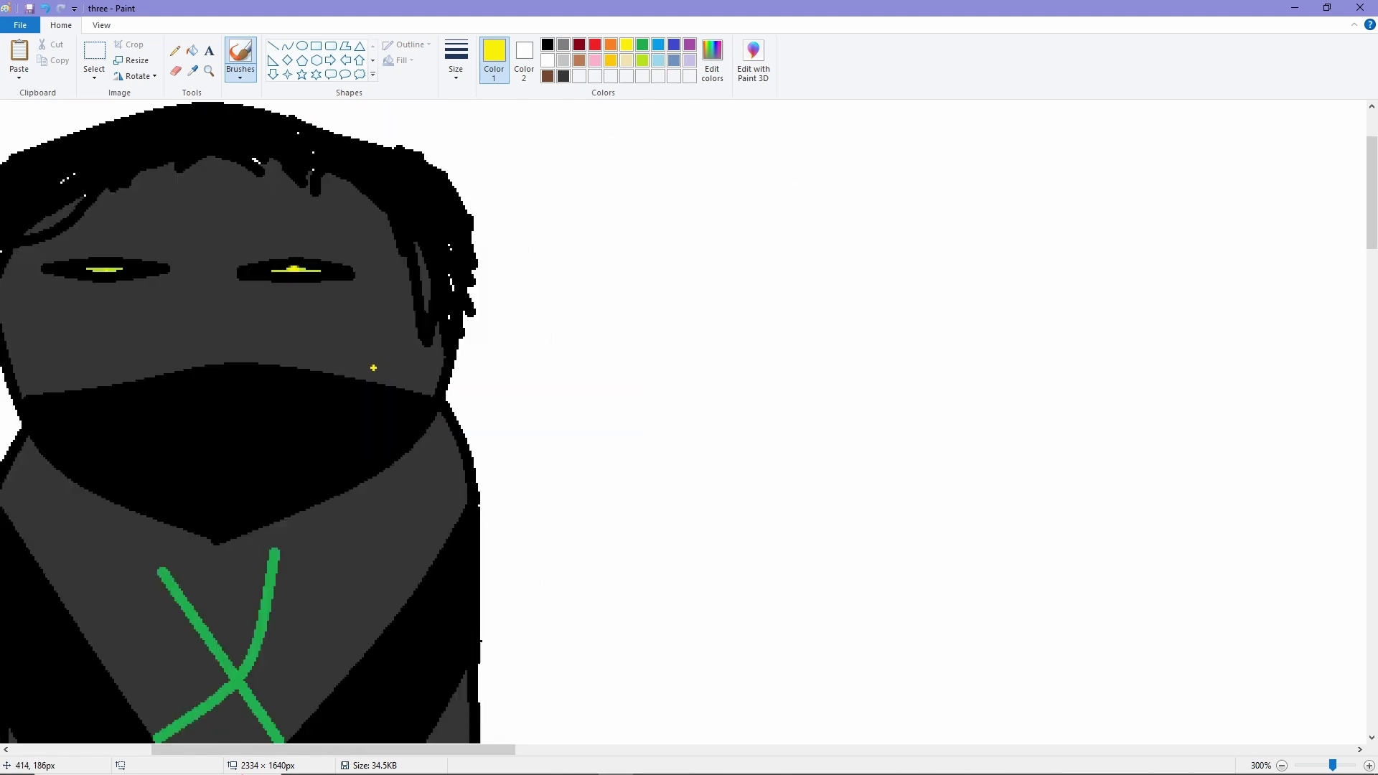
pyautogui.hotkey('ctrl', 'pageup')
pyautogui.hotkey('ctrl', 'pageup')
pyautogui.hotkey('ctrl', 'pageup')
pyautogui.hotkey('ctrl', 'pageup')
pyautogui.hotkey('ctrl', 'pageup')
pyautogui.hotkey('ctrl', 'pageup')
pyautogui.hscroll(-5, 502, 653)
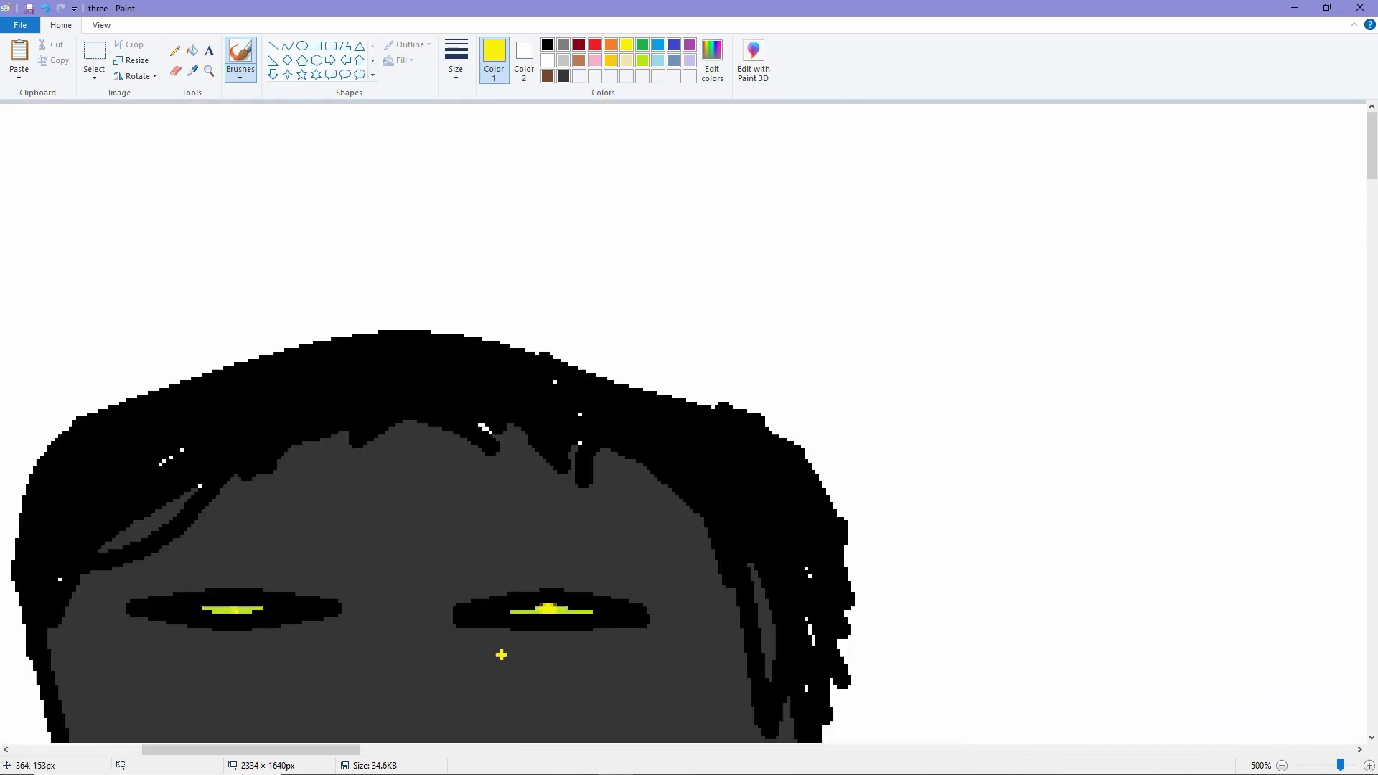
# Step: Fill white specks in the left character's hair with gray, and recolor those on the left side dark gray
pyautogui.click(564, 44)
pyautogui.click(191, 50)
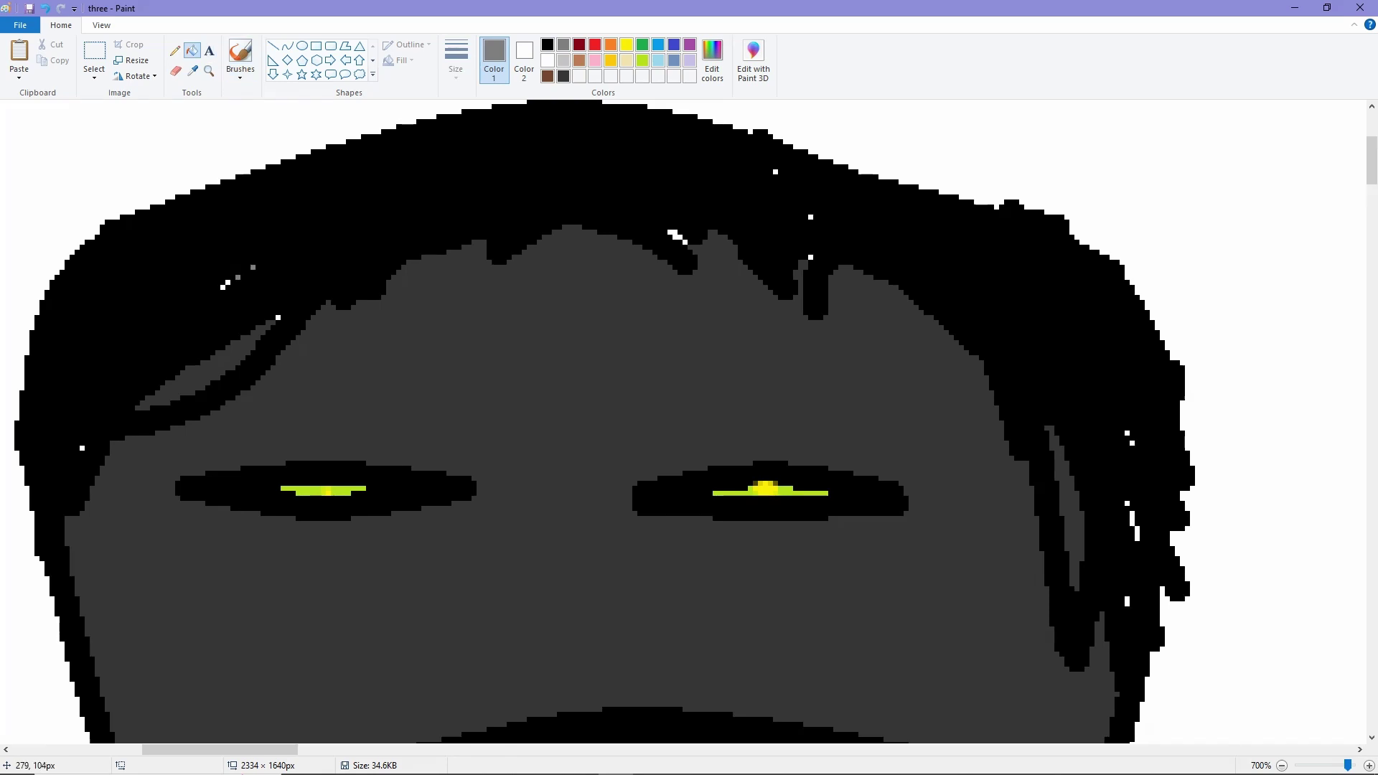
pyautogui.hotkey('ctrl', 'pageup')
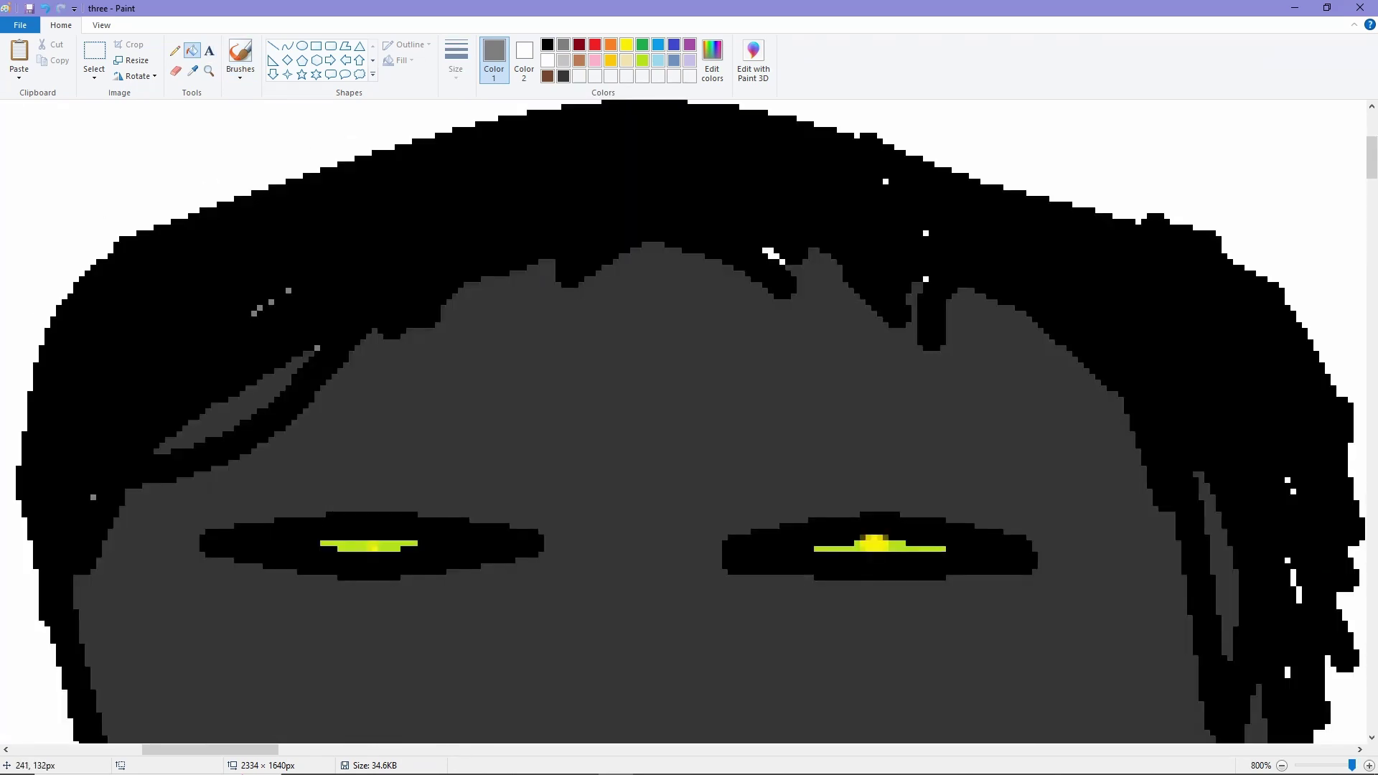
pyautogui.click(770, 253)
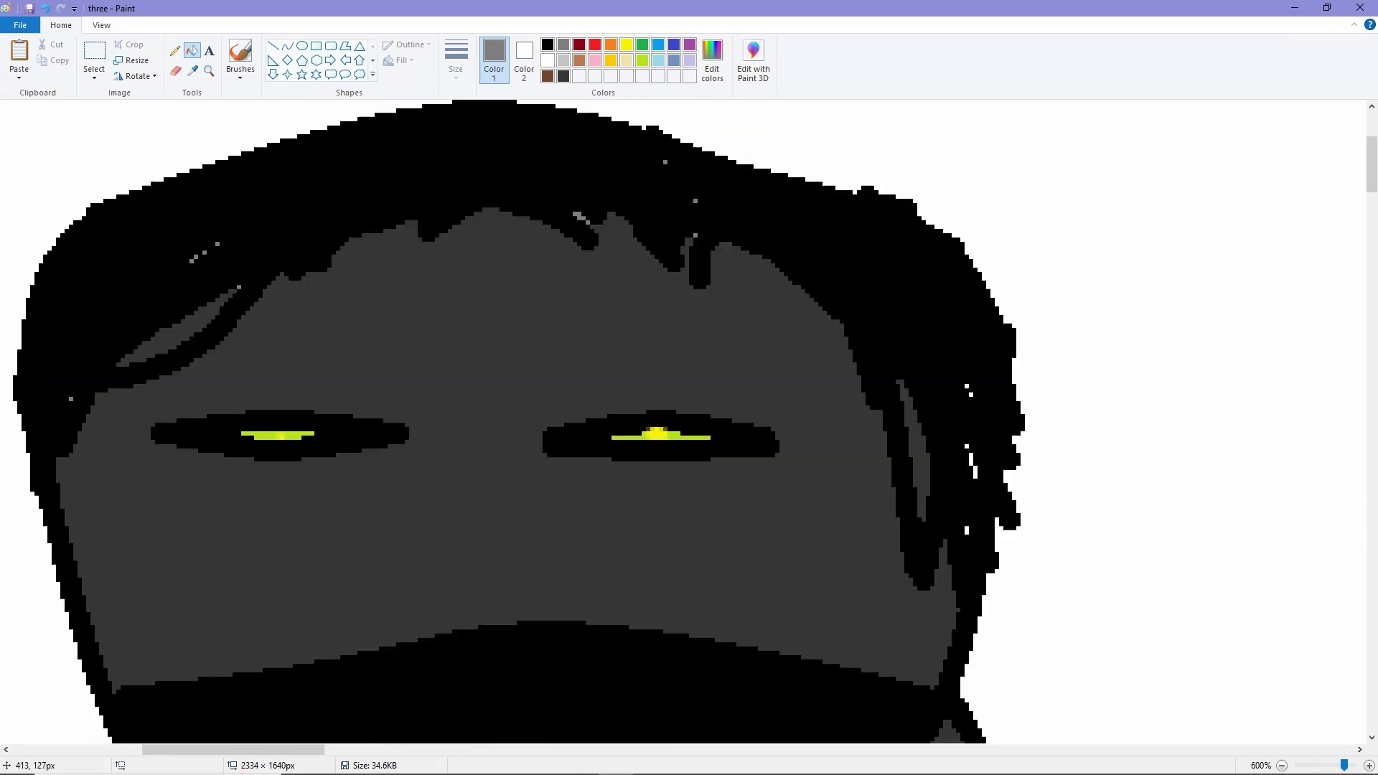
pyautogui.click(564, 76)
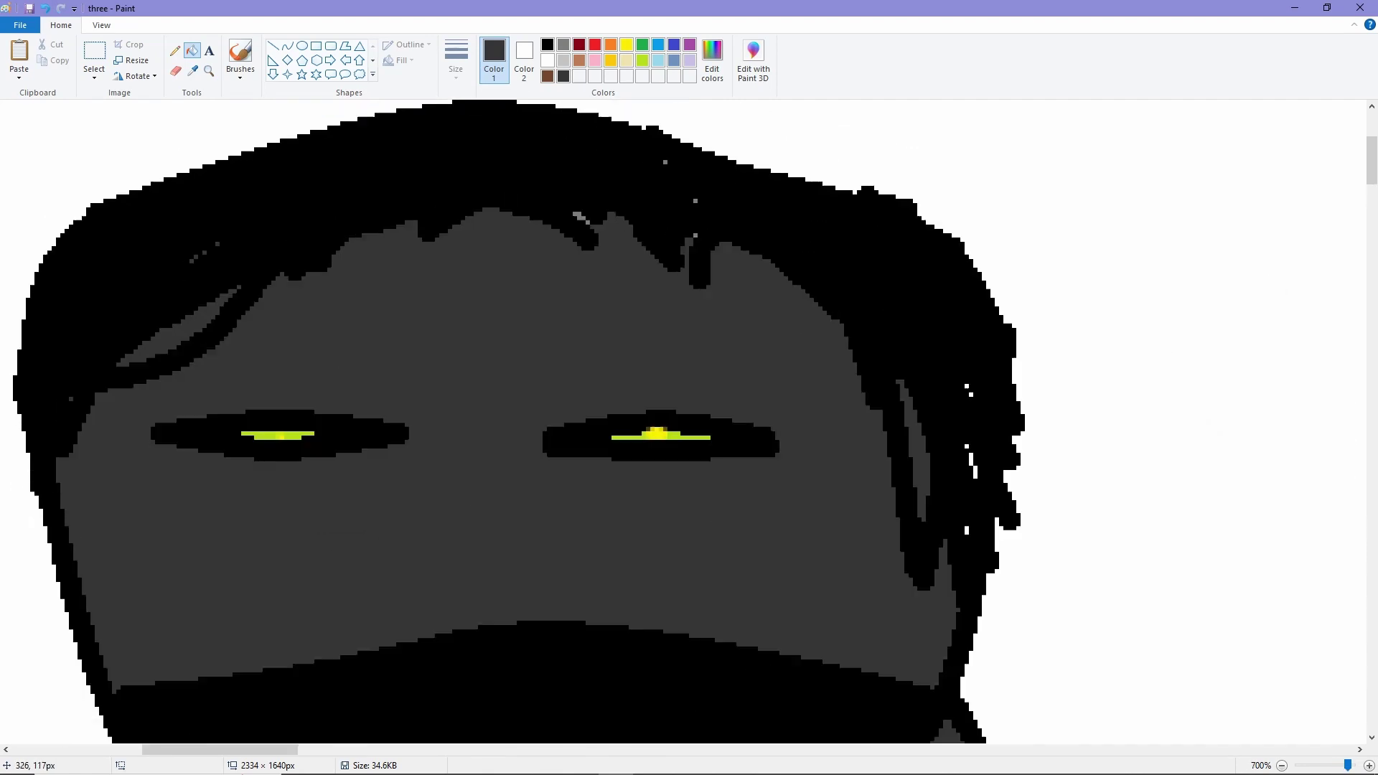
# Step: Brush black over the gray specks in the left character's hair
pyautogui.click(547, 45)
pyautogui.click(239, 53)
pyautogui.moveTo(256, 312); pyautogui.dragTo(272, 301)
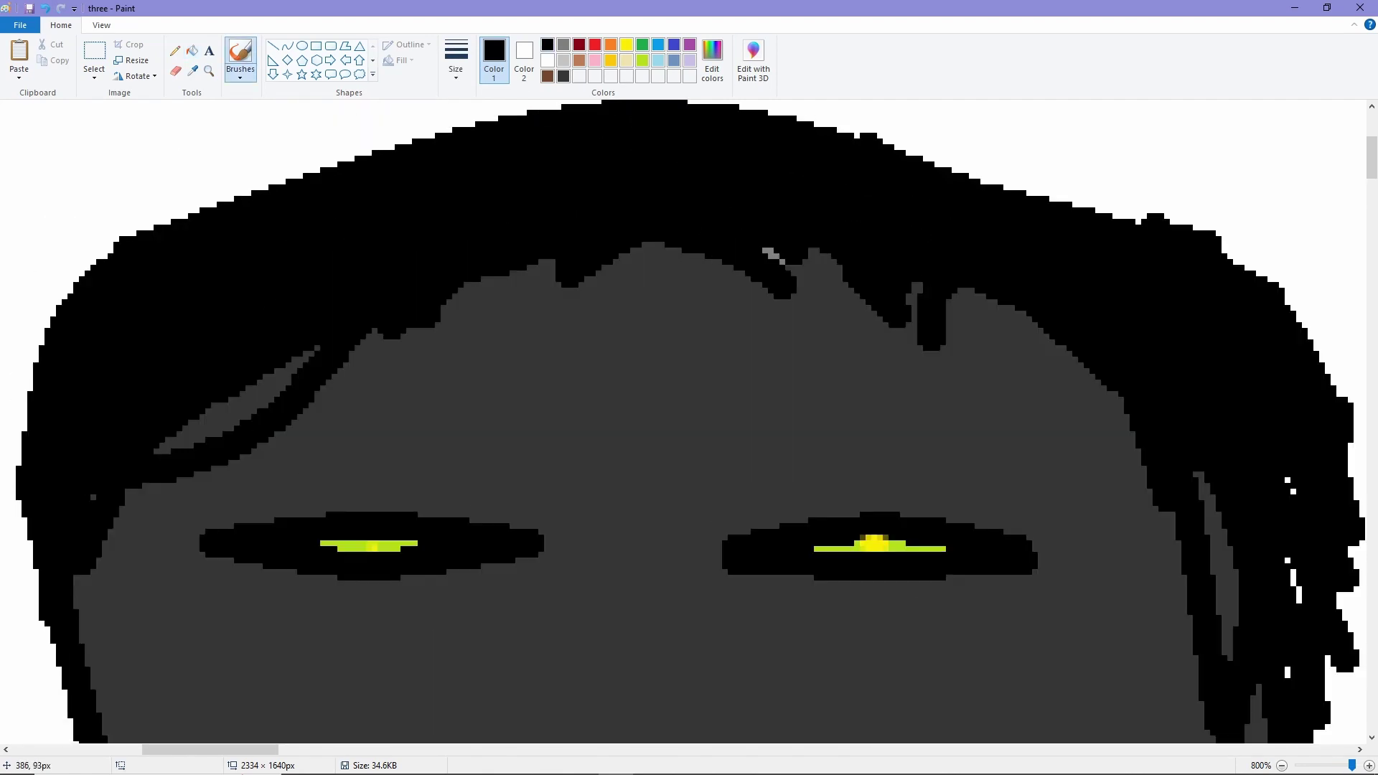
pyautogui.scroll(-5, 911, 206)
pyautogui.scroll(2, 649, 357)
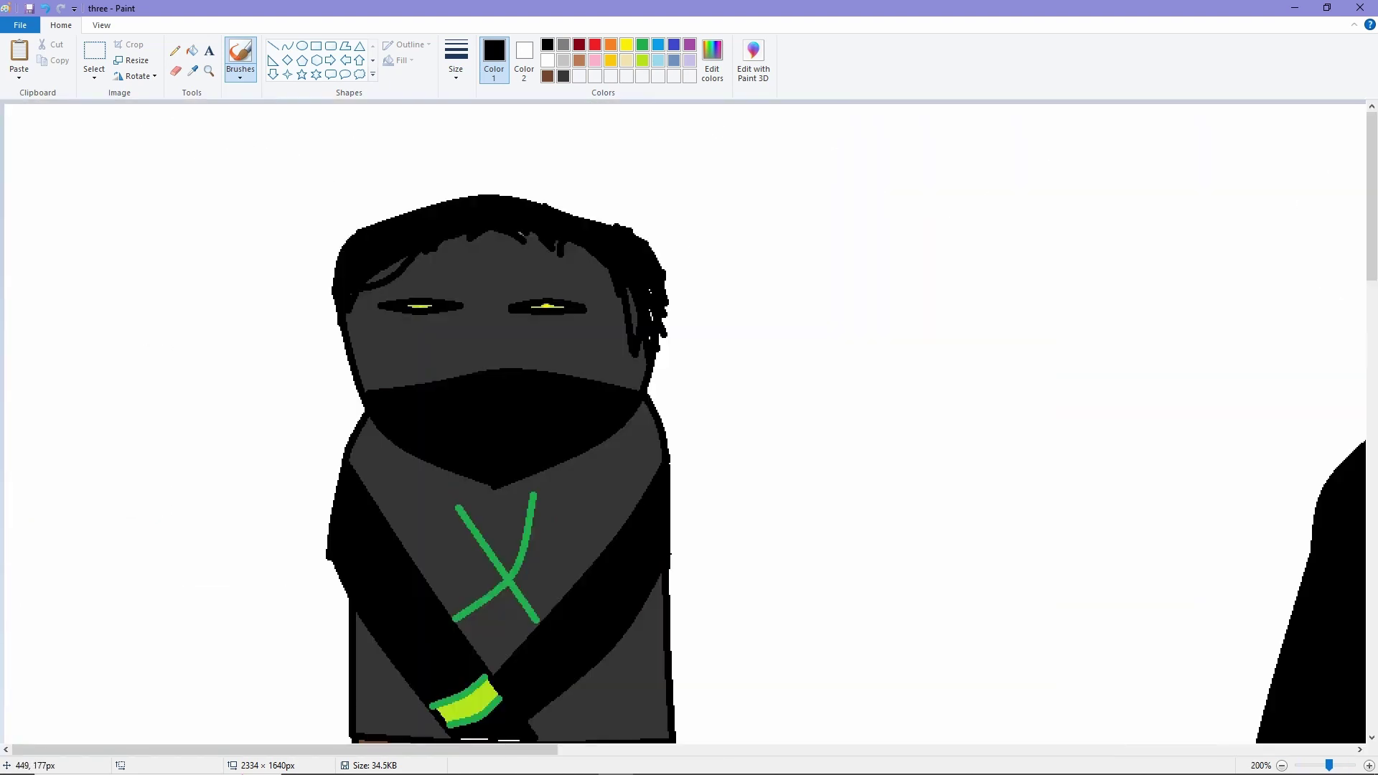
pyautogui.scroll(-2, 649, 359)
pyautogui.scroll(1, 649, 358)
pyautogui.hscroll(4, 649, 358)
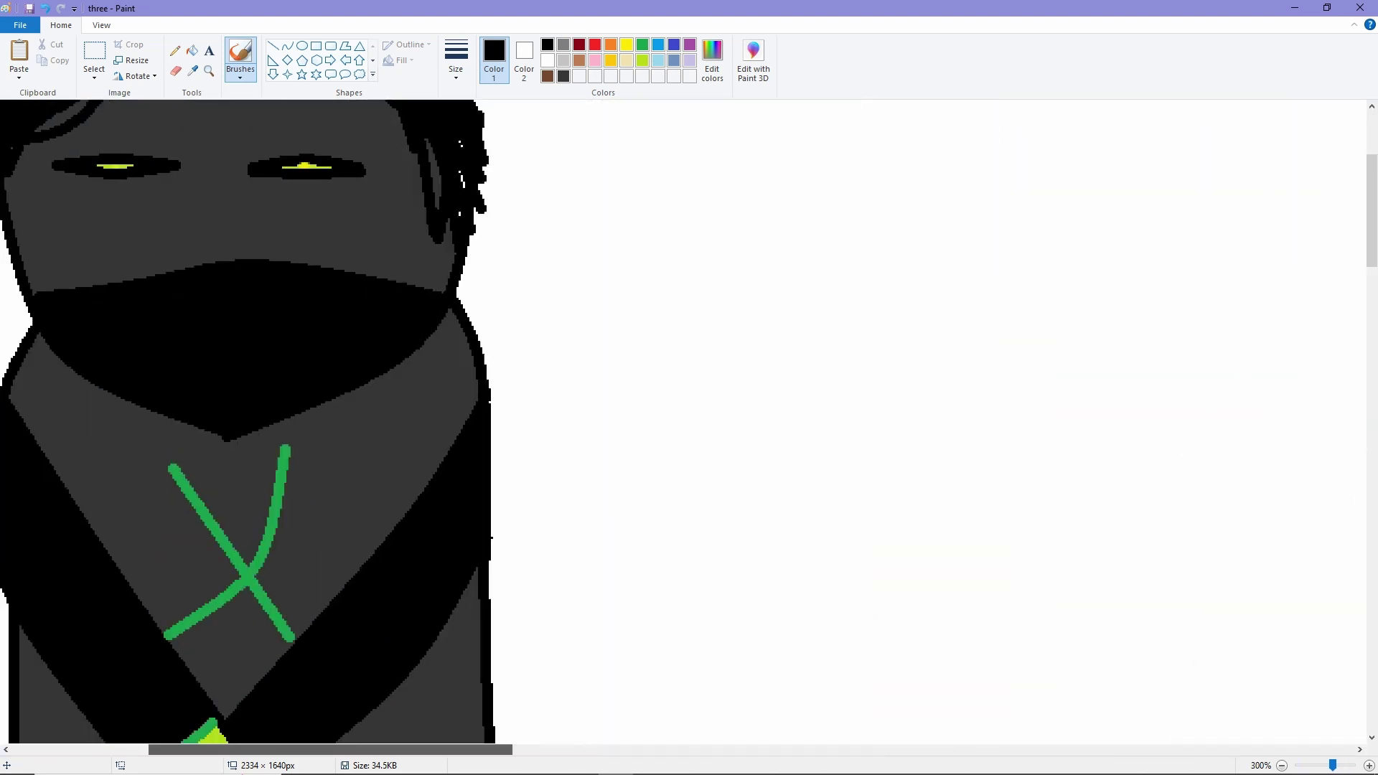
pyautogui.scroll(-2, 581, 161)
pyautogui.hscroll(-3, 443, 315)
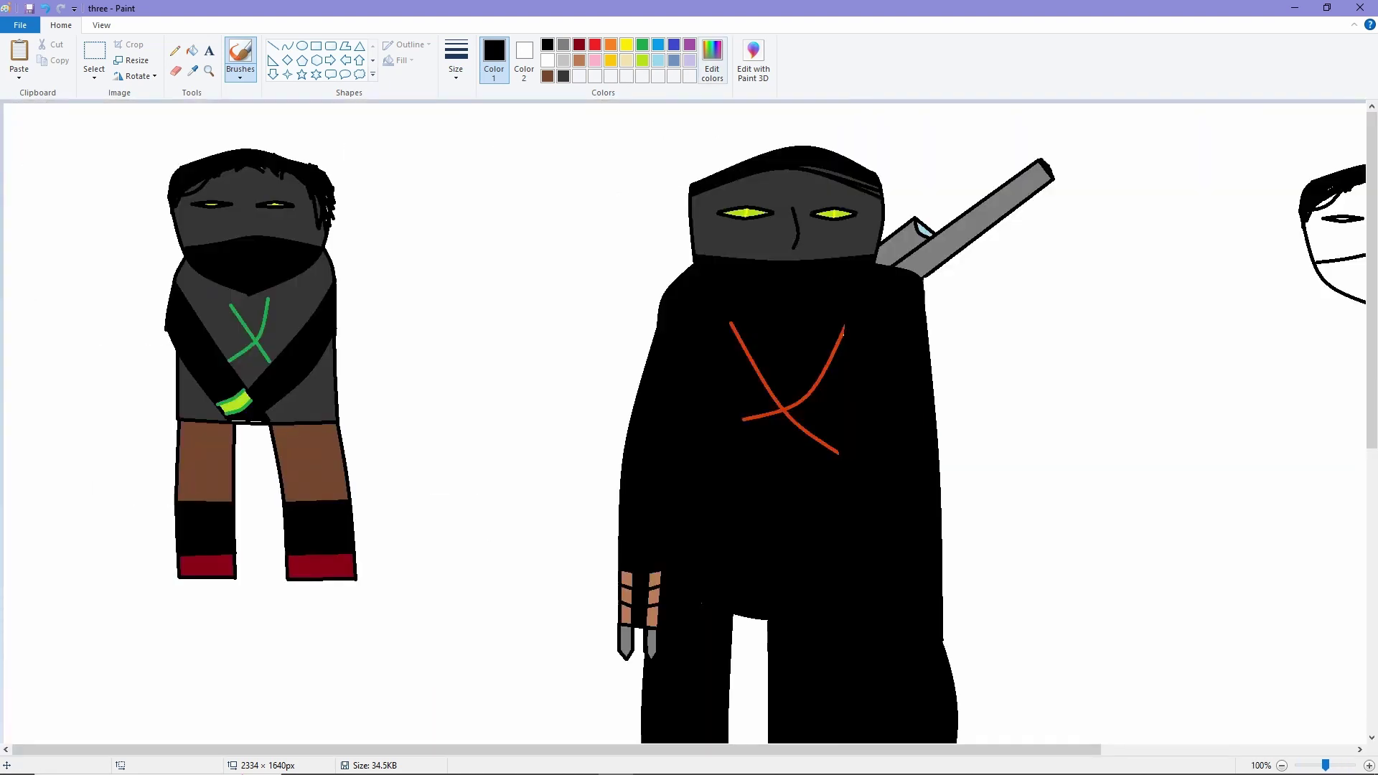
# Step: Mix a darker custom brown and refill the left character's upper legs and feet with it
pyautogui.click(191, 51)
pyautogui.click(712, 58)
pyautogui.click(835, 402)
pyautogui.click(550, 486)
pyautogui.click(205, 459)
pyautogui.click(312, 460)
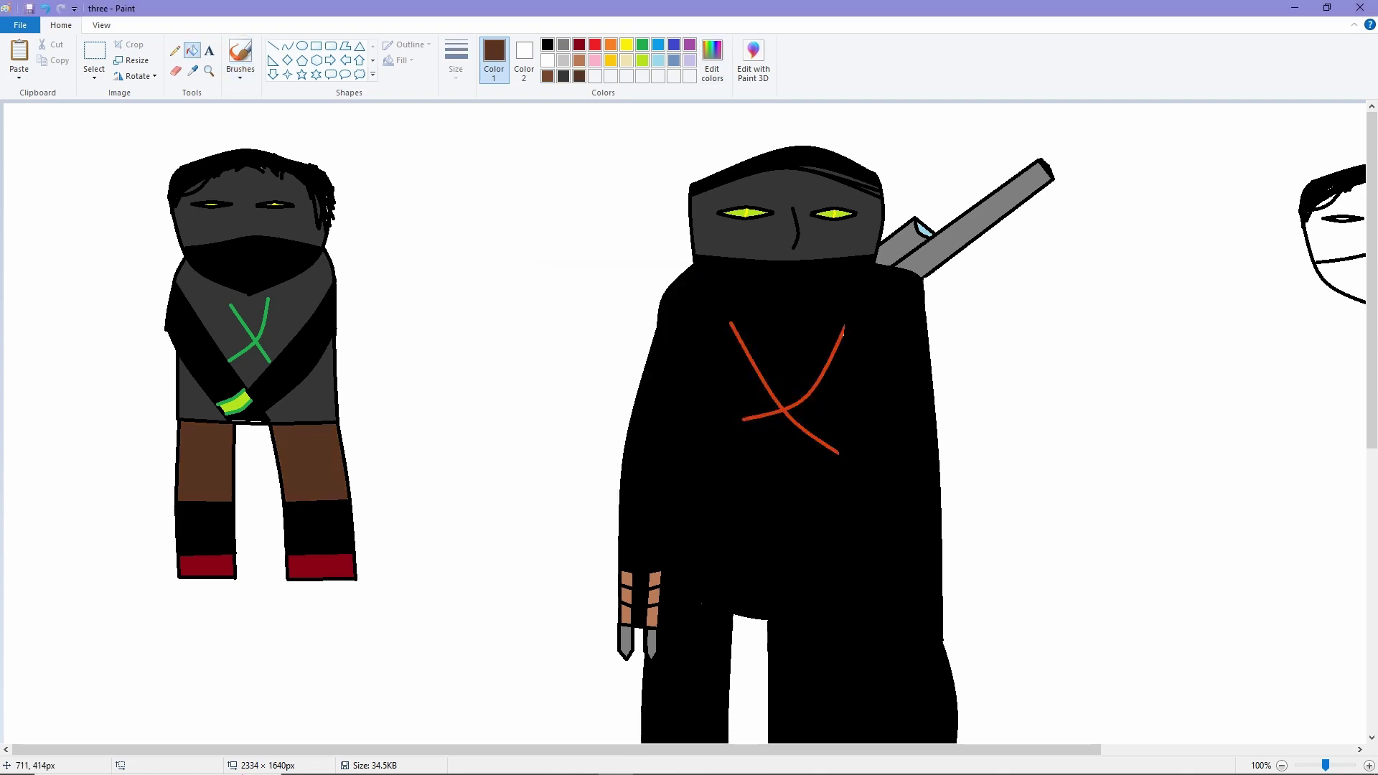
pyautogui.click(328, 567)
pyautogui.click(207, 566)
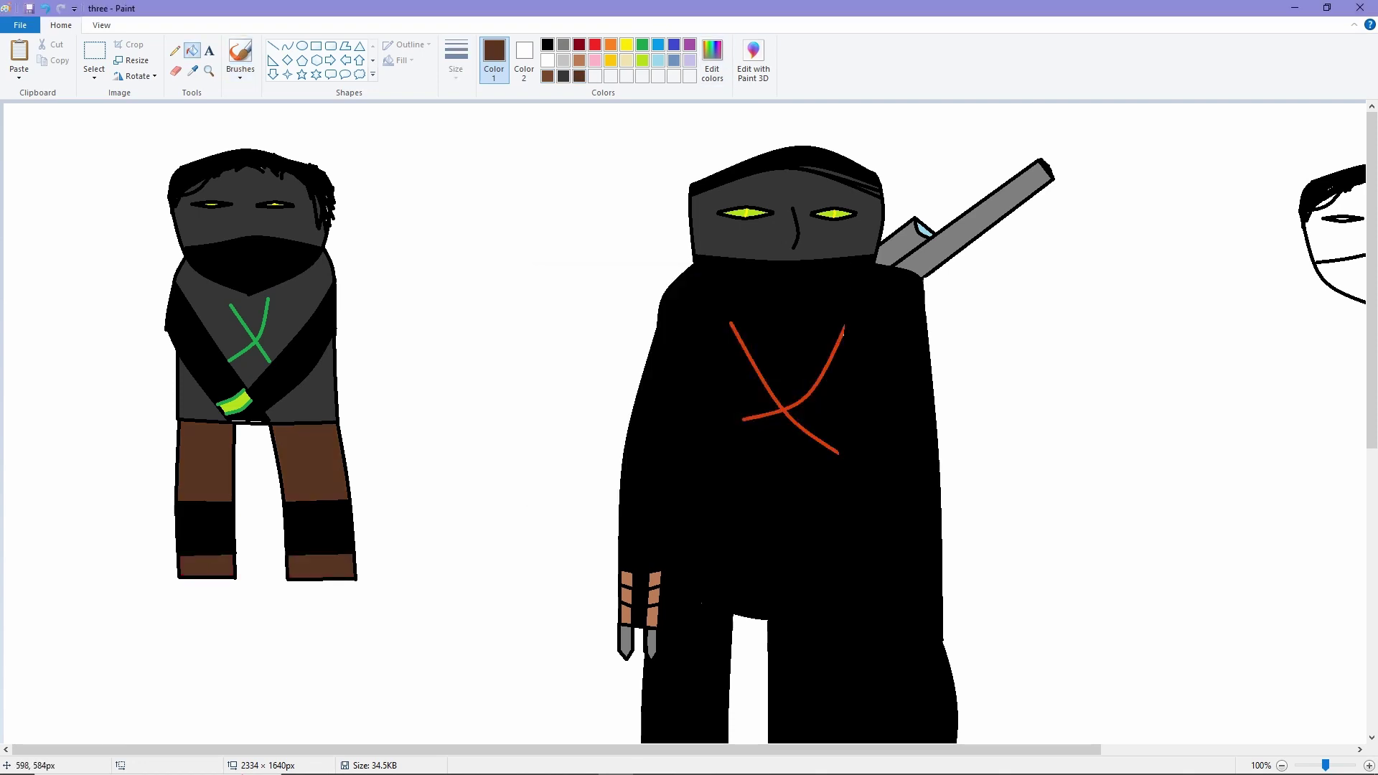
# Step: Draw two parallel black lines rising diagonally behind the left shoulder for a weapon, about 106 by 135 px and 118 by 153 px
pyautogui.keyDown('ctrl'); pyautogui.scroll(-1, 398, 470); pyautogui.keyUp('ctrl')
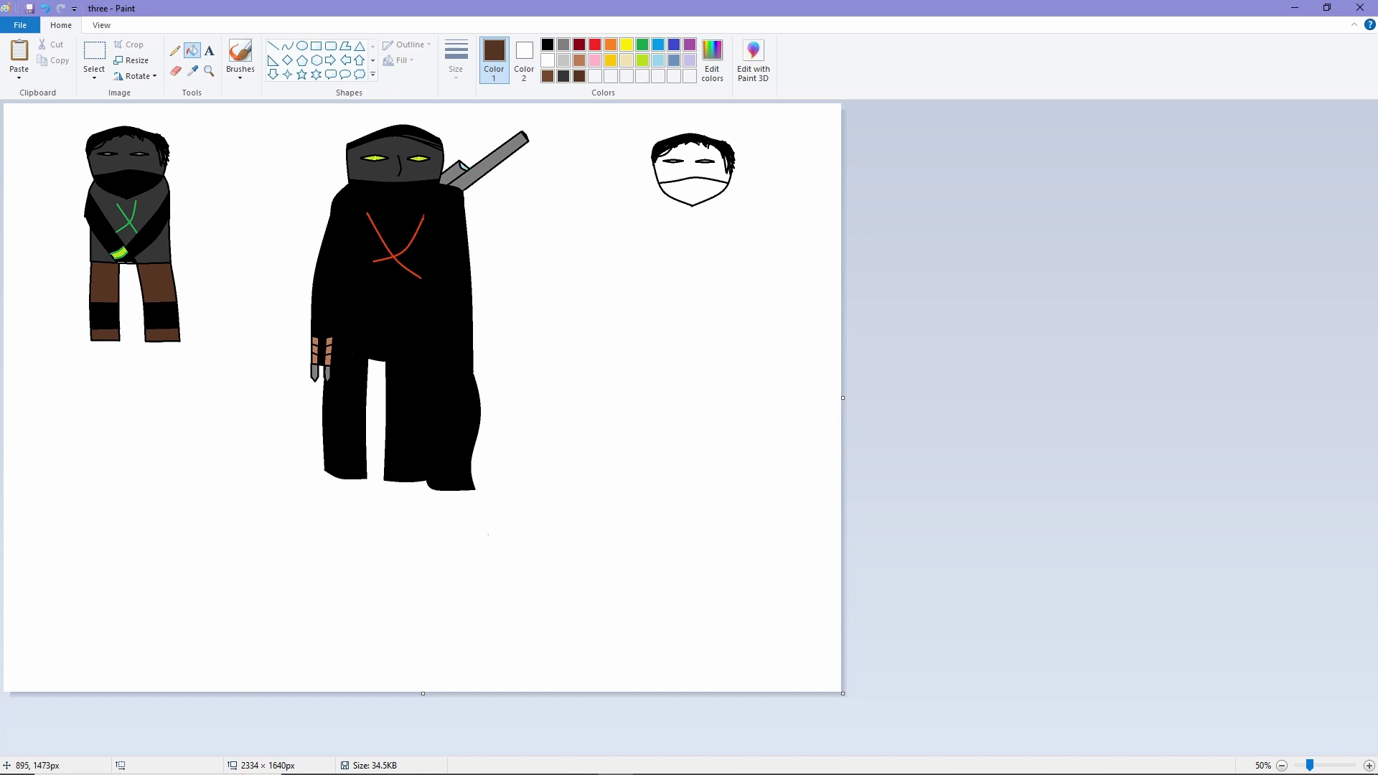
pyautogui.keyDown('ctrl'); pyautogui.scroll(2, 324, 632); pyautogui.keyUp('ctrl')
pyautogui.click(241, 54)
pyautogui.click(287, 46)
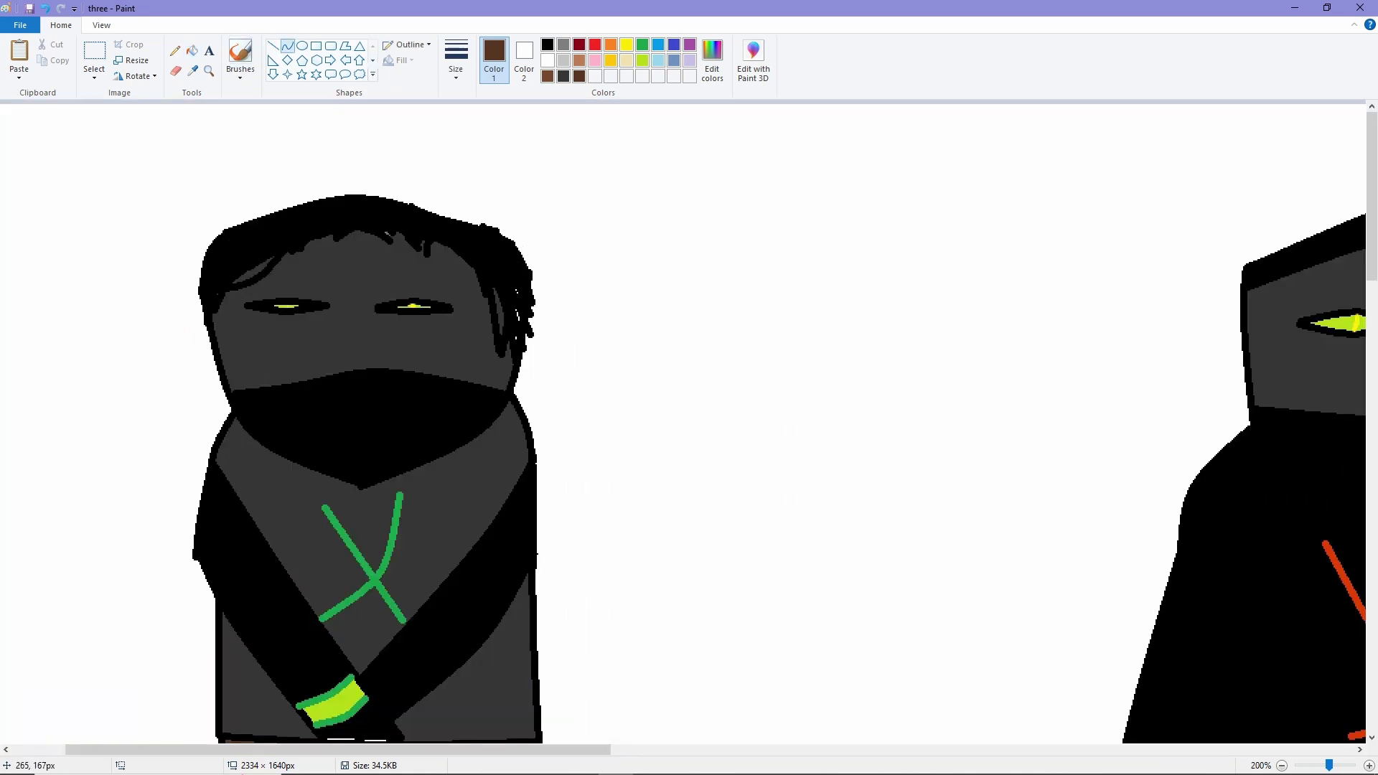
pyautogui.click(547, 45)
pyautogui.moveTo(219, 381); pyautogui.dragTo(74, 198)
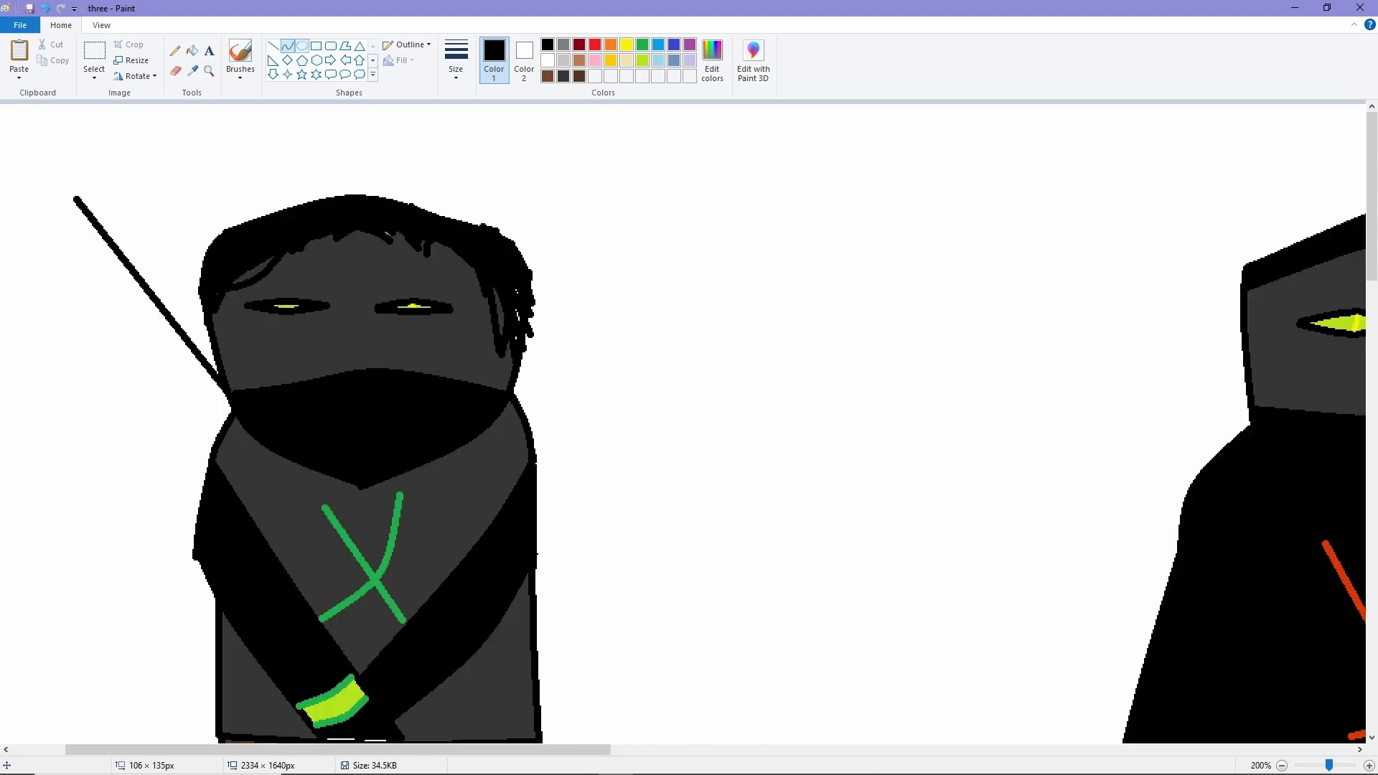
pyautogui.moveTo(217, 435); pyautogui.dragTo(47, 215)
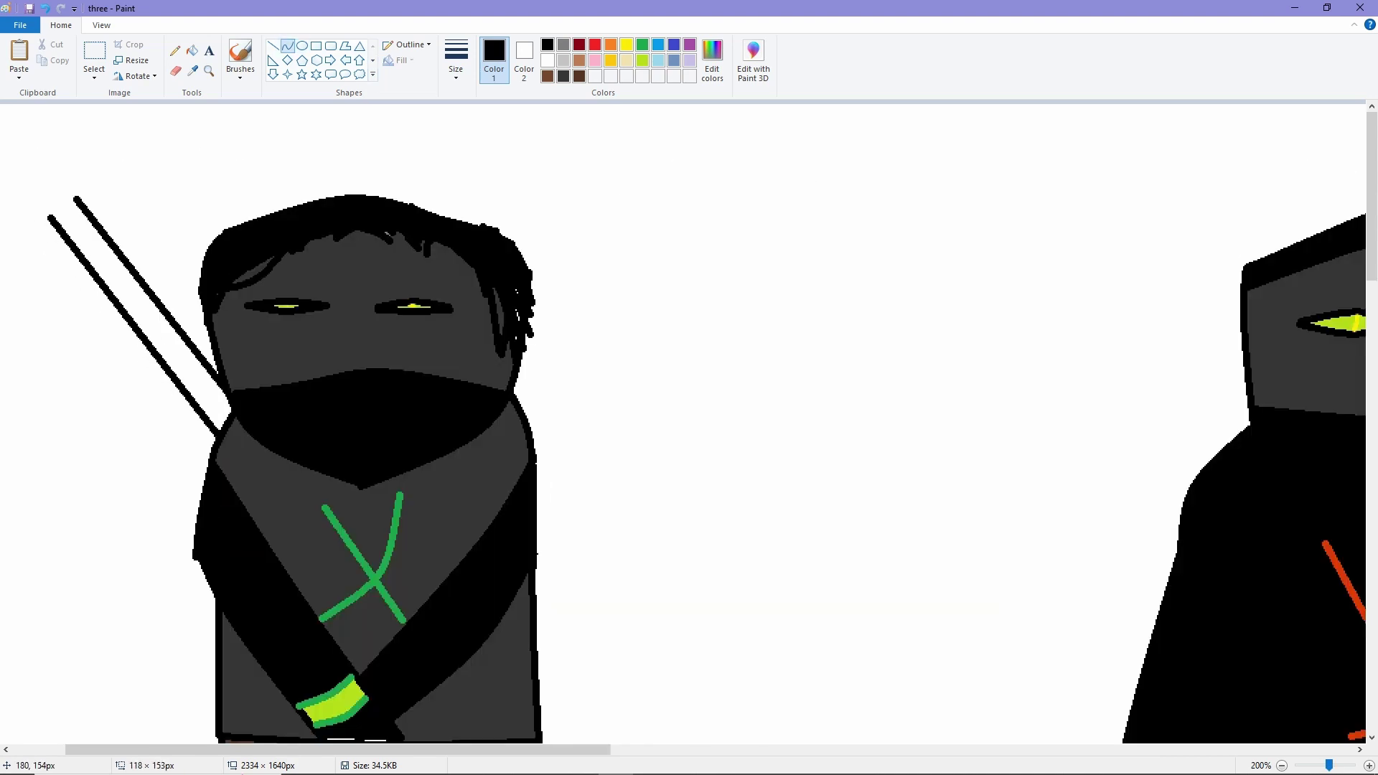
# Step: Undo the weapon's lower edge and redraw it as a straight black line about 121 by 151 px
pyautogui.moveTo(263, 326); pyautogui.dragTo(136, 273)
pyautogui.hotkey('ctrl', 'z')
pyautogui.click(272, 46)
pyautogui.moveTo(222, 423)
pyautogui.mouseDown()
pyautogui.moveTo(90, 272)
pyautogui.moveTo(61, 194)
pyautogui.moveTo(77, 201)
pyautogui.moveTo(51, 220)
pyautogui.mouseUp()
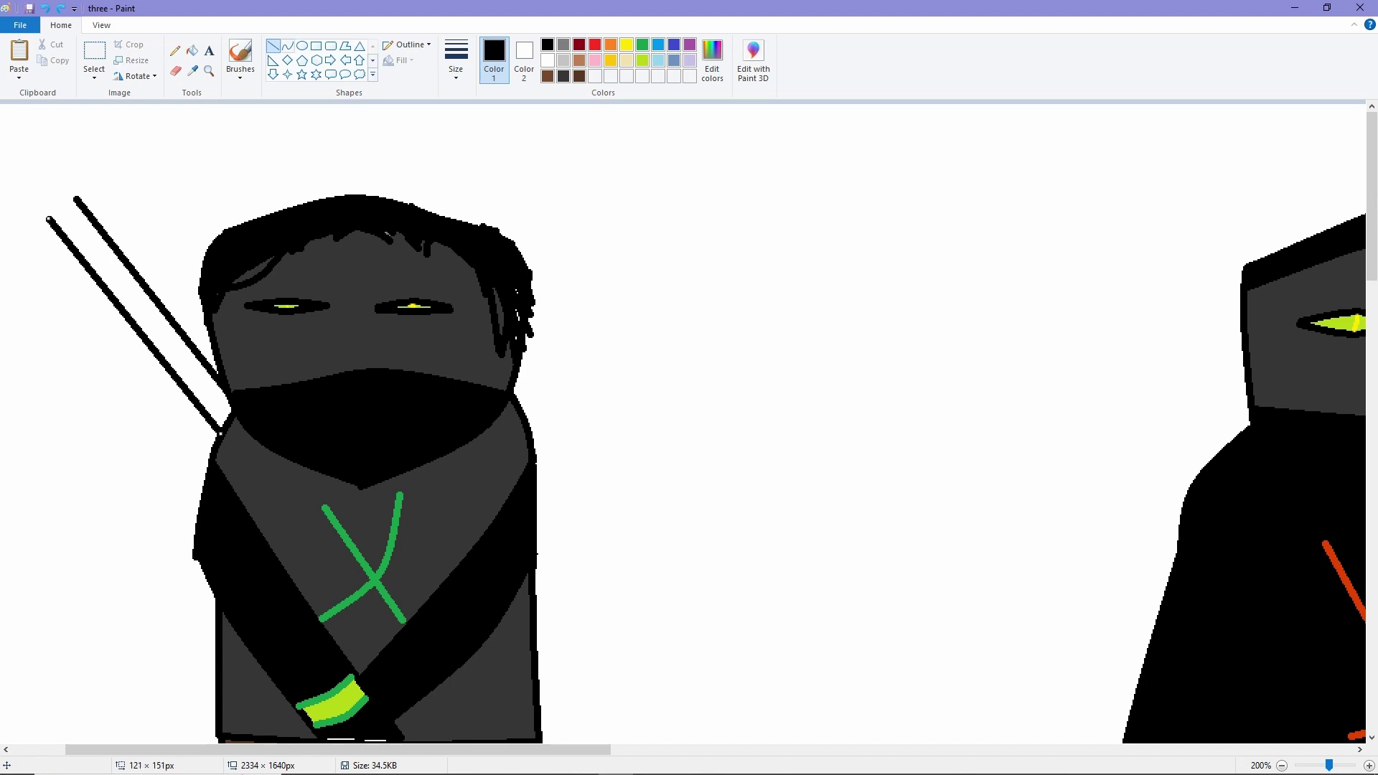
# Step: Close the weapon's upper end with a curve about 18 by 14 px and join its shaft to the head with a 13 by 9 px line
pyautogui.click(288, 45)
pyautogui.scroll(1, 60, 217)
pyautogui.scroll(-1, 132, 431)
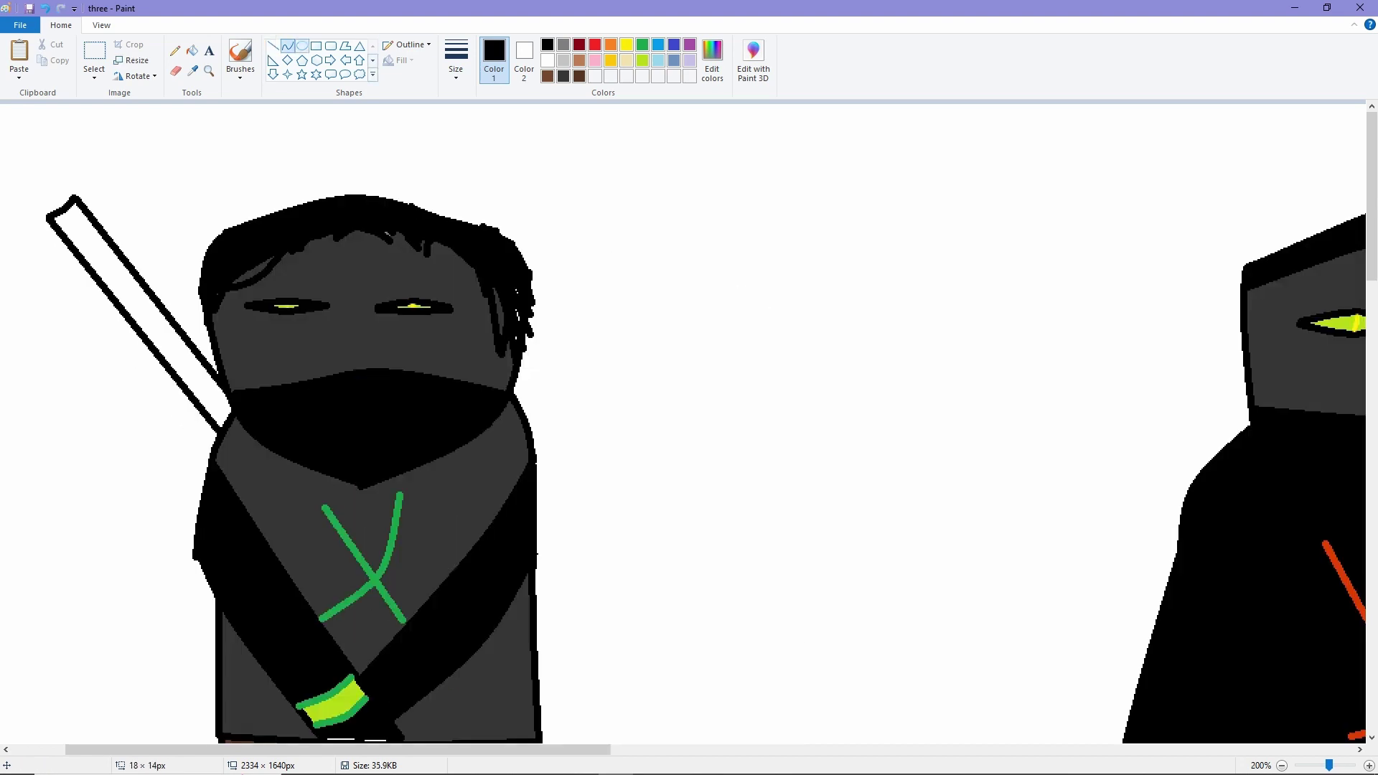
pyautogui.scroll(1, 269, 445)
pyautogui.click(273, 46)
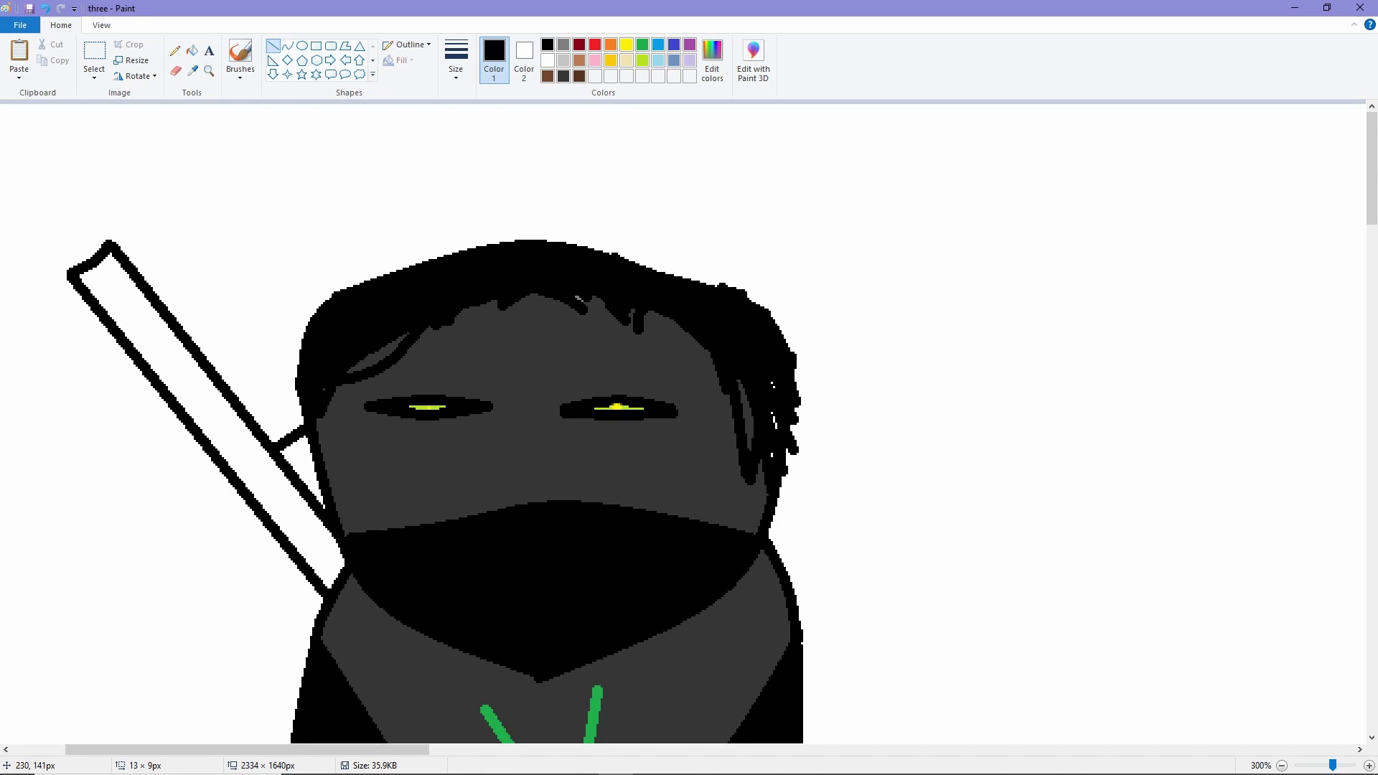
# Step: Outline a shorter tube beside the left character's weapon with a curved end about 22 by 14 px, and add a 22 by 56 px line beneath the weapon
pyautogui.moveTo(300, 411); pyautogui.dragTo(237, 319)
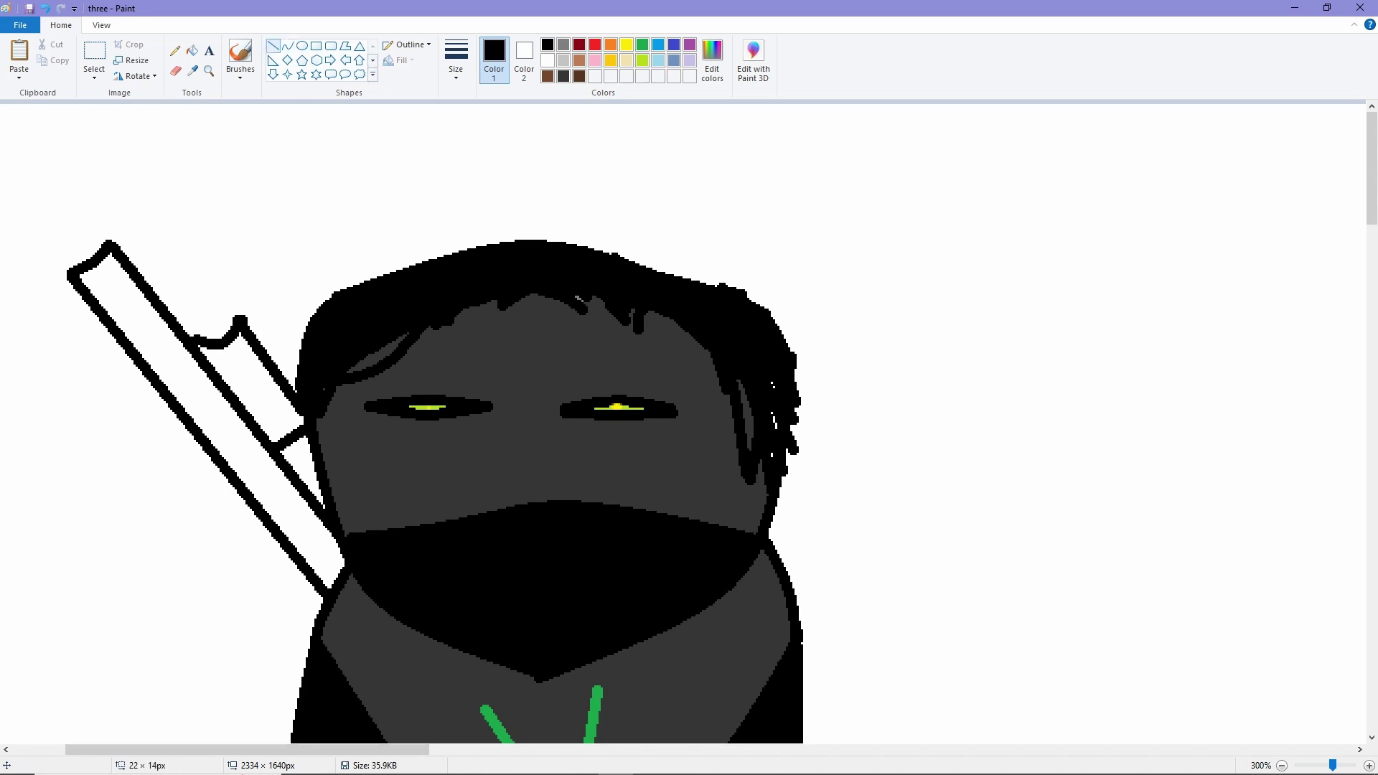
pyautogui.scroll(-2, 411, 219)
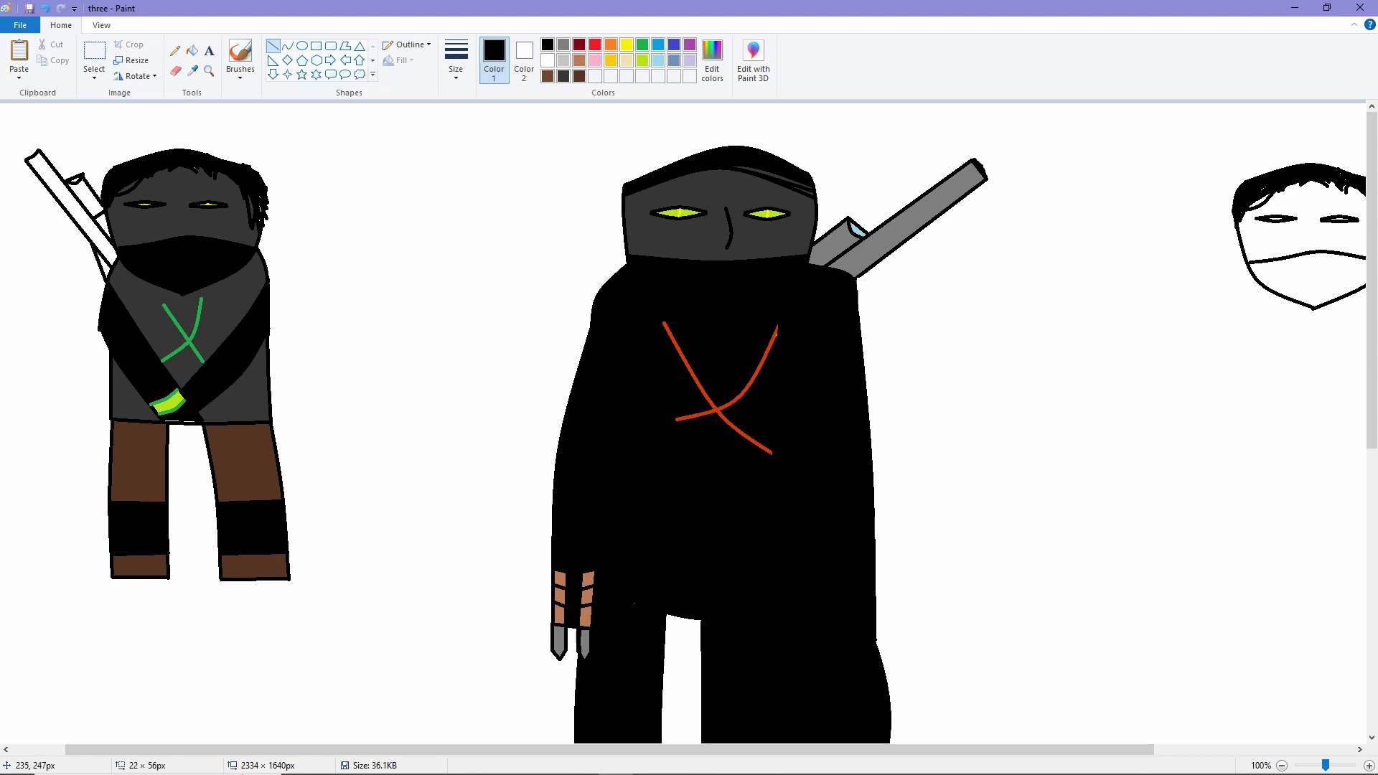
pyautogui.scroll(1, 508, 249)
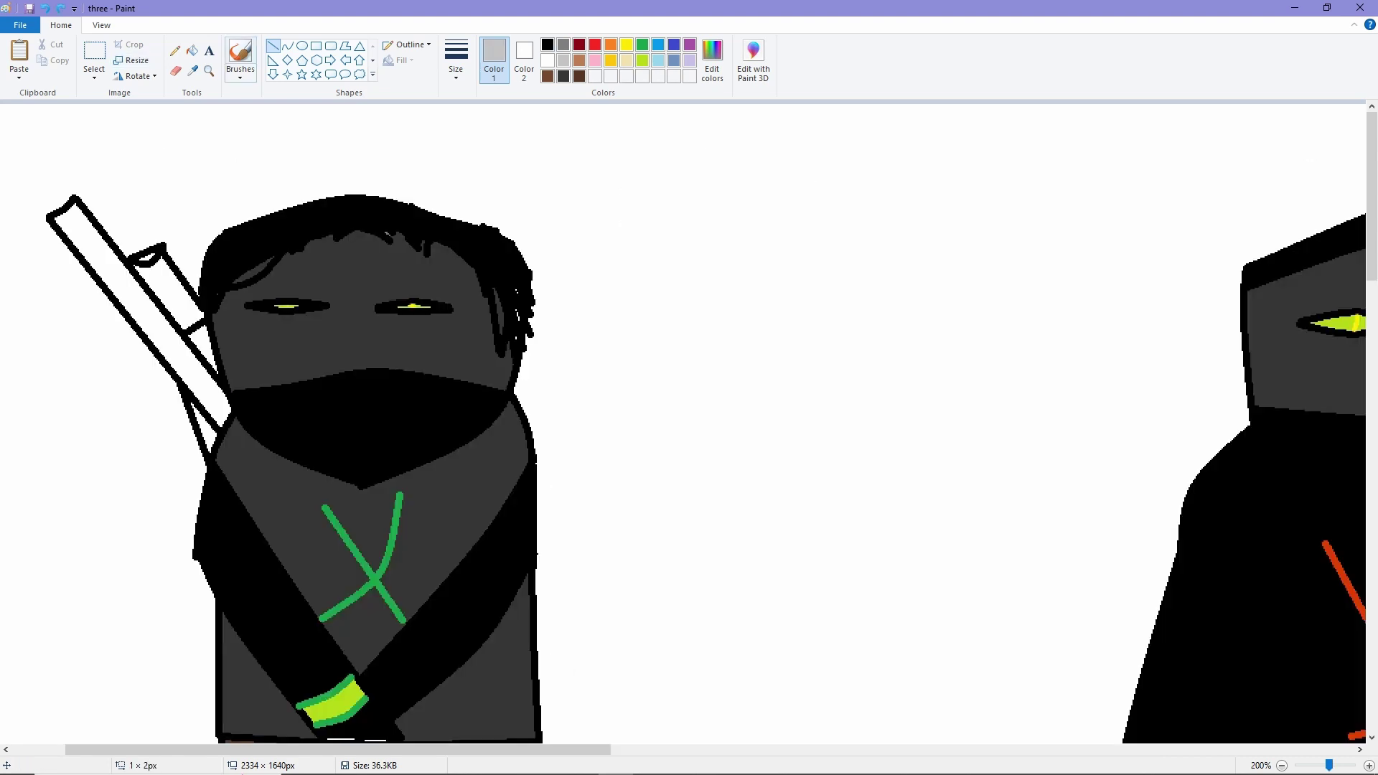
# Step: Try filling the left weapon's long tube with light gray
pyautogui.click(192, 50)
pyautogui.click(136, 309)
pyautogui.scroll(1, 689, 431)
pyautogui.click(547, 45)
pyautogui.scroll(-1, 689, 431)
pyautogui.scroll(-1, 689, 430)
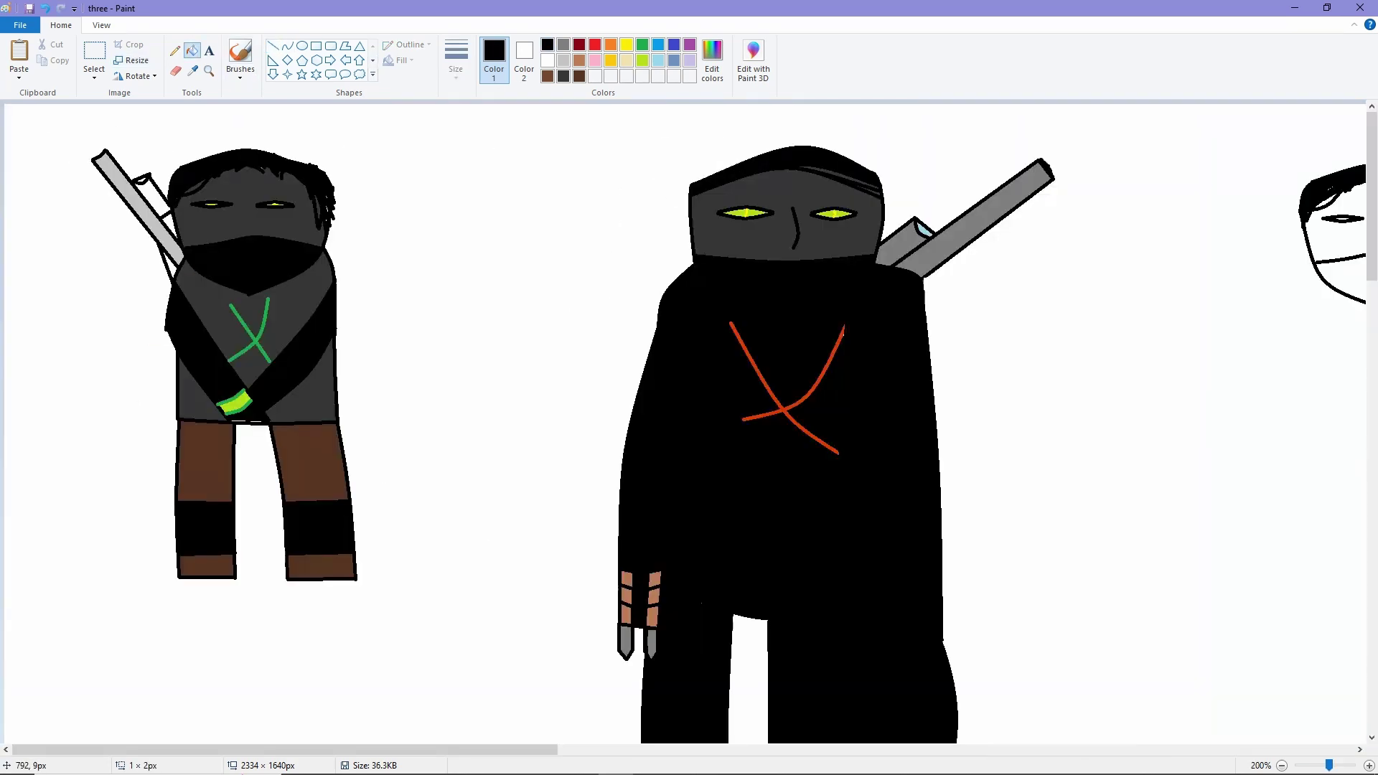
# Step: Fill the long tube, short tube and remaining sections of the left character's weapon with medium gray
pyautogui.scroll(1, 273, 309)
pyautogui.click(564, 45)
pyautogui.click(273, 308)
pyautogui.click(302, 288)
pyautogui.scroll(1, 350, 216)
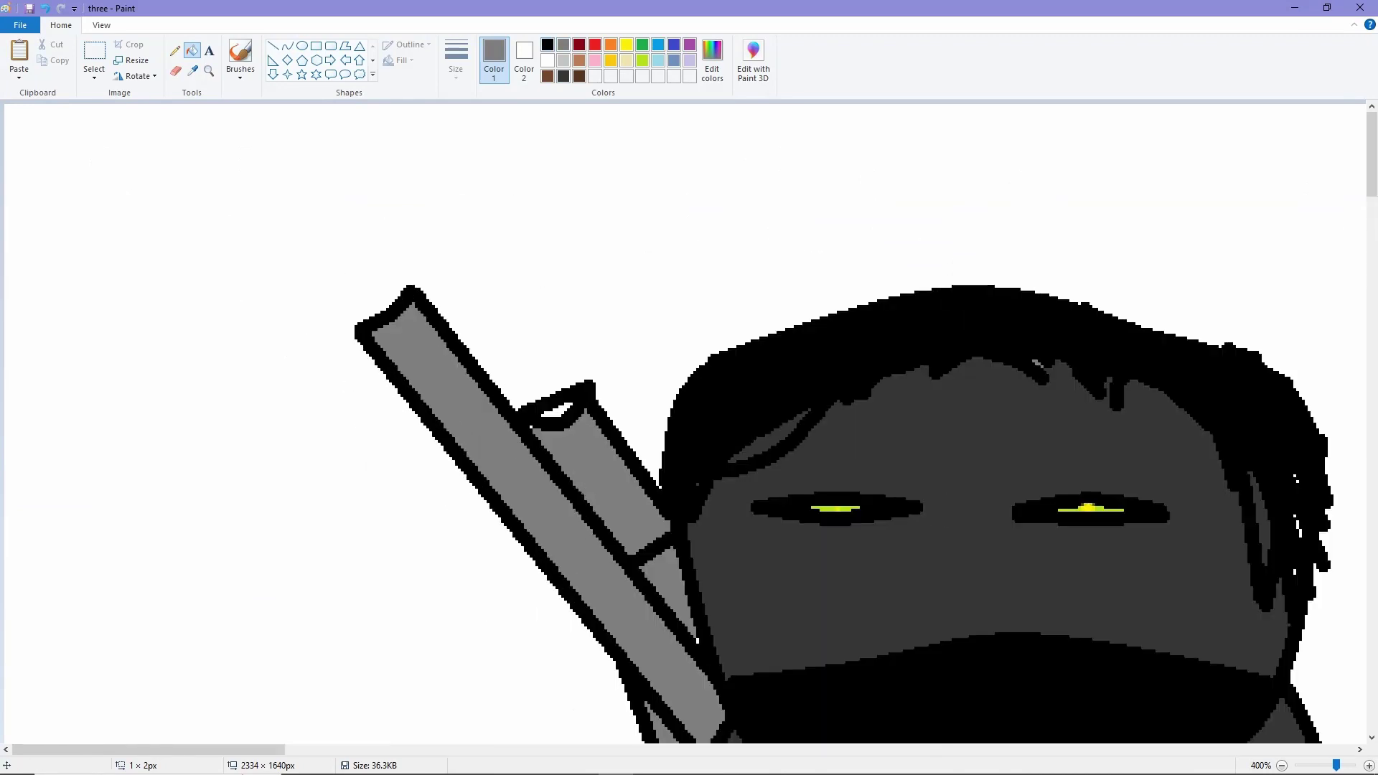
# Step: Brush the rim of the left weapon's long tube black and fill the short tube's opening with light turquoise
pyautogui.click(548, 45)
pyautogui.click(241, 57)
pyautogui.click(658, 60)
pyautogui.click(191, 50)
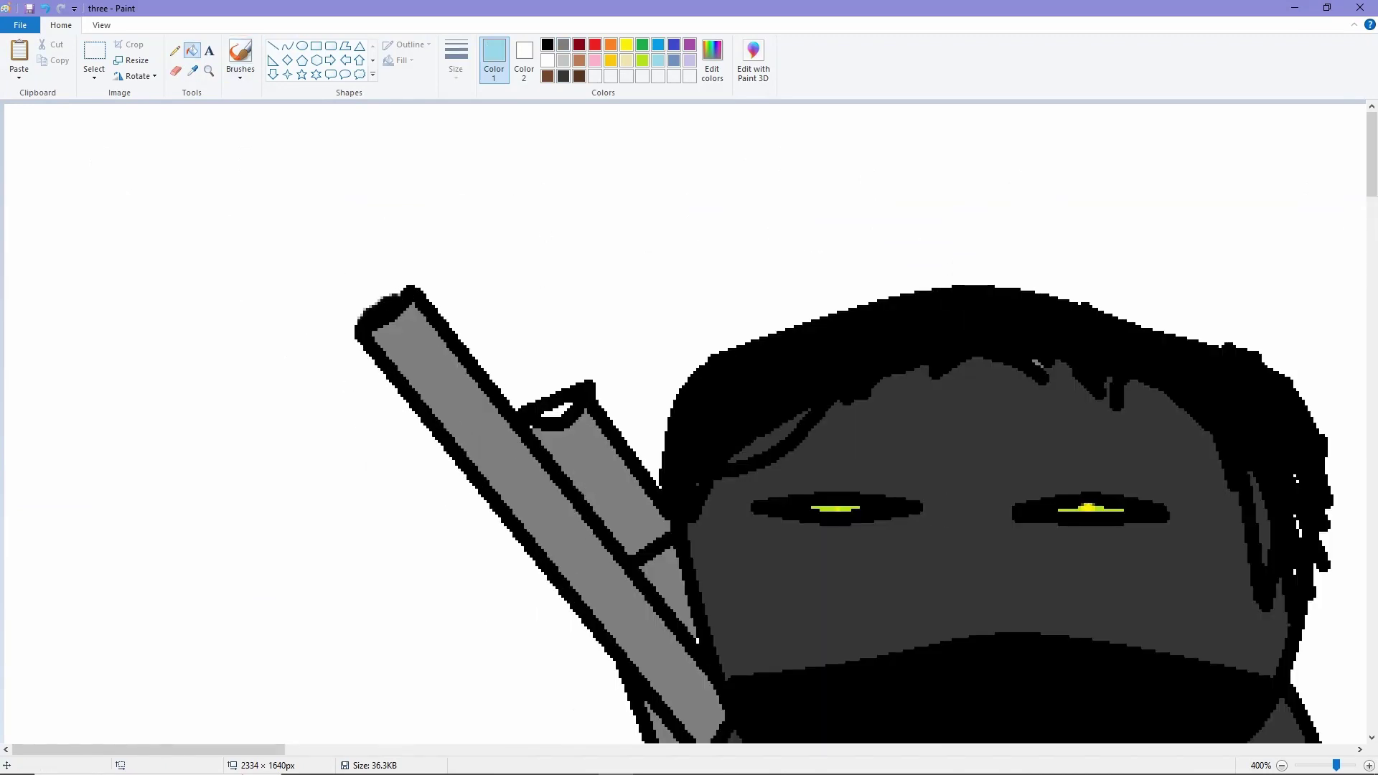
pyautogui.scroll(-4, 690, 431)
pyautogui.click(241, 57)
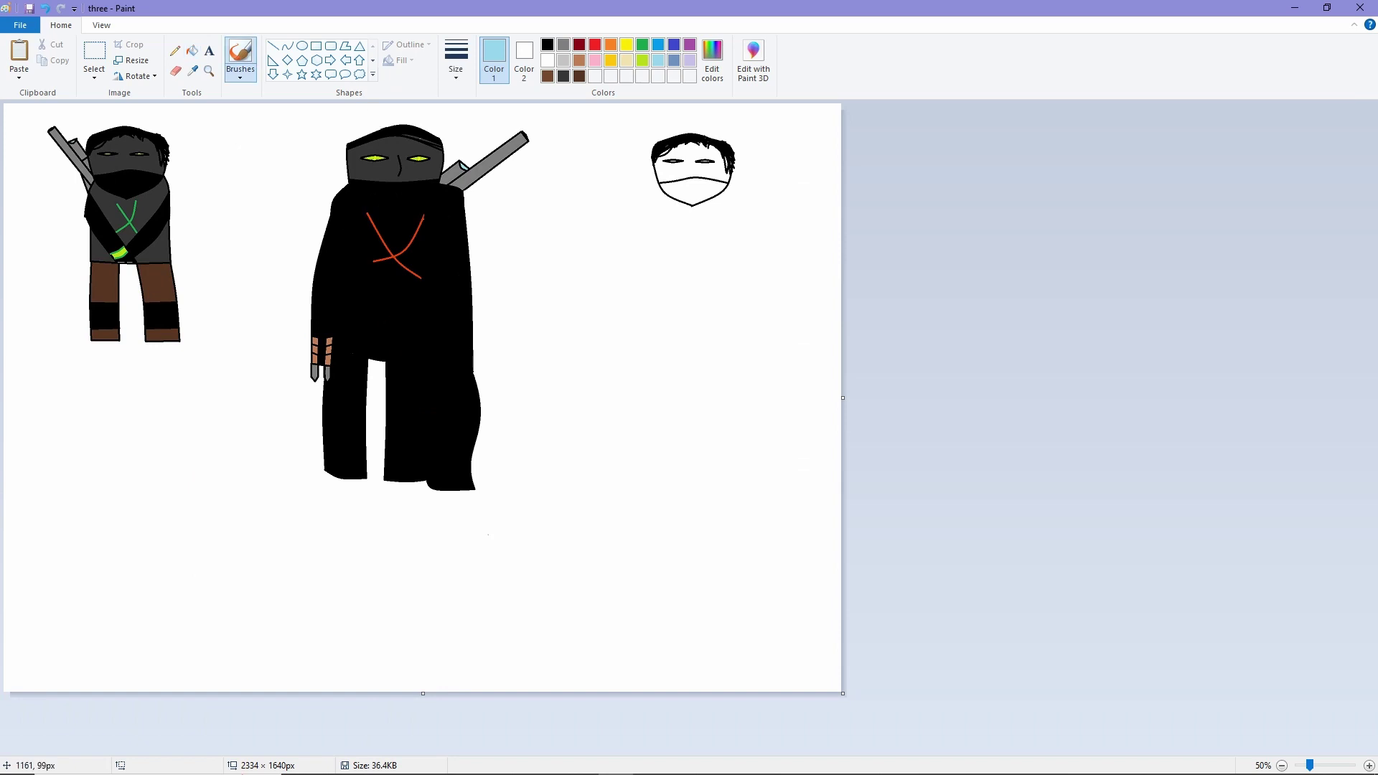
# Step: Try rotating the spare uncolored head 180° as a rectangular selection, and undo it
pyautogui.scroll(1, 689, 431)
pyautogui.scroll(-1, 690, 431)
pyautogui.scroll(1, 689, 431)
pyautogui.hscroll(5, 689, 423)
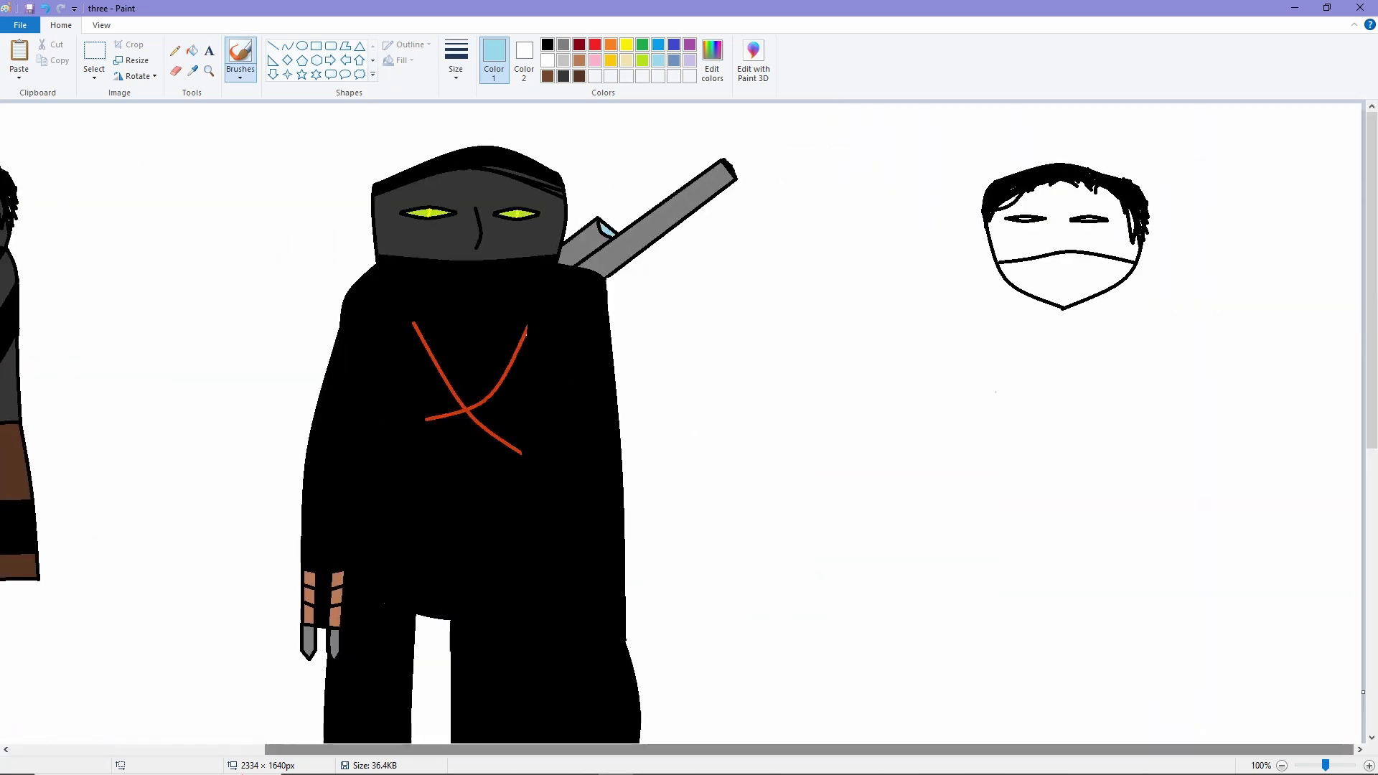
pyautogui.click(94, 53)
pyautogui.moveTo(966, 142); pyautogui.dragTo(1210, 417)
pyautogui.rightClick(1075, 238)
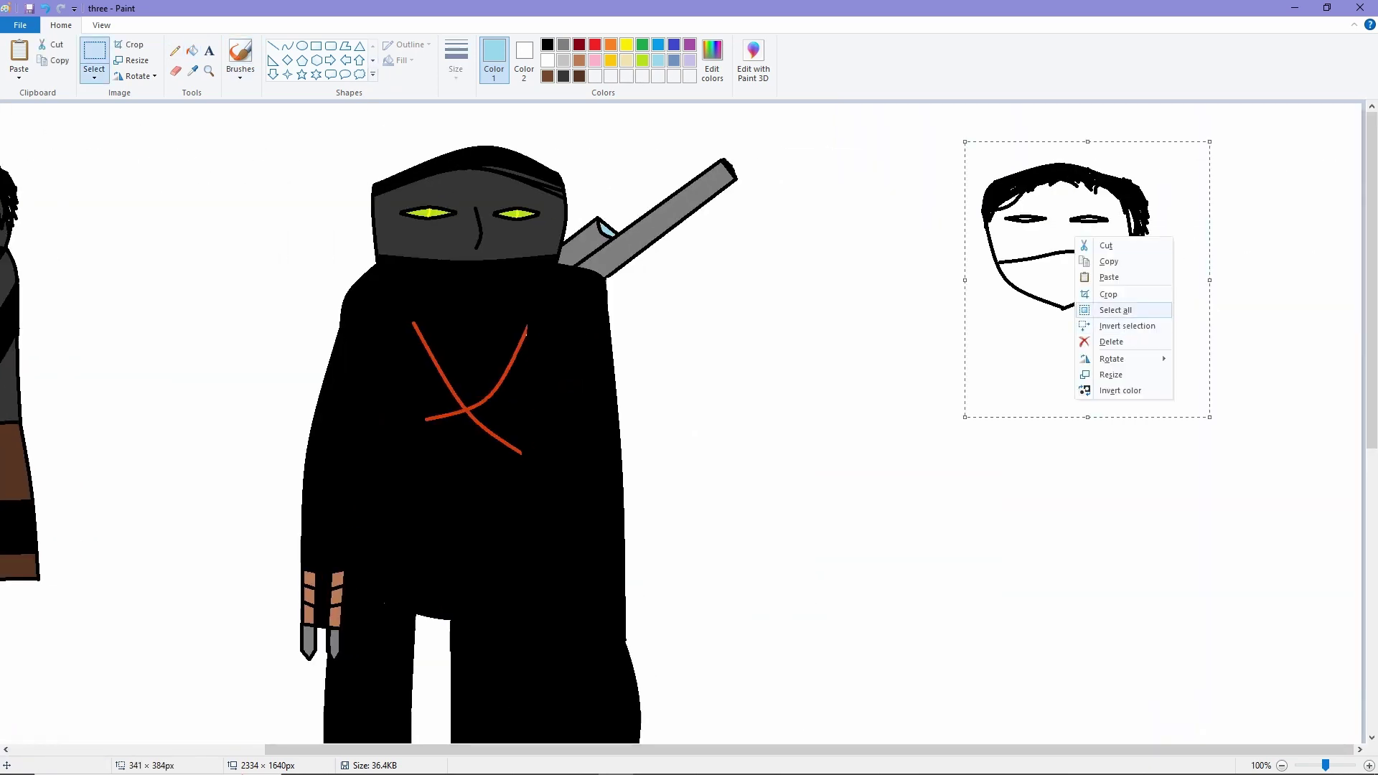
pyautogui.moveTo(1112, 359)
pyautogui.click(1221, 392)
pyautogui.hotkey('ctrl', 'z')
# Step: Flip the selected uncolored head horizontally
pyautogui.rightClick(1128, 231)
pyautogui.moveTo(1177, 351)
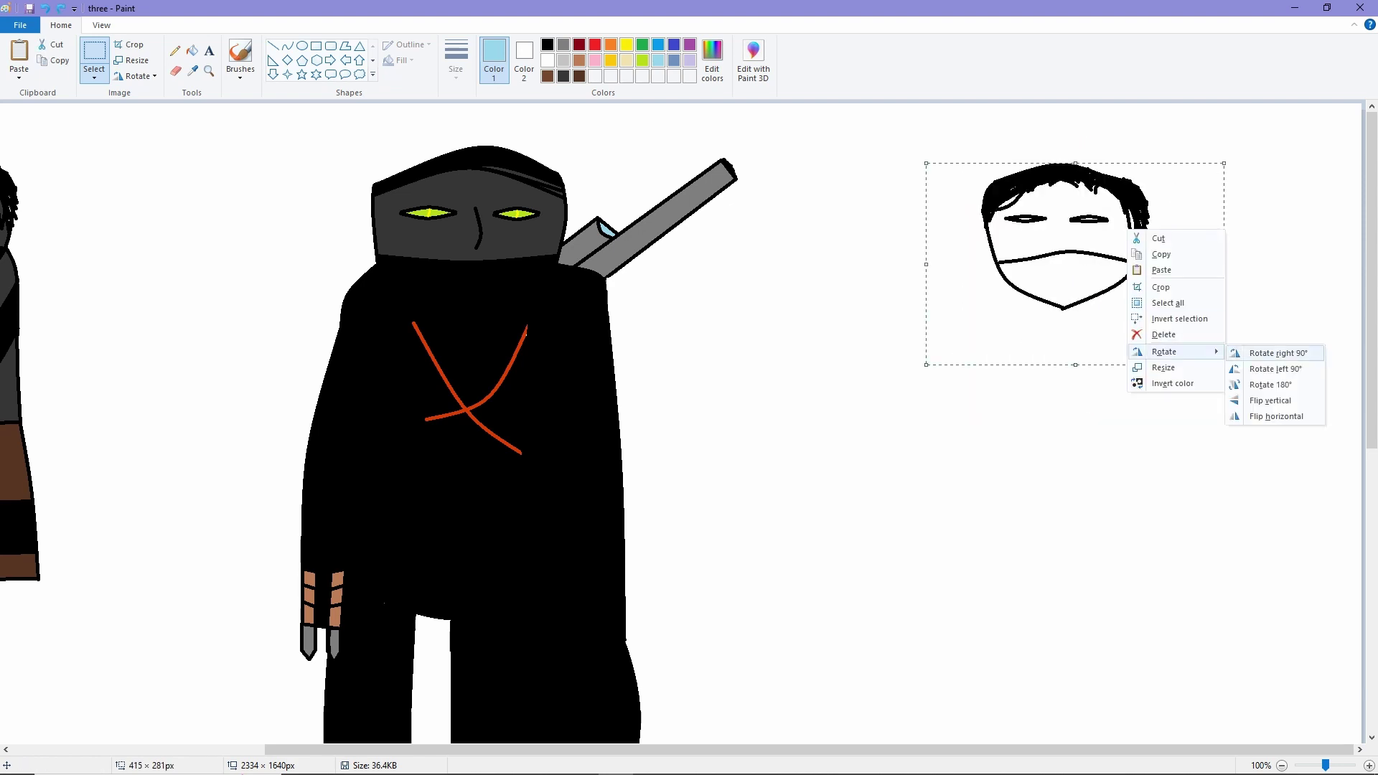
pyautogui.click(1276, 417)
# Step: Fill the flipped head's mask with black
pyautogui.scroll(5, 1234, 415)
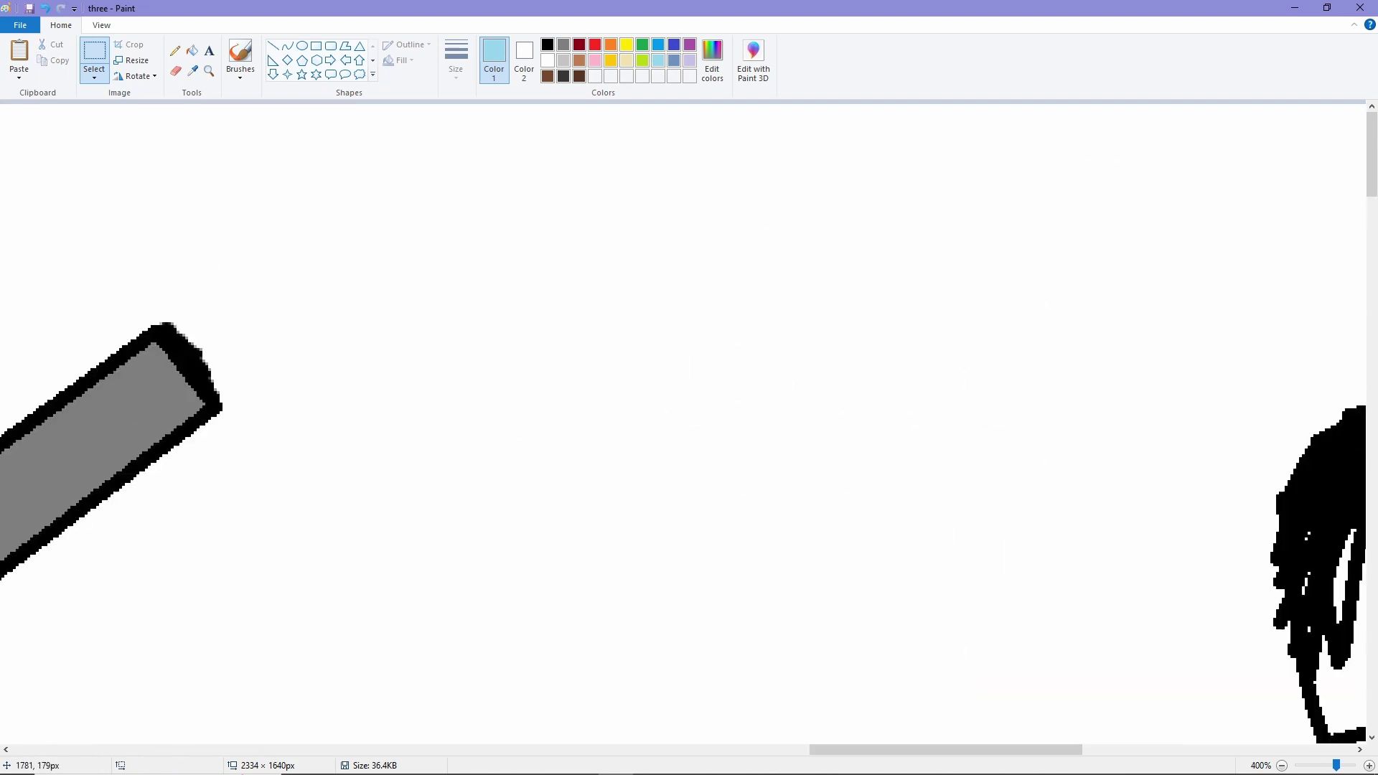
pyautogui.click(192, 50)
pyautogui.click(547, 44)
pyautogui.click(632, 502)
pyautogui.scroll(-2, 690, 424)
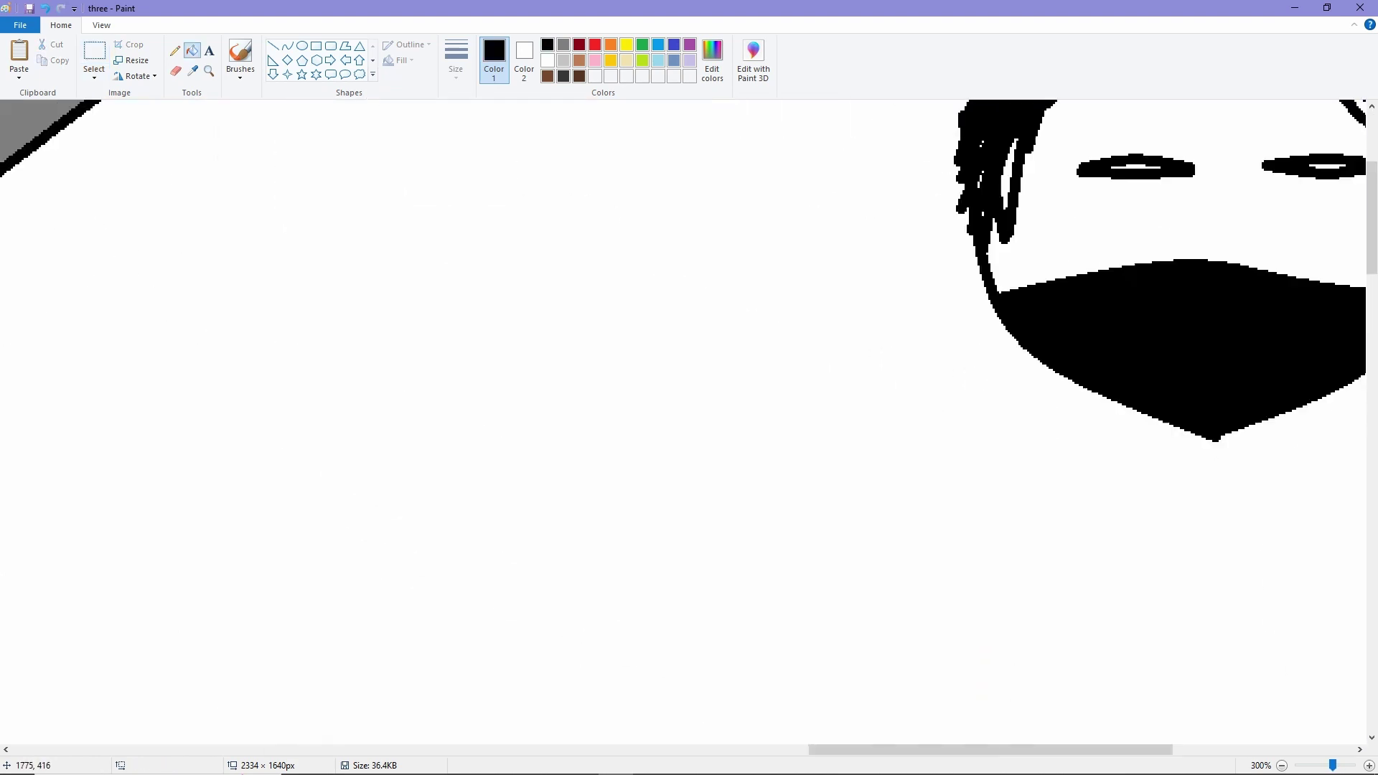
# Step: Fill both eyes of the flipped head with lime, undoing the misplaced fill
pyautogui.scroll(2, 689, 424)
pyautogui.click(643, 60)
pyautogui.click(782, 363)
pyautogui.hotkey('ctrl', 'z')
pyautogui.click(760, 367)
pyautogui.click(1080, 366)
# Step: Brush a small yellow dot into the middle of each lime eye on the flipped head
pyautogui.scroll(2, 690, 423)
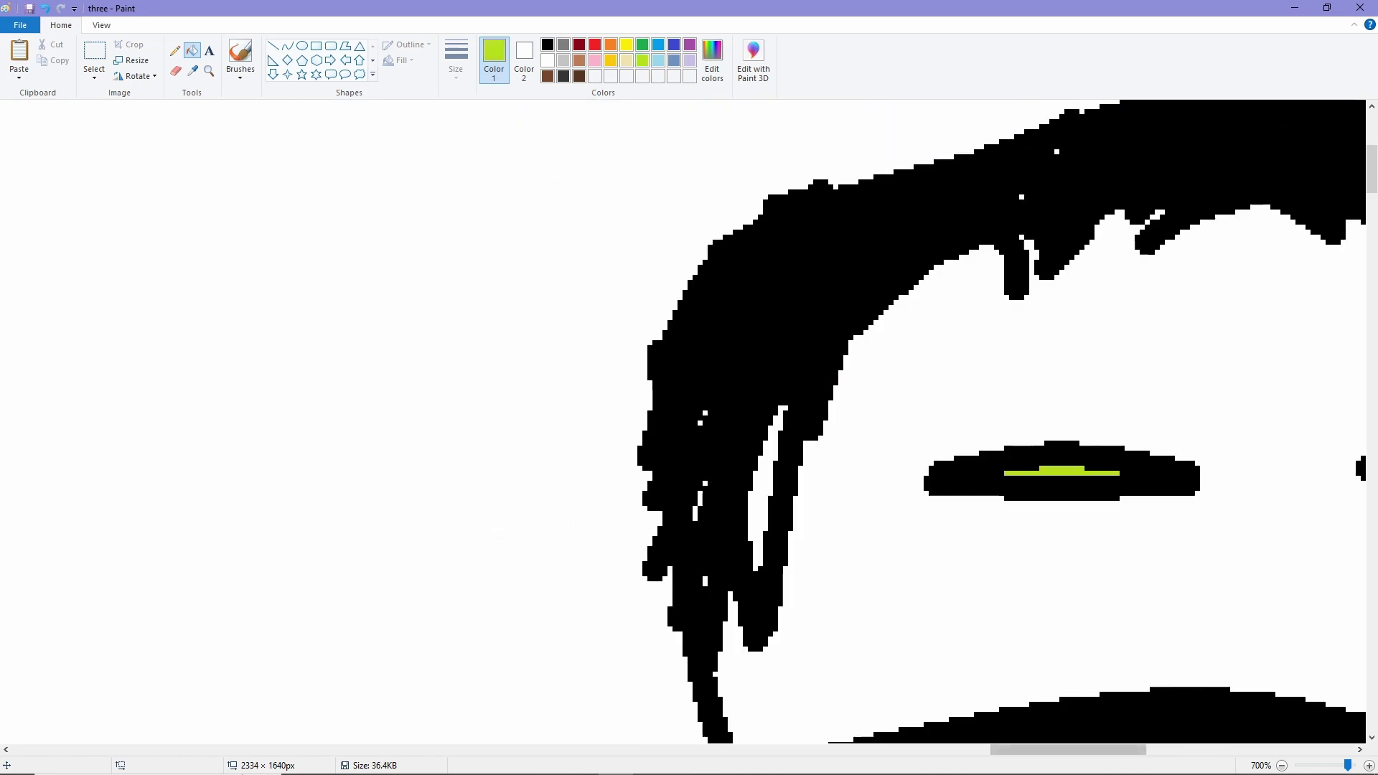
pyautogui.hscroll(5, 689, 423)
pyautogui.hscroll(-5, 689, 423)
pyautogui.scroll(1, 689, 423)
pyautogui.hscroll(2, 690, 423)
pyautogui.click(548, 44)
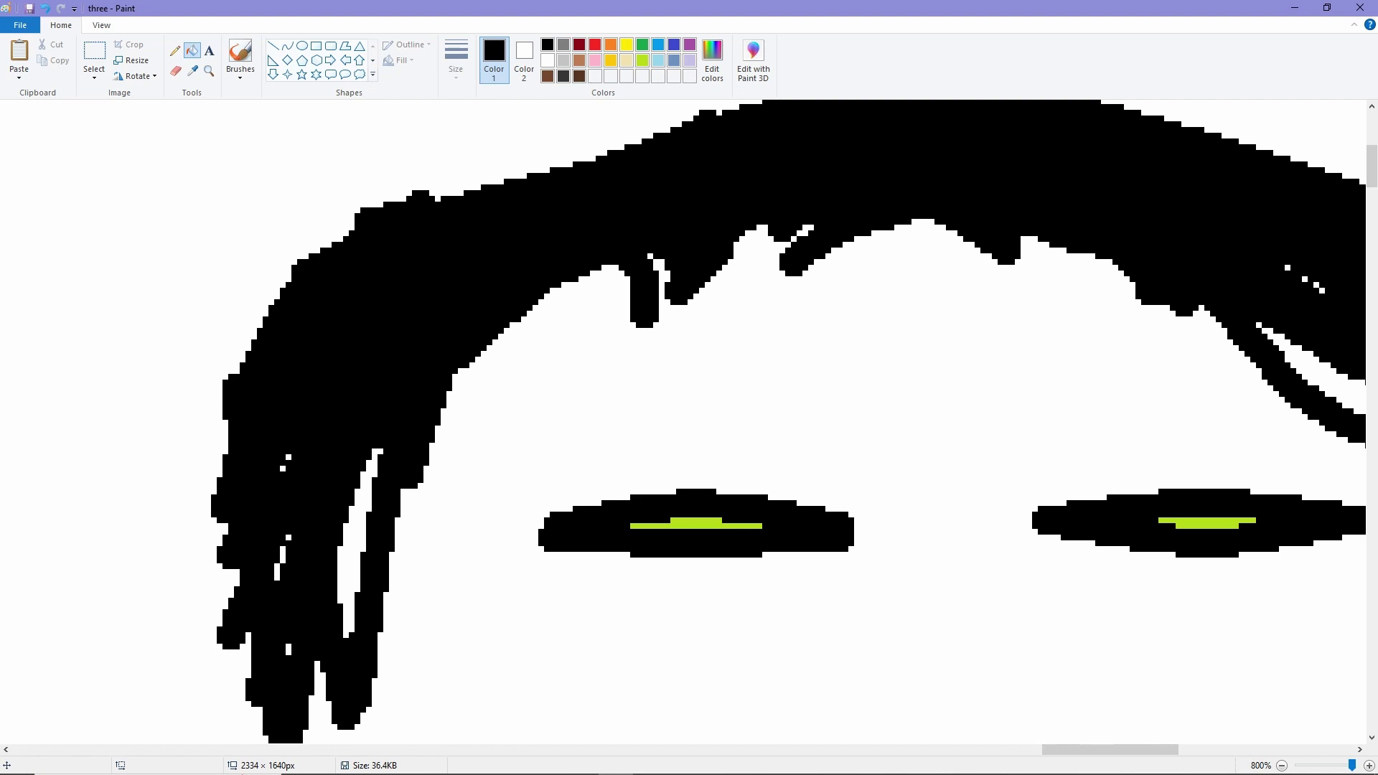
pyautogui.click(240, 55)
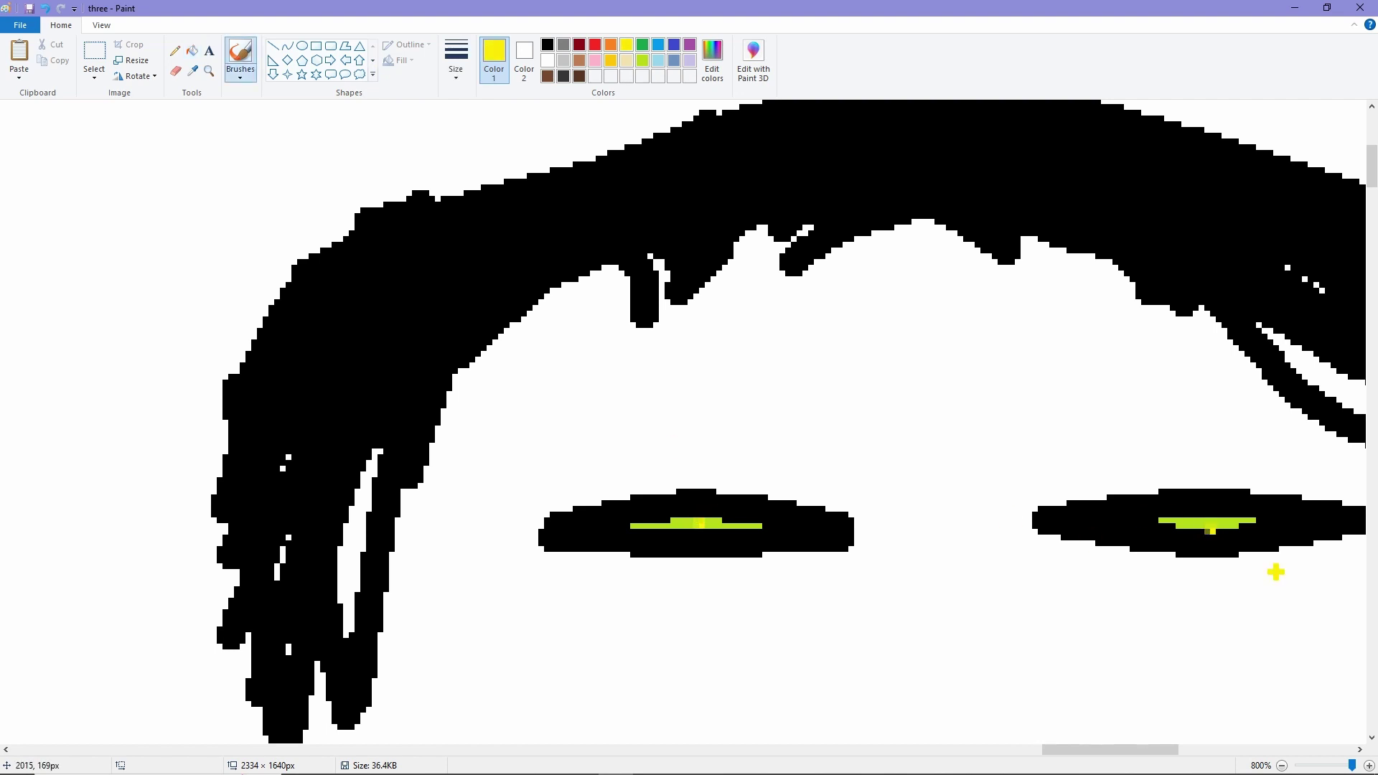
pyautogui.scroll(-8, 1190, 445)
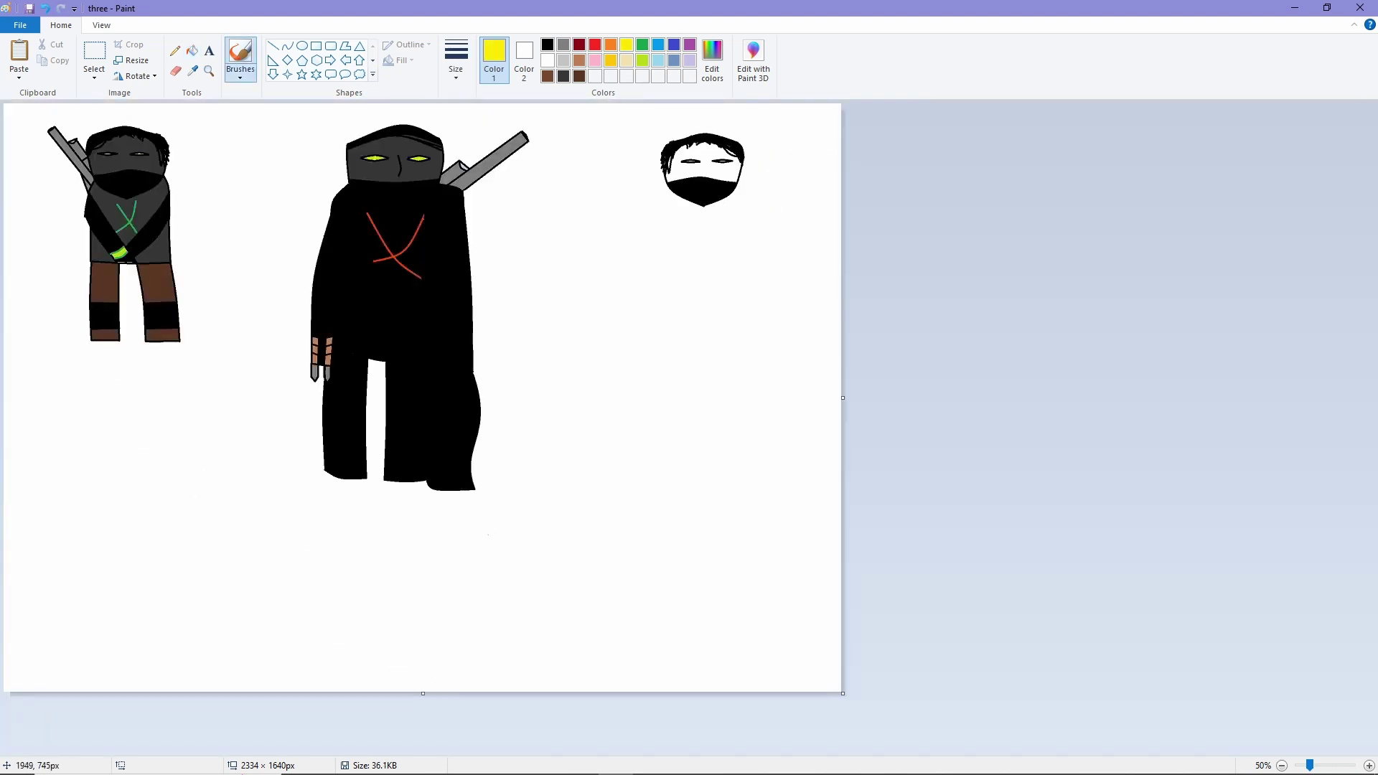
# Step: Draw a black torso side about 6 by 196 px downward from the left edge of the flipped head's mask
pyautogui.scroll(4, 1232, 682)
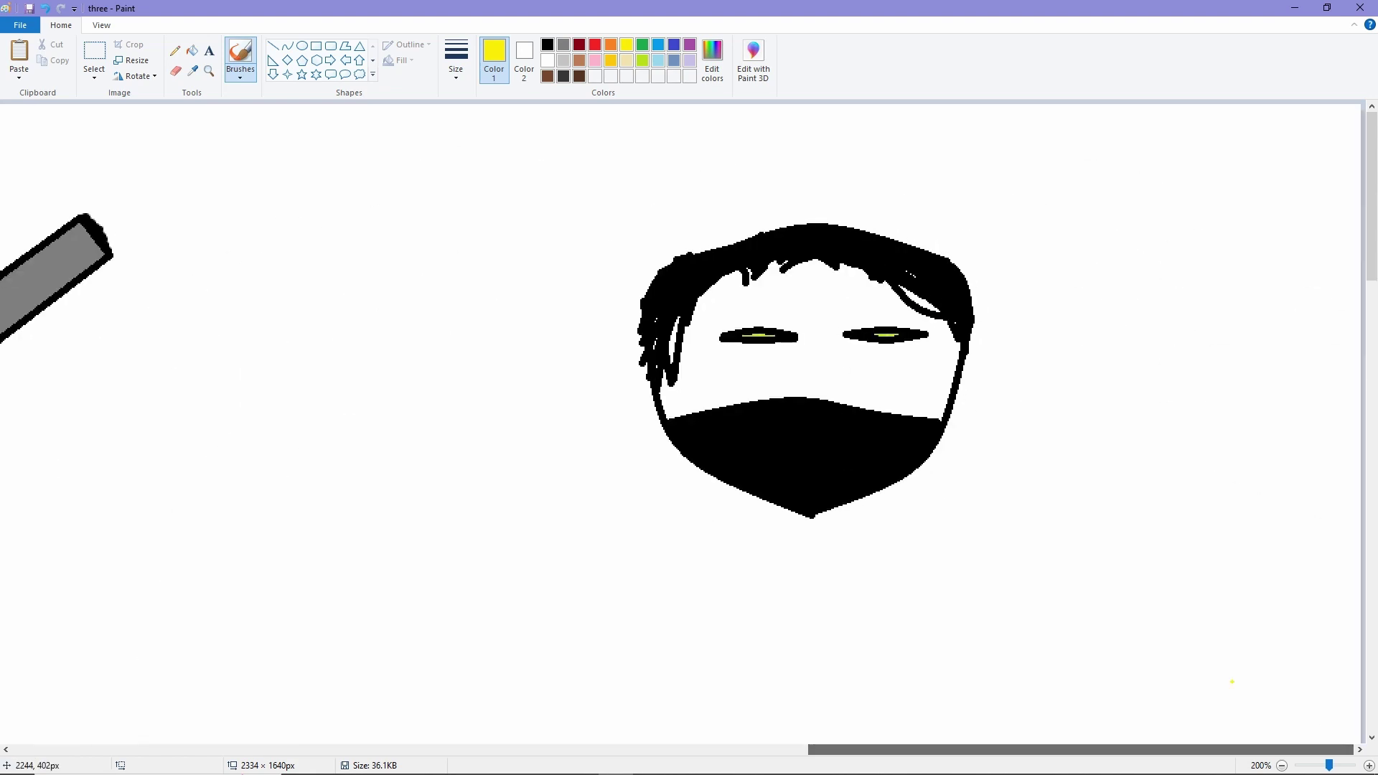
pyautogui.scroll(1, 1232, 681)
pyautogui.scroll(-2, 1232, 682)
pyautogui.click(287, 45)
pyautogui.click(547, 45)
pyautogui.scroll(-1, 682, 338)
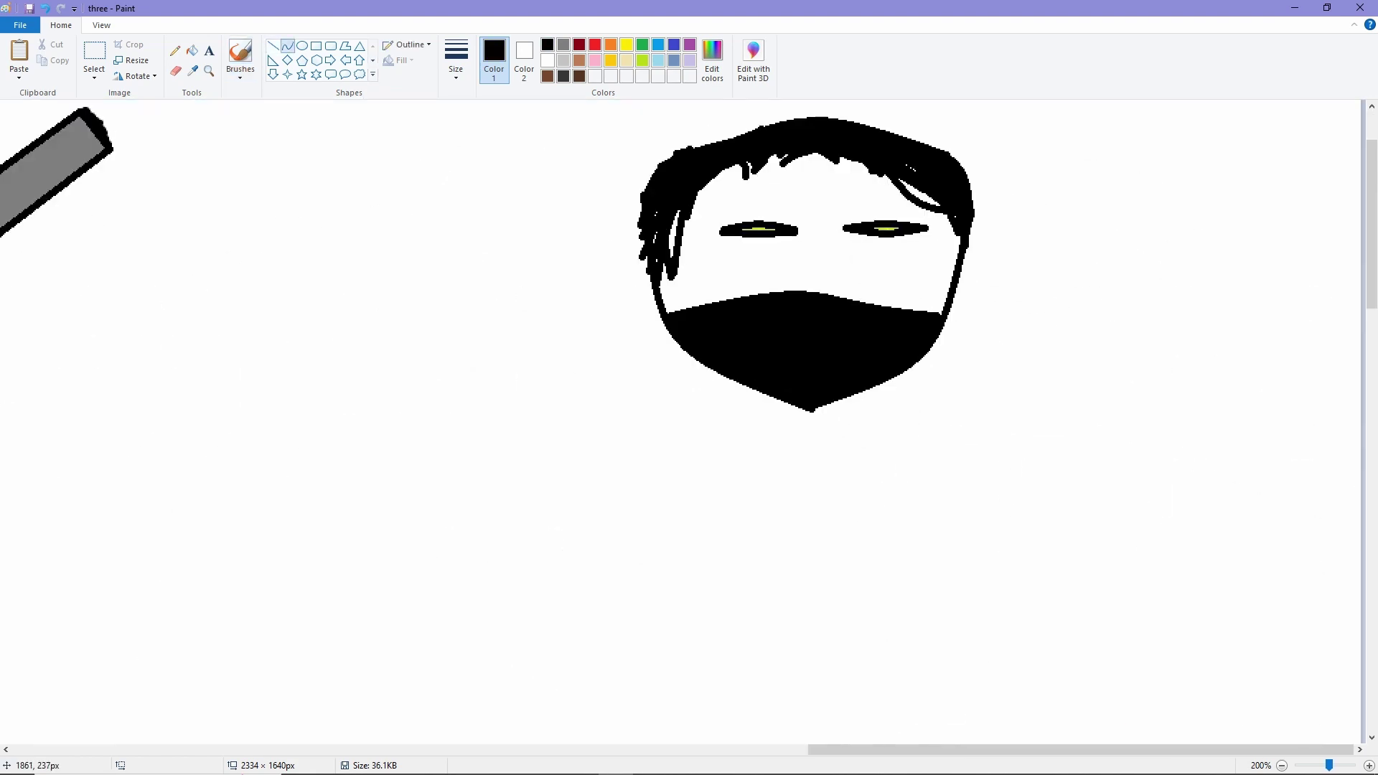
pyautogui.moveTo(669, 329); pyautogui.dragTo(676, 617)
pyautogui.scroll(-2, 682, 431)
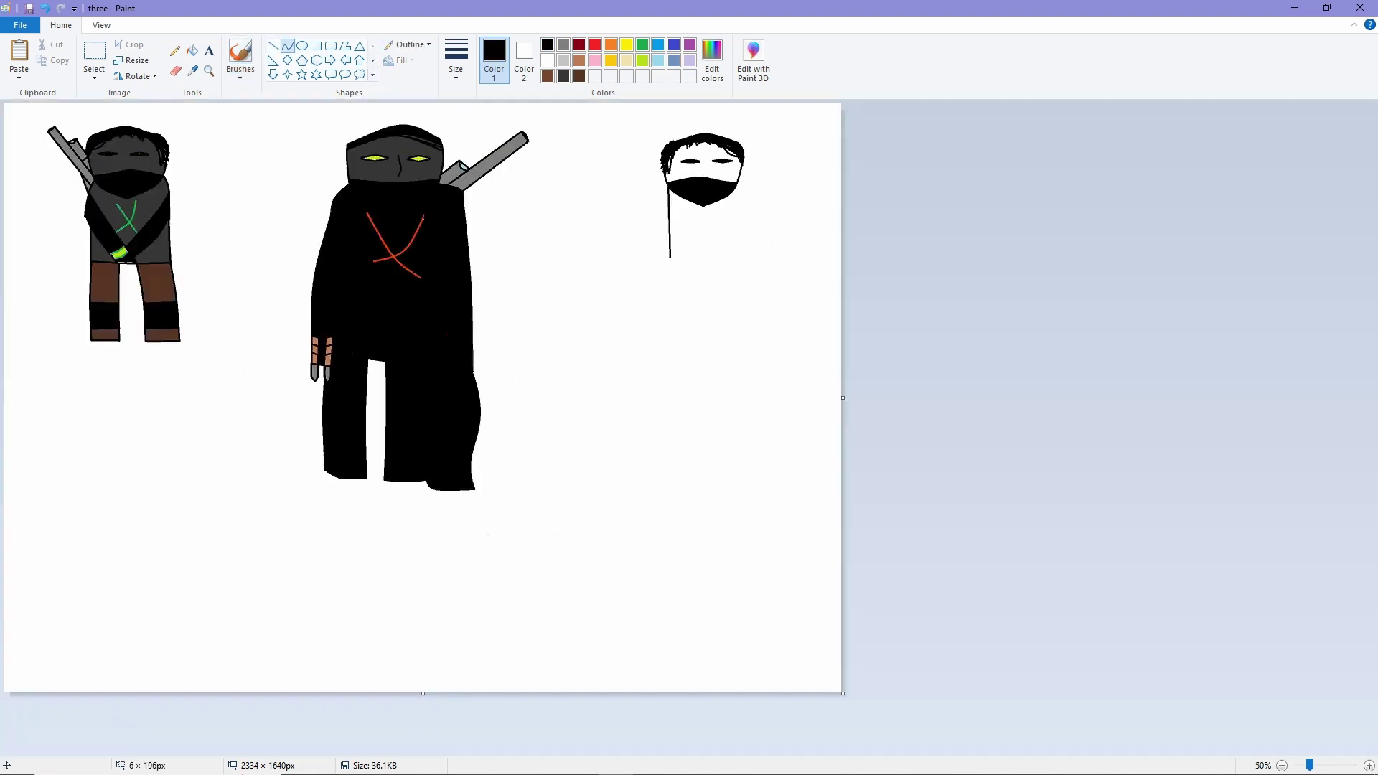
# Step: Draw the torso's right side about 7 by 223 px and close the torso's lower edge with a black curve about 194 by 15 px
pyautogui.scroll(4, 764, 201)
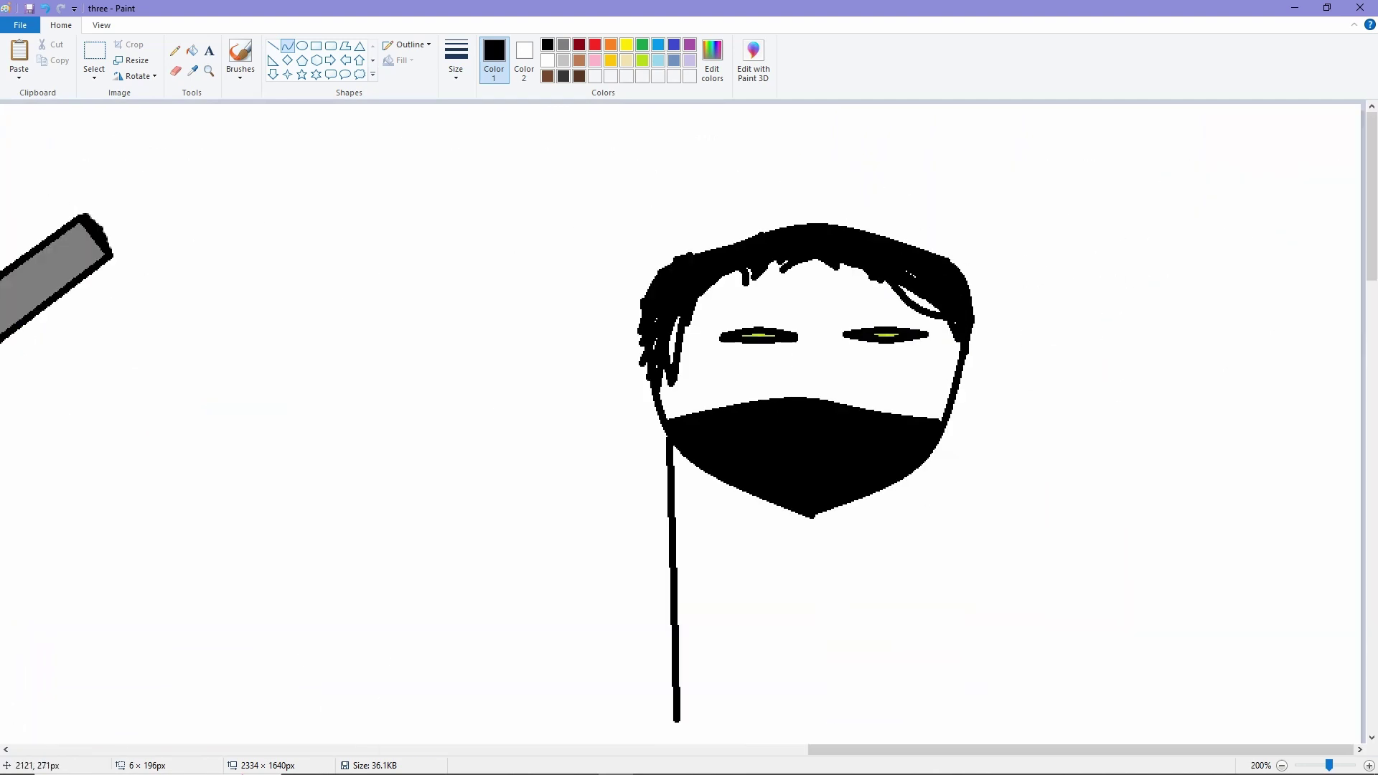
pyautogui.scroll(1, 934, 424)
pyautogui.scroll(-3, 944, 422)
pyautogui.moveTo(944, 422); pyautogui.dragTo(954, 745)
pyautogui.scroll(-2, 948, 486)
pyautogui.moveTo(949, 503); pyautogui.dragTo(945, 451)
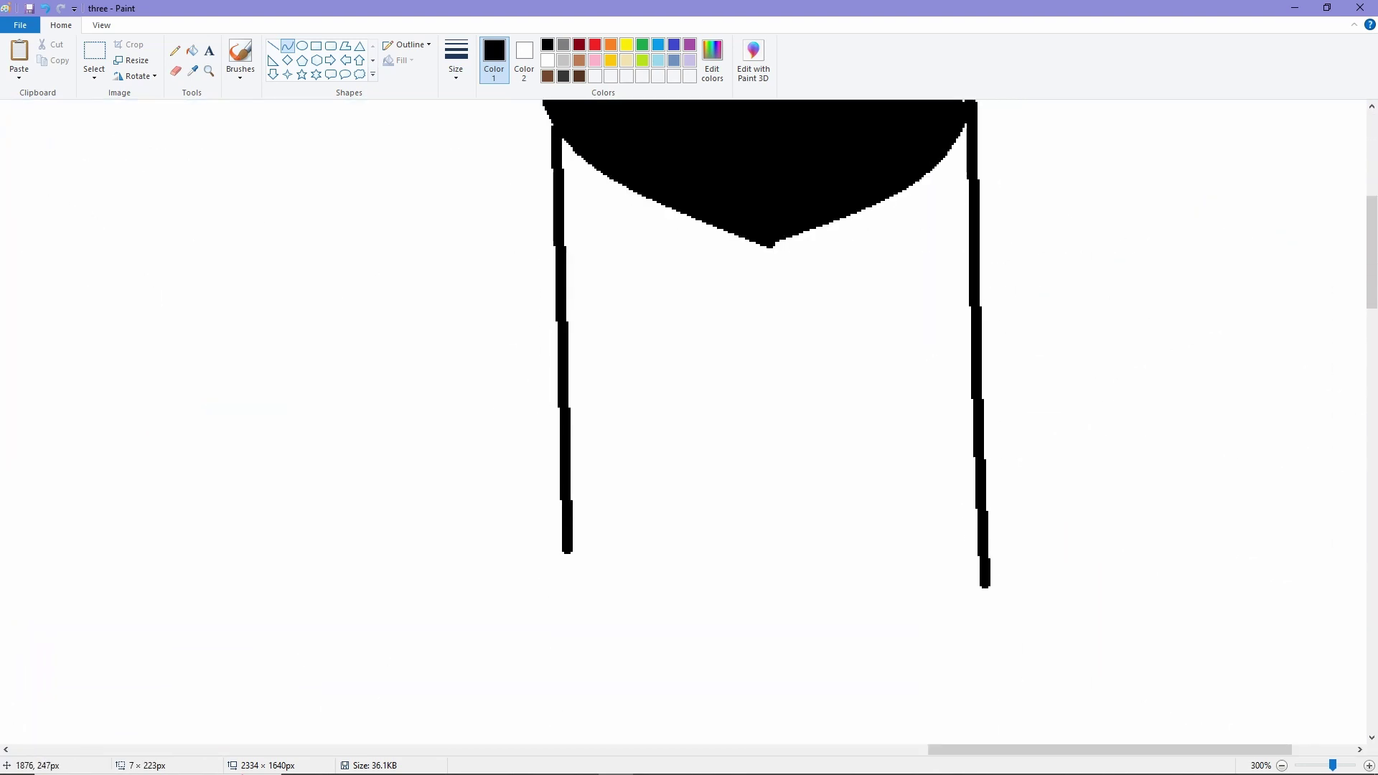
pyautogui.moveTo(567, 551); pyautogui.dragTo(984, 586)
pyautogui.moveTo(775, 571); pyautogui.dragTo(775, 579)
pyautogui.scroll(-1, 854, 431)
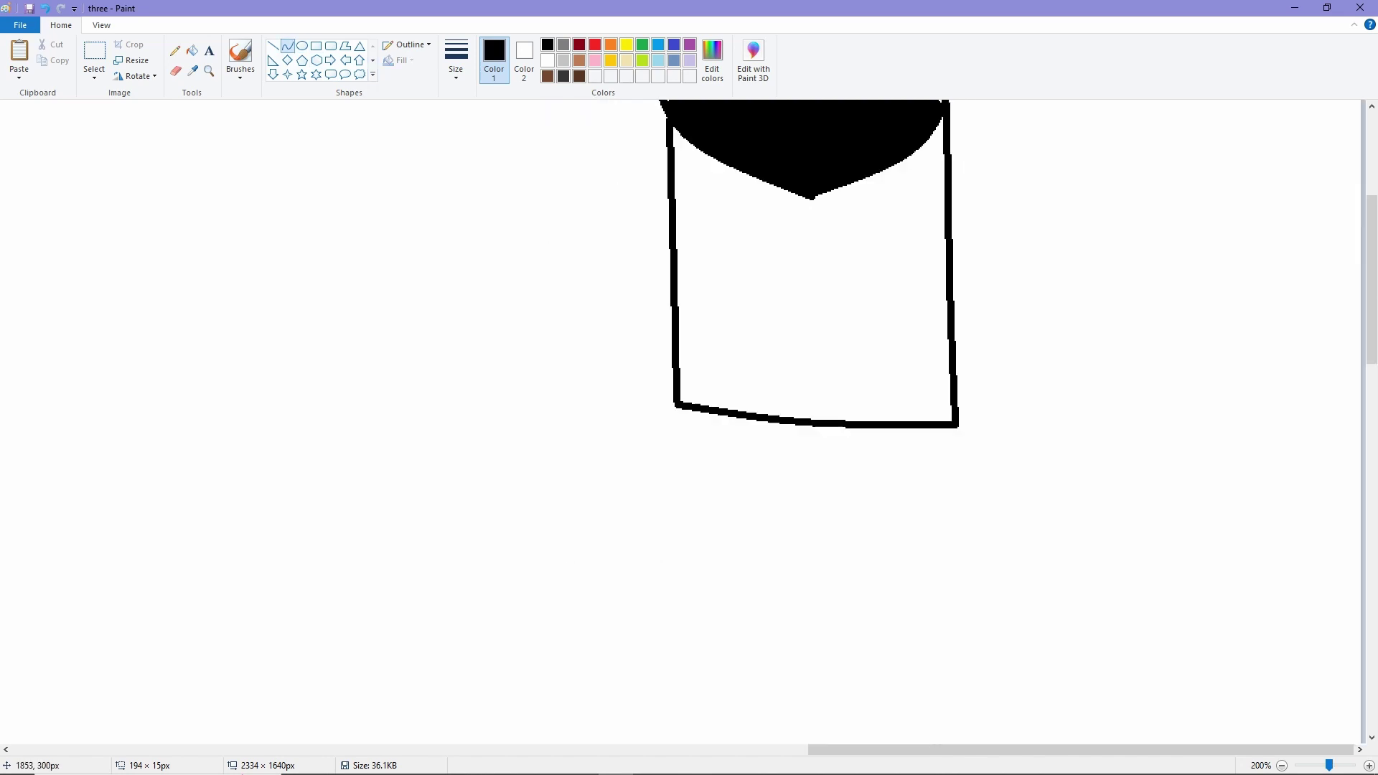
# Step: Outline the new figure's left leg below the torso with two slightly curved black sides and a flat foot line
pyautogui.scroll(1, 854, 431)
pyautogui.scroll(-1, 689, 424)
pyautogui.scroll(1, 448, 237)
pyautogui.moveTo(448, 237)
pyautogui.mouseDown()
pyautogui.moveTo(451, 619)
pyautogui.moveTo(554, 622)
pyautogui.moveTo(523, 314)
pyautogui.moveTo(558, 255)
pyautogui.mouseUp()
pyautogui.moveTo(558, 431); pyautogui.dragTo(552, 437)
# Step: Try a wide right leg with an inner edge about 20 by 163 px, undoing its outer edge and erasing part of its foot line
pyautogui.moveTo(679, 271)
pyautogui.mouseDown()
pyautogui.moveTo(722, 603)
pyautogui.moveTo(705, 444)
pyautogui.mouseUp()
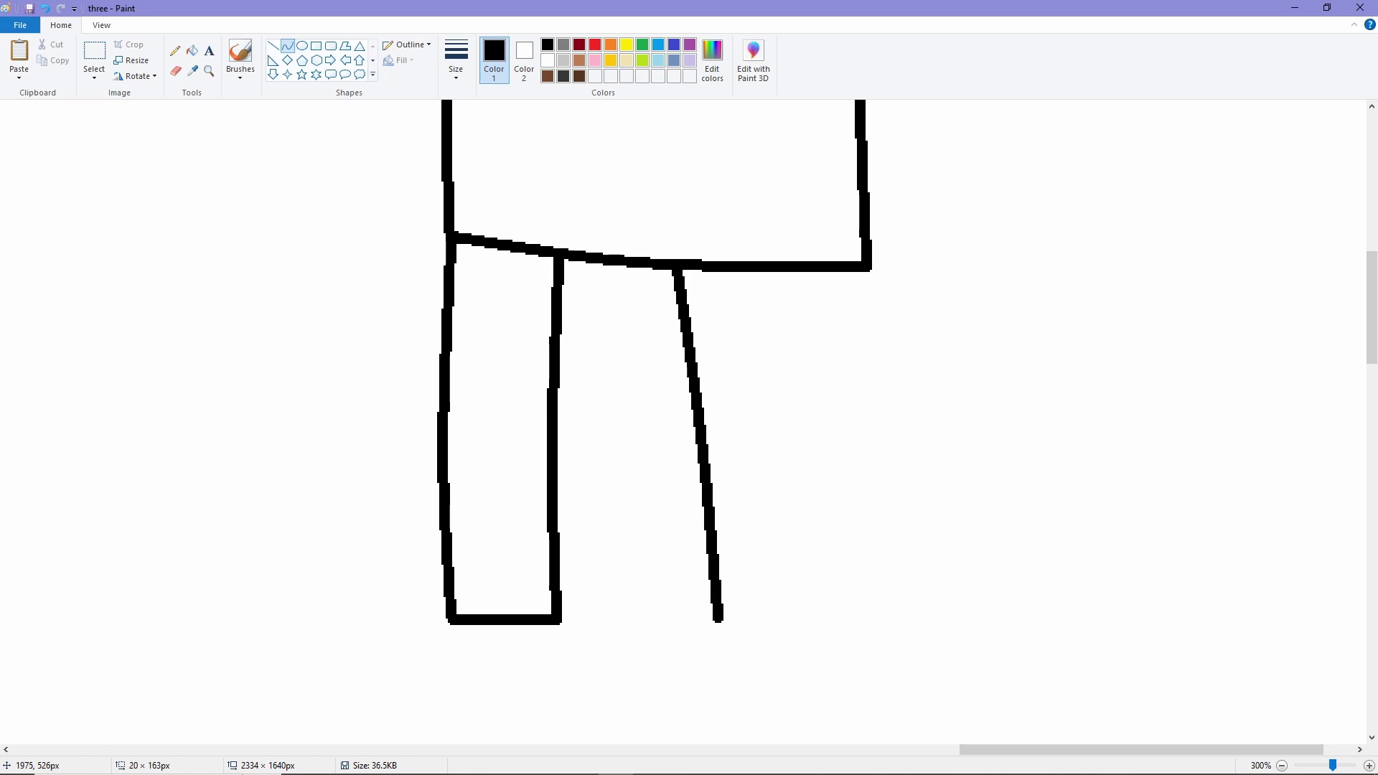
pyautogui.moveTo(718, 619); pyautogui.dragTo(910, 619)
pyautogui.moveTo(869, 267); pyautogui.dragTo(910, 618)
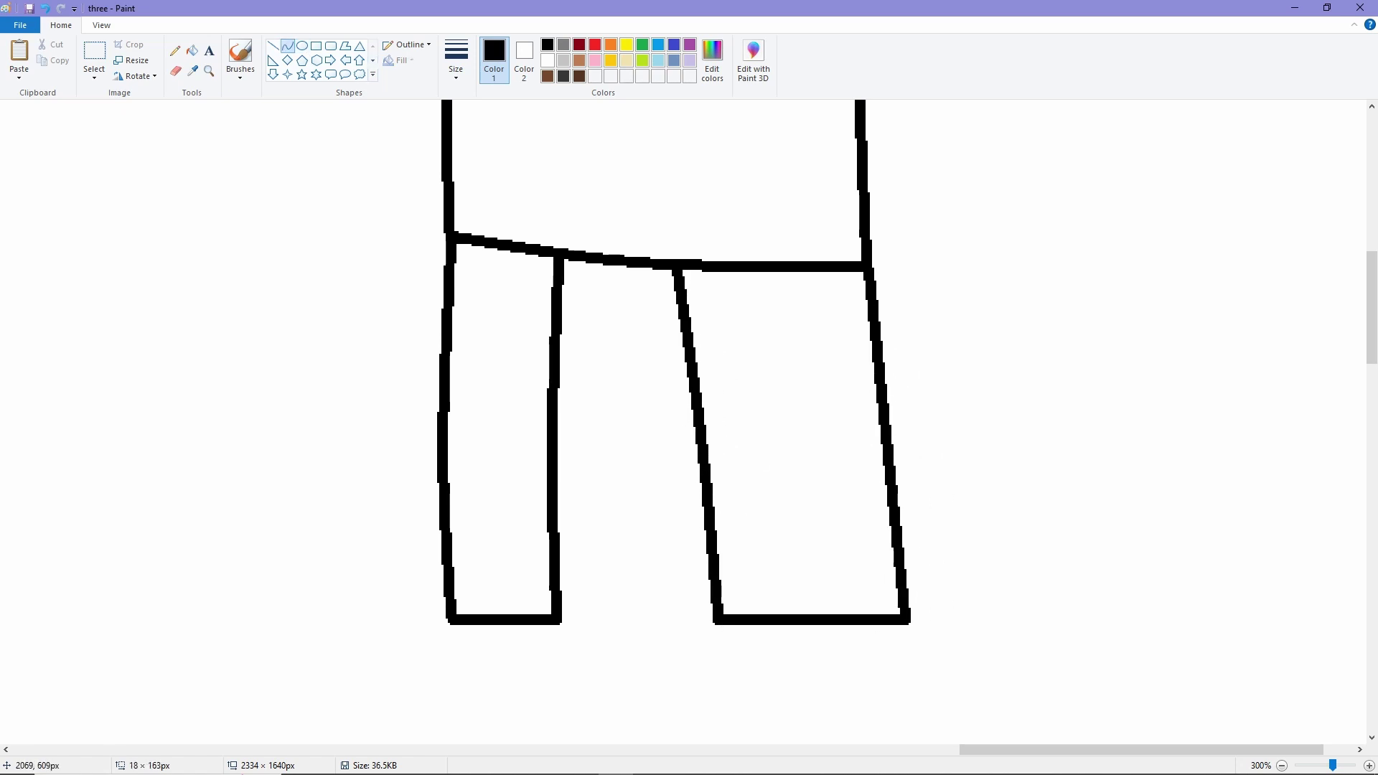
pyautogui.moveTo(890, 442)
pyautogui.mouseDown()
pyautogui.moveTo(917, 460)
pyautogui.moveTo(941, 431)
pyautogui.mouseUp()
pyautogui.hotkey('ctrl', 'z')
pyautogui.click(175, 71)
pyautogui.moveTo(911, 621); pyautogui.dragTo(835, 623)
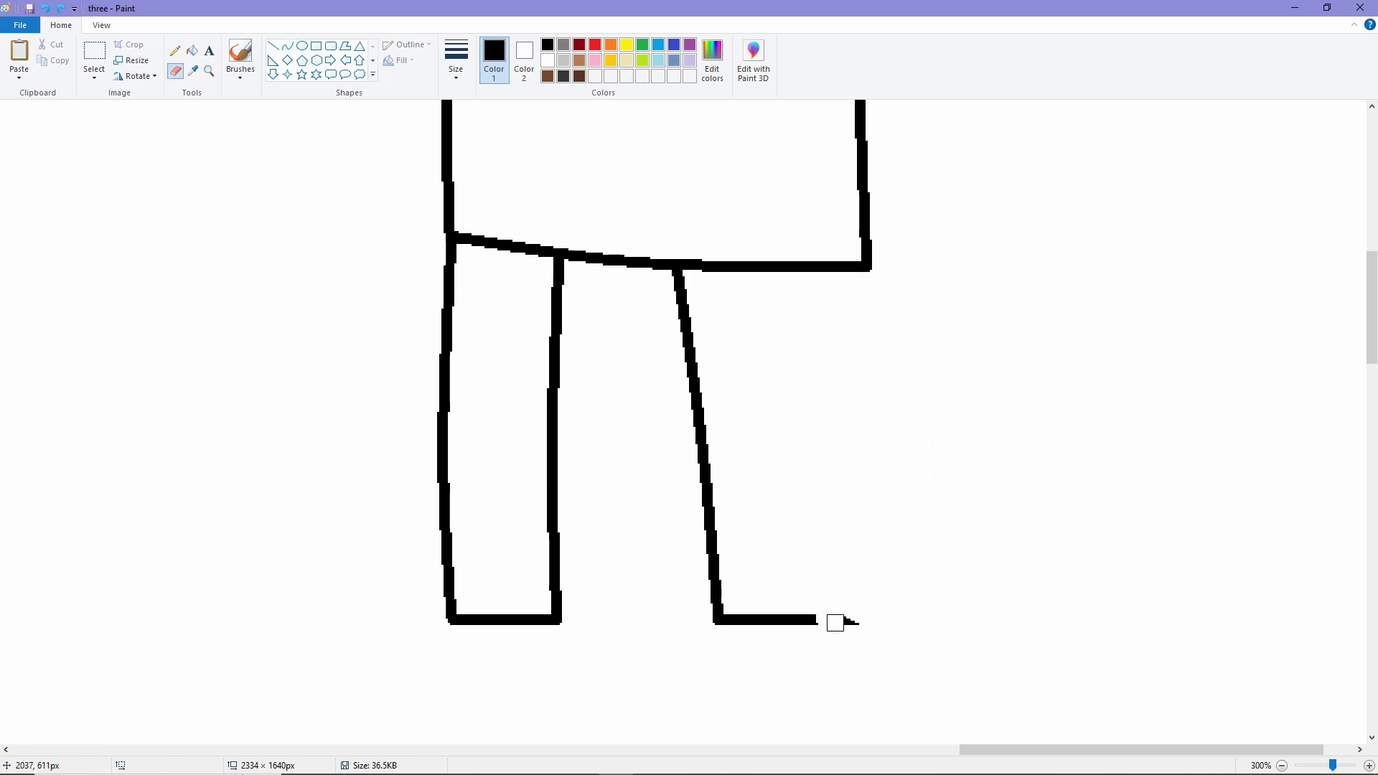
# Step: Draw the right leg's outer edge about 12 by 165 px from the torso's lower corner and bend it outward
pyautogui.click(287, 45)
pyautogui.moveTo(866, 267); pyautogui.dragTo(893, 602)
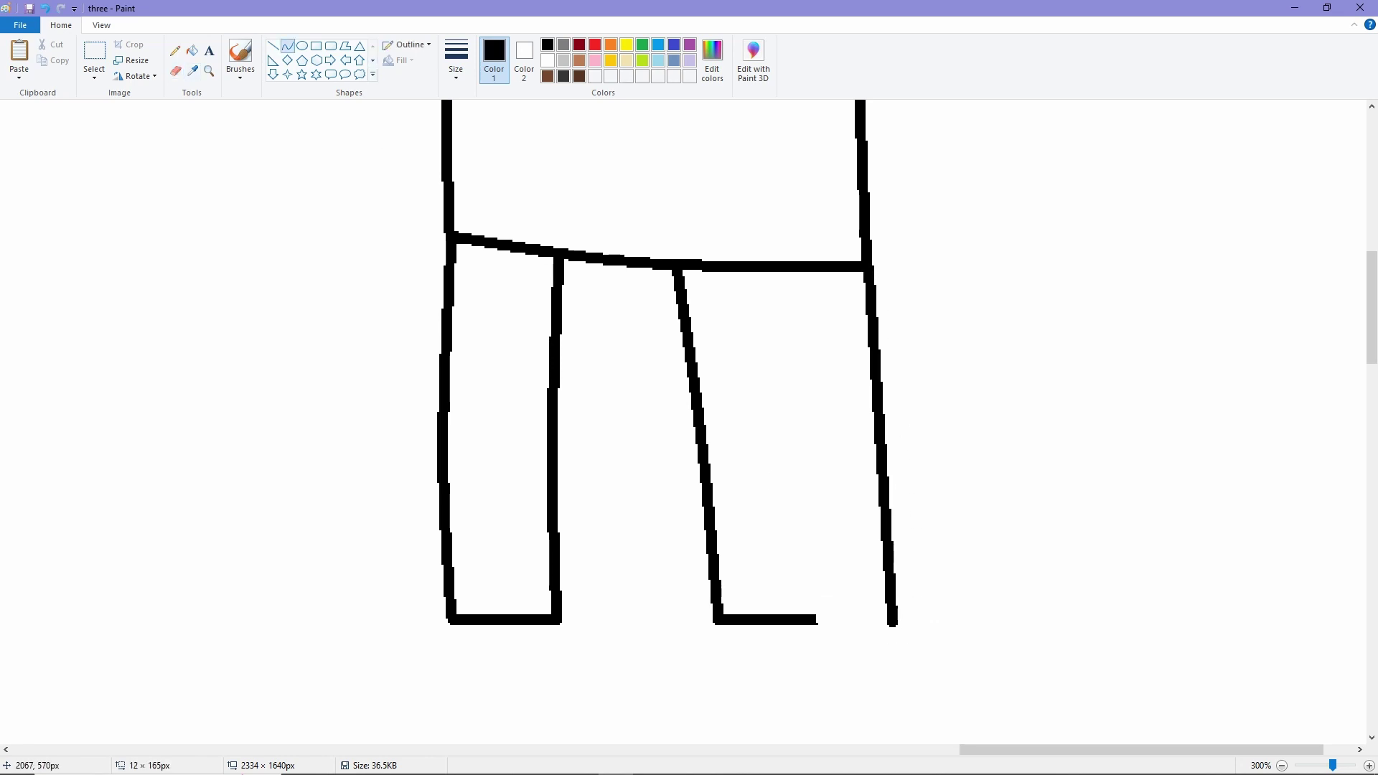
pyautogui.moveTo(880, 445); pyautogui.dragTo(903, 441)
# Step: Erase the right leg's old inner edge and foot, redraw the edge farther out about 12 by 164 px, and close the foot with a 56 by 5 px curve
pyautogui.click(175, 71)
pyautogui.moveTo(811, 622)
pyautogui.mouseDown()
pyautogui.moveTo(794, 622)
pyautogui.moveTo(683, 486)
pyautogui.moveTo(679, 288)
pyautogui.moveTo(751, 636)
pyautogui.moveTo(765, 627)
pyautogui.mouseUp()
pyautogui.click(287, 45)
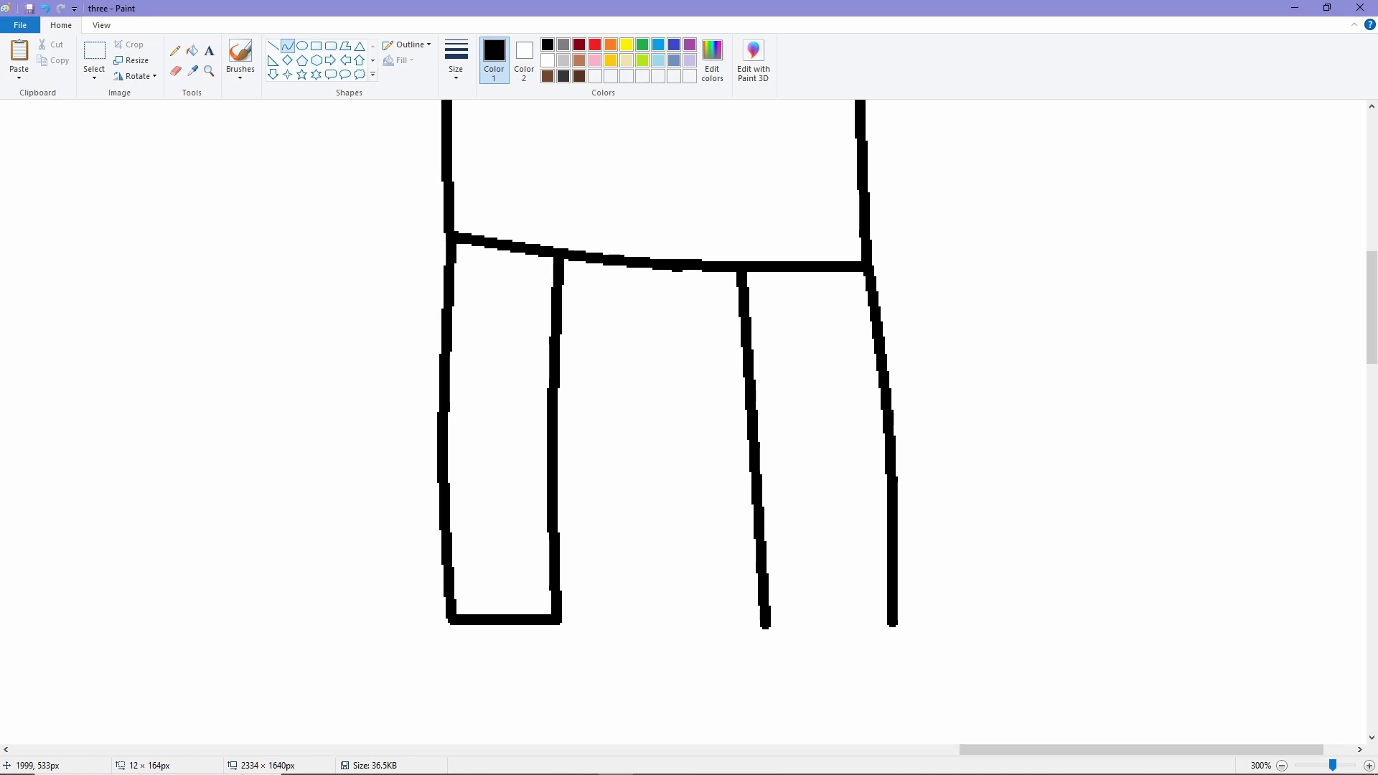
pyautogui.moveTo(754, 445); pyautogui.dragTo(759, 445)
pyautogui.moveTo(893, 626)
pyautogui.mouseDown()
pyautogui.moveTo(765, 624)
pyautogui.moveTo(827, 641)
pyautogui.mouseUp()
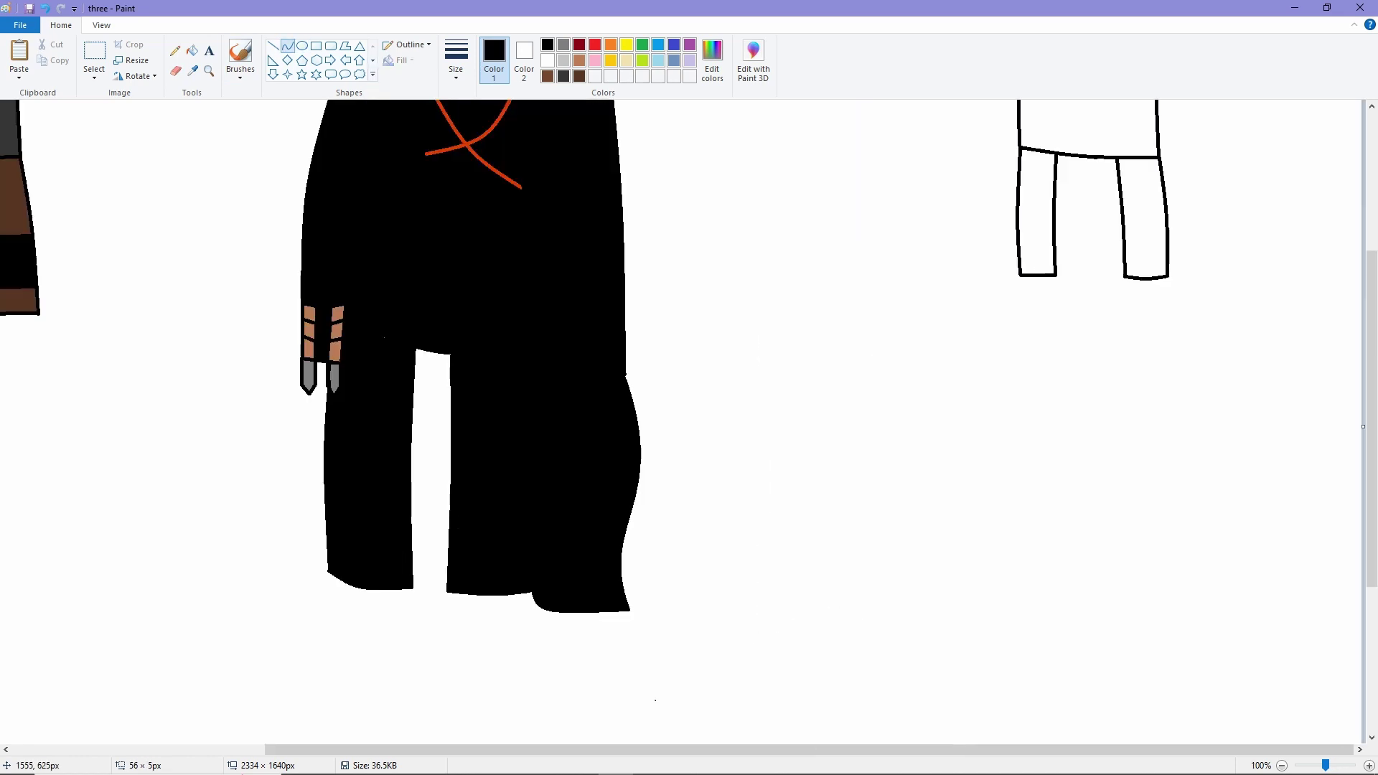
# Step: Examine the new figure's torso and leg proportions against the other two figures
pyautogui.scroll(3, 689, 423)
pyautogui.scroll(1, 689, 423)
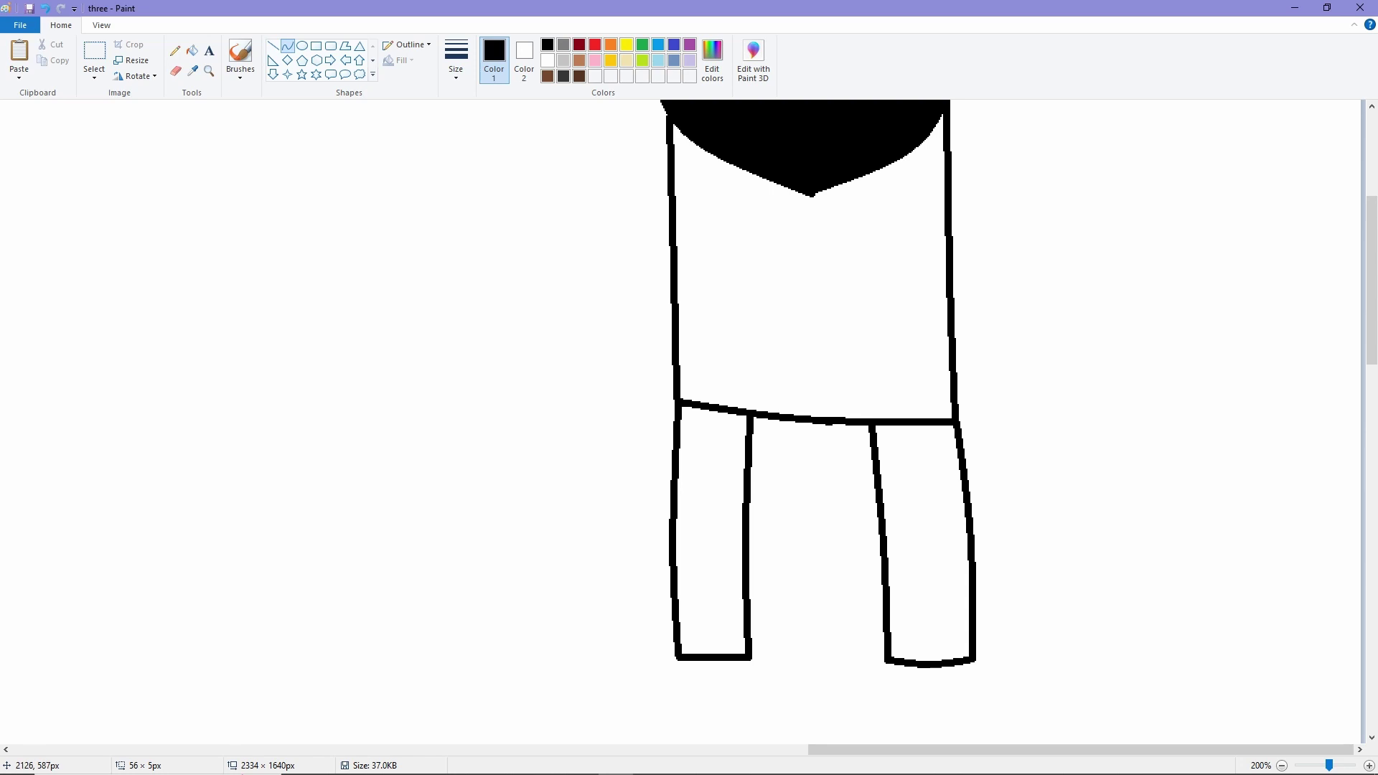
pyautogui.scroll(-2, 689, 423)
pyautogui.scroll(-1, 689, 424)
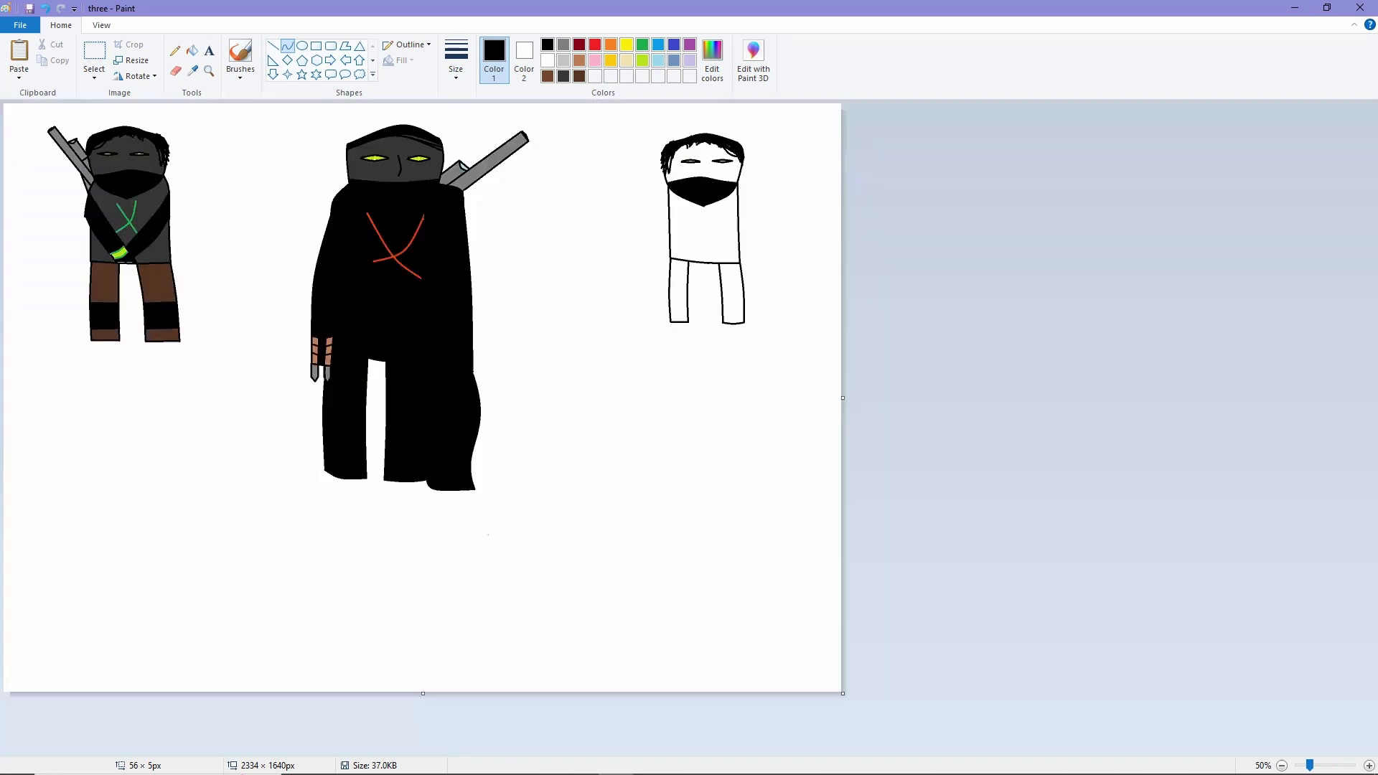
pyautogui.scroll(2, 690, 423)
pyautogui.scroll(-2, 689, 424)
pyautogui.scroll(1, 689, 424)
pyautogui.scroll(-4, 689, 424)
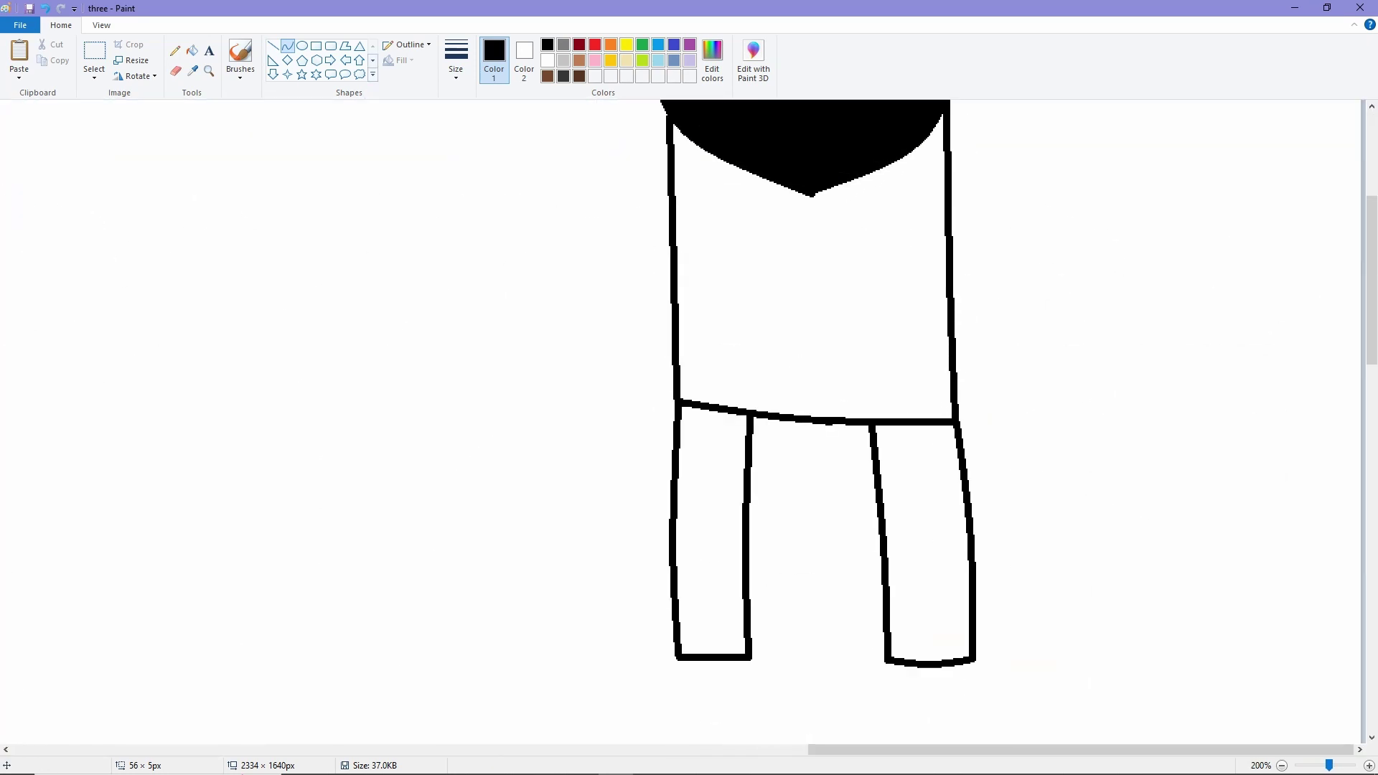
# Step: Erase the left leg's inner edge, redraw it slightly farther inward with a longer foot line, and undo the 86 px crossbar between the legs
pyautogui.click(175, 71)
pyautogui.moveTo(751, 657); pyautogui.dragTo(739, 493)
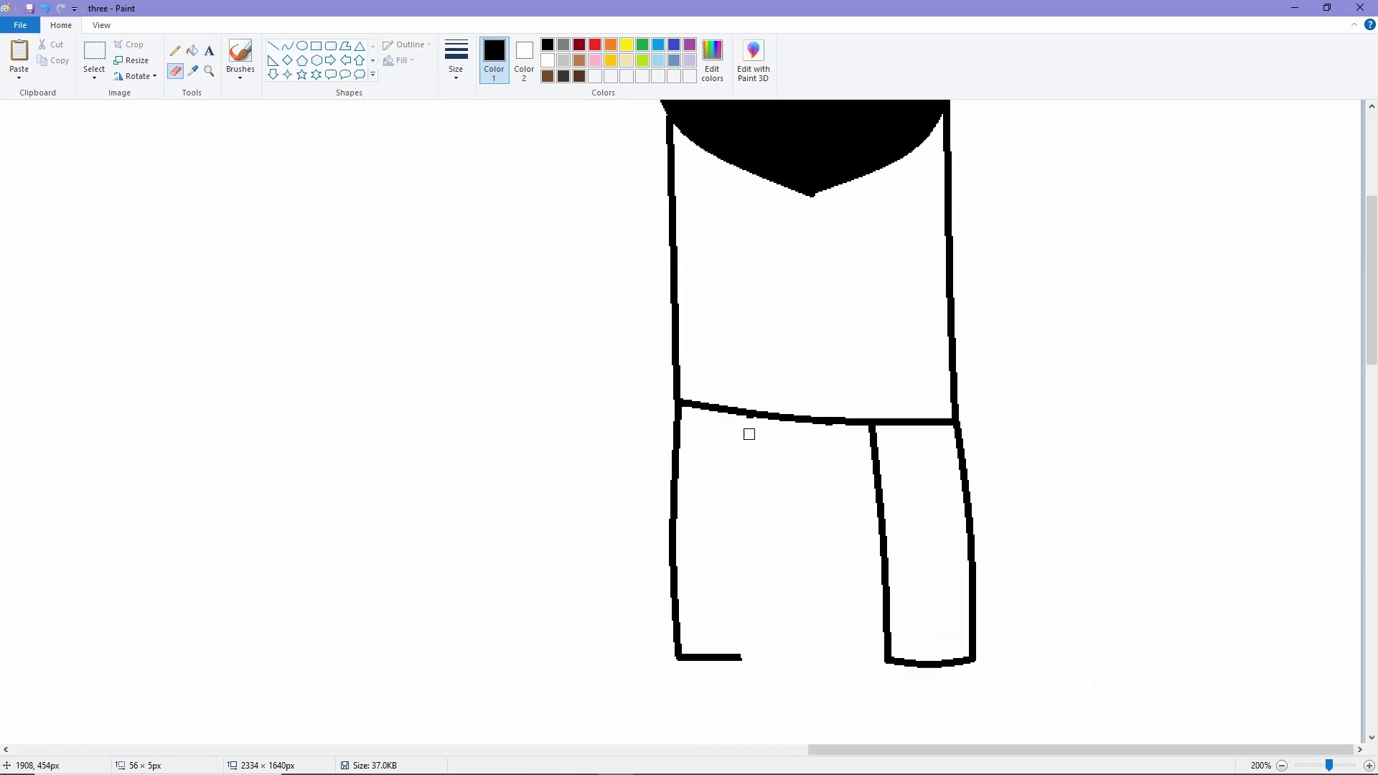
pyautogui.moveTo(758, 659); pyautogui.dragTo(758, 416)
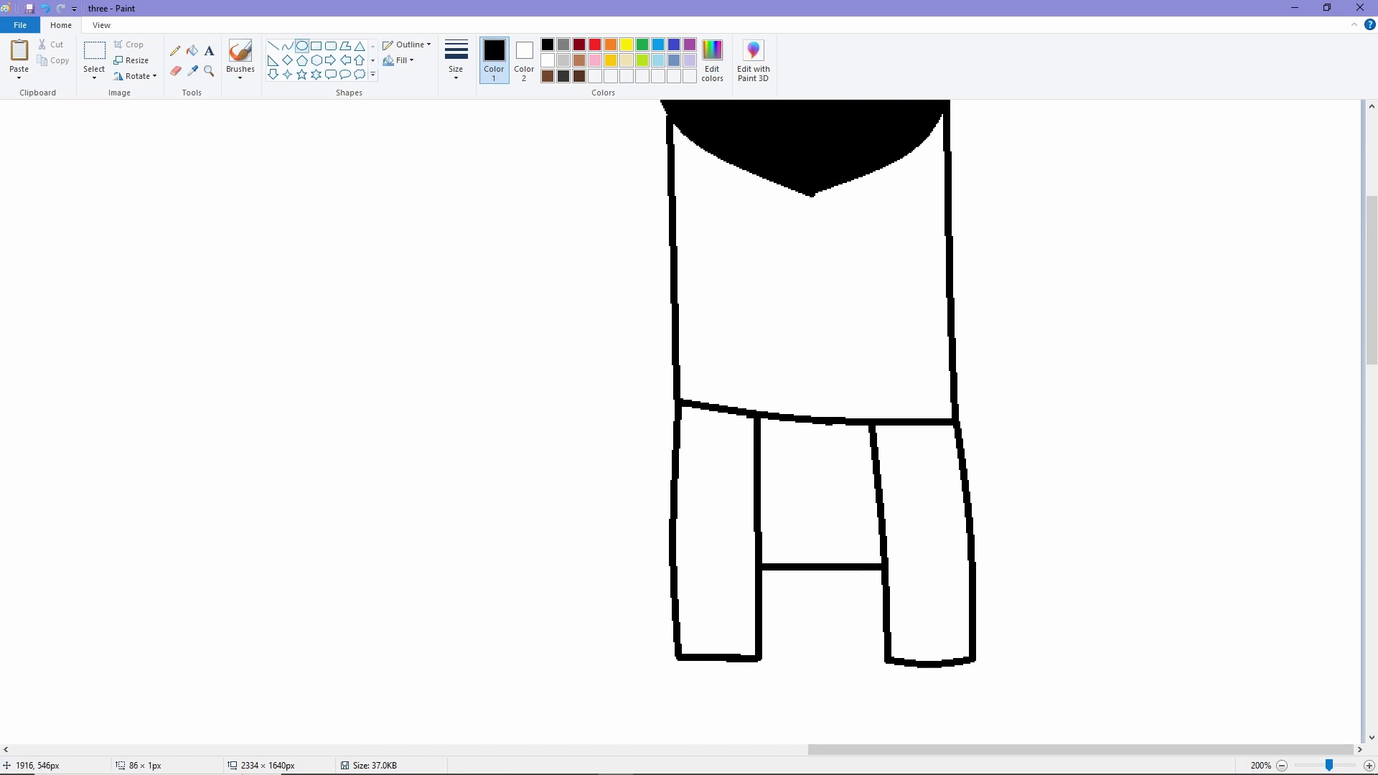
pyautogui.hotkey('ctrl', 'z')
# Step: Erase the crossbar between the new figure's legs and the inner edges of both legs
pyautogui.scroll(-2, 689, 423)
pyautogui.scroll(3, 689, 424)
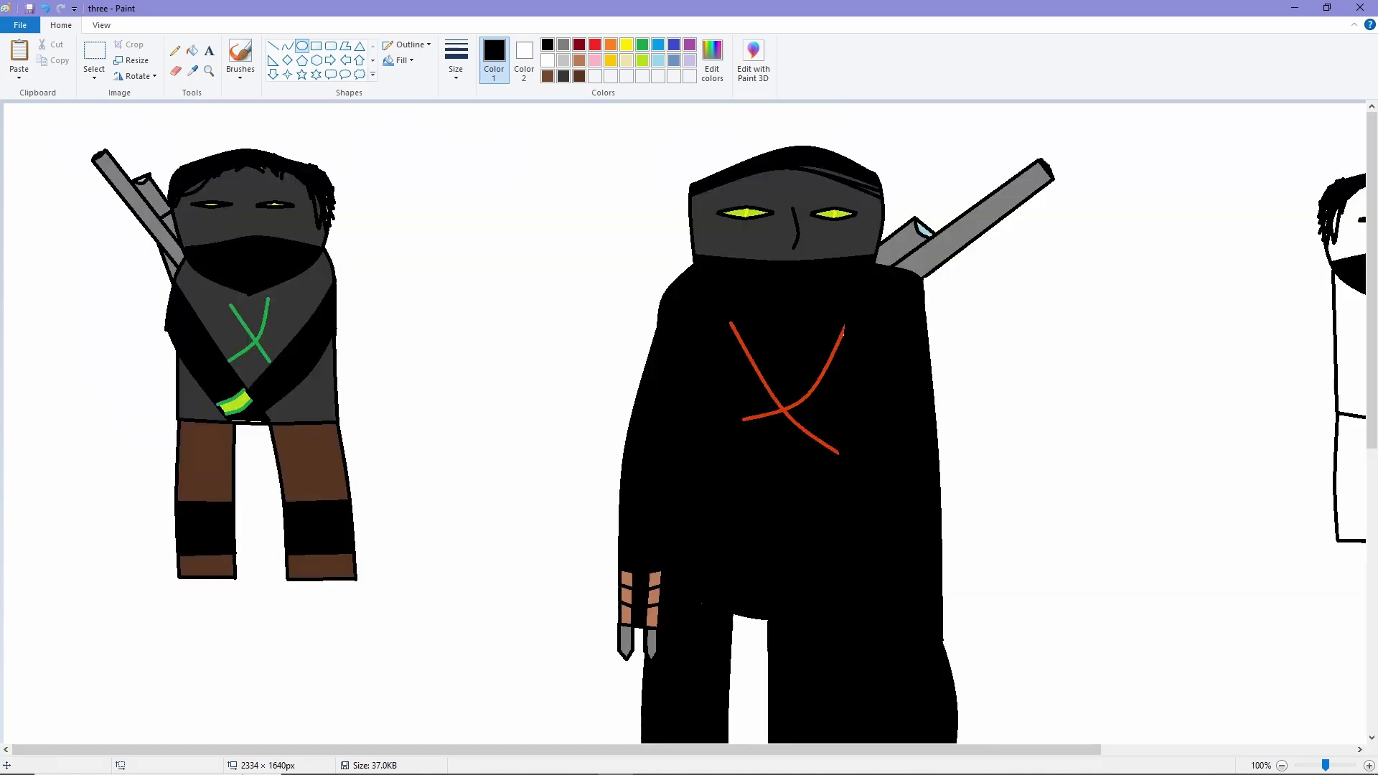
pyautogui.scroll(-10, 690, 424)
pyautogui.hscroll(10, 690, 423)
pyautogui.moveTo(457, 319)
pyautogui.mouseDown()
pyautogui.moveTo(462, 560)
pyautogui.moveTo(467, 361)
pyautogui.mouseUp()
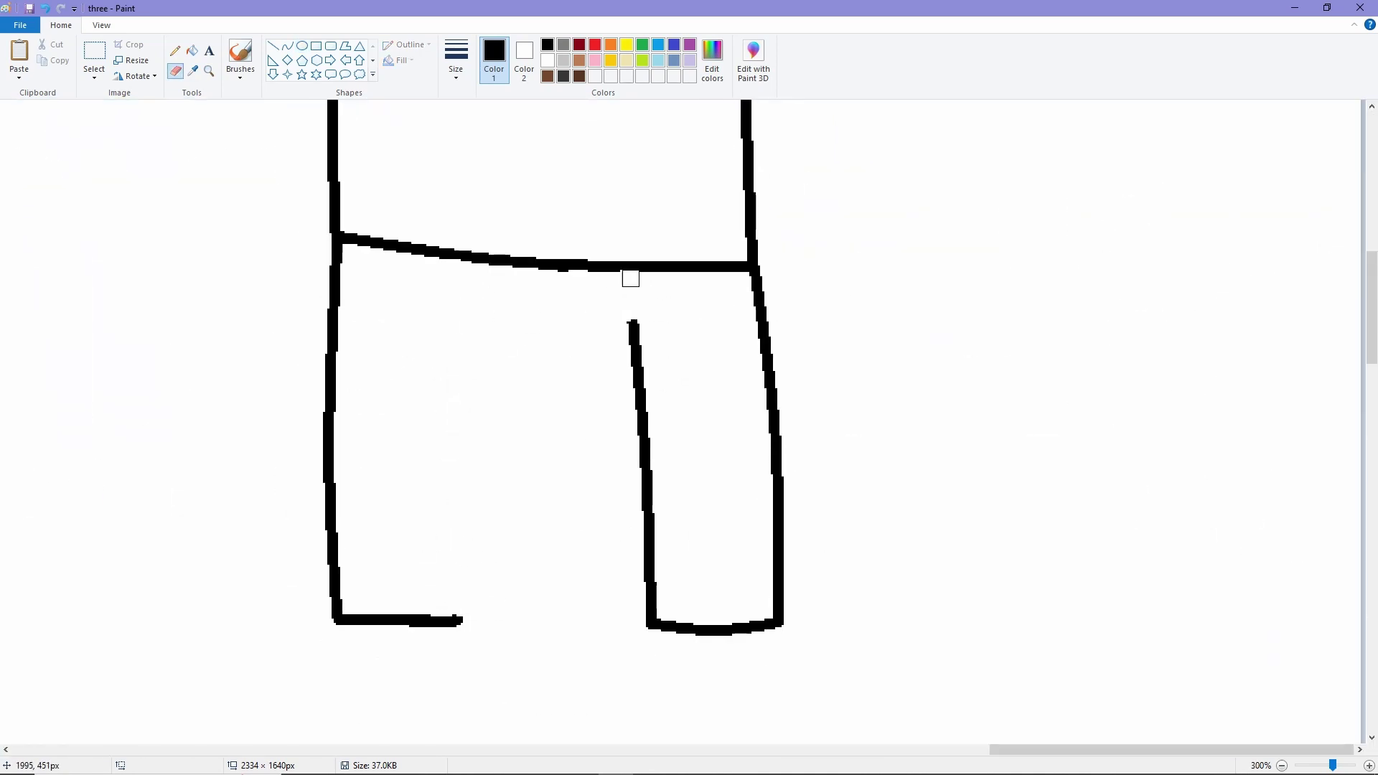
pyautogui.moveTo(631, 279)
pyautogui.mouseDown()
pyautogui.moveTo(623, 356)
pyautogui.moveTo(637, 374)
pyautogui.moveTo(652, 595)
pyautogui.mouseUp()
# Step: Extend the left foot line and redraw the inner leg edges closer together with curves, left about 7 by 168 px and right about 11 by 162 px
pyautogui.click(288, 46)
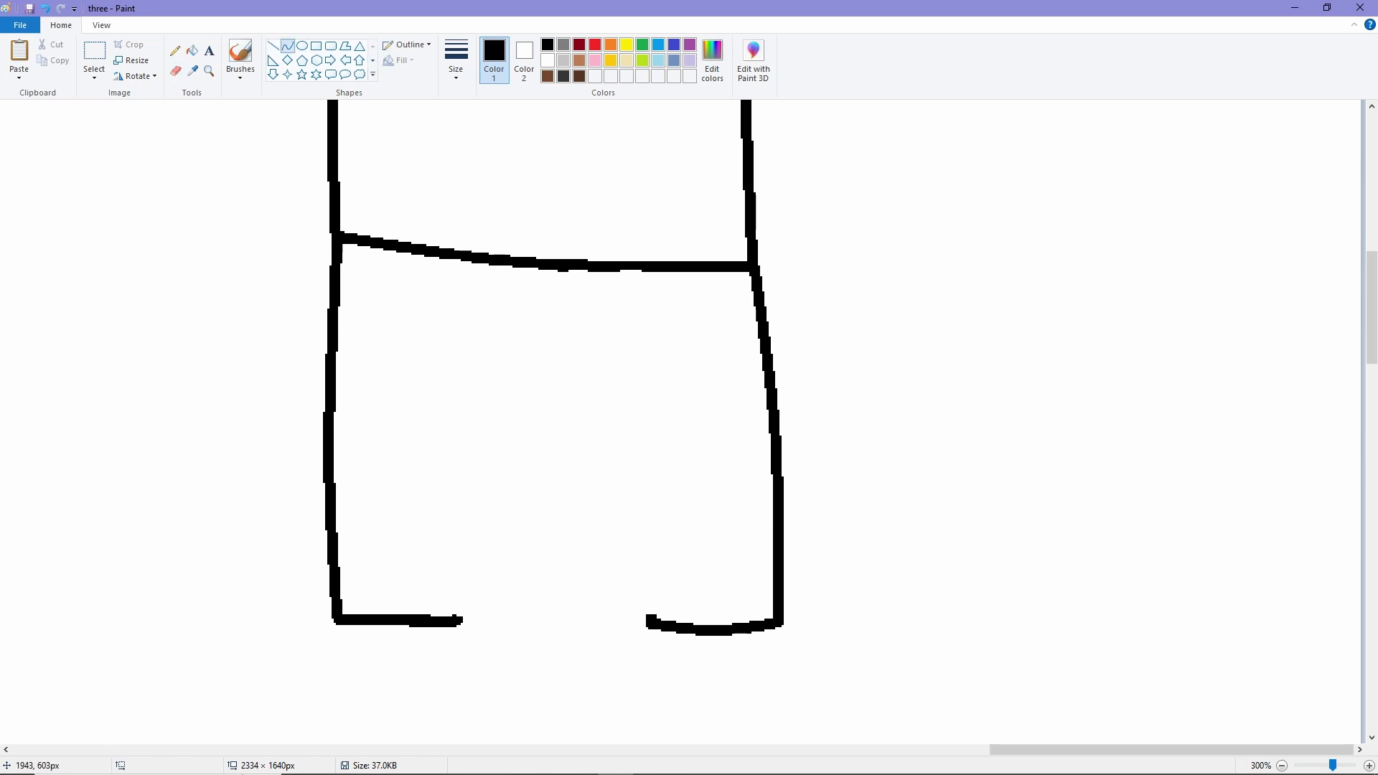
pyautogui.moveTo(506, 624); pyautogui.dragTo(448, 618)
pyautogui.moveTo(500, 265); pyautogui.dragTo(492, 625)
pyautogui.moveTo(495, 459); pyautogui.dragTo(485, 466)
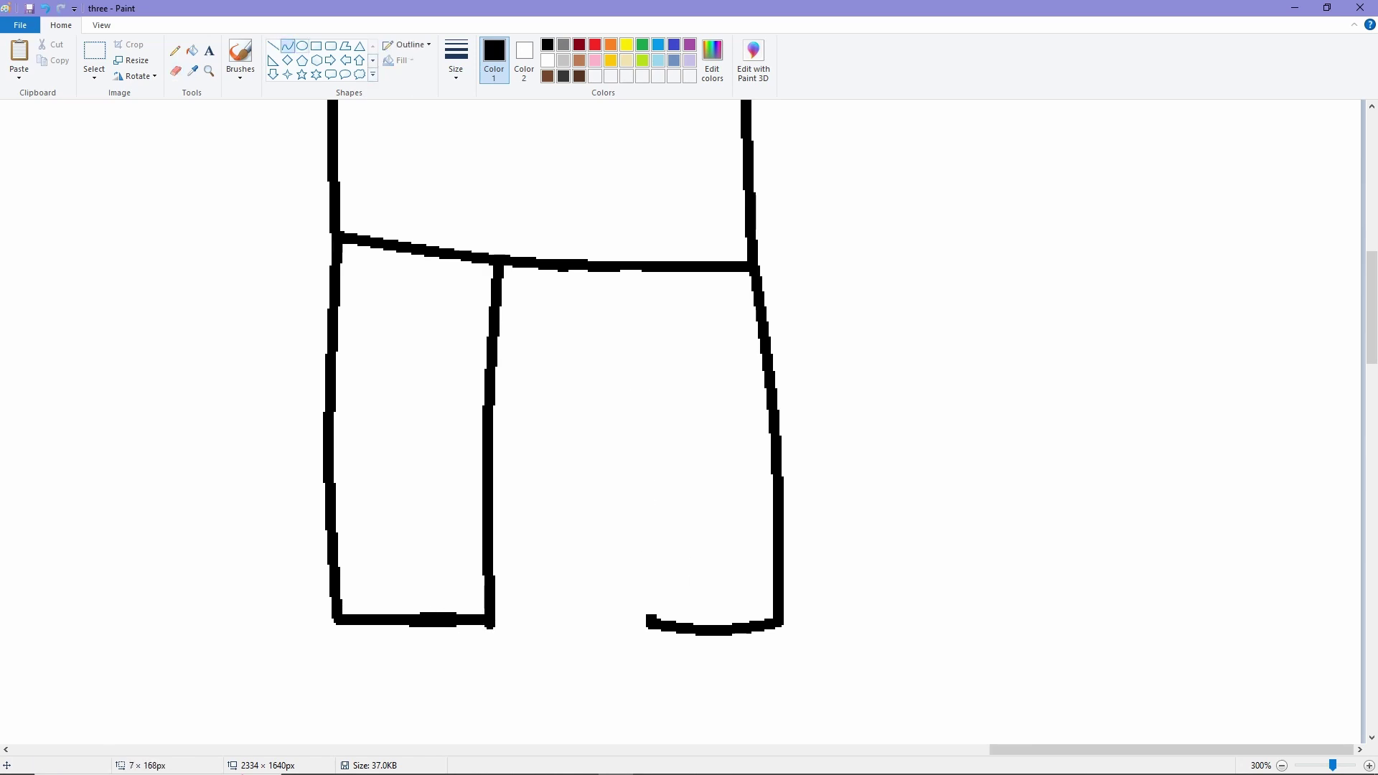
pyautogui.moveTo(630, 614); pyautogui.dragTo(610, 267)
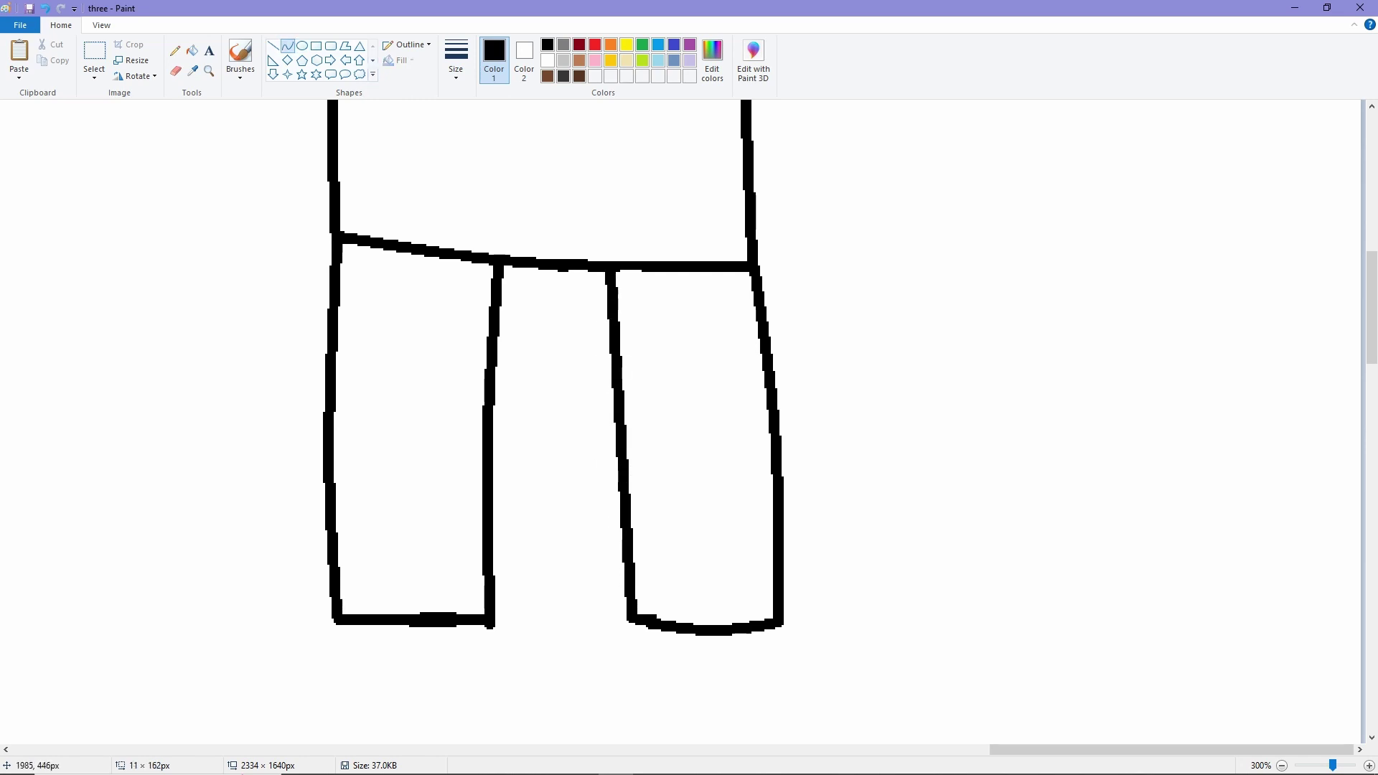
pyautogui.moveTo(622, 439); pyautogui.dragTo(617, 439)
# Step: Fill the new figure's face and the gap in the fringe over its right eye with the custom dark grey
pyautogui.scroll(-3, 469, 268)
pyautogui.scroll(2, 402, 165)
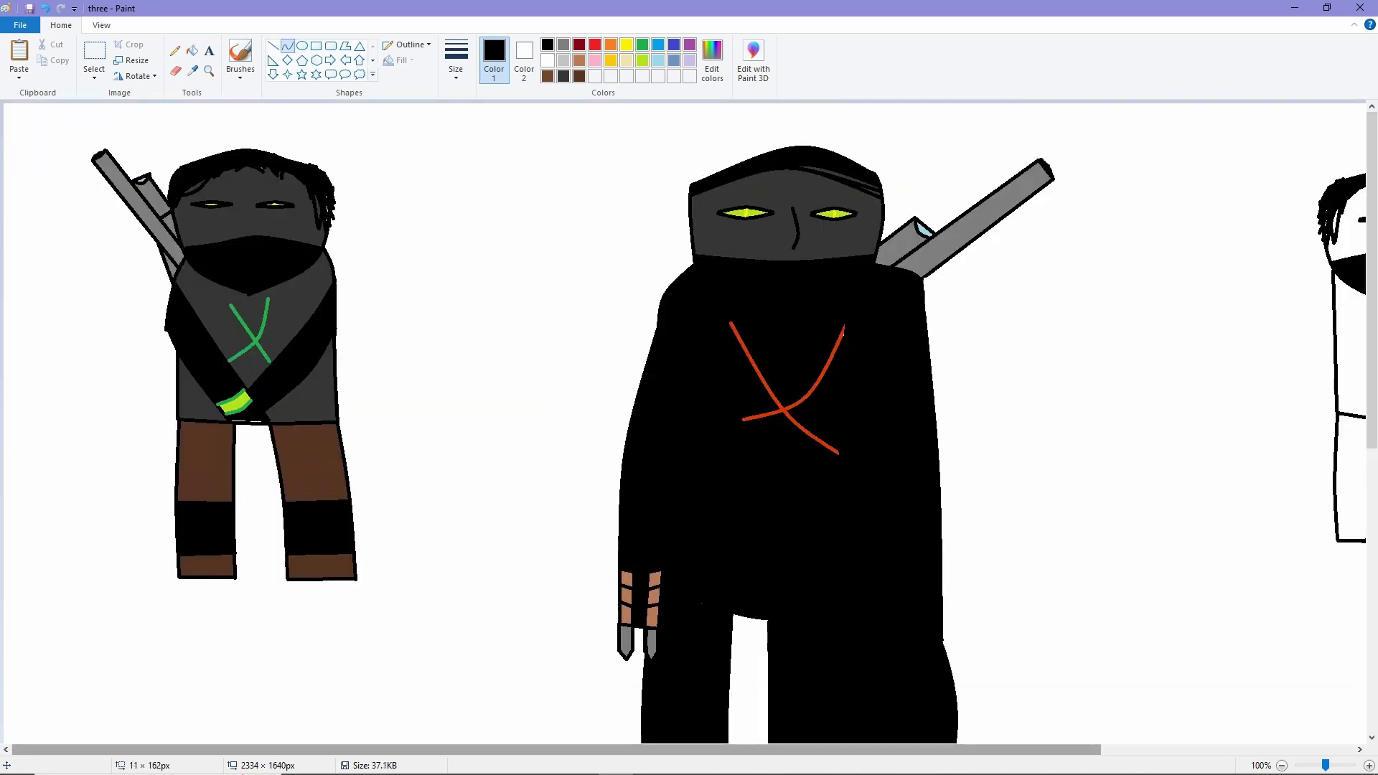
pyautogui.hscroll(5, 689, 431)
pyautogui.click(563, 76)
pyautogui.click(192, 50)
pyautogui.click(811, 301)
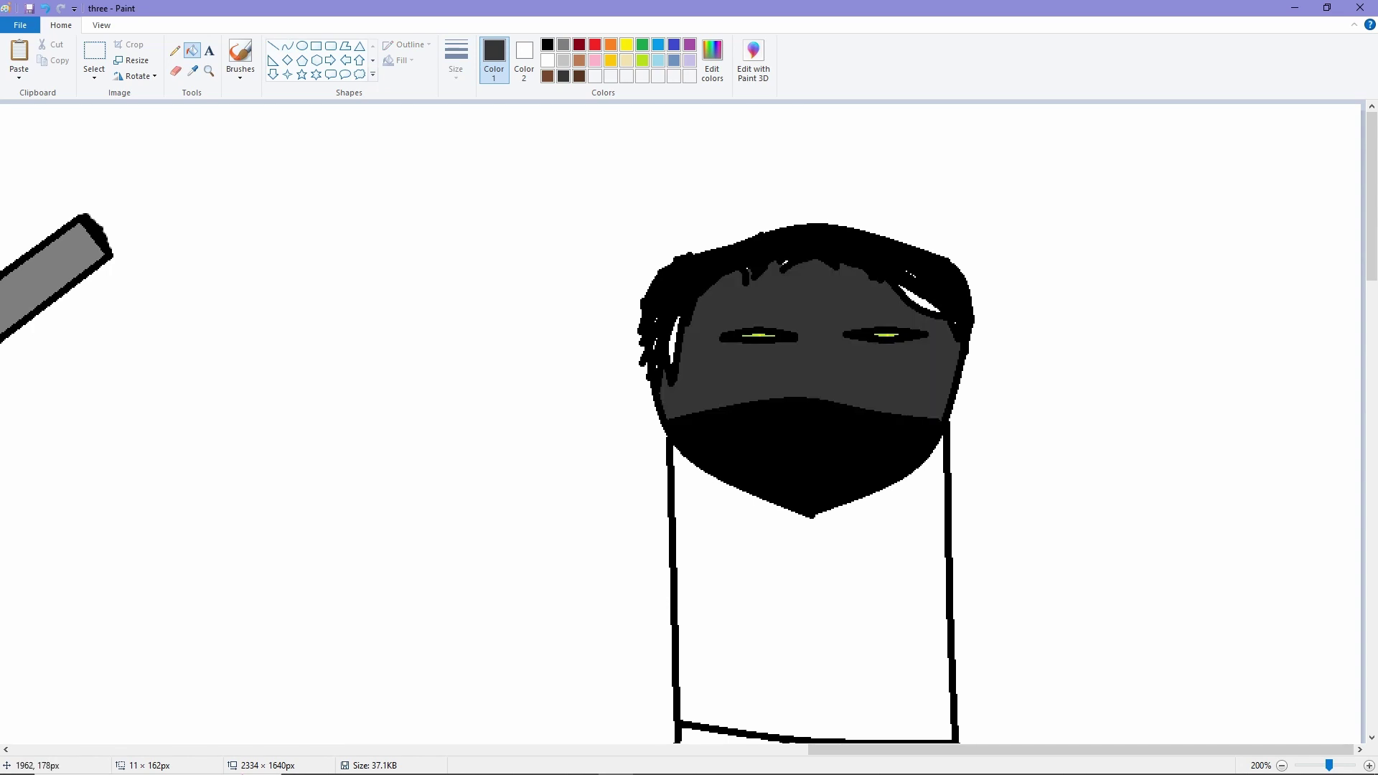
pyautogui.click(920, 300)
# Step: Set both colours to black and paint over the small white specks in the middle of the fringe
pyautogui.scroll(4, 920, 300)
pyautogui.hscroll(-3, 682, 424)
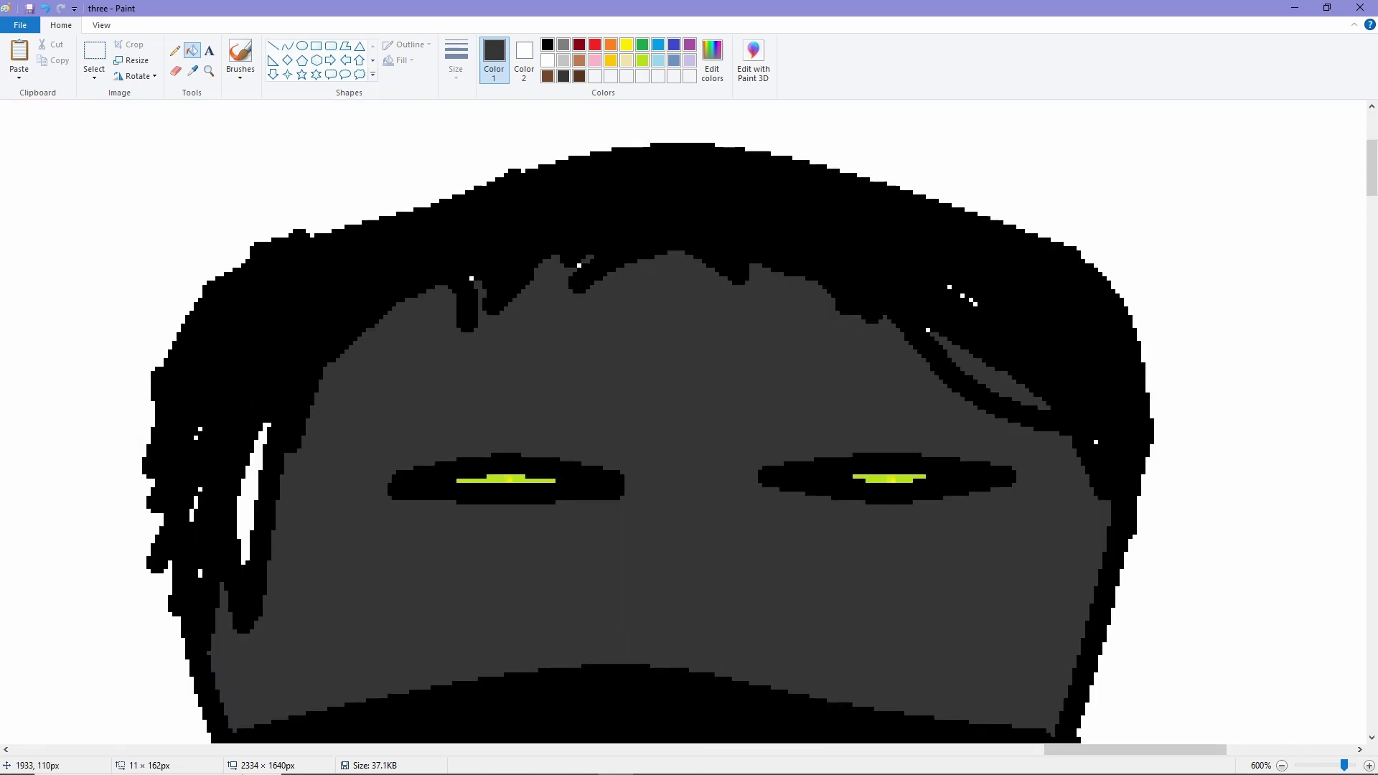
pyautogui.click(524, 58)
pyautogui.click(548, 44)
pyautogui.click(241, 54)
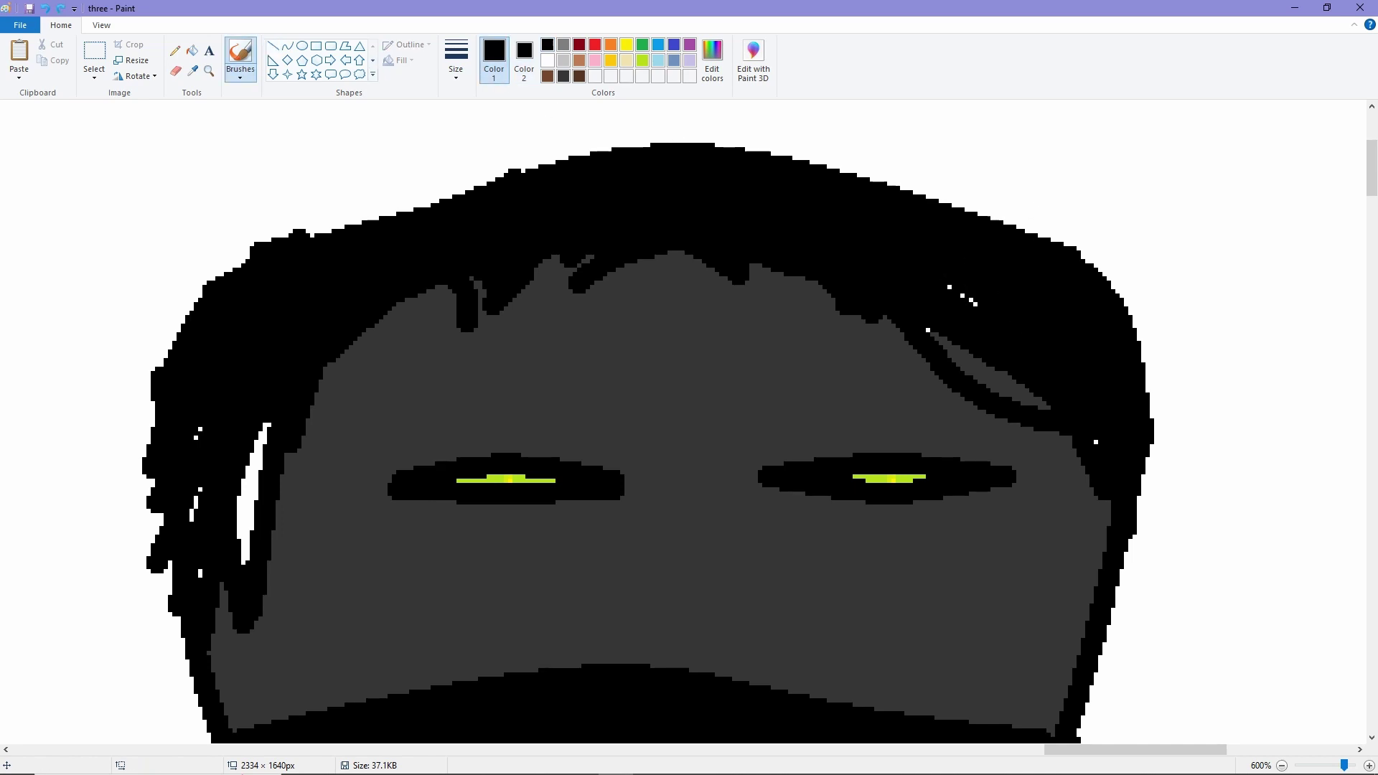
pyautogui.scroll(-6, 492, 299)
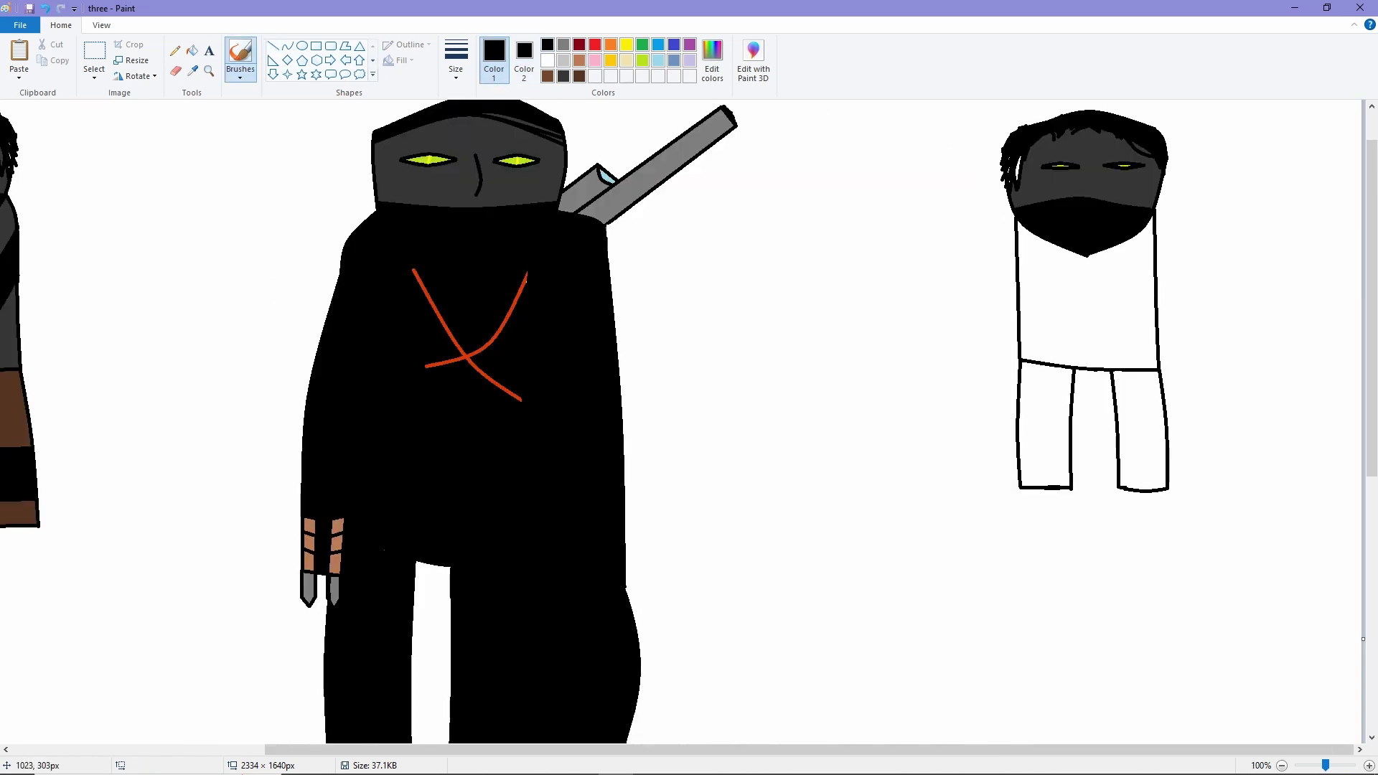
pyautogui.scroll(5, 704, 230)
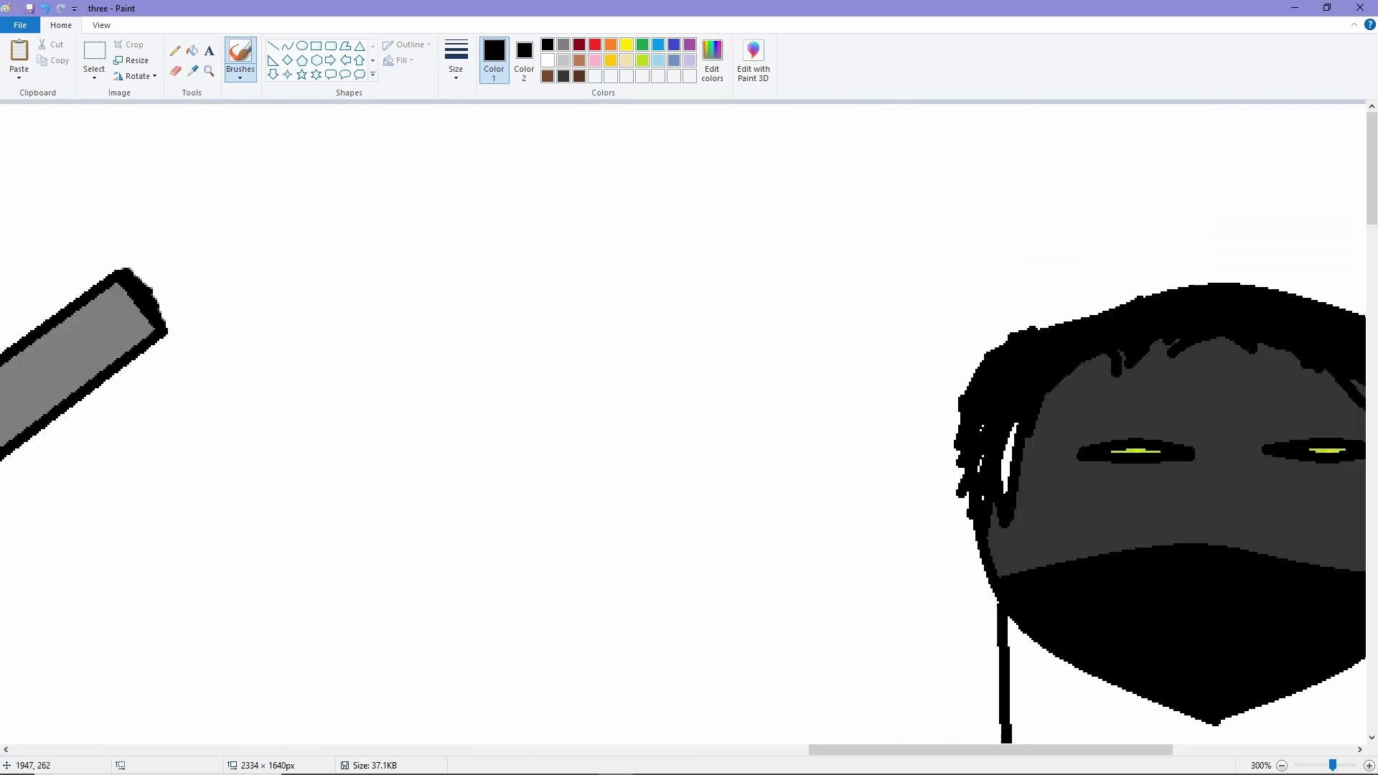
# Step: Draw the left arm with curves: an outer edge about 27 by 200 px, a closing hem, and an inner edge about 13 by 176 px
pyautogui.click(287, 46)
pyautogui.moveTo(335, 445); pyautogui.dragTo(293, 671)
pyautogui.scroll(-2, 316, 502)
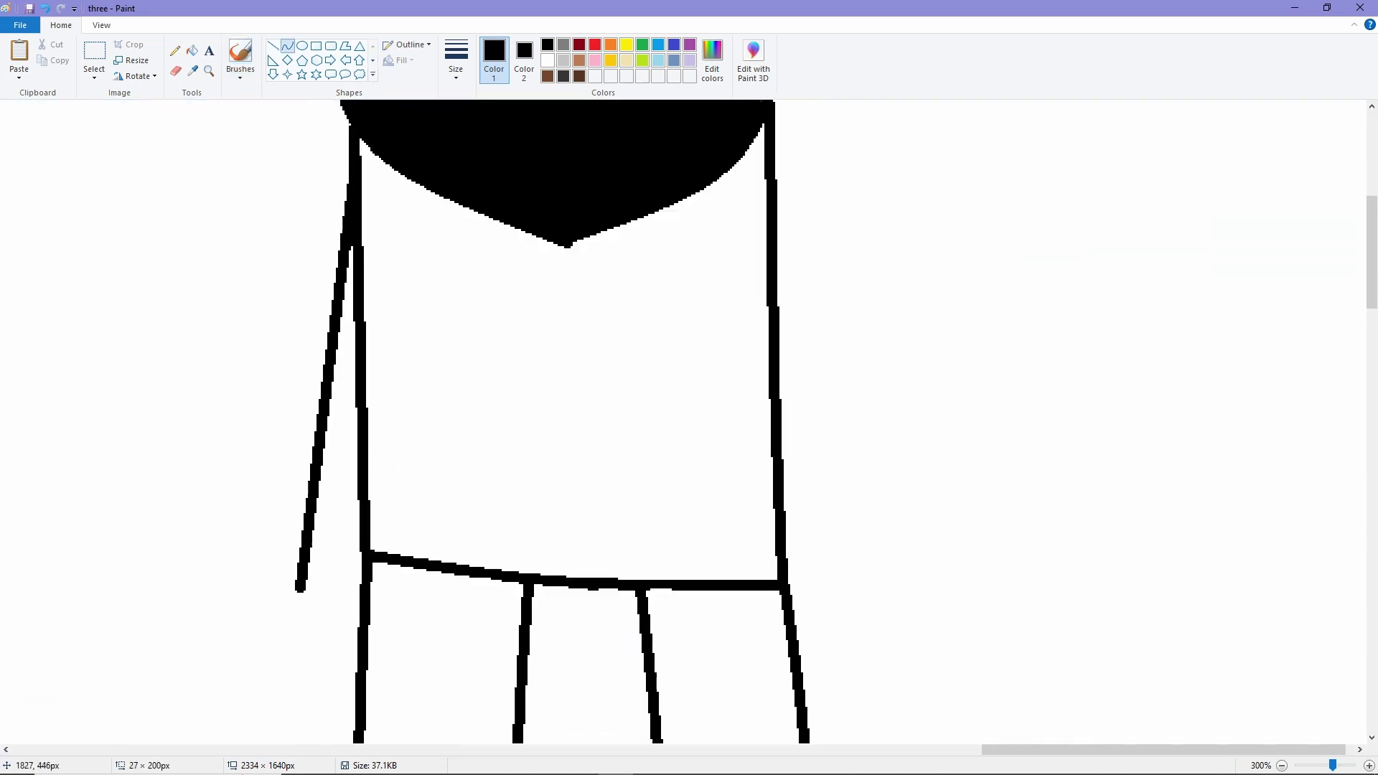
pyautogui.moveTo(316, 431); pyautogui.dragTo(309, 353)
pyautogui.moveTo(303, 605)
pyautogui.mouseDown()
pyautogui.moveTo(431, 616)
pyautogui.moveTo(404, 614)
pyautogui.mouseUp()
pyautogui.moveTo(410, 551); pyautogui.dragTo(428, 234)
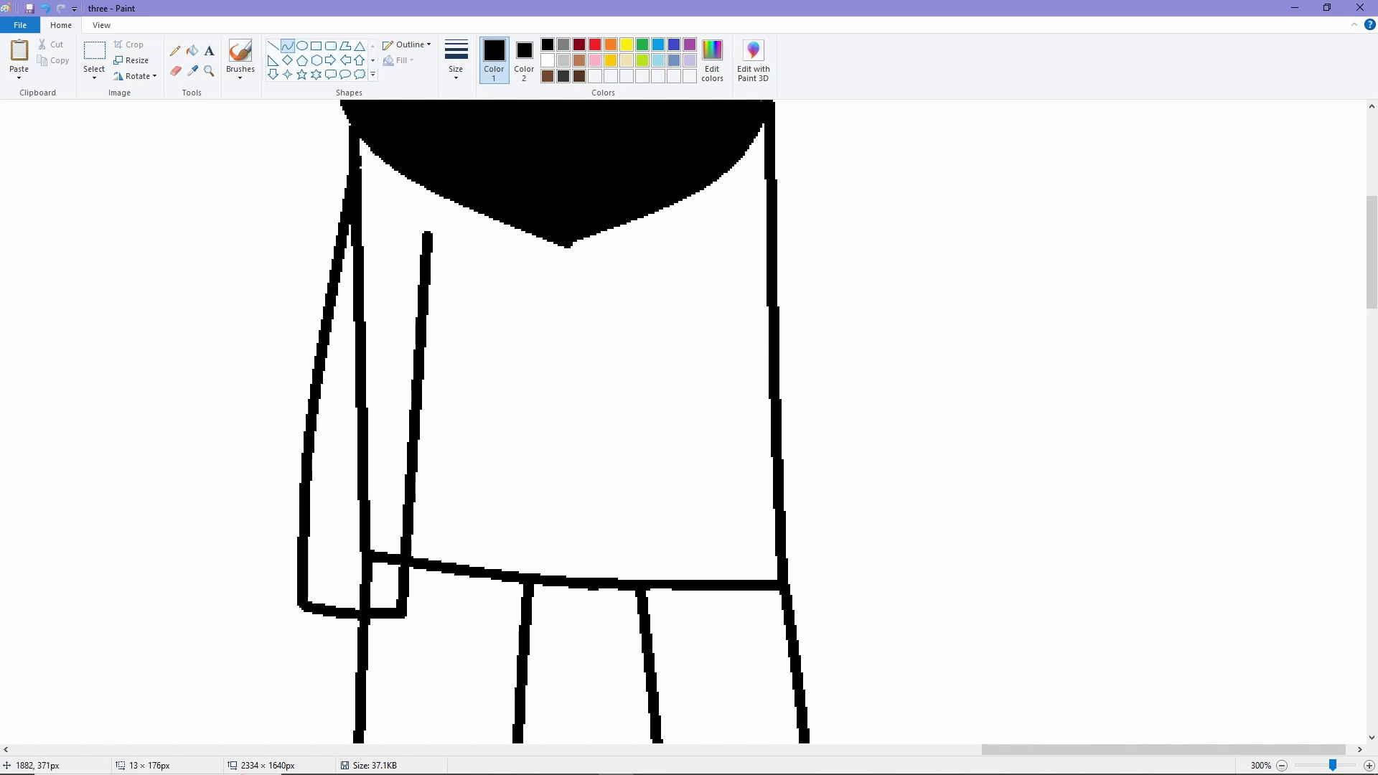
pyautogui.moveTo(419, 416); pyautogui.dragTo(412, 419)
pyautogui.click(301, 46)
pyautogui.moveTo(766, 219); pyautogui.dragTo(1110, 422)
pyautogui.scroll(-2, 960, 529)
pyautogui.scroll(4, 1000, 169)
pyautogui.scroll(-2, 1111, 422)
pyautogui.moveTo(934, 323); pyautogui.dragTo(847, 402)
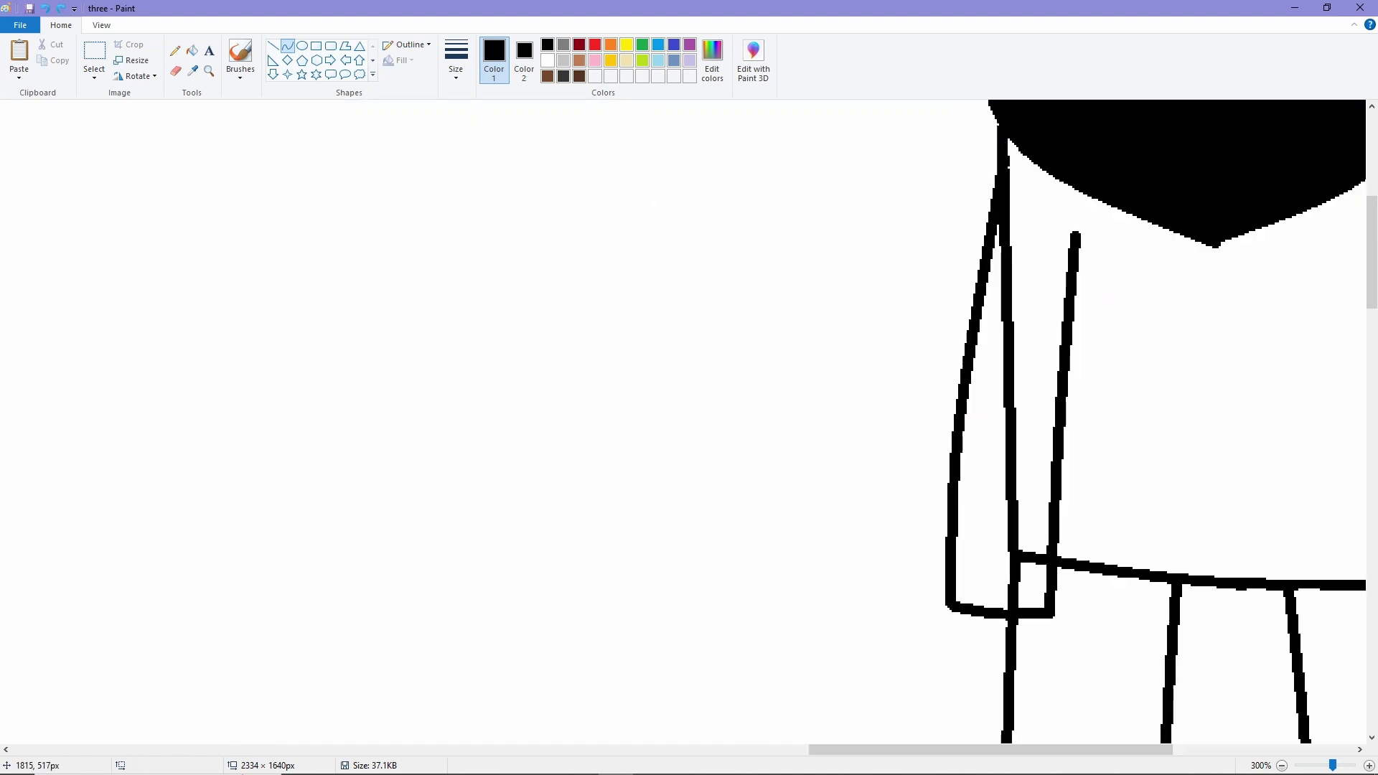
# Step: Draw the right arm with curves: an outward-bent outer edge, a hem, and an inner edge about 11 by 153 px
pyautogui.hscroll(5, 929, 740)
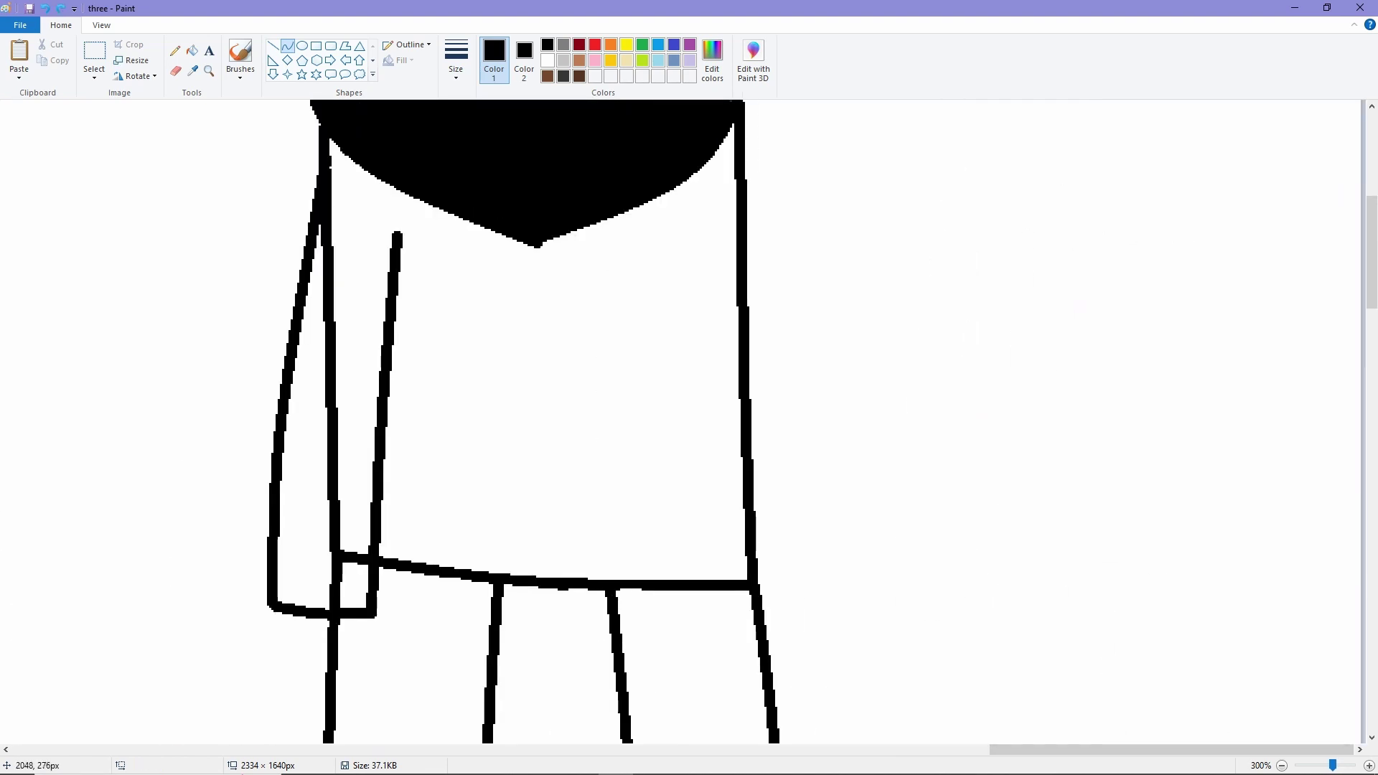
pyautogui.moveTo(745, 217)
pyautogui.mouseDown()
pyautogui.moveTo(692, 455)
pyautogui.moveTo(787, 616)
pyautogui.moveTo(813, 585)
pyautogui.moveTo(791, 573)
pyautogui.moveTo(817, 605)
pyautogui.moveTo(747, 590)
pyautogui.moveTo(676, 258)
pyautogui.mouseUp()
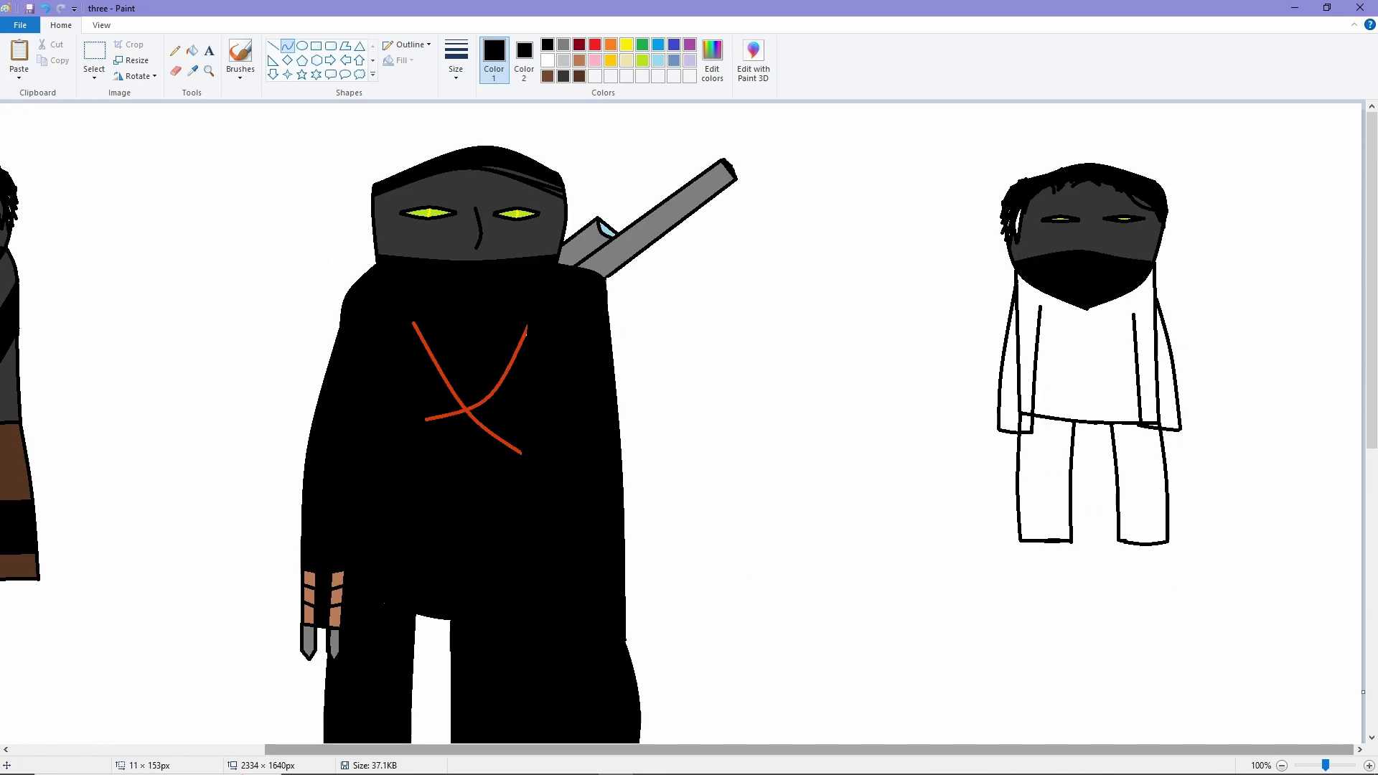
pyautogui.scroll(2, 1077, 359)
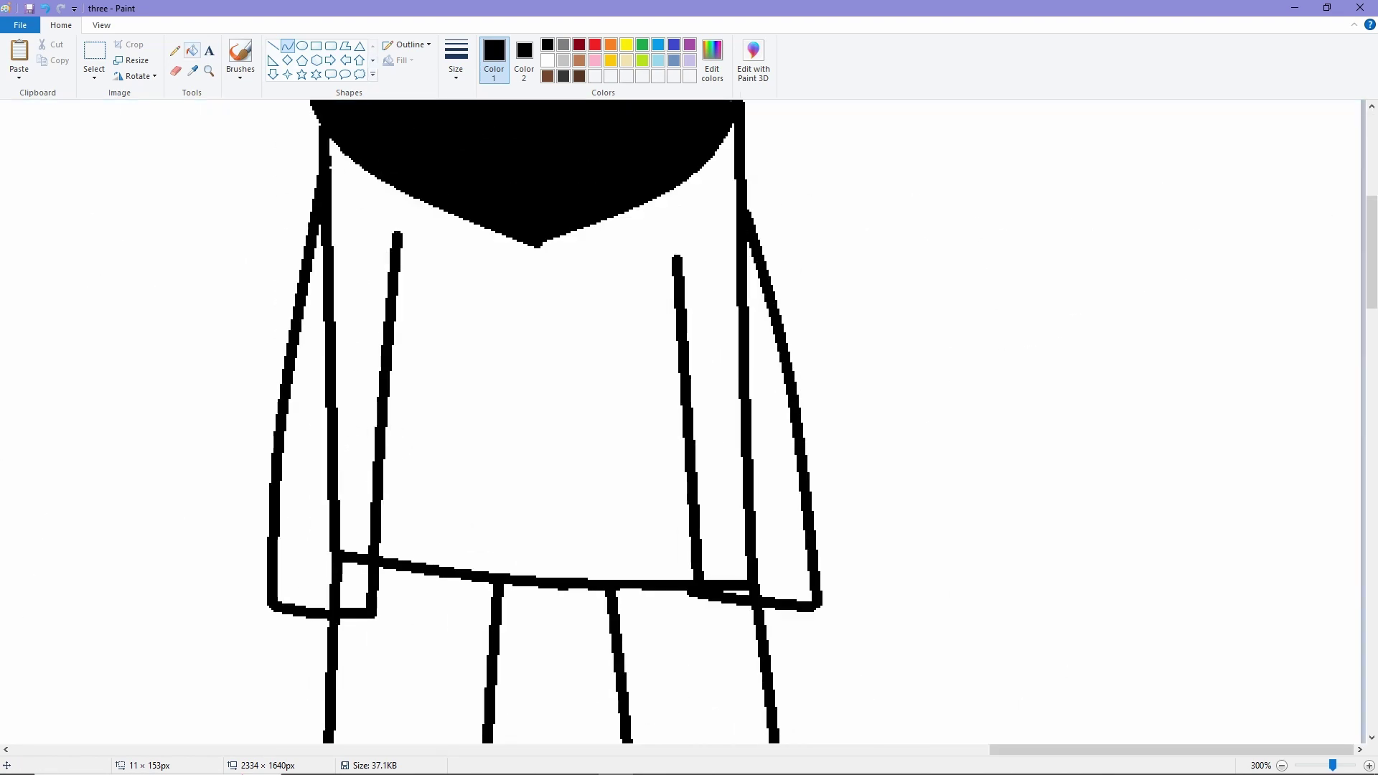
# Step: Try to erase the torso edge inside the left arm and undo the stroke
pyautogui.click(175, 70)
pyautogui.click(548, 61)
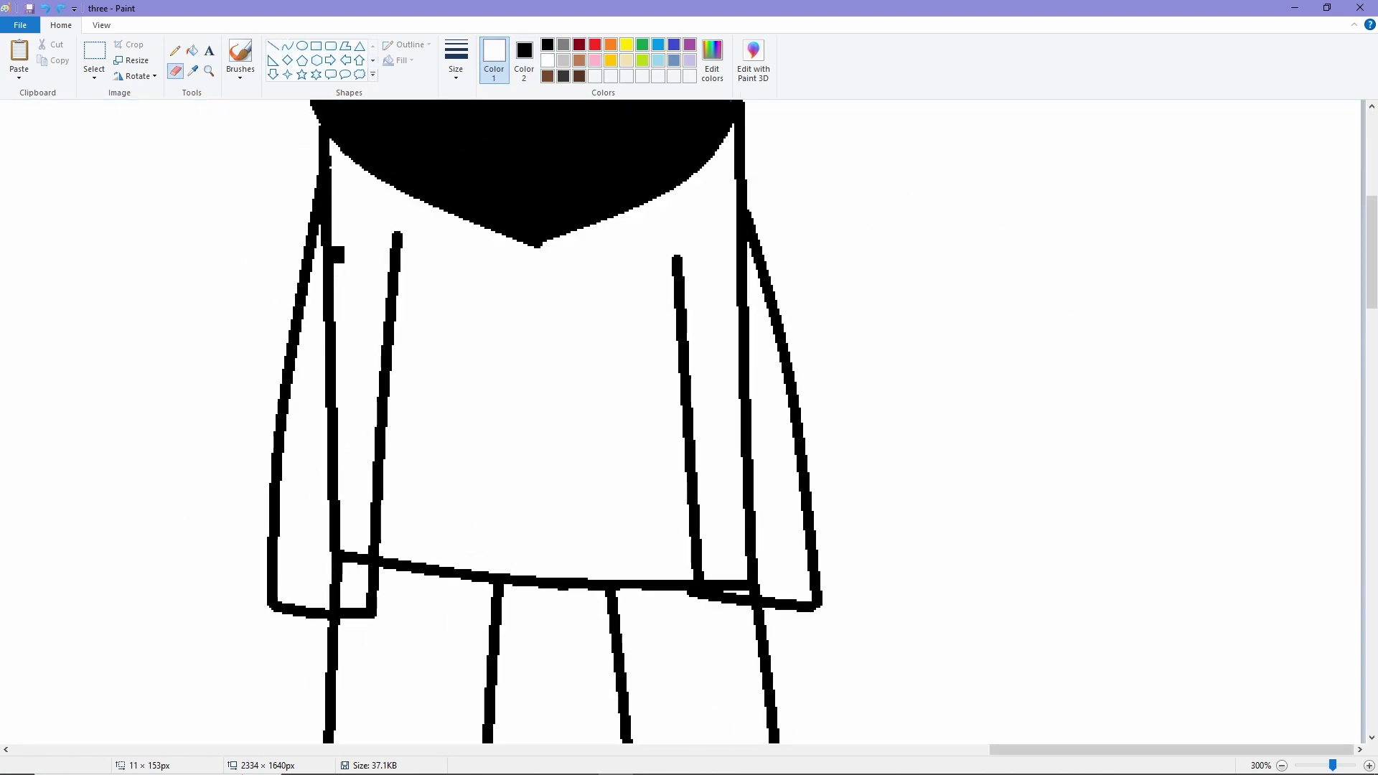
pyautogui.moveTo(338, 219); pyautogui.dragTo(338, 321)
pyautogui.hotkey('ctrl', 'z')
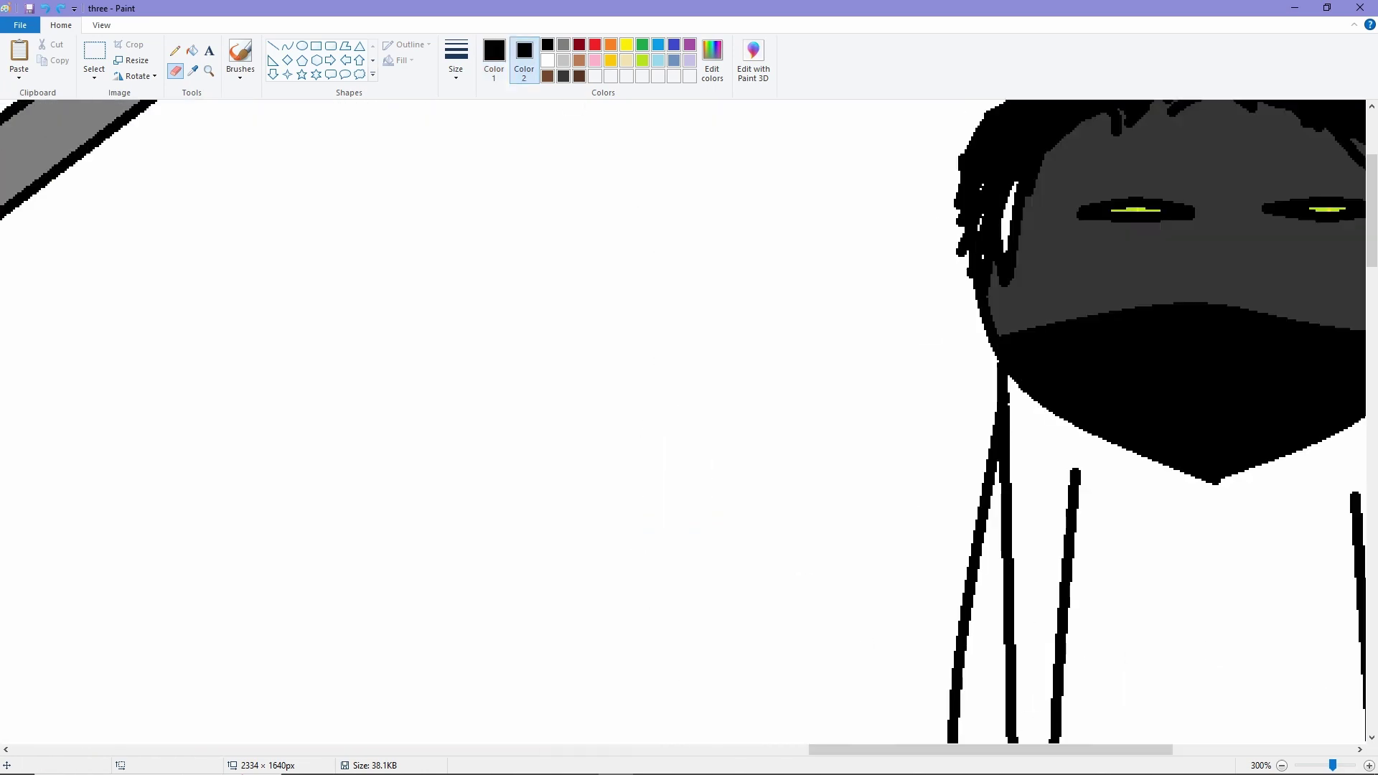
# Step: Paint the white gap in the hair strands on the left side of the head black
pyautogui.click(240, 54)
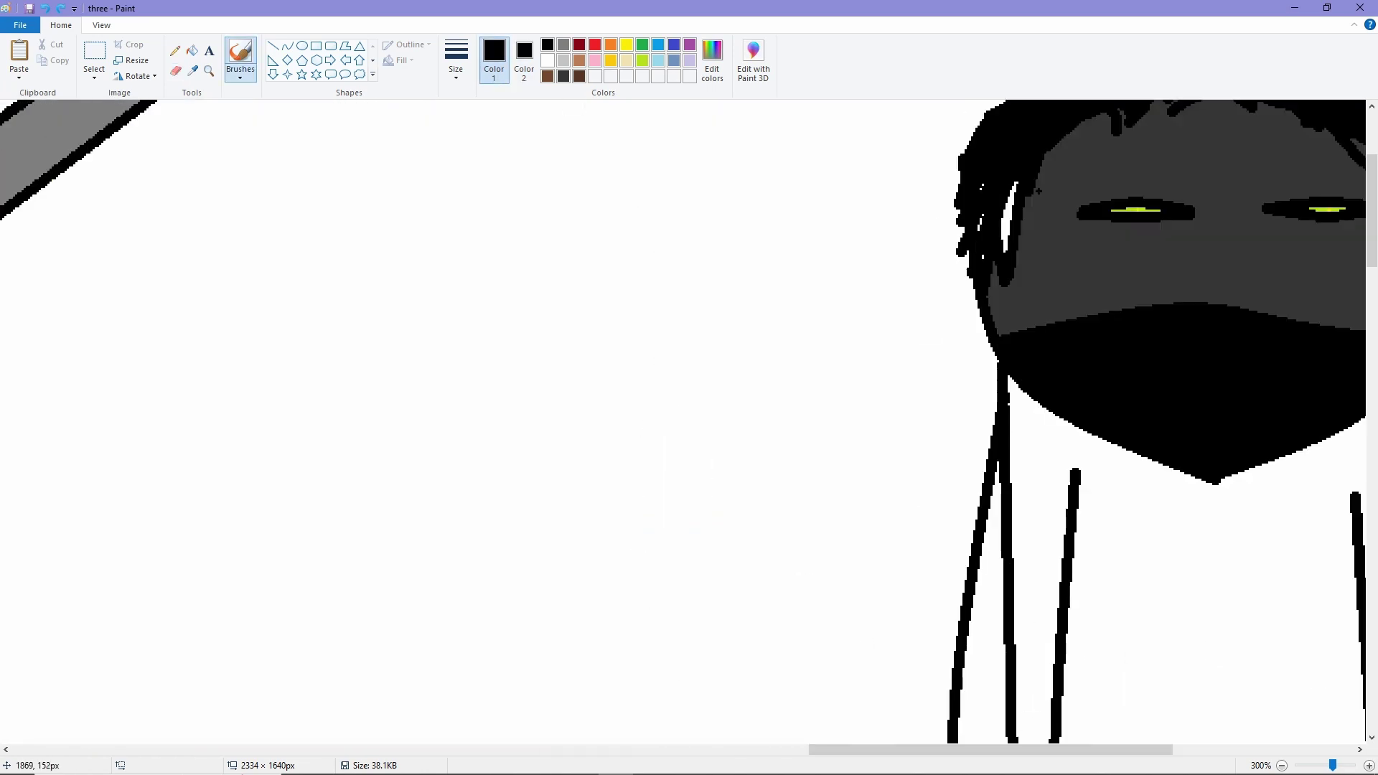
pyautogui.hscroll(10, 809, 443)
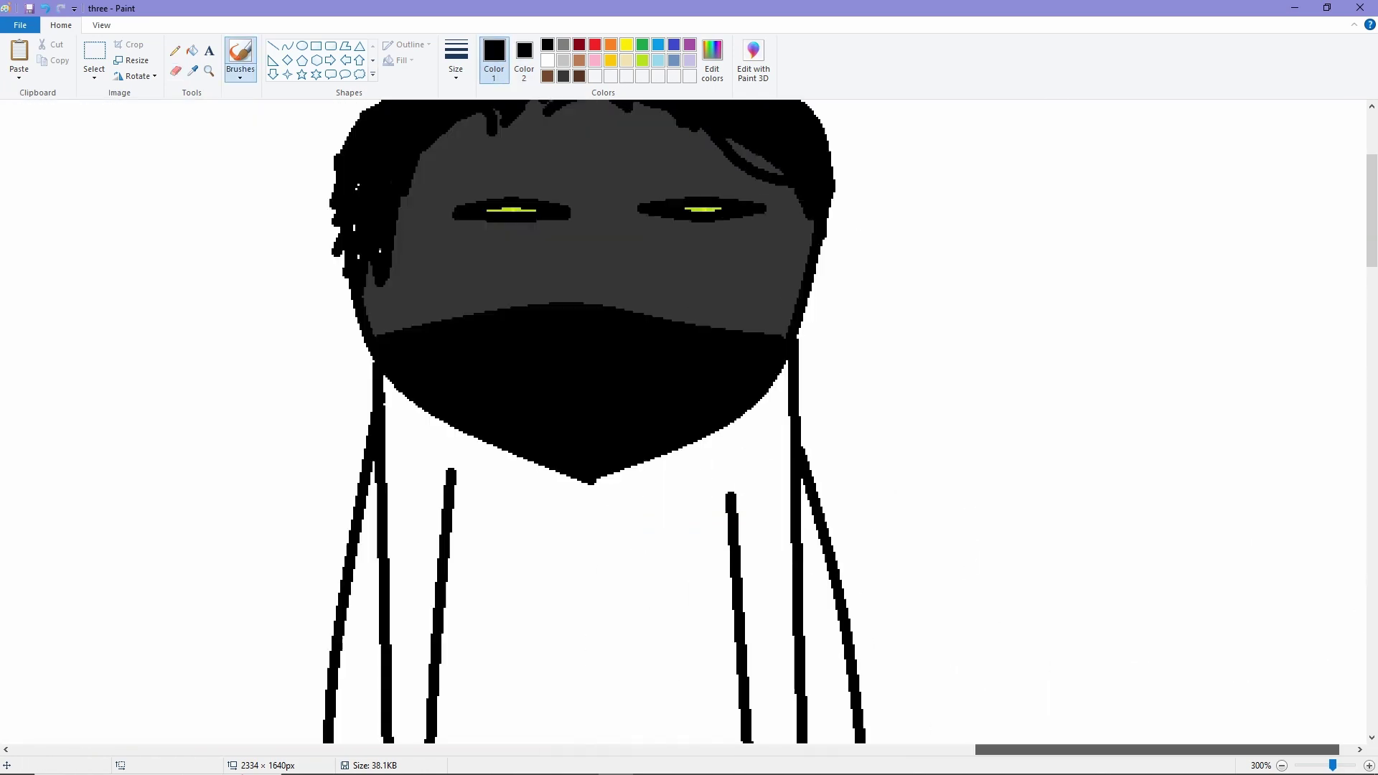
# Step: Draw a straight black cuff line across each leg just above the foot, the right one about 66 by 2 px
pyautogui.scroll(-10, 809, 443)
pyautogui.click(273, 45)
pyautogui.moveTo(338, 480); pyautogui.dragTo(482, 476)
pyautogui.moveTo(637, 476); pyautogui.dragTo(773, 474)
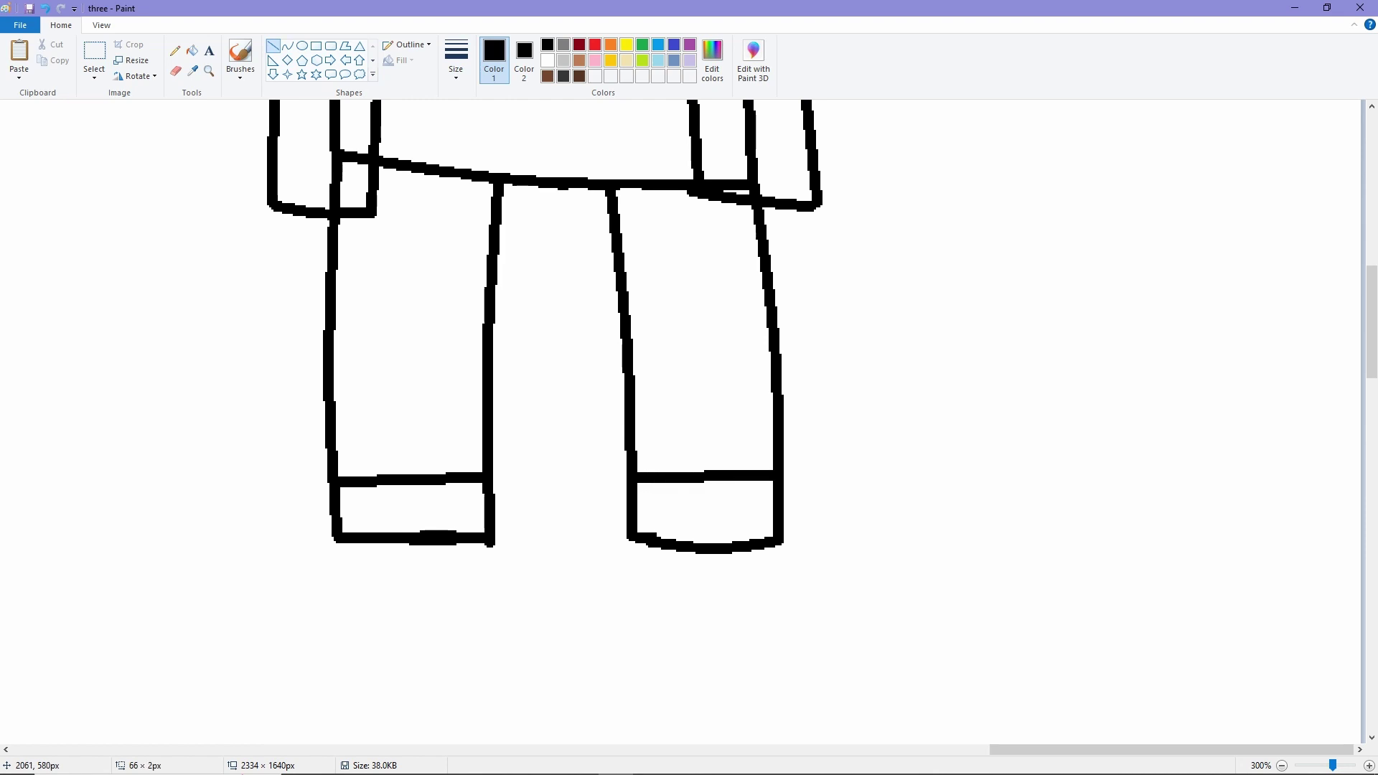
# Step: Fill both feet and both upper leg sections with the custom brown
pyautogui.click(192, 50)
pyautogui.click(413, 508)
pyautogui.click(705, 511)
pyautogui.hscroll(-5, 689, 423)
pyautogui.click(1091, 323)
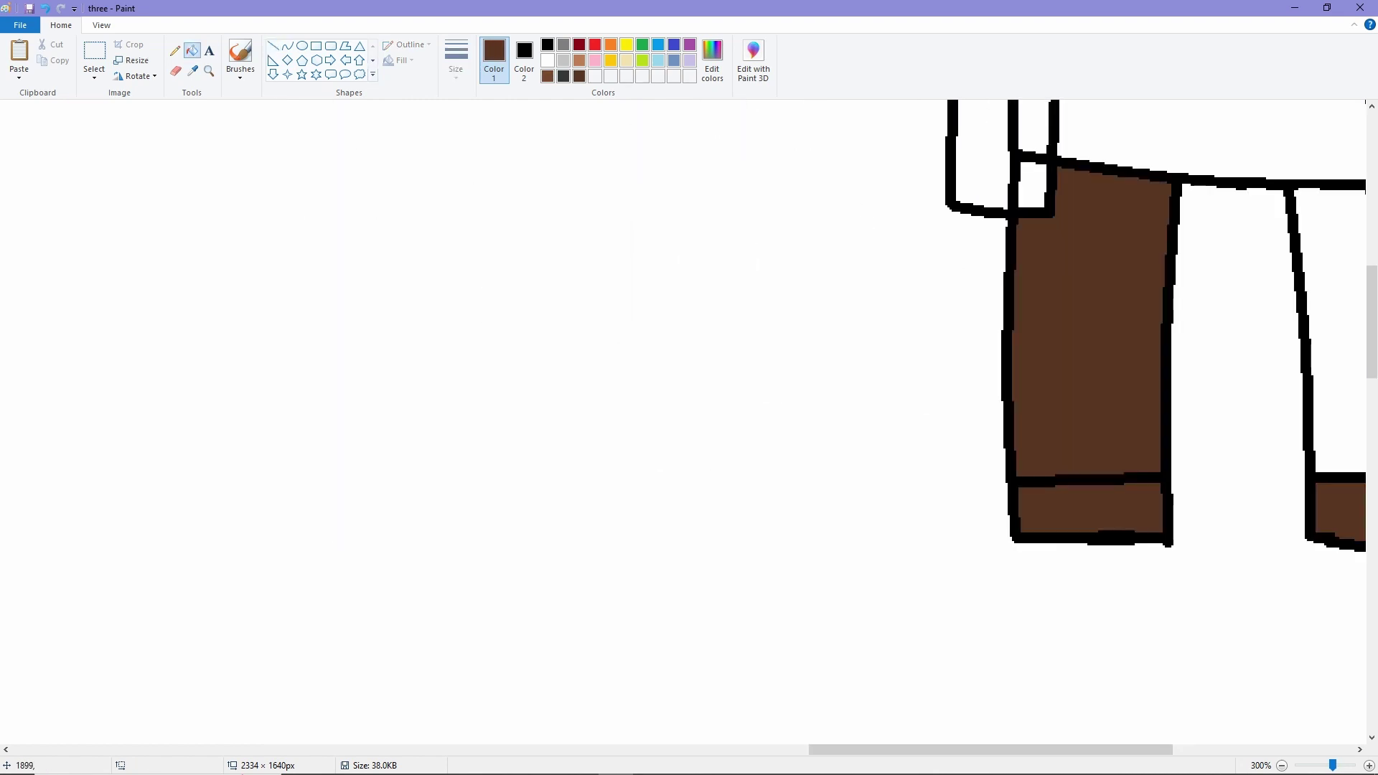
pyautogui.hscroll(4, 690, 424)
pyautogui.click(844, 323)
# Step: Mix a darker shade of the brown and fill the torso with it
pyautogui.scroll(5, 689, 423)
pyautogui.click(712, 61)
pyautogui.click(837, 440)
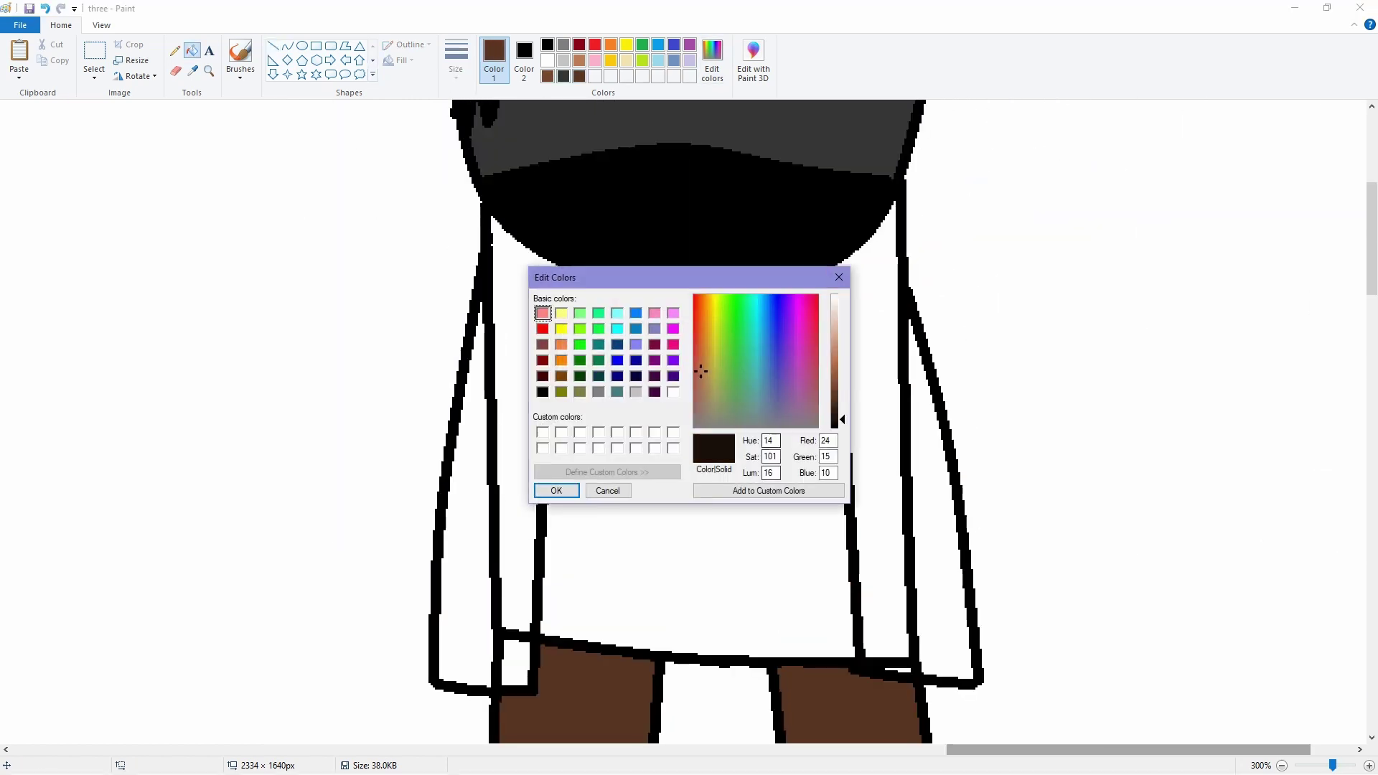
pyautogui.click(837, 437)
pyautogui.click(554, 490)
pyautogui.click(689, 430)
# Step: Try to fill the left sleeve and its lower inner corner with the darker brown, and undo the fills
pyautogui.click(516, 660)
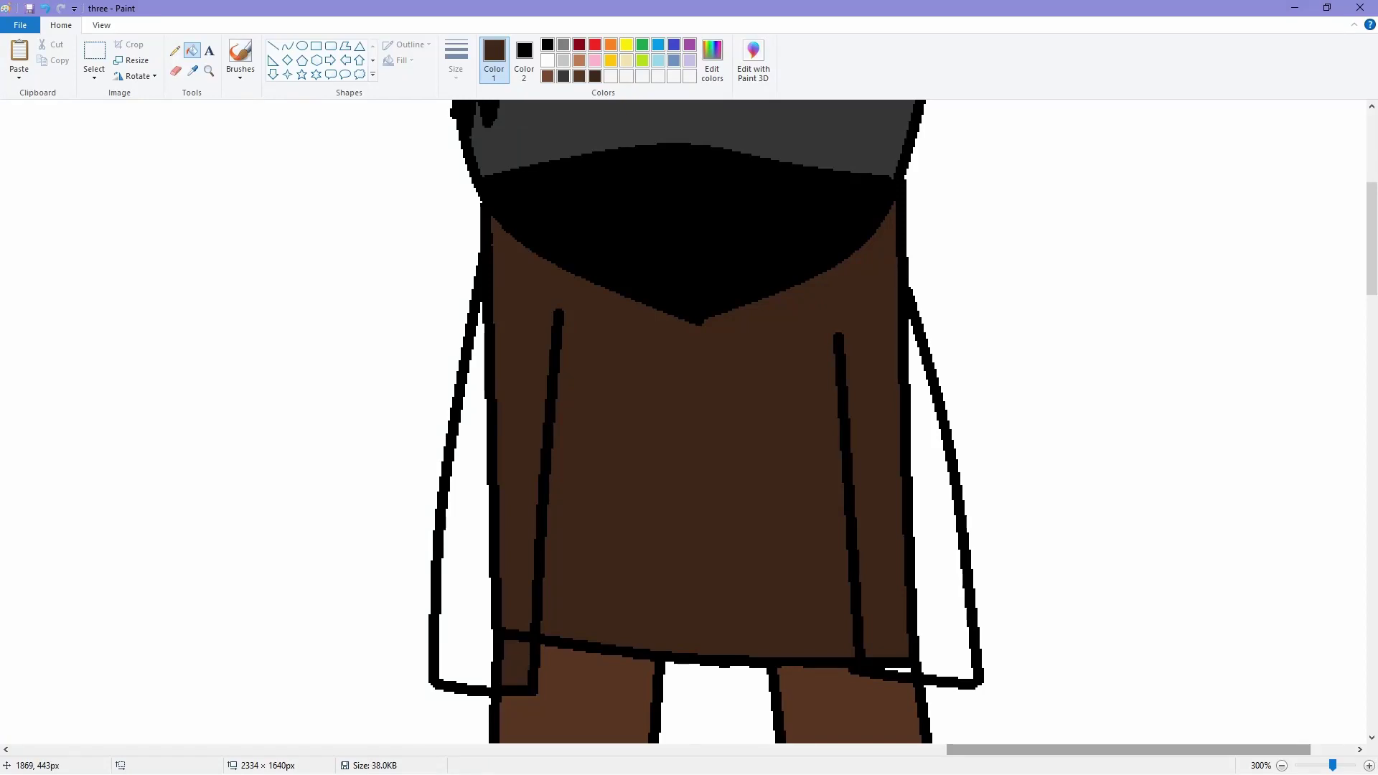
pyautogui.click(463, 502)
pyautogui.hotkey('ctrl', 'z')
pyautogui.hotkey('ctrl', 'z')
pyautogui.click(523, 658)
pyautogui.hotkey('ctrl', 'z')
pyautogui.hscroll(-3, 689, 423)
pyautogui.click(241, 58)
pyautogui.scroll(-3, 147, 240)
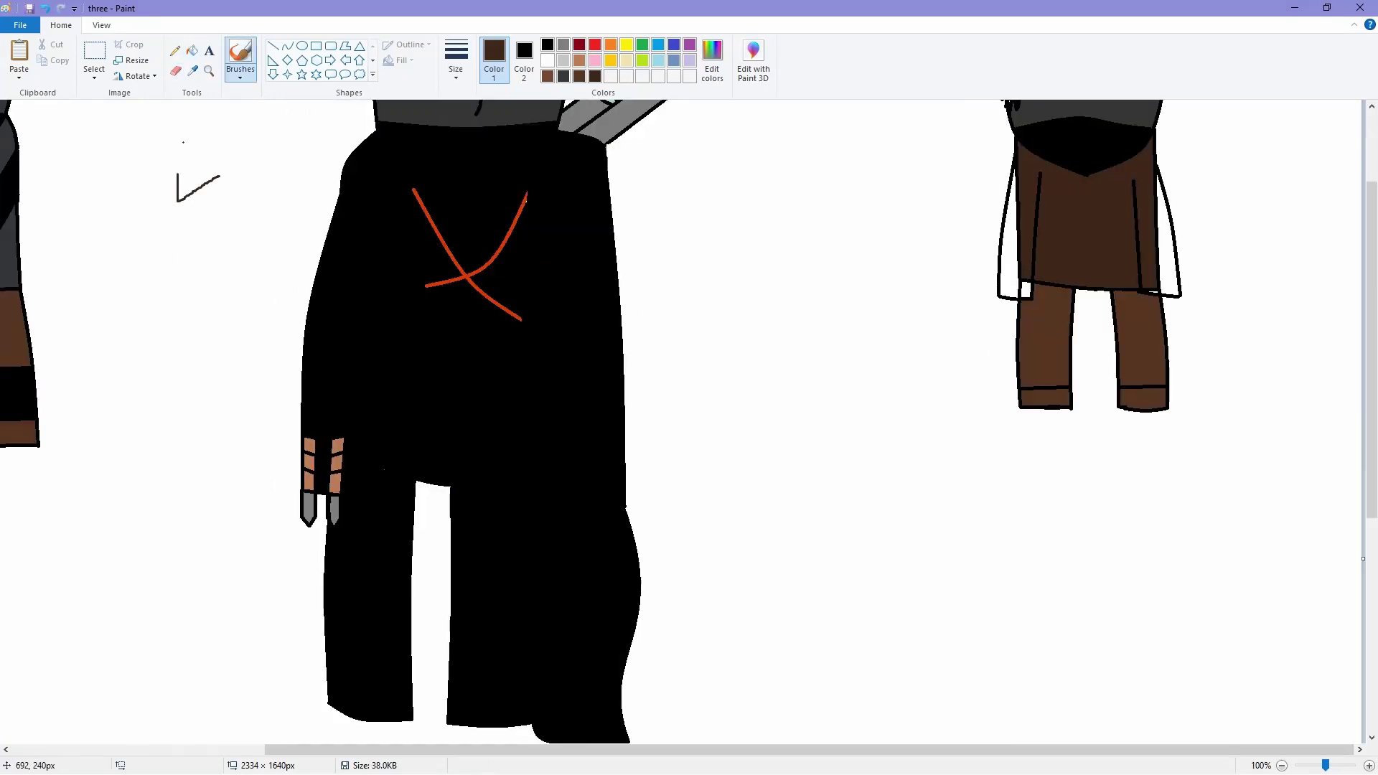
pyautogui.hotkey('ctrl', 'z')
pyautogui.click(176, 70)
pyautogui.moveTo(219, 166); pyautogui.dragTo(194, 316)
pyautogui.hotkey('ctrl', 'z')
pyautogui.hotkey('ctrl', 'z')
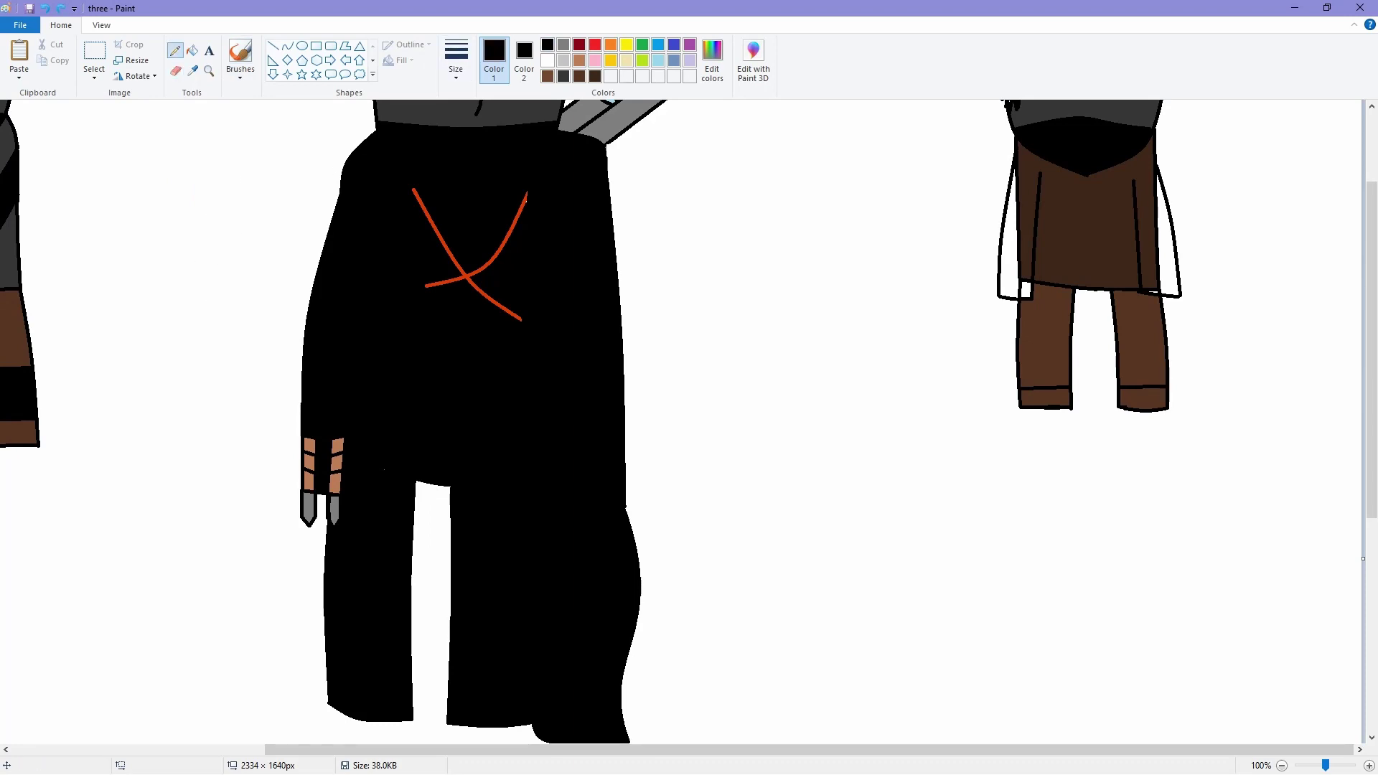
# Step: Try to delete a rectangular selection over the torso edge inside the left arm, and undo the deletion
pyautogui.click(94, 57)
pyautogui.scroll(3, 690, 424)
pyautogui.hscroll(10, 689, 424)
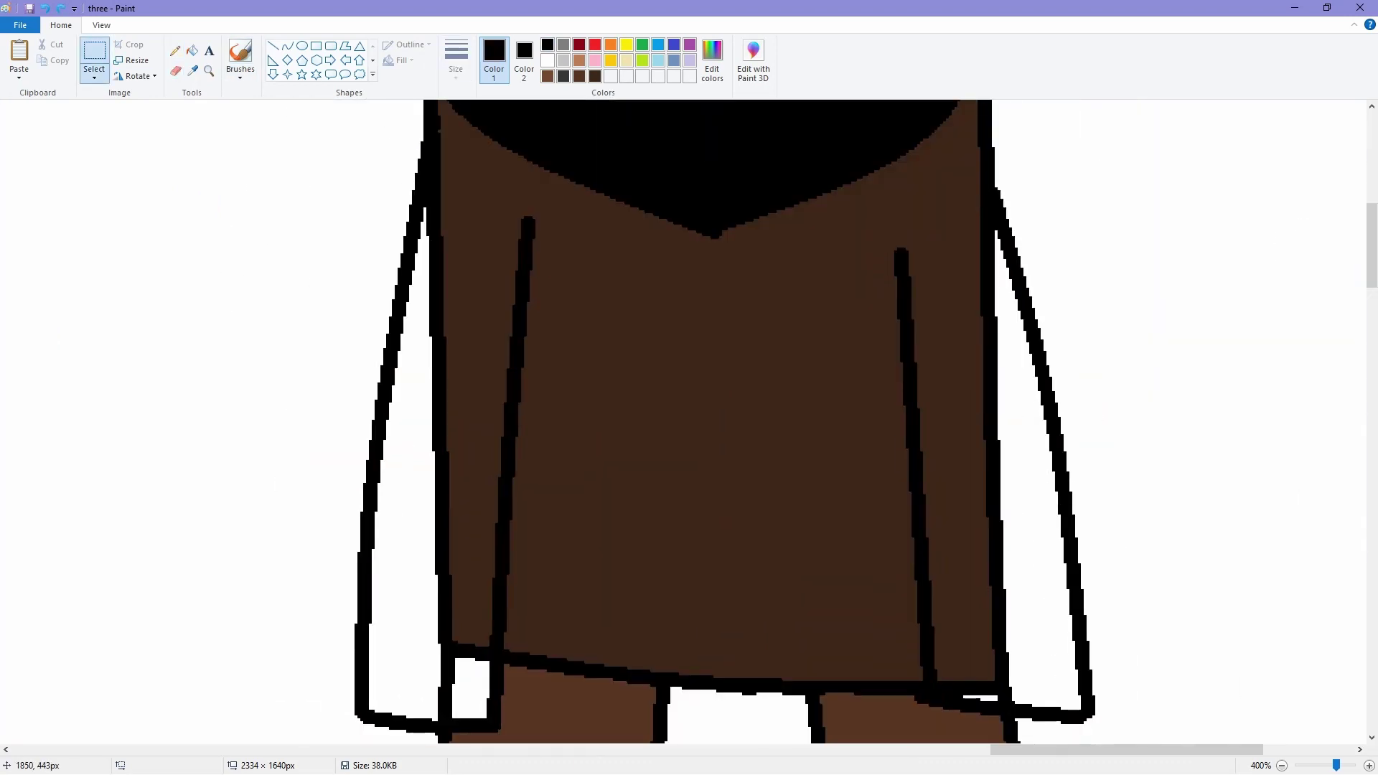
pyautogui.moveTo(416, 713); pyautogui.dragTo(486, 321)
pyautogui.press('Delete')
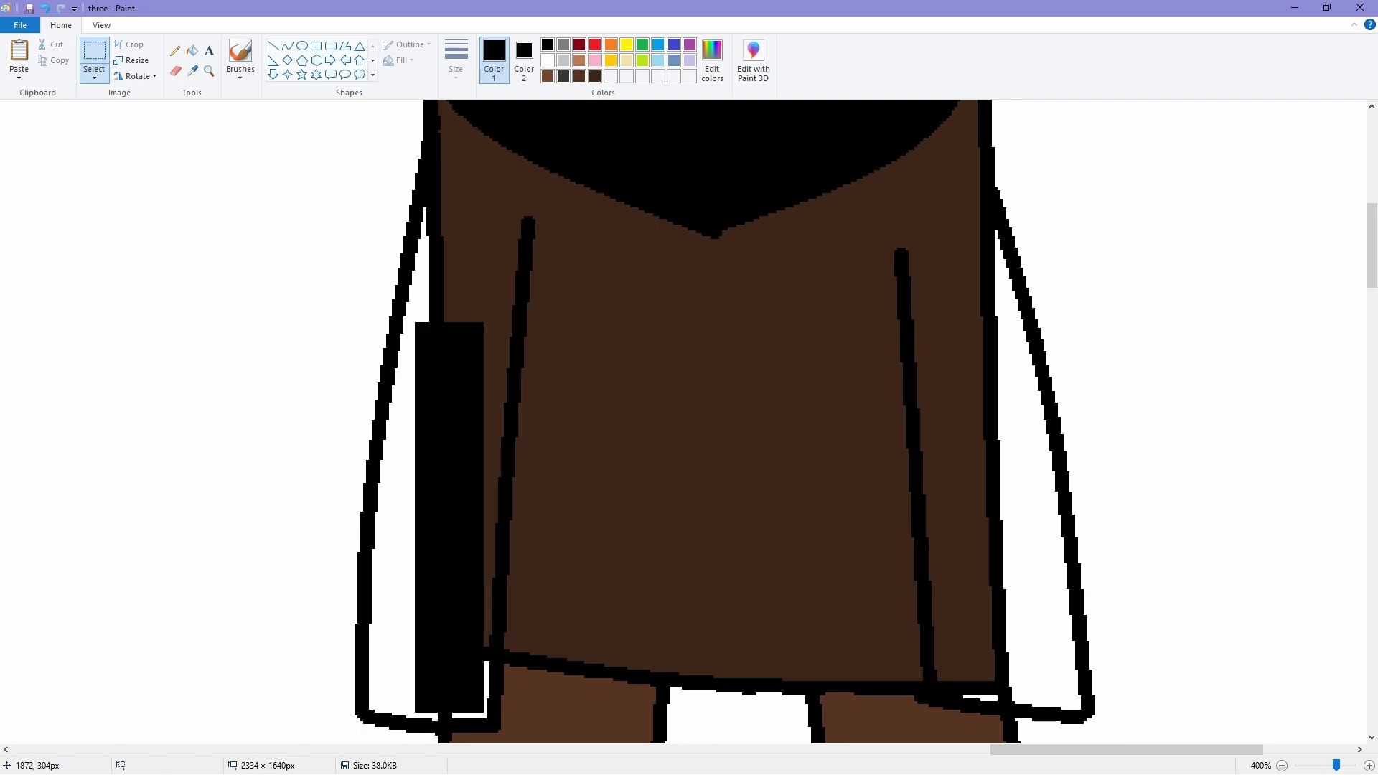
pyautogui.hotkey('ctrl', 'z')
# Step: Erase the torso edge and the brown strip inside the left arm to white
pyautogui.scroll(-4, 689, 424)
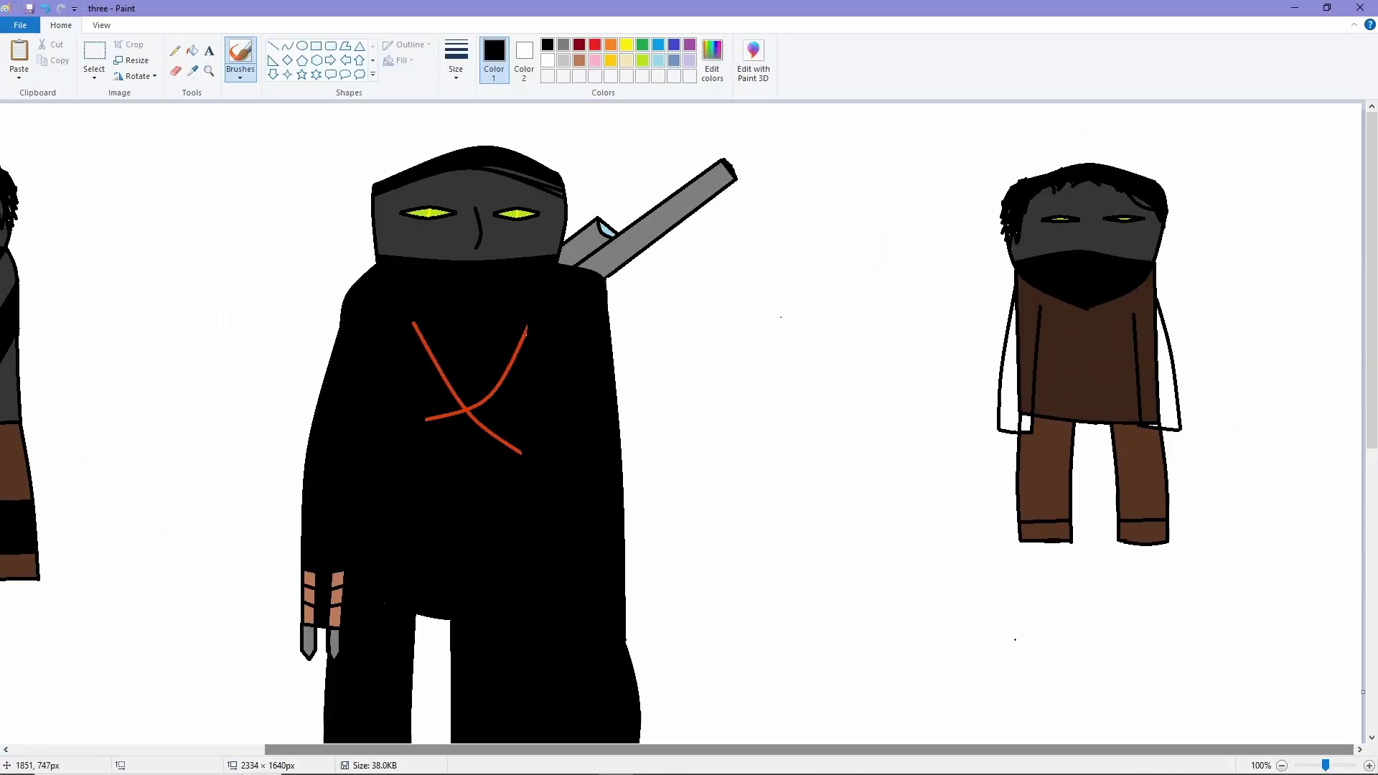
pyautogui.scroll(4, 1027, 557)
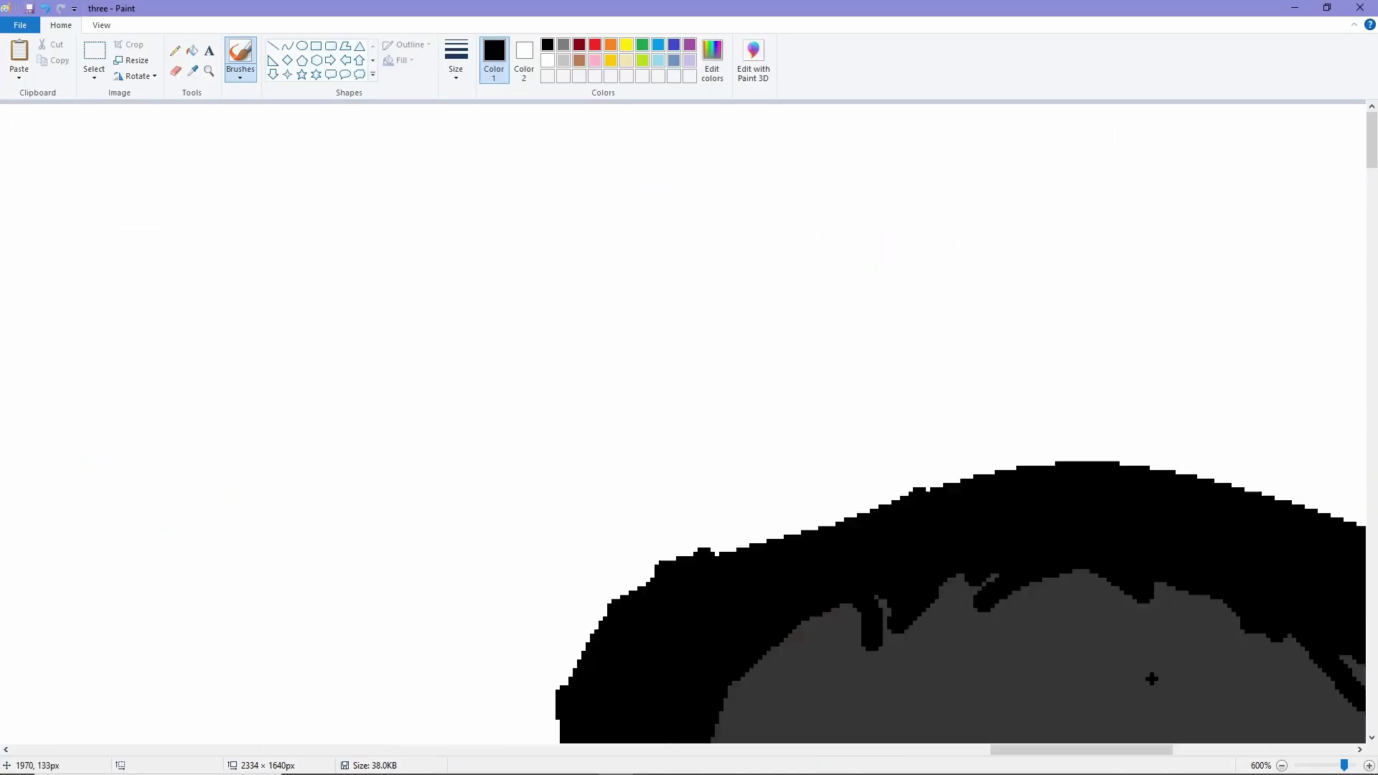
pyautogui.scroll(-5, 1151, 680)
pyautogui.click(176, 71)
pyautogui.moveTo(686, 248)
pyautogui.mouseDown()
pyautogui.moveTo(667, 323)
pyautogui.moveTo(677, 193)
pyautogui.moveTo(761, 208)
pyautogui.moveTo(746, 337)
pyautogui.moveTo(757, 269)
pyautogui.moveTo(693, 410)
pyautogui.moveTo(677, 323)
pyautogui.moveTo(707, 391)
pyautogui.moveTo(695, 287)
pyautogui.moveTo(664, 215)
pyautogui.mouseUp()
pyautogui.scroll(-5, 694, 410)
pyautogui.scroll(5, 719, 500)
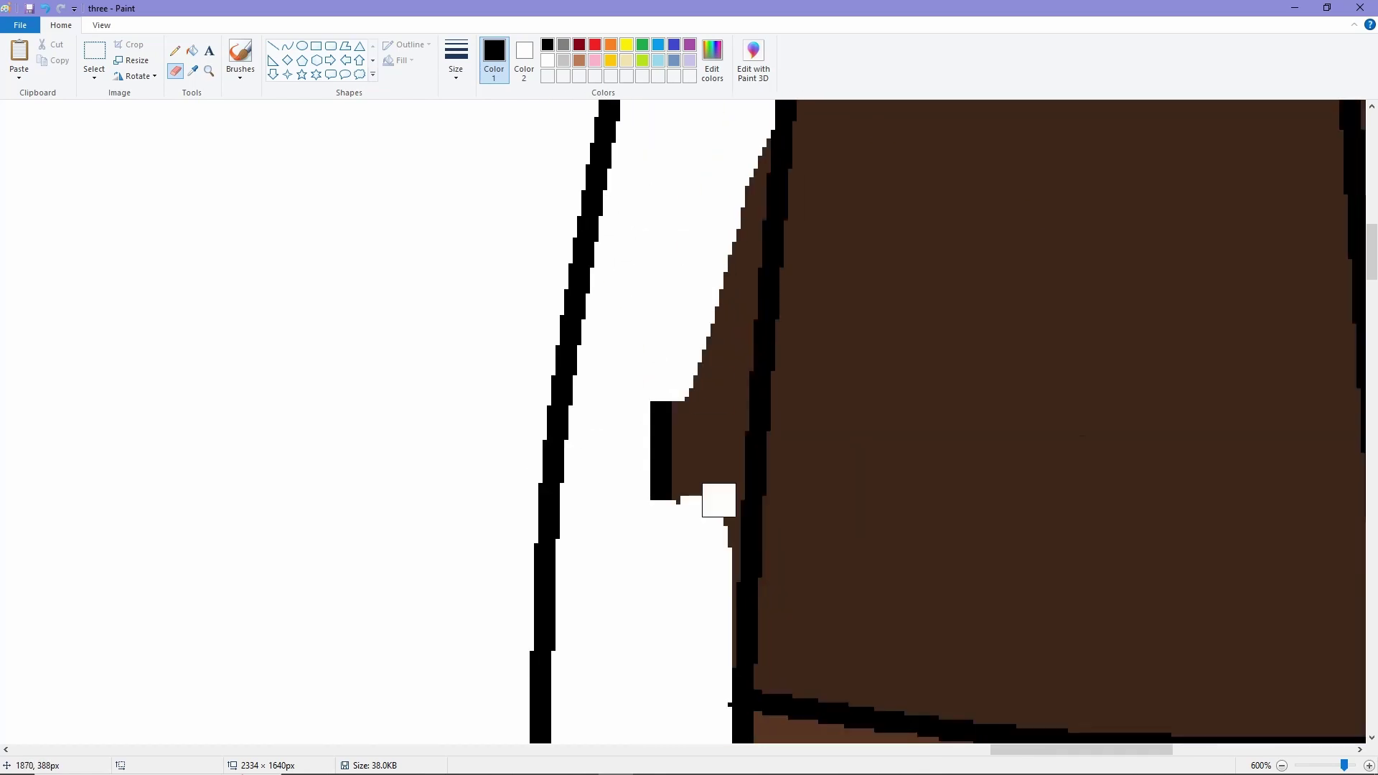
pyautogui.moveTo(718, 501); pyautogui.dragTo(749, 136)
# Step: Close the left arm's top with a curve about 34 by 13 px in a custom dark grey and fill the arm with that colour
pyautogui.scroll(3, 702, 206)
pyautogui.click(563, 44)
pyautogui.click(712, 57)
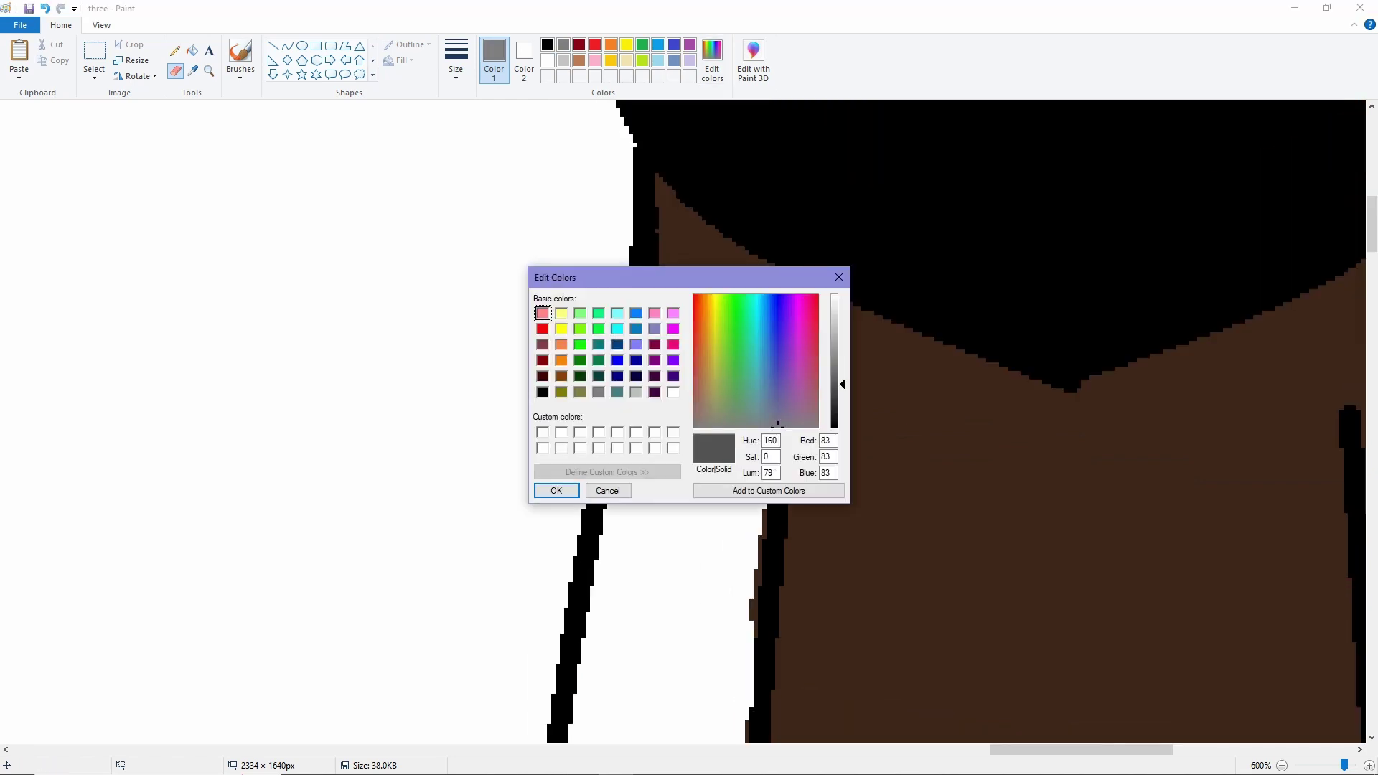
pyautogui.click(836, 457)
pyautogui.click(553, 488)
pyautogui.click(287, 46)
pyautogui.moveTo(641, 316); pyautogui.dragTo(793, 370)
pyautogui.click(192, 50)
pyautogui.click(689, 545)
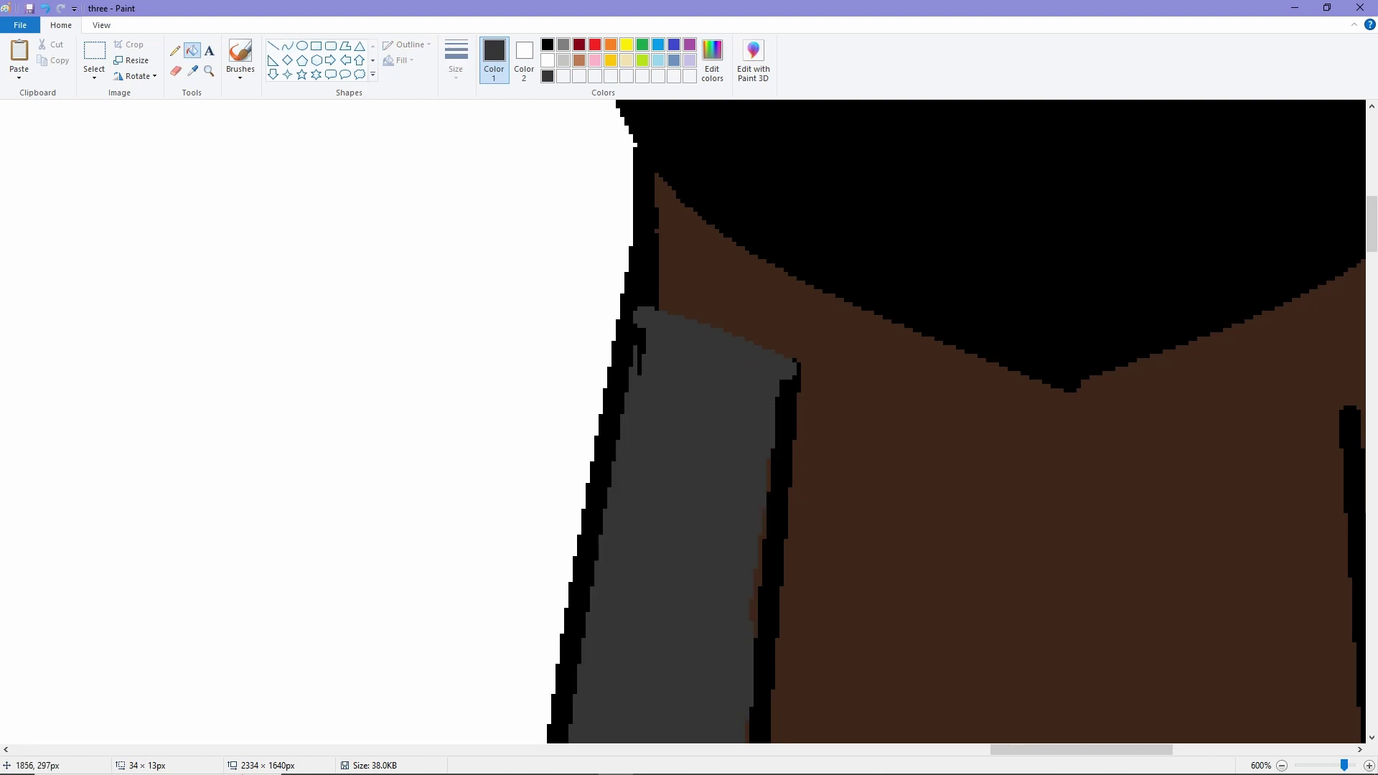
pyautogui.scroll(-5, 295, 268)
pyautogui.scroll(2, 295, 267)
pyautogui.hscroll(5, 200, 529)
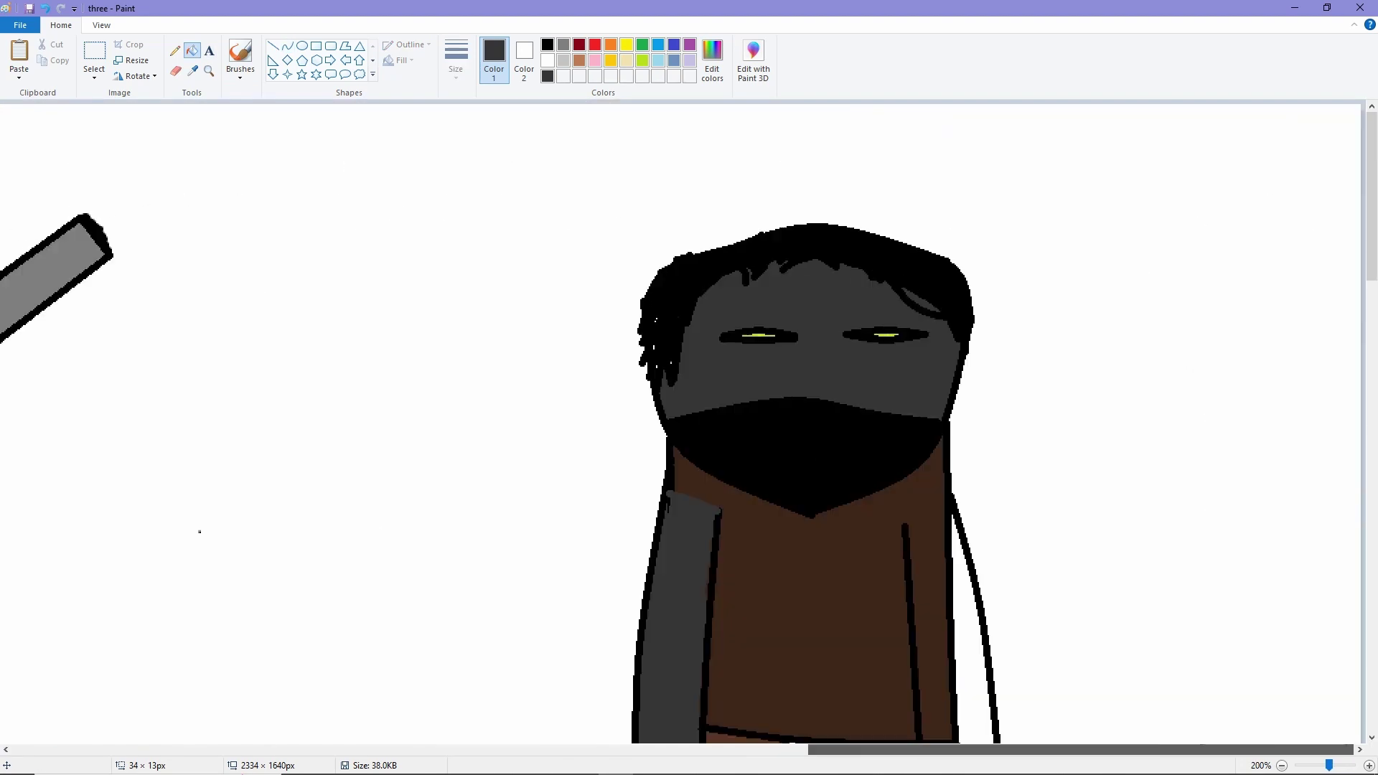
# Step: Fill the left arm with black and paint over the remaining brown slivers along its inner edge
pyautogui.scroll(-5, 200, 529)
pyautogui.click(548, 45)
pyautogui.scroll(2, 298, 501)
pyautogui.hscroll(3, 394, 637)
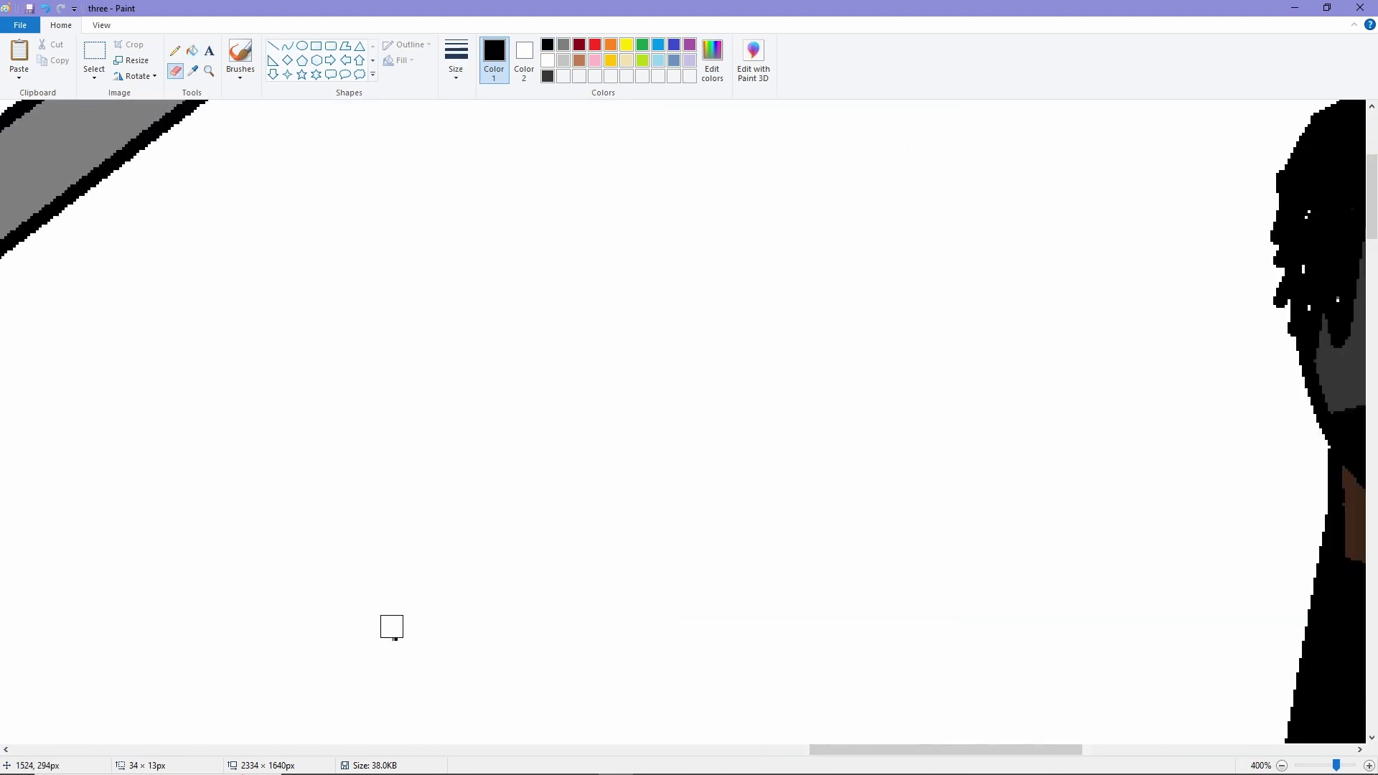
pyautogui.scroll(-2, 395, 638)
pyautogui.scroll(3, 395, 637)
pyautogui.click(240, 57)
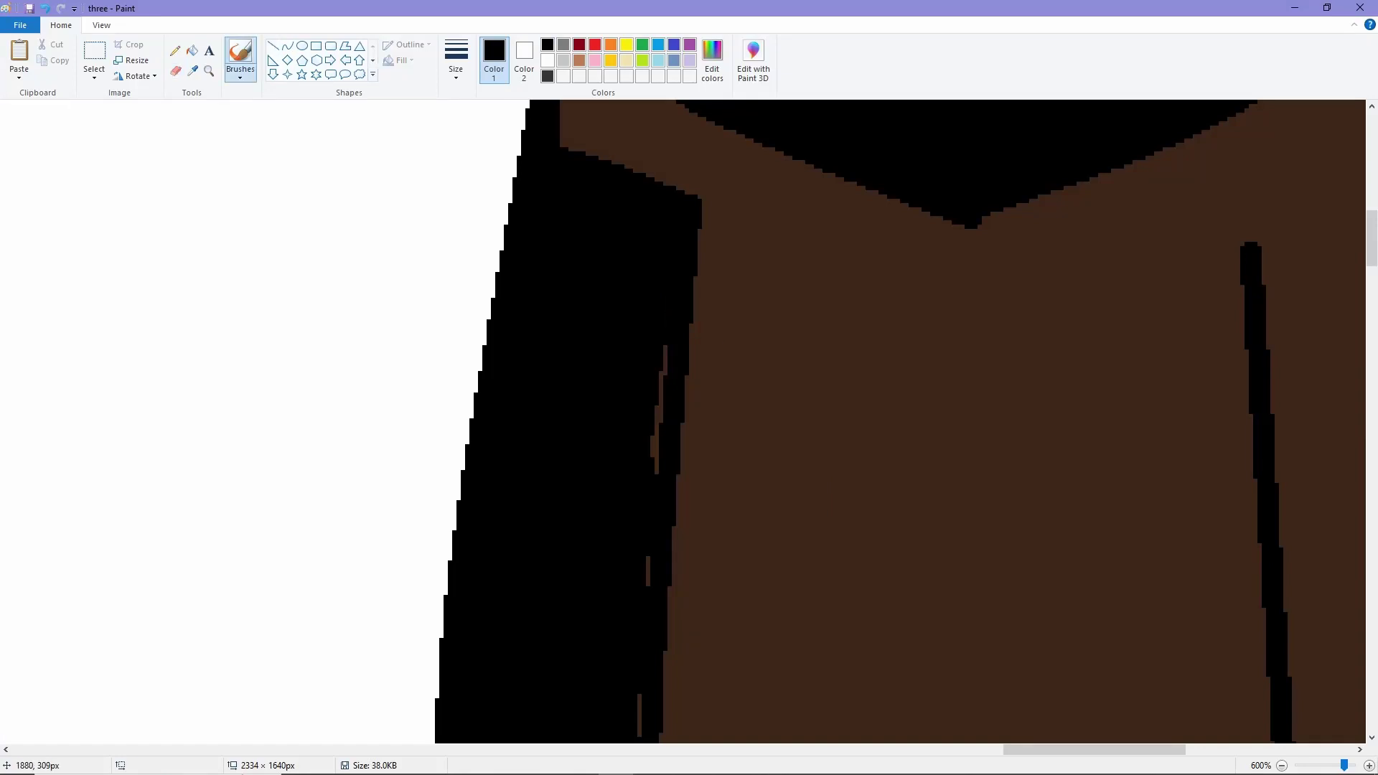
pyautogui.scroll(-3, 795, 334)
pyautogui.scroll(-1, 795, 334)
pyautogui.scroll(3, 796, 335)
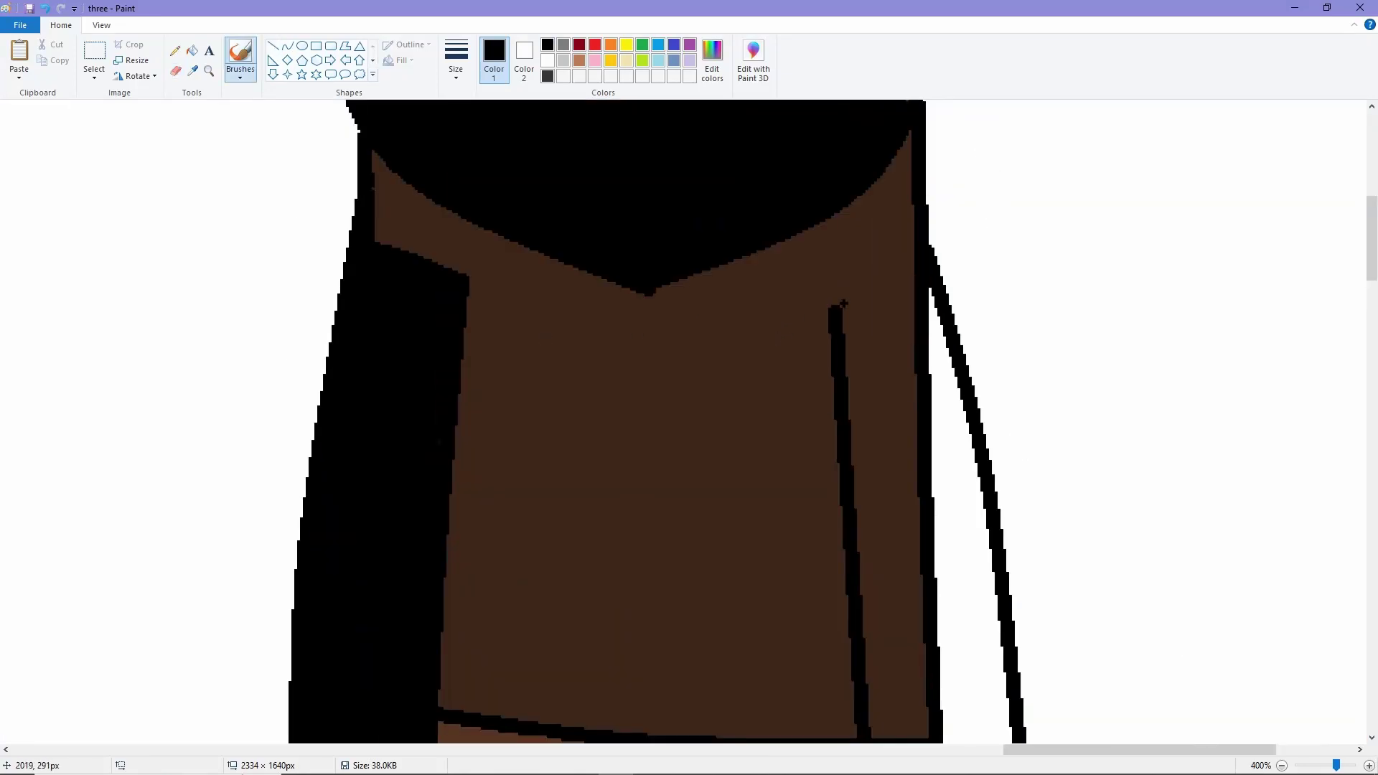
# Step: Erase the torso edge and the brown strip inside the right arm to white
pyautogui.click(176, 70)
pyautogui.moveTo(927, 338)
pyautogui.mouseDown()
pyautogui.moveTo(898, 460)
pyautogui.moveTo(929, 123)
pyautogui.mouseUp()
pyautogui.scroll(-4, 897, 460)
pyautogui.scroll(4, 929, 122)
pyautogui.moveTo(883, 503)
pyautogui.mouseDown()
pyautogui.moveTo(903, 294)
pyautogui.moveTo(873, 477)
pyautogui.moveTo(857, 345)
pyautogui.mouseUp()
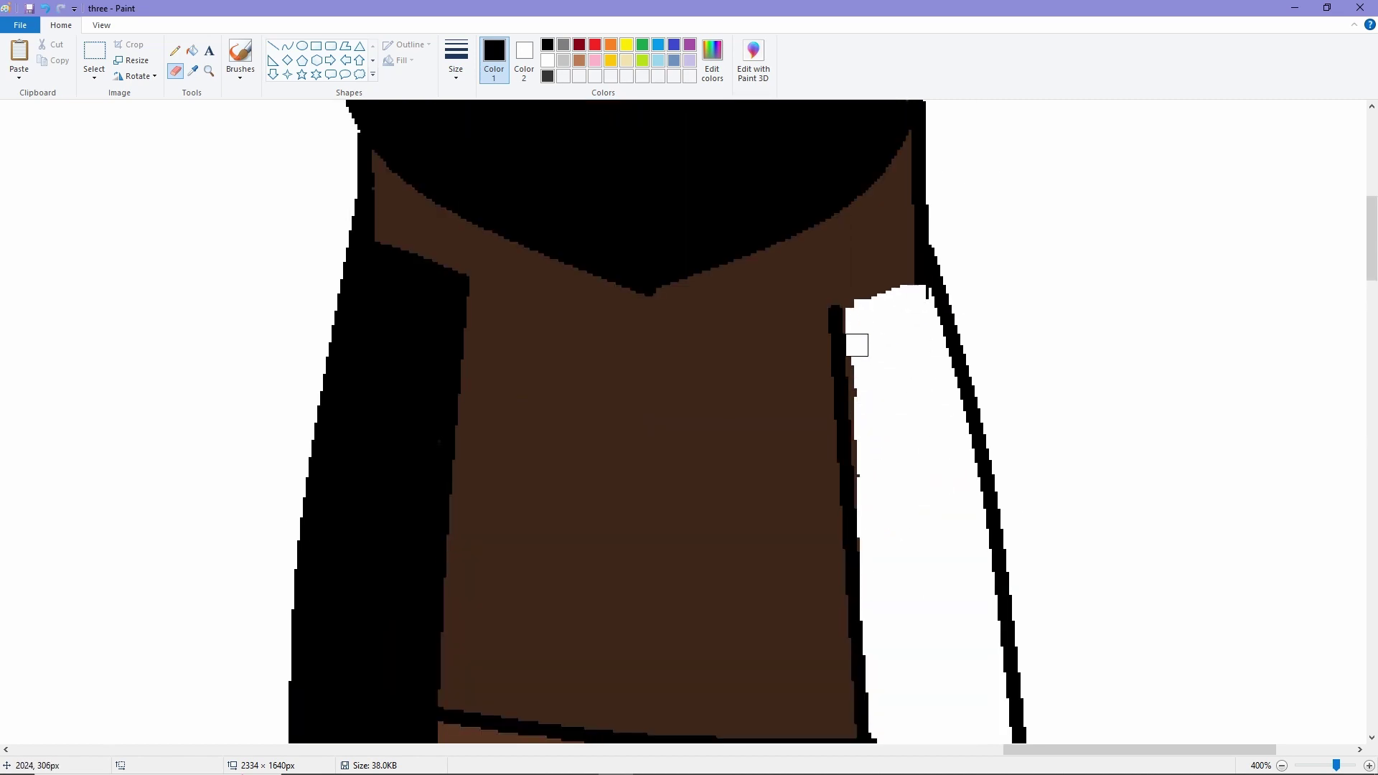
pyautogui.scroll(1, 911, 432)
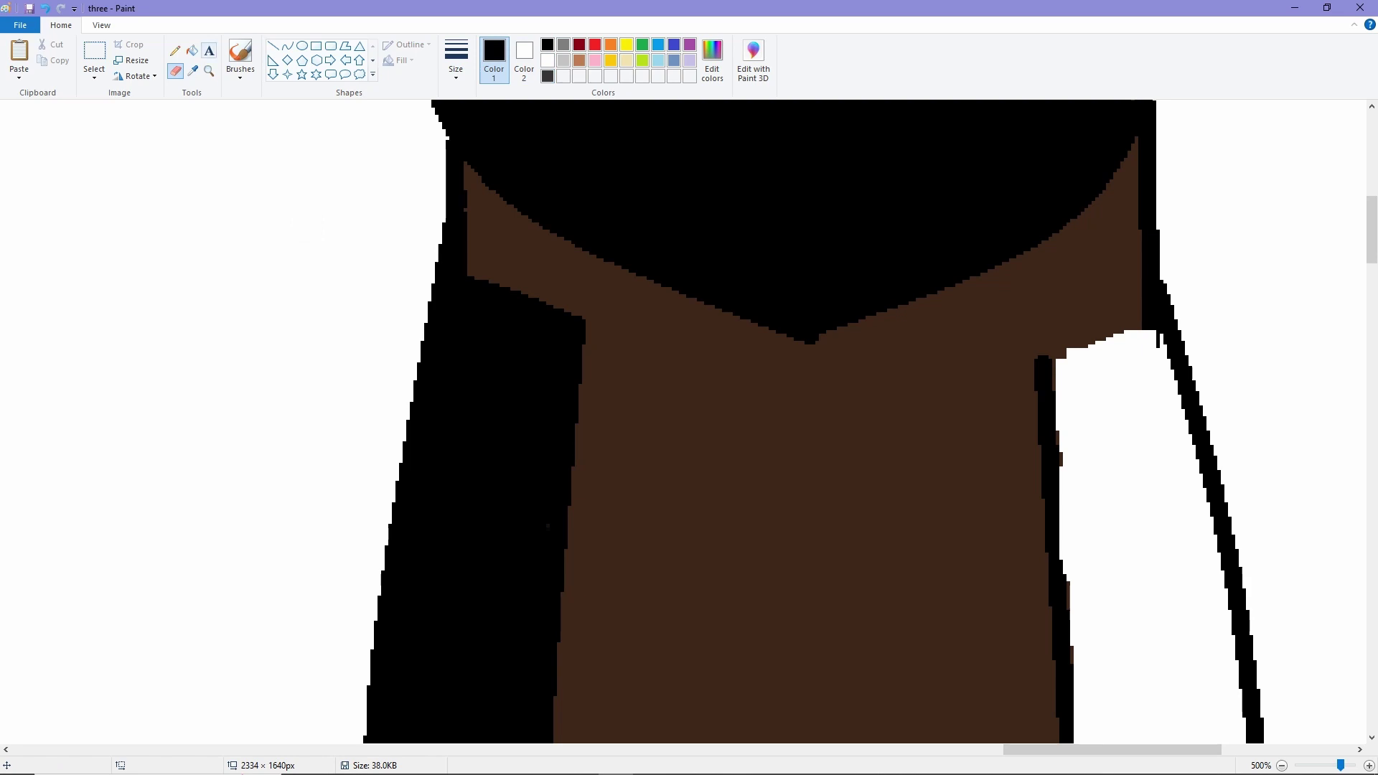
# Step: Close the right arm's top with a black line about 31 by 11 px, fill the arm black and paint over the brown slivers
pyautogui.moveTo(1045, 363); pyautogui.dragTo(1158, 330)
pyautogui.click(240, 57)
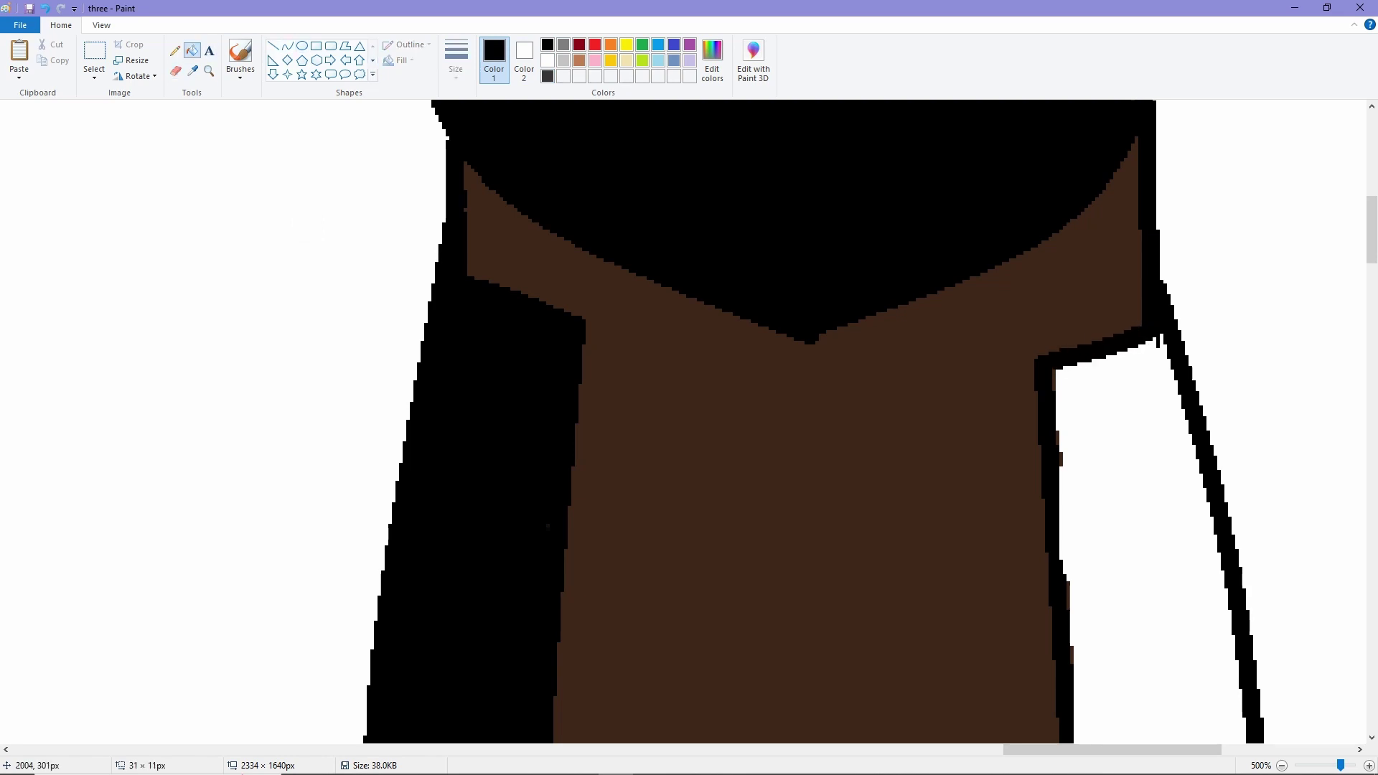
pyautogui.hscroll(10, 689, 427)
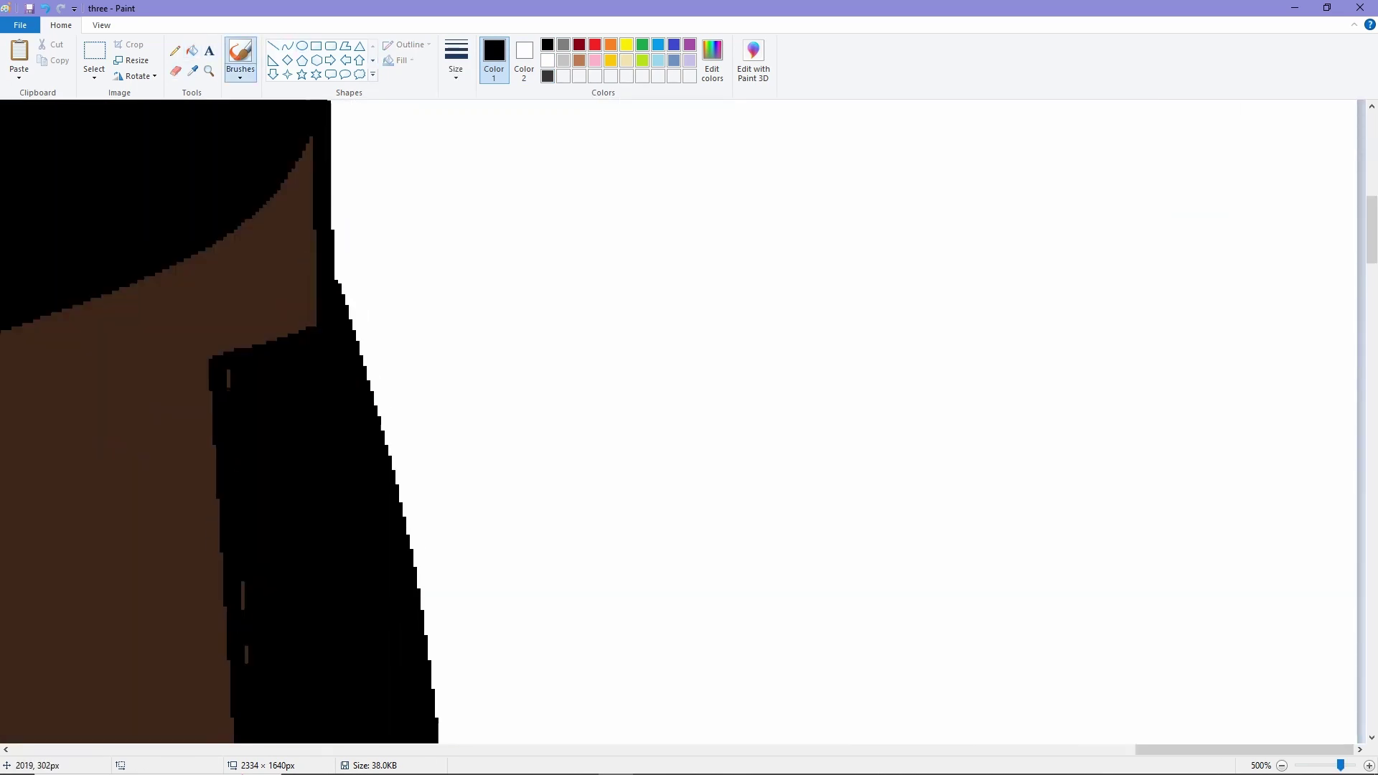
pyautogui.scroll(-2, 678, 423)
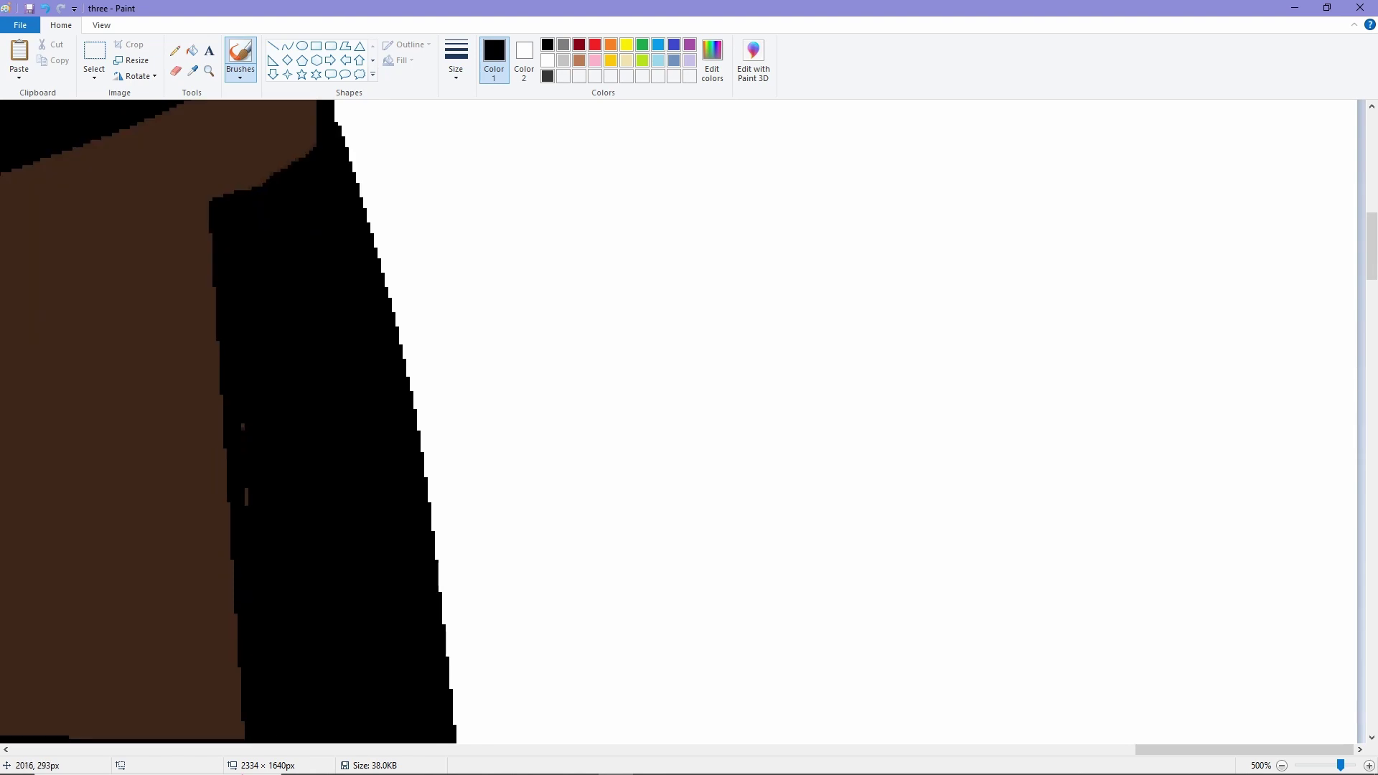
pyautogui.scroll(-2, 679, 423)
pyautogui.scroll(-3, 562, 277)
pyautogui.scroll(3, 563, 277)
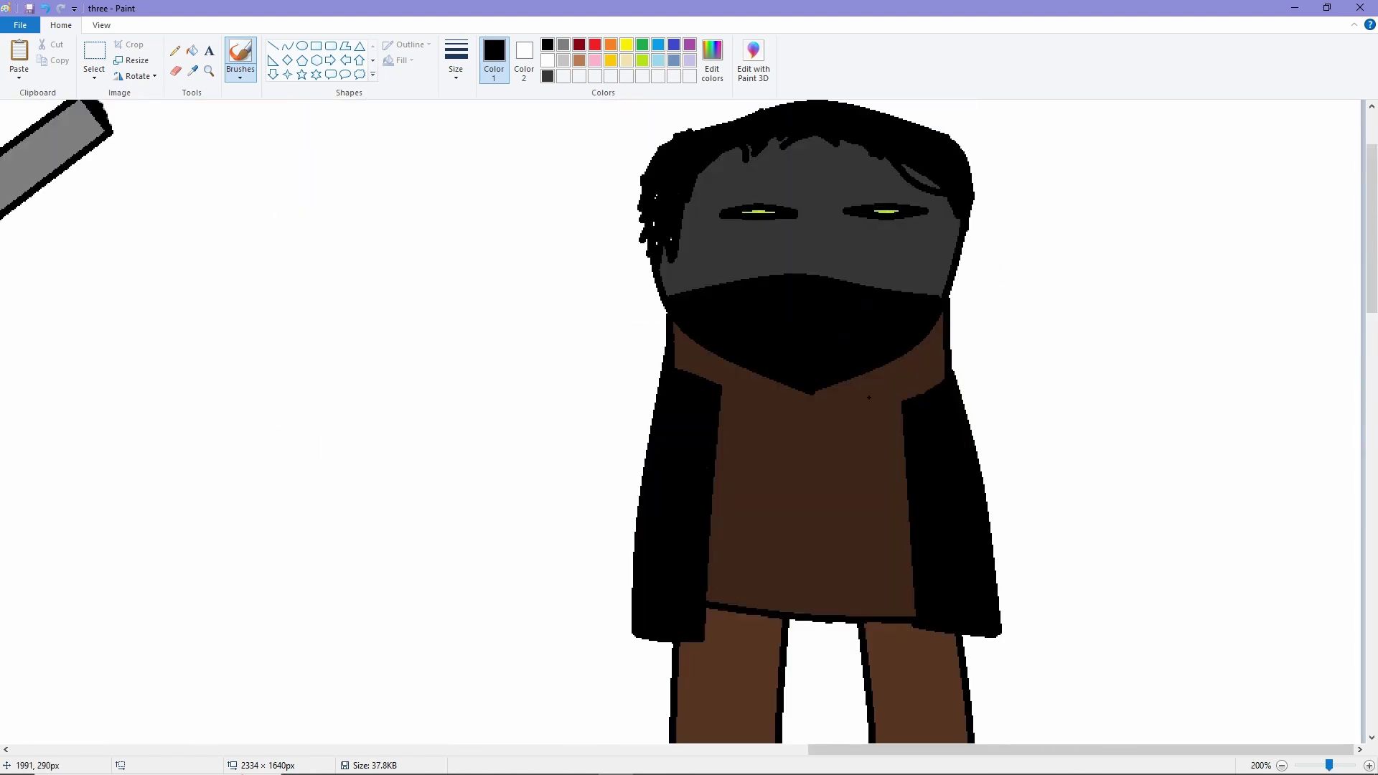
# Step: Try to draw straight black lines from the lower end of the left sleeve, and undo them
pyautogui.scroll(2, 563, 278)
pyautogui.hscroll(3, 718, 416)
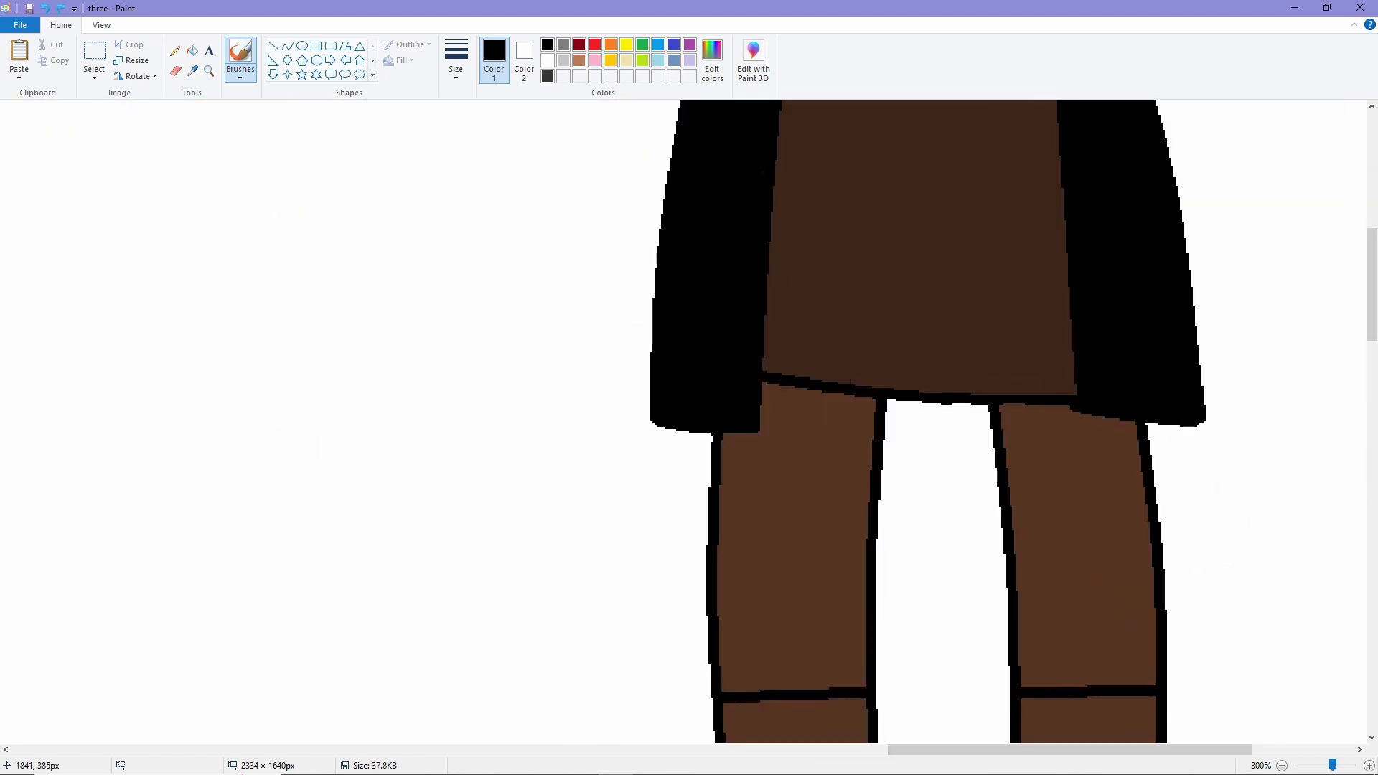
pyautogui.scroll(-3, 1208, 587)
pyautogui.scroll(3, 1208, 587)
pyautogui.scroll(-1, 1208, 587)
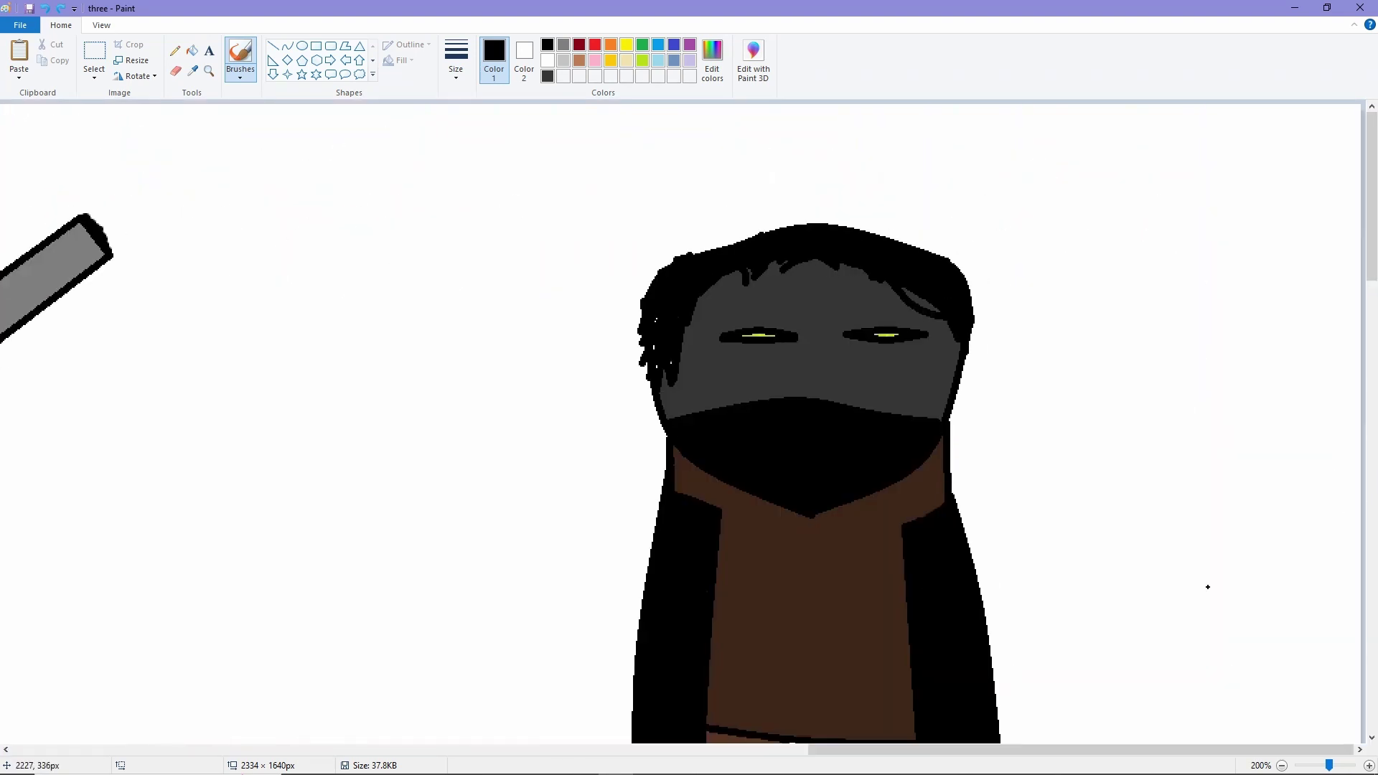
pyautogui.scroll(2, 787, 541)
pyautogui.hscroll(3, 1015, 677)
pyautogui.click(273, 45)
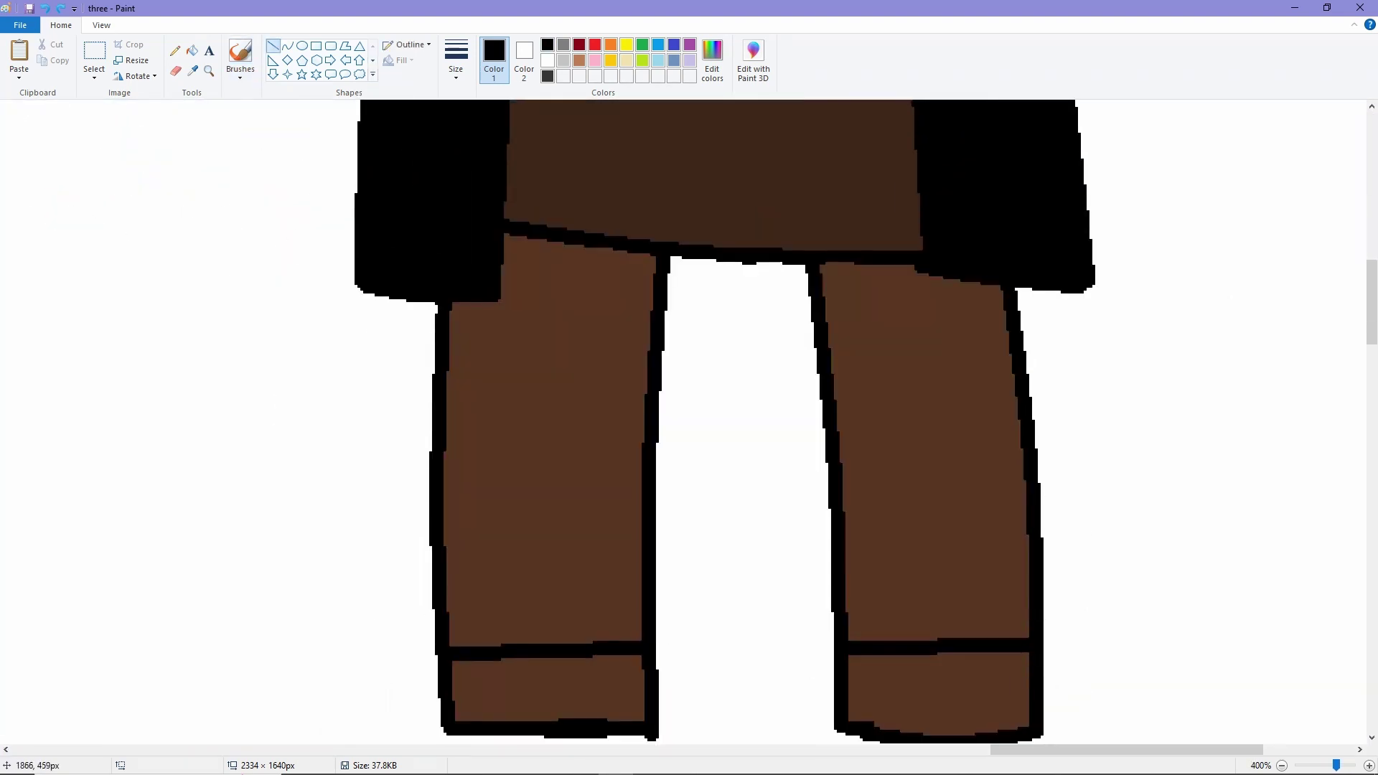
pyautogui.moveTo(470, 303)
pyautogui.mouseDown()
pyautogui.moveTo(470, 395)
pyautogui.moveTo(327, 424)
pyautogui.mouseUp()
pyautogui.hotkey('ctrl', 'z')
pyautogui.hotkey('ctrl', 'z')
pyautogui.hotkey('ctrl', 'z')
# Step: Try to outline an angular black shape below the left sleeve and across the leg, and undo its lines
pyautogui.moveTo(370, 294)
pyautogui.mouseDown()
pyautogui.moveTo(369, 459)
pyautogui.moveTo(388, 481)
pyautogui.moveTo(575, 454)
pyautogui.moveTo(568, 391)
pyautogui.mouseUp()
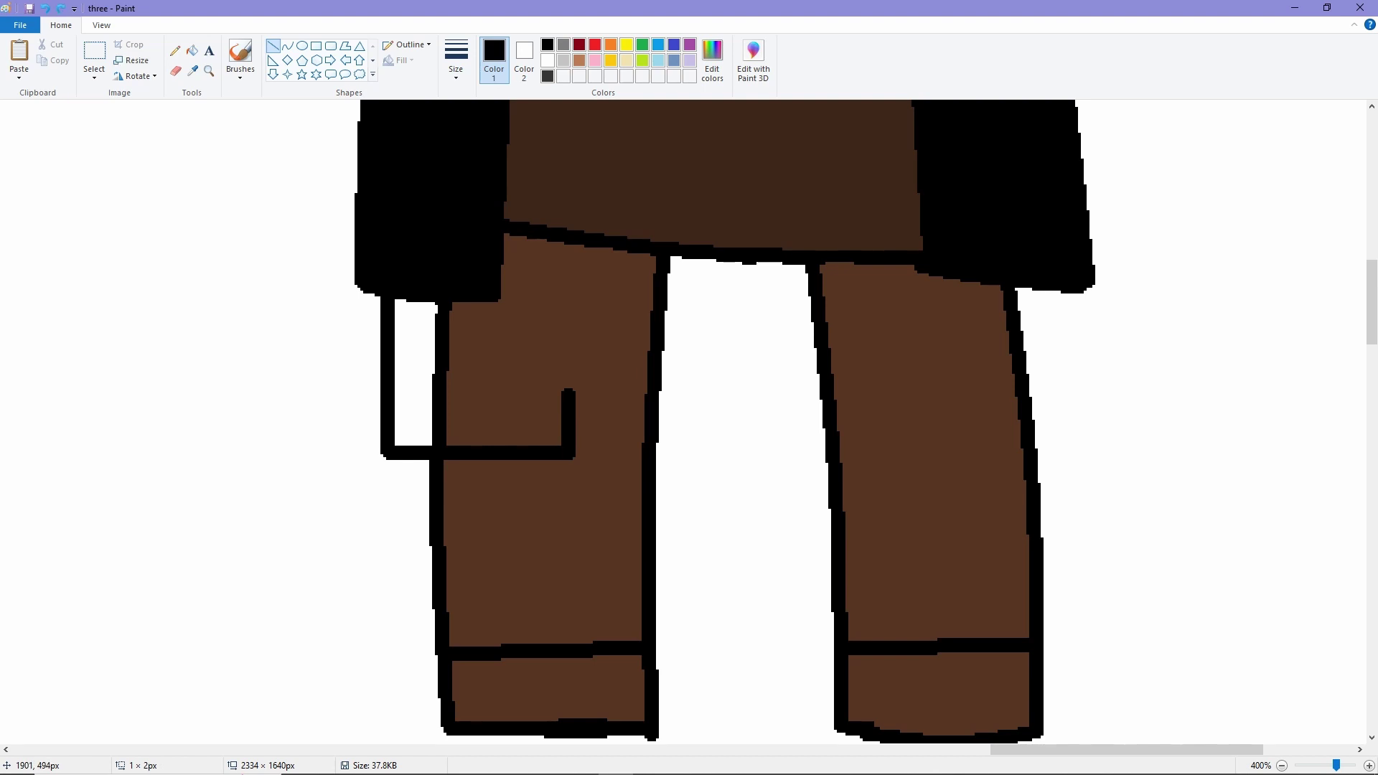
pyautogui.scroll(-1, 689, 423)
pyautogui.hscroll(3, 690, 424)
pyautogui.scroll(3, 689, 423)
pyautogui.moveTo(431, 641); pyautogui.dragTo(526, 640)
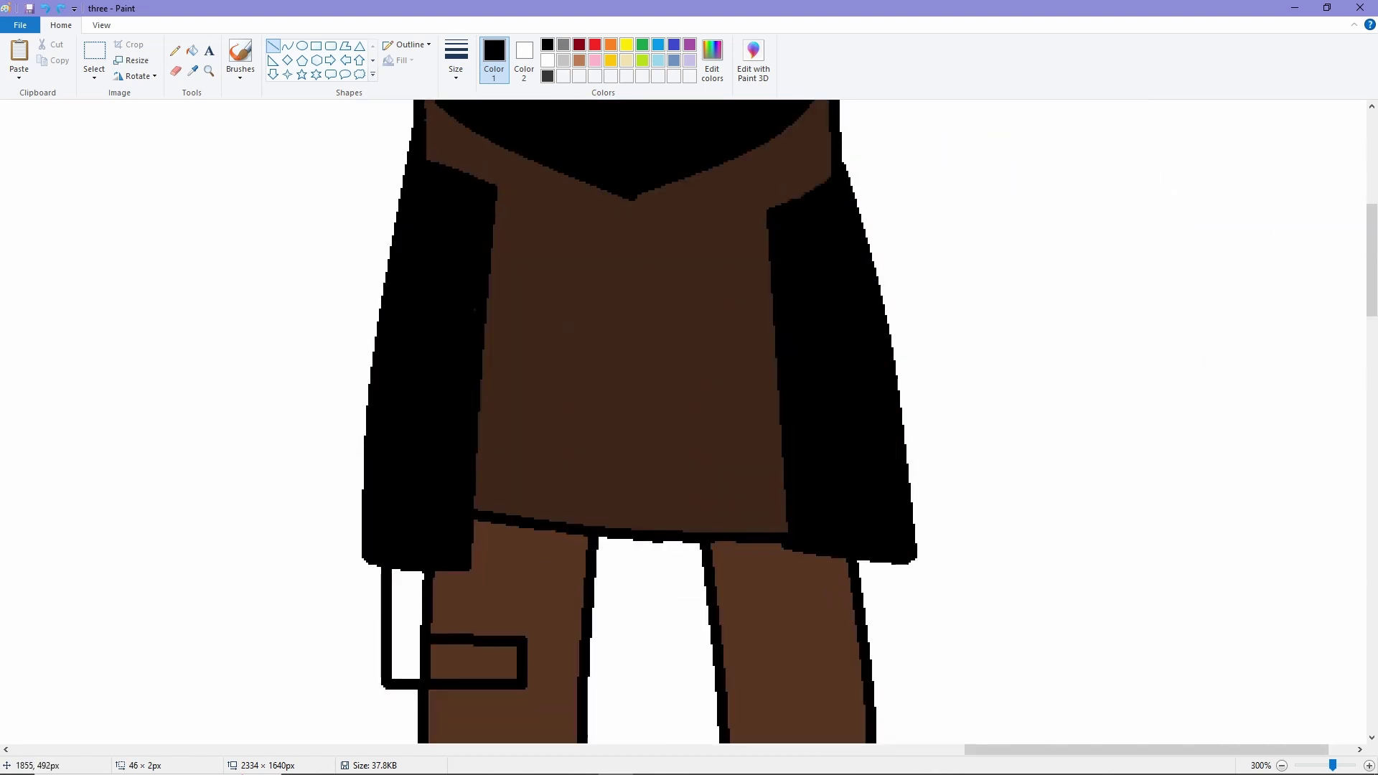
pyautogui.hotkey('ctrl', 'z')
pyautogui.hotkey('ctrl', 'z')
pyautogui.hotkey('ctrl', 'z')
pyautogui.hotkey('ctrl', 'z')
# Step: Outline a weapon at the left sleeve's end with black lines: a sideways handle about 38 px long and a downward barrel
pyautogui.scroll(2, 689, 424)
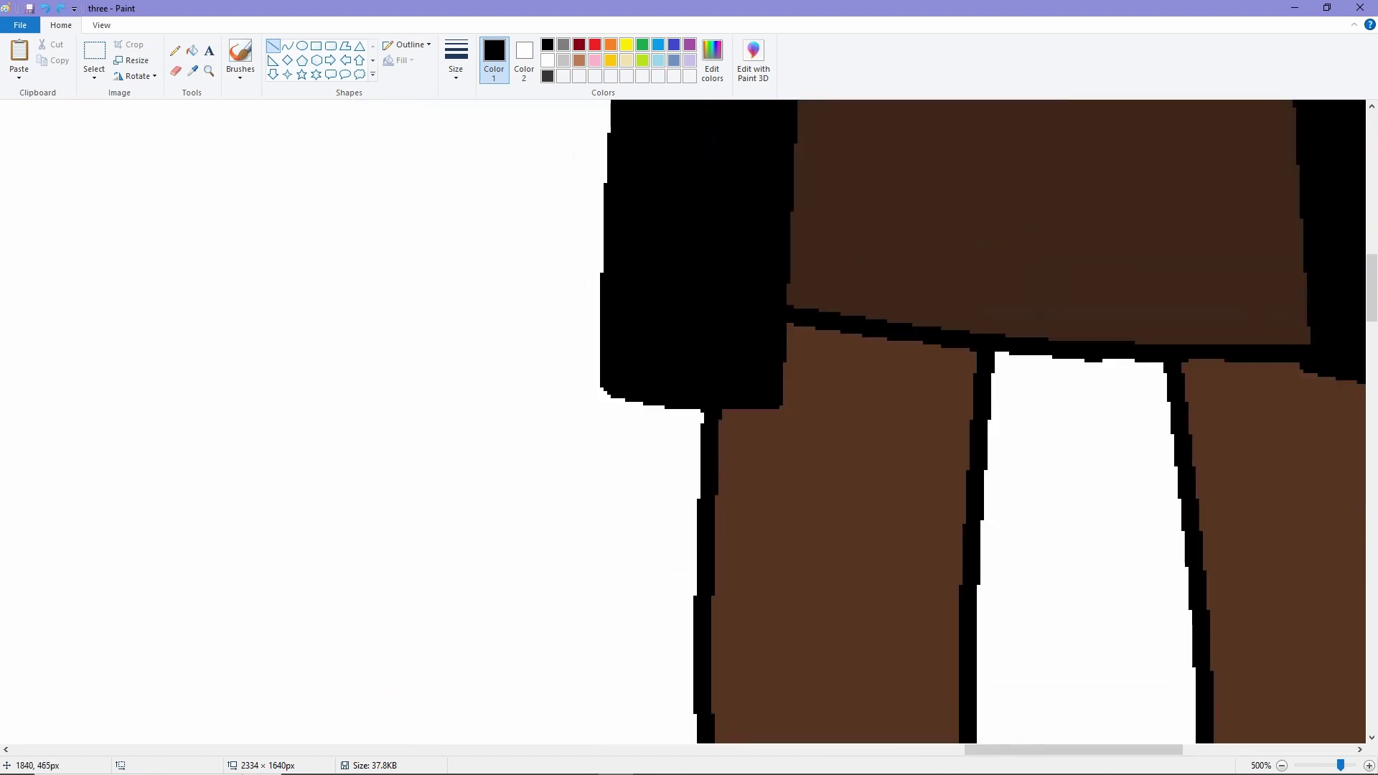
pyautogui.moveTo(460, 321); pyautogui.dragTo(597, 321)
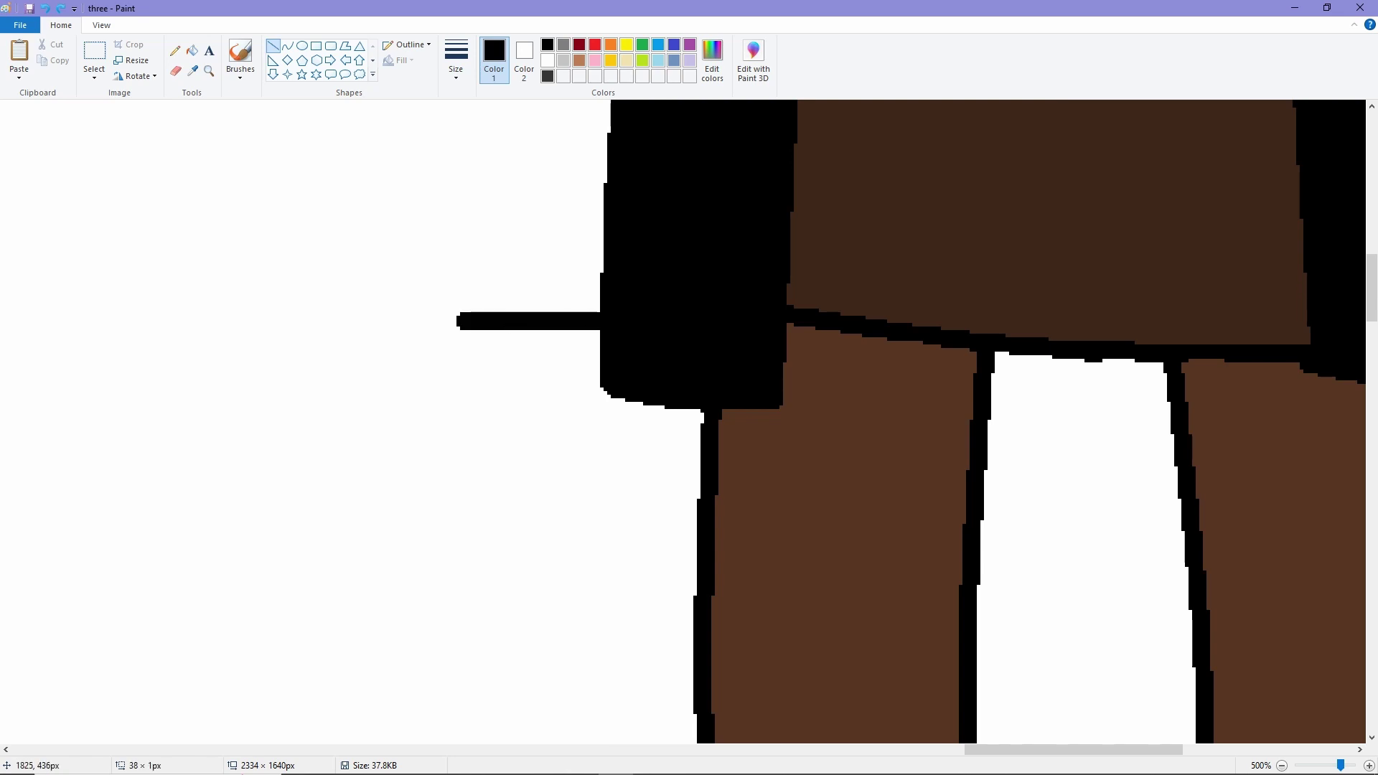
pyautogui.moveTo(462, 325); pyautogui.dragTo(462, 397)
pyautogui.moveTo(462, 396)
pyautogui.mouseDown()
pyautogui.moveTo(566, 397)
pyautogui.moveTo(616, 557)
pyautogui.moveTo(758, 598)
pyautogui.mouseUp()
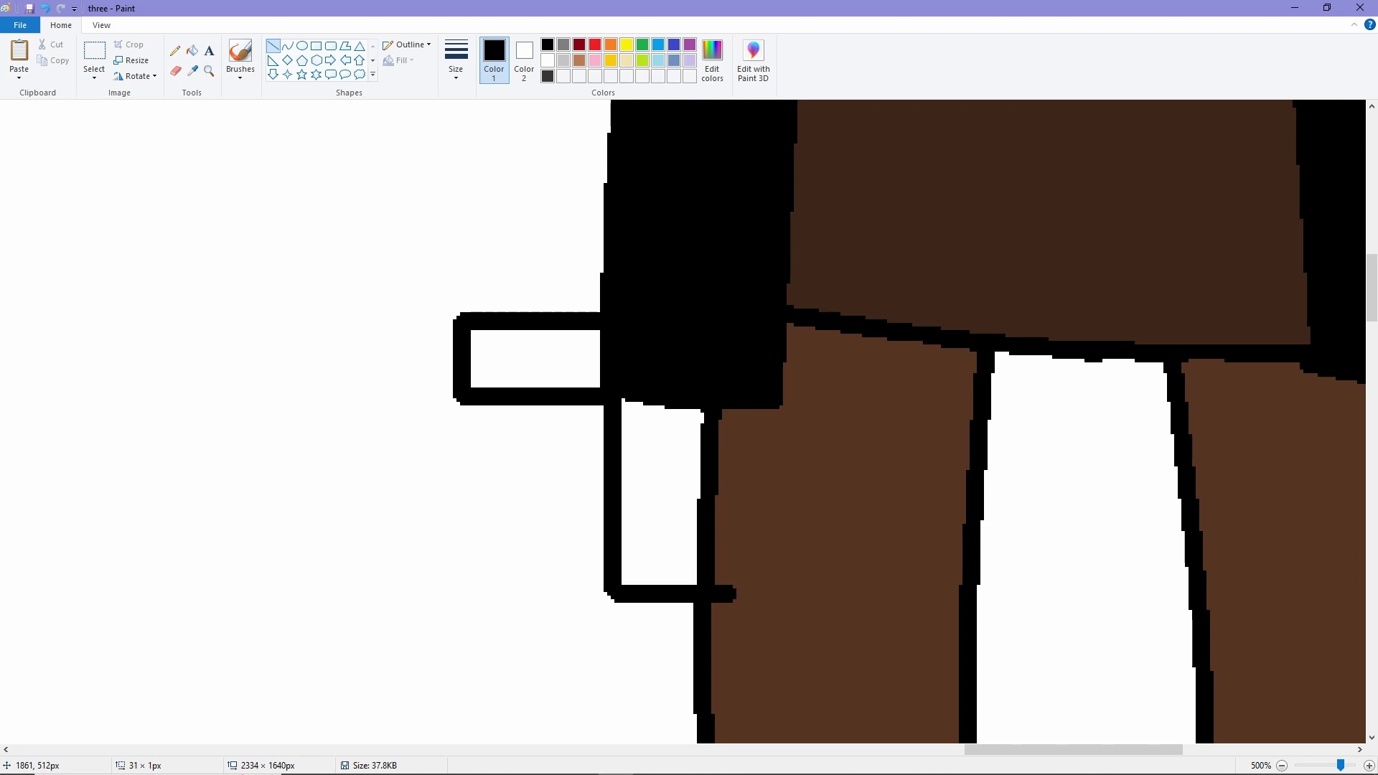
# Step: Replace the left barrel's bottom line with a curve about 37 by 4 px and close its inner side with a straight line
pyautogui.hotkey('ctrl', 'z')
pyautogui.click(287, 45)
pyautogui.moveTo(615, 593)
pyautogui.mouseDown()
pyautogui.moveTo(747, 590)
pyautogui.moveTo(682, 600)
pyautogui.mouseUp()
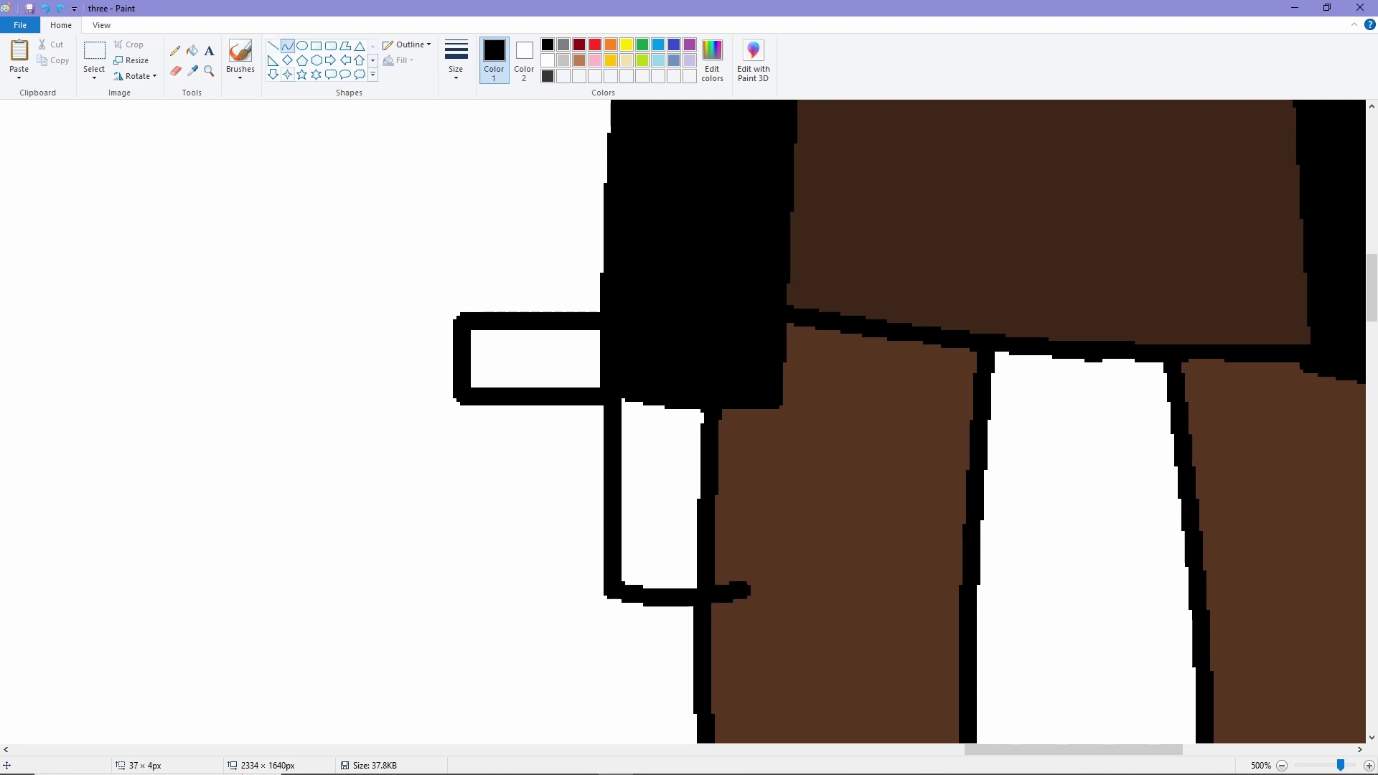
pyautogui.click(272, 45)
pyautogui.moveTo(731, 411); pyautogui.dragTo(751, 590)
pyautogui.keyDown('ctrl'); pyautogui.scroll(-2, 750, 591); pyautogui.keyUp('ctrl')
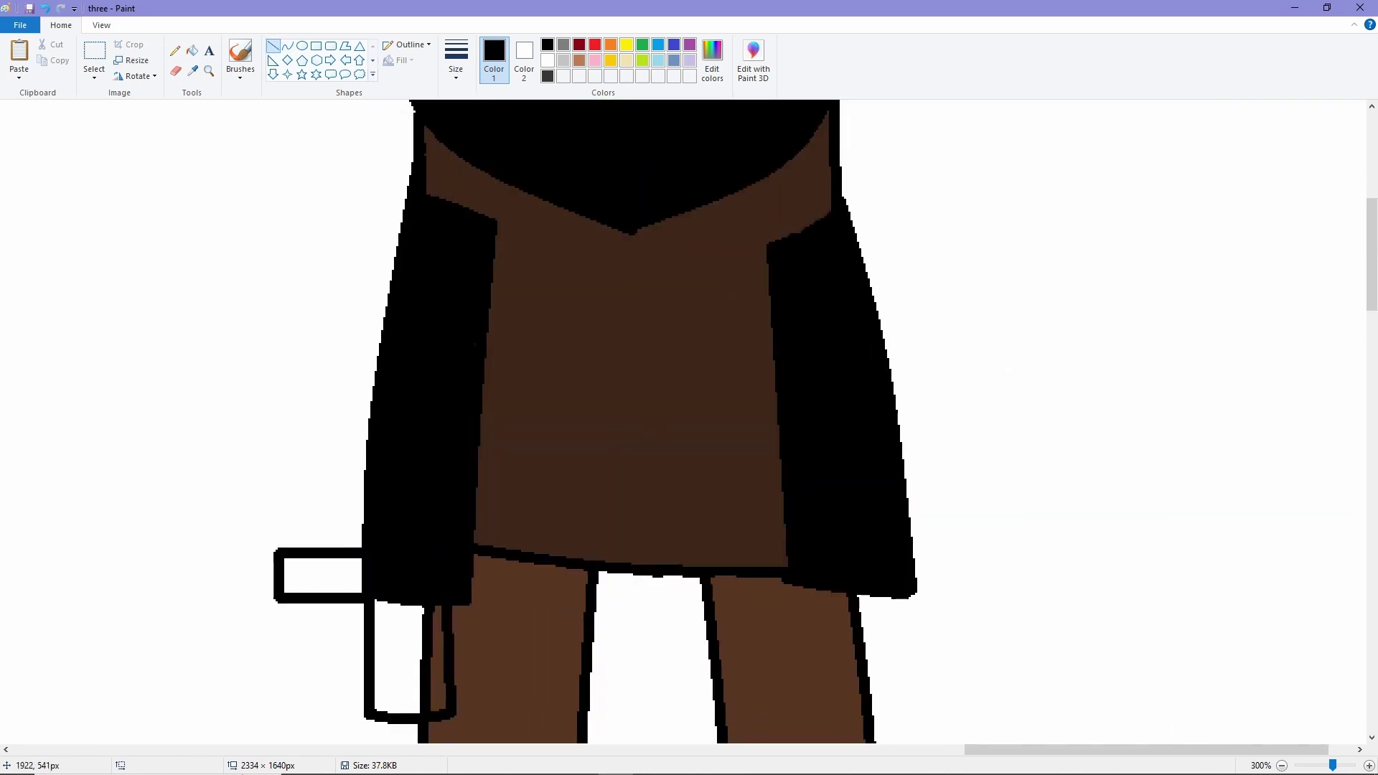
# Step: Fill the left weapon's handle and both parts of its barrel with medium grey
pyautogui.scroll(-2, 690, 422)
pyautogui.moveTo(1147, 750); pyautogui.dragTo(1171, 750)
pyautogui.click(564, 44)
pyautogui.click(192, 50)
pyautogui.click(228, 416)
pyautogui.click(305, 495)
pyautogui.click(344, 499)
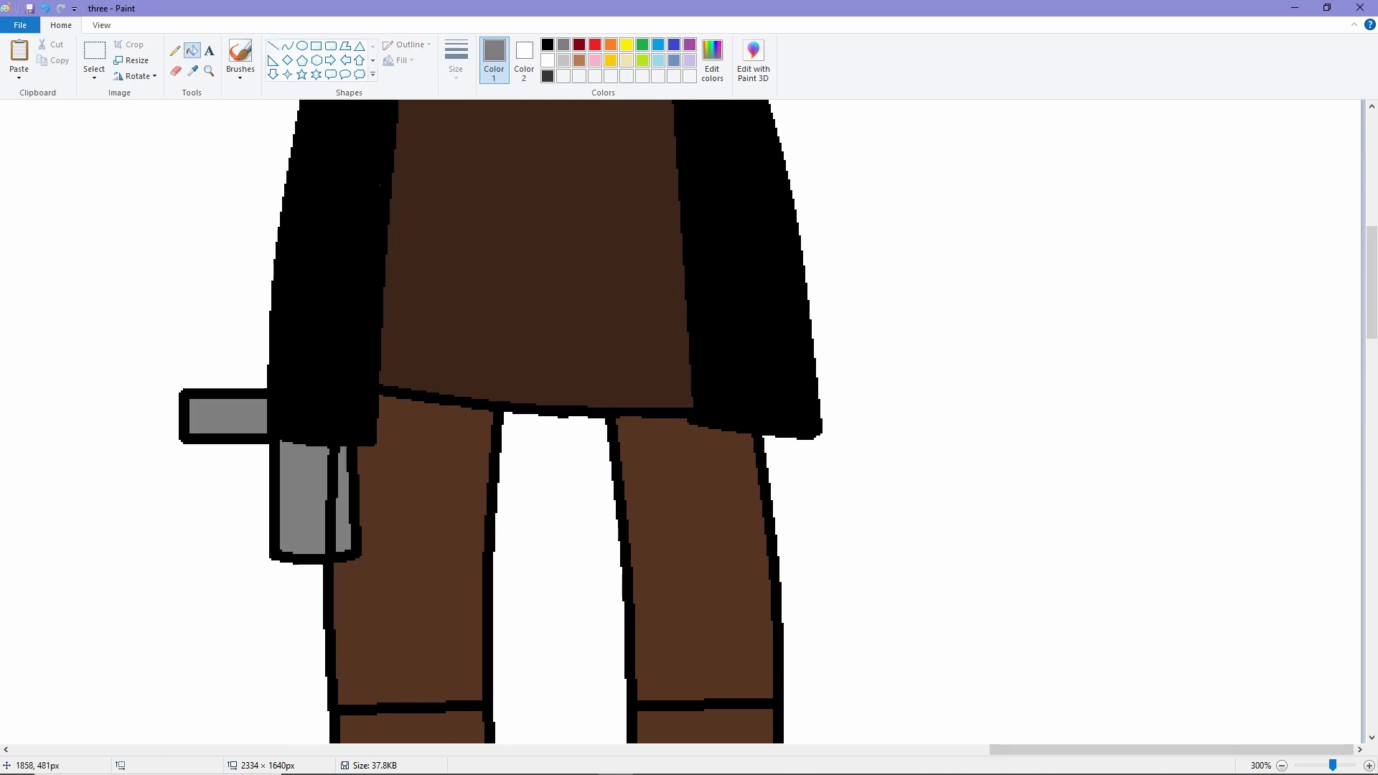
# Step: Erase the leg outline running through the left weapon's barrel and fill the gap with the same grey
pyautogui.keyDown('ctrl'); pyautogui.scroll(2, 502, 431); pyautogui.keyUp('ctrl')
pyautogui.scroll(2, 503, 431)
pyautogui.click(175, 70)
pyautogui.moveTo(553, 523); pyautogui.dragTo(549, 359)
pyautogui.click(192, 50)
pyautogui.click(547, 445)
pyautogui.keyDown('ctrl'); pyautogui.scroll(-1, 547, 445); pyautogui.keyUp('ctrl')
pyautogui.keyDown('ctrl'); pyautogui.scroll(1, 547, 445); pyautogui.keyUp('ctrl')
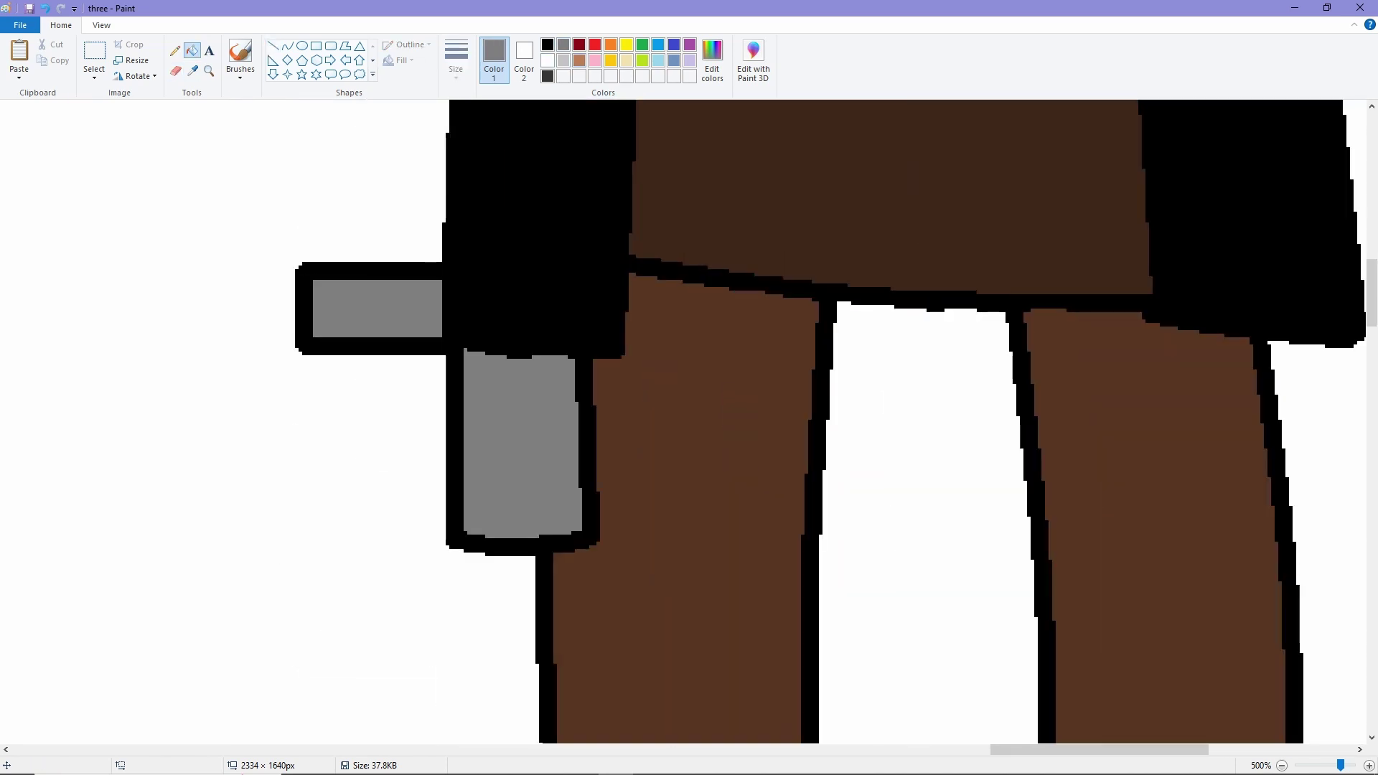
# Step: Draw two black diagonal stripes across the left weapon's handle, about 7 by 18 px each
pyautogui.click(547, 44)
pyautogui.scroll(4, 689, 422)
pyautogui.scroll(-2, 689, 422)
pyautogui.click(272, 45)
pyautogui.moveTo(351, 440); pyautogui.dragTo(332, 495)
pyautogui.moveTo(400, 439); pyautogui.dragTo(380, 495)
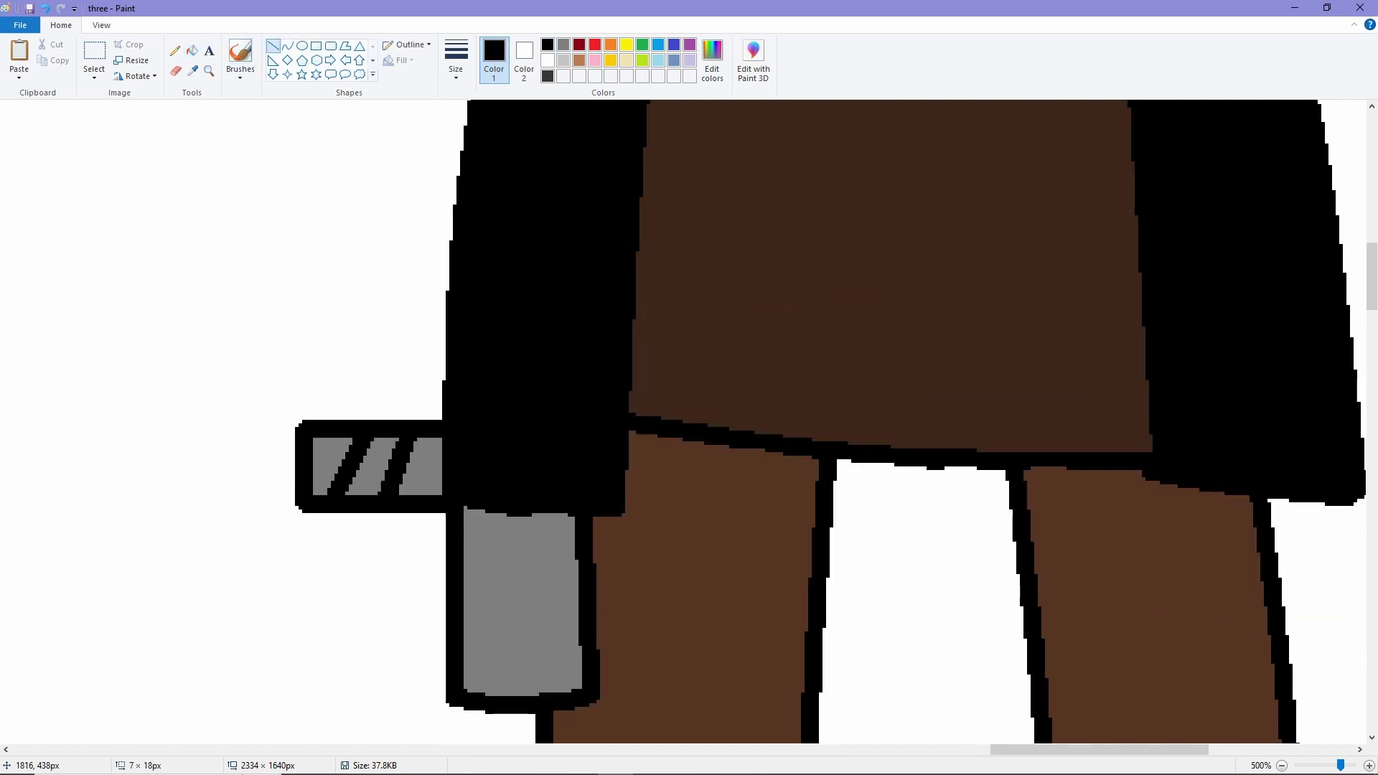
# Step: Draw a slightly bowed black band across the lower part of the left weapon's barrel
pyautogui.scroll(-3, 425, 506)
pyautogui.click(287, 45)
pyautogui.moveTo(463, 471)
pyautogui.mouseDown()
pyautogui.moveTo(579, 470)
pyautogui.moveTo(521, 494)
pyautogui.moveTo(521, 475)
pyautogui.mouseUp()
pyautogui.keyDown('ctrl'); pyautogui.scroll(-3, 754, 431); pyautogui.keyUp('ctrl')
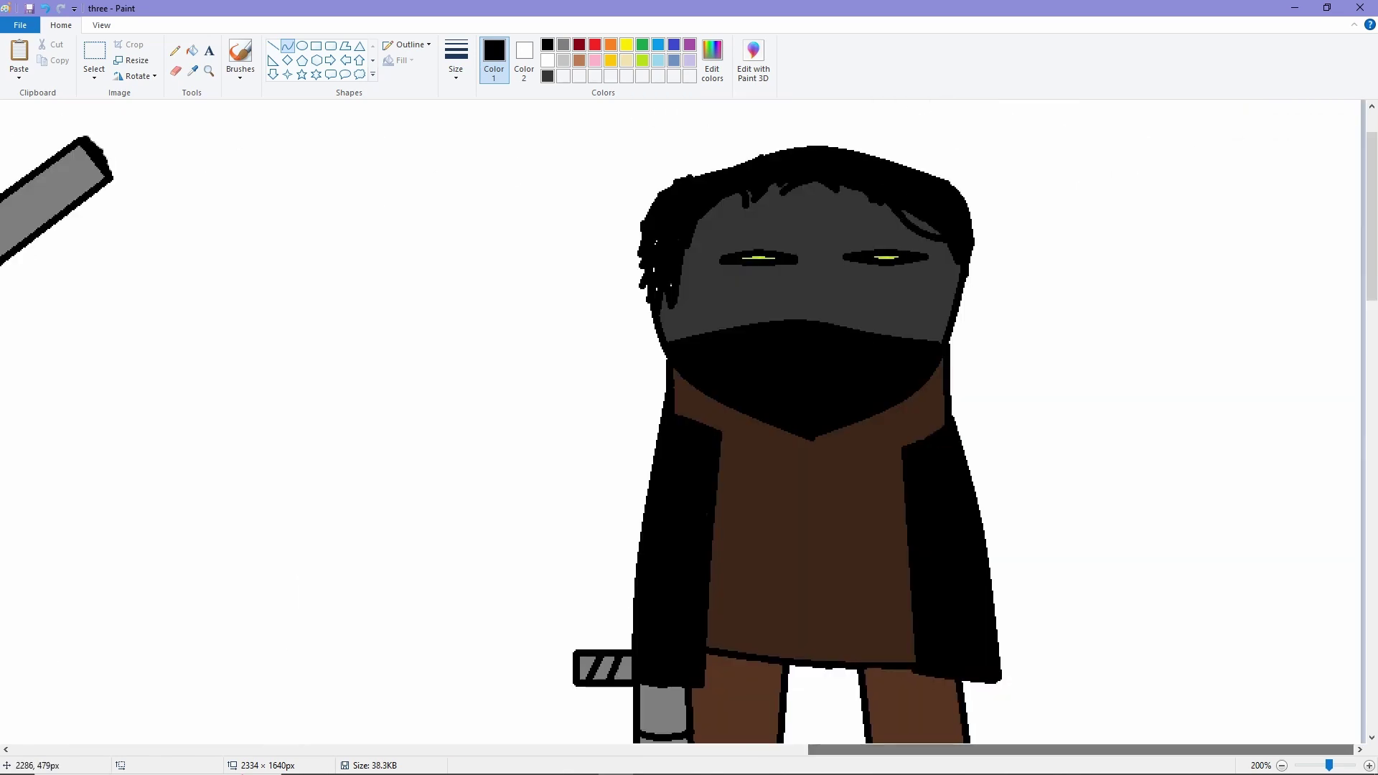
# Step: Try to recolour the segments of the left weapon's handle with the palette's dark red
pyautogui.keyDown('ctrl'); pyautogui.scroll(1, 1292, 707); pyautogui.keyUp('ctrl')
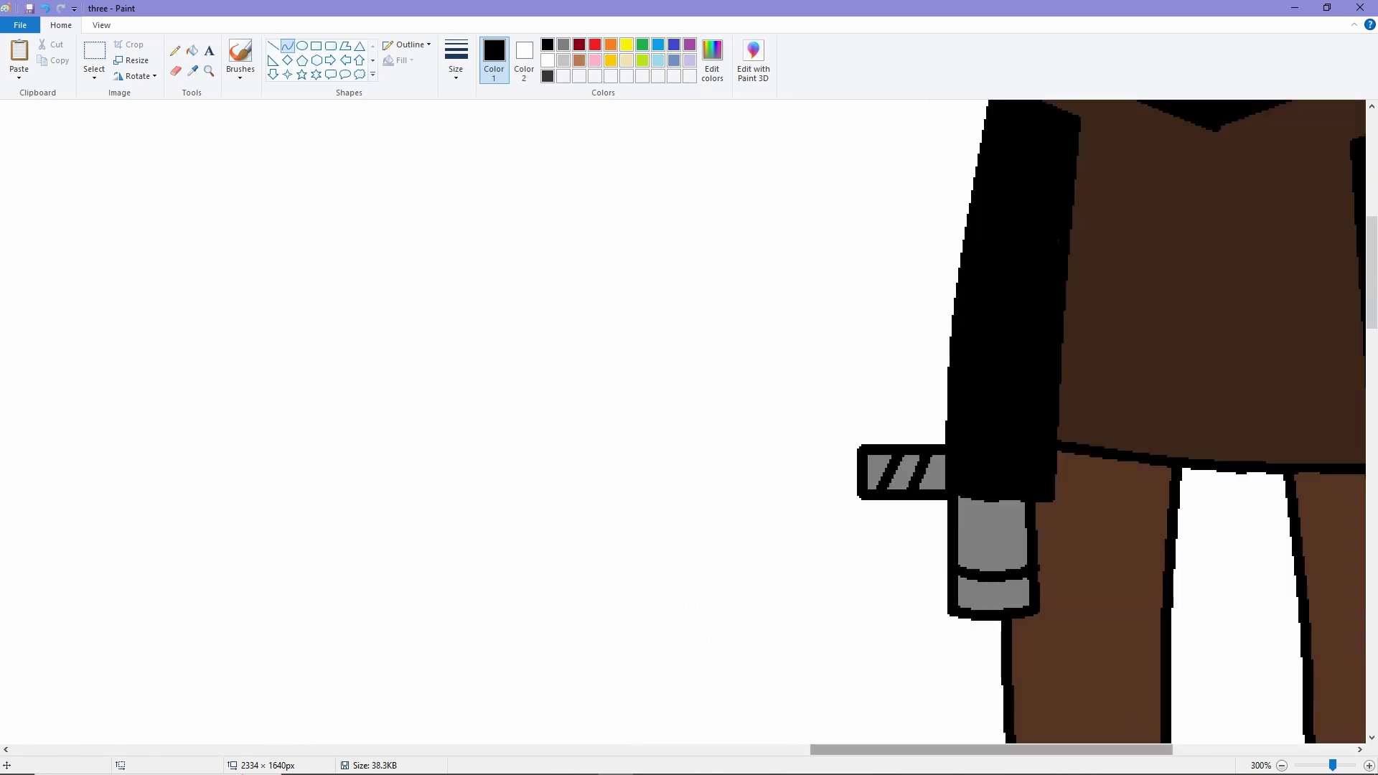
pyautogui.hscroll(3, 801, 591)
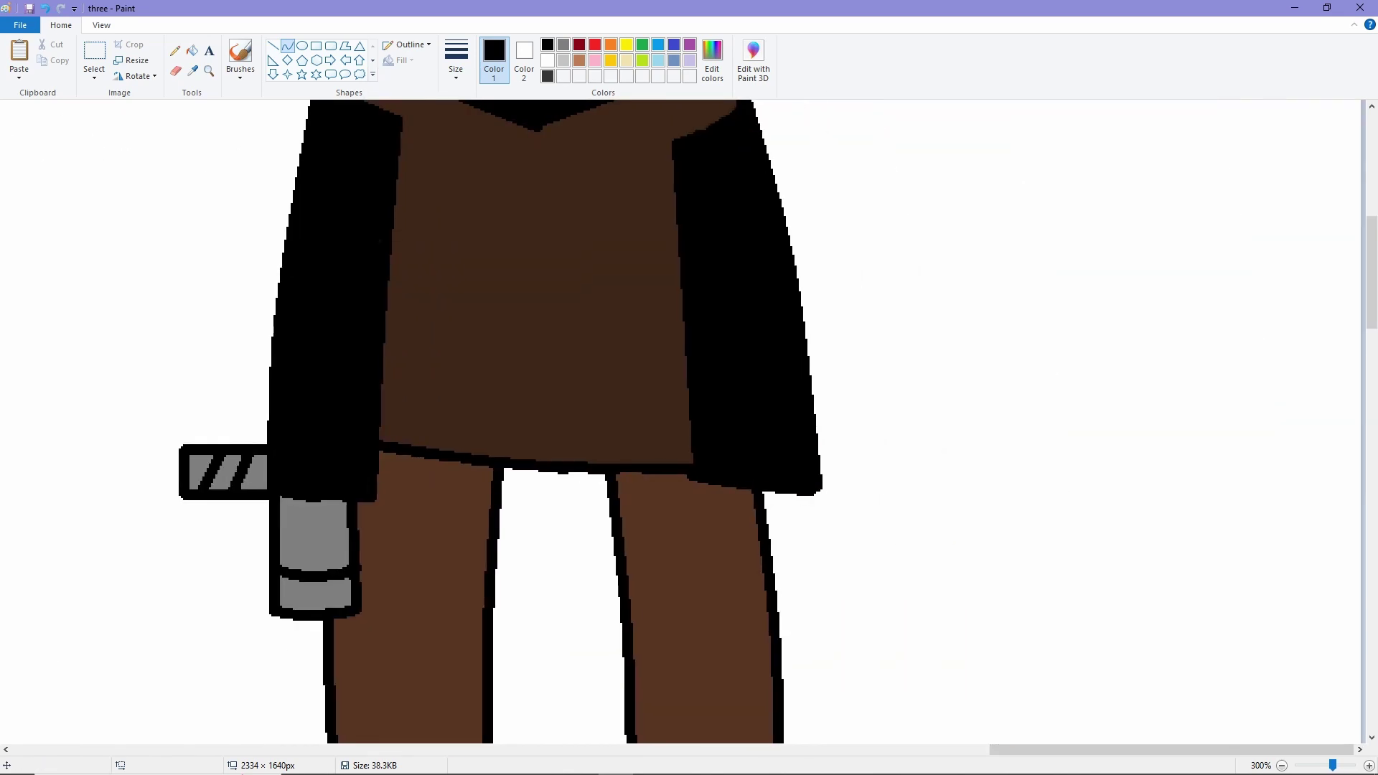
pyautogui.click(191, 50)
pyautogui.click(255, 472)
pyautogui.click(224, 472)
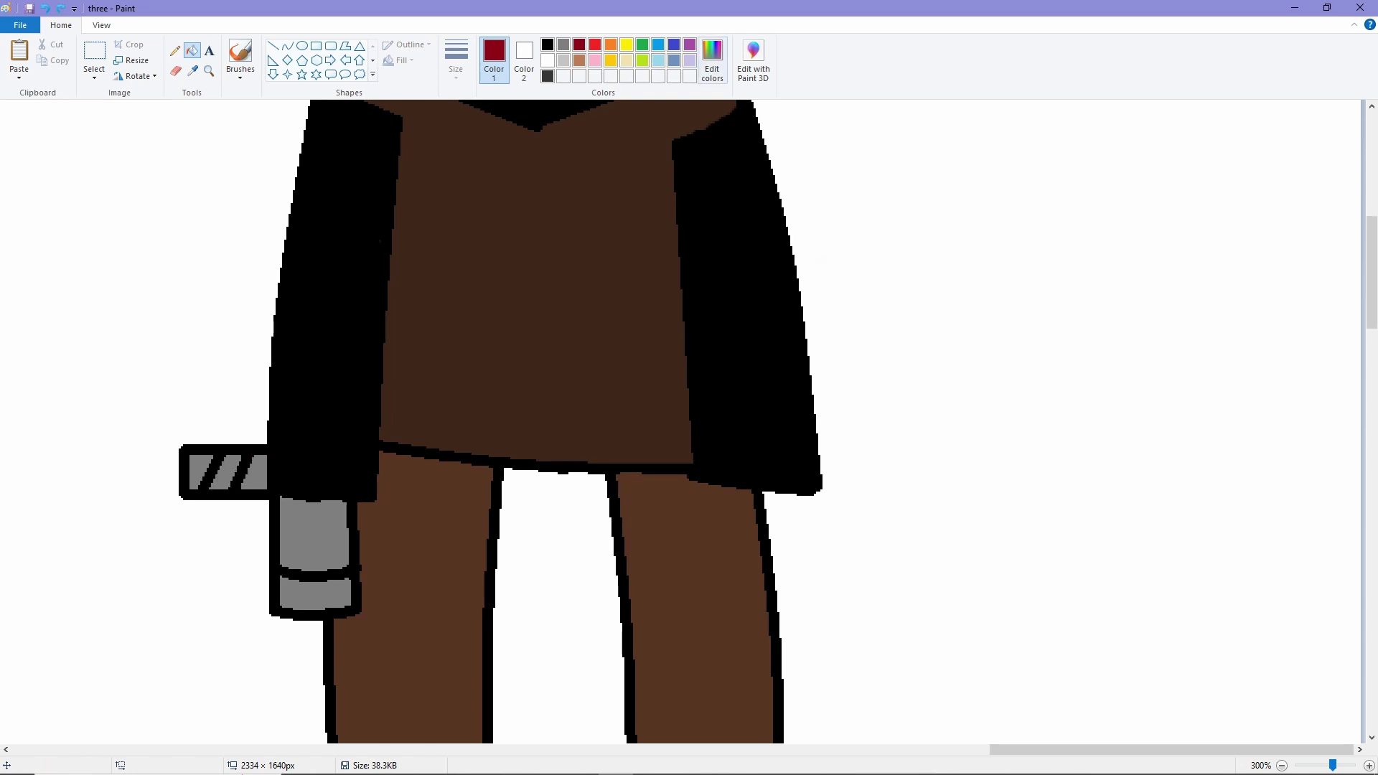
# Step: Define a custom dark red of red 43, green 0, blue 0 and fill the left handle's segments with it
pyautogui.click(712, 57)
pyautogui.click(543, 376)
pyautogui.click(556, 490)
pyautogui.click(713, 58)
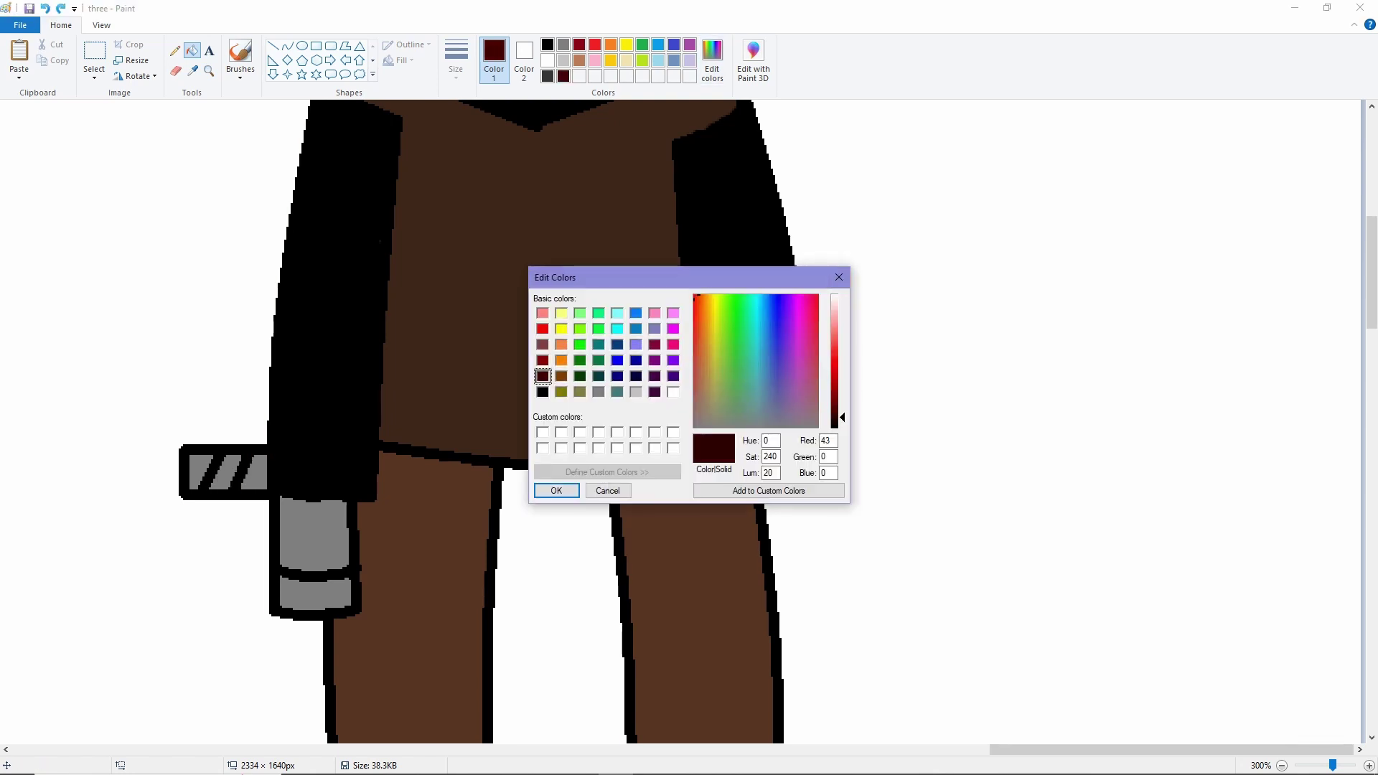
pyautogui.click(556, 490)
pyautogui.click(222, 473)
pyautogui.click(239, 479)
# Step: Outline a matching weapon at the right sleeve's end in black, with an outward handle and a barrel overlapping the right leg
pyautogui.scroll(-3, 682, 424)
pyautogui.scroll(-1, 682, 424)
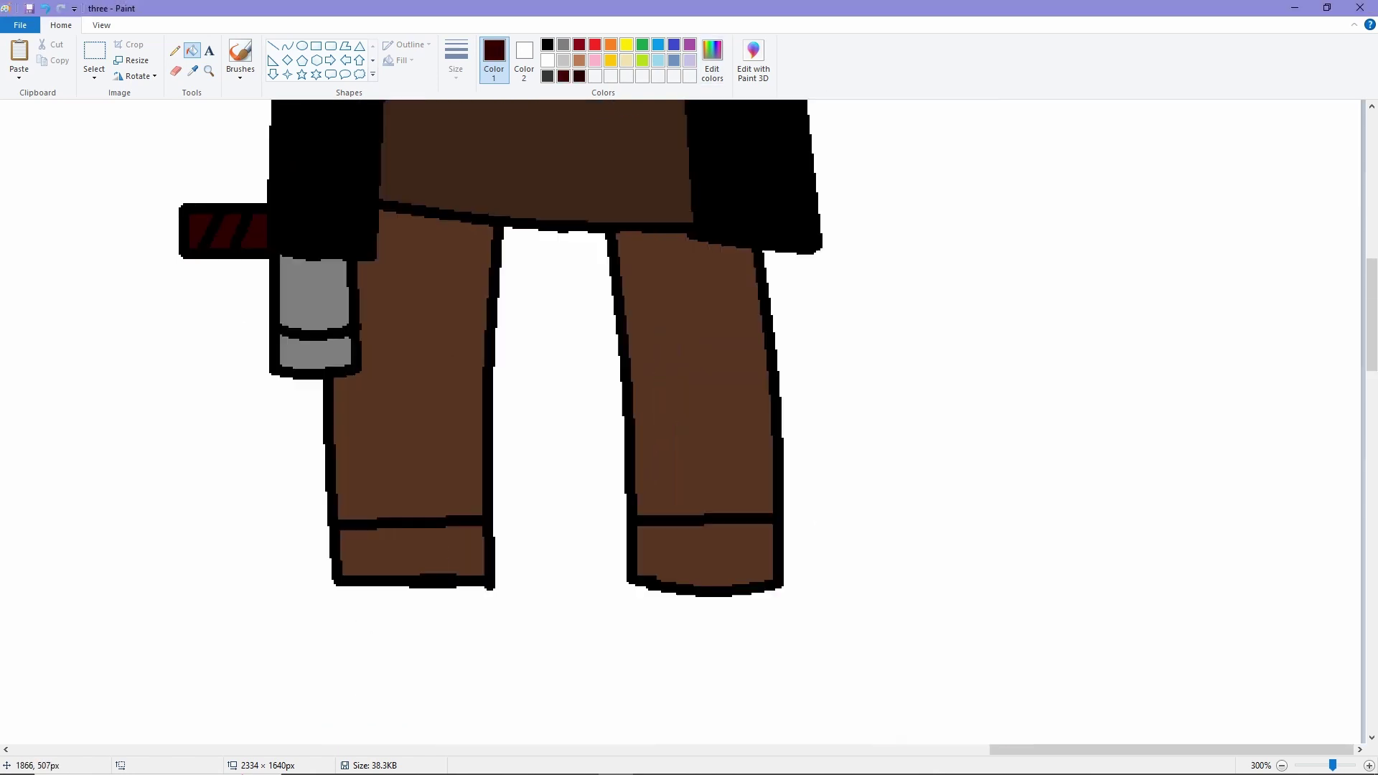
pyautogui.scroll(5, 682, 423)
pyautogui.scroll(-2, 789, 424)
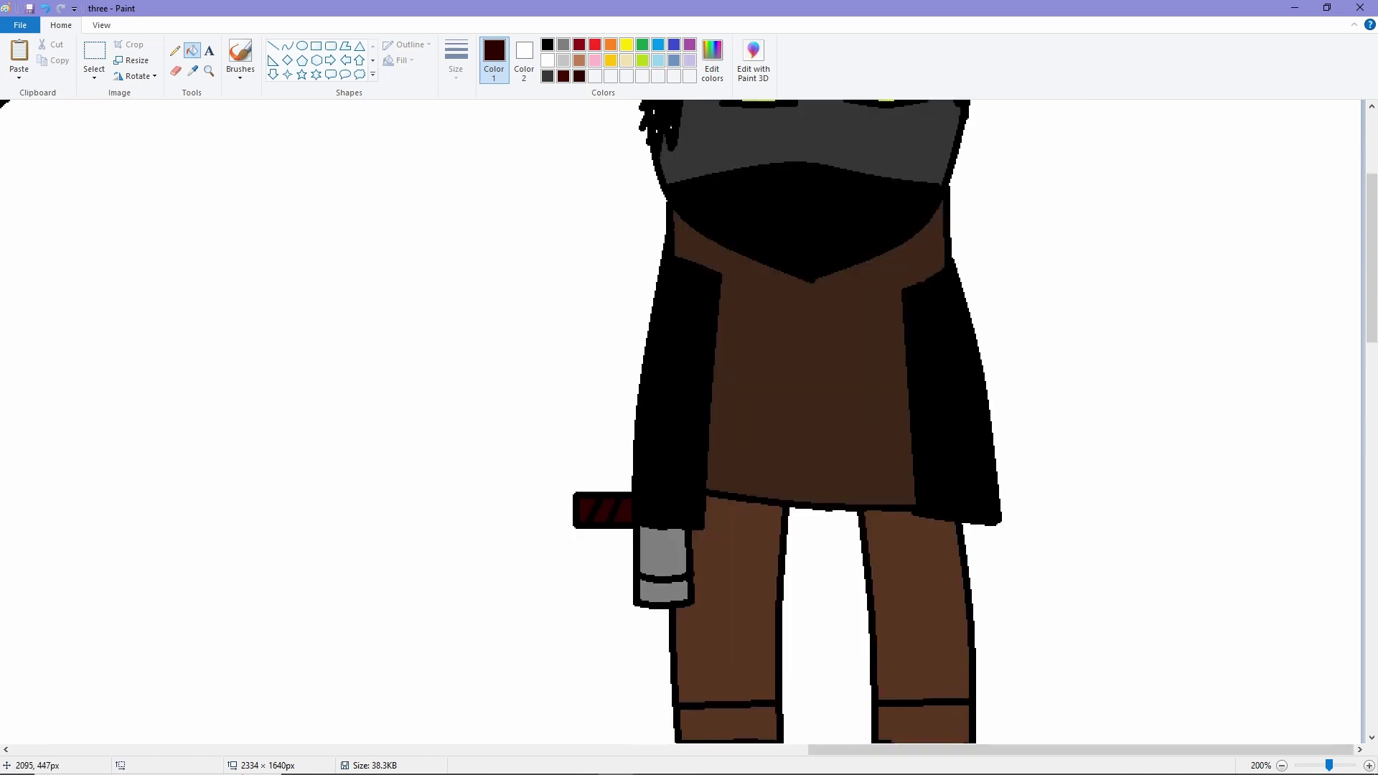
pyautogui.scroll(3, 689, 423)
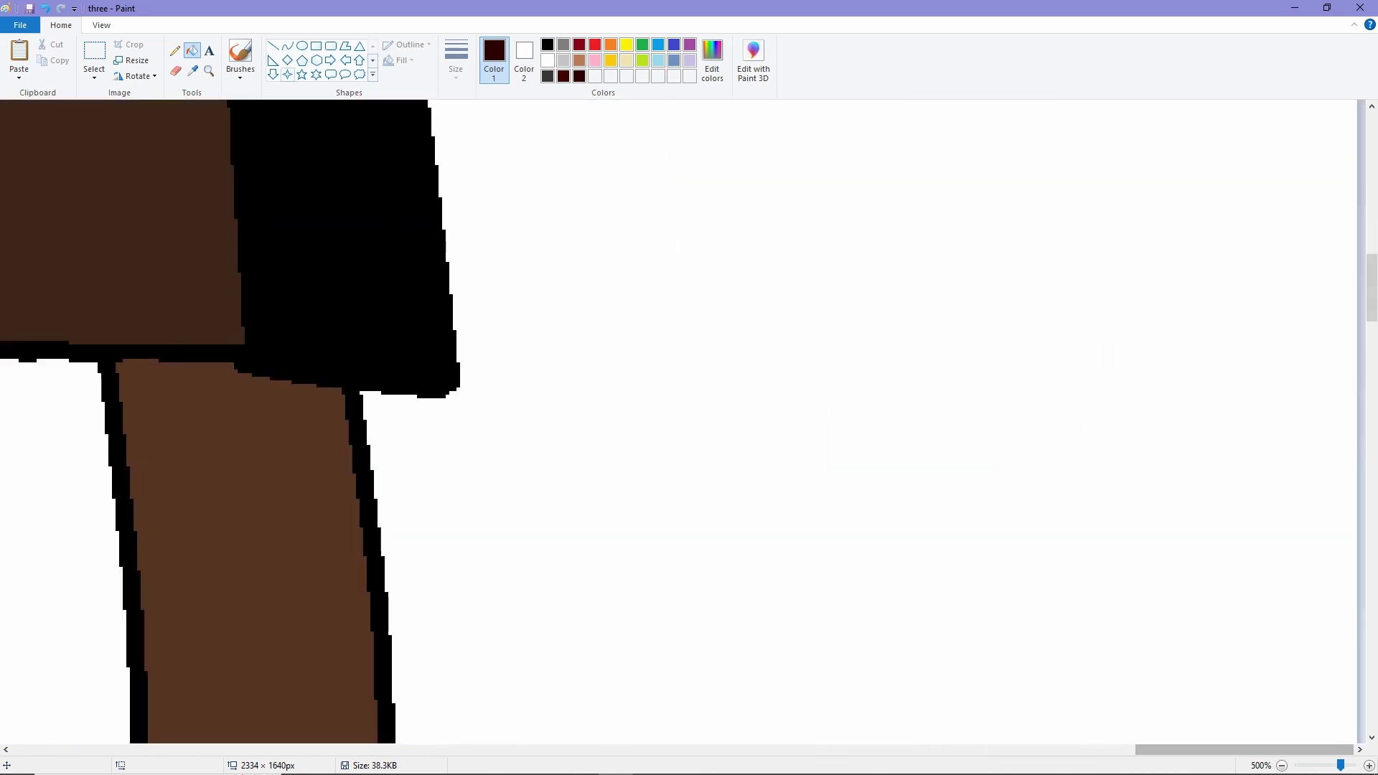
pyautogui.click(273, 45)
pyautogui.click(547, 45)
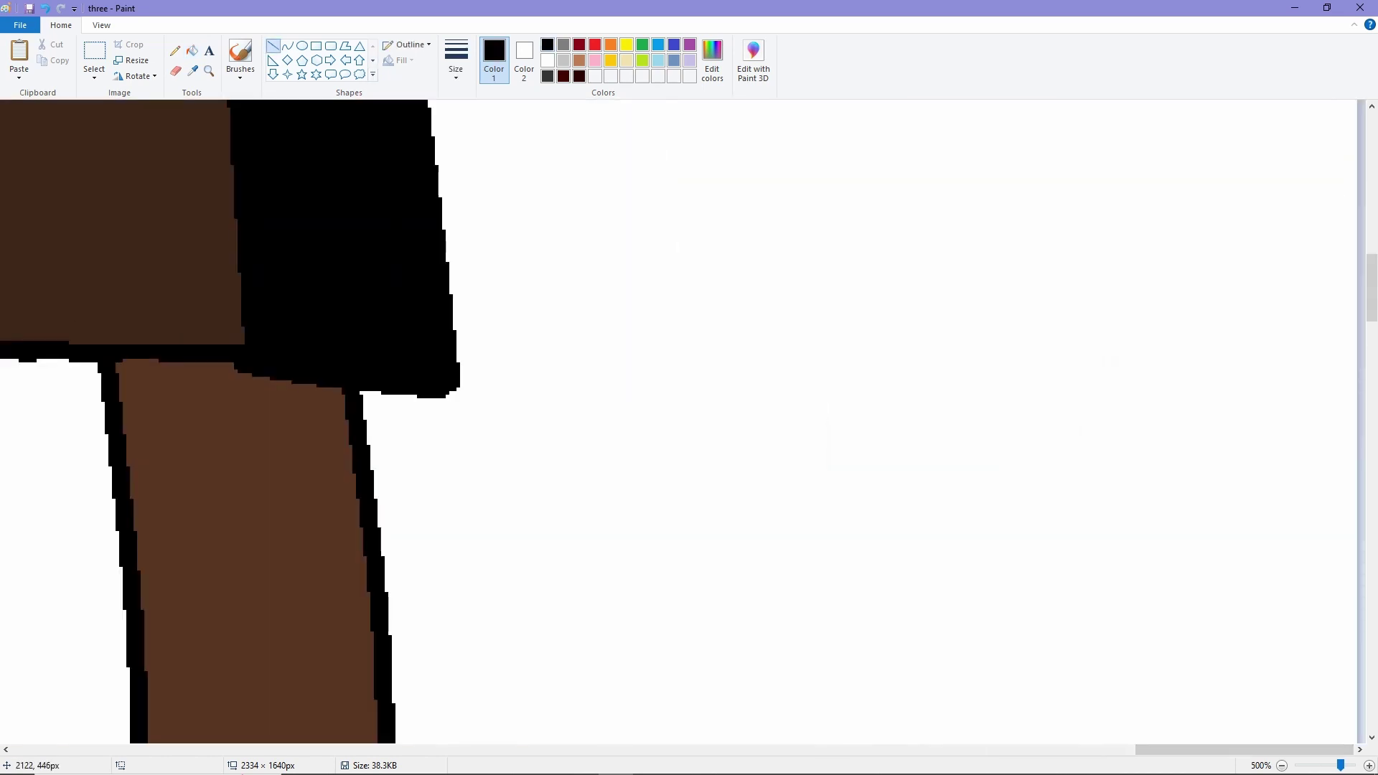
pyautogui.moveTo(590, 344); pyautogui.dragTo(459, 338)
pyautogui.moveTo(594, 344); pyautogui.dragTo(594, 424)
pyautogui.moveTo(594, 424)
pyautogui.mouseDown()
pyautogui.moveTo(455, 411)
pyautogui.moveTo(381, 424)
pyautogui.moveTo(395, 420)
pyautogui.moveTo(391, 547)
pyautogui.moveTo(308, 548)
pyautogui.moveTo(392, 550)
pyautogui.moveTo(394, 629)
pyautogui.mouseUp()
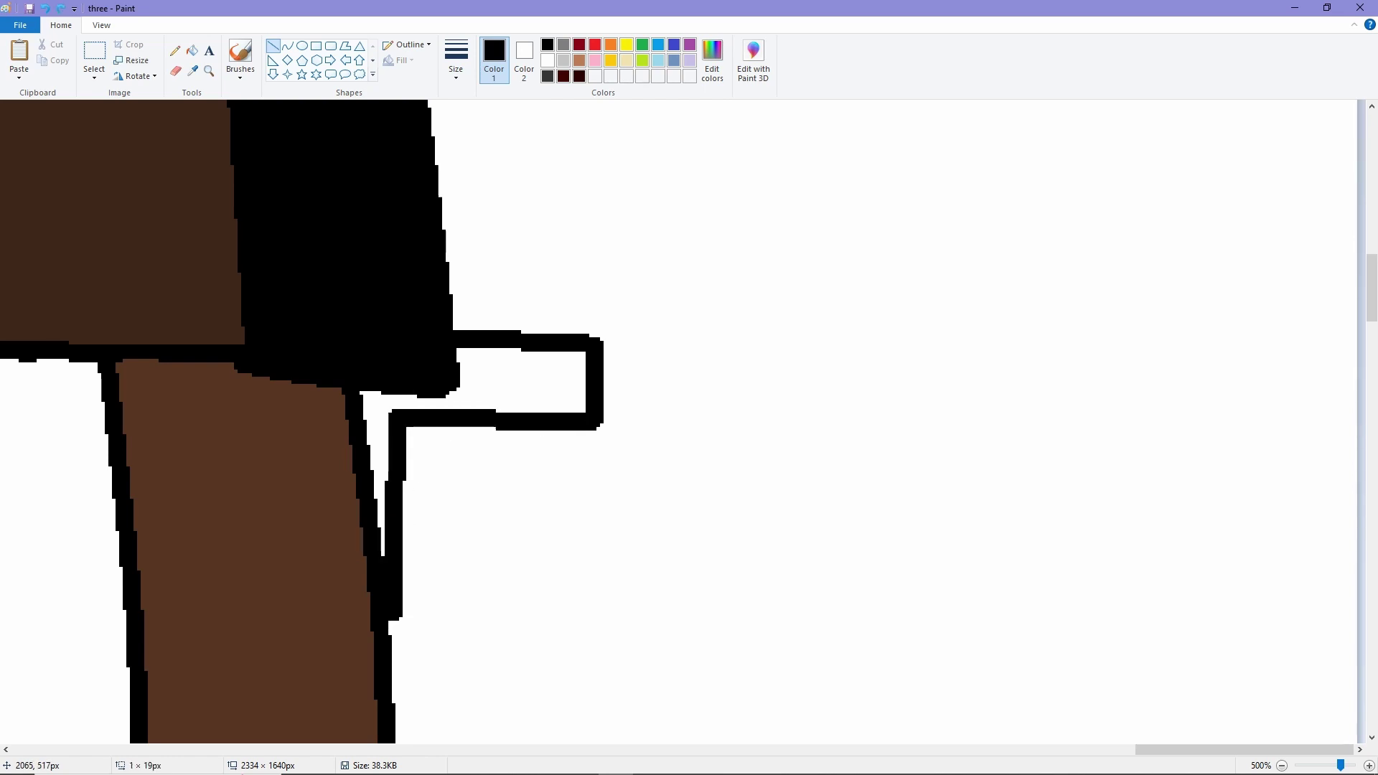
pyautogui.scroll(-2, 394, 629)
pyautogui.moveTo(387, 464)
pyautogui.mouseDown()
pyautogui.moveTo(316, 464)
pyautogui.moveTo(341, 277)
pyautogui.moveTo(334, 228)
pyautogui.moveTo(321, 228)
pyautogui.mouseUp()
# Step: Draw two black diagonal stripes across the right weapon's handle, the inner one about 14 by 17 px
pyautogui.scroll(2, 321, 228)
pyautogui.moveTo(564, 353); pyautogui.dragTo(524, 411)
pyautogui.moveTo(506, 349); pyautogui.dragTo(453, 411)
# Step: Fill the three segments of the right weapon's handle with custom dark red and undo the misplaced fill beside them
pyautogui.click(579, 75)
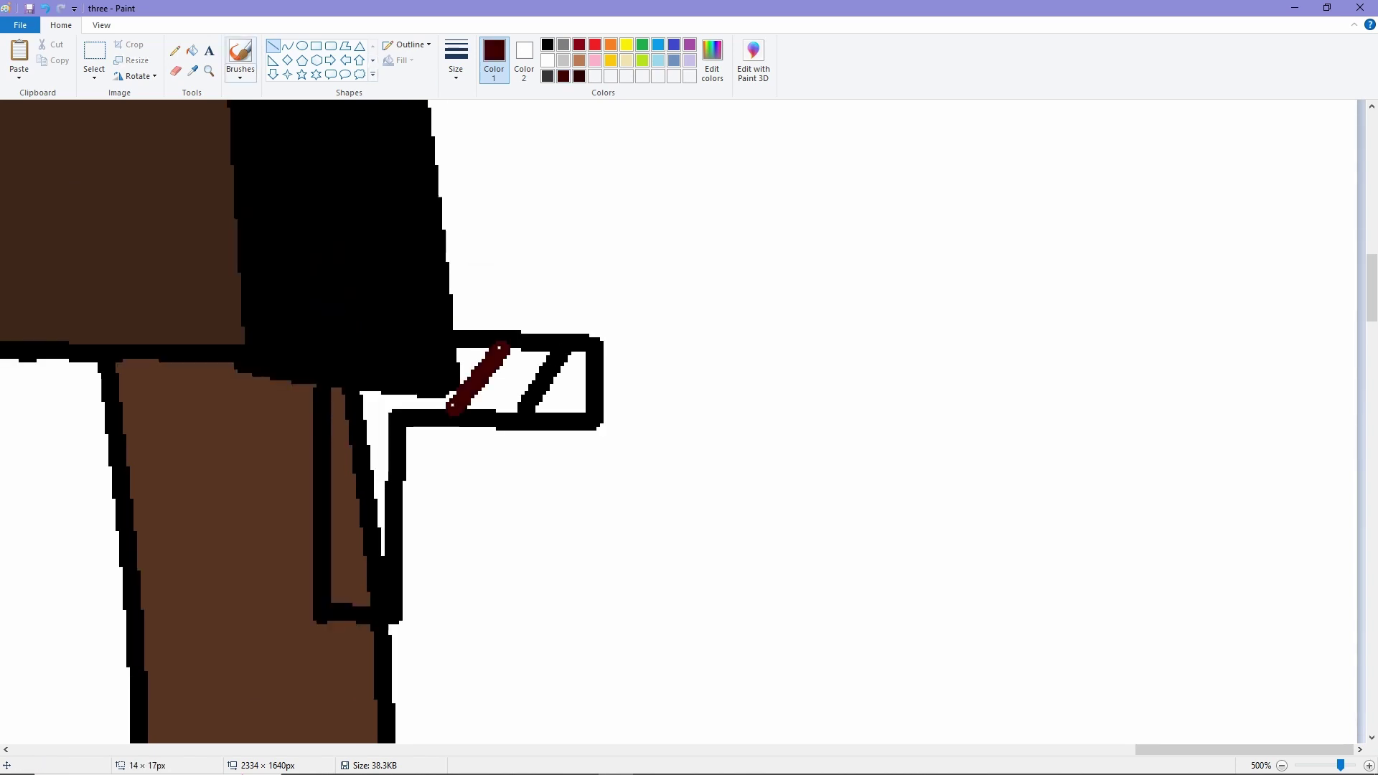
pyautogui.click(192, 50)
pyautogui.click(491, 352)
pyautogui.click(579, 76)
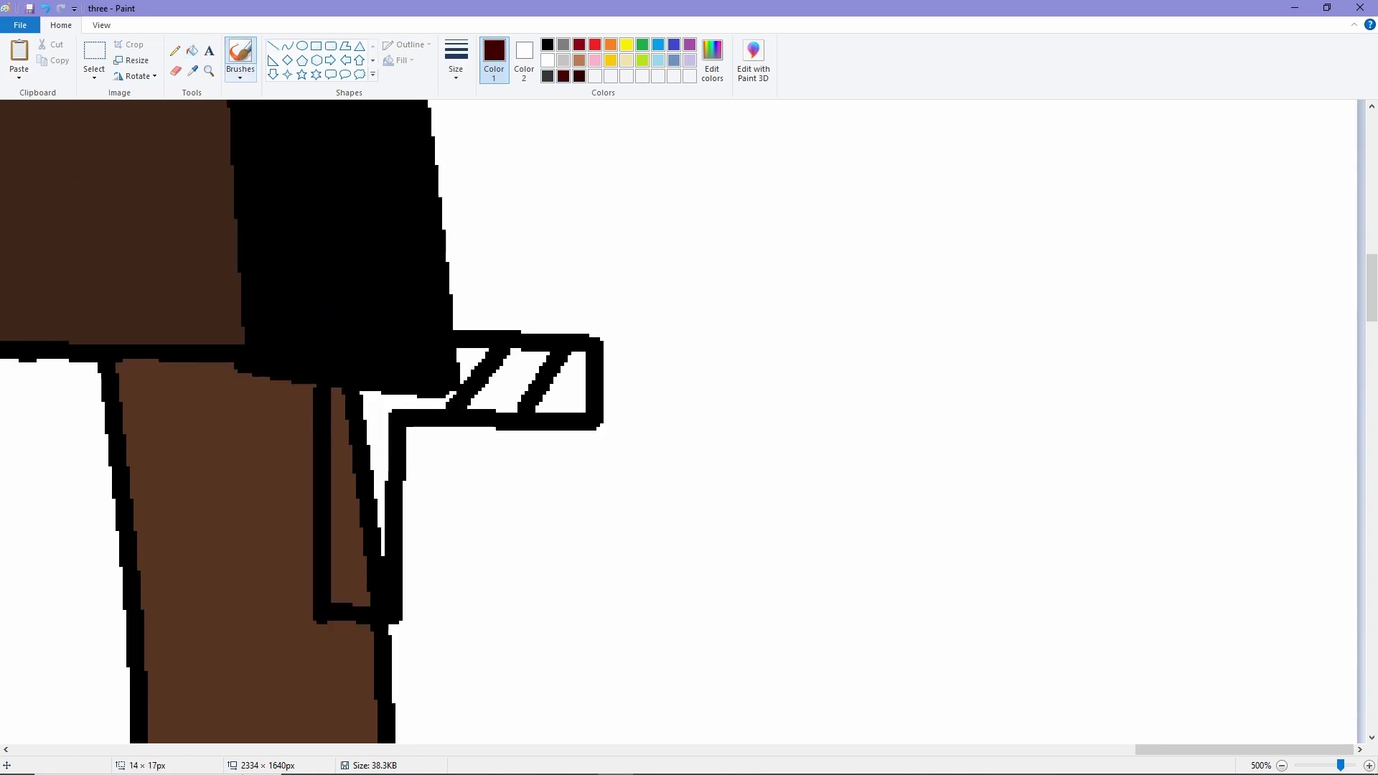
pyautogui.click(567, 387)
pyautogui.click(506, 380)
pyautogui.click(467, 363)
pyautogui.click(431, 402)
pyautogui.hotkey('ctrl', 'z')
# Step: Fill the right weapon's barrel with grey and paint grey over the leg outline crossing it
pyautogui.click(563, 44)
pyautogui.click(374, 446)
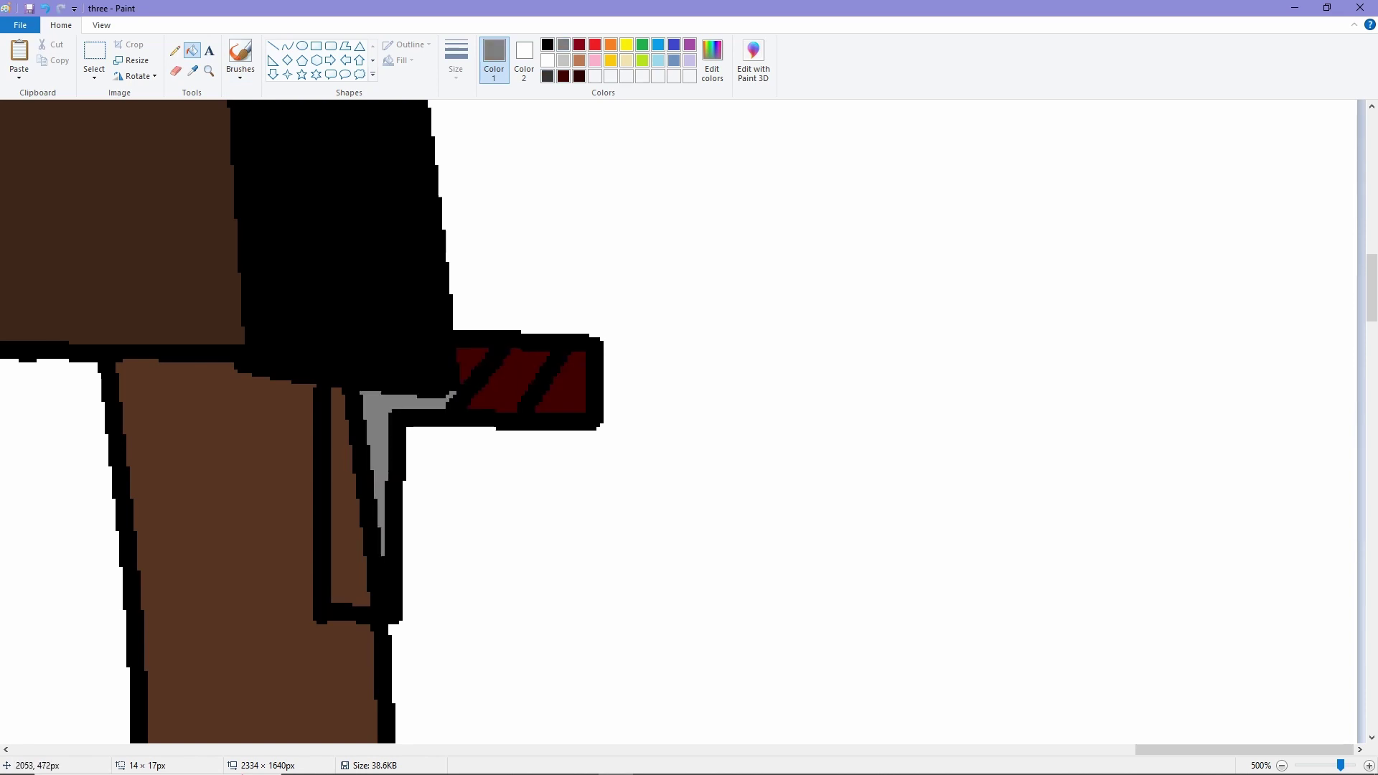
pyautogui.click(348, 560)
pyautogui.click(240, 56)
pyautogui.moveTo(370, 528); pyautogui.dragTo(373, 597)
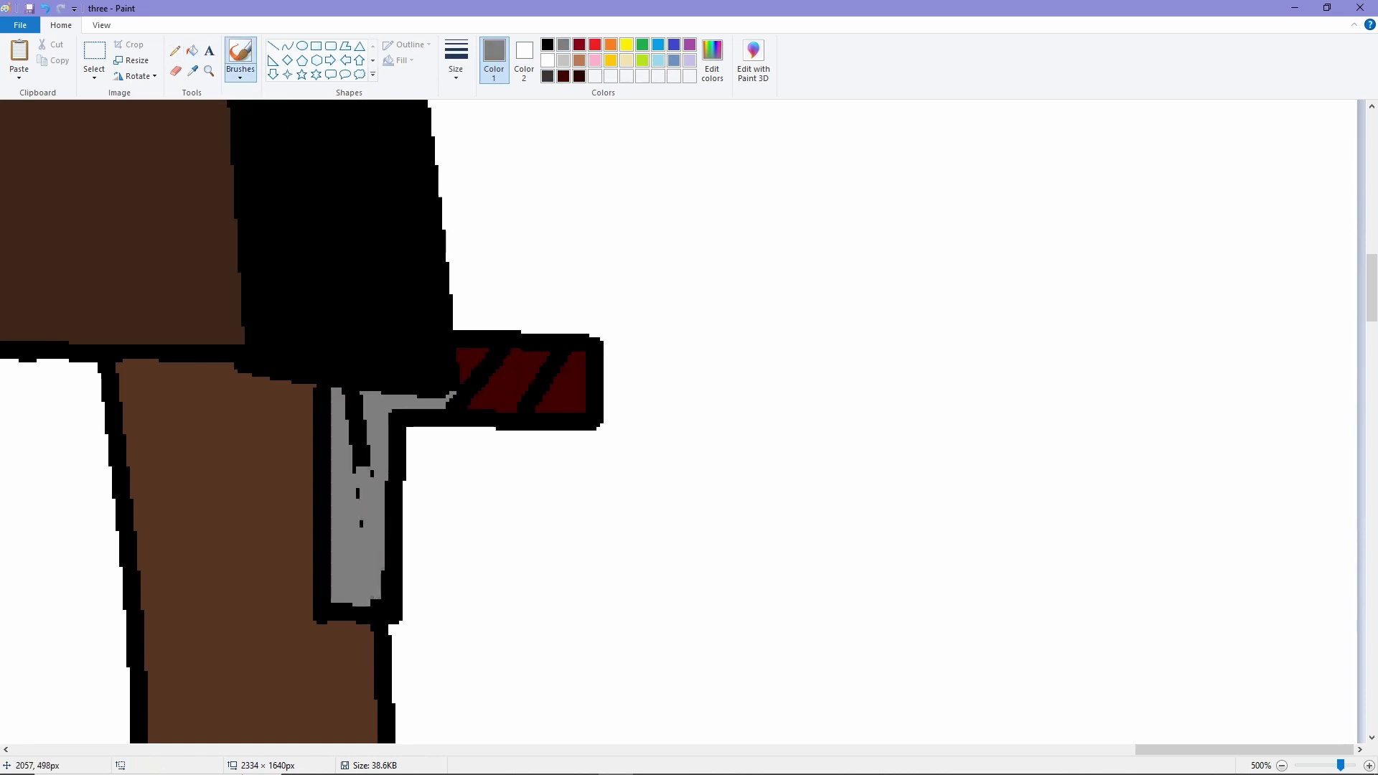
# Step: Erase the inner part of the left weapon's barrel and draw a new vertical black edge to make it narrower
pyautogui.scroll(-3, 682, 423)
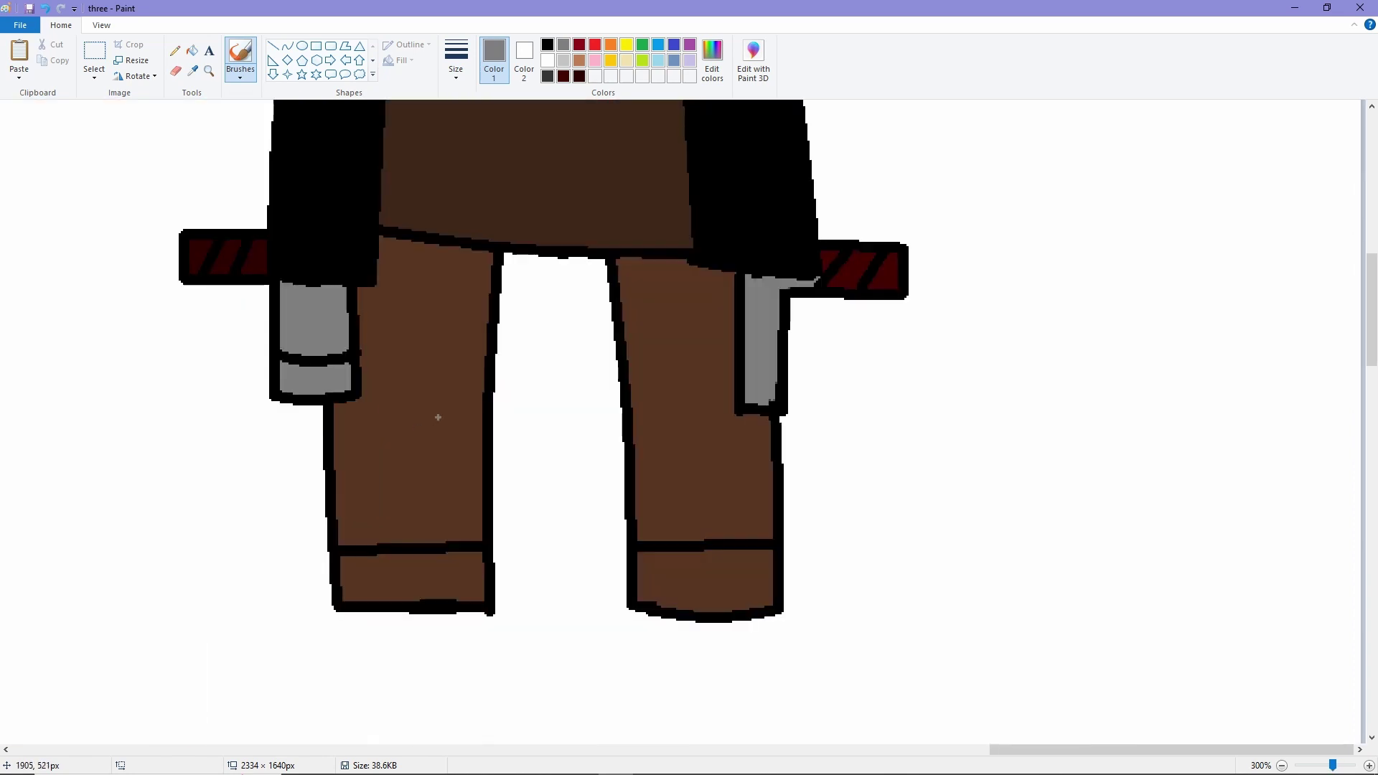
pyautogui.hscroll(-3, 682, 424)
pyautogui.hscroll(3, 682, 424)
pyautogui.scroll(3, 682, 423)
pyautogui.click(175, 70)
pyautogui.moveTo(605, 337)
pyautogui.mouseDown()
pyautogui.moveTo(600, 428)
pyautogui.moveTo(761, 402)
pyautogui.moveTo(711, 517)
pyautogui.moveTo(739, 316)
pyautogui.mouseUp()
pyautogui.hotkey('ctrl', 'z')
pyautogui.moveTo(720, 389)
pyautogui.mouseDown()
pyautogui.moveTo(711, 502)
pyautogui.moveTo(739, 338)
pyautogui.moveTo(702, 328)
pyautogui.moveTo(705, 544)
pyautogui.mouseUp()
pyautogui.click(274, 46)
pyautogui.moveTo(609, 540); pyautogui.dragTo(601, 307)
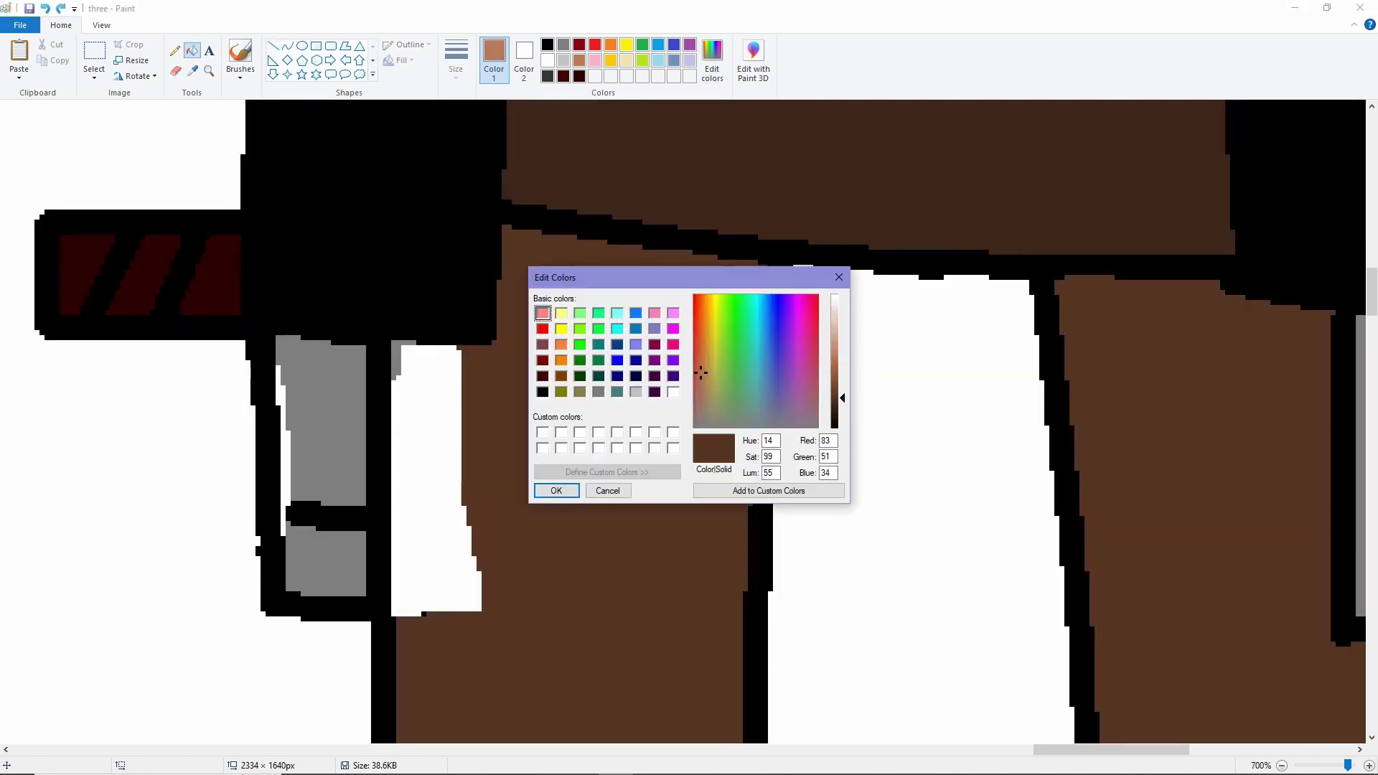
# Step: Define a custom brown of red 83, green 51, blue 34 and fill the erased gap on the left leg with it
pyautogui.press('Return')
pyautogui.click(435, 560)
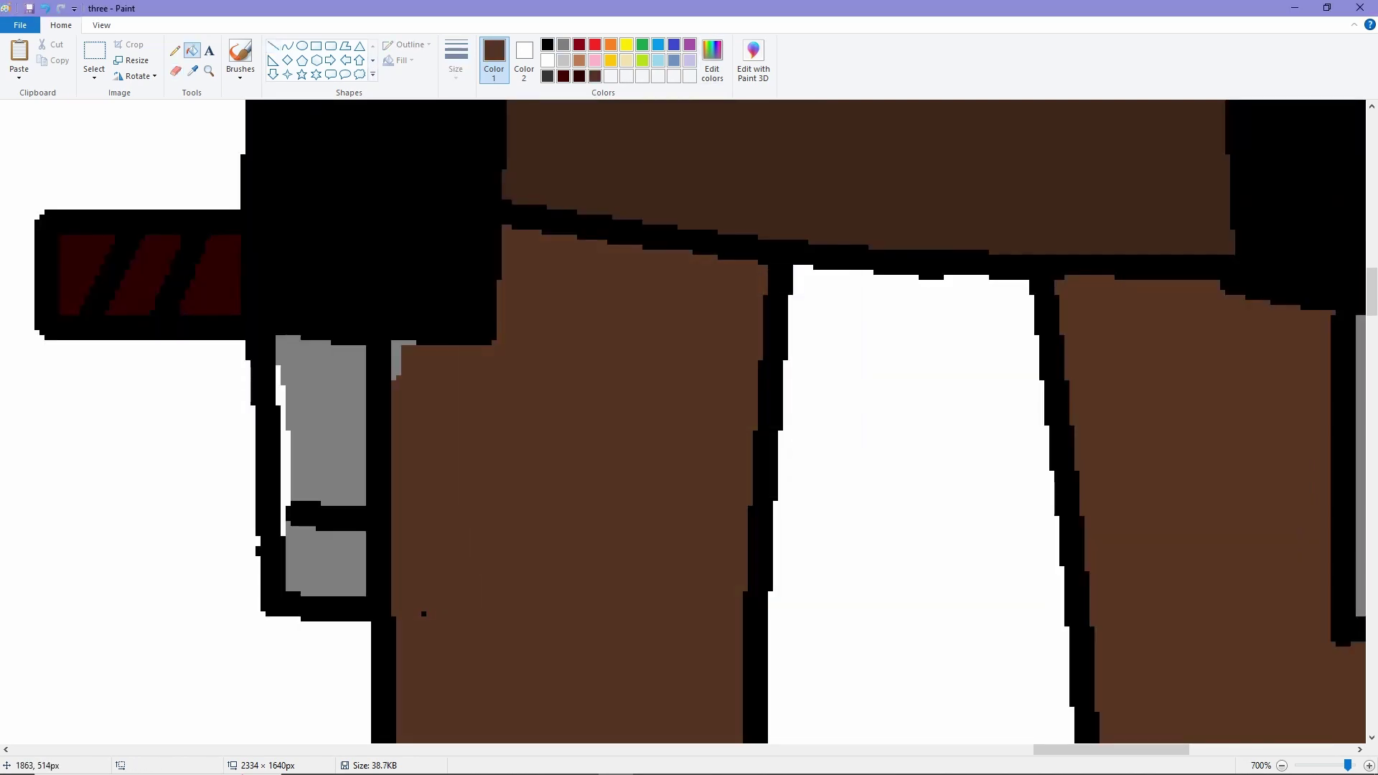
pyautogui.scroll(-2, 416, 237)
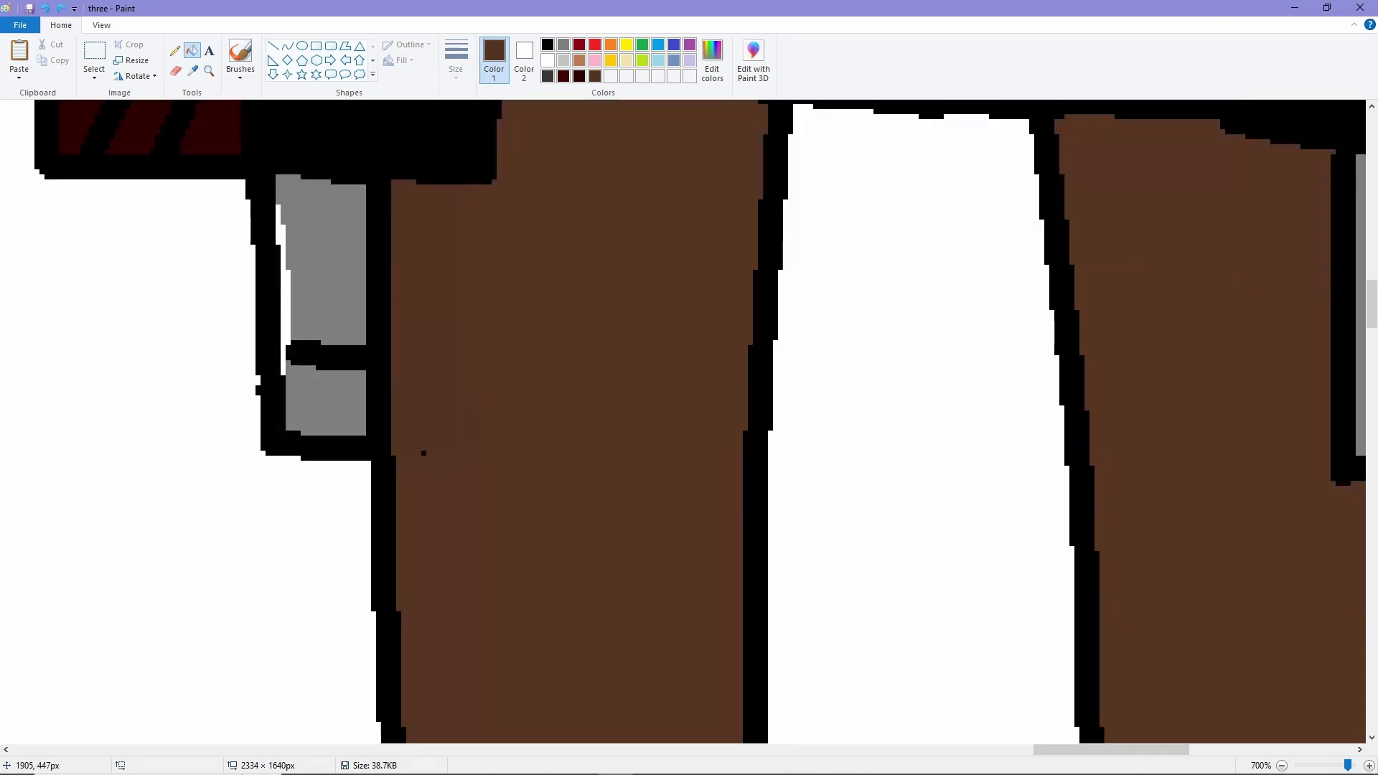
pyautogui.hotkey('ctrl', 'pageup')
pyautogui.hotkey('ctrl', 'pagedown')
pyautogui.hotkey('ctrl', 'pagedown')
pyautogui.hotkey('ctrl', 'pagedown')
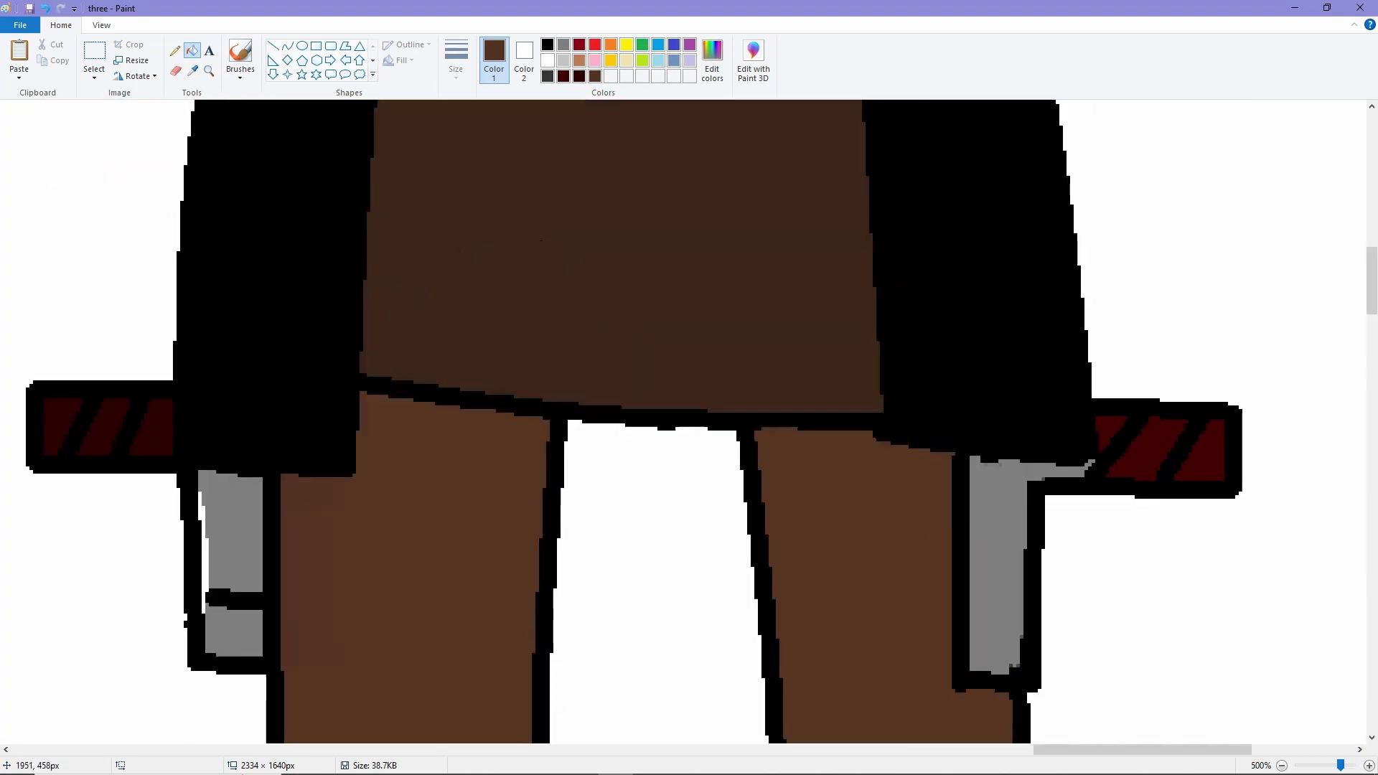
# Step: Fill the white sliver along the left barrel's outer edge with grey and extend its black band to that edge
pyautogui.hscroll(-5, 689, 424)
pyautogui.hscroll(3, 689, 424)
pyautogui.hotkey('ctrl', 'pageup')
pyautogui.hotkey('ctrl', 'pageup')
pyautogui.hotkey('ctrl', 'pageup')
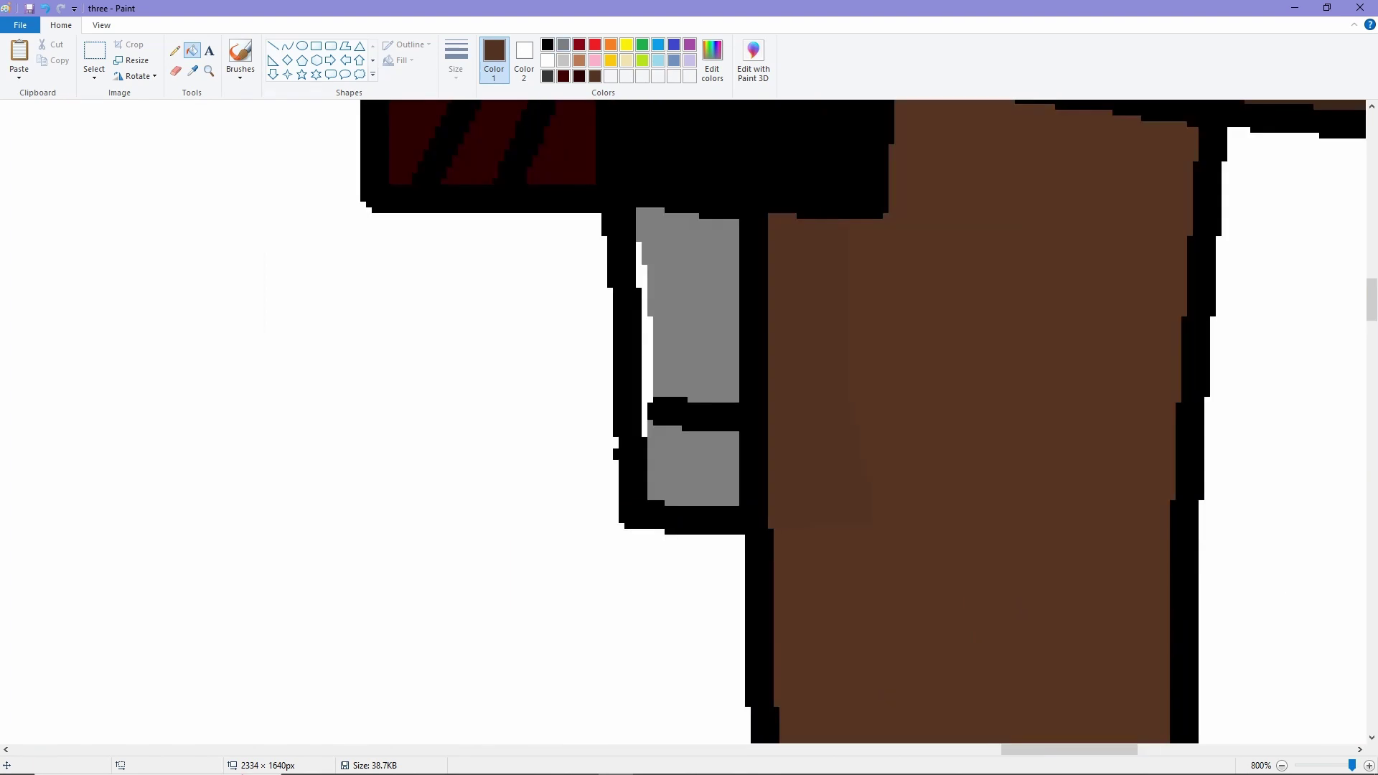
pyautogui.click(690, 302)
pyautogui.hotkey('ctrl', 'z')
pyautogui.click(563, 44)
pyautogui.click(644, 337)
pyautogui.click(287, 45)
pyautogui.moveTo(644, 417); pyautogui.dragTo(656, 395)
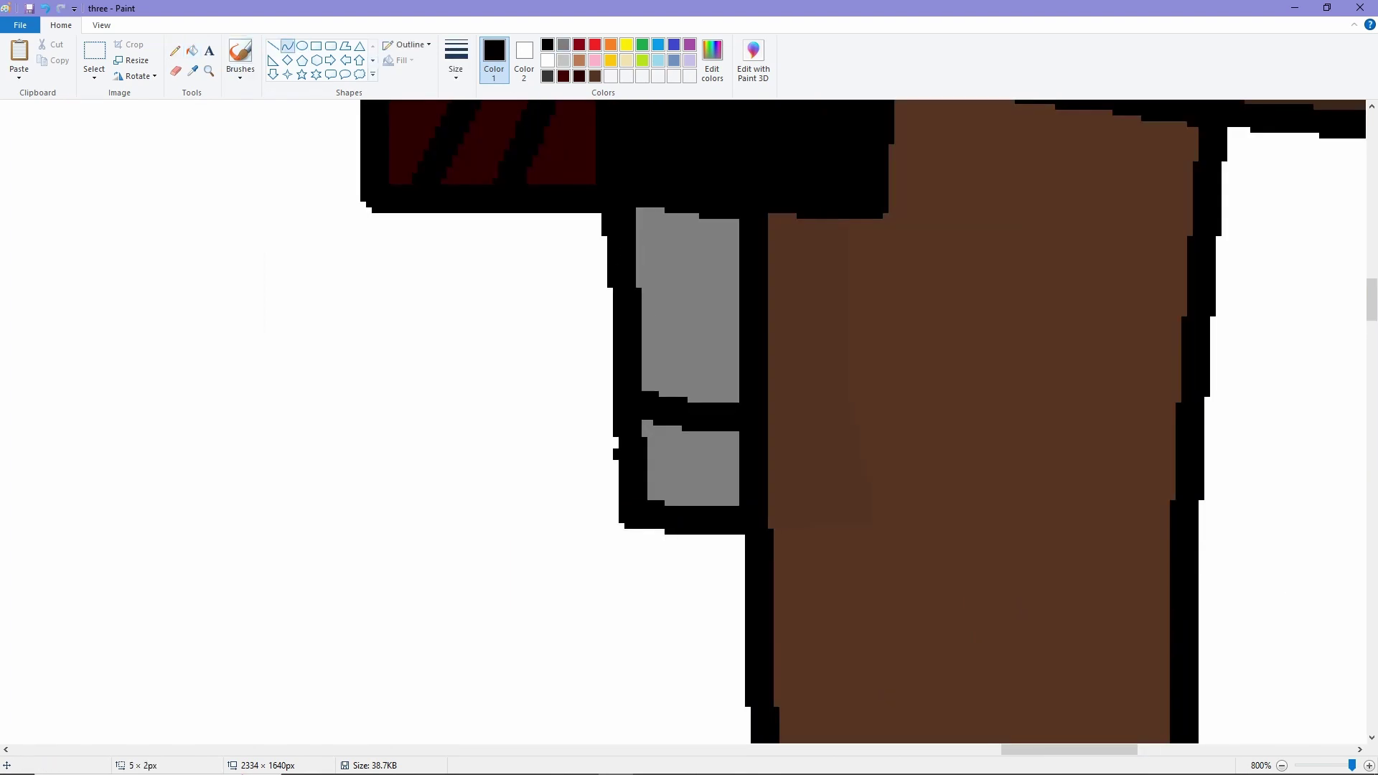
# Step: Draw a black band about 15 by 3 px across the lower part of the right weapon's barrel
pyautogui.hotkey('ctrl', 'pagedown')
pyautogui.hotkey('ctrl', 'pagedown')
pyautogui.hotkey('ctrl', 'pagedown')
pyautogui.scroll(2, 689, 424)
pyautogui.moveTo(1172, 475); pyautogui.dragTo(1213, 485)
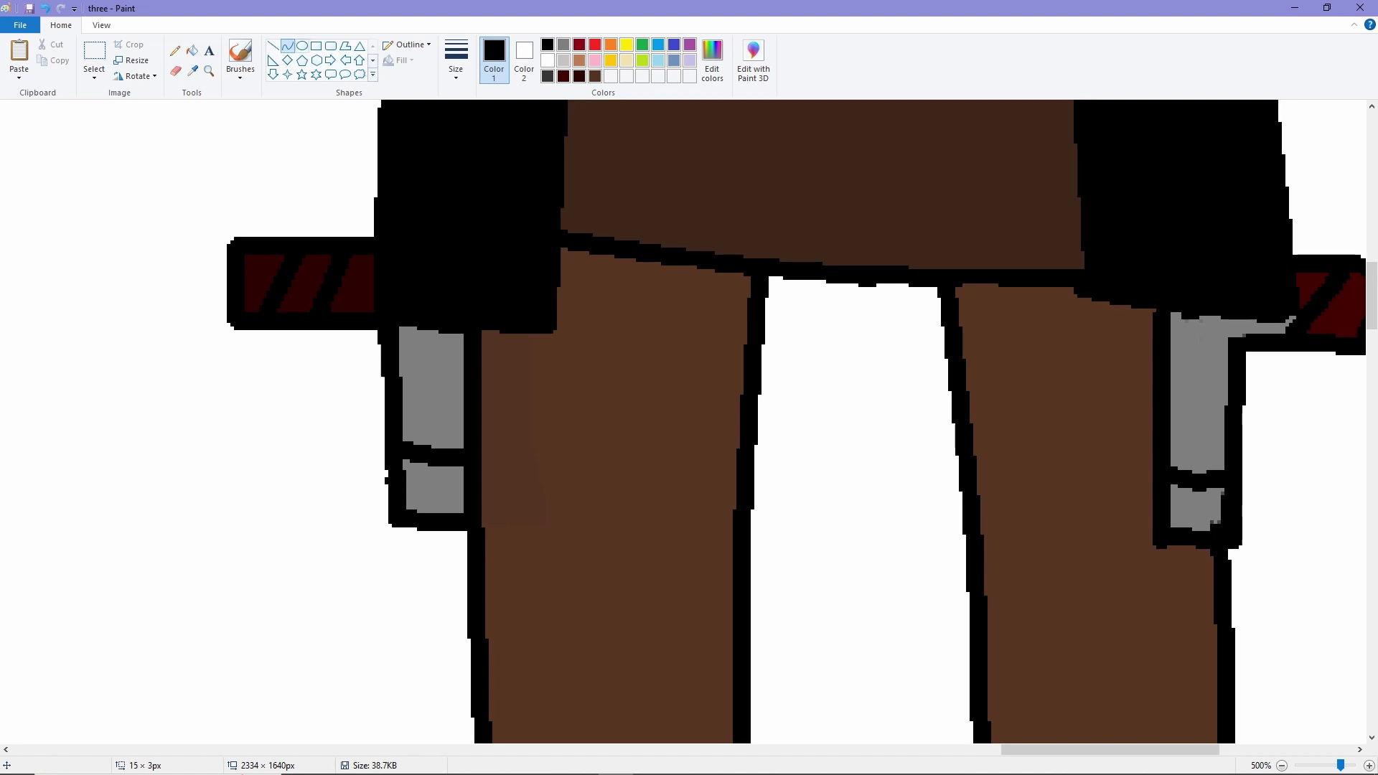
# Step: Try speckling the right character's shirt with short brush strokes in the custom brown
pyautogui.hotkey('ctrl', 'pagedown')
pyautogui.hotkey('ctrl', 'pagedown')
pyautogui.hotkey('ctrl', 'pagedown')
pyautogui.hotkey('ctrl', 'pagedown')
pyautogui.hotkey('ctrl', 'pagedown')
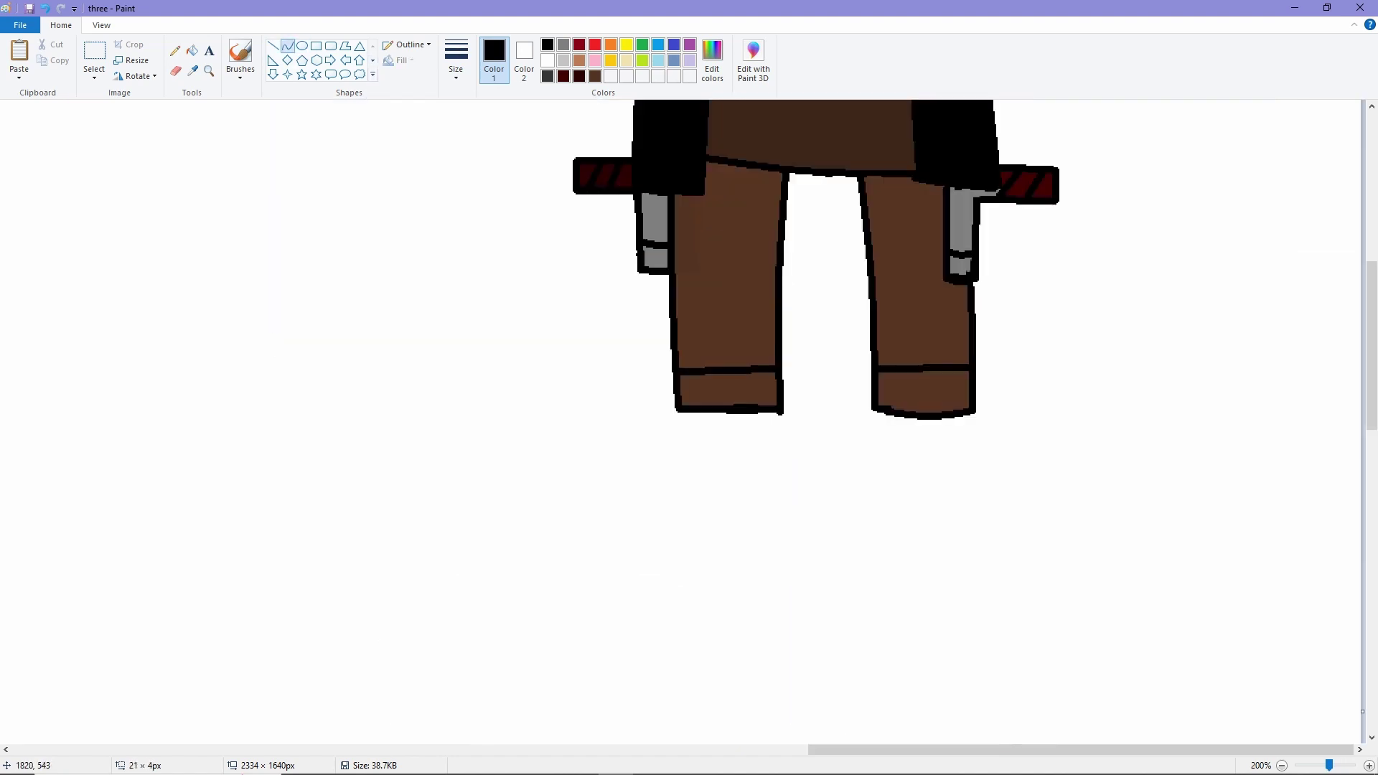
pyautogui.hotkey('ctrl', 'pageup')
pyautogui.hotkey('ctrl', 'pagedown')
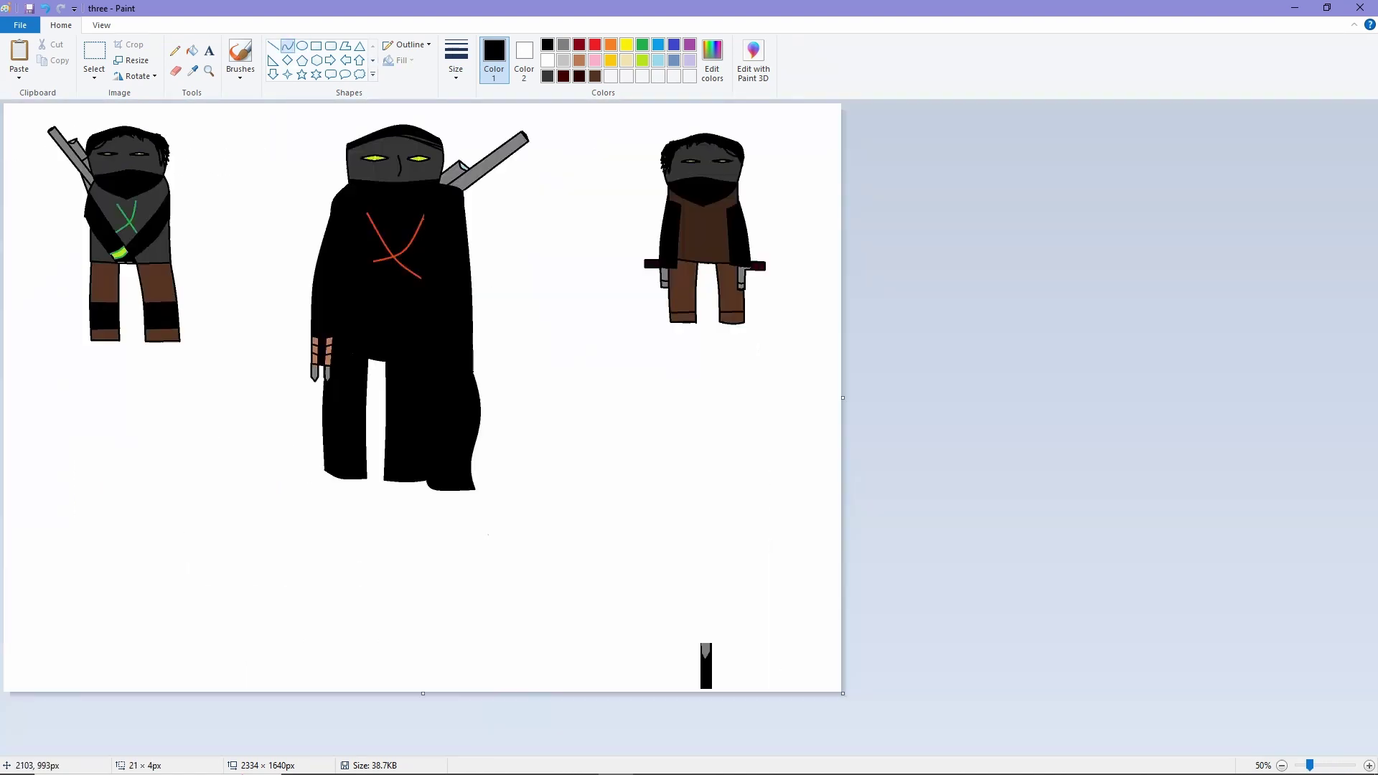
pyautogui.hotkey('ctrl', 'pageup')
pyautogui.hotkey('ctrl', 'pageup')
pyautogui.hscroll(10, 689, 424)
pyautogui.scroll(-2, 689, 423)
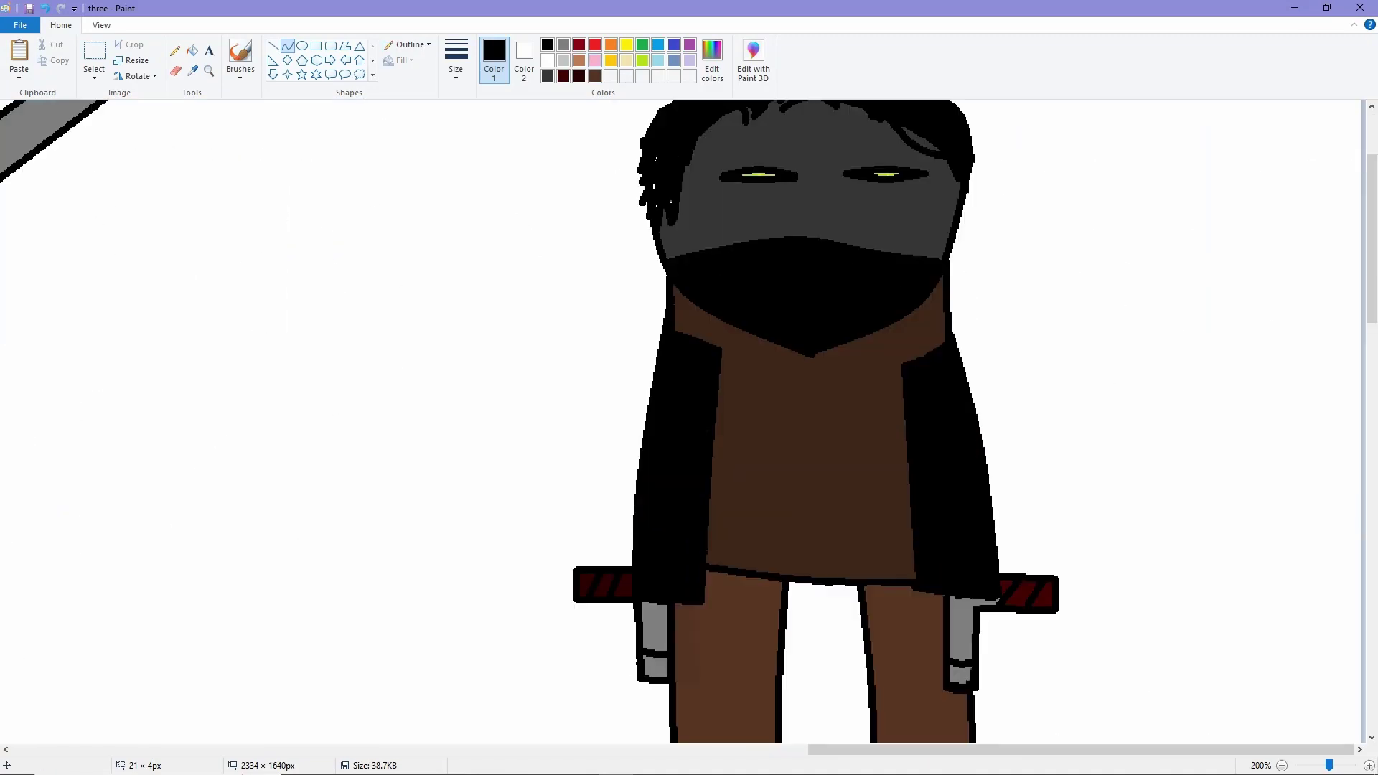
pyautogui.click(595, 76)
pyautogui.click(240, 58)
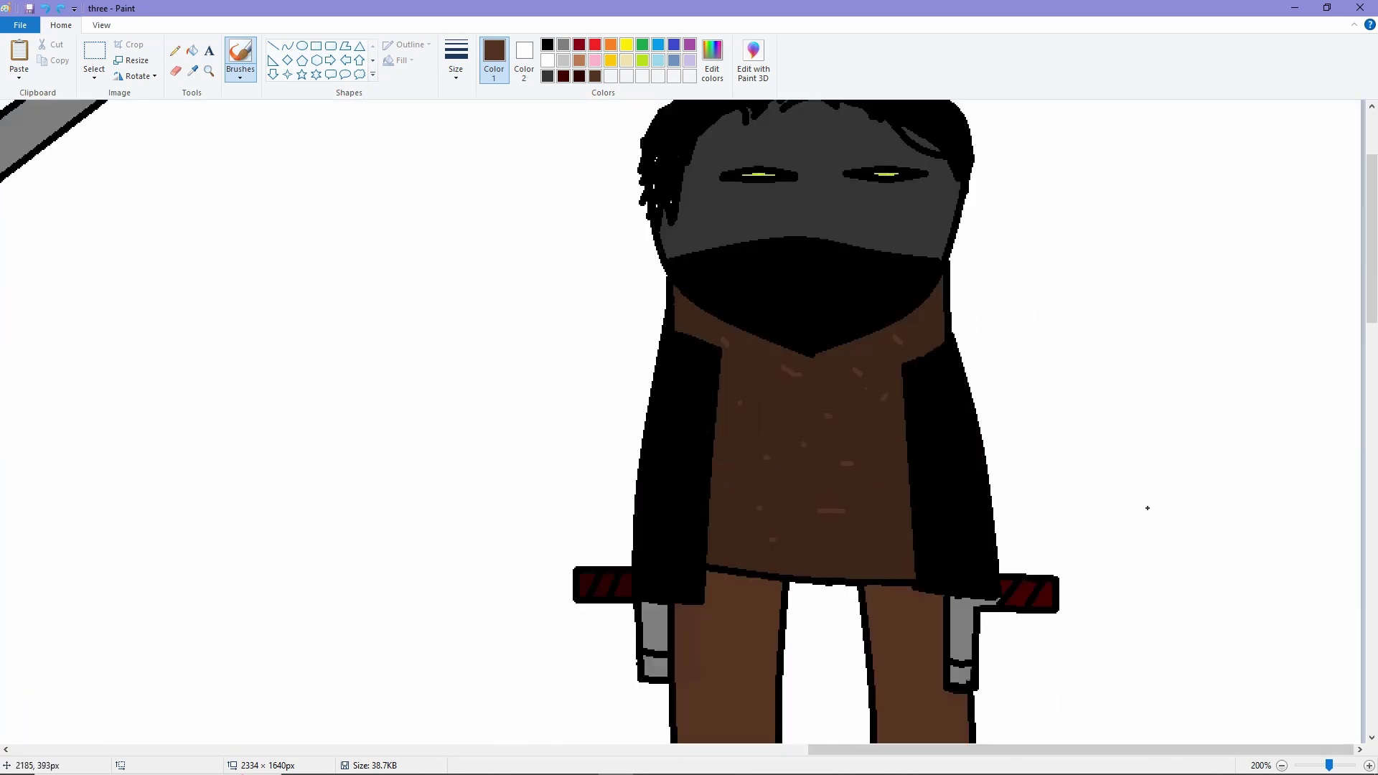
# Step: Define a very dark green and speckle the right character's shirt and both trouser legs with short brush strokes
pyautogui.click(713, 57)
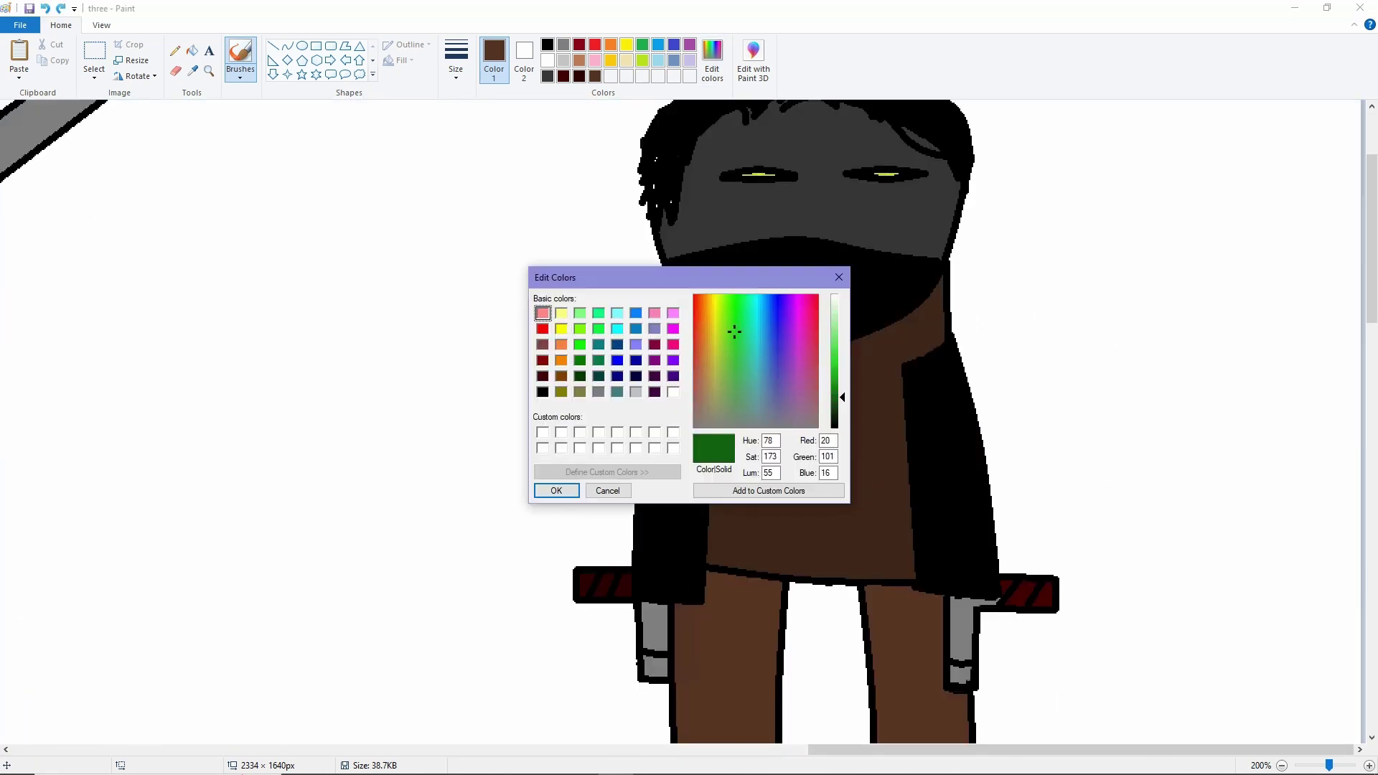
pyautogui.moveTo(837, 373); pyautogui.dragTo(837, 430)
pyautogui.click(554, 489)
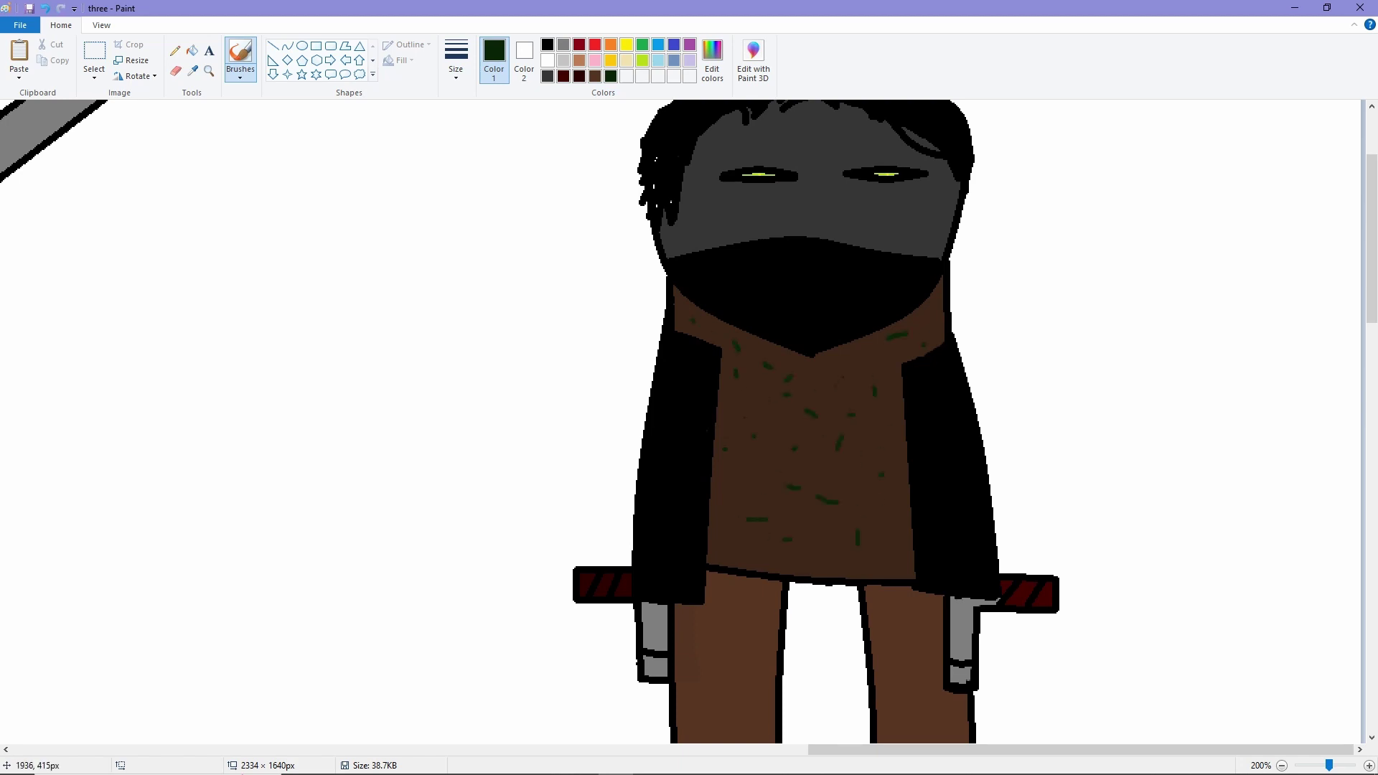
pyautogui.scroll(-2, 817, 422)
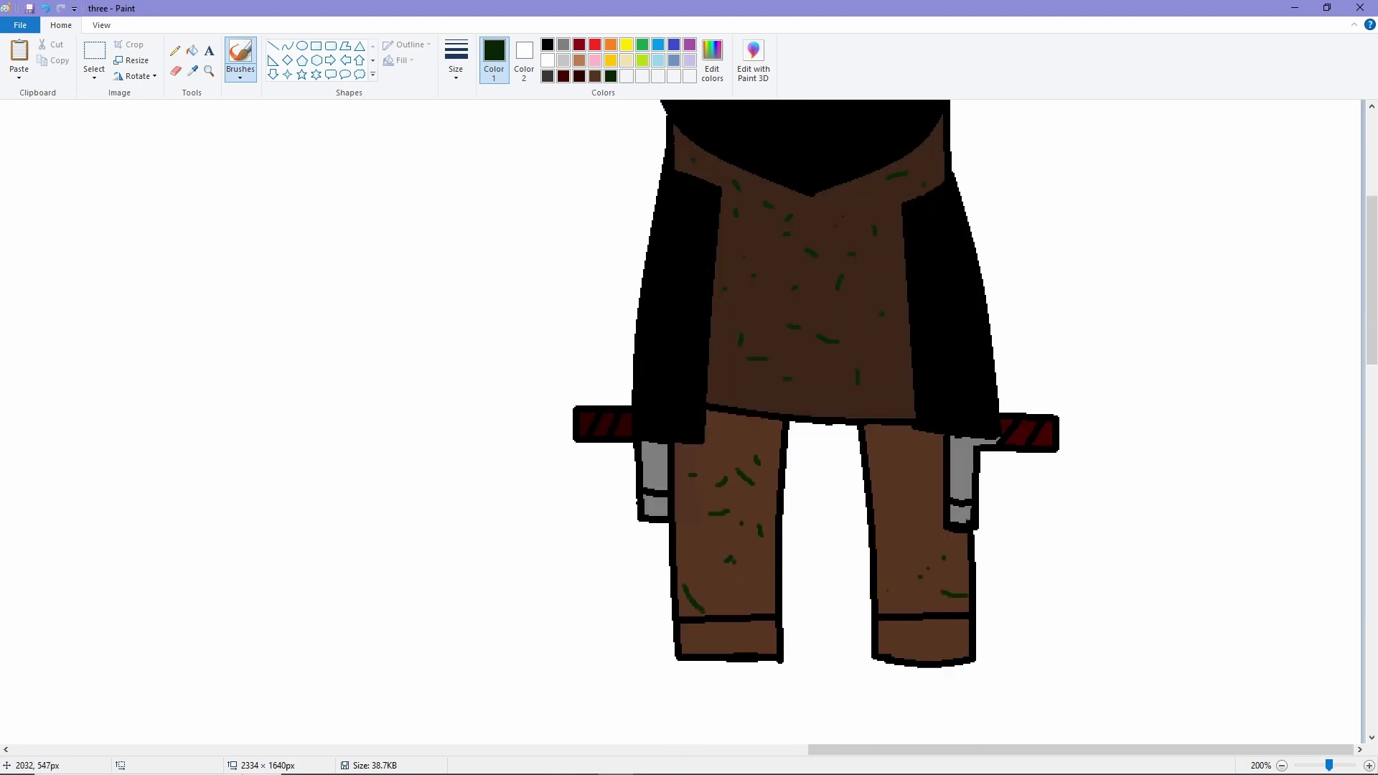
pyautogui.scroll(-2, 946, 321)
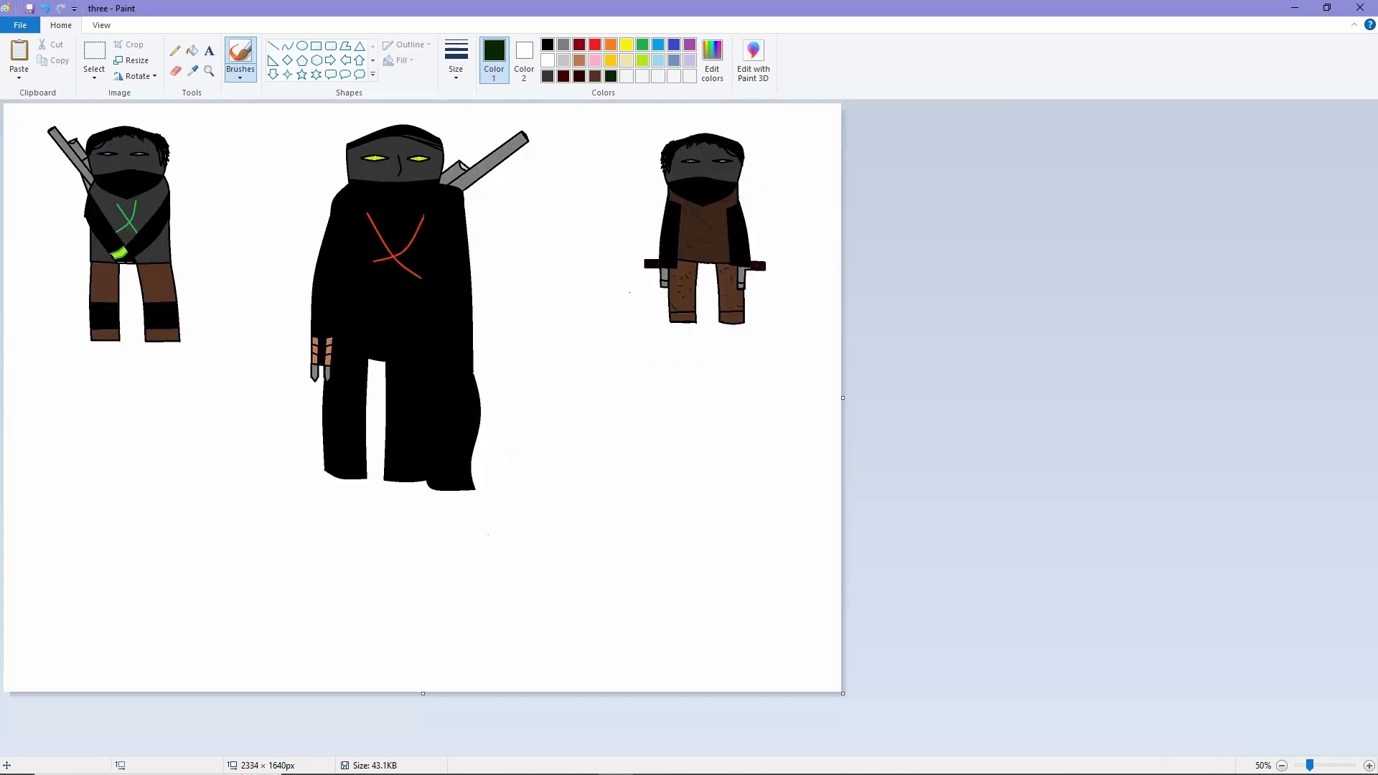
# Step: Try filling the white background with black and undo the fill
pyautogui.click(287, 45)
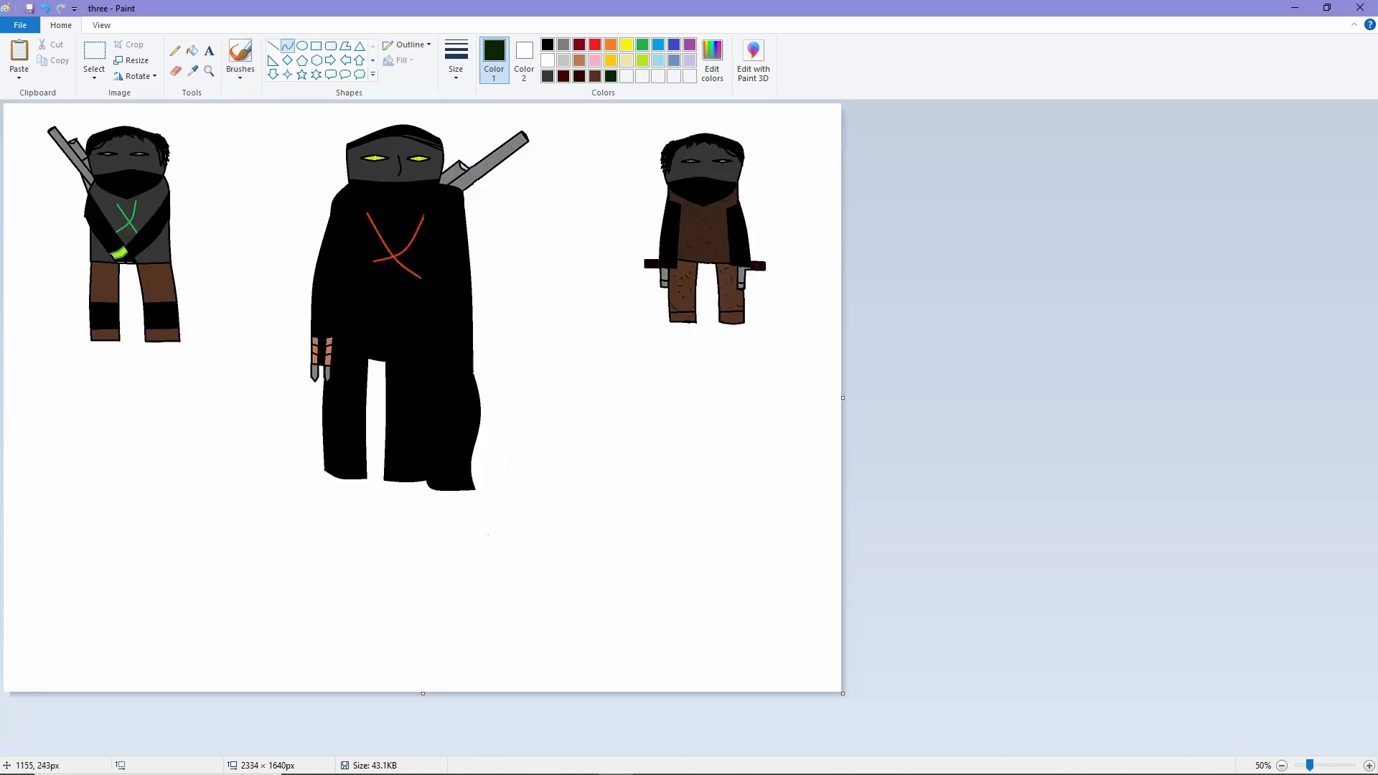
pyautogui.click(192, 50)
pyautogui.click(313, 204)
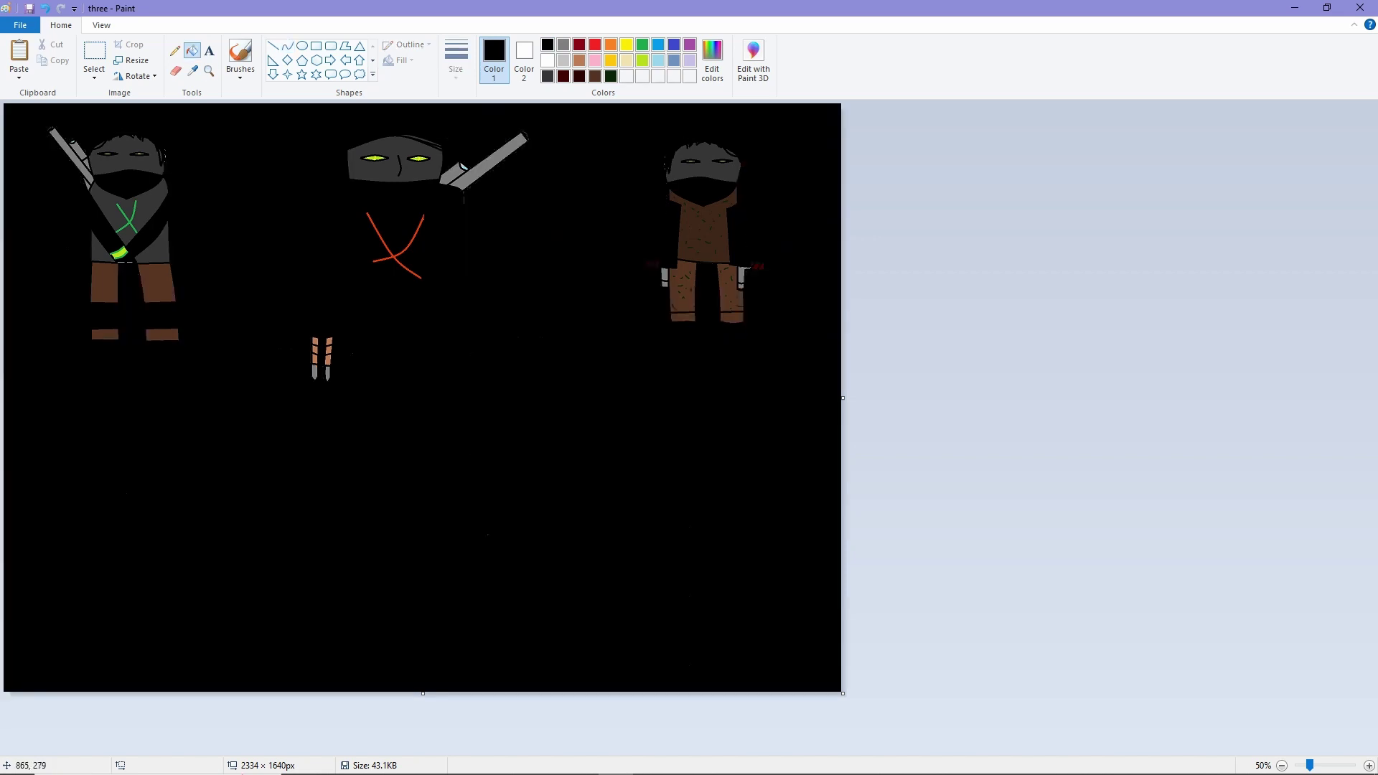
pyautogui.scroll(2, 615, 353)
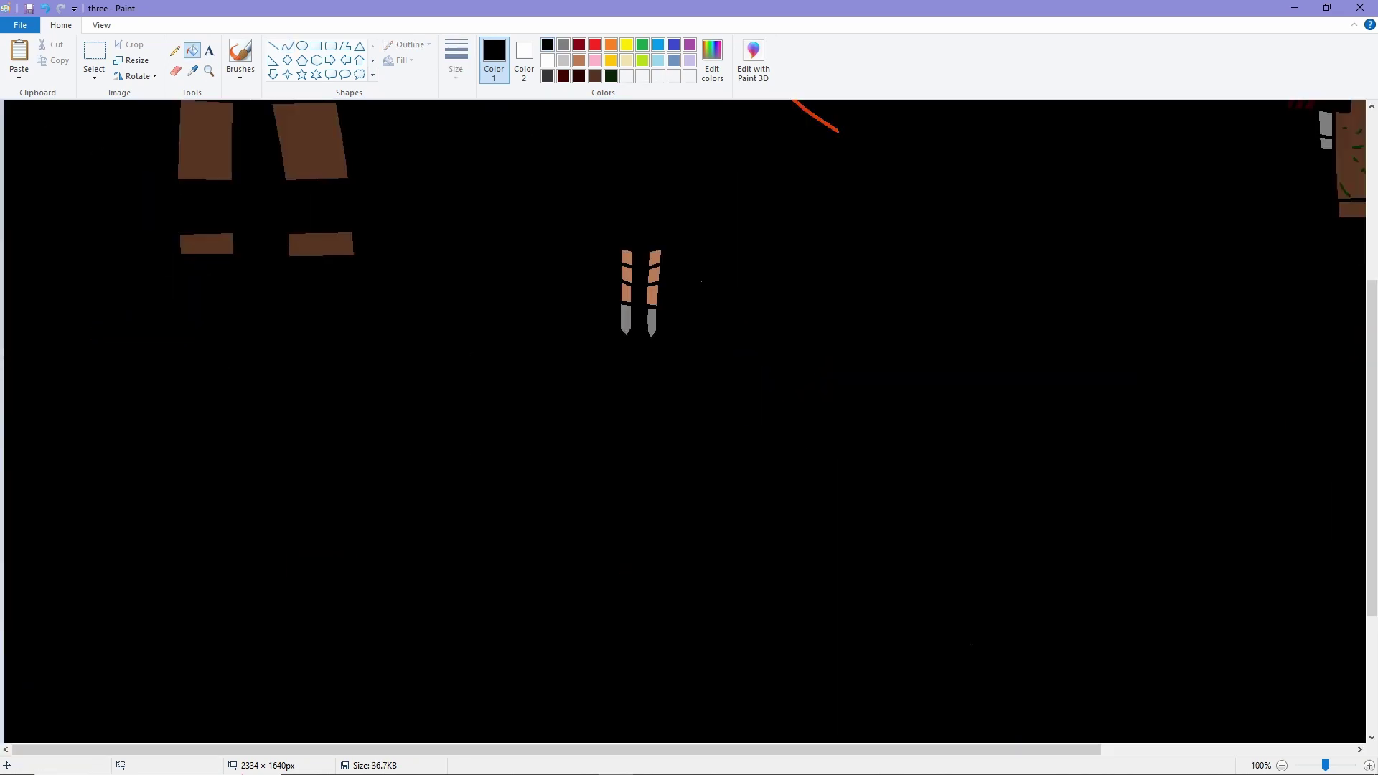
pyautogui.scroll(-2, 594, 175)
pyautogui.hotkey('ctrl', 'z')
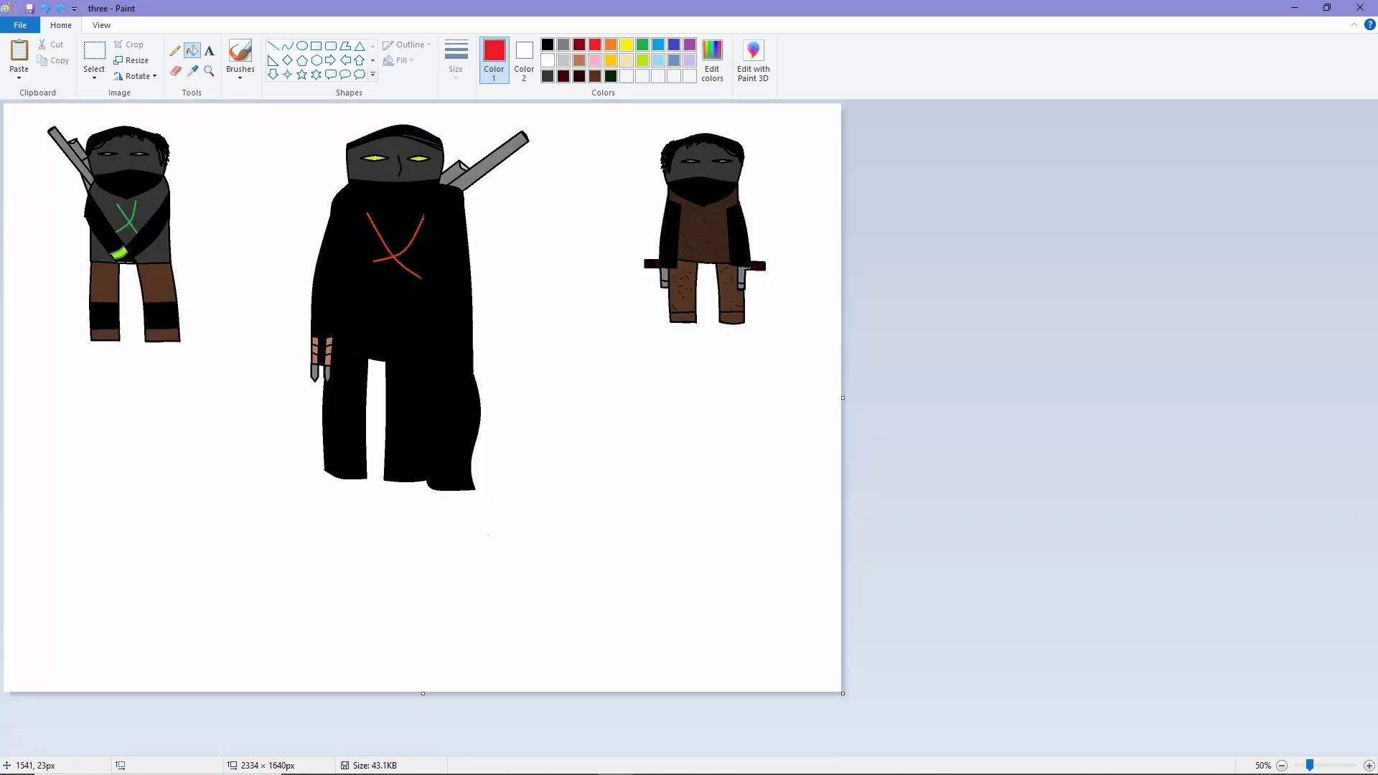
# Step: Try drawing long lines beside the central figure with the Curve tool and undo them
pyautogui.click(287, 45)
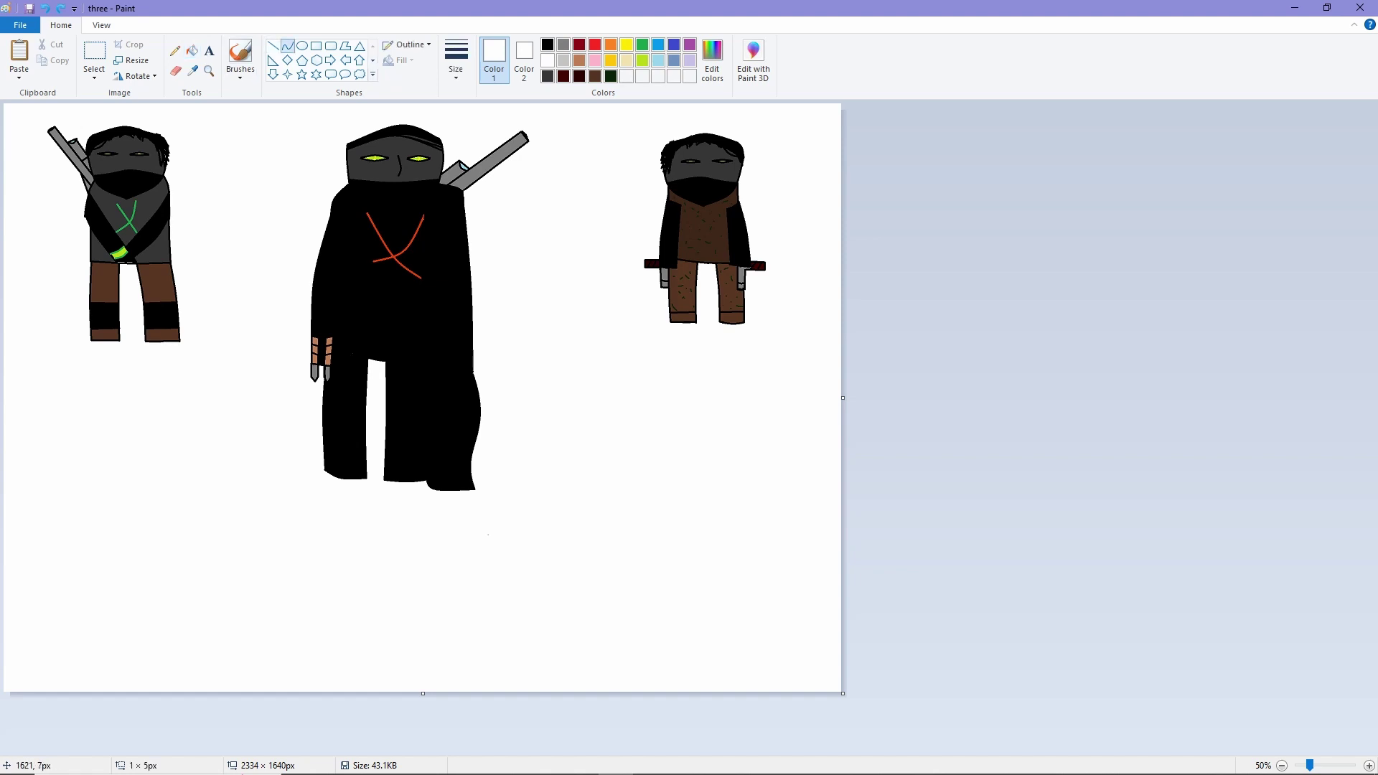
pyautogui.moveTo(586, 105); pyautogui.dragTo(561, 194)
pyautogui.moveTo(575, 151); pyautogui.dragTo(635, 125)
pyautogui.moveTo(589, 120)
pyautogui.mouseDown()
pyautogui.moveTo(477, 248)
pyautogui.moveTo(503, 309)
pyautogui.mouseUp()
pyautogui.hotkey('ctrl', 'z')
pyautogui.moveTo(287, 109); pyautogui.dragTo(316, 255)
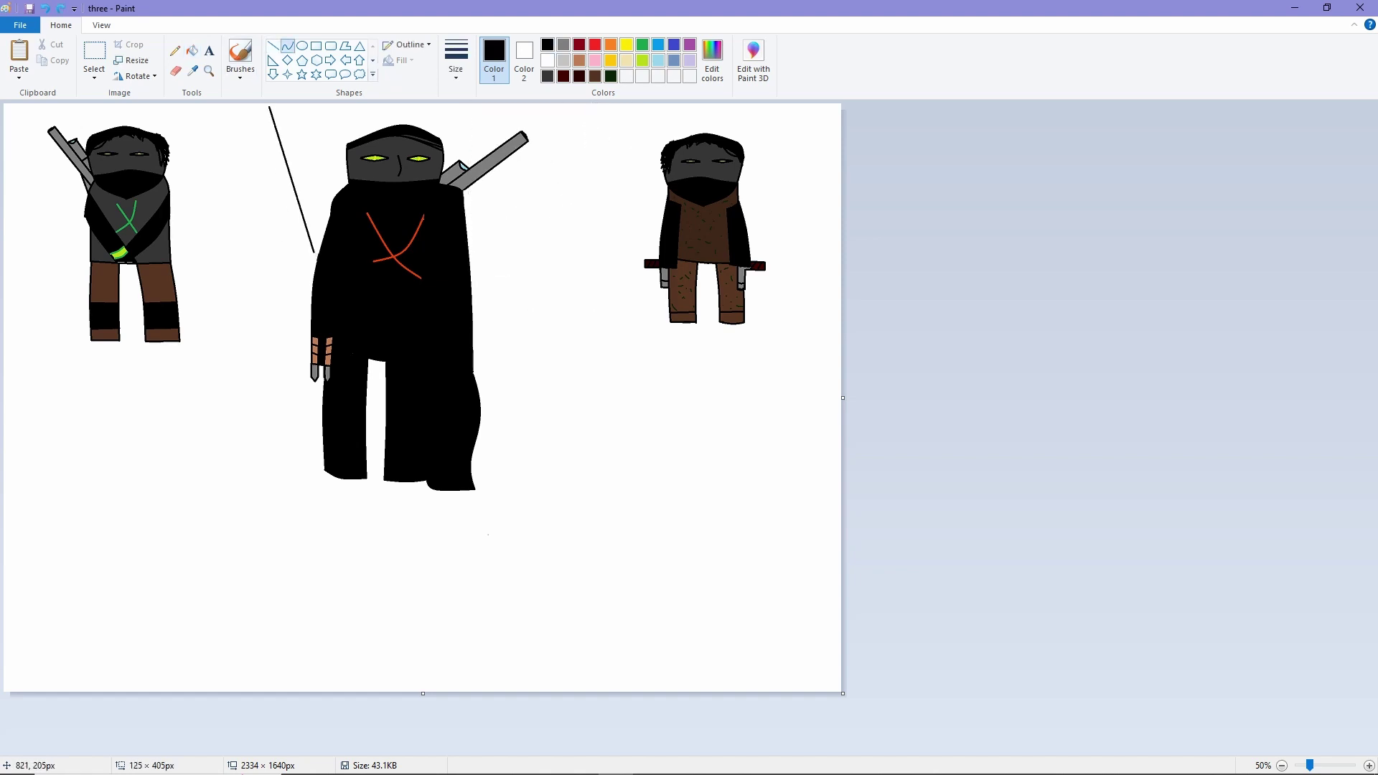
pyautogui.click(248, 183)
pyautogui.hotkey('ctrl', 'z')
# Step: Try circles behind the central figure, one around the head and one reaching both side characters, and undo them
pyautogui.click(302, 45)
pyautogui.moveTo(613, 280)
pyautogui.mouseDown()
pyautogui.moveTo(244, 165)
pyautogui.moveTo(216, 103)
pyautogui.moveTo(252, 114)
pyautogui.moveTo(535, 103)
pyautogui.mouseUp()
pyautogui.moveTo(614, 280); pyautogui.dragTo(335, 278)
pyautogui.moveTo(435, 215); pyautogui.dragTo(403, 216)
pyautogui.click(650, 263)
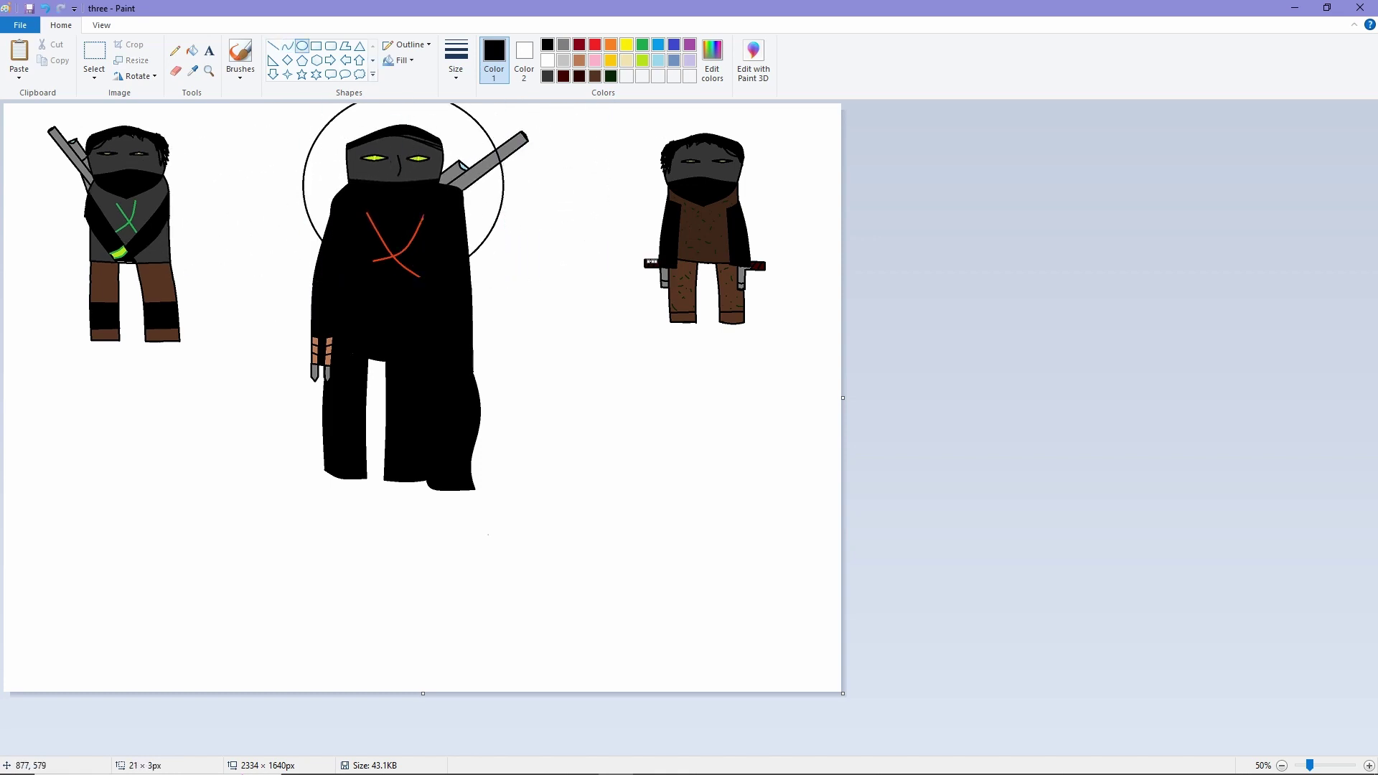
pyautogui.hotkey('ctrl', 'z')
pyautogui.moveTo(201, 344); pyautogui.dragTo(667, 372)
pyautogui.click(678, 542)
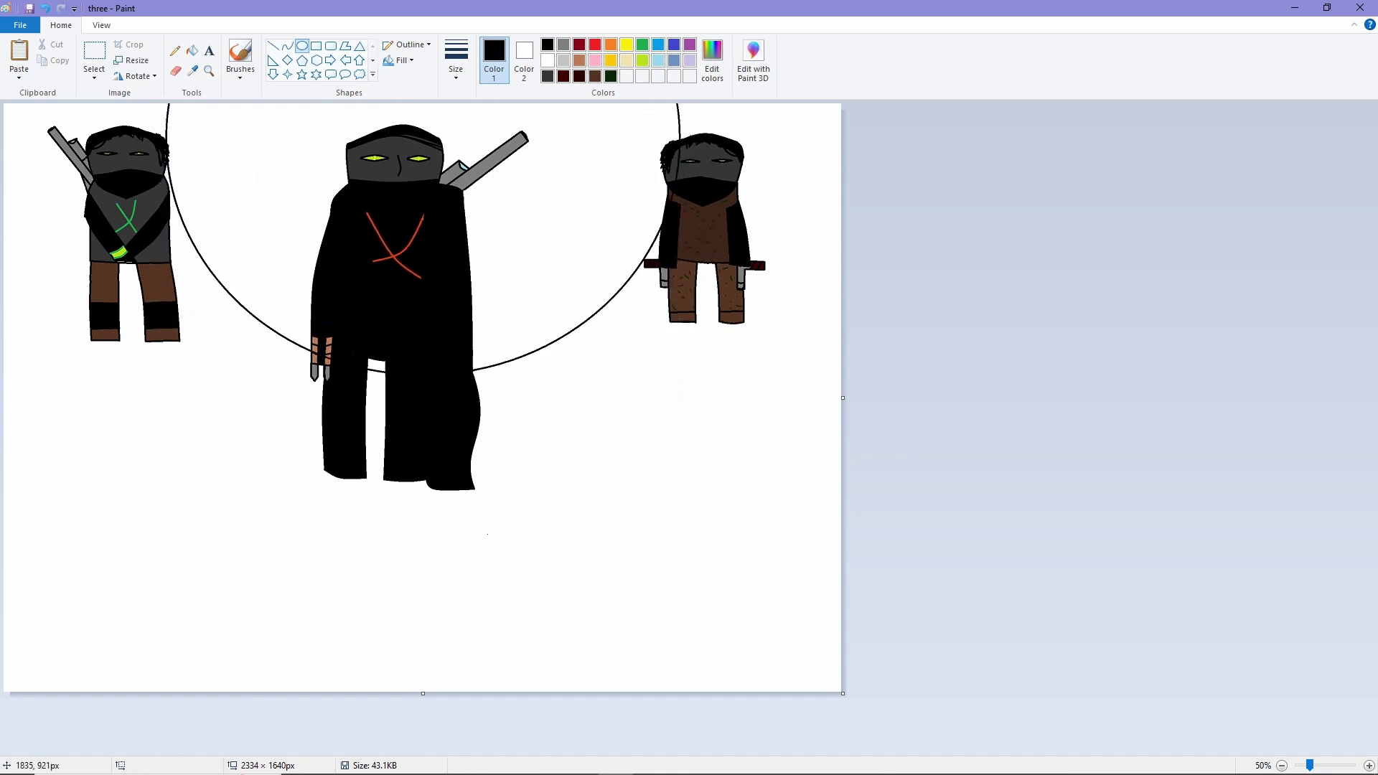
pyautogui.hotkey('ctrl', 'z')
# Step: Draw a black circle about 1219 by 1165 px behind the central figure, running off the canvas top, and fill the background outside it black
pyautogui.moveTo(215, 517); pyautogui.dragTo(656, 107)
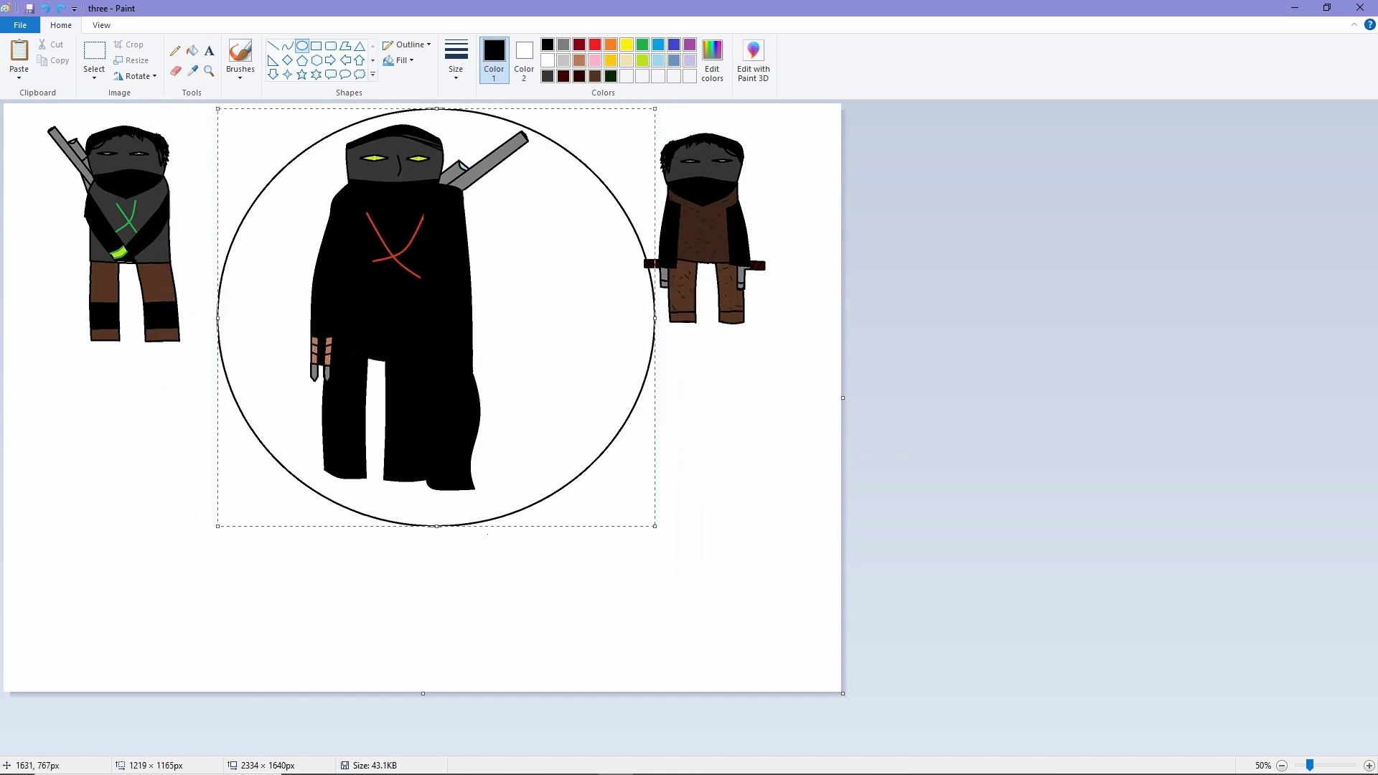
pyautogui.moveTo(589, 375); pyautogui.dragTo(567, 295)
pyautogui.click(693, 520)
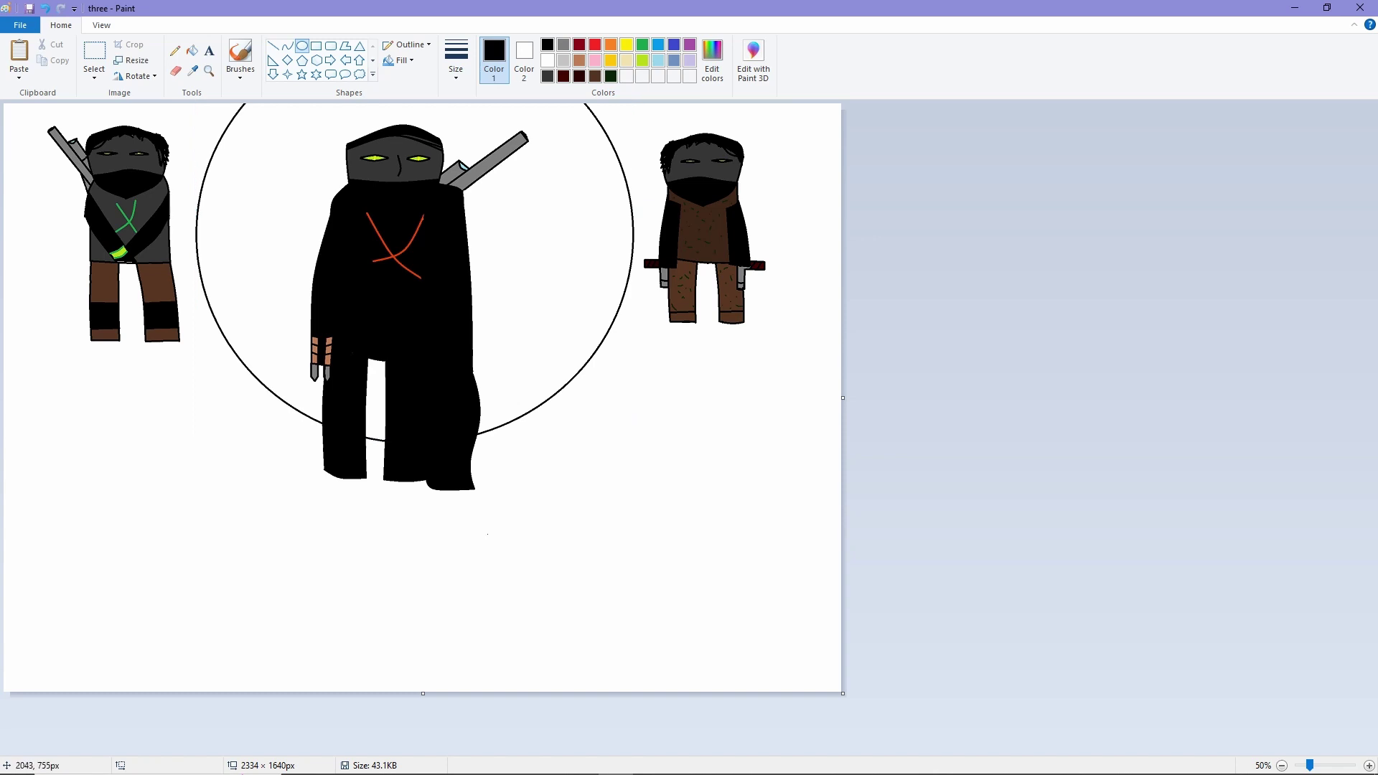
pyautogui.click(191, 500)
# Step: Fill the circle and the gap between the central figure's legs with palette grey
pyautogui.click(564, 44)
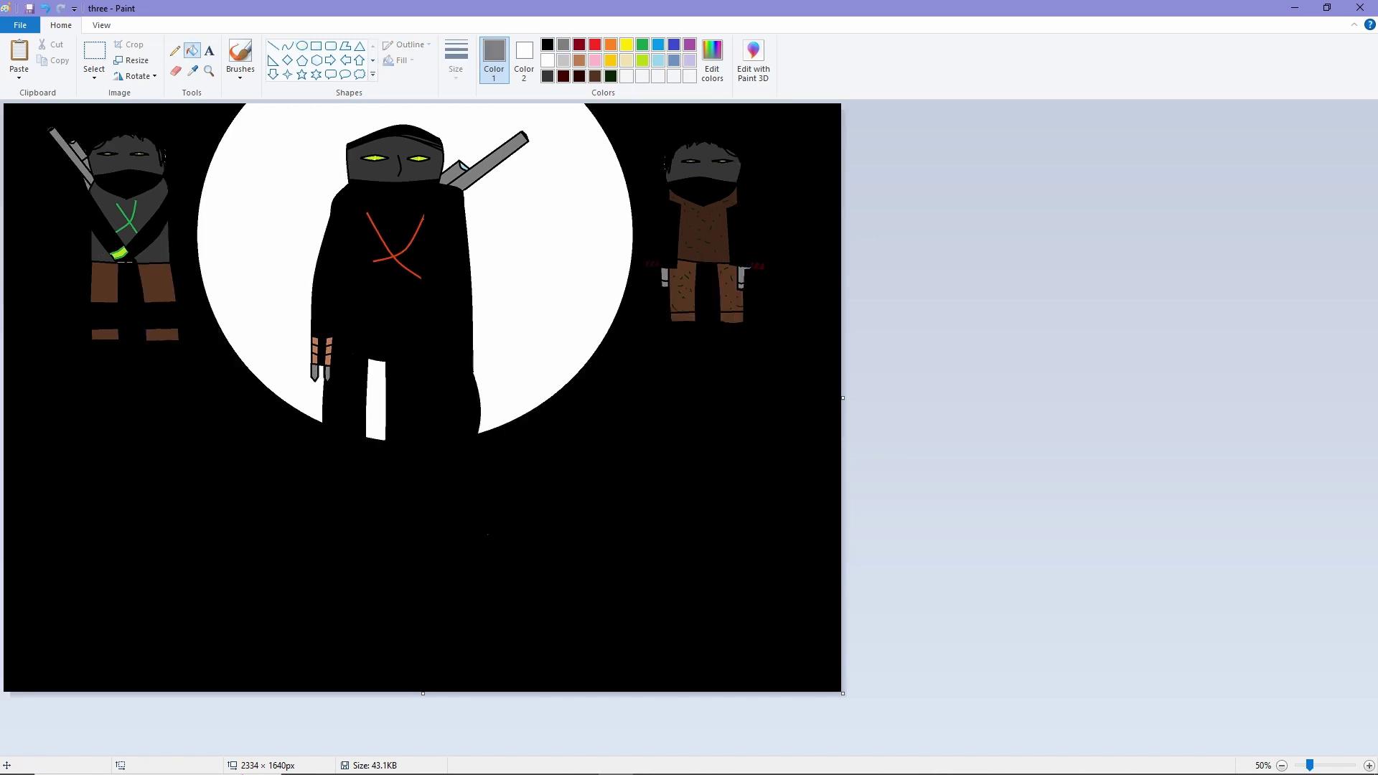
pyautogui.click(480, 338)
pyautogui.click(376, 394)
# Step: Define a custom light grey and refill the circle and the gap between the central figure's legs with it
pyautogui.click(712, 57)
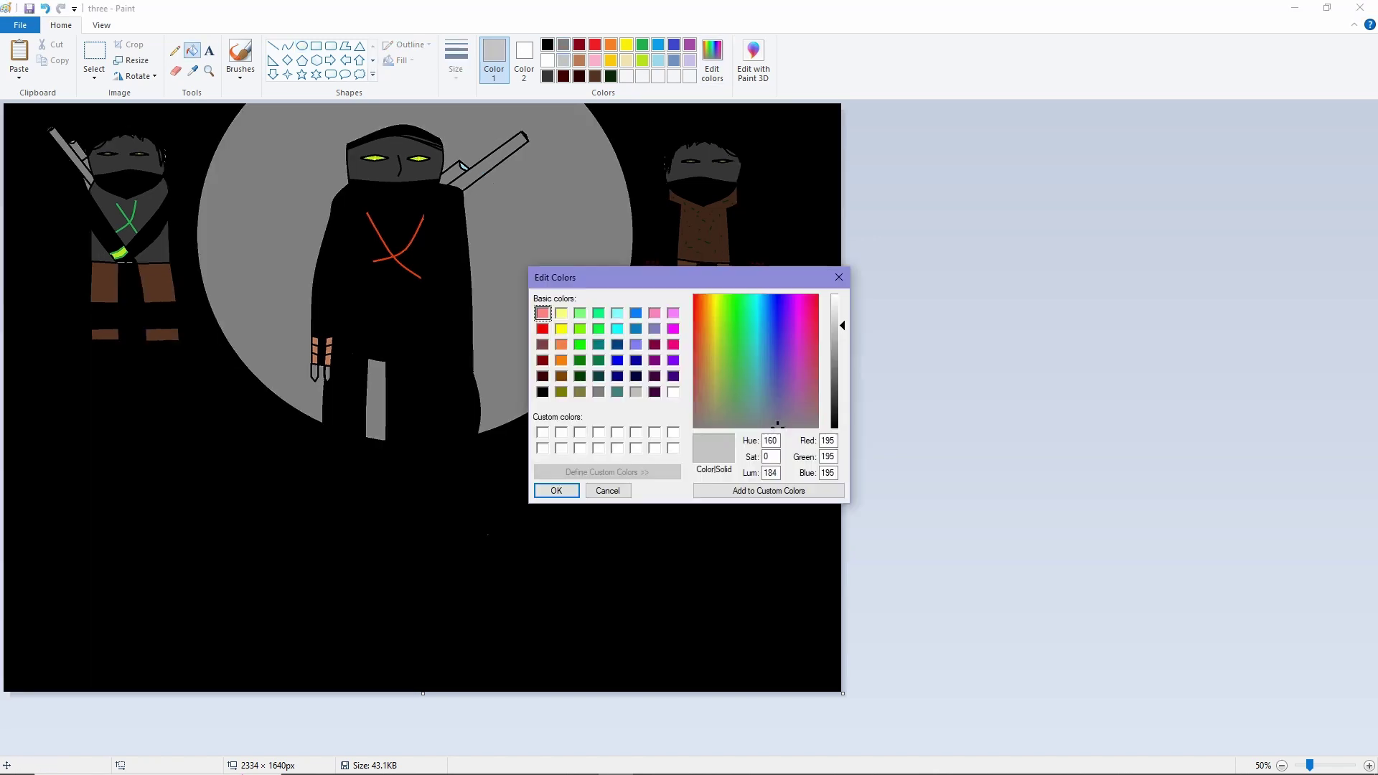
pyautogui.click(826, 457)
pyautogui.click(553, 486)
pyautogui.click(546, 301)
pyautogui.click(376, 395)
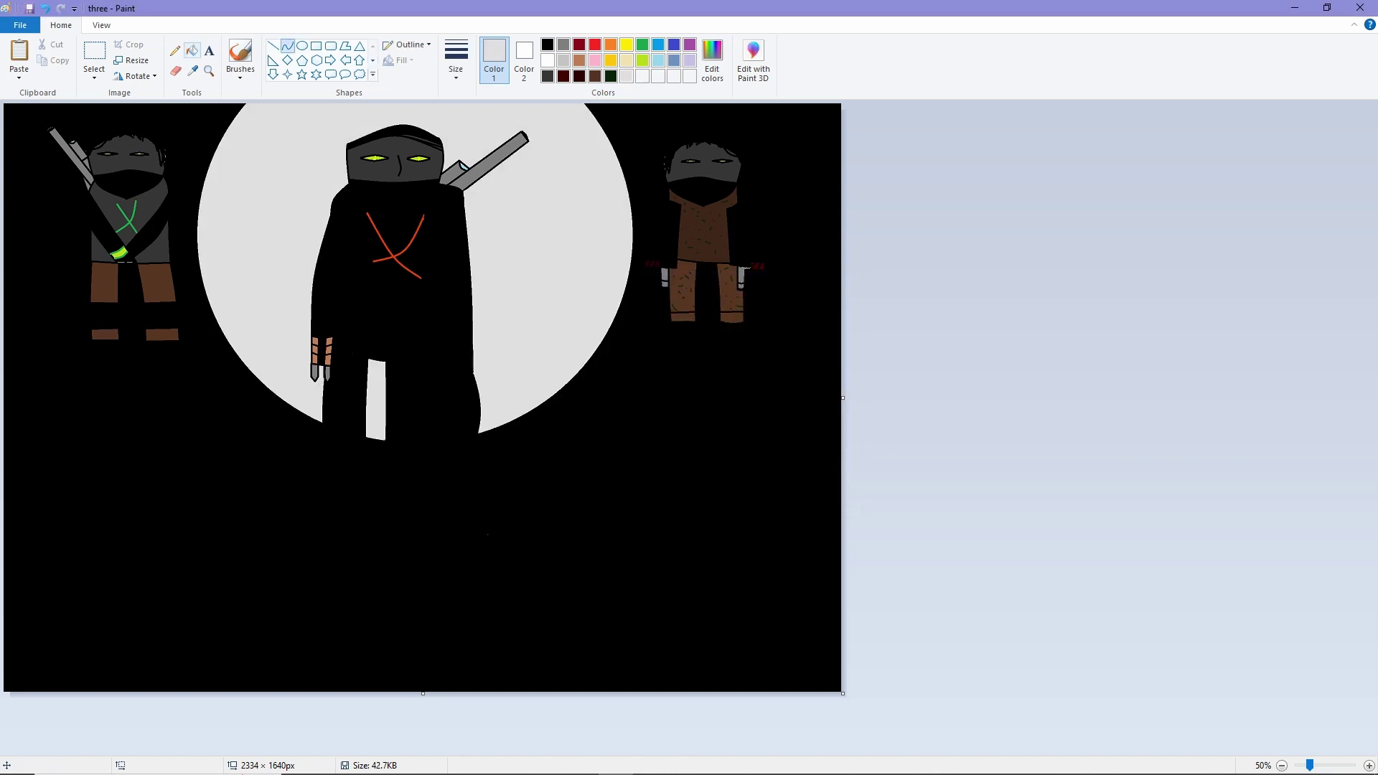
# Step: Try drawing a black line on the light grey circle beside the central figure and undo it
pyautogui.click(272, 46)
pyautogui.click(548, 44)
pyautogui.moveTo(259, 190)
pyautogui.mouseDown()
pyautogui.moveTo(287, 258)
pyautogui.moveTo(251, 230)
pyautogui.moveTo(287, 248)
pyautogui.mouseUp()
pyautogui.hotkey('ctrl', 'z')
pyautogui.scroll(-1, 609, 497)
pyautogui.scroll(2, 610, 496)
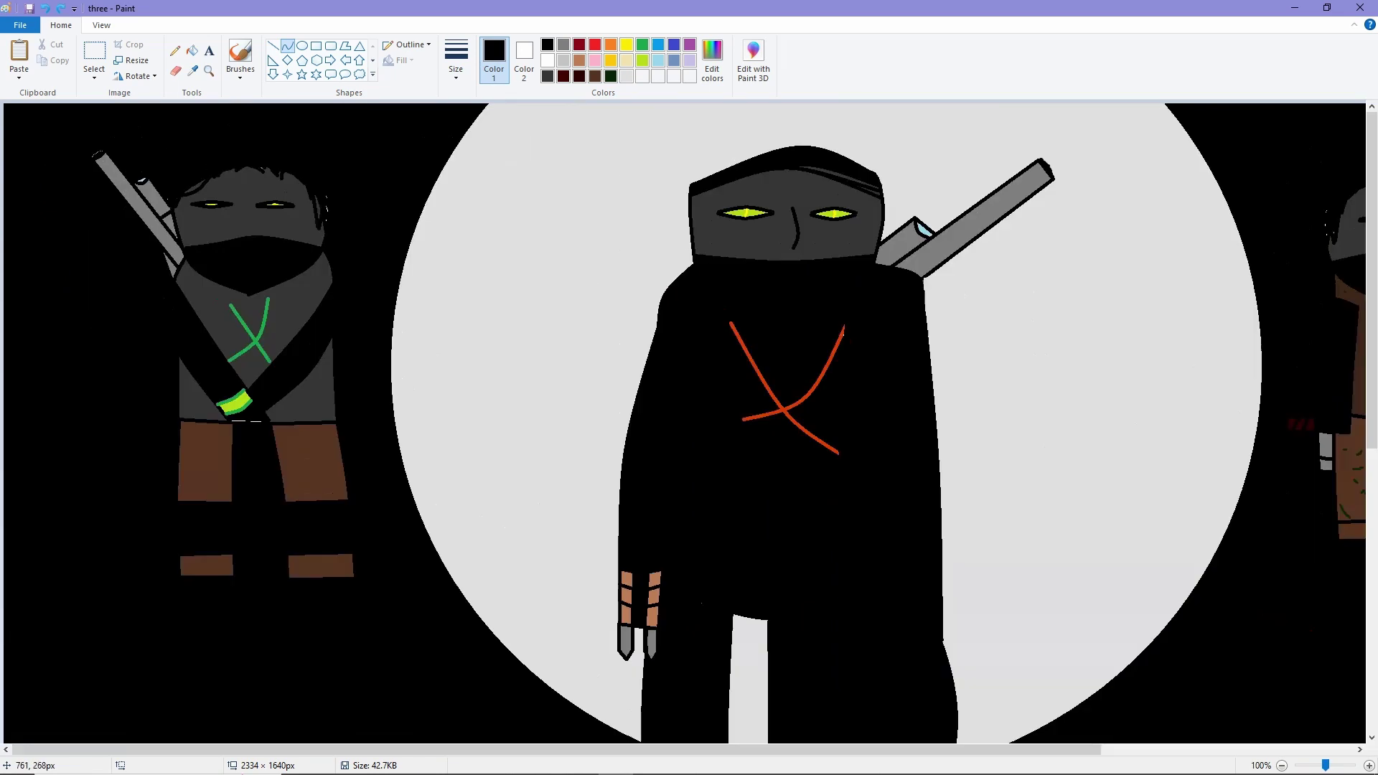
pyautogui.scroll(-1, 609, 497)
pyautogui.scroll(1, 609, 496)
pyautogui.scroll(1, 609, 497)
pyautogui.scroll(-2, 609, 498)
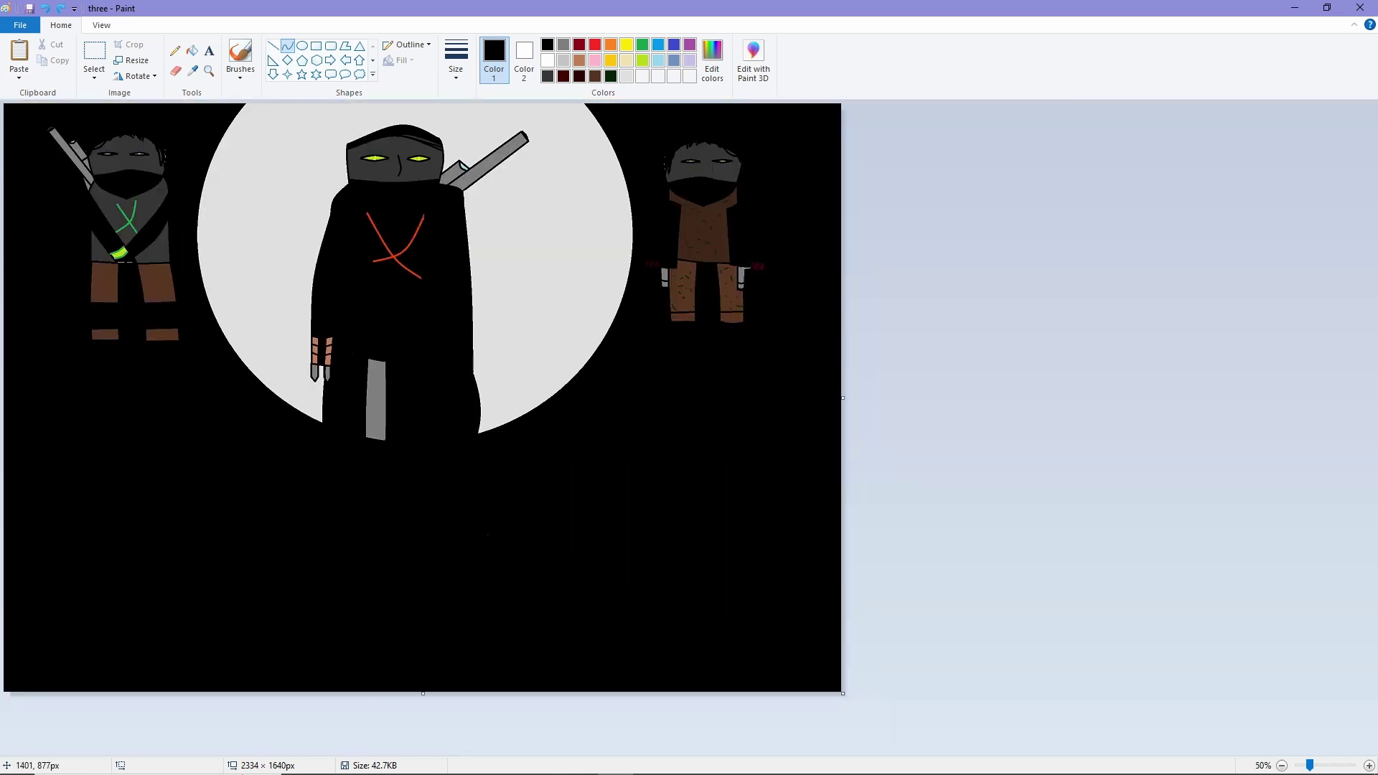
# Step: Fill the black background with white
pyautogui.click(524, 58)
pyautogui.click(192, 50)
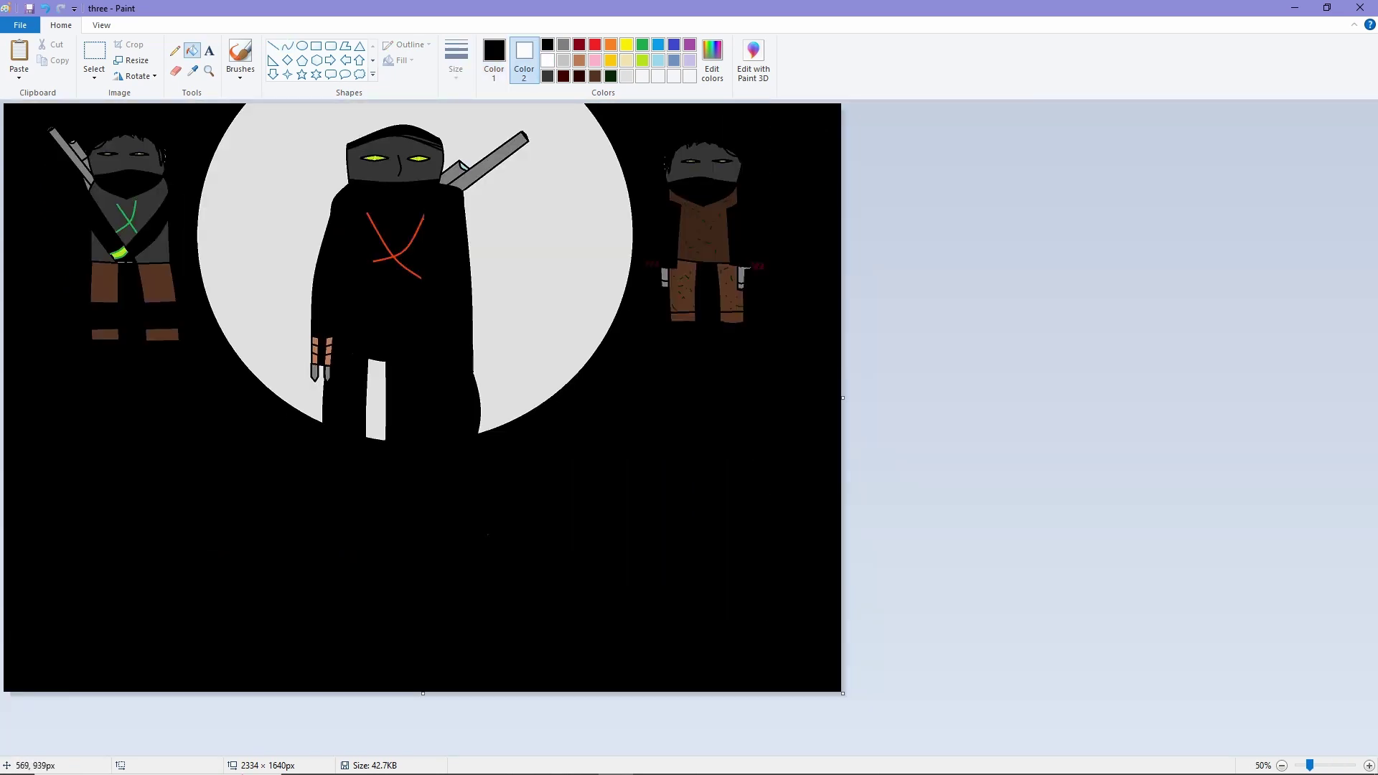
pyautogui.click(494, 57)
pyautogui.click(548, 60)
pyautogui.click(665, 491)
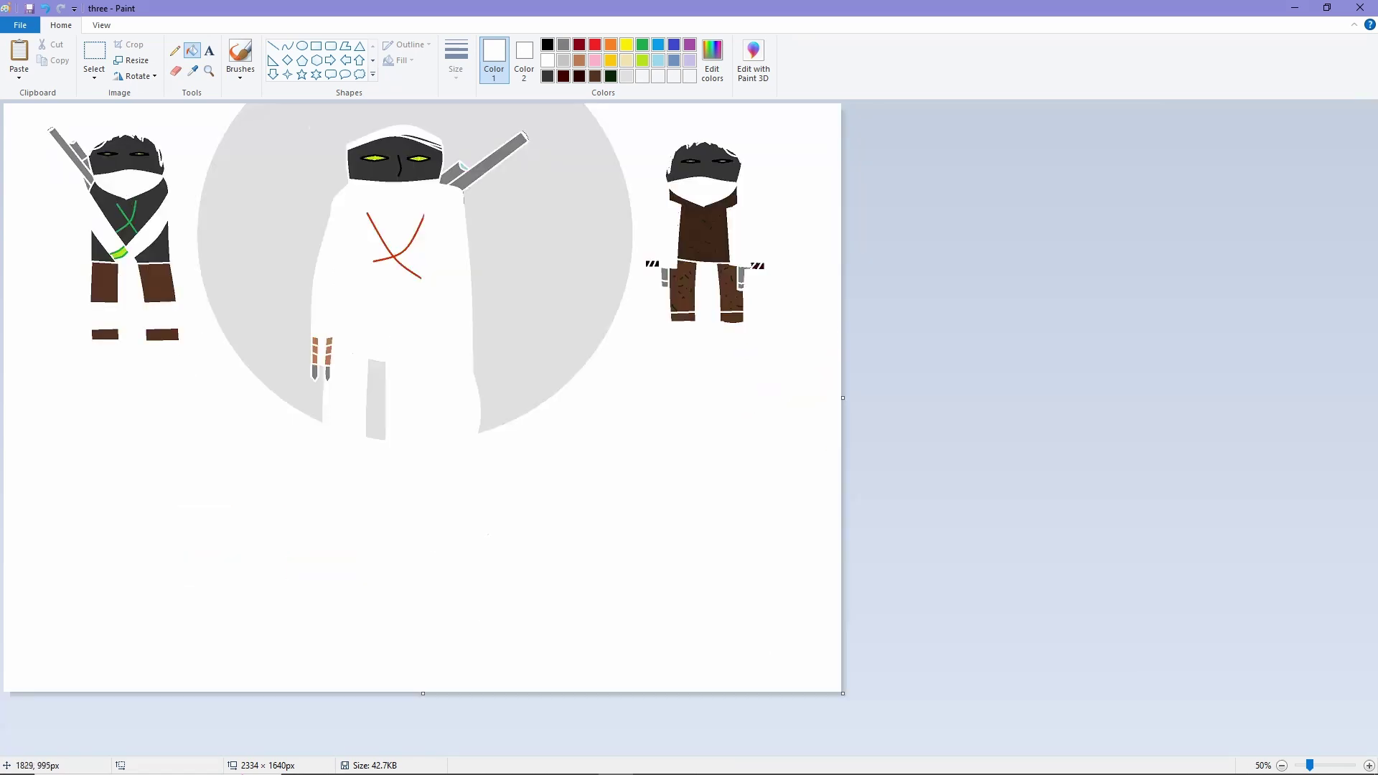
# Step: Undo the white background fill
pyautogui.scroll(1, 660, 460)
pyautogui.scroll(-1, 660, 460)
pyautogui.hotkey('ctrl', 'z')
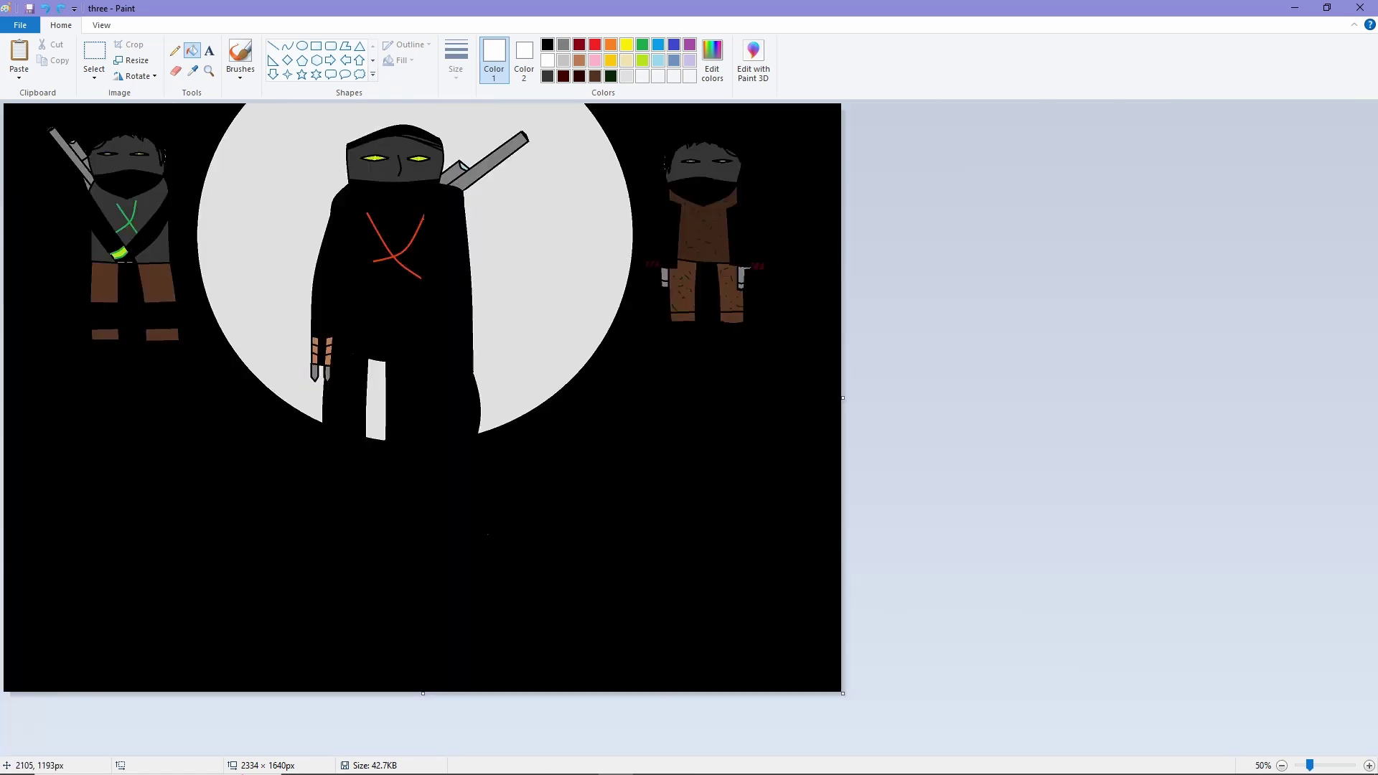
# Step: Draw a red wavy line across the lower background from the left canvas edge to the right one with the Curve tool
pyautogui.click(595, 45)
pyautogui.click(287, 45)
pyautogui.moveTo(9, 539)
pyautogui.mouseDown()
pyautogui.moveTo(573, 555)
pyautogui.moveTo(428, 584)
pyautogui.mouseUp()
pyautogui.moveTo(218, 562)
pyautogui.mouseDown()
pyautogui.moveTo(221, 593)
pyautogui.moveTo(405, 479)
pyautogui.moveTo(372, 485)
pyautogui.mouseUp()
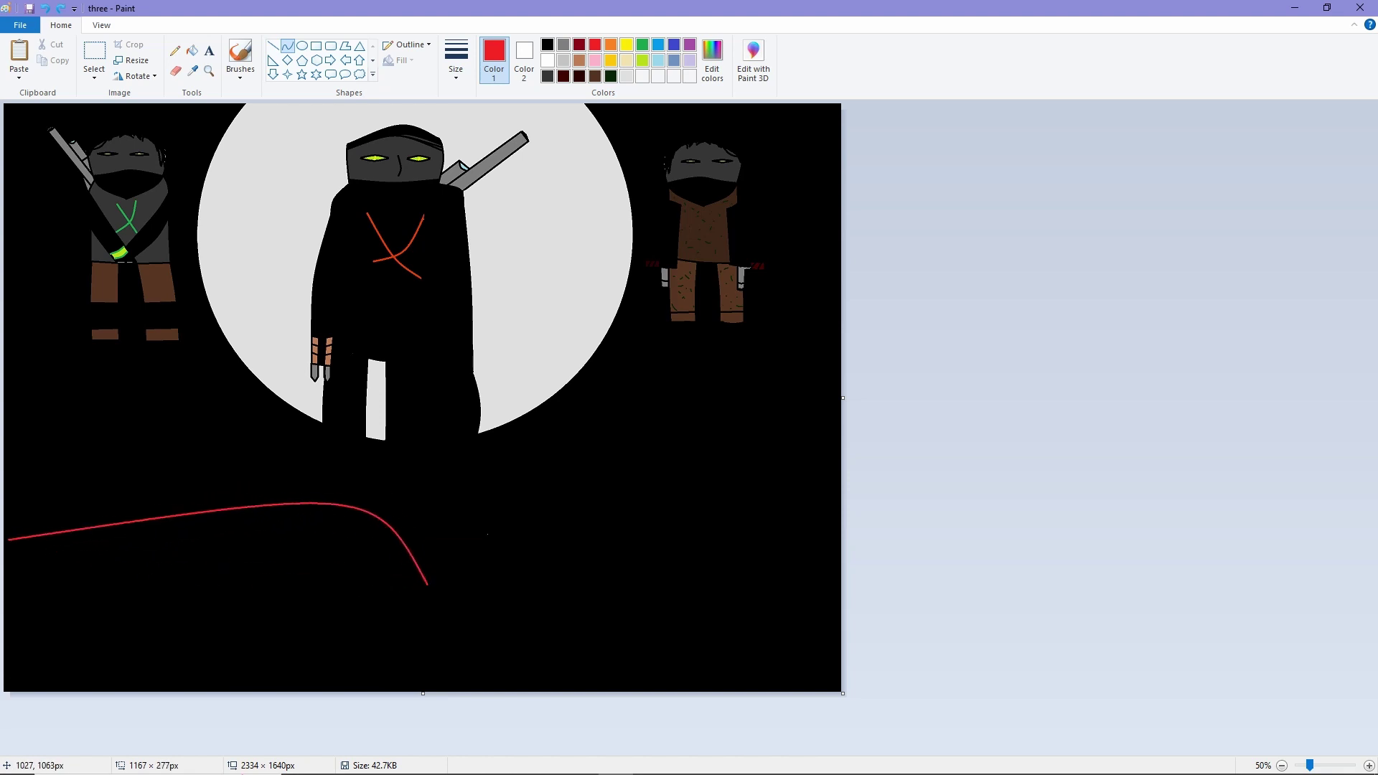
pyautogui.moveTo(428, 584); pyautogui.dragTo(714, 540)
pyautogui.moveTo(503, 567); pyautogui.dragTo(506, 603)
pyautogui.moveTo(632, 553)
pyautogui.mouseDown()
pyautogui.moveTo(632, 527)
pyautogui.moveTo(840, 603)
pyautogui.mouseUp()
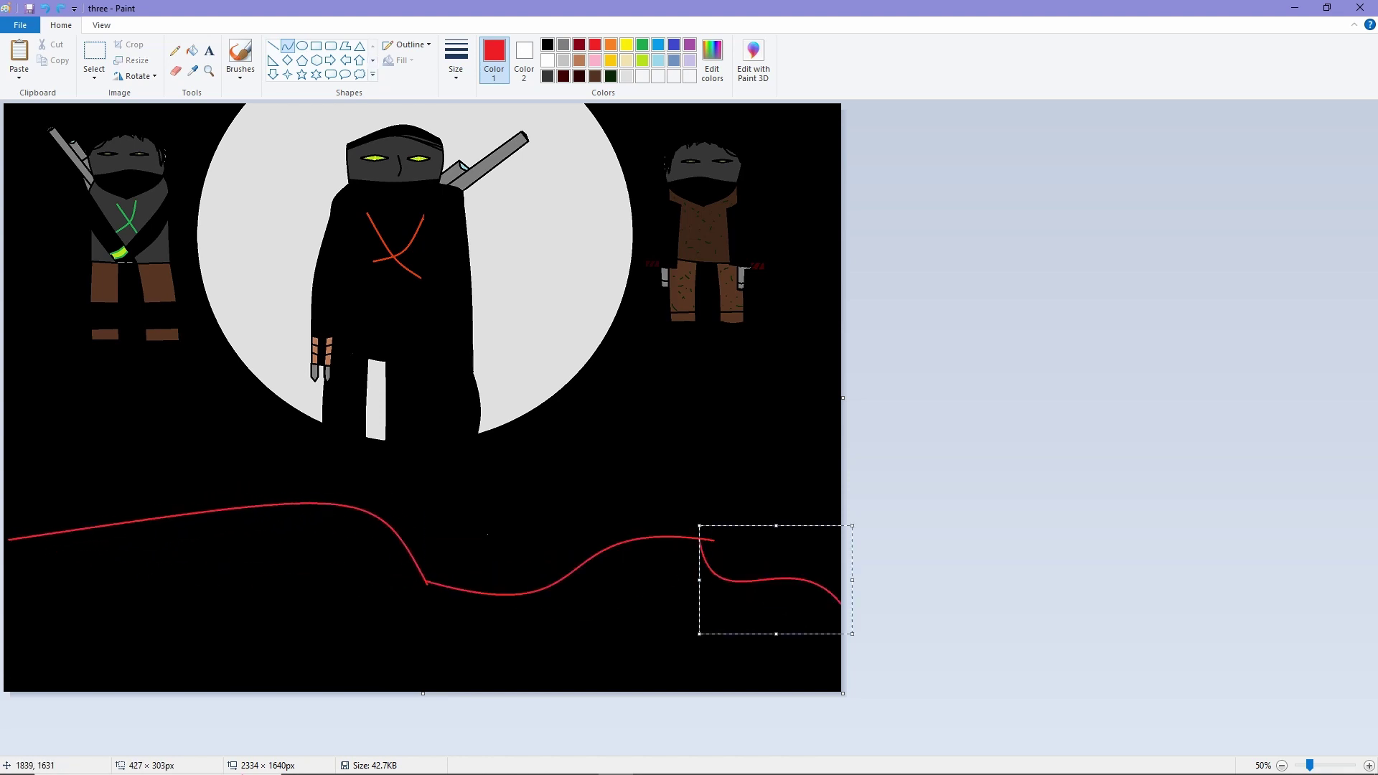
pyautogui.moveTo(746, 575); pyautogui.dragTo(754, 586)
# Step: Try filling the background around the wavy line with red and dark red, then undo the fills and the curves
pyautogui.click(192, 51)
pyautogui.click(402, 590)
pyautogui.hotkey('ctrl', 'z')
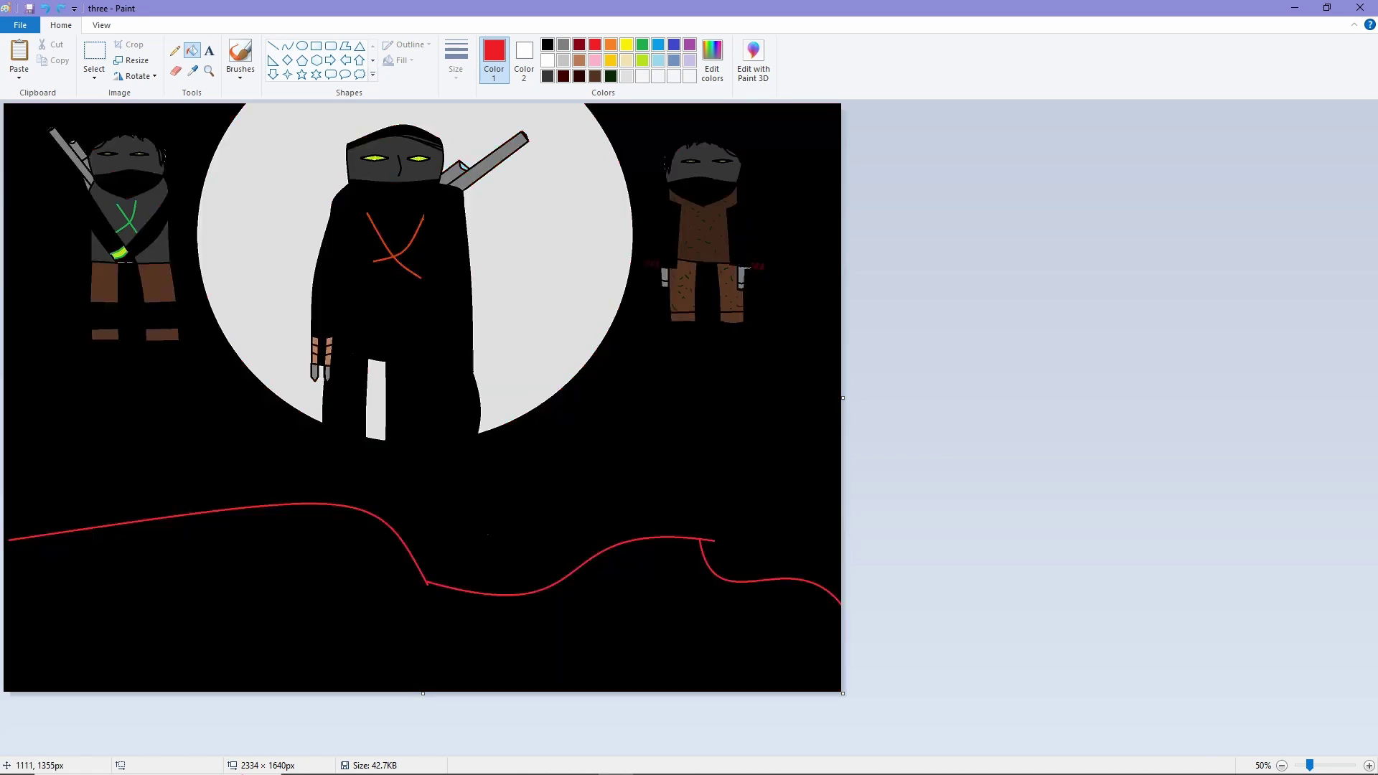
pyautogui.click(580, 45)
pyautogui.click(593, 495)
pyautogui.hotkey('ctrl', 'z')
pyautogui.hotkey('ctrl', 'z')
pyautogui.hotkey('ctrl', 'z')
pyautogui.hotkey('ctrl', 'z')
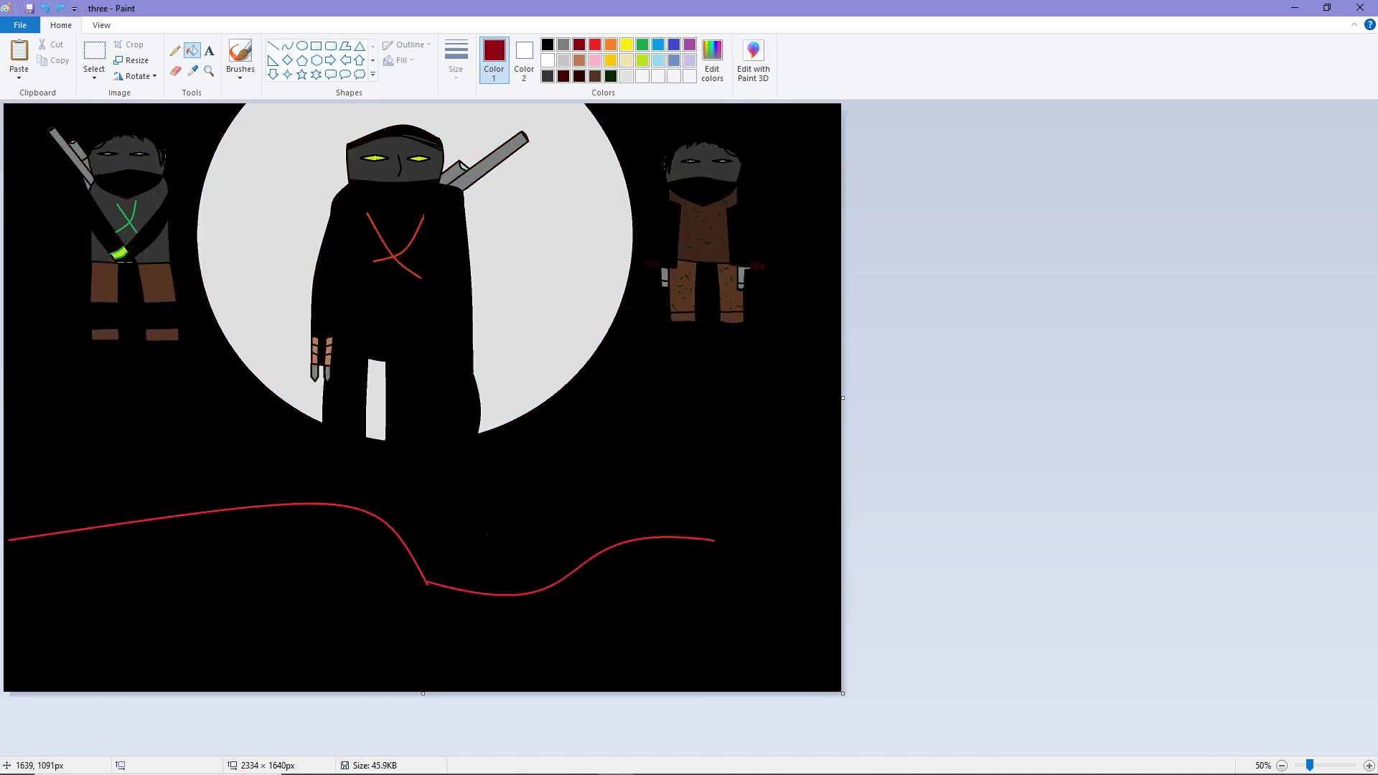
# Step: Draw a thin grey rectangular band across the full canvas width below the central figure
pyautogui.scroll(3, 592, 495)
pyautogui.click(547, 45)
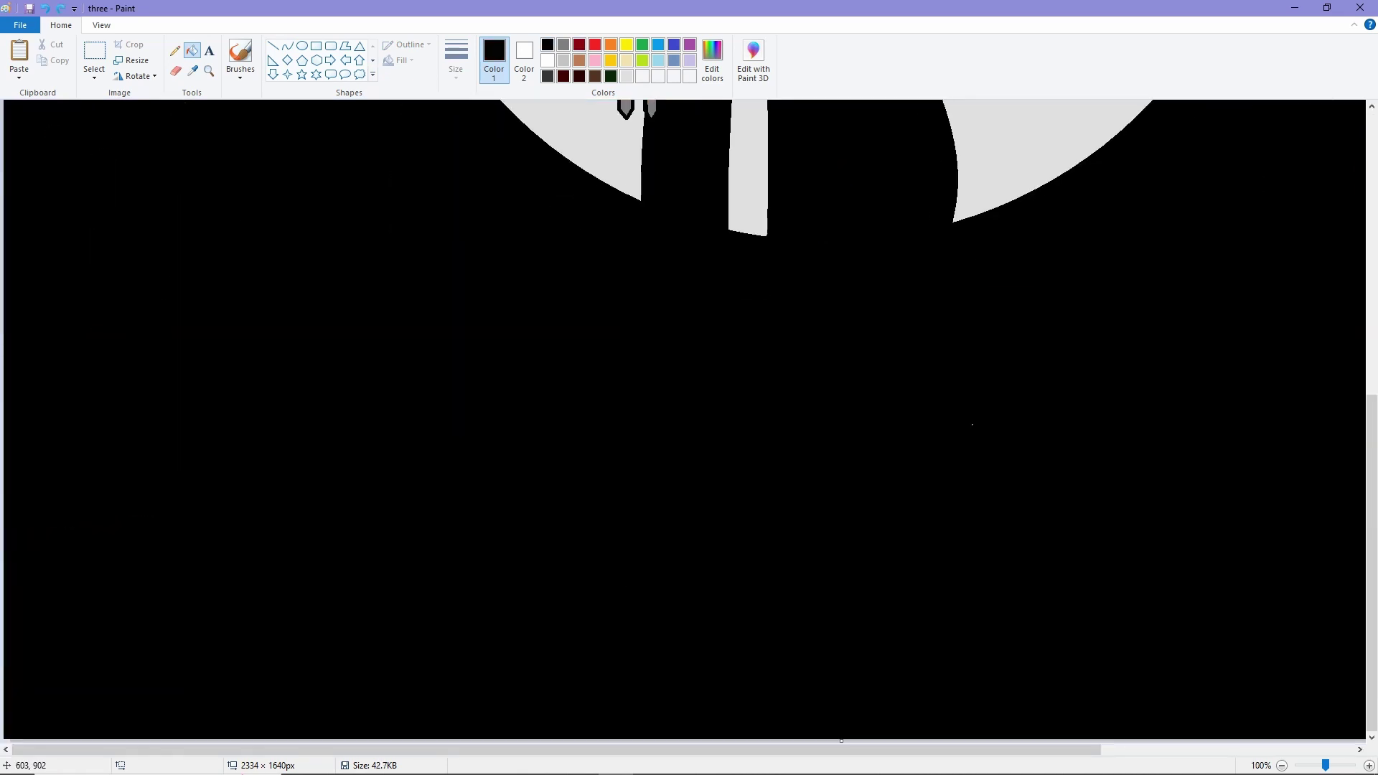
pyautogui.scroll(-3, 447, 335)
pyautogui.click(564, 44)
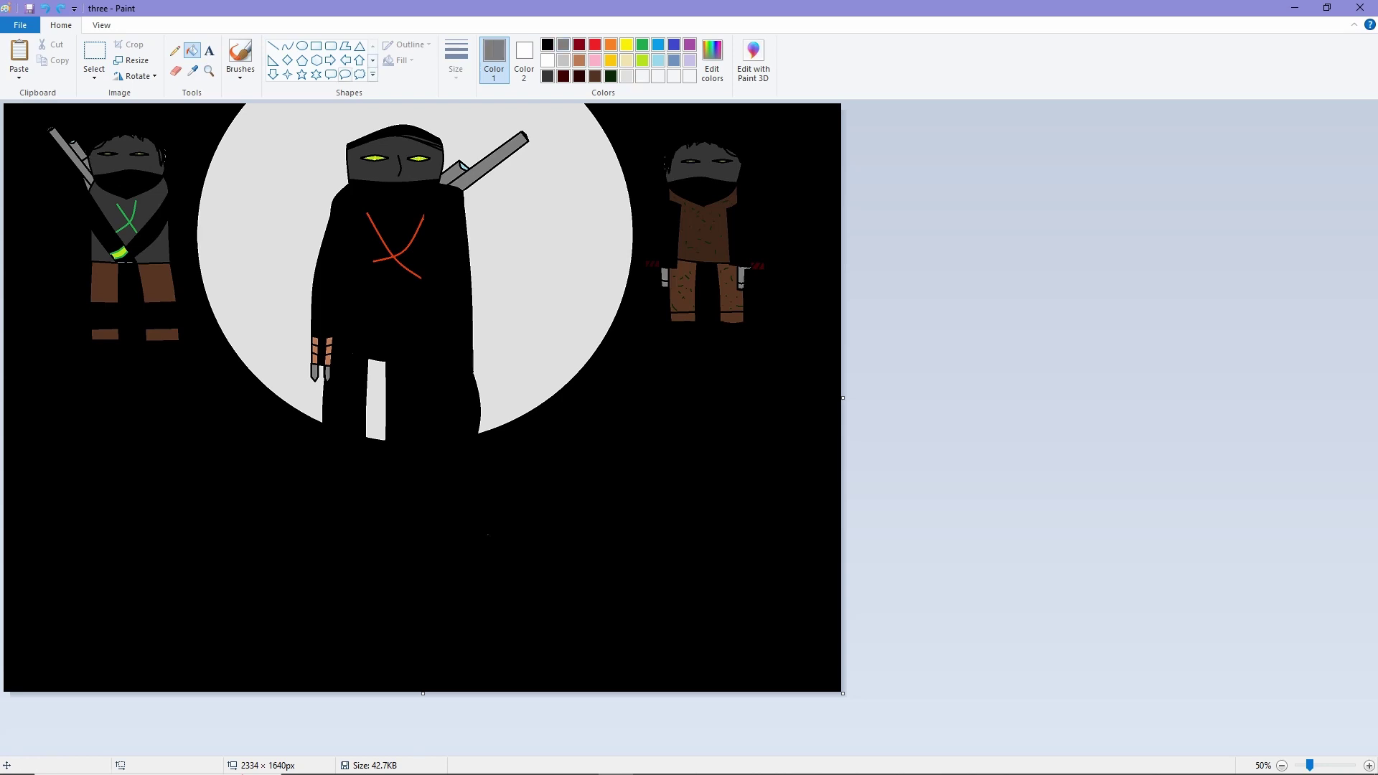
pyautogui.click(316, 46)
pyautogui.moveTo(593, 500); pyautogui.dragTo(84, 668)
pyautogui.hotkey('ctrl', 'z')
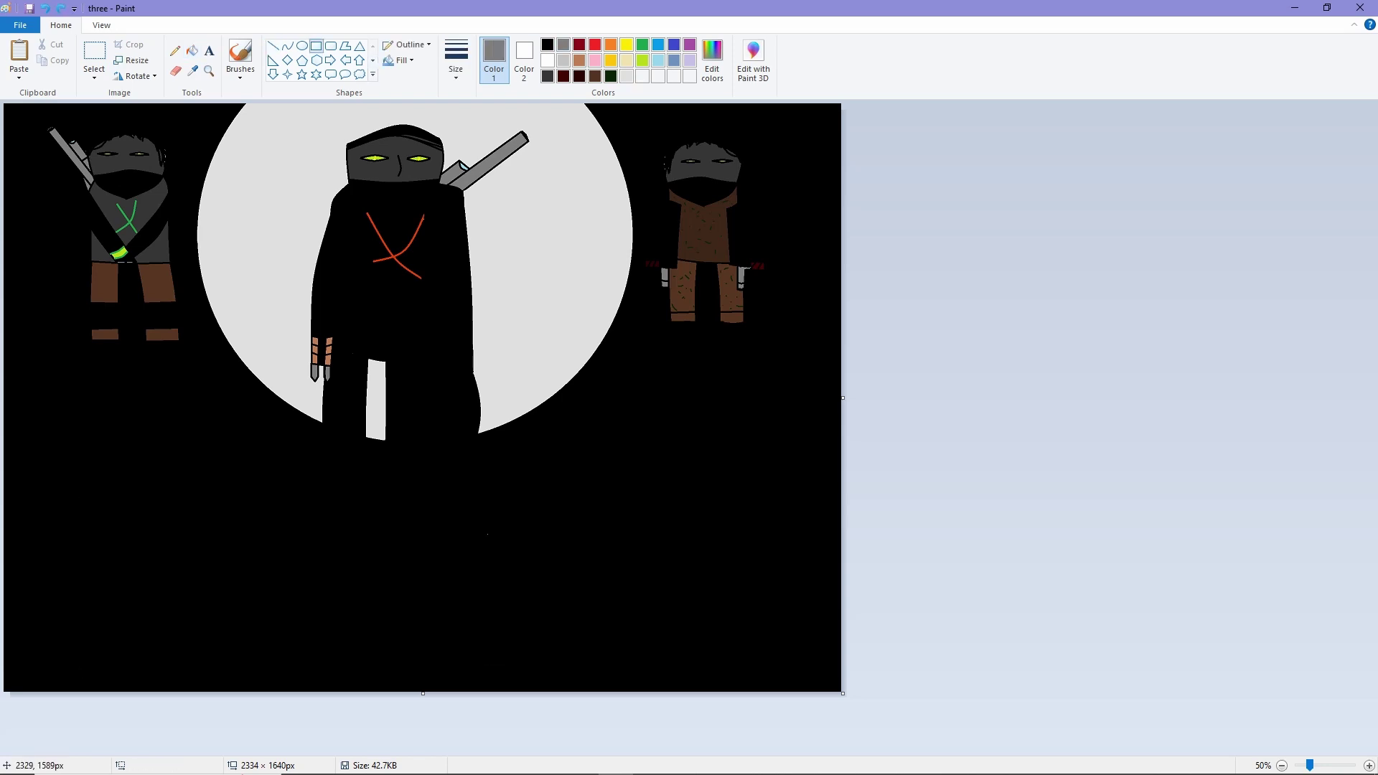
pyautogui.moveTo(840, 510)
pyautogui.mouseDown()
pyautogui.moveTo(3, 463)
pyautogui.moveTo(215, 338)
pyautogui.mouseUp()
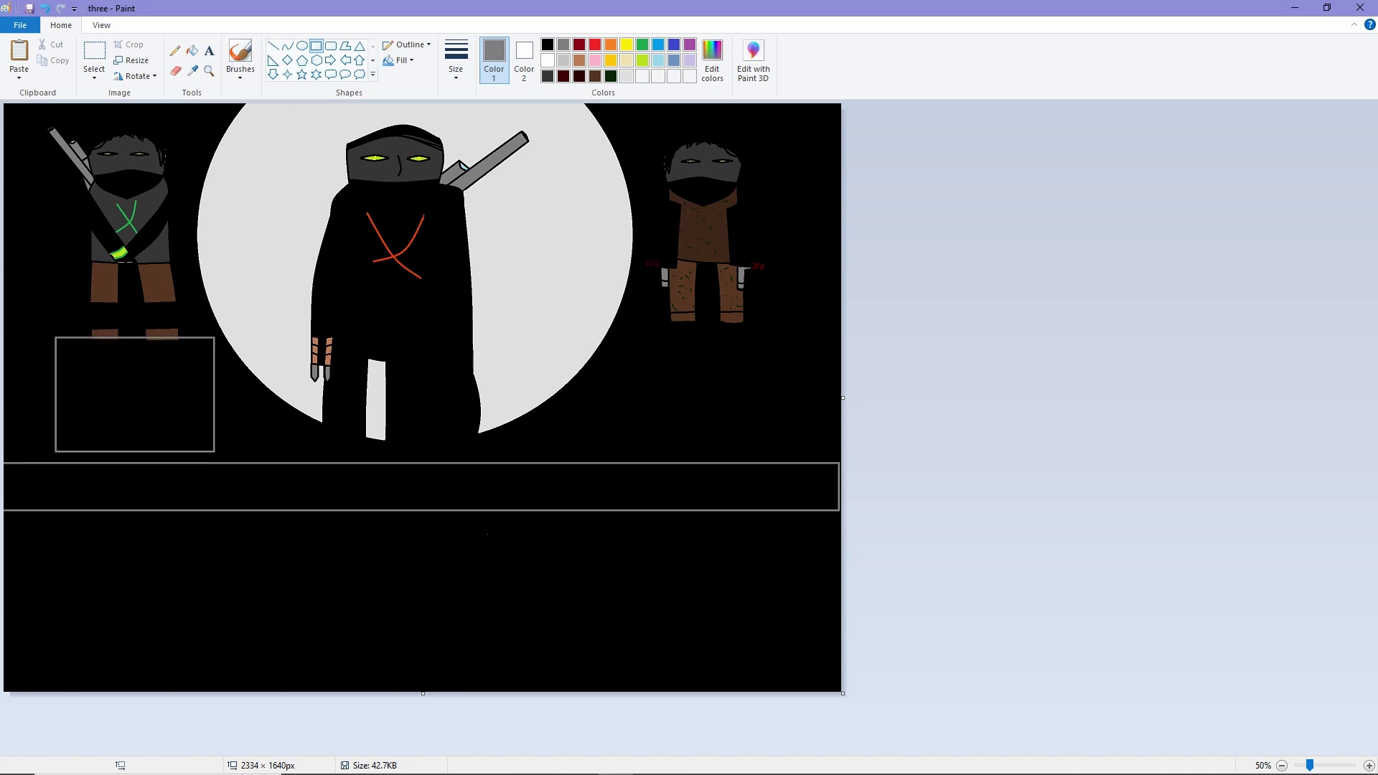
# Step: Draw two stacked grey rectangles beneath each side figure, the wider lower ones standing on the full-width band
pyautogui.hotkey('ctrl', 'z')
pyautogui.moveTo(76, 394); pyautogui.dragTo(198, 341)
pyautogui.moveTo(642, 395); pyautogui.dragTo(776, 323)
pyautogui.moveTo(814, 461)
pyautogui.mouseDown()
pyautogui.moveTo(640, 437)
pyautogui.moveTo(575, 382)
pyautogui.mouseUp()
pyautogui.moveTo(69, 461); pyautogui.dragTo(267, 387)
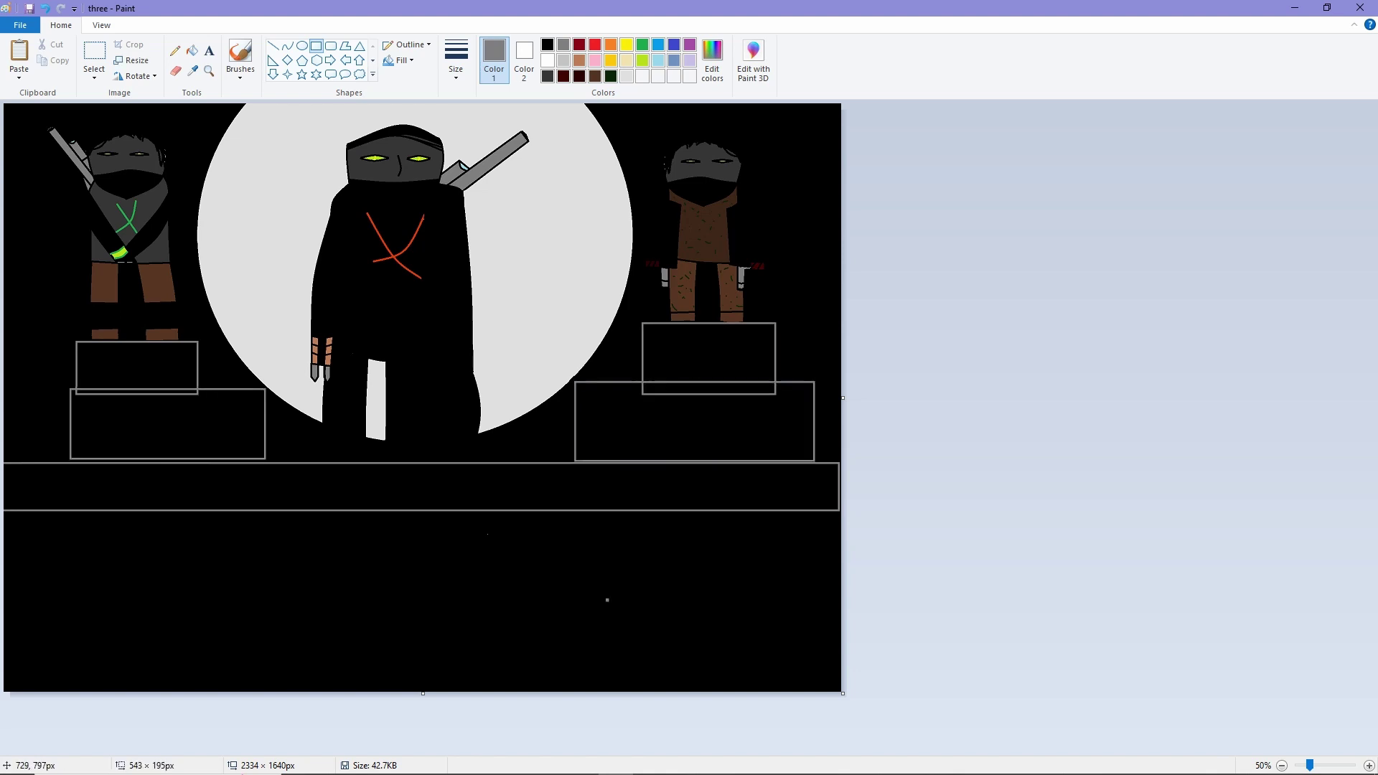
pyautogui.hotkey('ctrl', 'z')
pyautogui.hotkey('ctrl', 'y')
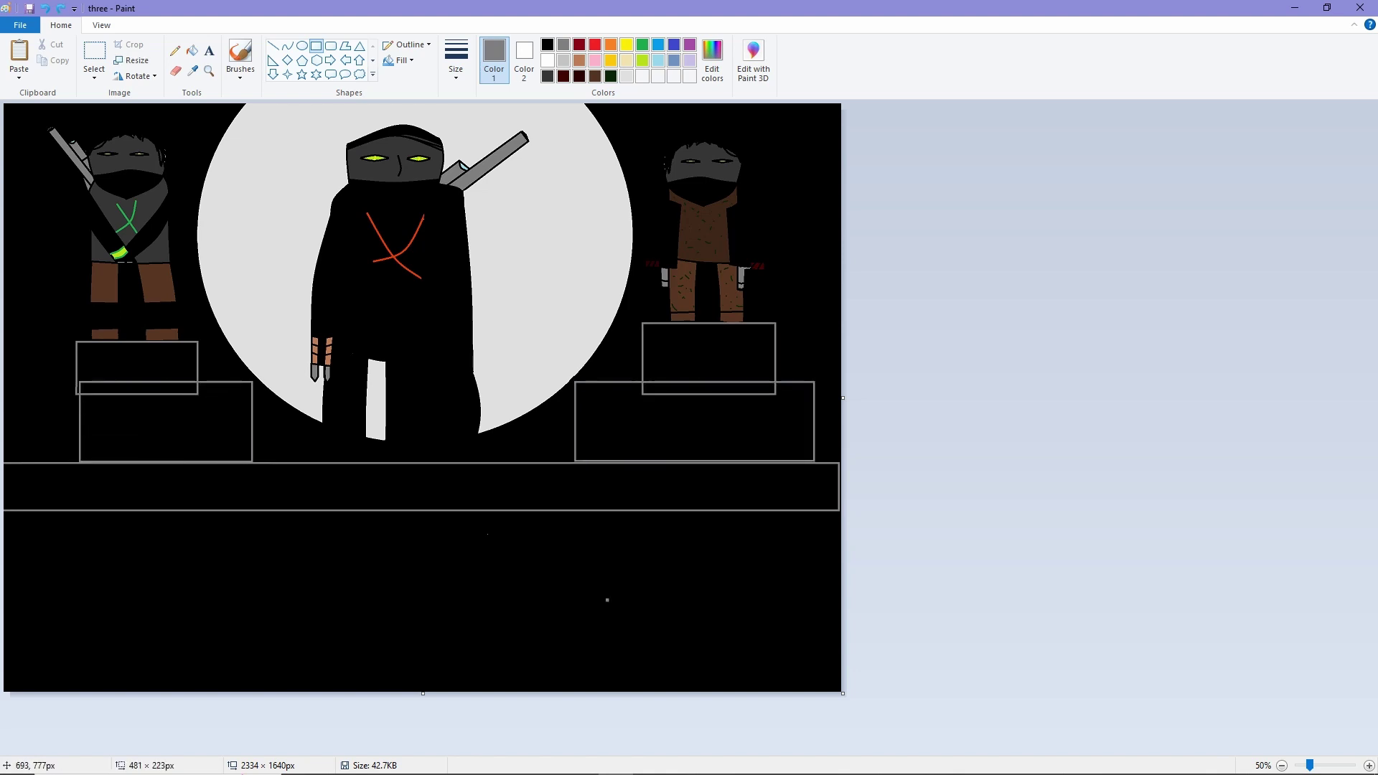
pyautogui.hotkey('ctrl', 'z')
pyautogui.hotkey('ctrl', 'z')
pyautogui.hotkey('ctrl', 'y')
pyautogui.hotkey('ctrl', 'y')
# Step: Try filling the stacked blocks under the side figures with mid grey and undo the fills
pyautogui.hotkey('ctrl', 'pageup')
pyautogui.click(192, 51)
pyautogui.click(323, 707)
pyautogui.click(273, 625)
pyautogui.scroll(-3, 689, 431)
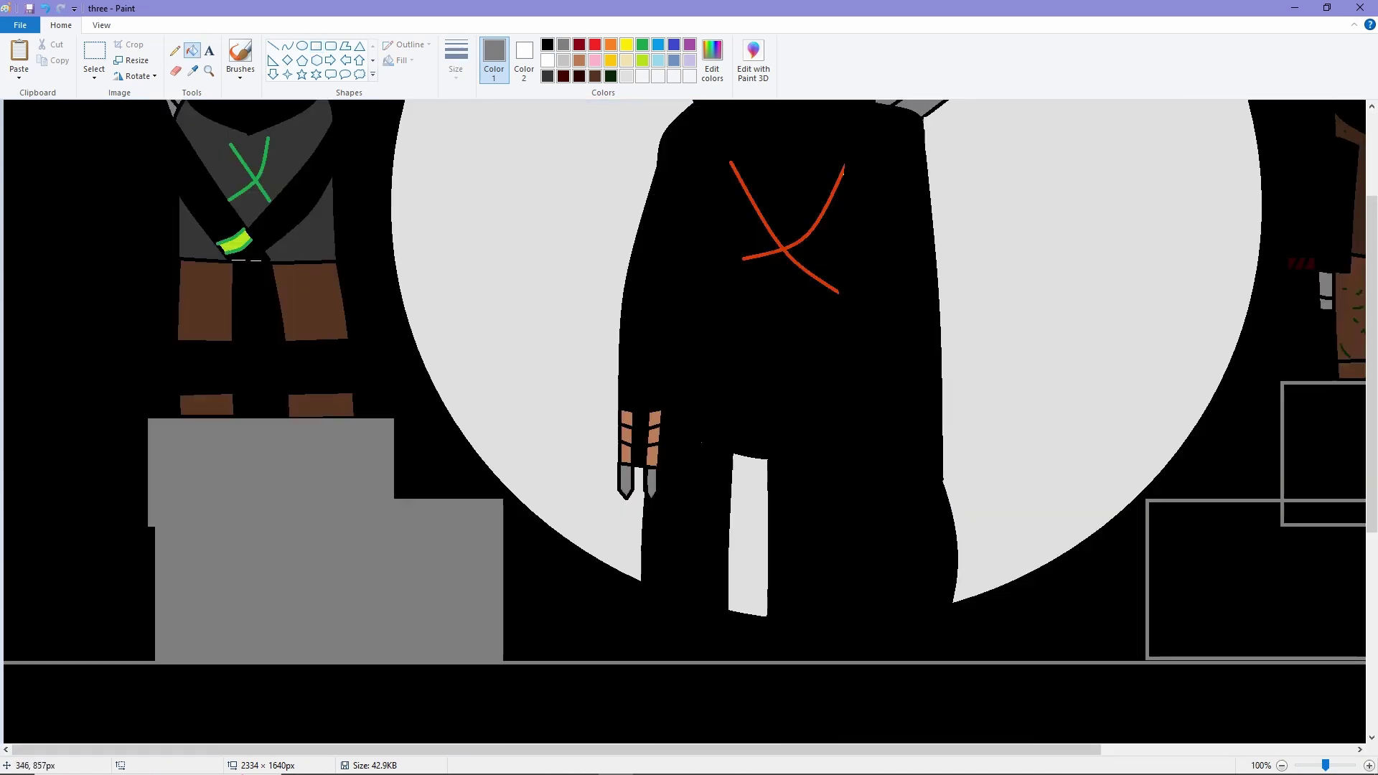
pyautogui.hotkey('ctrl', 'pagedown')
pyautogui.click(709, 352)
pyautogui.click(695, 431)
pyautogui.click(703, 392)
pyautogui.hotkey('ctrl', 'z')
pyautogui.hotkey('ctrl', 'z')
pyautogui.hotkey('ctrl', 'z')
pyautogui.hotkey('ctrl', 'z')
pyautogui.hotkey('ctrl', 'z')
pyautogui.hotkey('ctrl', 'z')
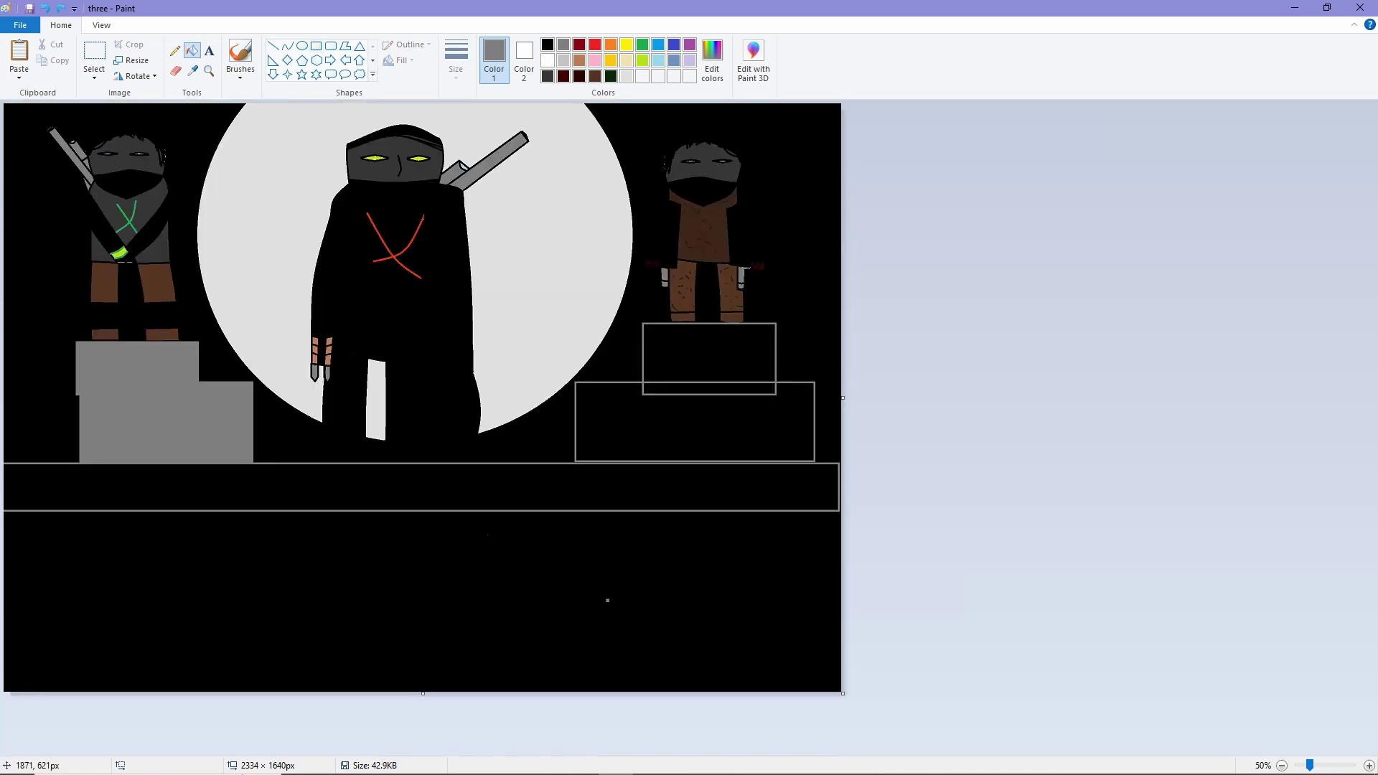
# Step: Fill the lower block under each side figure, including the overlapping strip, with dark grey
pyautogui.click(193, 433)
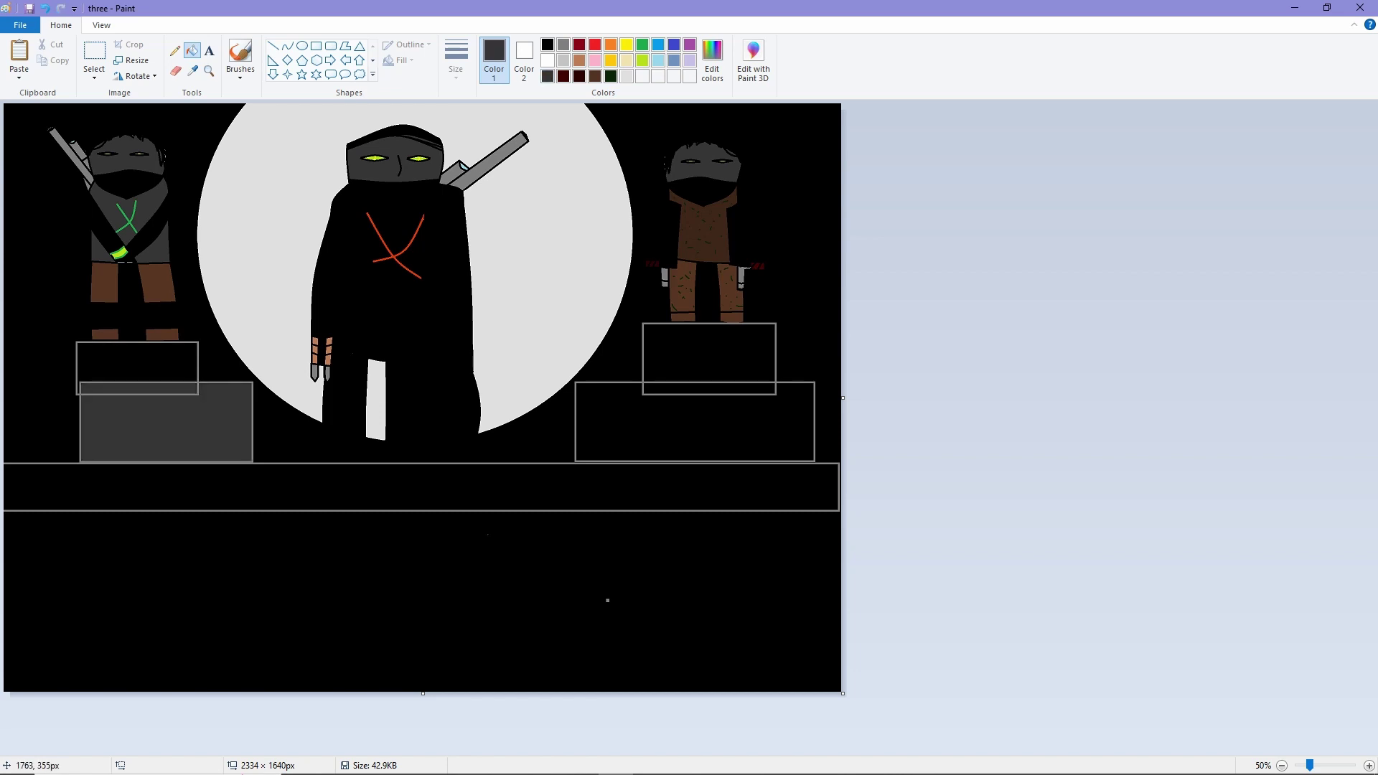
pyautogui.click(695, 431)
pyautogui.click(705, 392)
# Step: Fill the upper block under each side figure with light grey
pyautogui.click(564, 60)
pyautogui.click(709, 352)
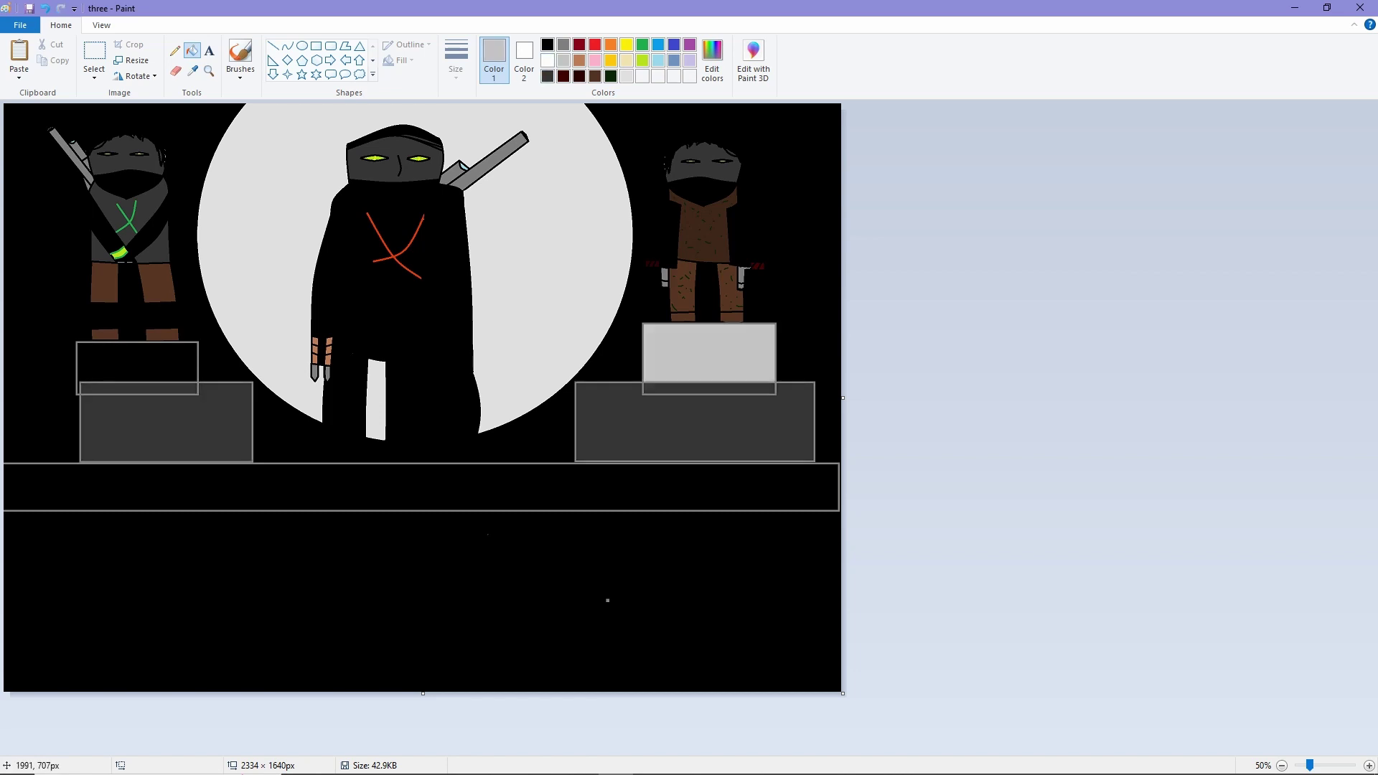
pyautogui.click(136, 363)
pyautogui.hotkey('ctrl', 'z')
pyautogui.hotkey('ctrl', 'z')
pyautogui.hotkey('ctrl', 'y')
pyautogui.hotkey('ctrl', 'y')
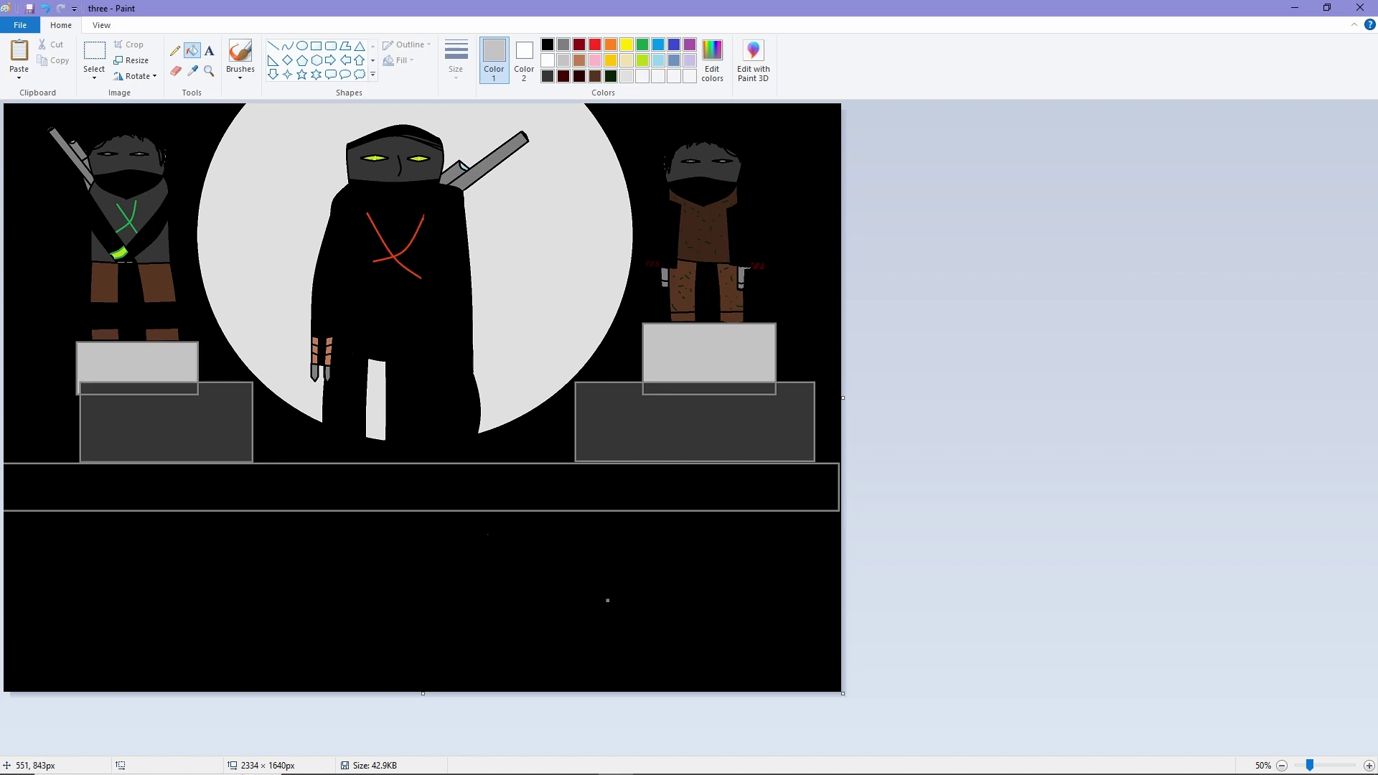
# Step: Try brushing dark grey over the outline that overlaps the left figure's lower block and undo the strokes
pyautogui.scroll(1, 28, 378)
pyautogui.scroll(1, 248, 262)
pyautogui.click(240, 57)
pyautogui.scroll(-2, 338, 616)
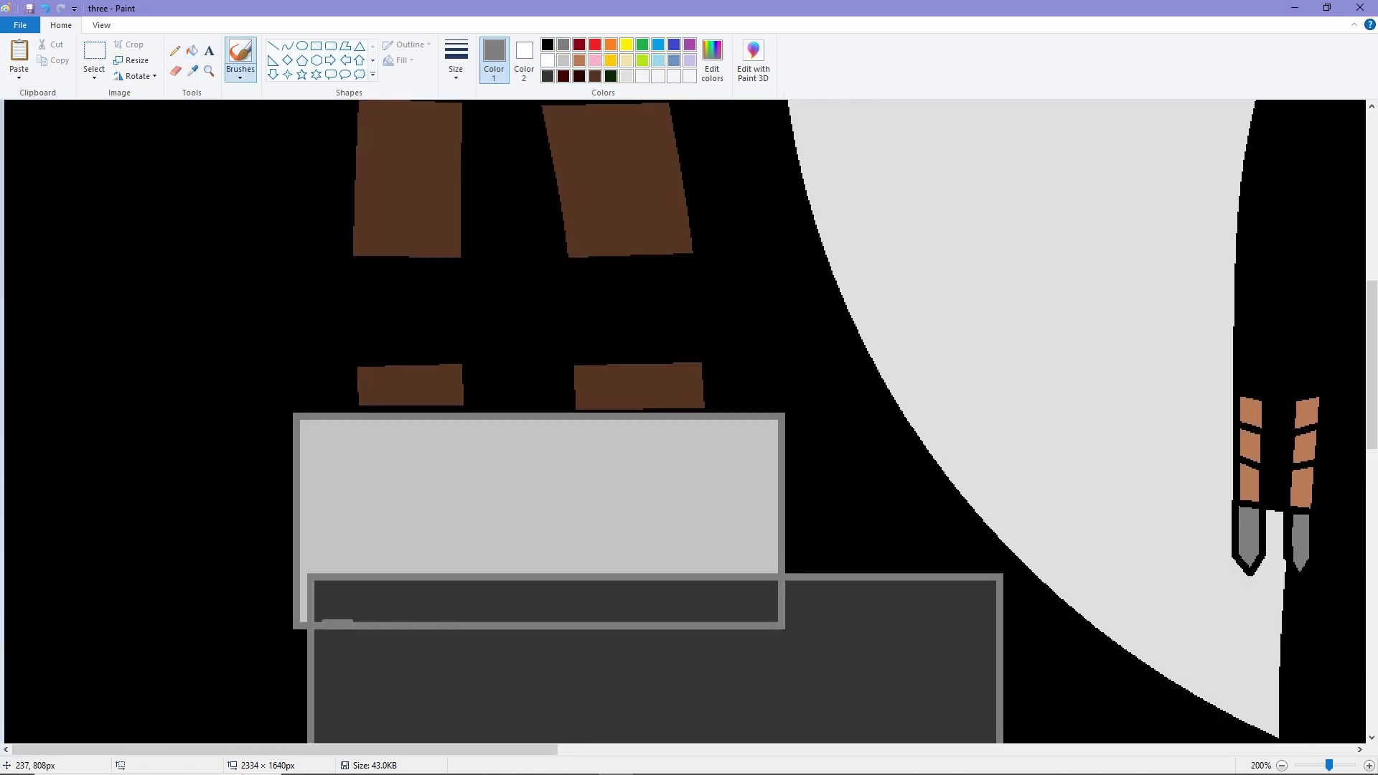
pyautogui.click(548, 76)
pyautogui.moveTo(521, 625); pyautogui.dragTo(783, 624)
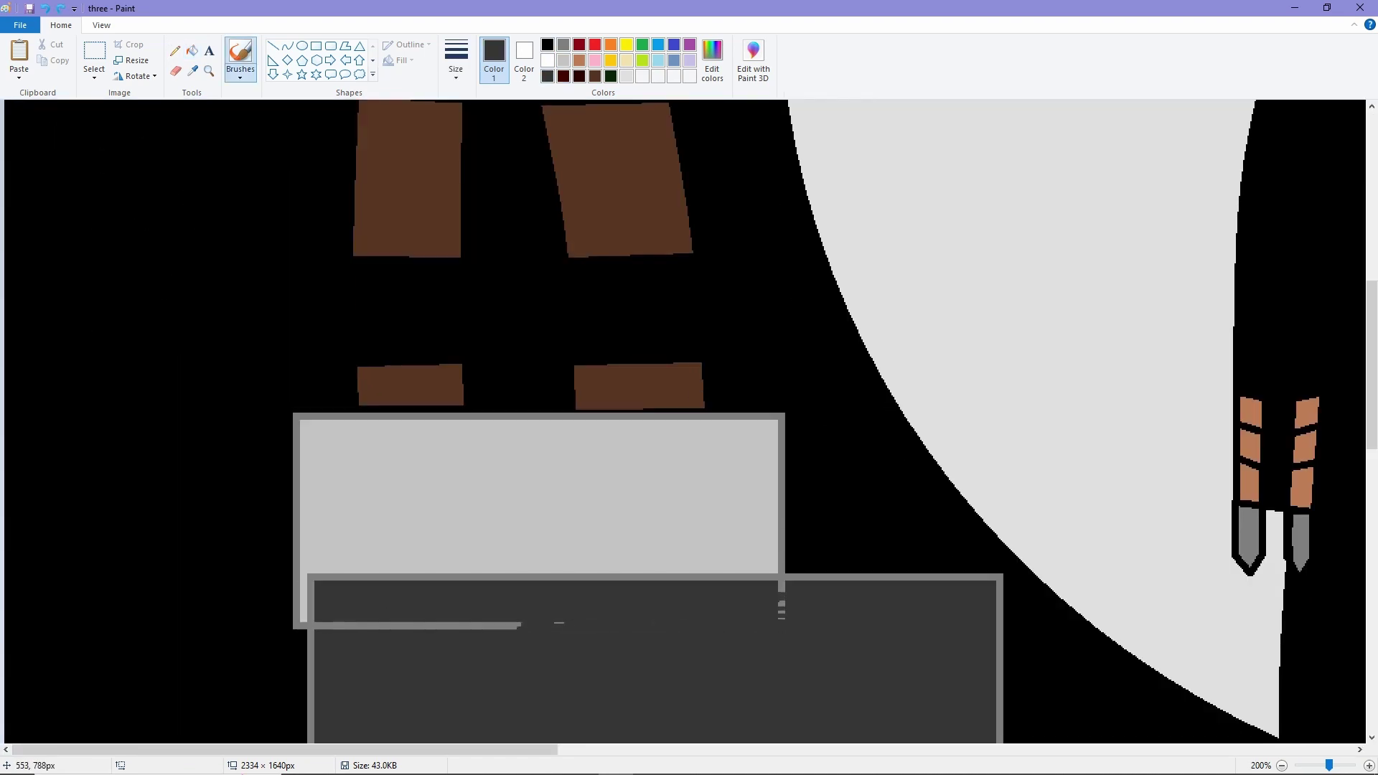
pyautogui.moveTo(518, 624); pyautogui.dragTo(355, 625)
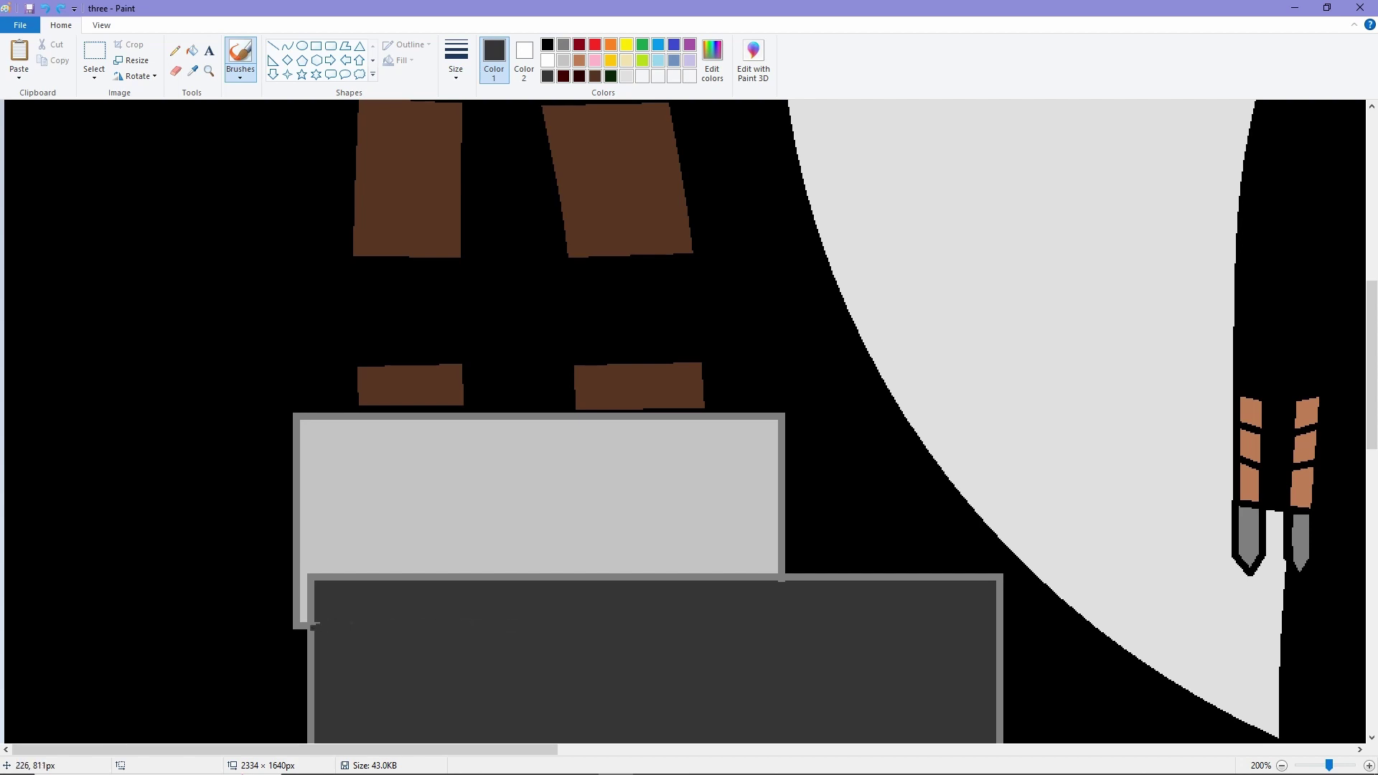
pyautogui.hotkey('ctrl', 'z')
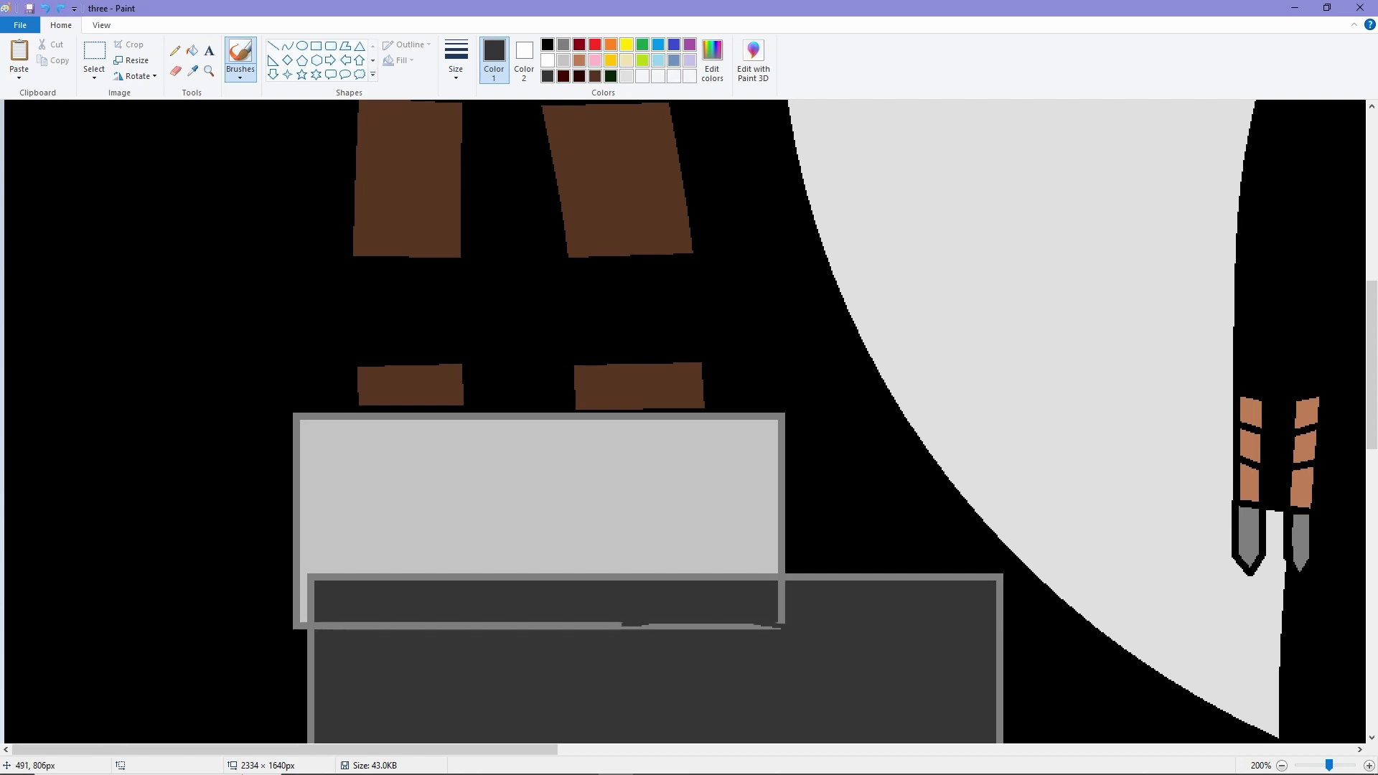
# Step: Cover the overlapping outline in the left figure's lower block with straight dark grey lines and extend the block's left edge
pyautogui.click(273, 45)
pyautogui.moveTo(444, 628); pyautogui.dragTo(313, 625)
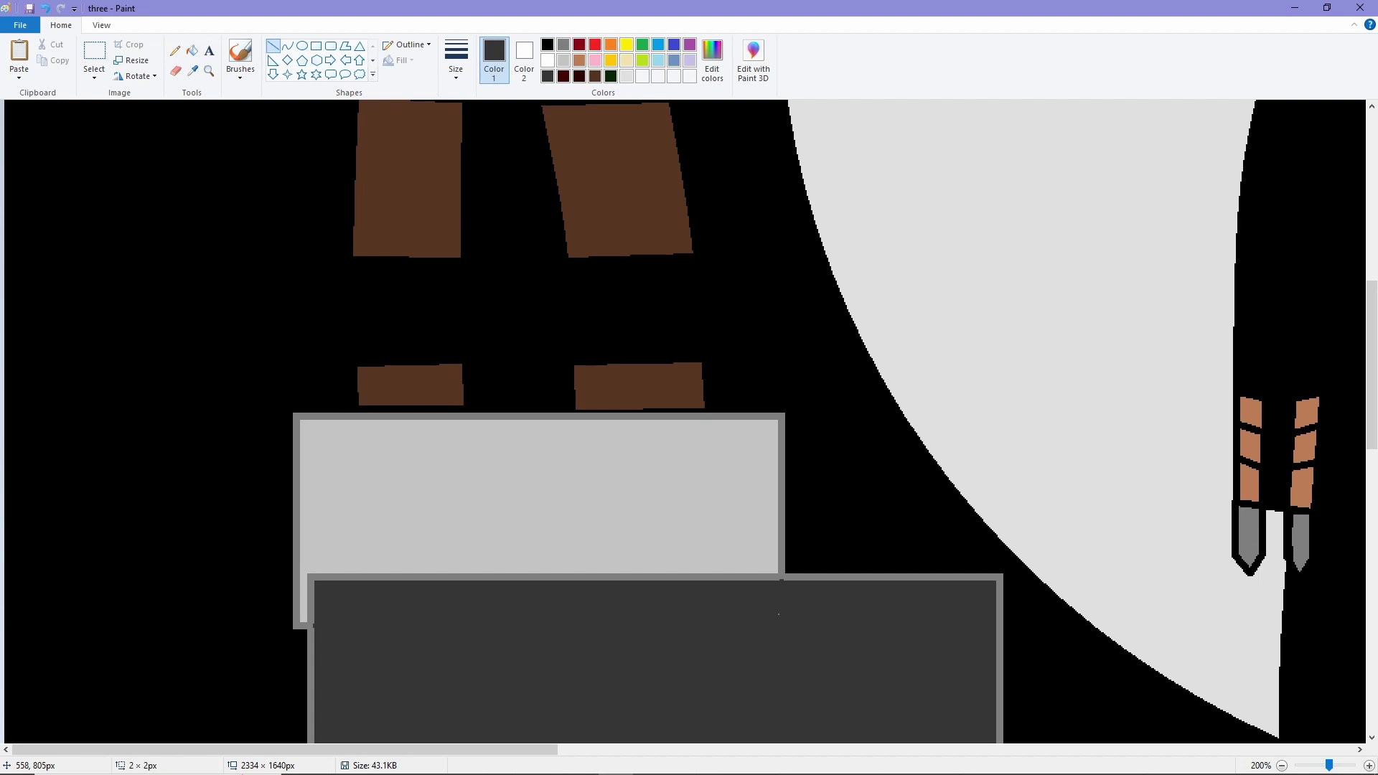
pyautogui.scroll(-2, 459, 609)
pyautogui.scroll(1, 460, 609)
pyautogui.scroll(-4, 287, 503)
pyautogui.moveTo(154, 499); pyautogui.dragTo(150, 364)
pyautogui.scroll(2, 150, 364)
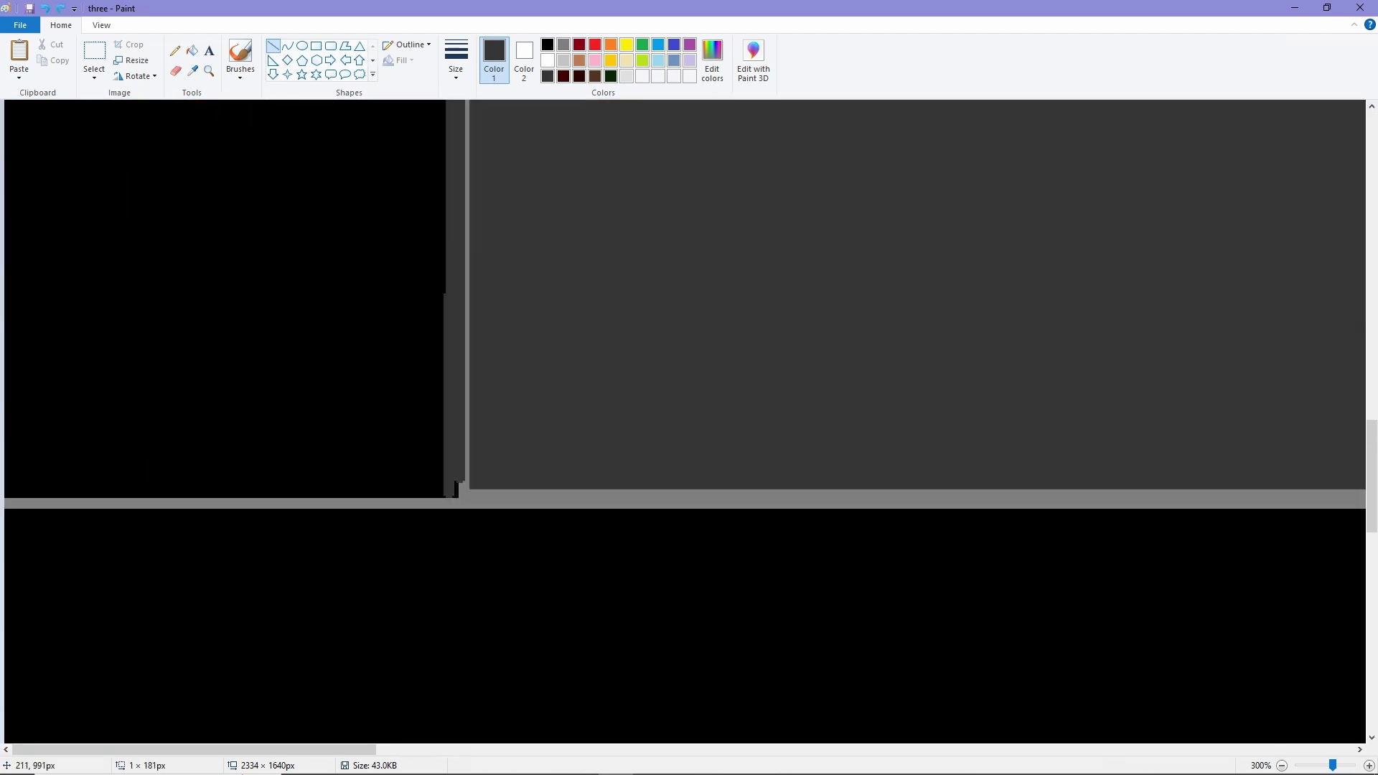
pyautogui.scroll(-3, 458, 497)
pyautogui.scroll(3, 457, 496)
pyautogui.scroll(-2, 606, 600)
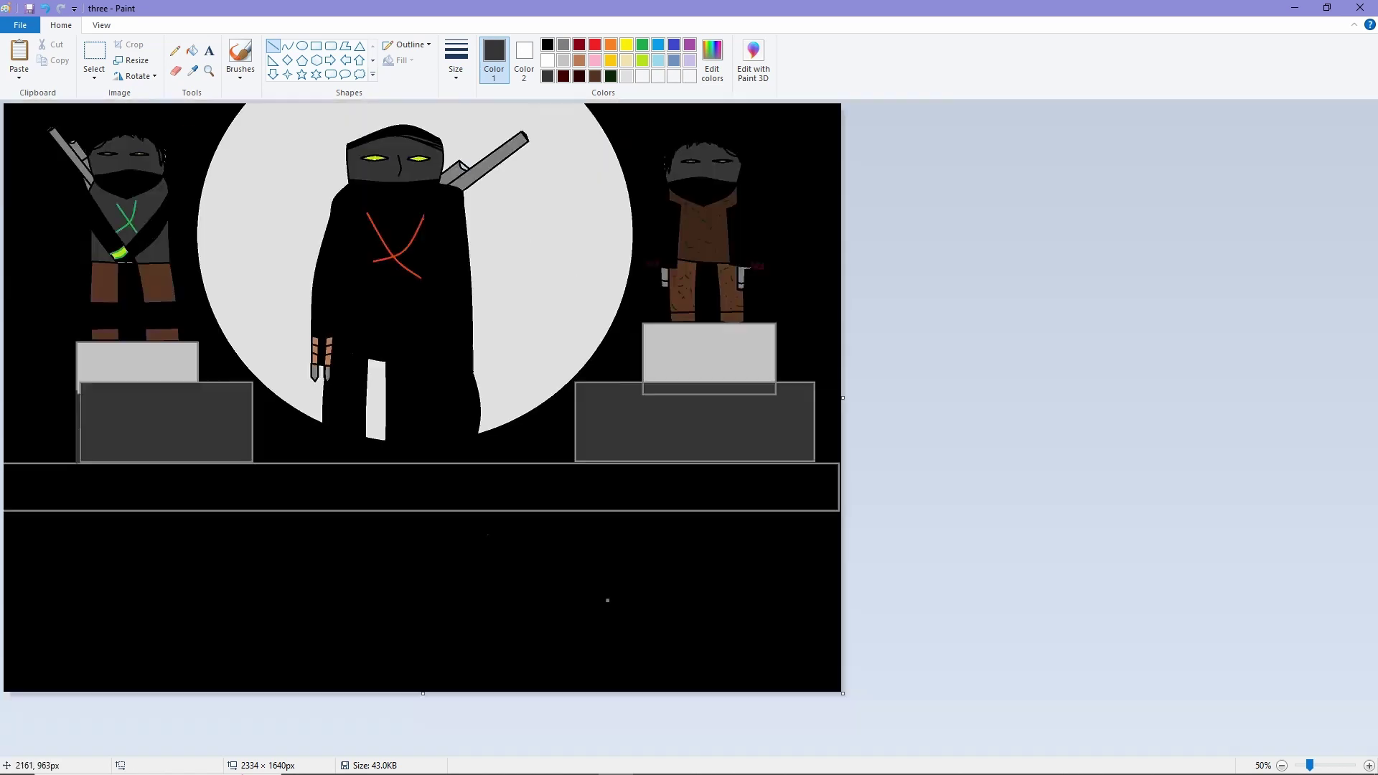
# Step: Cover the overlapping outline in the right figure's lower block with straight dark grey lines
pyautogui.scroll(1, 606, 600)
pyautogui.scroll(1, 689, 423)
pyautogui.scroll(-5, 689, 423)
pyautogui.moveTo(562, 624); pyautogui.dragTo(1105, 624)
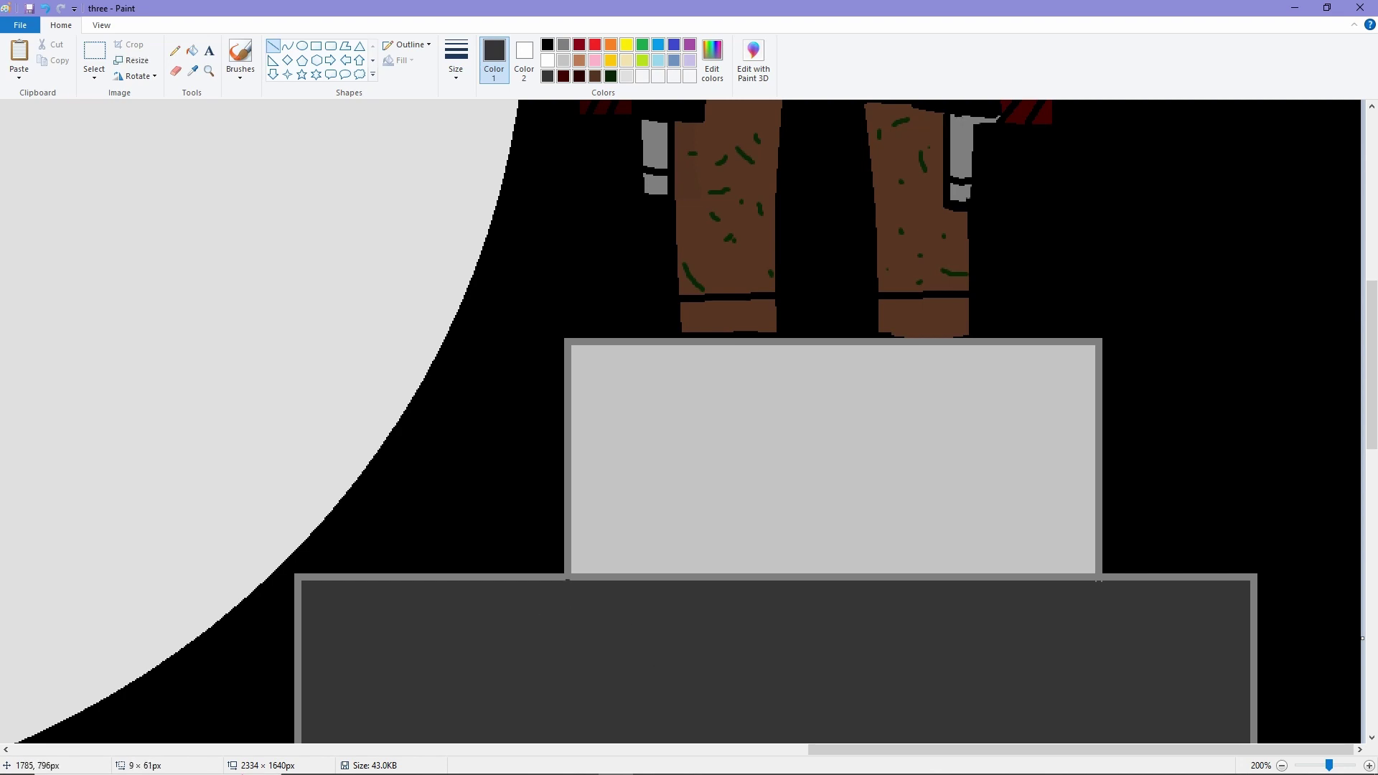
pyautogui.scroll(-2, 607, 600)
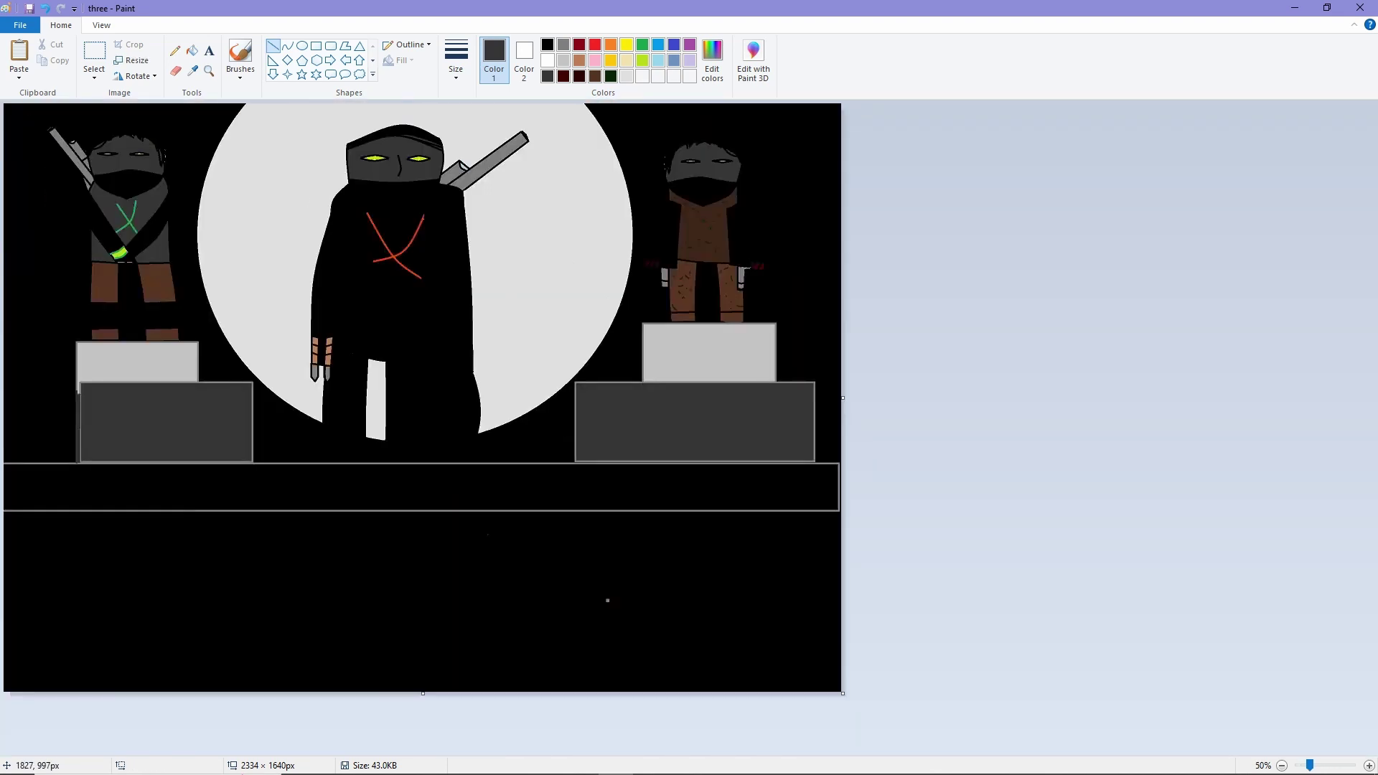
# Step: Try filling the full-width band and the background below it with red, then undo the fills
pyautogui.click(287, 46)
pyautogui.press('Escape')
pyautogui.click(595, 45)
pyautogui.click(192, 50)
pyautogui.click(411, 489)
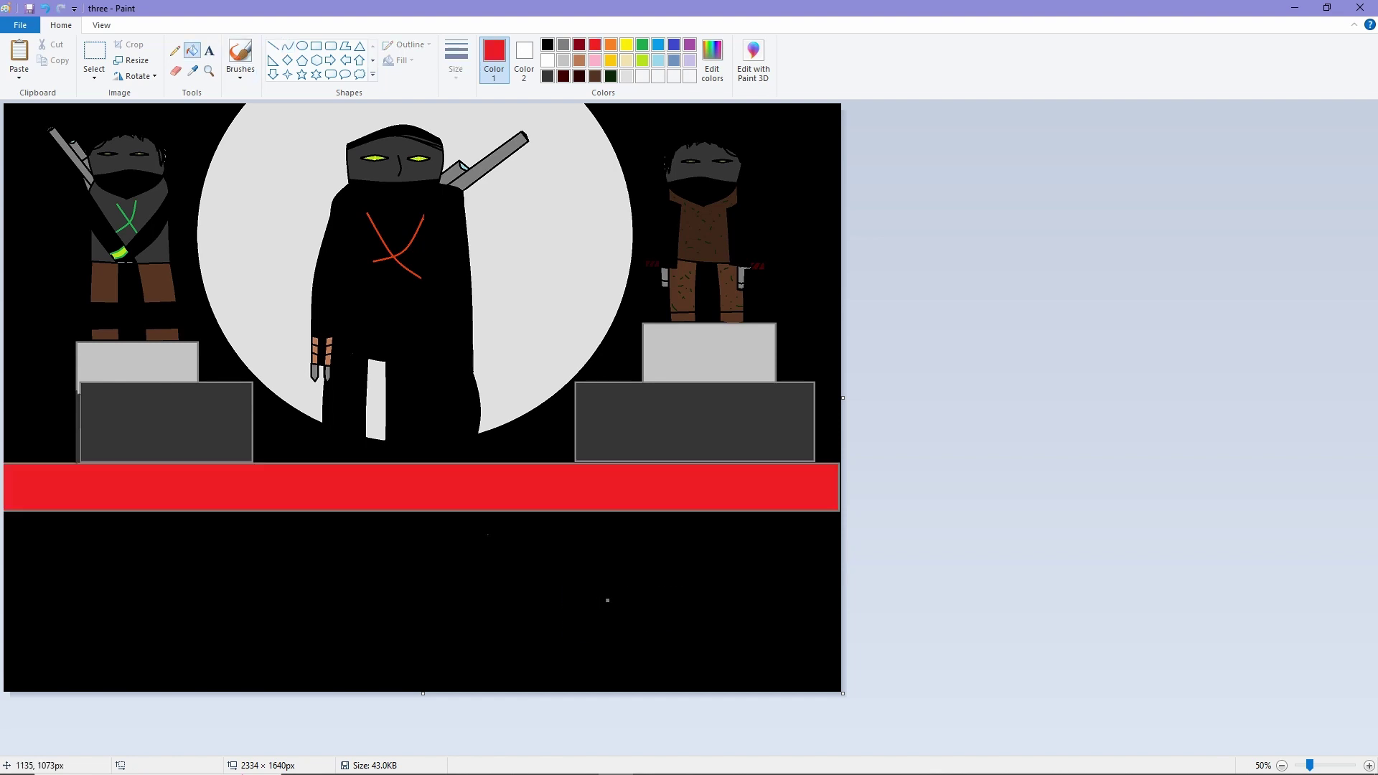
pyautogui.click(594, 573)
pyautogui.hotkey('ctrl', 'z')
pyautogui.hotkey('ctrl', 'z')
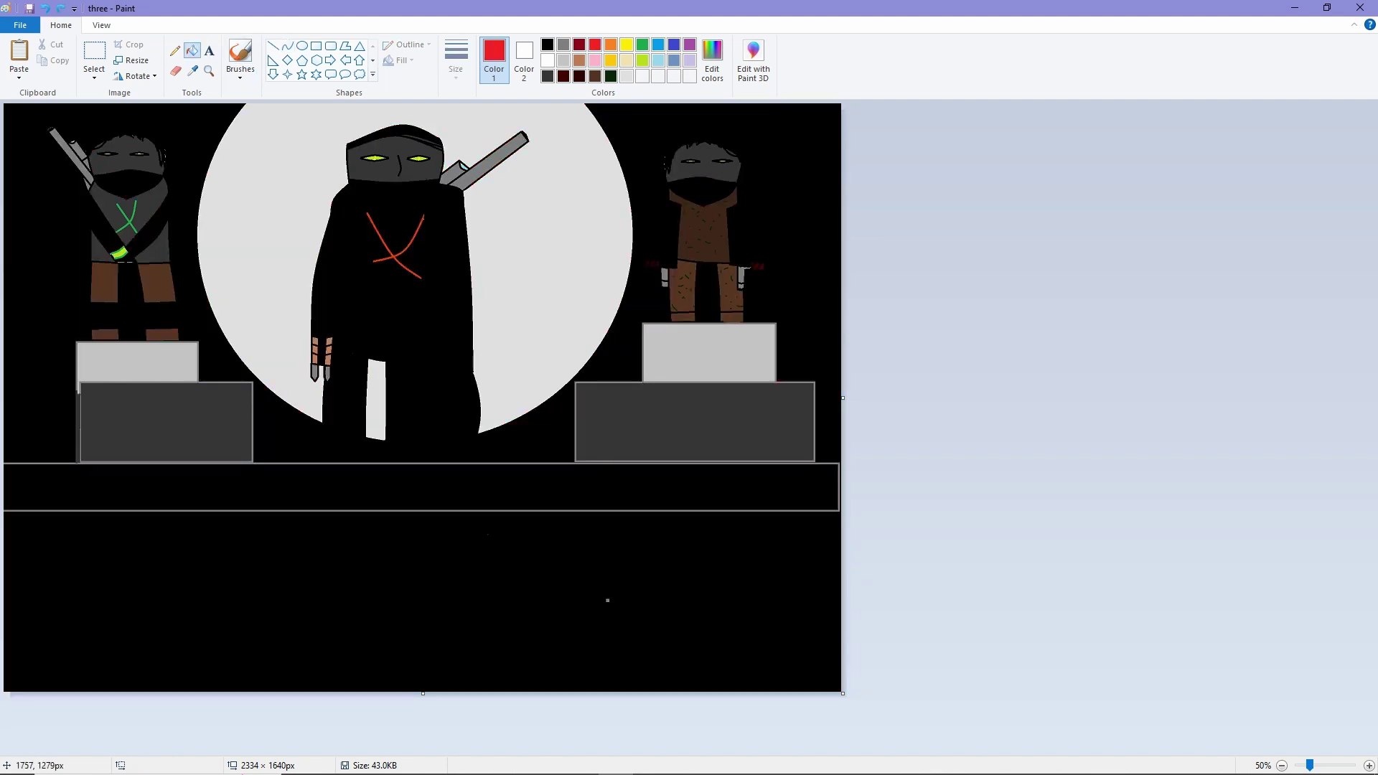
# Step: Draw a red wavy line along the left half of the full-width band with the Curve tool
pyautogui.hotkey('ctrl', 'pageup')
pyautogui.click(287, 46)
pyautogui.scroll(-5, 682, 430)
pyautogui.moveTo(6, 362); pyautogui.dragTo(482, 359)
pyautogui.moveTo(187, 363); pyautogui.dragTo(187, 431)
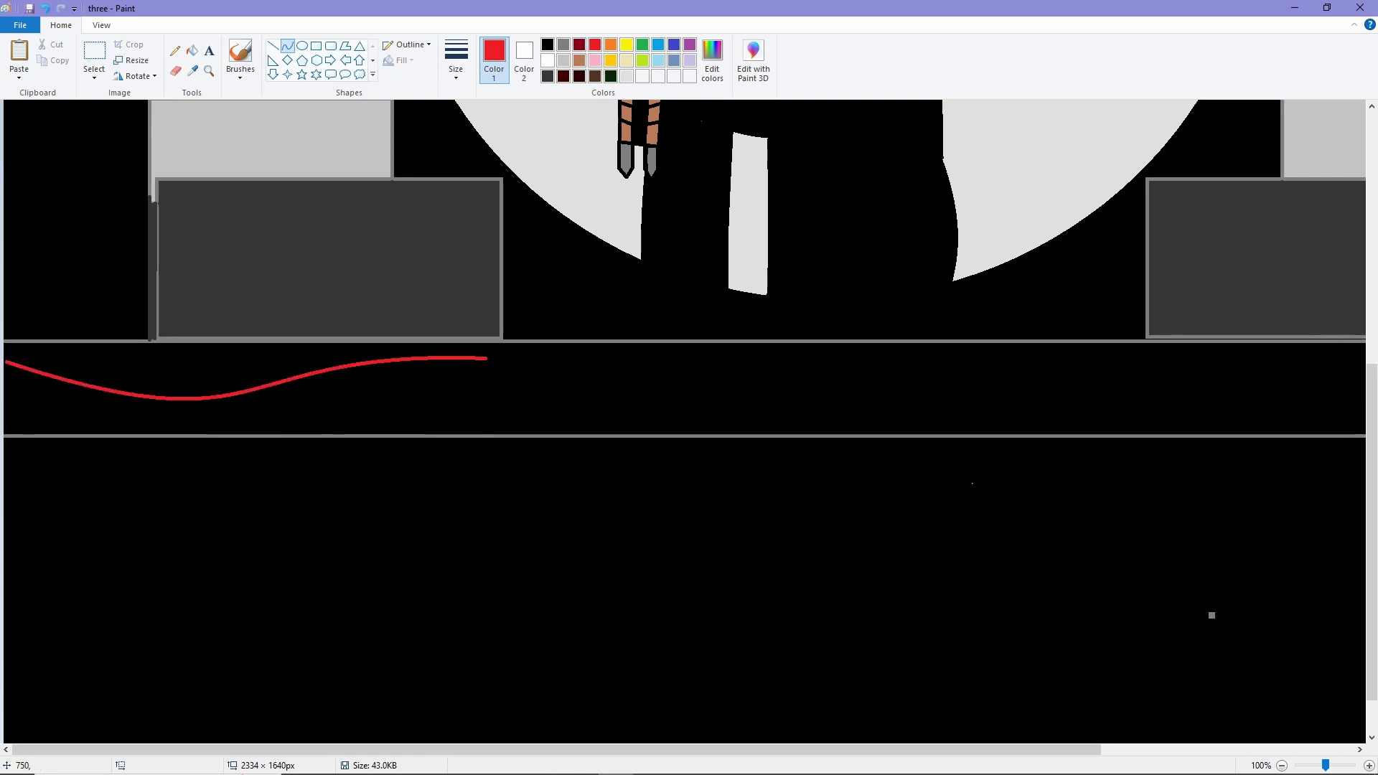
pyautogui.moveTo(481, 357); pyautogui.dragTo(858, 365)
pyautogui.moveTo(718, 388)
pyautogui.mouseDown()
pyautogui.moveTo(754, 445)
pyautogui.moveTo(804, 331)
pyautogui.mouseUp()
# Step: Continue the red wavy line through the right half of the band to its right end
pyautogui.moveTo(556, 749); pyautogui.dragTo(810, 750)
pyautogui.moveTo(538, 365)
pyautogui.mouseDown()
pyautogui.moveTo(529, 506)
pyautogui.moveTo(865, 408)
pyautogui.mouseUp()
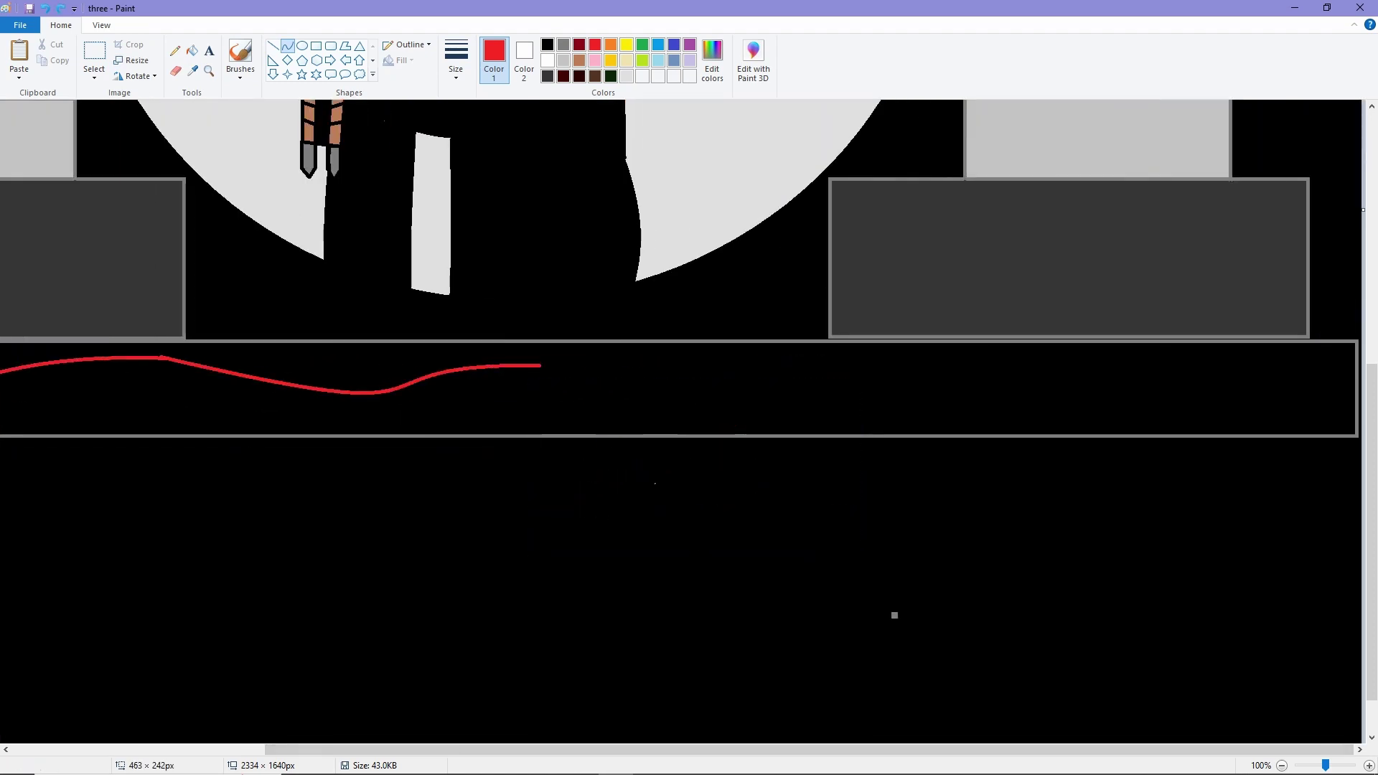
pyautogui.moveTo(682, 430)
pyautogui.mouseDown()
pyautogui.moveTo(667, 480)
pyautogui.moveTo(783, 338)
pyautogui.mouseUp()
pyautogui.moveTo(1019, 531); pyautogui.dragTo(1098, 445)
pyautogui.moveTo(1099, 445); pyautogui.dragTo(1178, 424)
pyautogui.hotkey('ctrl', 'z')
pyautogui.moveTo(865, 408)
pyautogui.mouseDown()
pyautogui.moveTo(1206, 385)
pyautogui.moveTo(1177, 345)
pyautogui.moveTo(1336, 370)
pyautogui.moveTo(1355, 429)
pyautogui.moveTo(1321, 388)
pyautogui.moveTo(1330, 362)
pyautogui.moveTo(1321, 402)
pyautogui.mouseUp()
pyautogui.click(1275, 547)
pyautogui.scroll(-1, 1327, 374)
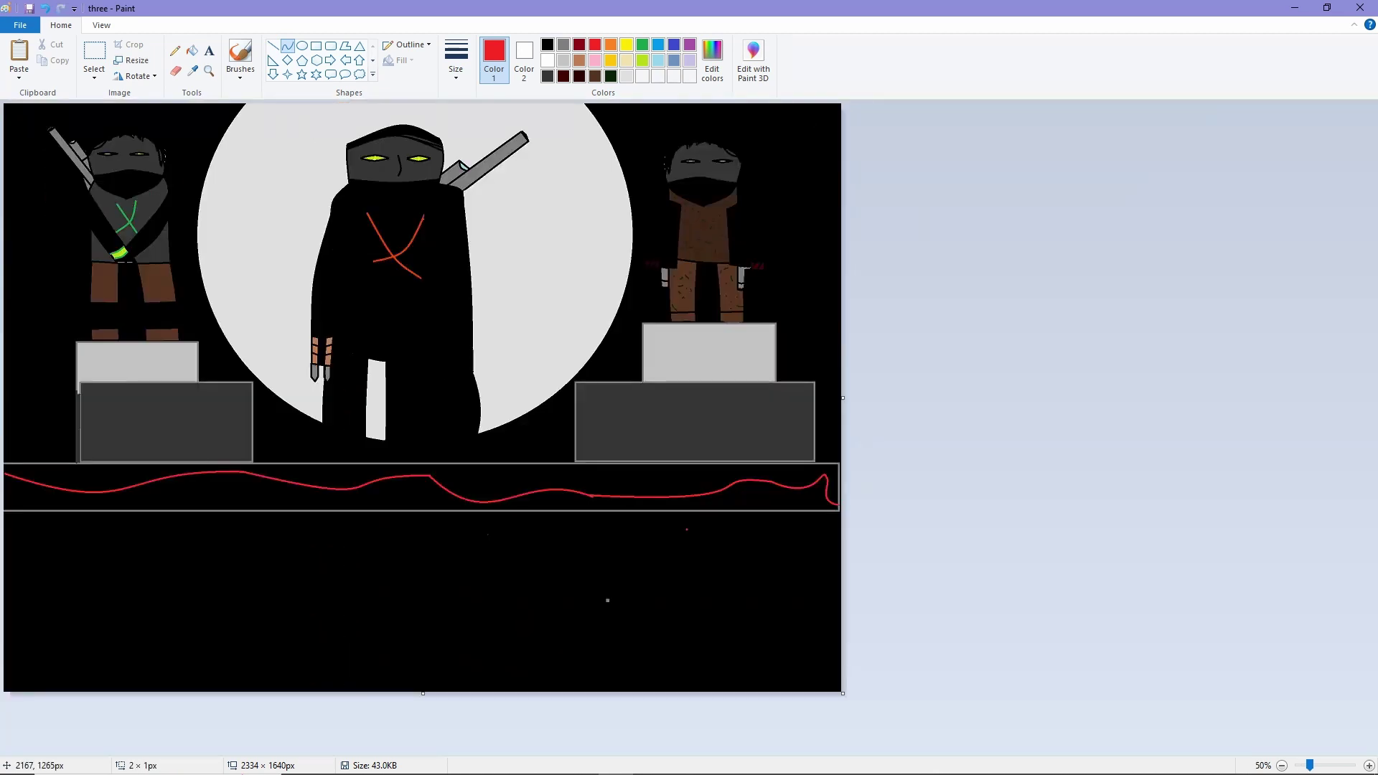
# Step: Paint over the stray grey dot below the band with black using the brush
pyautogui.scroll(1, 144, 179)
pyautogui.click(548, 44)
pyautogui.scroll(-5, 717, 430)
pyautogui.click(240, 57)
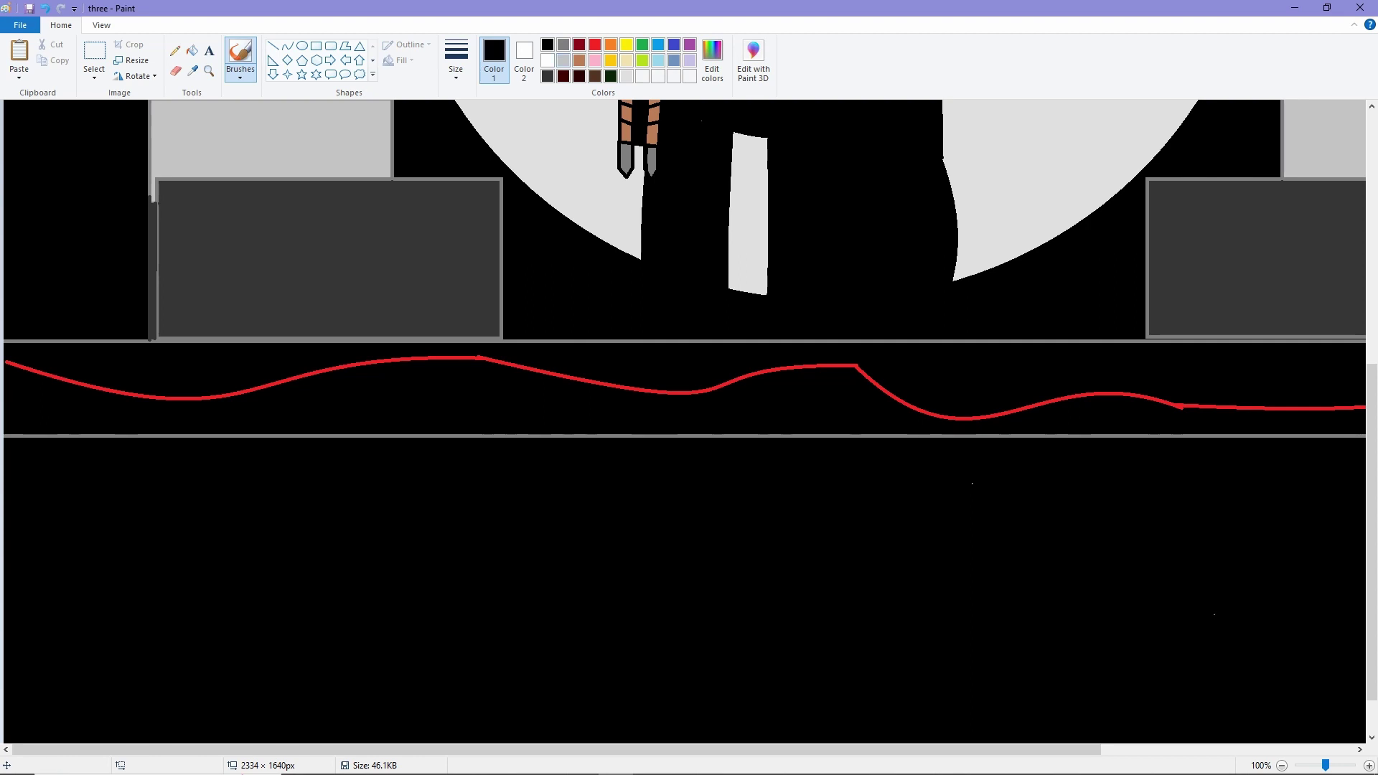
# Step: Fill the part of the band above the red wavy line with dark red
pyautogui.click(564, 76)
pyautogui.click(191, 50)
pyautogui.click(83, 350)
pyautogui.hotkey('ctrl', 'z')
pyautogui.scroll(1, 83, 350)
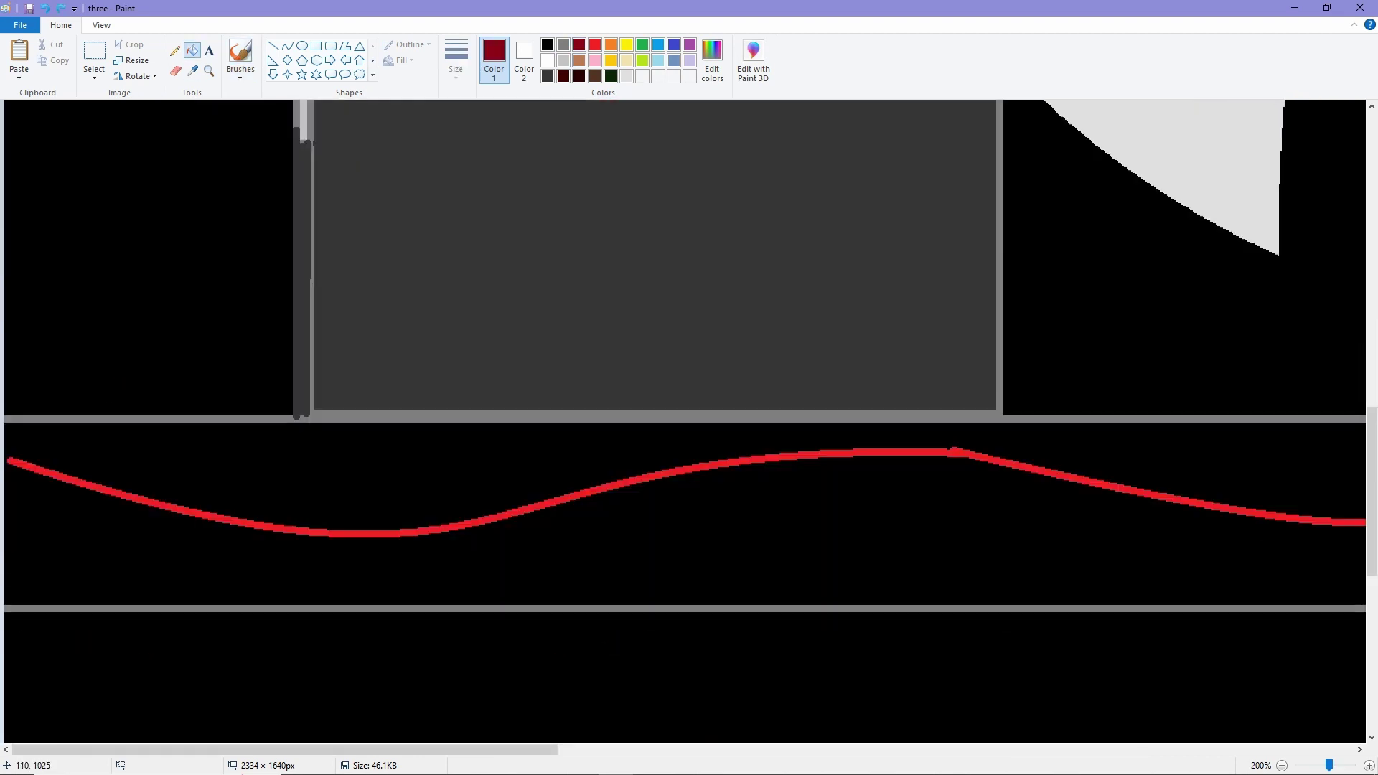
pyautogui.click(18, 441)
pyautogui.scroll(-2, 18, 442)
pyautogui.hscroll(8, 689, 431)
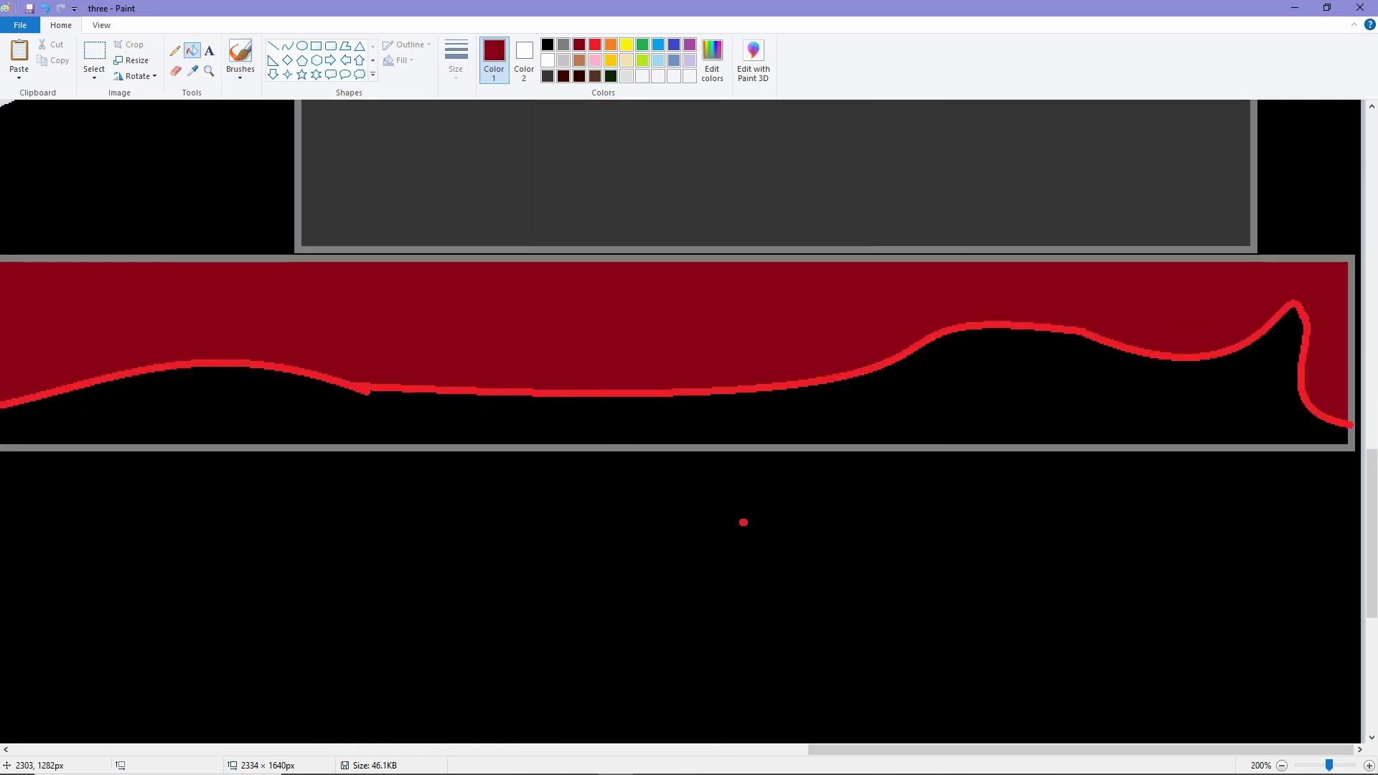
# Step: Try filling the black background with dark red and undo it
pyautogui.scroll(-2, 715, 515)
pyautogui.click(728, 524)
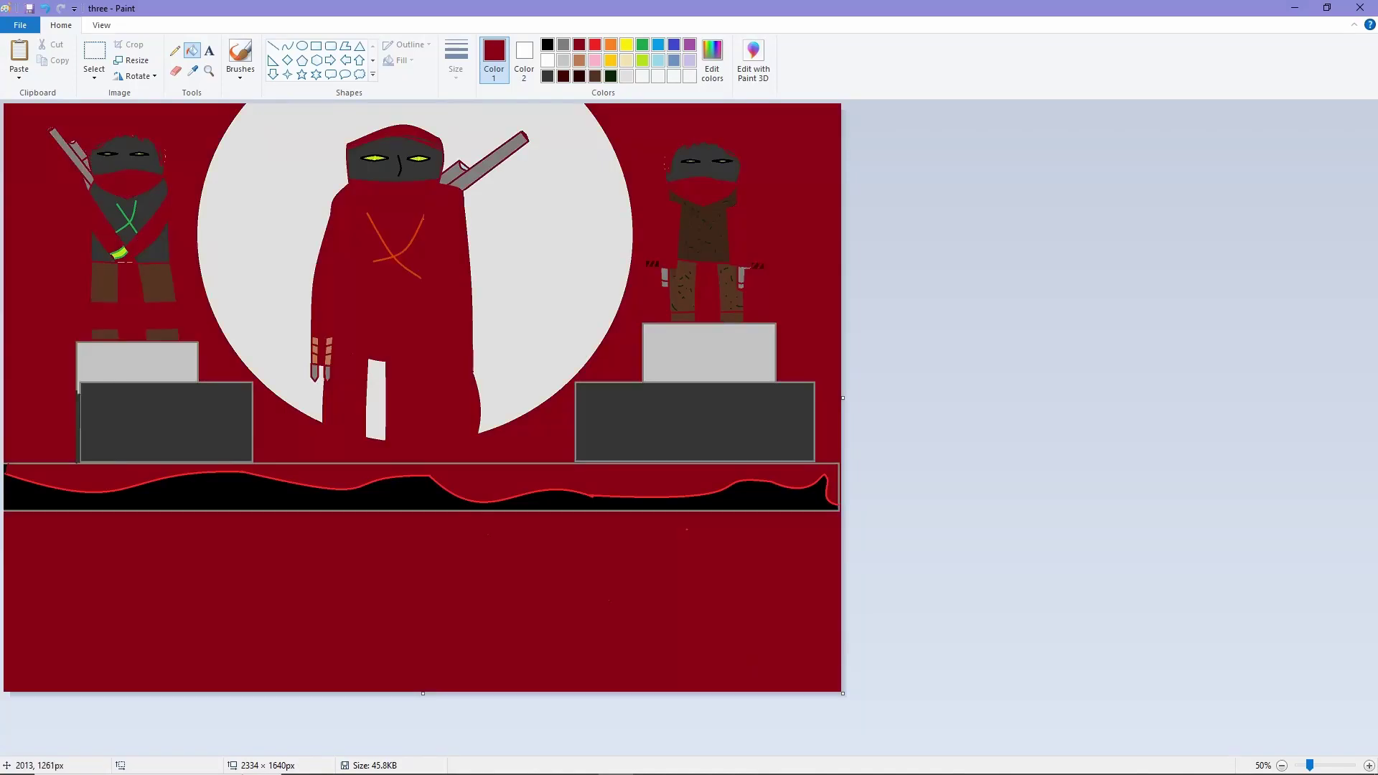
pyautogui.hotkey('ctrl', 'z')
pyautogui.click(567, 201)
pyautogui.hotkey('ctrl', 'z')
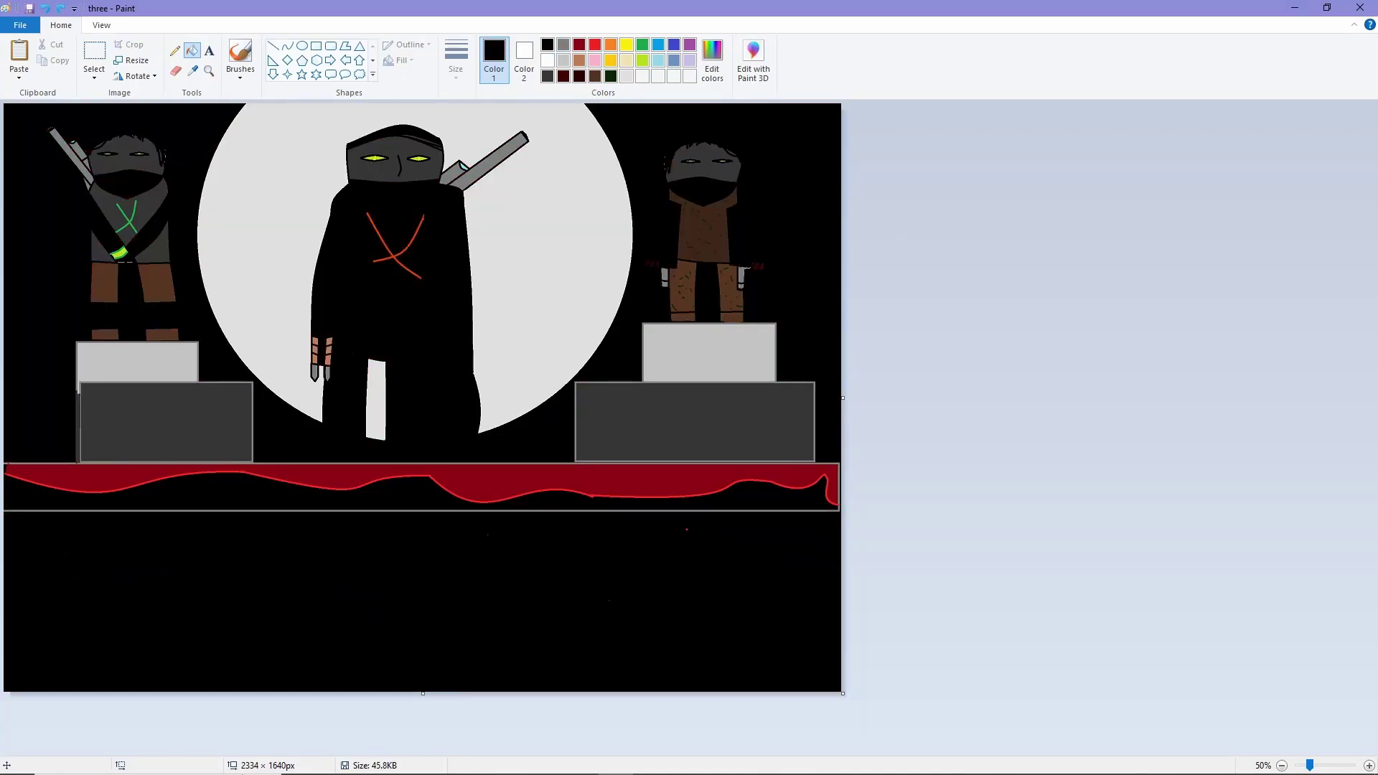
# Step: Try drawing small black craters on the moon with ellipses and brush outlines
pyautogui.click(240, 57)
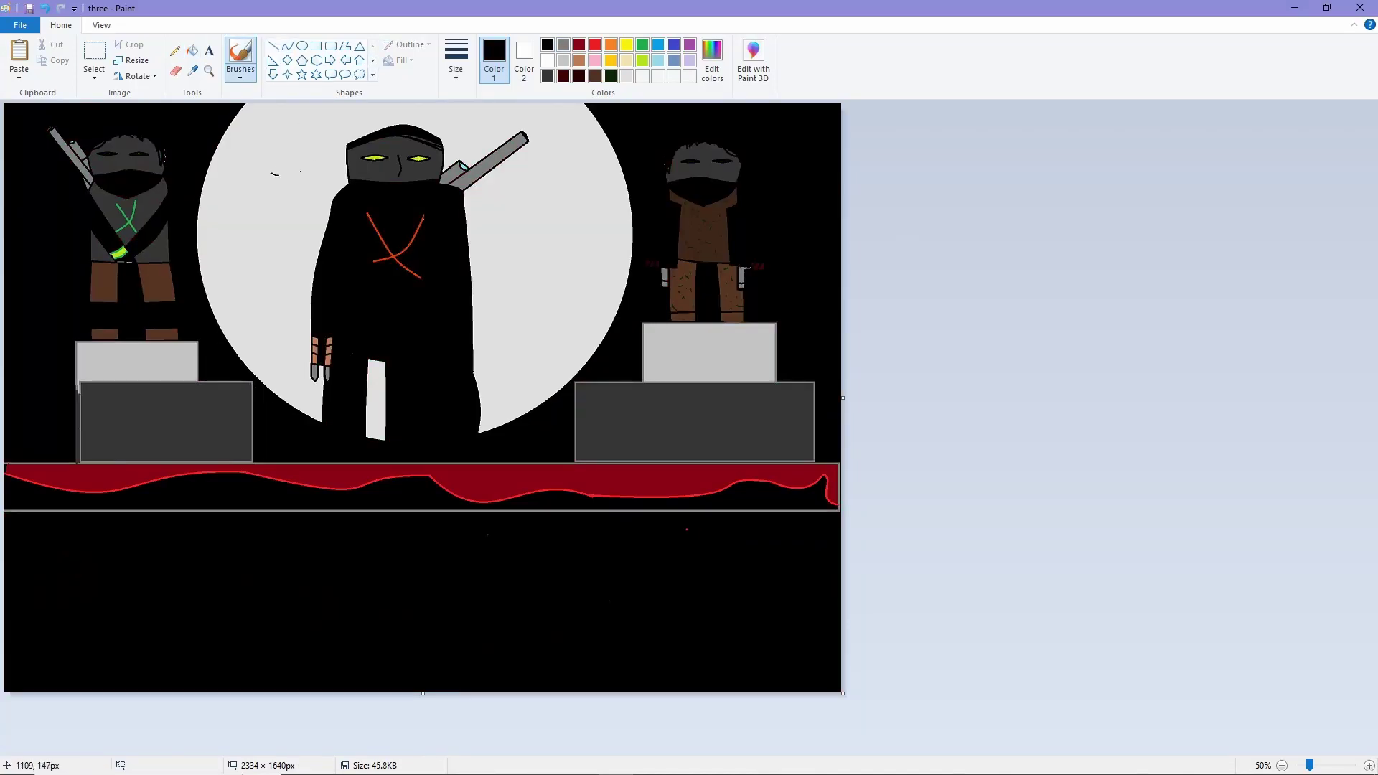
pyautogui.click(302, 46)
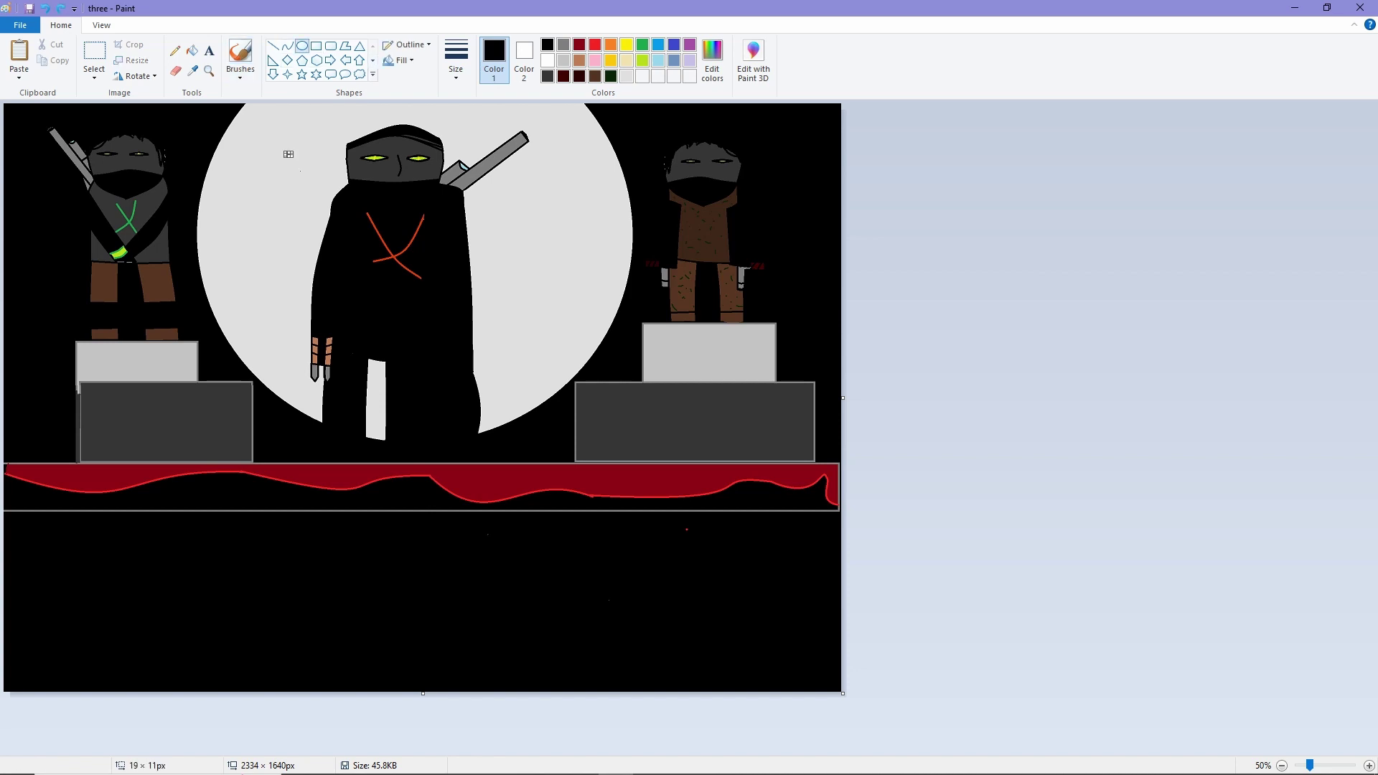
pyautogui.moveTo(271, 213); pyautogui.dragTo(284, 239)
pyautogui.moveTo(545, 231); pyautogui.dragTo(572, 254)
pyautogui.click(240, 53)
pyautogui.moveTo(289, 237); pyautogui.dragTo(241, 199)
pyautogui.hotkey('ctrl', 'z')
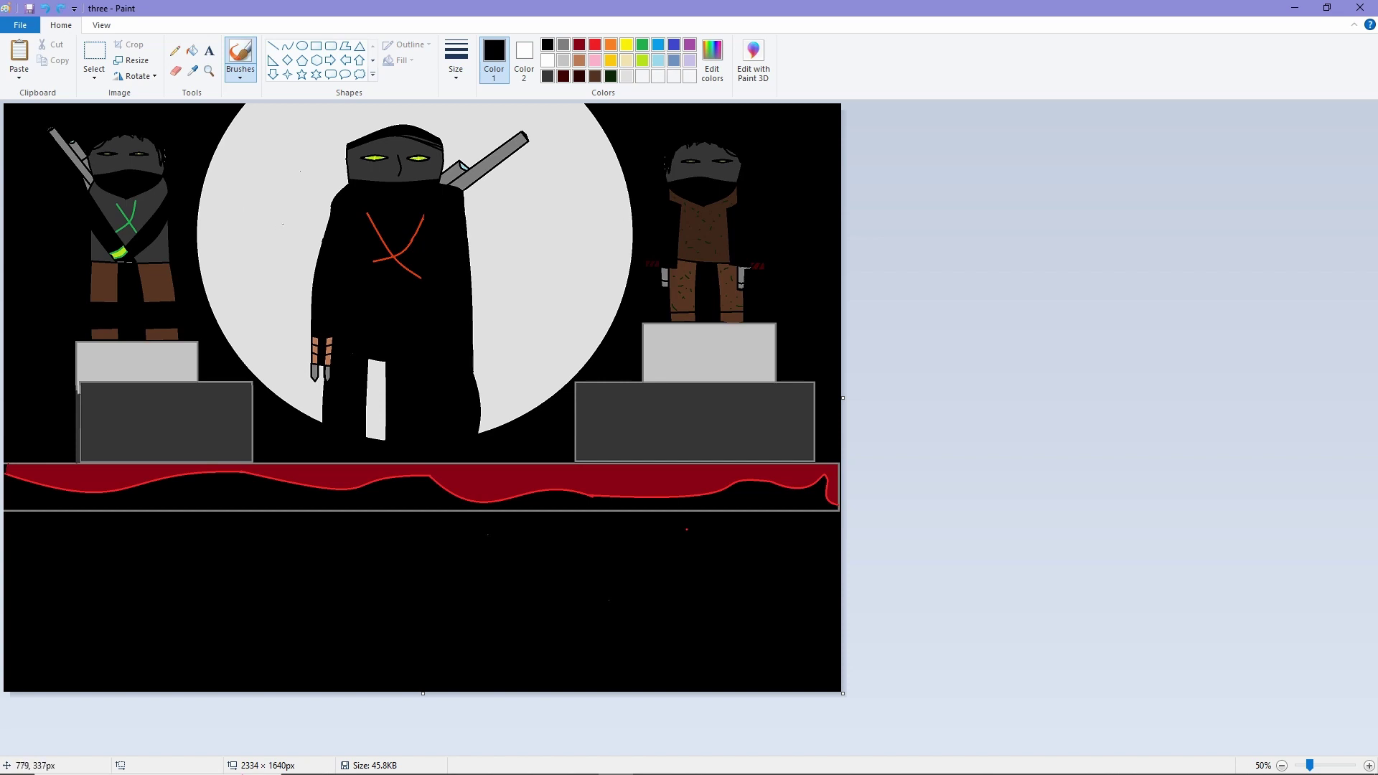
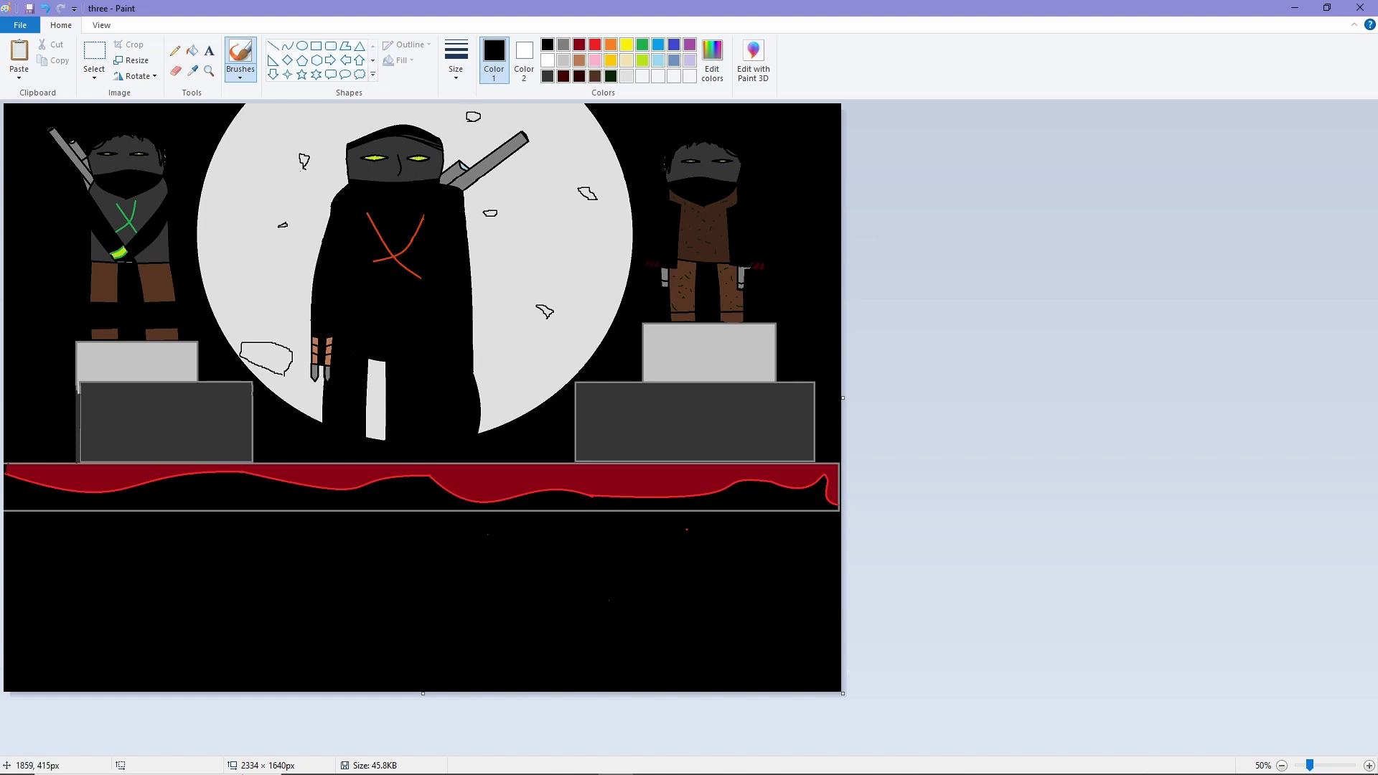
# Step: Undo all the crater outlines drawn on the moon
pyautogui.hotkey('ctrl', 'z')
pyautogui.hotkey('ctrl', 'z')
pyautogui.hotkey('ctrl', 'z')
pyautogui.hotkey('ctrl', 'z')
pyautogui.hotkey('ctrl', 'z')
pyautogui.hotkey('ctrl', 'z')
pyautogui.hotkey('ctrl', 'z')
pyautogui.scroll(-1, 653, 285)
pyautogui.scroll(1, 653, 285)
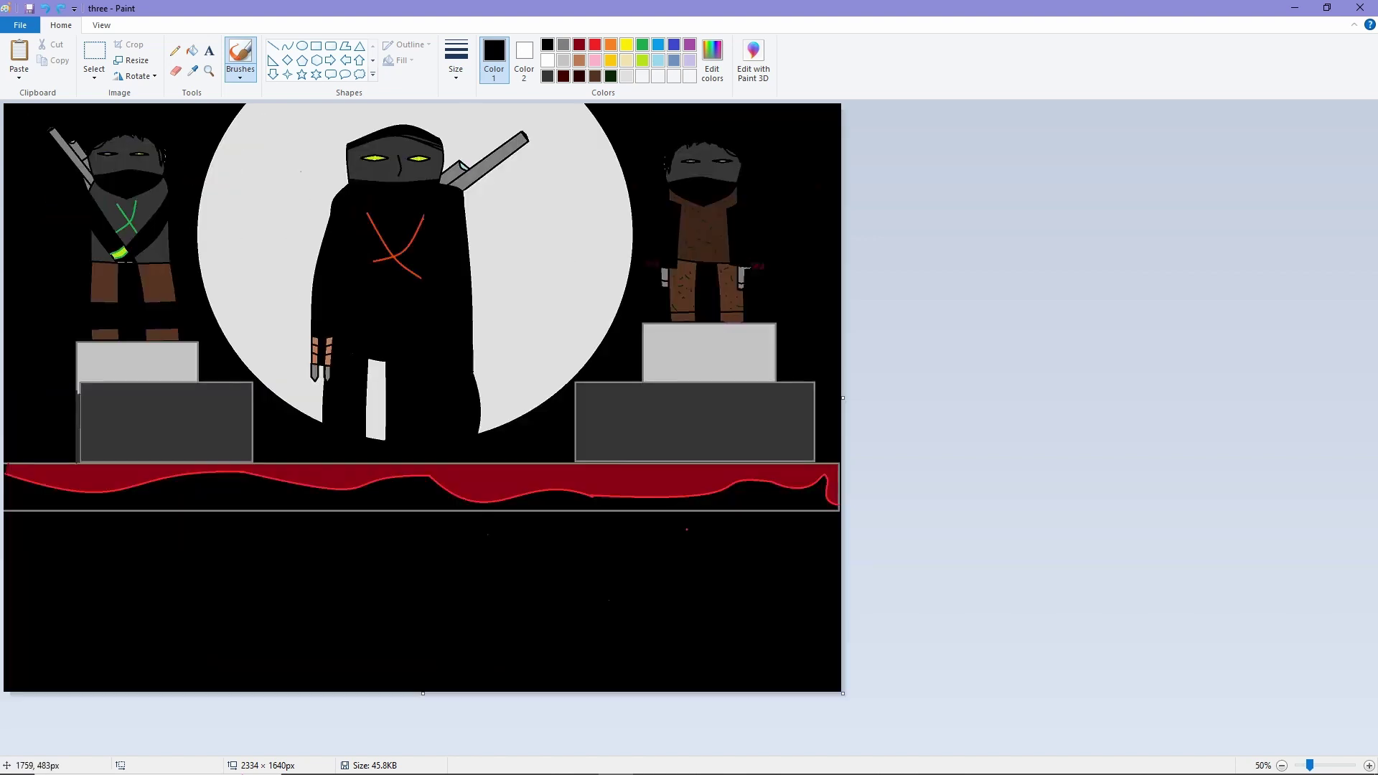
pyautogui.scroll(1, 632, 283)
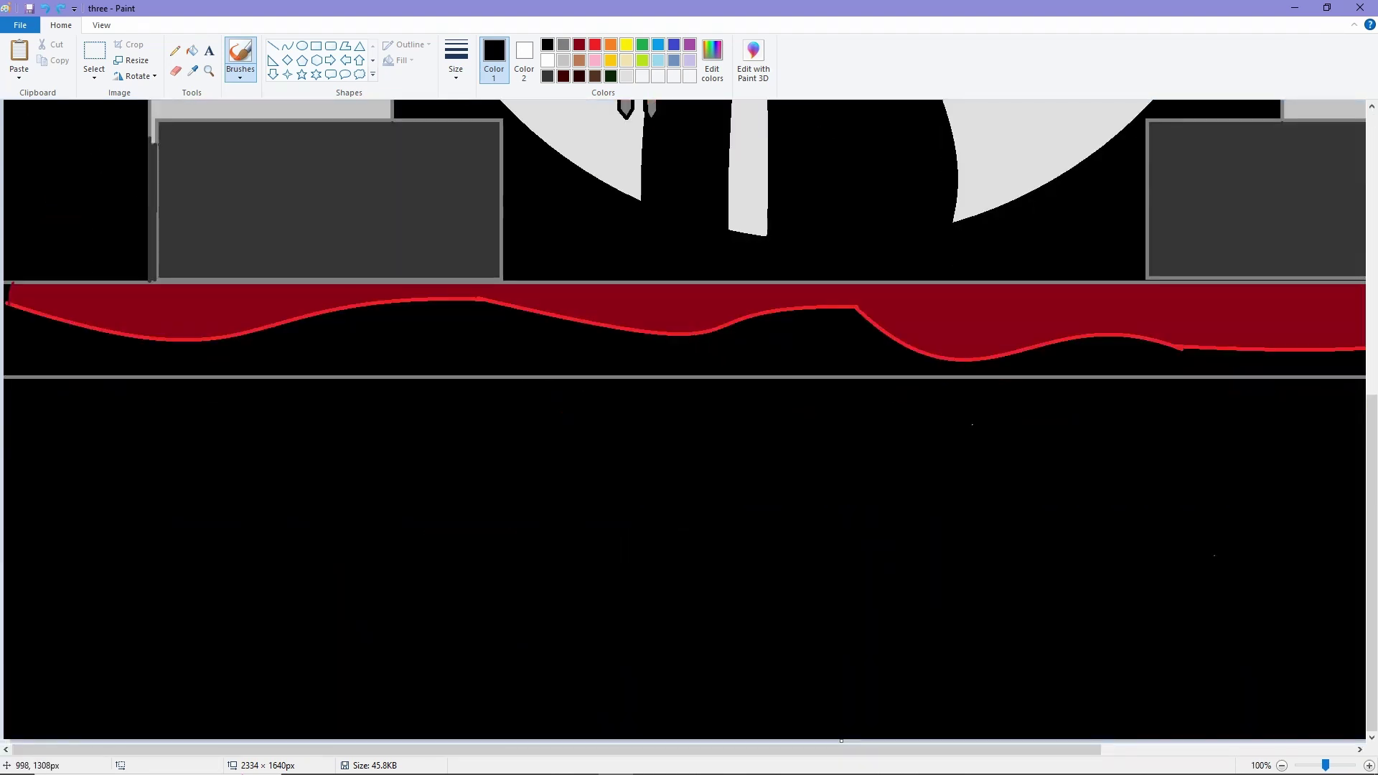
pyautogui.scroll(-1, 682, 495)
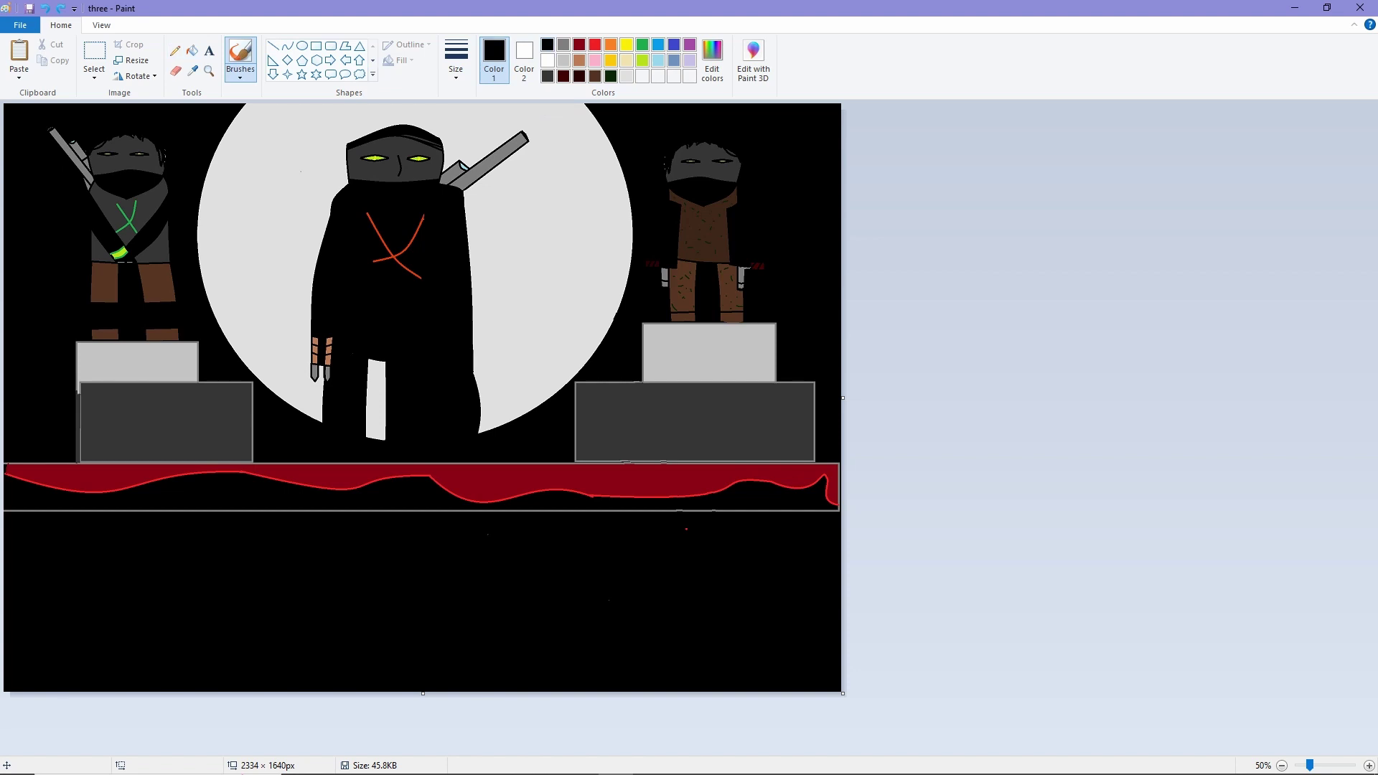
# Step: Try stacking four staggered grey rectangle outlines in the black area below the band, and undo them
pyautogui.click(564, 44)
pyautogui.click(316, 45)
pyautogui.moveTo(253, 687)
pyautogui.mouseDown()
pyautogui.moveTo(594, 606)
pyautogui.moveTo(445, 664)
pyautogui.mouseUp()
pyautogui.moveTo(317, 666); pyautogui.dragTo(422, 618)
pyautogui.moveTo(352, 618); pyautogui.dragTo(513, 564)
pyautogui.moveTo(392, 562); pyautogui.dragTo(563, 530)
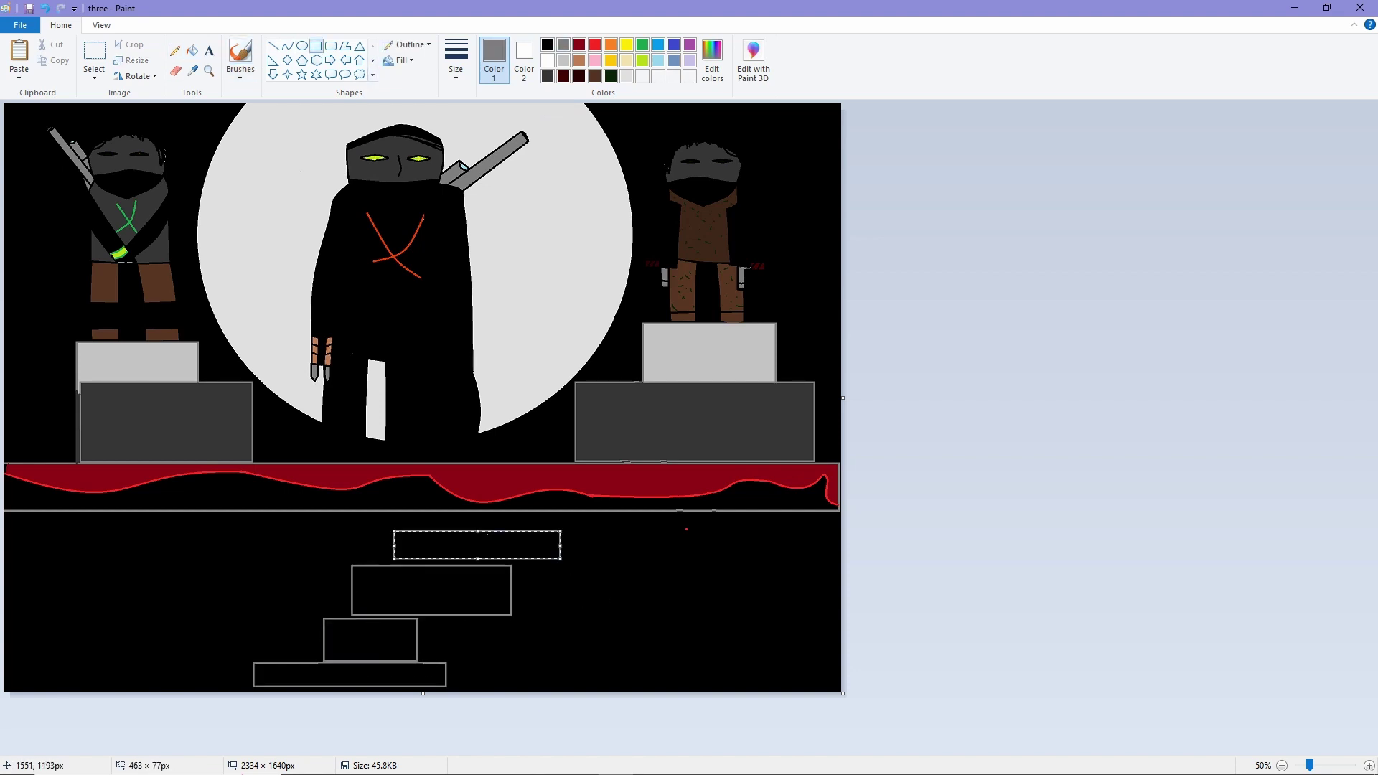
pyautogui.hotkey('ctrl', 'z')
pyautogui.hotkey('ctrl', 'z')
pyautogui.hotkey('ctrl', 'z')
pyautogui.hotkey('ctrl', 'z')
# Step: Try scattering separate grey rectangle outlines across the black area, and undo them
pyautogui.moveTo(527, 681); pyautogui.dragTo(641, 647)
pyautogui.moveTo(290, 636); pyautogui.dragTo(457, 607)
pyautogui.moveTo(602, 573); pyautogui.dragTo(745, 557)
pyautogui.hotkey('ctrl', 'z')
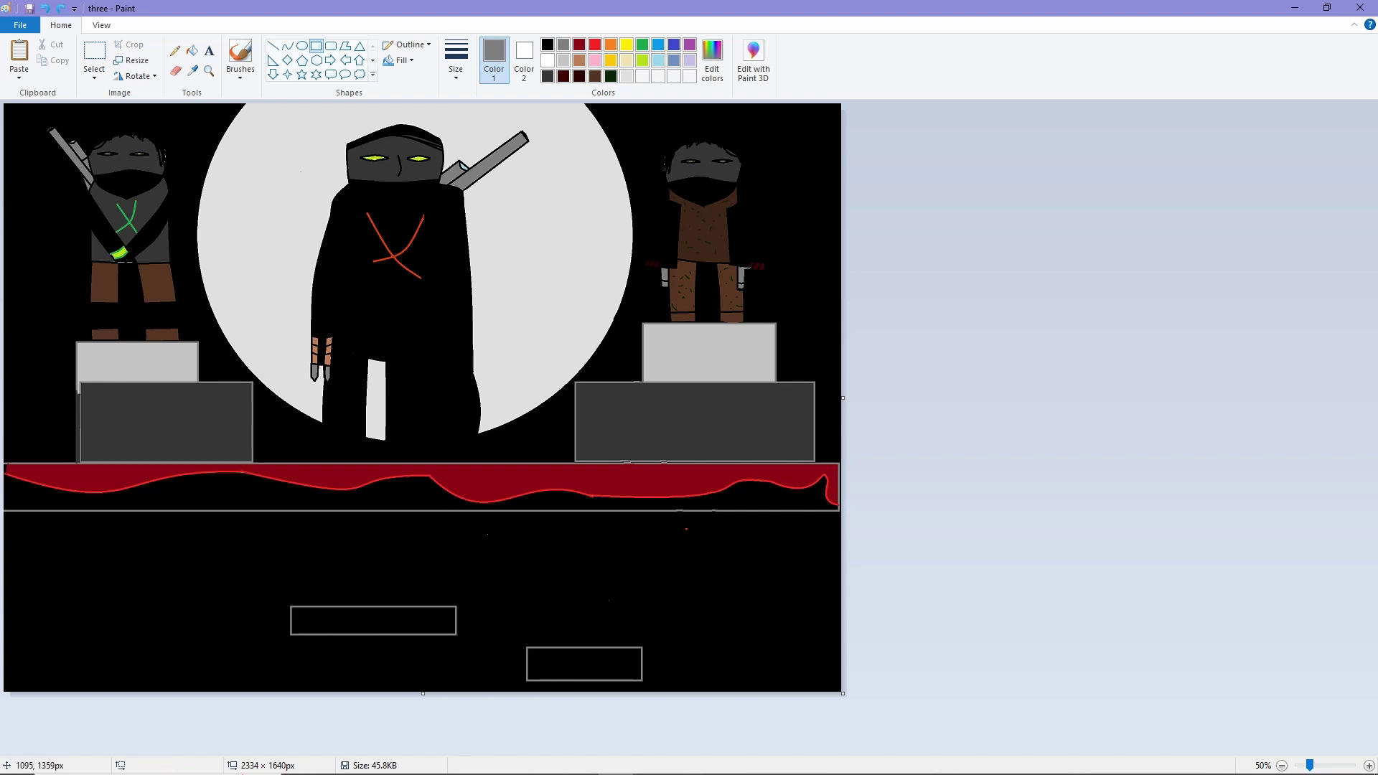
pyautogui.hotkey('ctrl', 'z')
pyautogui.hotkey('ctrl', 'z')
# Step: Outline two large grey rectangles side by side that span the black area below the band
pyautogui.moveTo(352, 515); pyautogui.dragTo(8, 691)
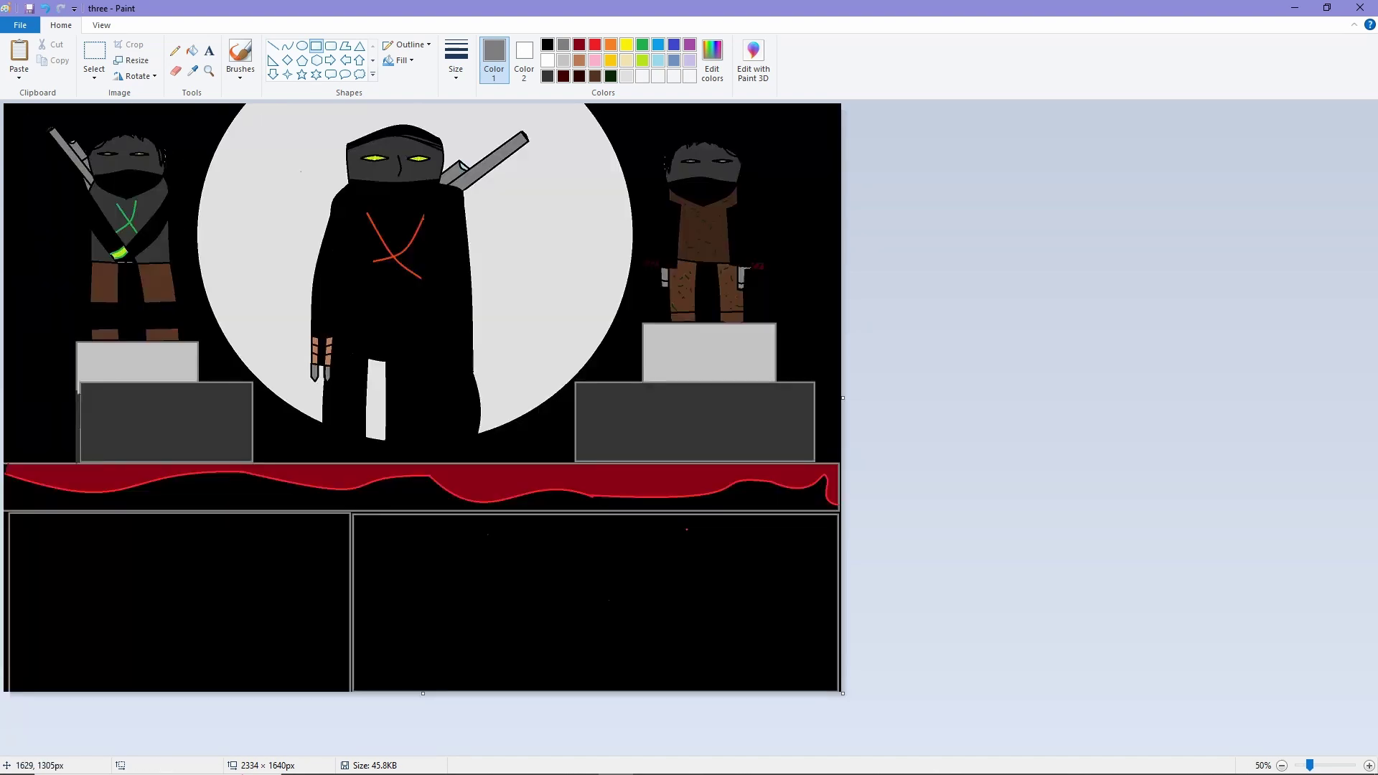
# Step: Draw grey curves from the left pedestal's upper corners to the canvas edge and to the lower block's right corner
pyautogui.scroll(2, 563, 559)
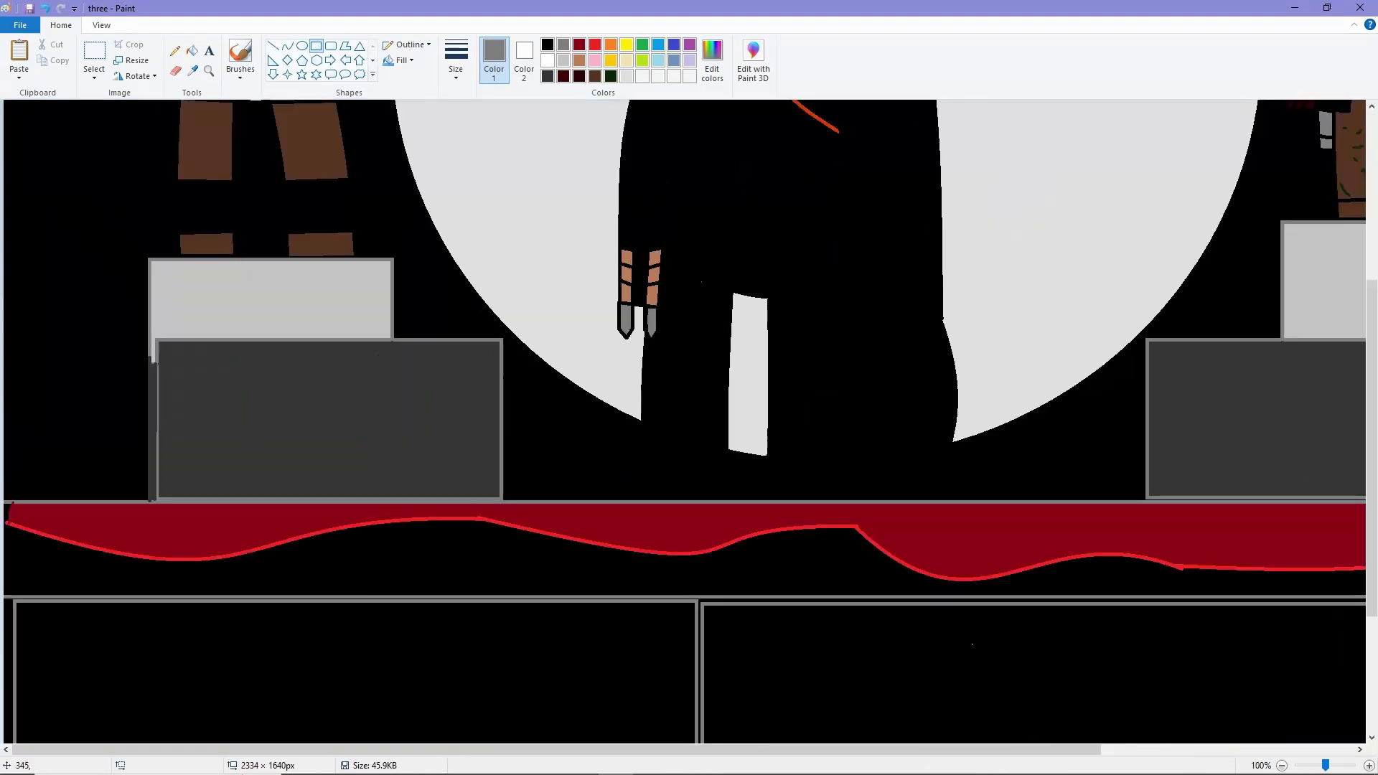
pyautogui.click(288, 45)
pyautogui.moveTo(149, 260)
pyautogui.mouseDown()
pyautogui.moveTo(11, 330)
pyautogui.moveTo(3, 305)
pyautogui.mouseUp()
pyautogui.moveTo(72, 284); pyautogui.dragTo(71, 345)
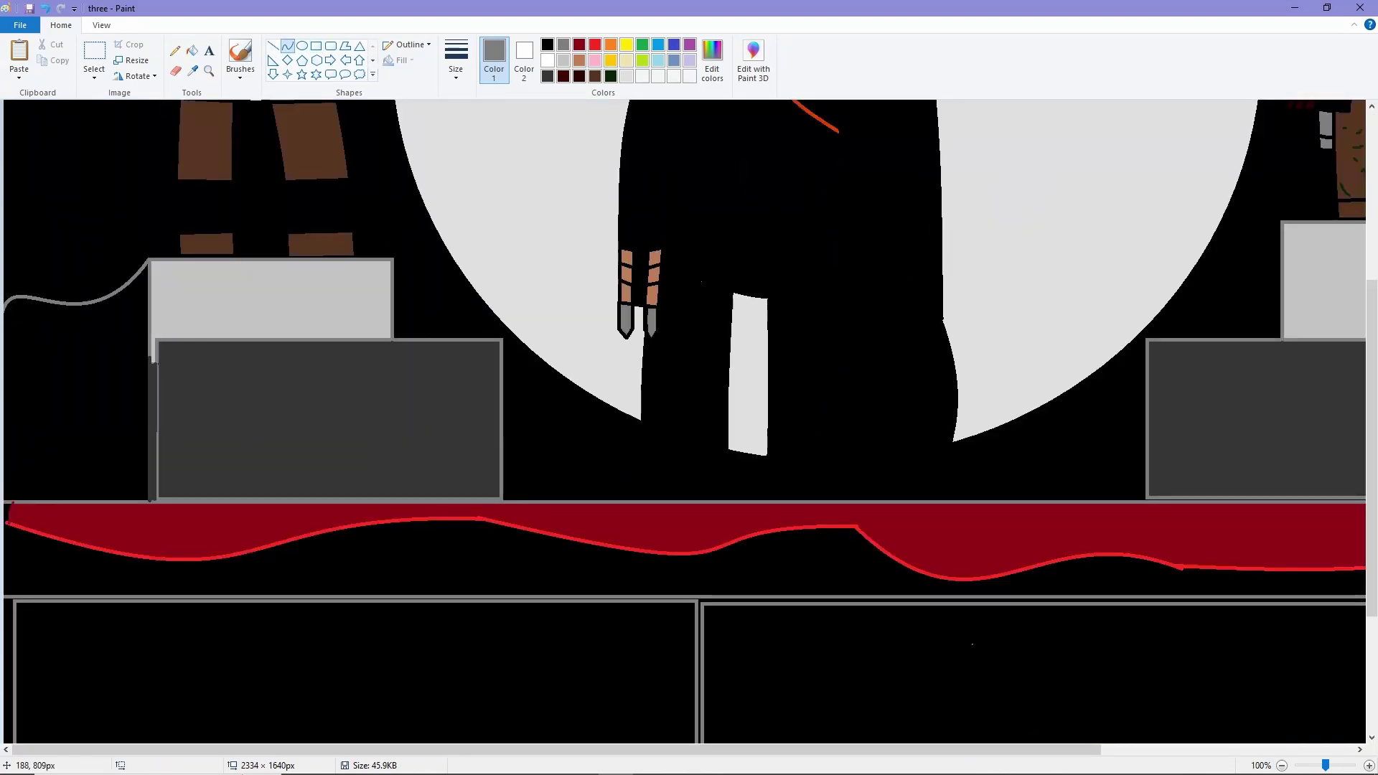
pyautogui.moveTo(393, 260); pyautogui.dragTo(503, 338)
pyautogui.moveTo(437, 291)
pyautogui.mouseDown()
pyautogui.moveTo(448, 301)
pyautogui.moveTo(425, 285)
pyautogui.mouseUp()
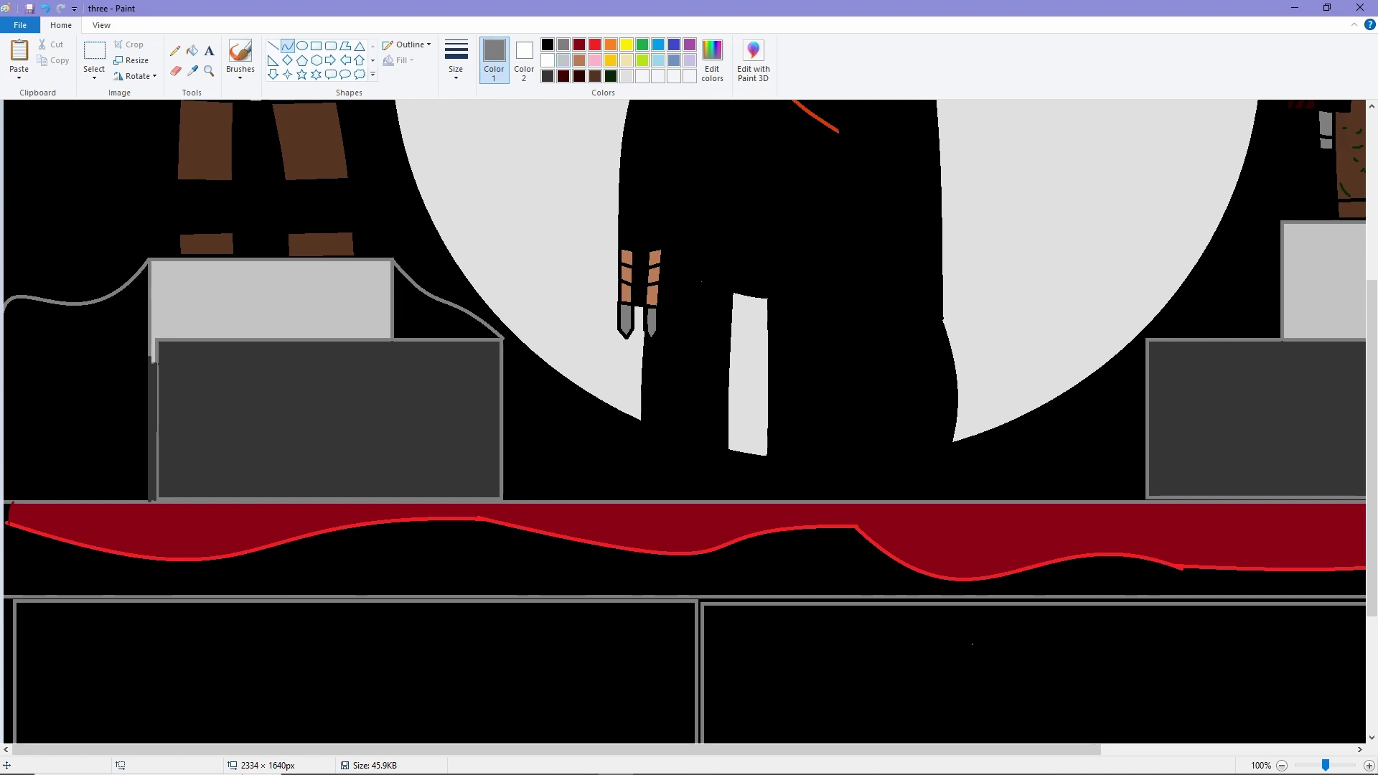
# Step: Fill the left pedestal's upper block and the areas under both side curves with dark grey
pyautogui.click(548, 76)
pyautogui.click(192, 50)
pyautogui.click(272, 301)
pyautogui.click(431, 316)
pyautogui.click(71, 402)
# Step: Cover the left edge outline of the left pedestal's upper block with dark grey
pyautogui.scroll(2, 72, 402)
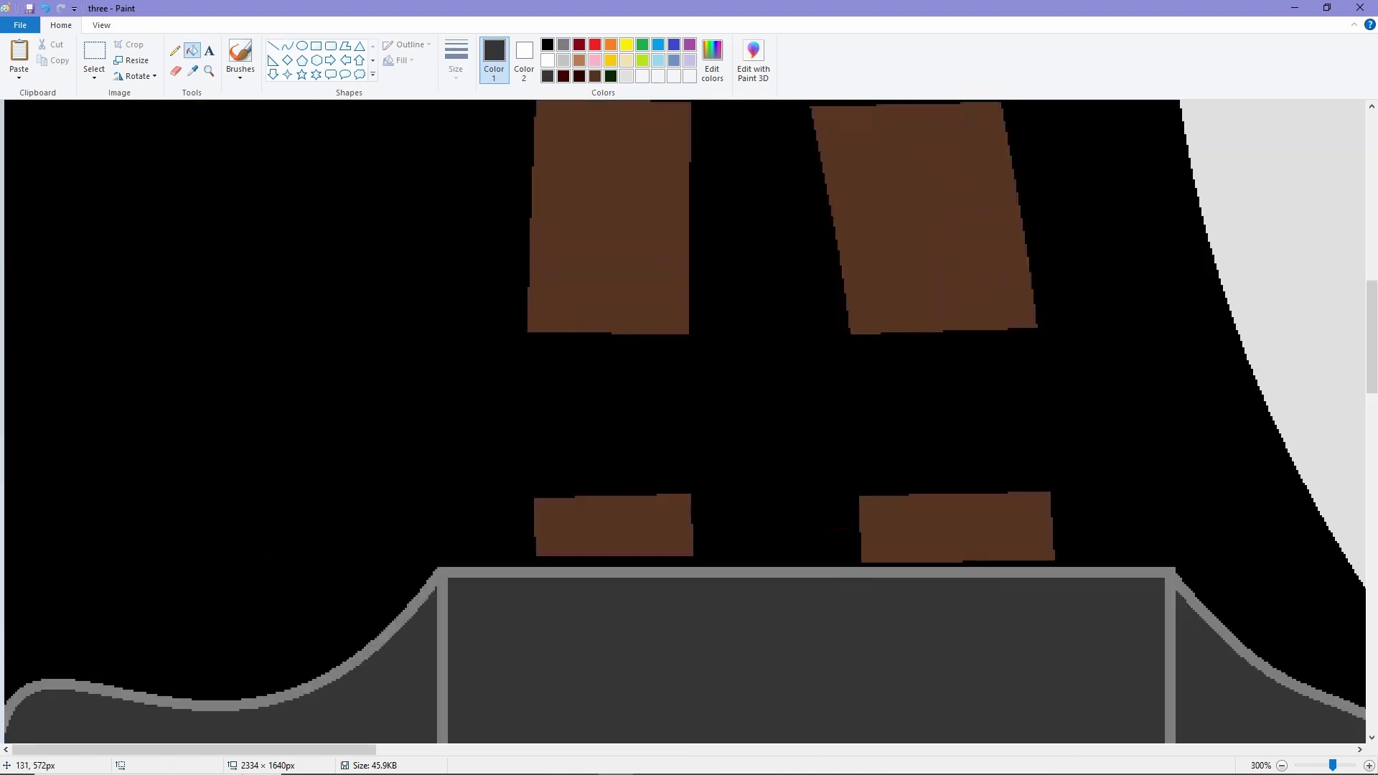
pyautogui.scroll(-3, 72, 402)
pyautogui.click(241, 54)
pyautogui.moveTo(442, 520); pyautogui.dragTo(463, 556)
pyautogui.click(273, 46)
pyautogui.moveTo(443, 263); pyautogui.dragTo(443, 534)
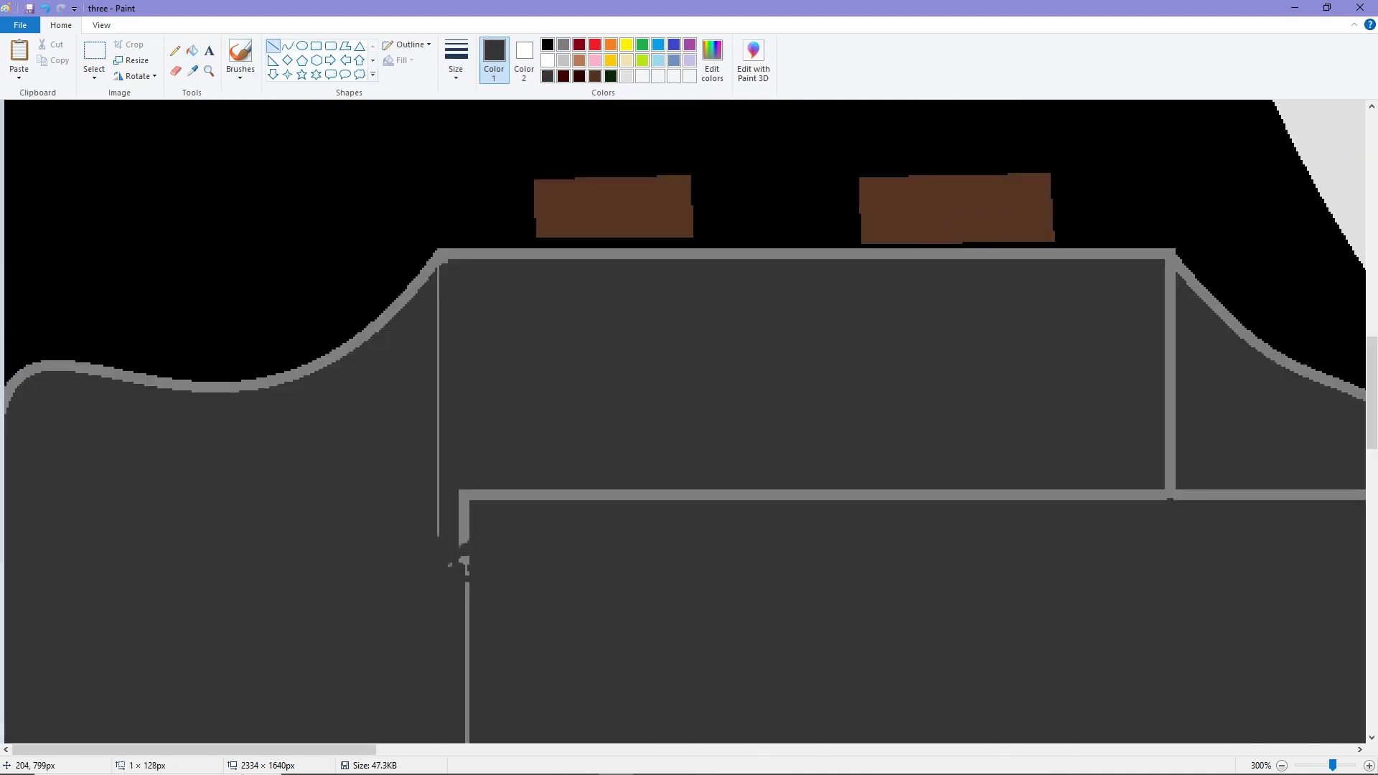
# Step: Cover the remaining grey outlines inside the left rock with dark grey straight lines
pyautogui.scroll(-3, 437, 277)
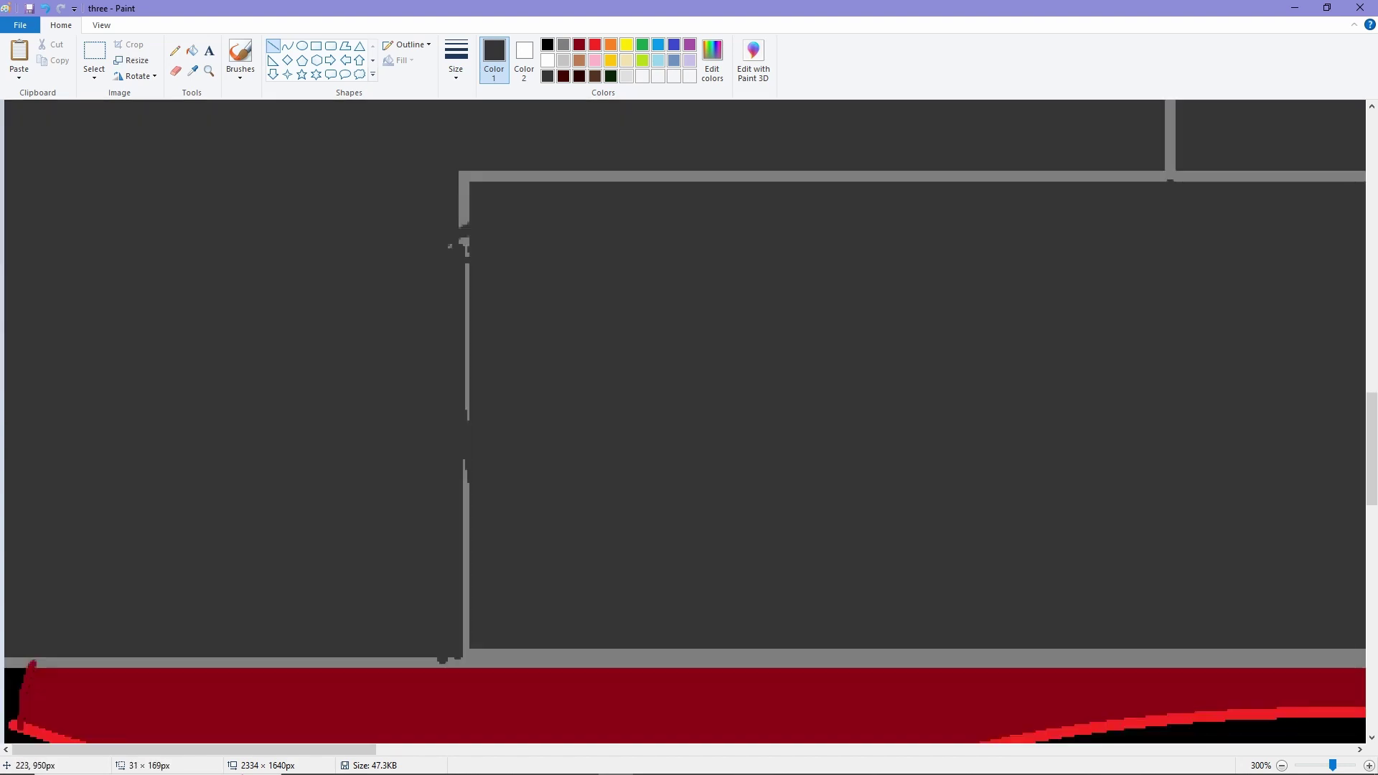
pyautogui.moveTo(465, 659); pyautogui.dragTo(463, 170)
pyautogui.keyDown('ctrl'); pyautogui.scroll(-1, 690, 424); pyautogui.keyUp('ctrl')
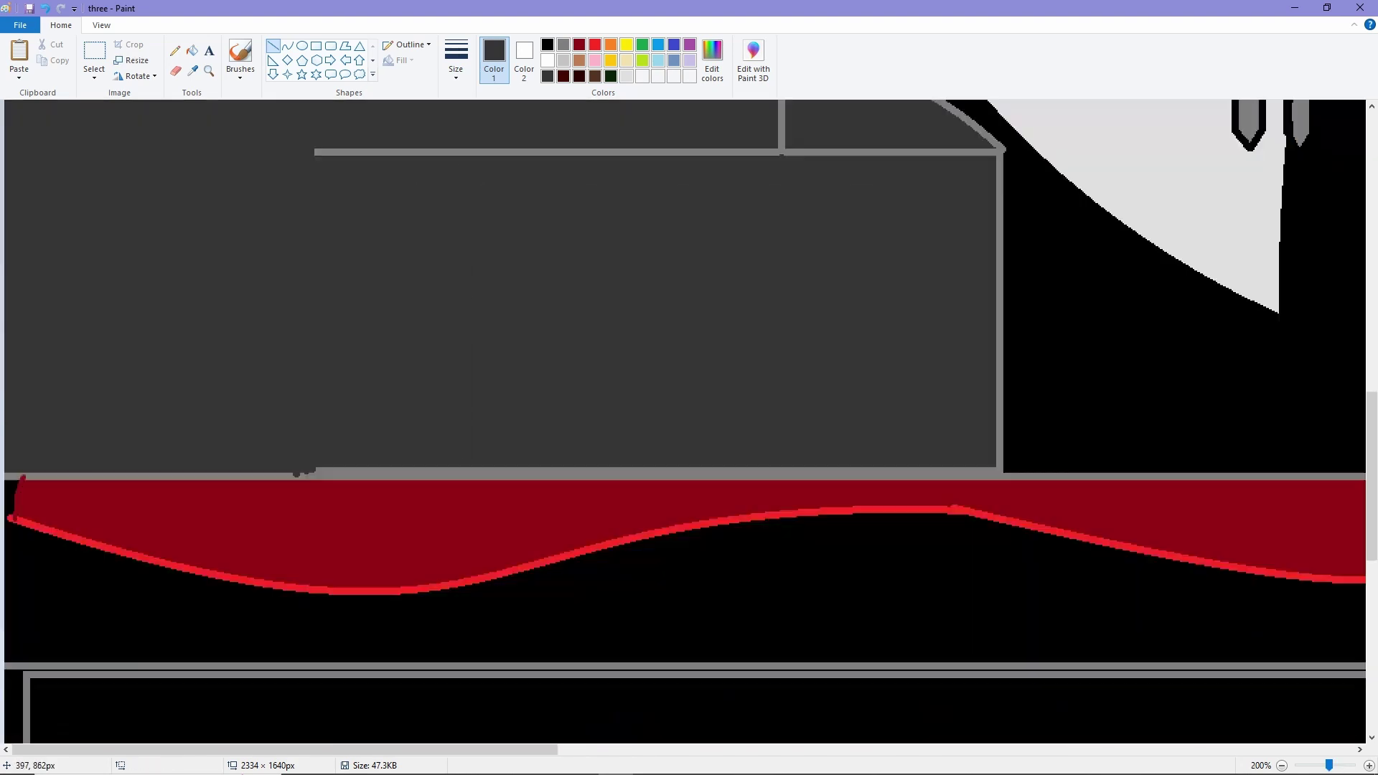
pyautogui.scroll(3, 689, 424)
pyautogui.moveTo(290, 474); pyautogui.dragTo(1001, 473)
pyautogui.moveTo(786, 468)
pyautogui.mouseDown()
pyautogui.moveTo(781, 388)
pyautogui.moveTo(786, 468)
pyautogui.mouseUp()
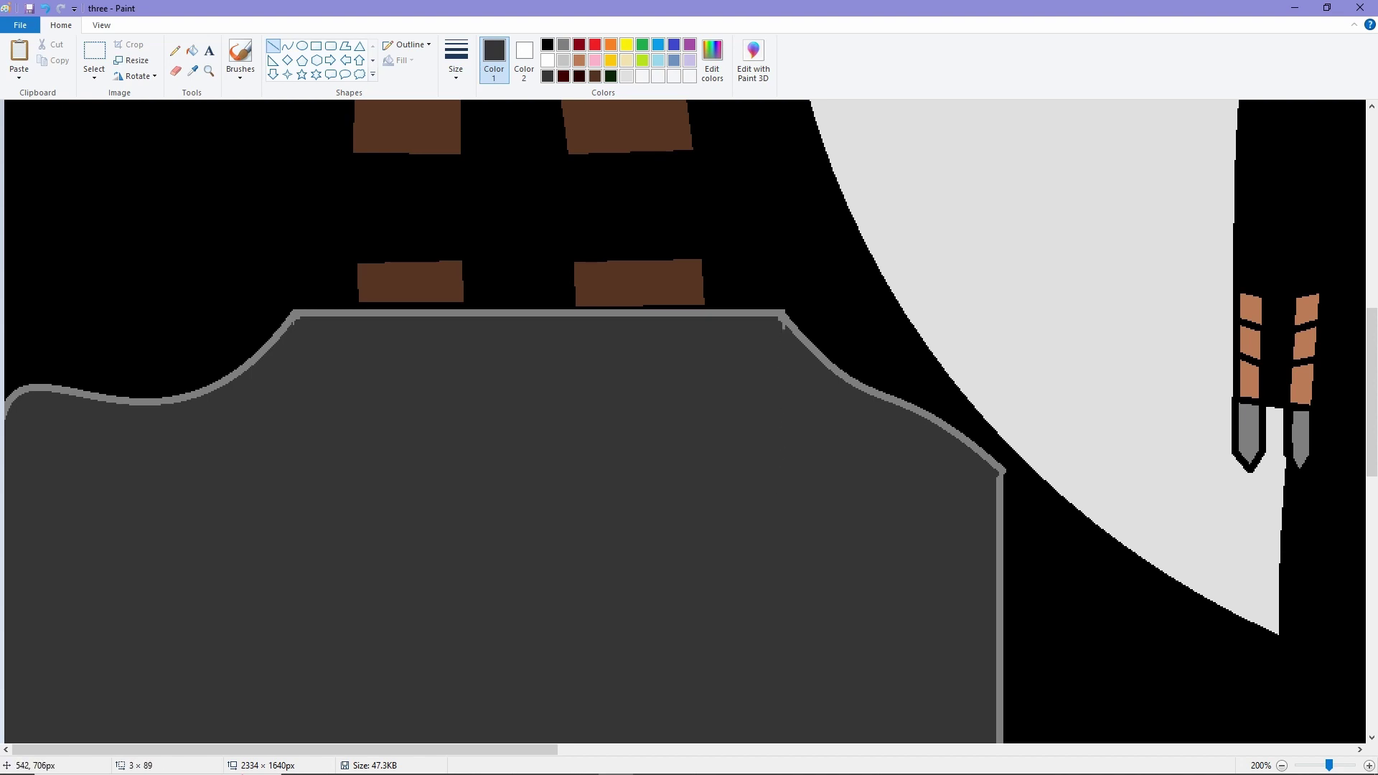
# Step: Draw dark grey curves sloping down from both upper corners of the right pedestal
pyautogui.keyDown('ctrl'); pyautogui.scroll(-2, 689, 423); pyautogui.keyUp('ctrl')
pyautogui.keyDown('ctrl'); pyautogui.scroll(1, 363, 309); pyautogui.keyUp('ctrl')
pyautogui.hscroll(1, 689, 424)
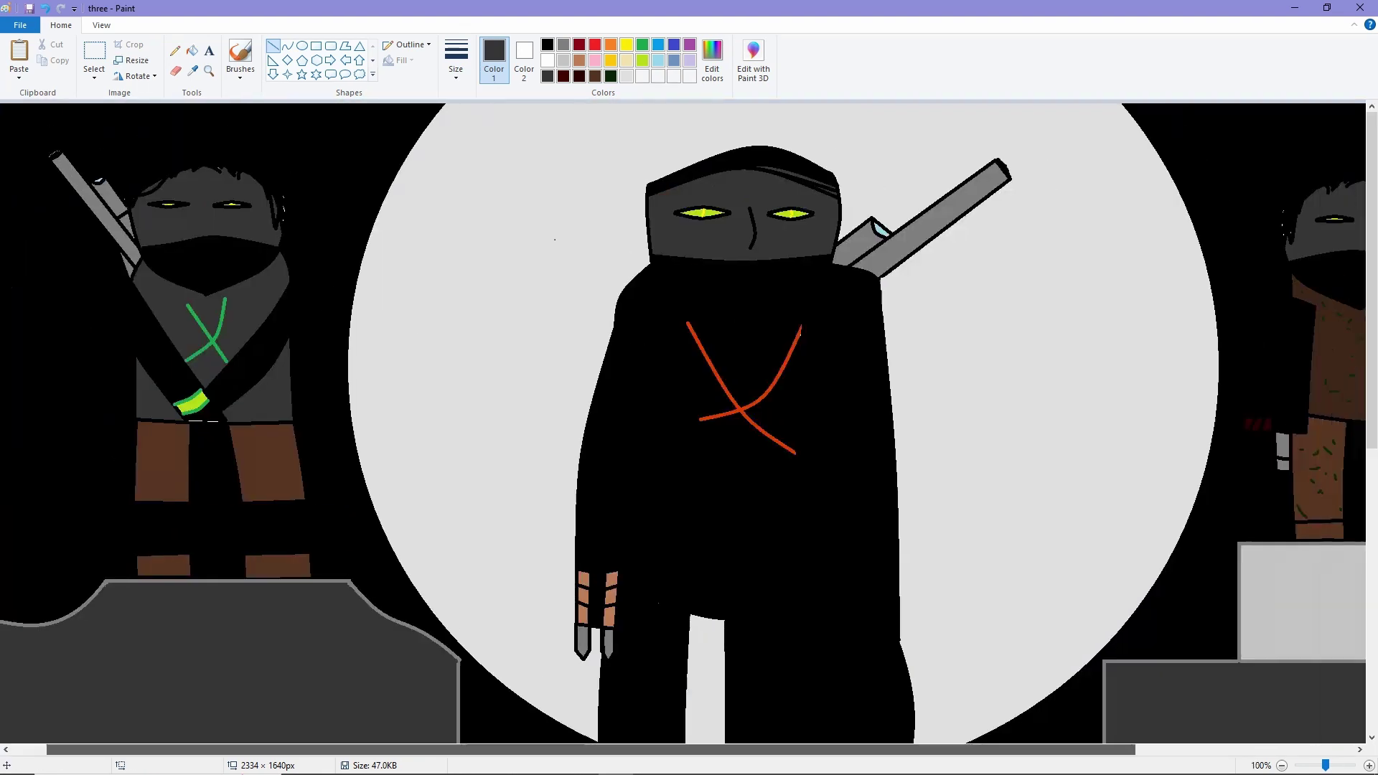
pyautogui.keyDown('ctrl'); pyautogui.scroll(1, 933, 359); pyautogui.keyUp('ctrl')
pyautogui.scroll(-3, 690, 423)
pyautogui.hscroll(5, 689, 424)
pyautogui.click(288, 46)
pyautogui.moveTo(568, 183); pyautogui.dragTo(481, 414)
pyautogui.moveTo(524, 299); pyautogui.dragTo(496, 337)
pyautogui.moveTo(1102, 179); pyautogui.dragTo(1357, 352)
pyautogui.moveTo(1221, 273); pyautogui.dragTo(1177, 237)
# Step: Fill the right pedestal's upper block and the area inside its left curve with dark grey
pyautogui.scroll(-3, 1221, 359)
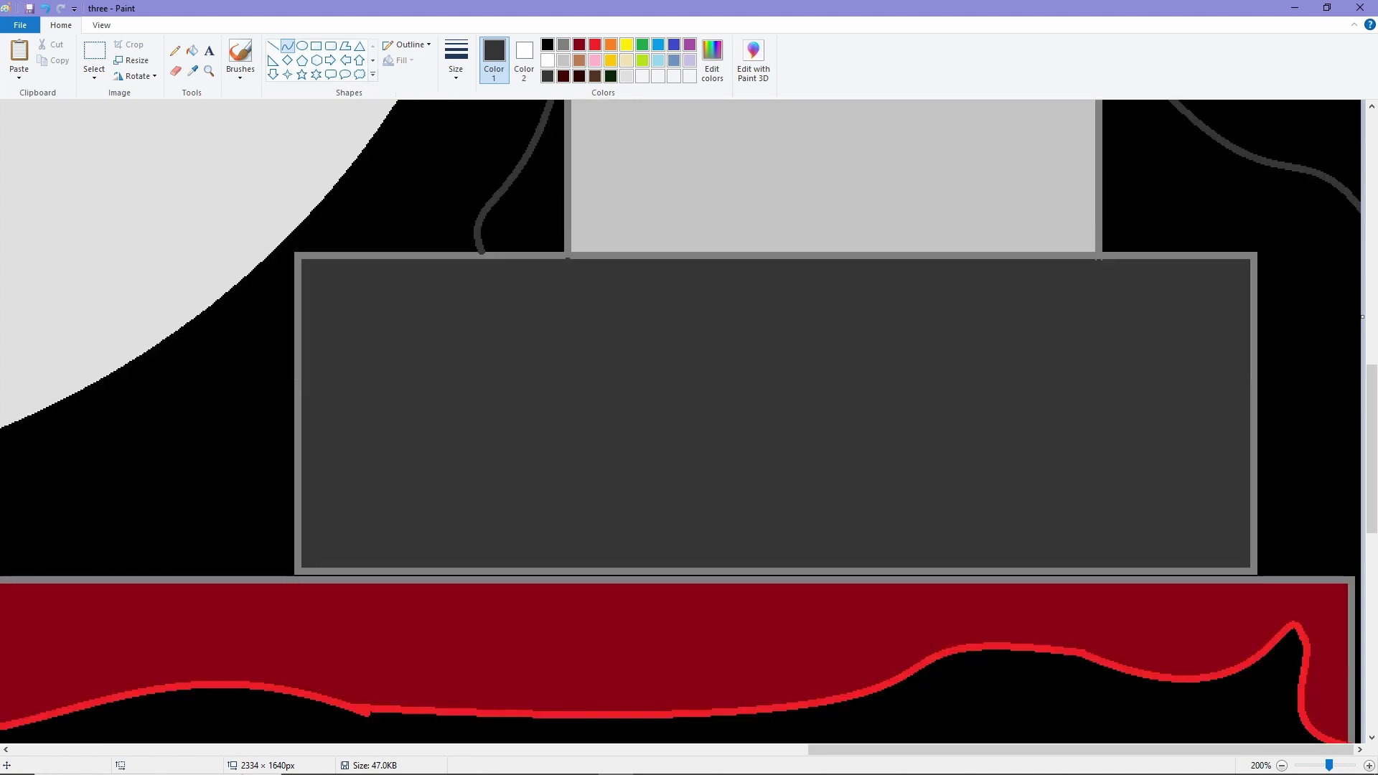
pyautogui.click(192, 50)
pyautogui.click(832, 175)
pyautogui.click(520, 216)
pyautogui.click(143, 503)
pyautogui.hotkey('ctrl', 'z')
pyautogui.scroll(-4, 690, 423)
pyautogui.scroll(2, 689, 423)
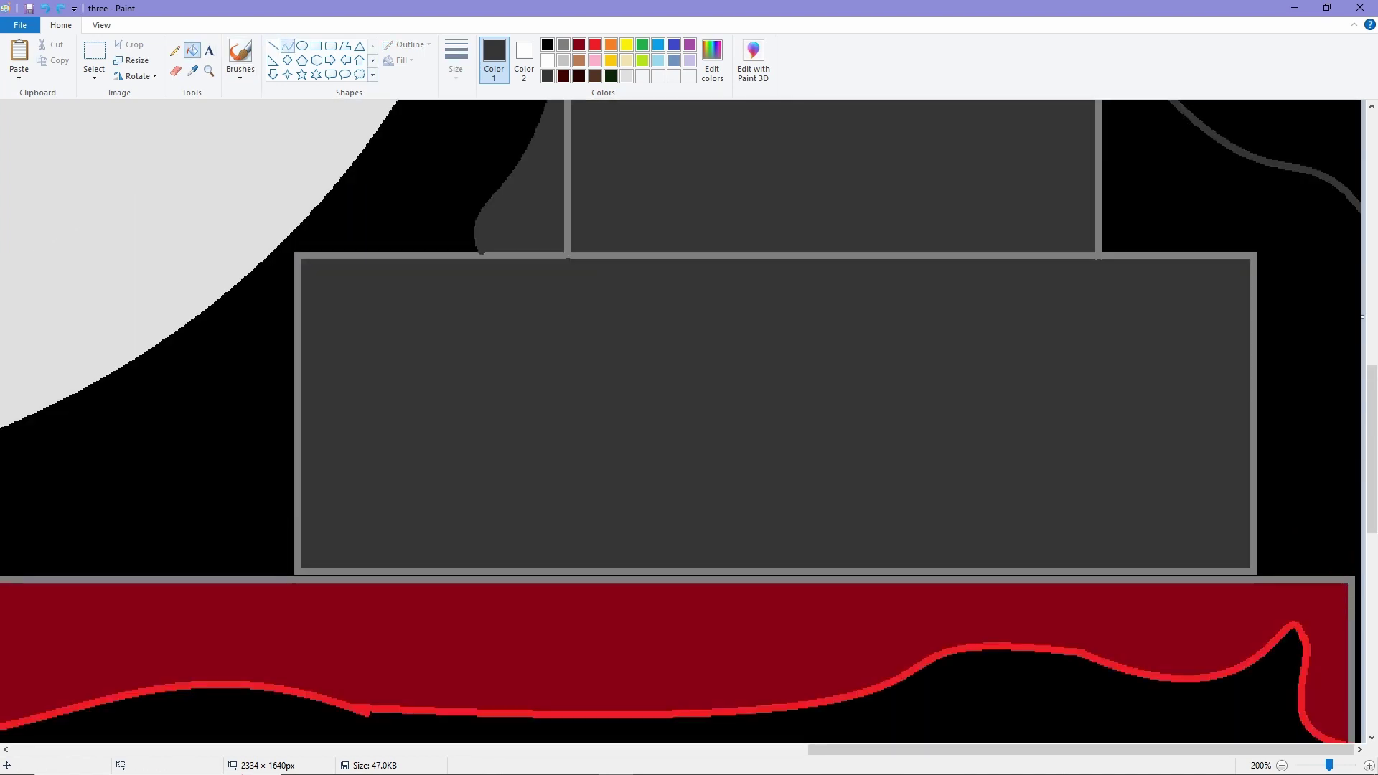
# Step: Close the gap at the right pedestal's lower right corner with a curve and fill the area beside it dark grey
pyautogui.click(288, 45)
pyautogui.moveTo(1250, 571)
pyautogui.mouseDown()
pyautogui.moveTo(1356, 574)
pyautogui.moveTo(1305, 526)
pyautogui.mouseUp()
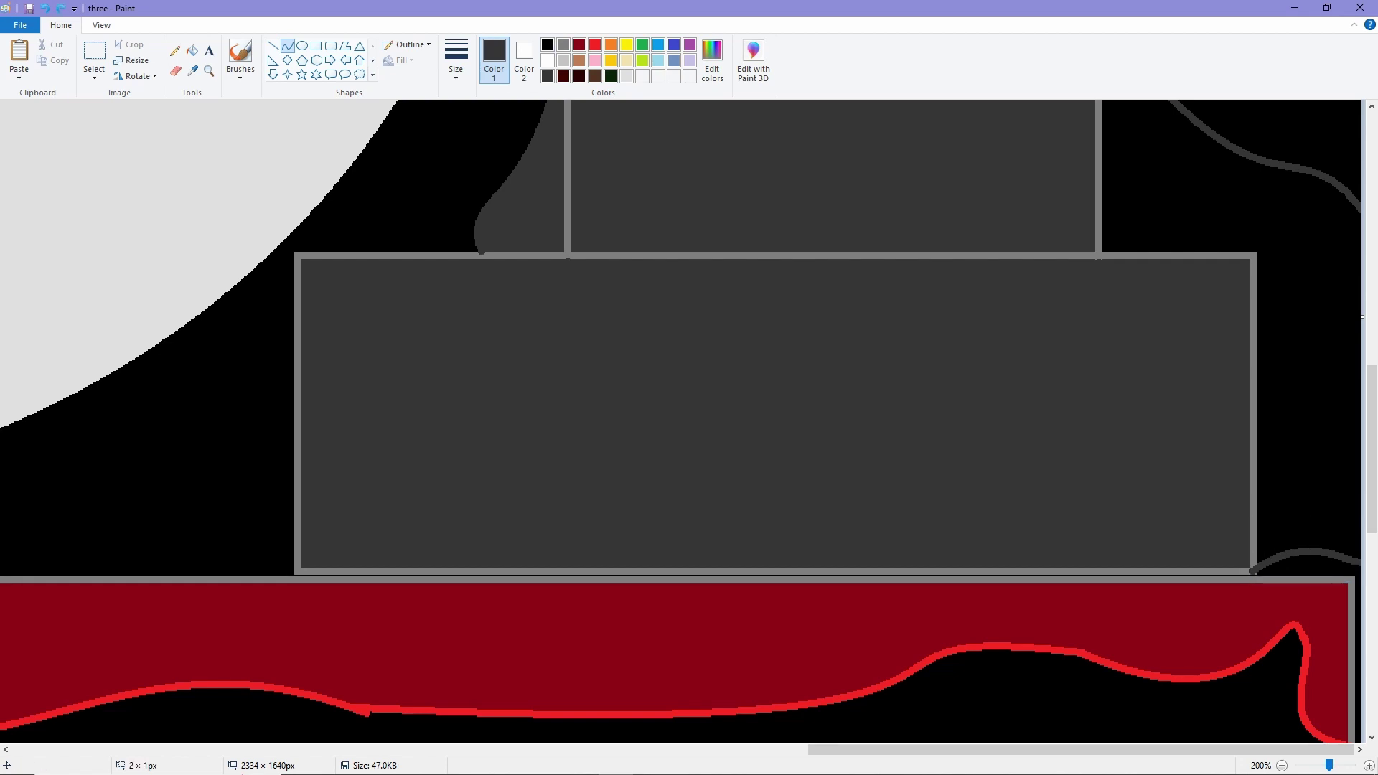
pyautogui.click(192, 50)
pyautogui.click(1117, 150)
# Step: Cover the grey block outlines inside the right rock with dark grey straight lines
pyautogui.scroll(2, 1117, 307)
pyautogui.click(272, 45)
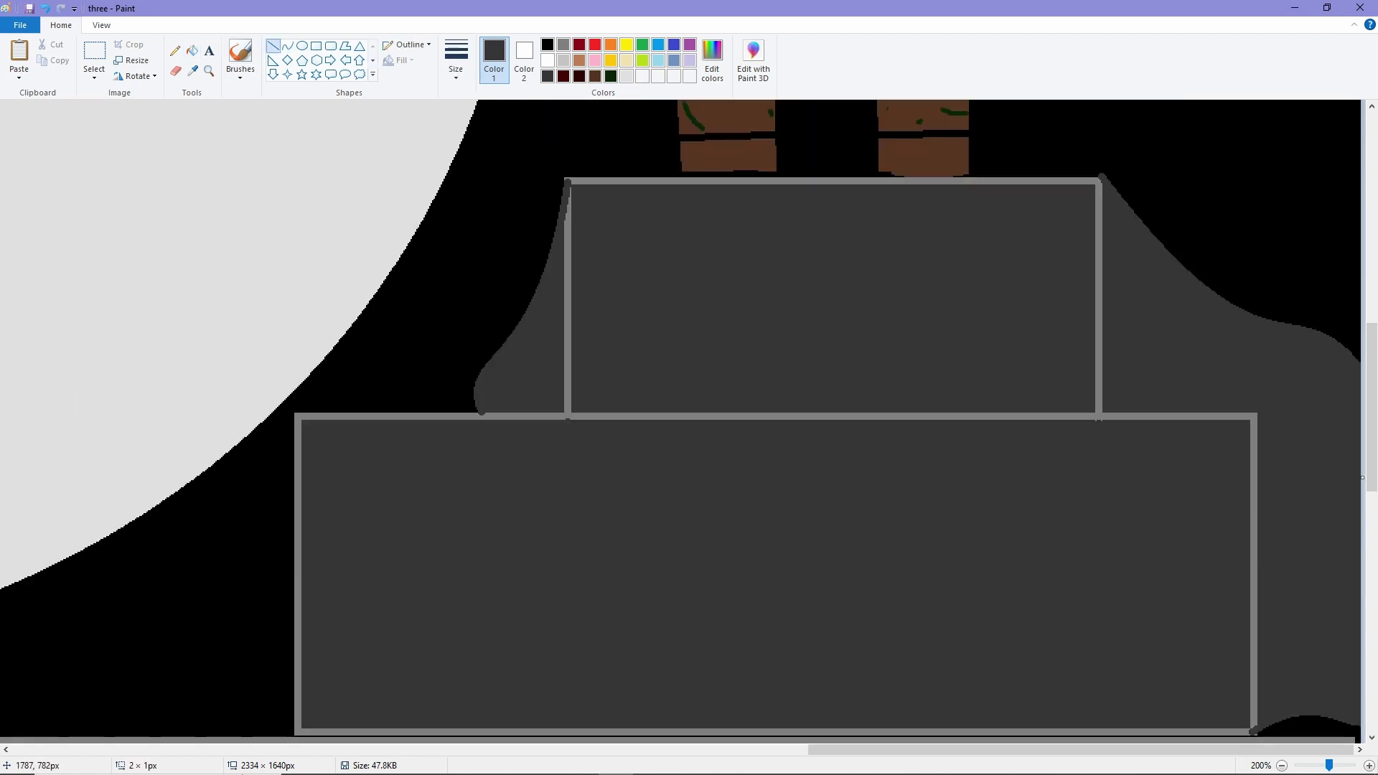
pyautogui.moveTo(567, 423); pyautogui.dragTo(567, 190)
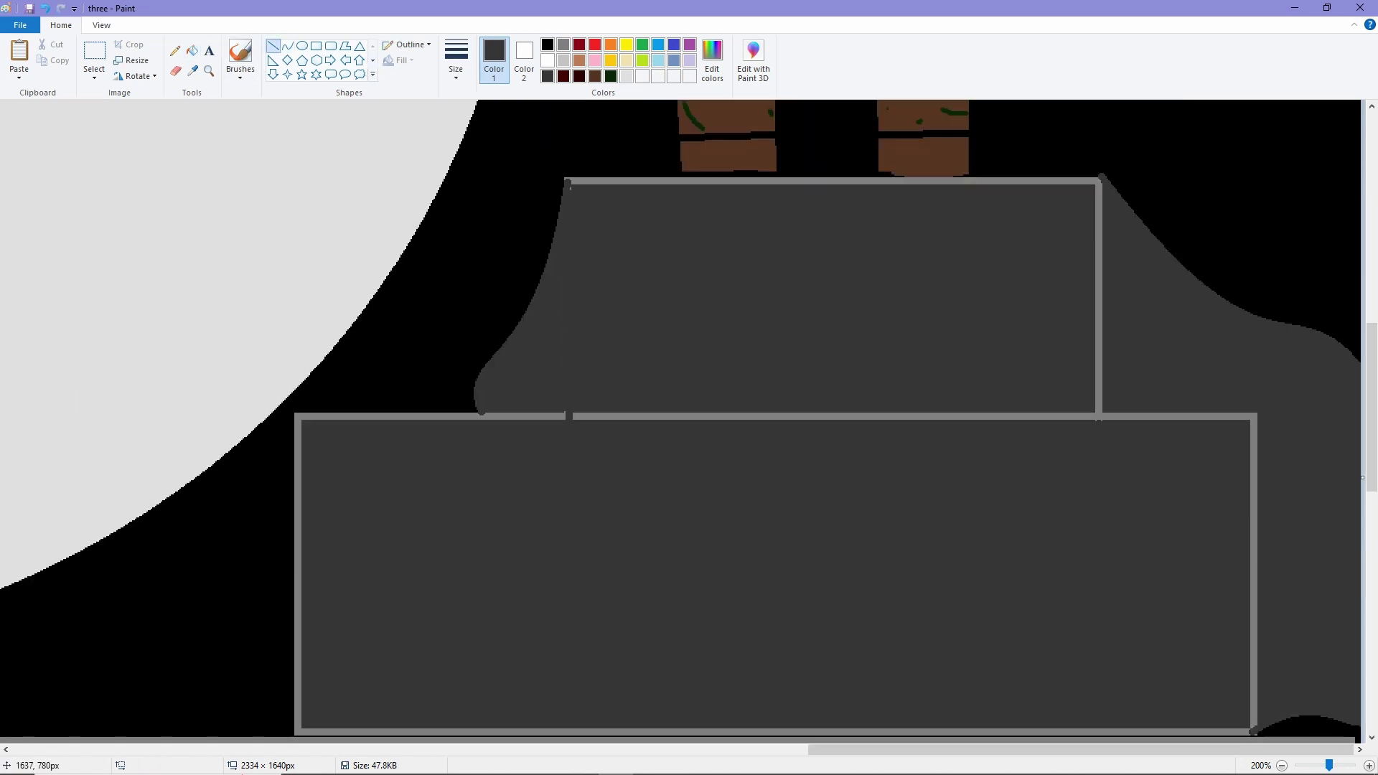
pyautogui.moveTo(485, 416); pyautogui.dragTo(1258, 417)
pyautogui.moveTo(1099, 440); pyautogui.dragTo(1099, 189)
pyautogui.scroll(-2, 1256, 571)
pyautogui.moveTo(1257, 571); pyautogui.dragTo(1257, 295)
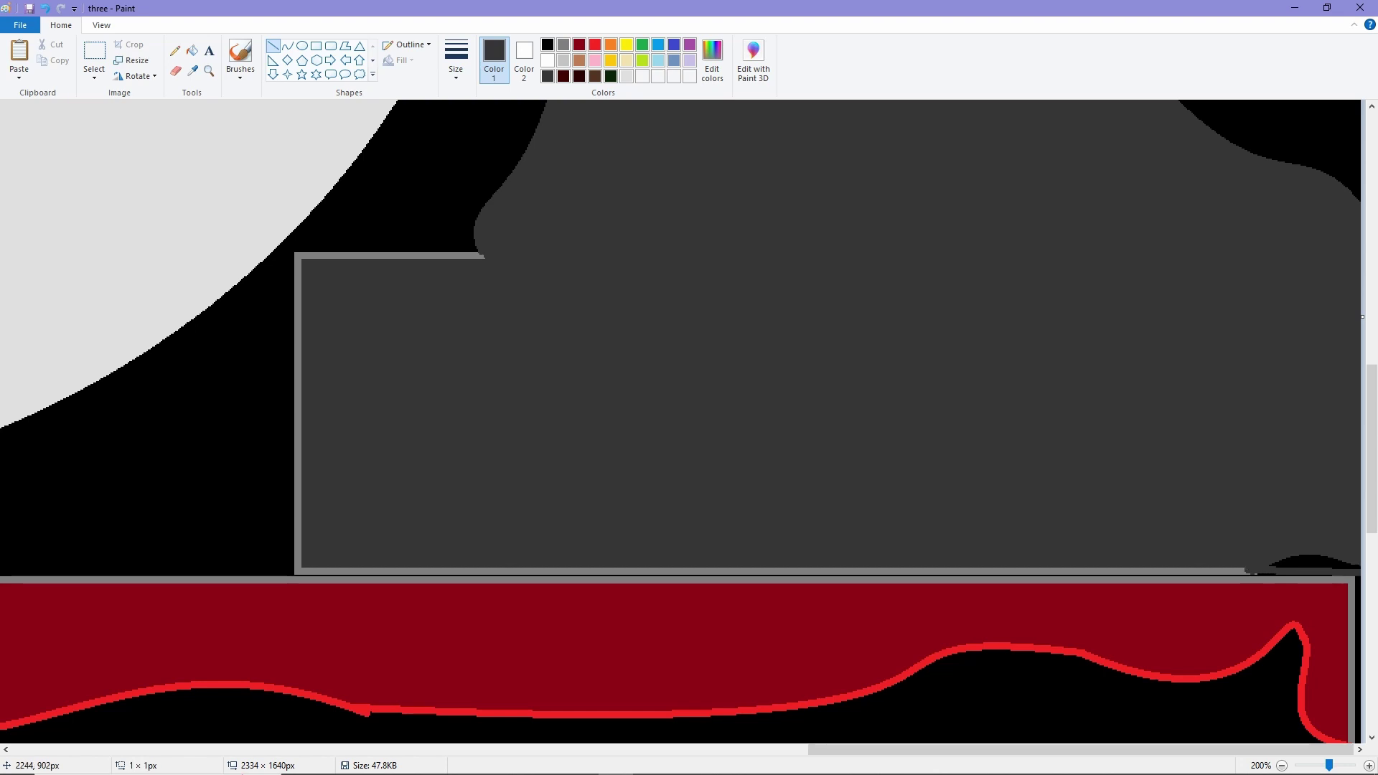
# Step: Reshape the ledge on the right rock's left side into a smooth dark grey curve
pyautogui.click(192, 50)
pyautogui.scroll(-2, 771, 409)
pyautogui.scroll(1, 771, 410)
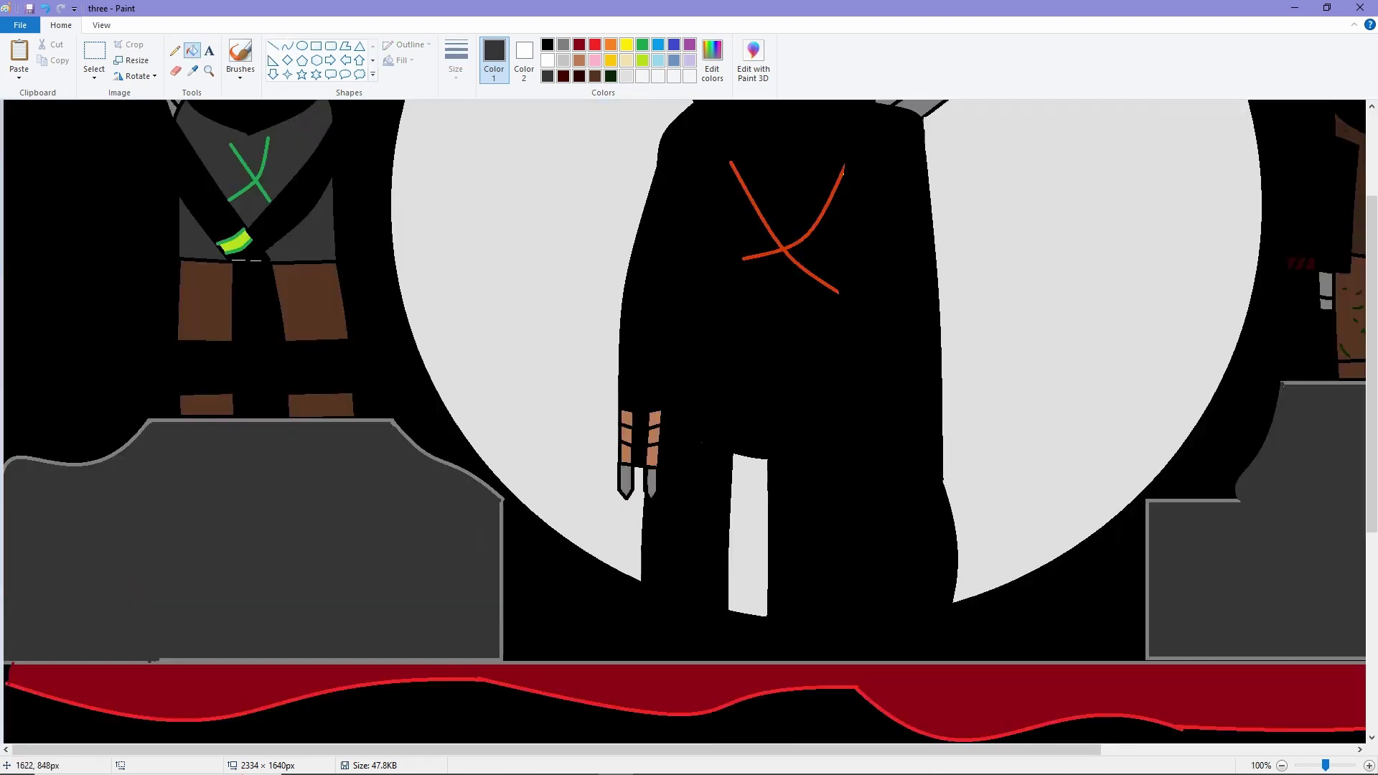
pyautogui.scroll(-1, 771, 410)
pyautogui.scroll(2, 771, 410)
pyautogui.hscroll(5, 771, 410)
pyautogui.scroll(-5, 771, 410)
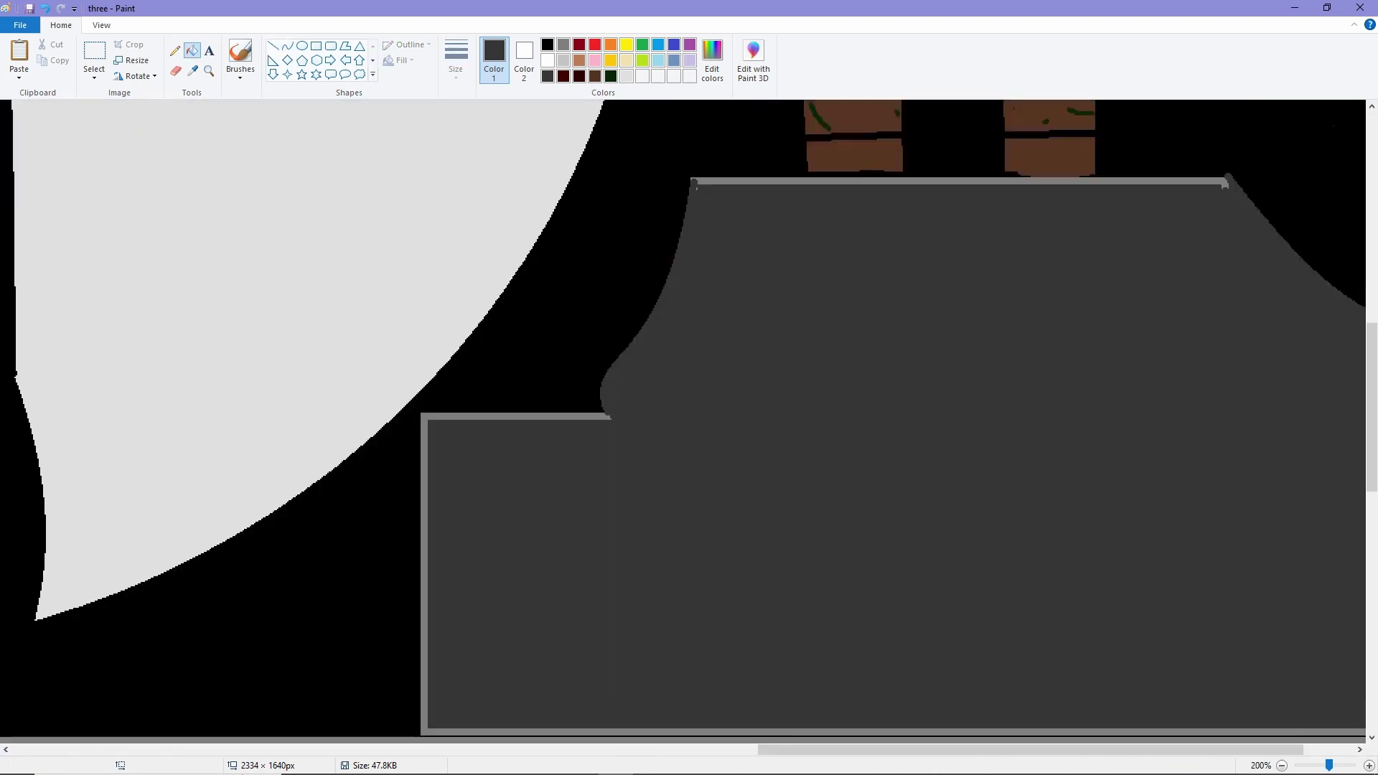
pyautogui.click(287, 46)
pyautogui.moveTo(603, 255); pyautogui.dragTo(424, 424)
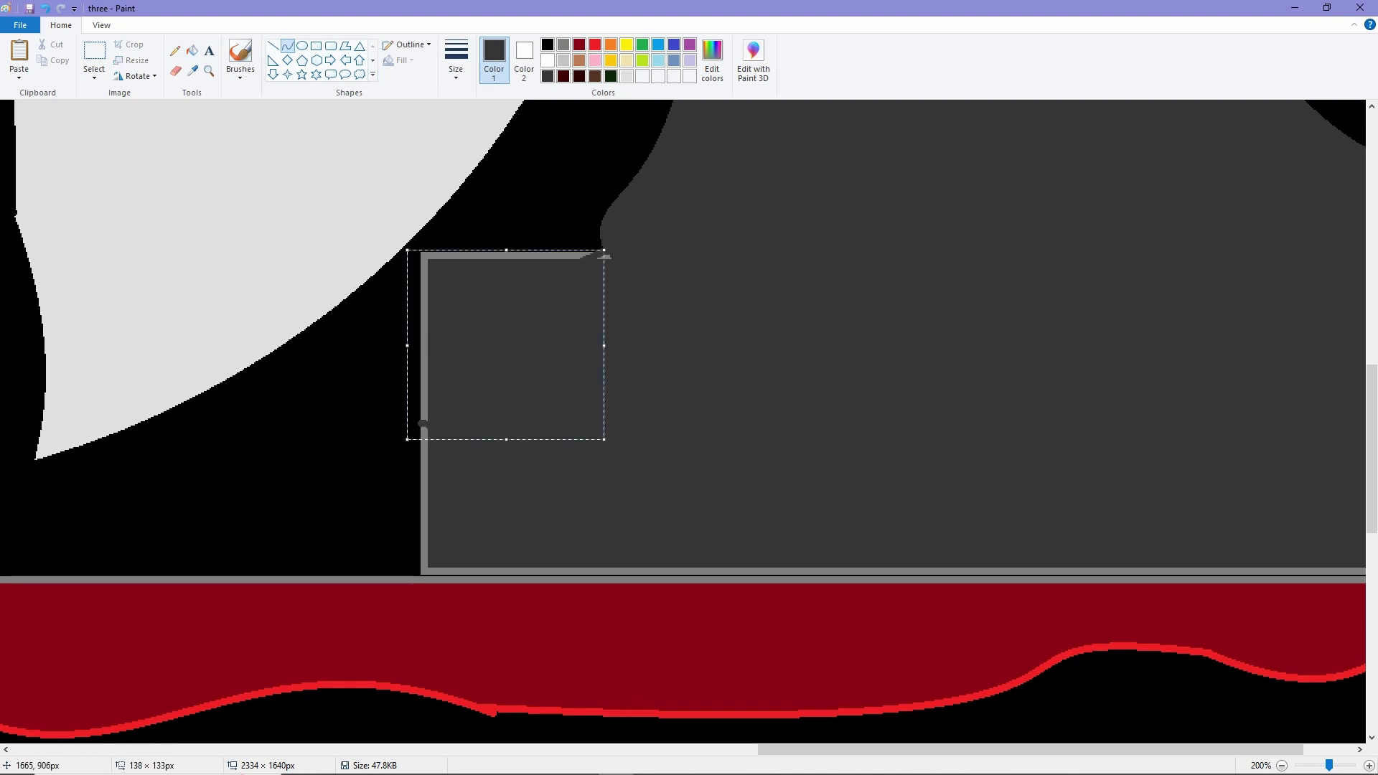
pyautogui.click(787, 342)
pyautogui.moveTo(787, 342)
pyautogui.mouseDown()
pyautogui.moveTo(503, 273)
pyautogui.moveTo(467, 215)
pyautogui.moveTo(458, 257)
pyautogui.moveTo(428, 256)
pyautogui.moveTo(605, 252)
pyautogui.mouseUp()
pyautogui.click(273, 45)
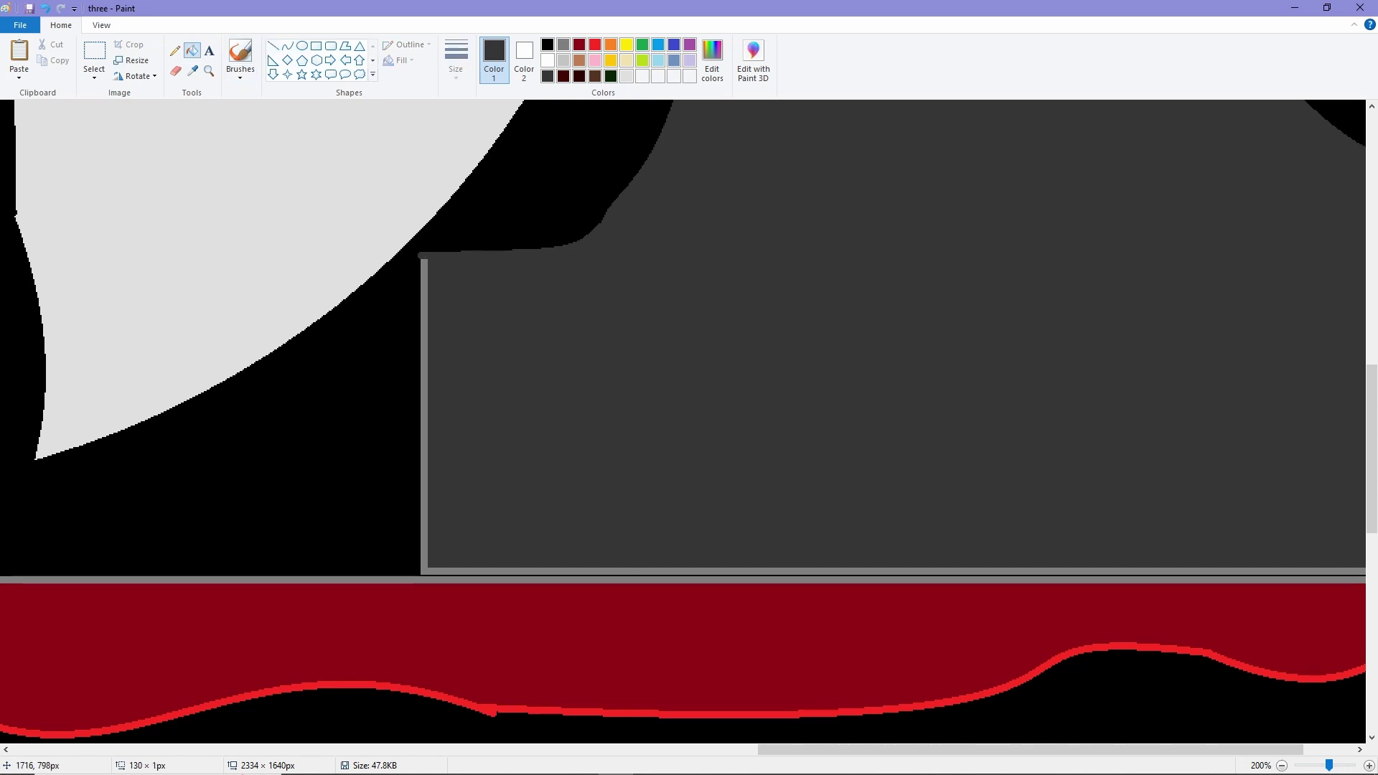
# Step: Draw a dark grey curve bulging outward along the left edge of the right rock's lower block
pyautogui.click(287, 46)
pyautogui.moveTo(424, 260); pyautogui.dragTo(424, 571)
pyautogui.moveTo(416, 416); pyautogui.dragTo(388, 417)
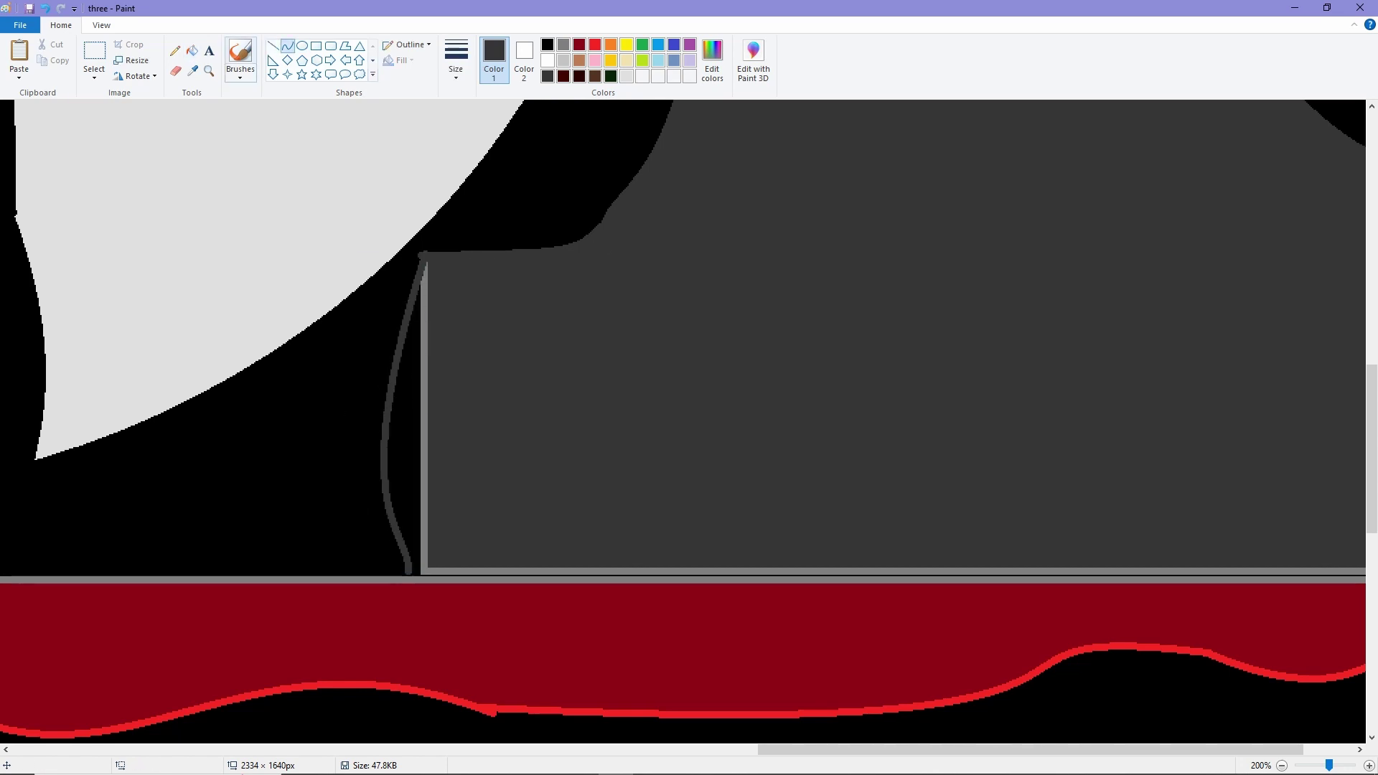
# Step: Close the bulge's lower end with a short line and fill the bulge with dark grey
pyautogui.click(192, 50)
pyautogui.click(417, 399)
pyautogui.hotkey('ctrl', 'z')
pyautogui.click(272, 46)
pyautogui.moveTo(408, 571); pyautogui.dragTo(461, 572)
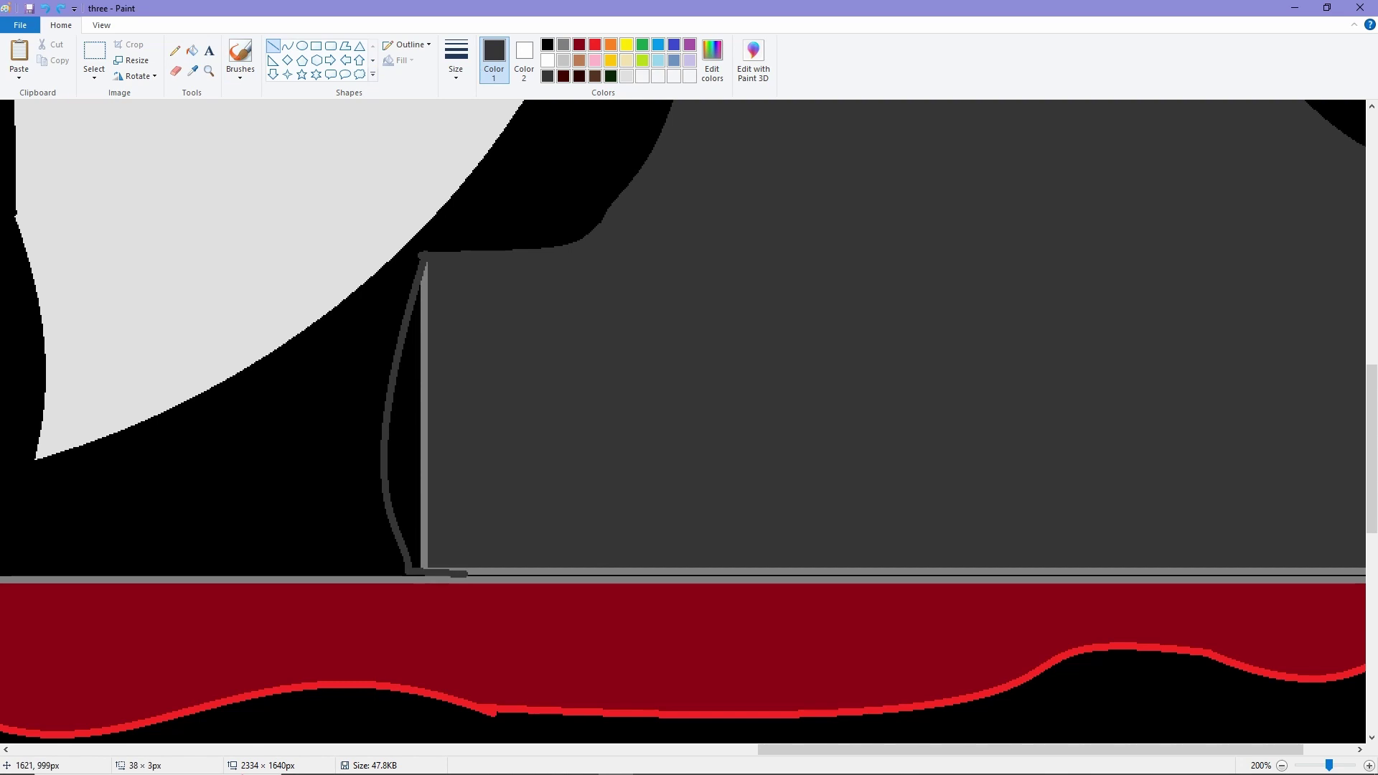
pyautogui.click(191, 51)
pyautogui.click(403, 431)
# Step: Cover the old grey left edge of the right rock's lower block with a dark grey line
pyautogui.click(273, 46)
pyautogui.moveTo(426, 260); pyautogui.dragTo(424, 567)
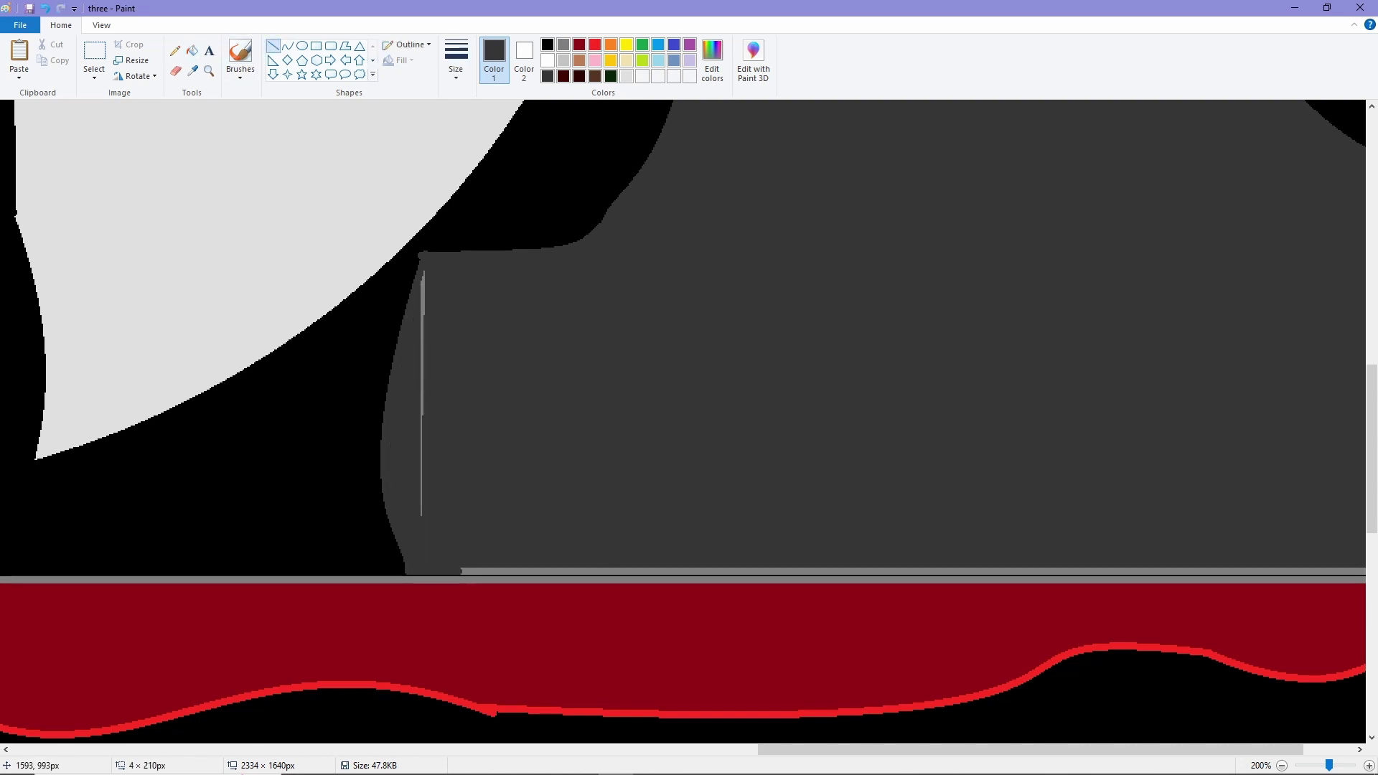
pyautogui.scroll(-2, 750, 332)
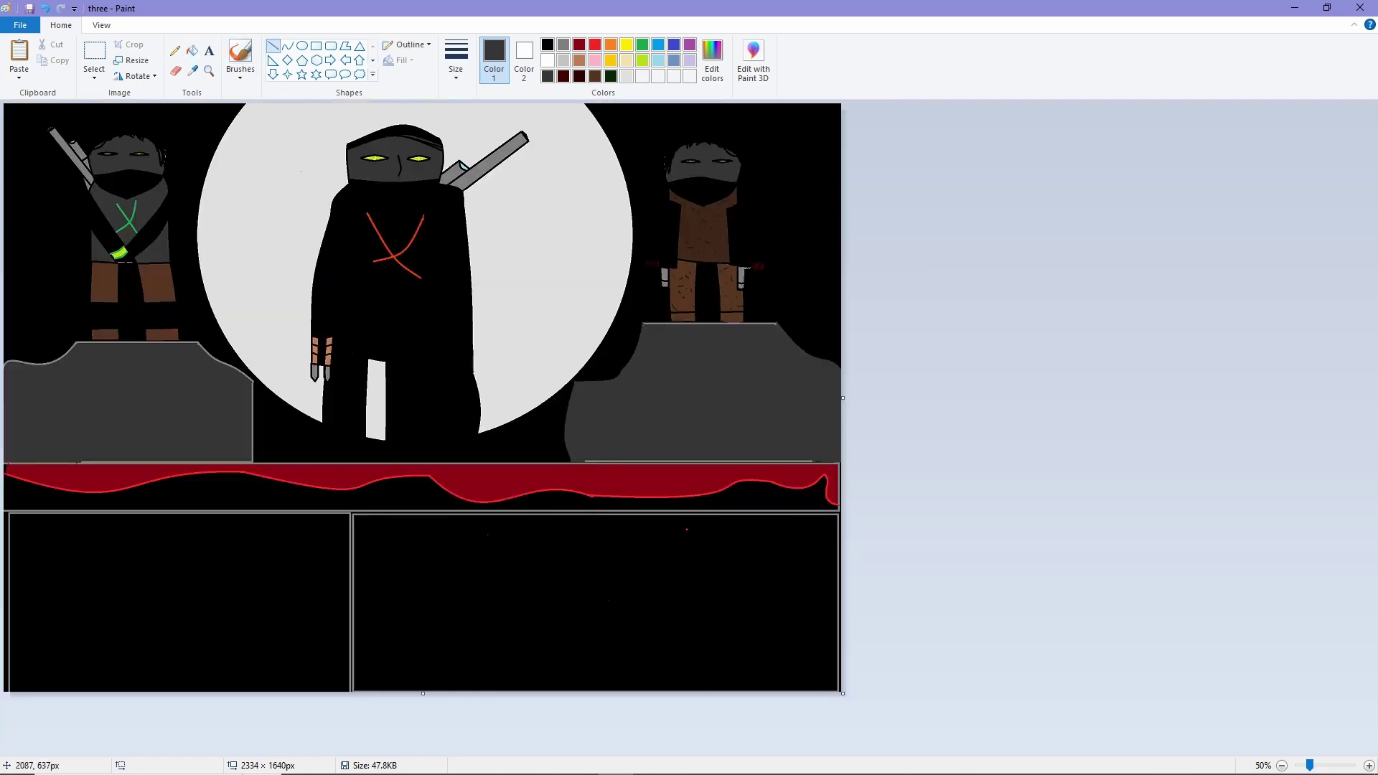
# Step: Draw a dark grey curve slightly above the right rock's flat top edge, rising towards its outer end
pyautogui.scroll(2, 751, 332)
pyautogui.hscroll(3, 750, 332)
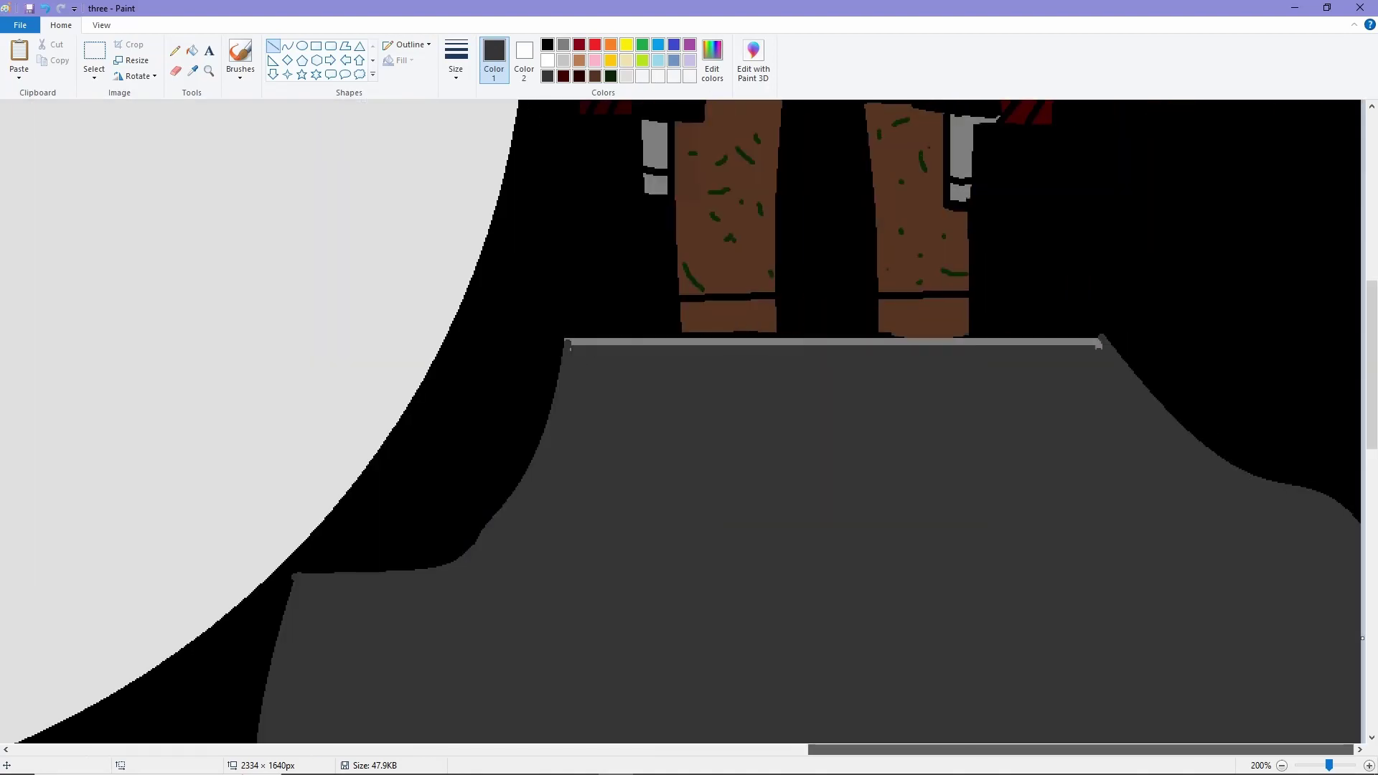
pyautogui.click(287, 45)
pyautogui.moveTo(1098, 344); pyautogui.dragTo(567, 342)
pyautogui.moveTo(789, 341); pyautogui.dragTo(790, 316)
pyautogui.moveTo(1005, 342); pyautogui.dragTo(1005, 373)
pyautogui.hotkey('ctrl', 'z')
pyautogui.moveTo(567, 343); pyautogui.dragTo(1019, 314)
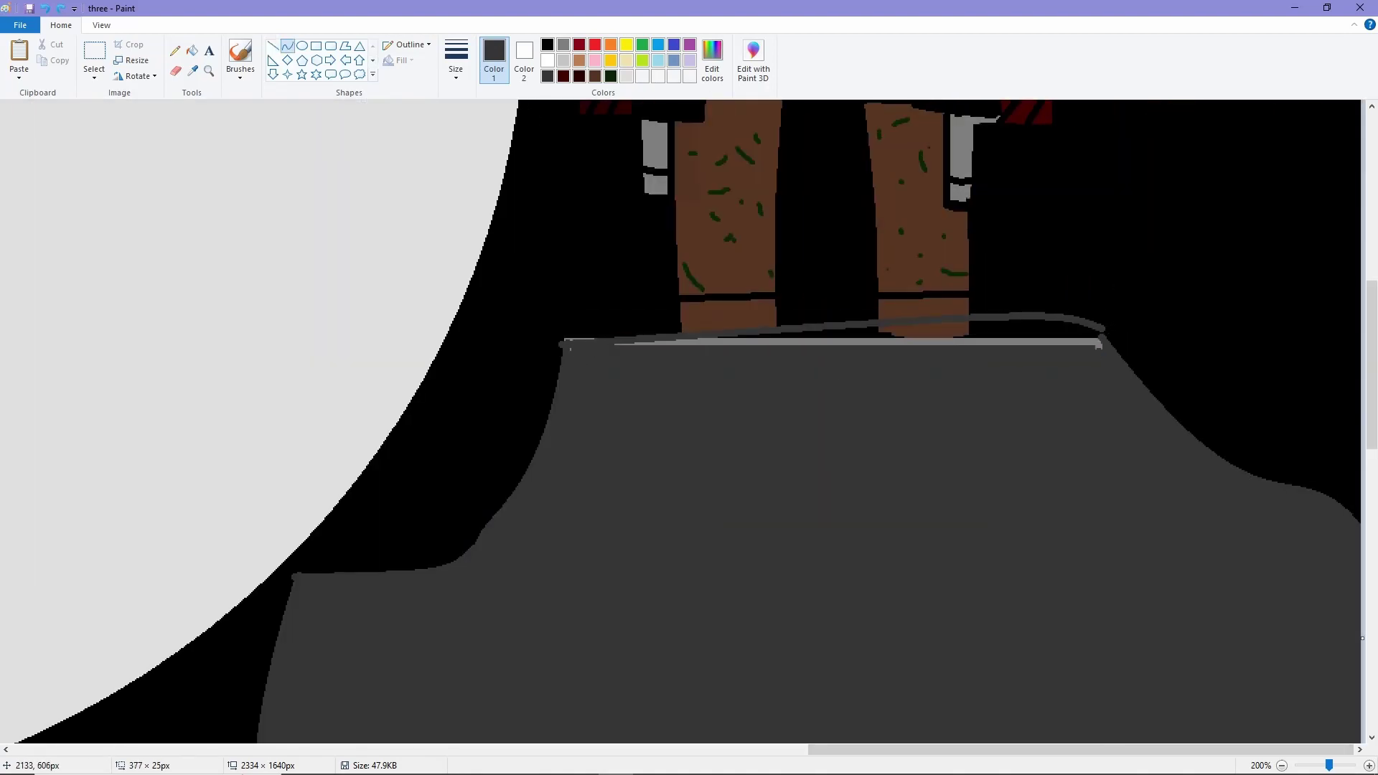
# Step: Cover the right rock's old grey top edge with a dark grey line and fill the gap beneath the curve
pyautogui.click(273, 46)
pyautogui.moveTo(567, 343); pyautogui.dragTo(1098, 348)
pyautogui.click(192, 51)
pyautogui.click(1001, 325)
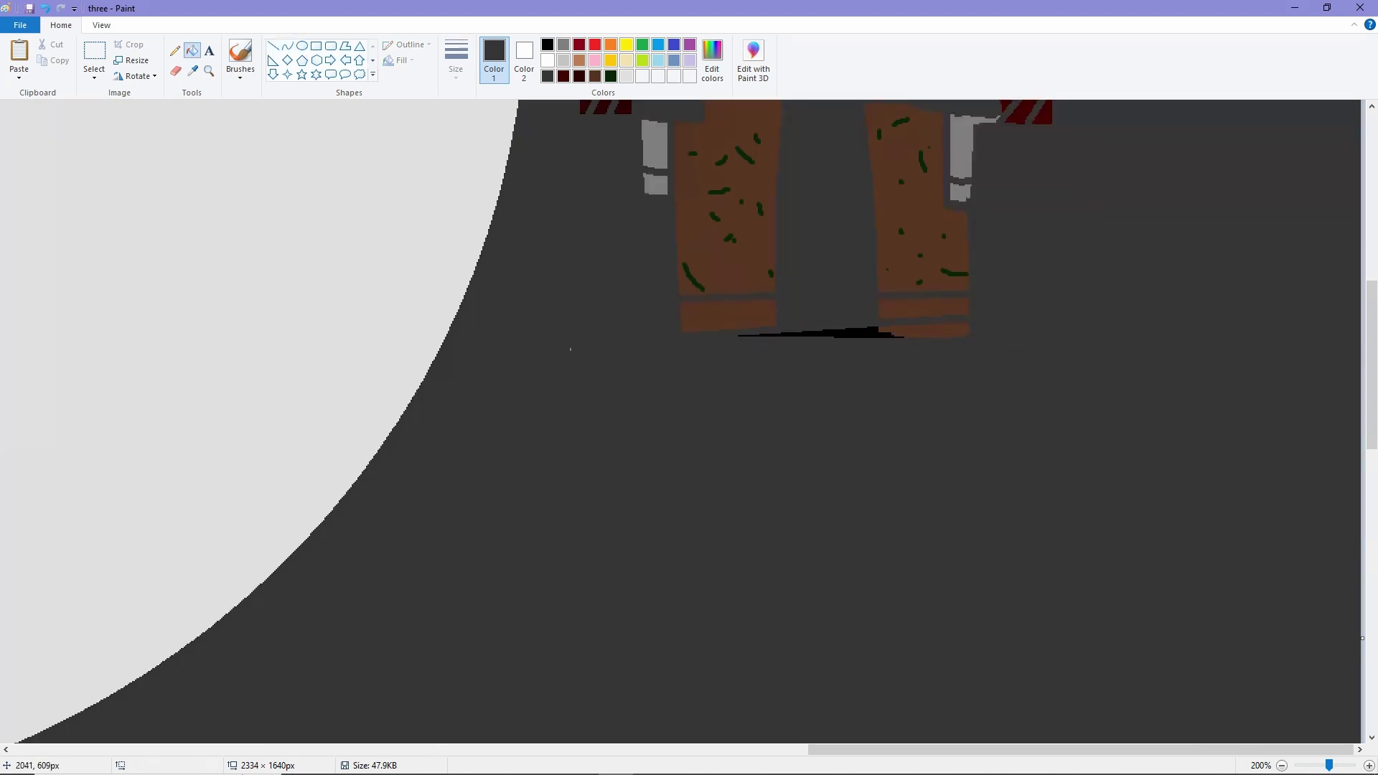
pyautogui.hotkey('ctrl', 'z')
pyautogui.click(1000, 330)
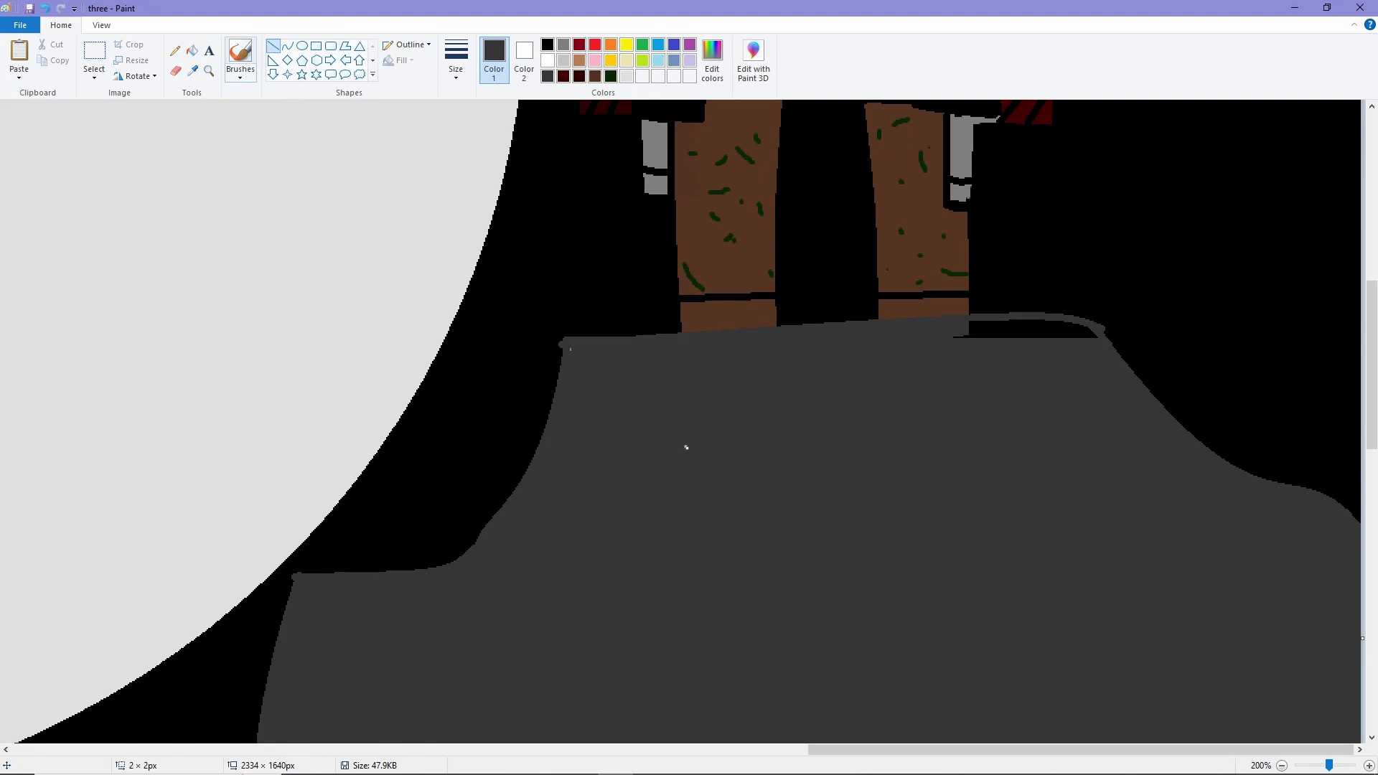
pyautogui.click(1034, 325)
pyautogui.scroll(-3, 689, 424)
pyautogui.scroll(2, 689, 423)
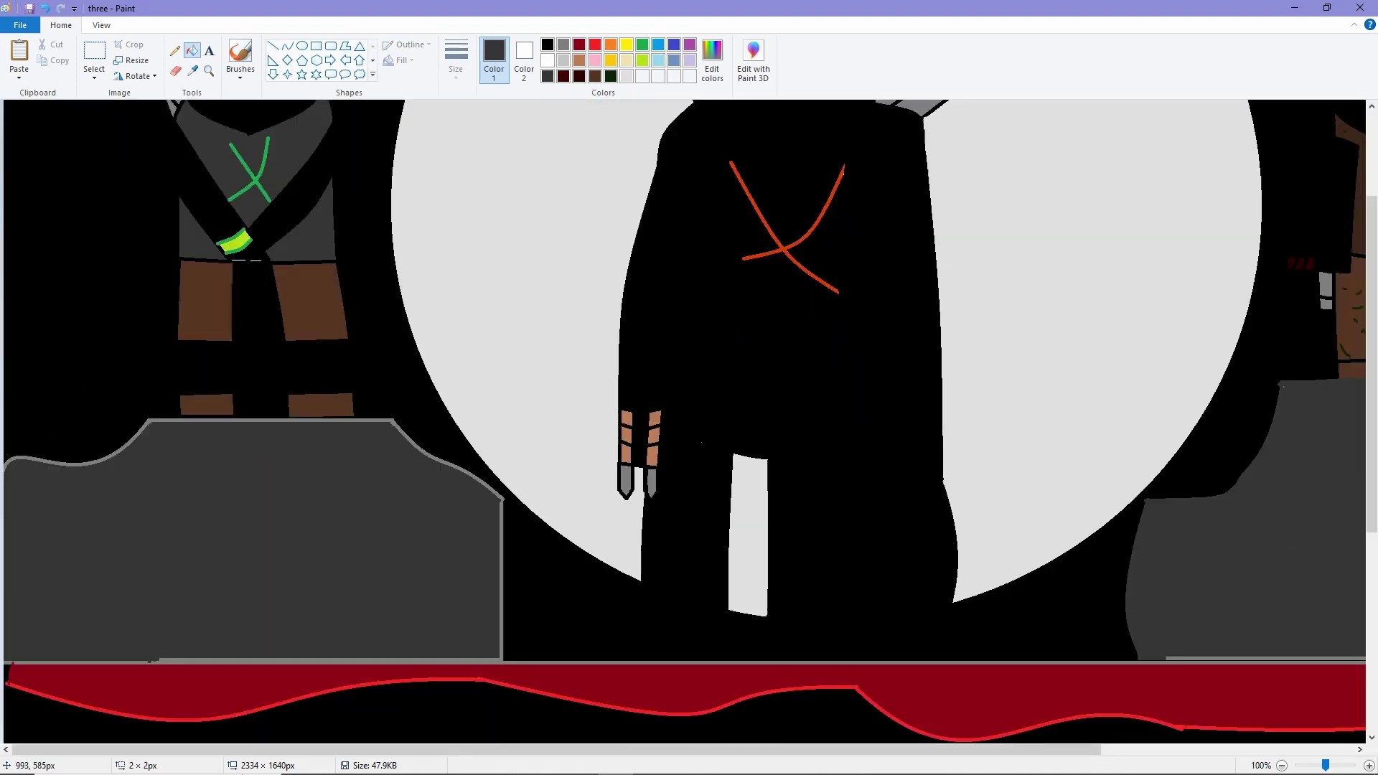
# Step: Try to outline the right rock's top edge in light grey with the brush
pyautogui.scroll(2, 689, 423)
pyautogui.hscroll(15, 511, 470)
pyautogui.scroll(-5, 510, 470)
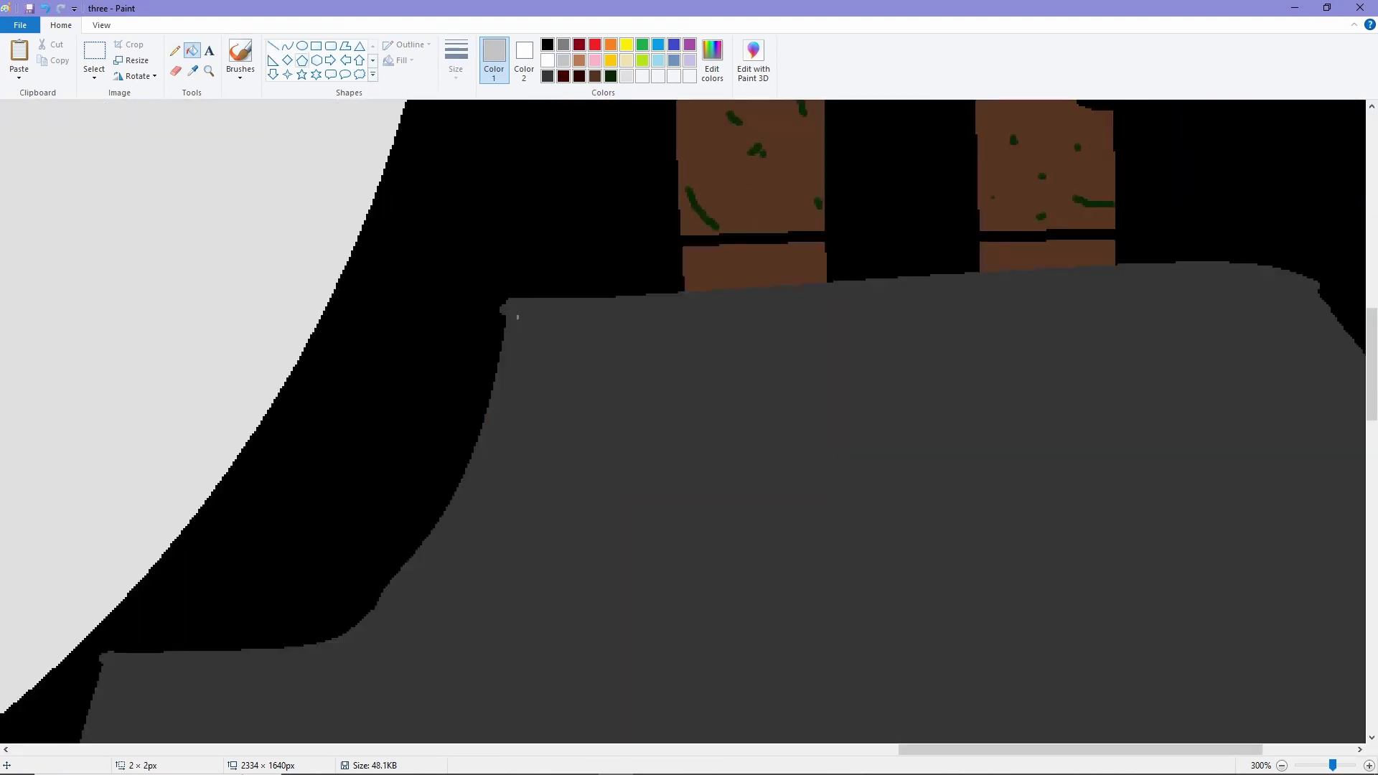
pyautogui.moveTo(505, 300)
pyautogui.mouseDown()
pyautogui.moveTo(1180, 265)
pyautogui.moveTo(1274, 268)
pyautogui.moveTo(1312, 285)
pyautogui.mouseUp()
pyautogui.hscroll(5, 1003, 372)
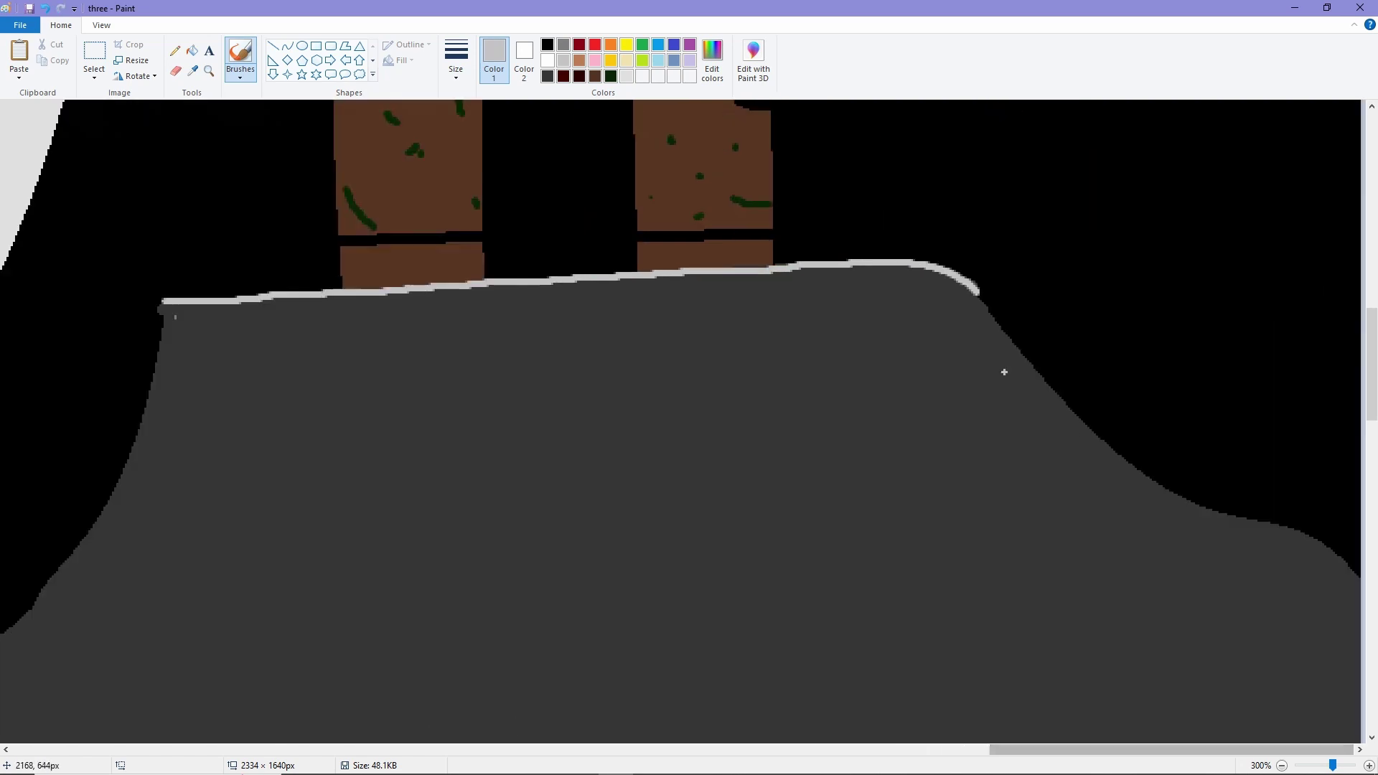
pyautogui.scroll(-4, 1003, 372)
pyautogui.hotkey('ctrl', 'z')
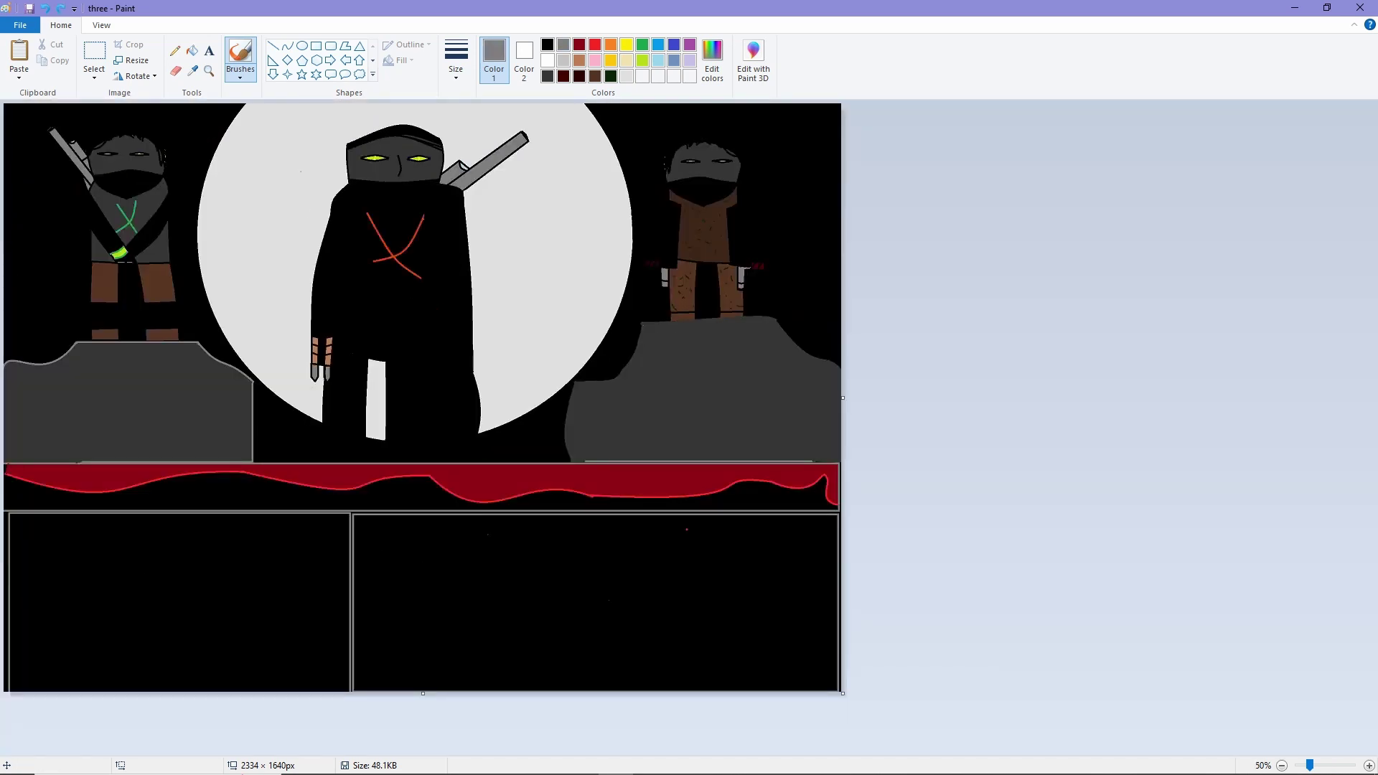
# Step: Brush a medium grey outline along the right rock's top edge and down its outer slope
pyautogui.scroll(4, 727, 413)
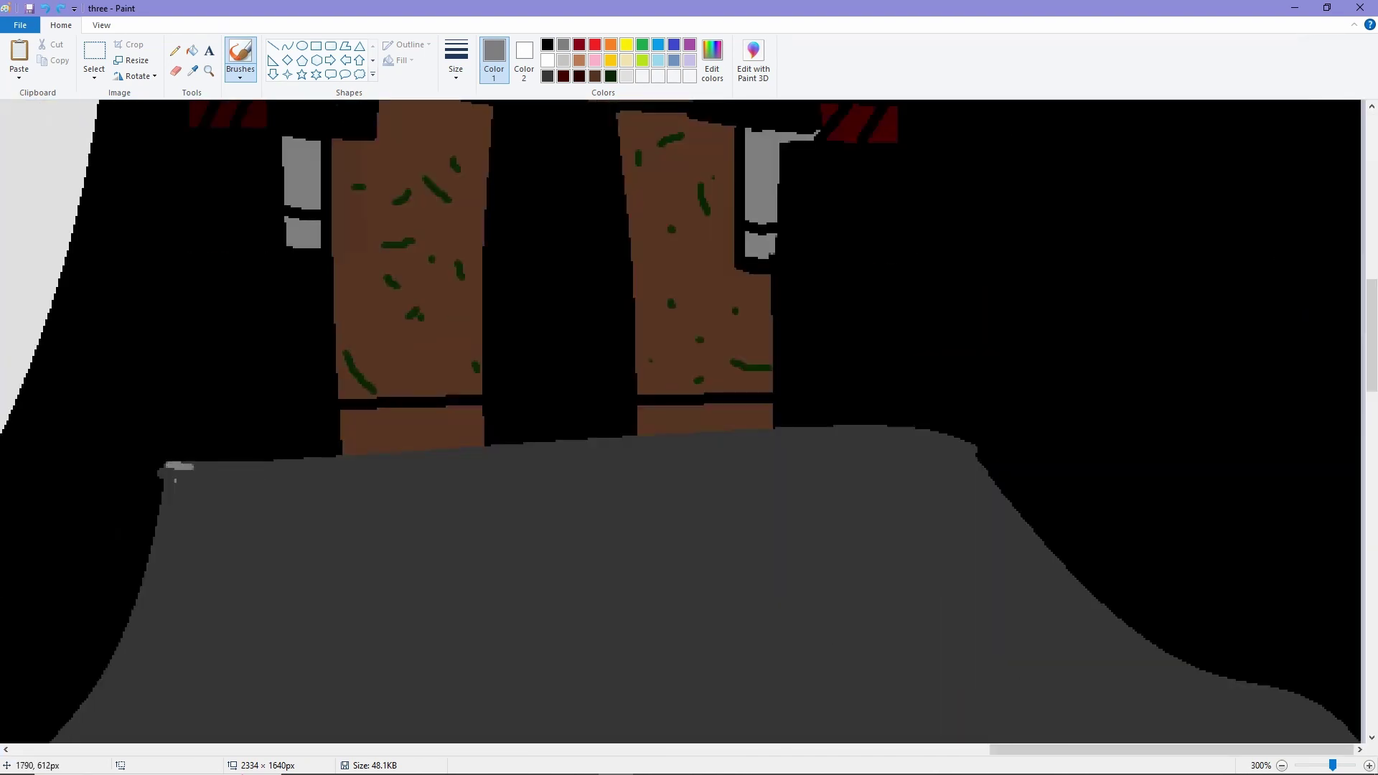
pyautogui.moveTo(164, 468)
pyautogui.mouseDown()
pyautogui.moveTo(736, 433)
pyautogui.moveTo(965, 442)
pyautogui.mouseUp()
pyautogui.scroll(-2, 976, 431)
pyautogui.moveTo(969, 290)
pyautogui.mouseDown()
pyautogui.moveTo(1015, 354)
pyautogui.moveTo(1206, 520)
pyautogui.moveTo(1329, 556)
pyautogui.mouseUp()
pyautogui.scroll(-4, 1319, 447)
pyautogui.scroll(-2, 1319, 447)
pyautogui.scroll(2, 1318, 447)
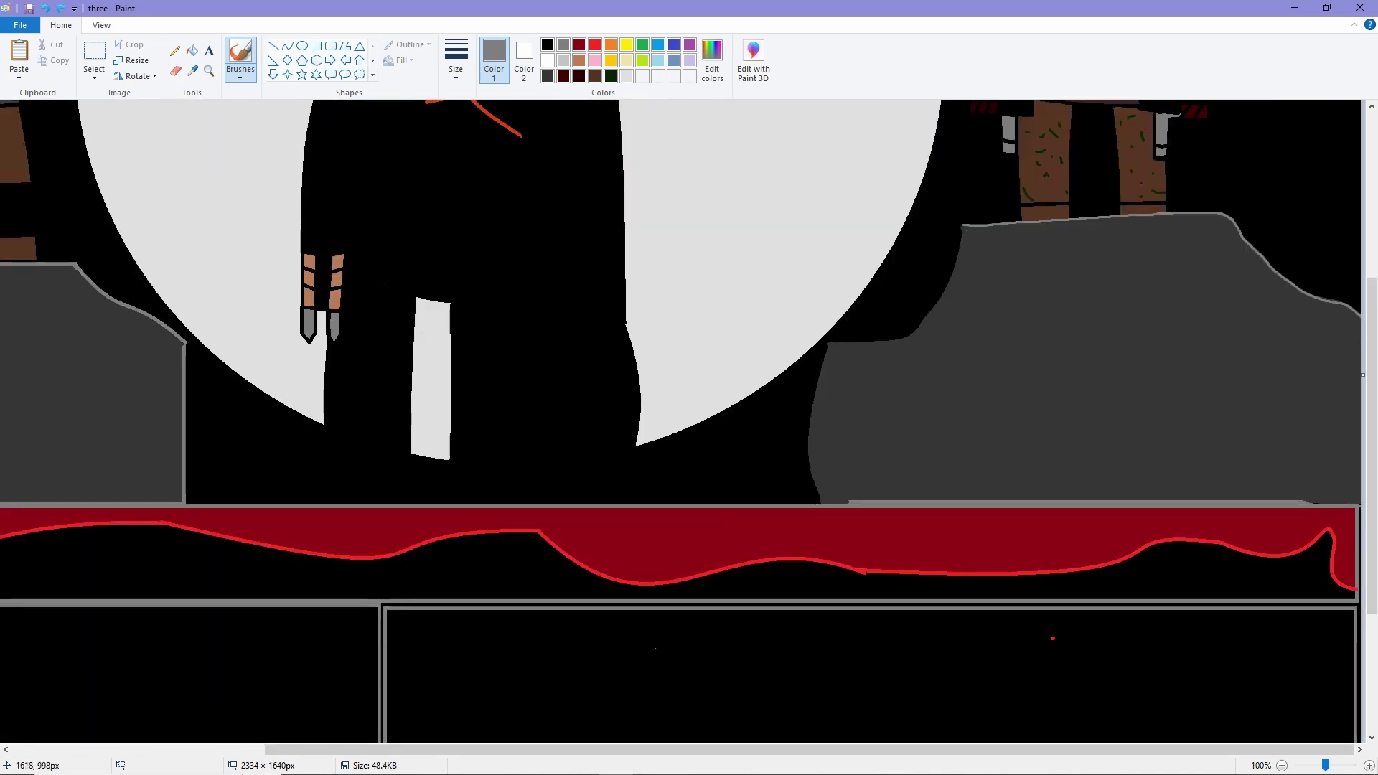
# Step: Continue the medium grey outline around the right rock's bulging left side, its ledge and the curve up to the top
pyautogui.scroll(3, 833, 502)
pyautogui.scroll(-1, 909, 616)
pyautogui.scroll(-3, 908, 616)
pyautogui.moveTo(560, 422); pyautogui.dragTo(537, 260)
pyautogui.scroll(3, 539, 258)
pyautogui.moveTo(540, 581)
pyautogui.mouseDown()
pyautogui.moveTo(573, 430)
pyautogui.moveTo(664, 417)
pyautogui.moveTo(773, 371)
pyautogui.moveTo(825, 271)
pyautogui.moveTo(846, 189)
pyautogui.mouseUp()
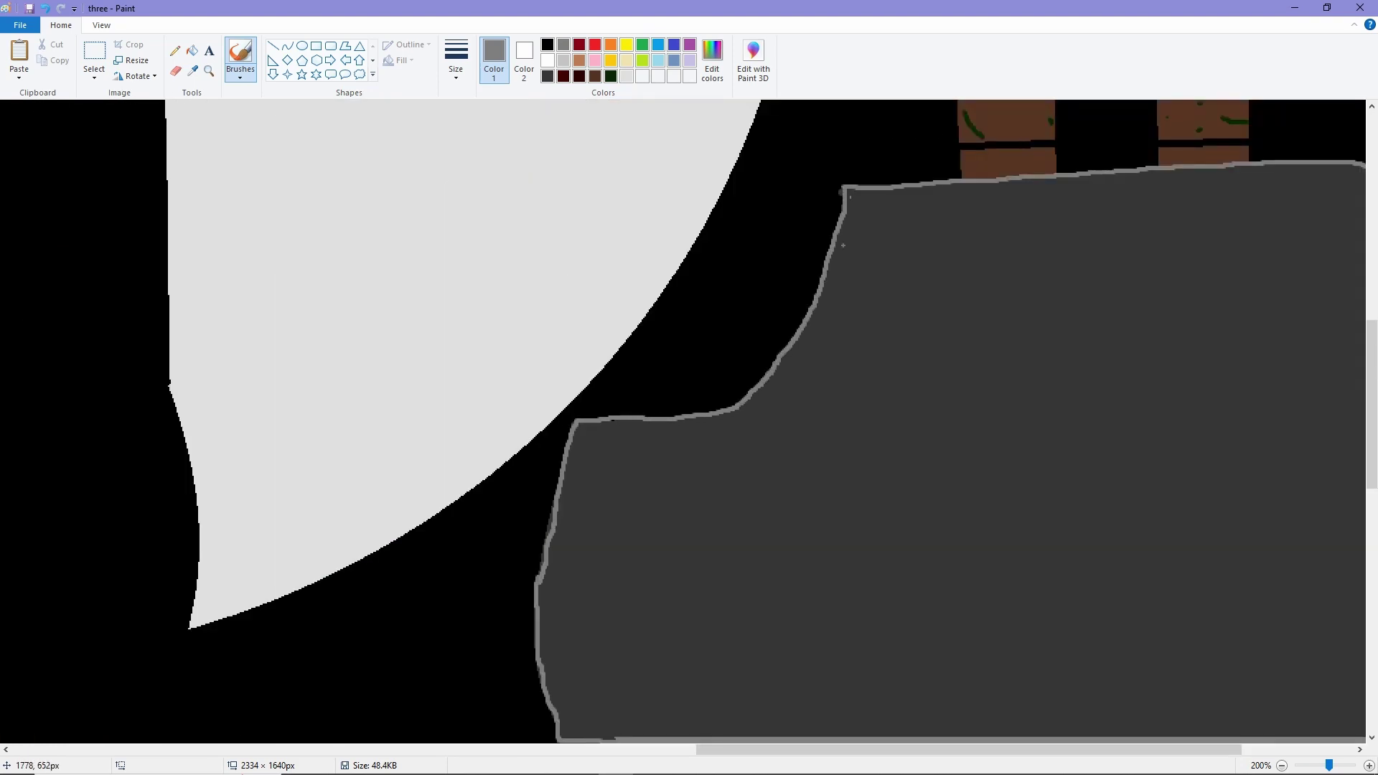
# Step: Paint over the stray light specks beside the left figure's head with black
pyautogui.scroll(-2, 820, 254)
pyautogui.scroll(4, 789, 349)
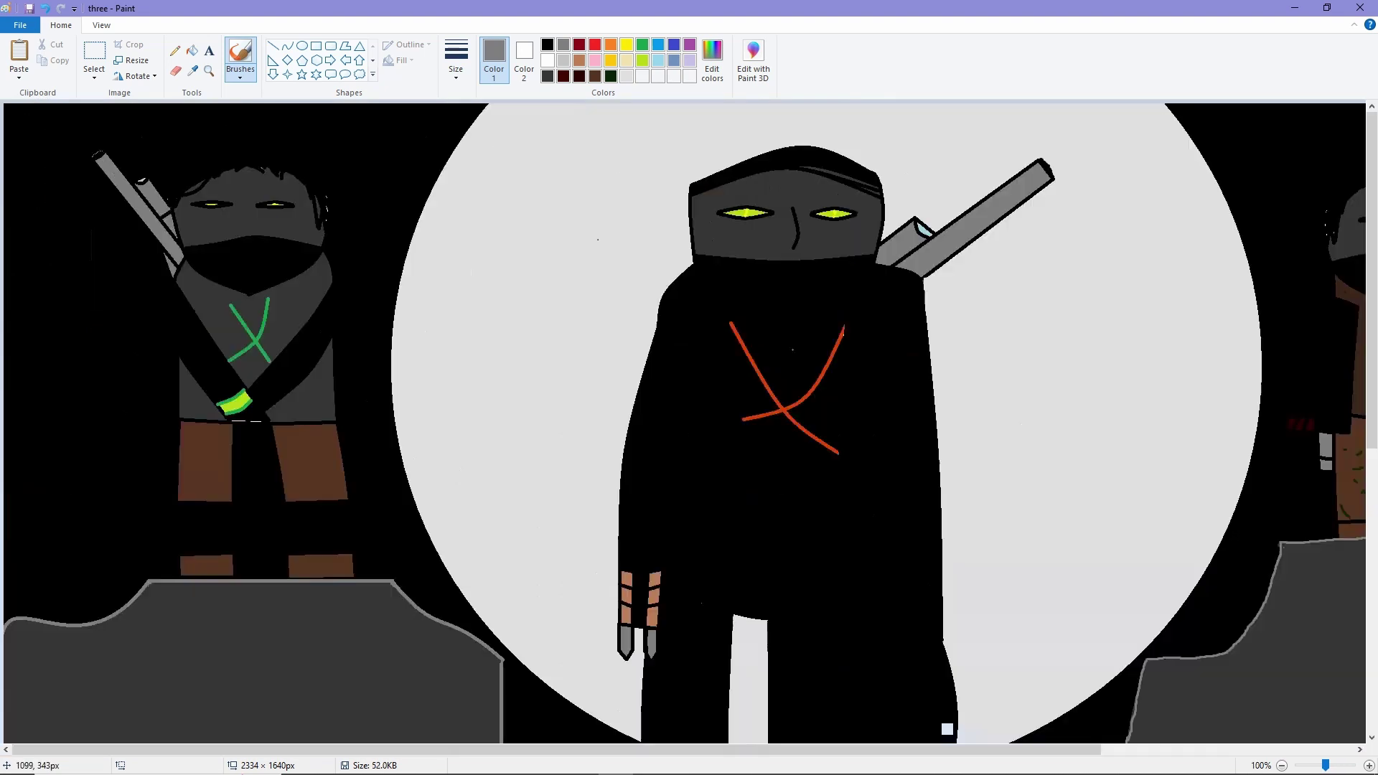
pyautogui.hscroll(5, 846, 462)
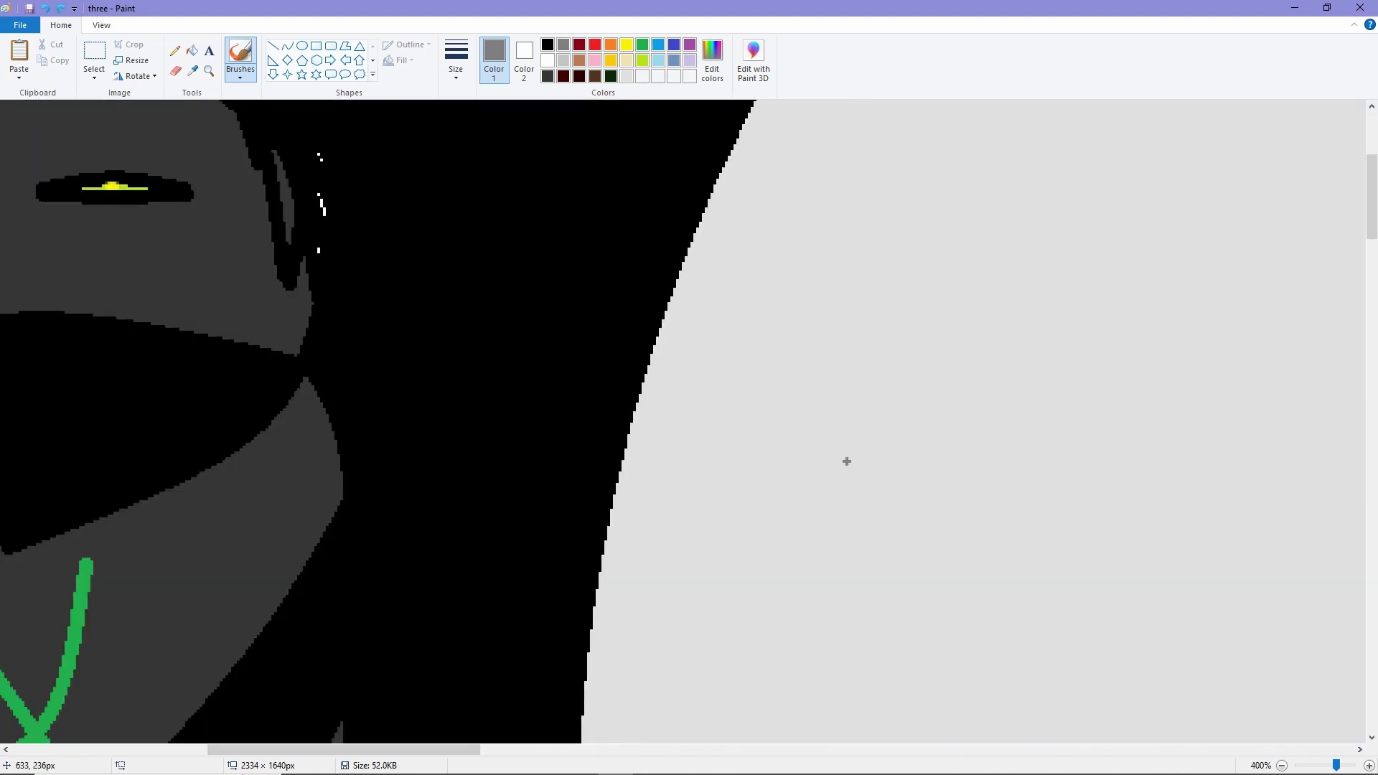
pyautogui.click(547, 44)
pyautogui.scroll(2, 464, 423)
pyautogui.scroll(2, 476, 565)
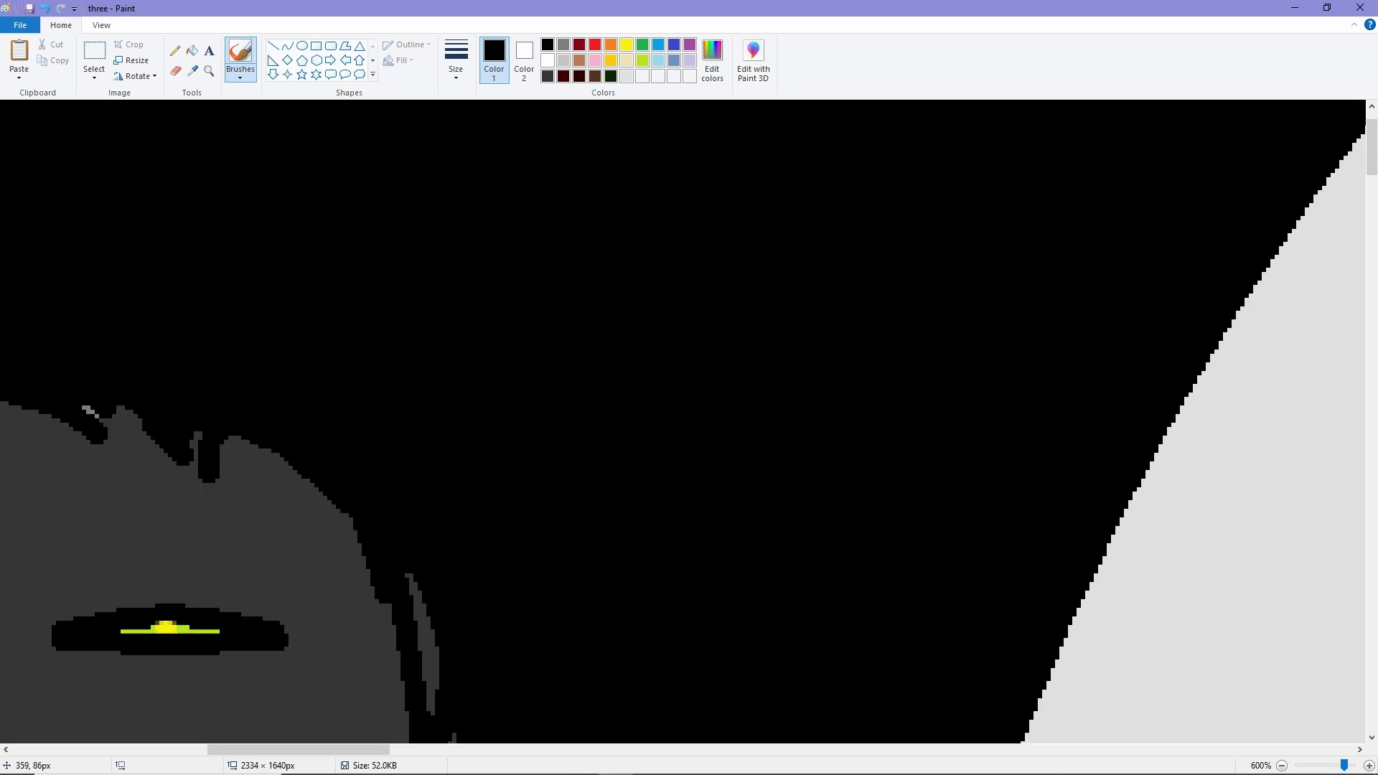
pyautogui.scroll(-4, 476, 565)
pyautogui.scroll(-1, 336, 587)
pyautogui.scroll(-1, 682, 427)
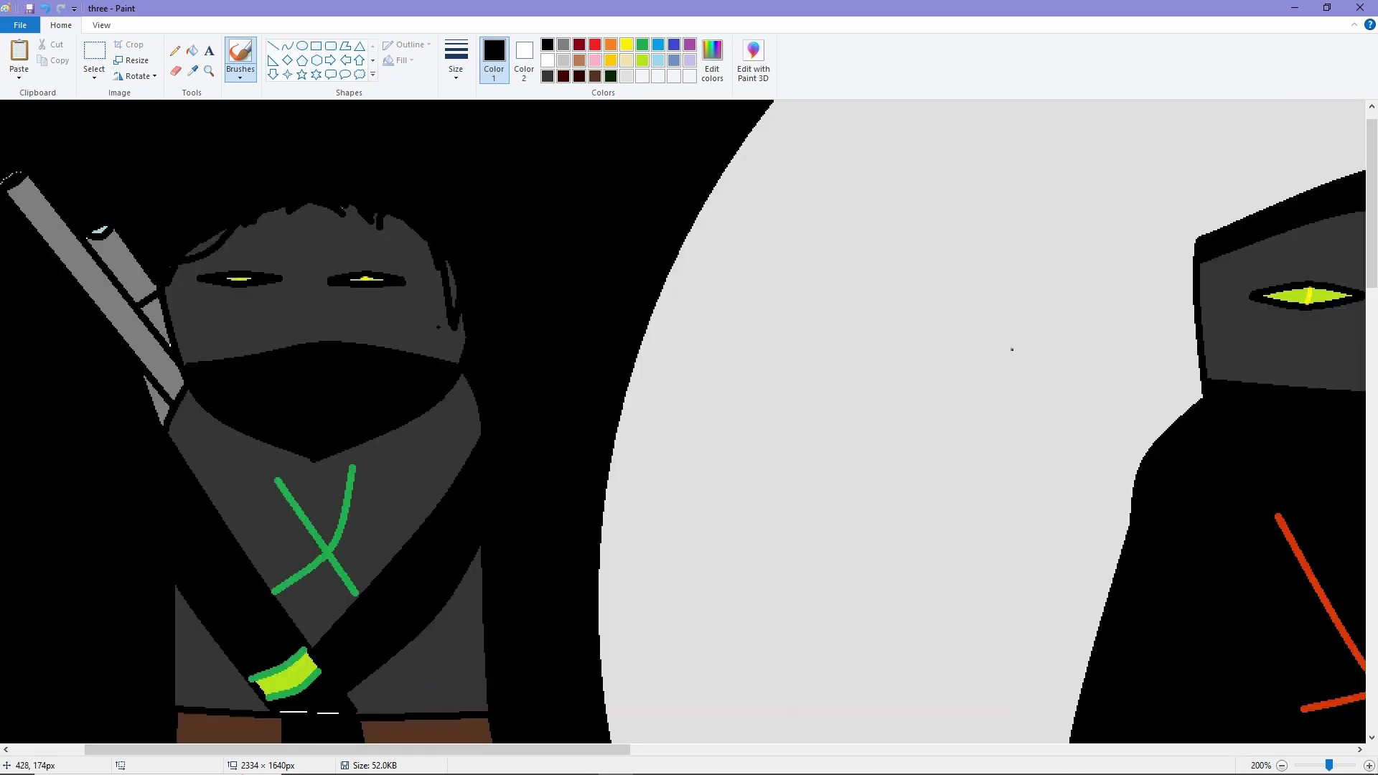
pyautogui.hscroll(10, 682, 428)
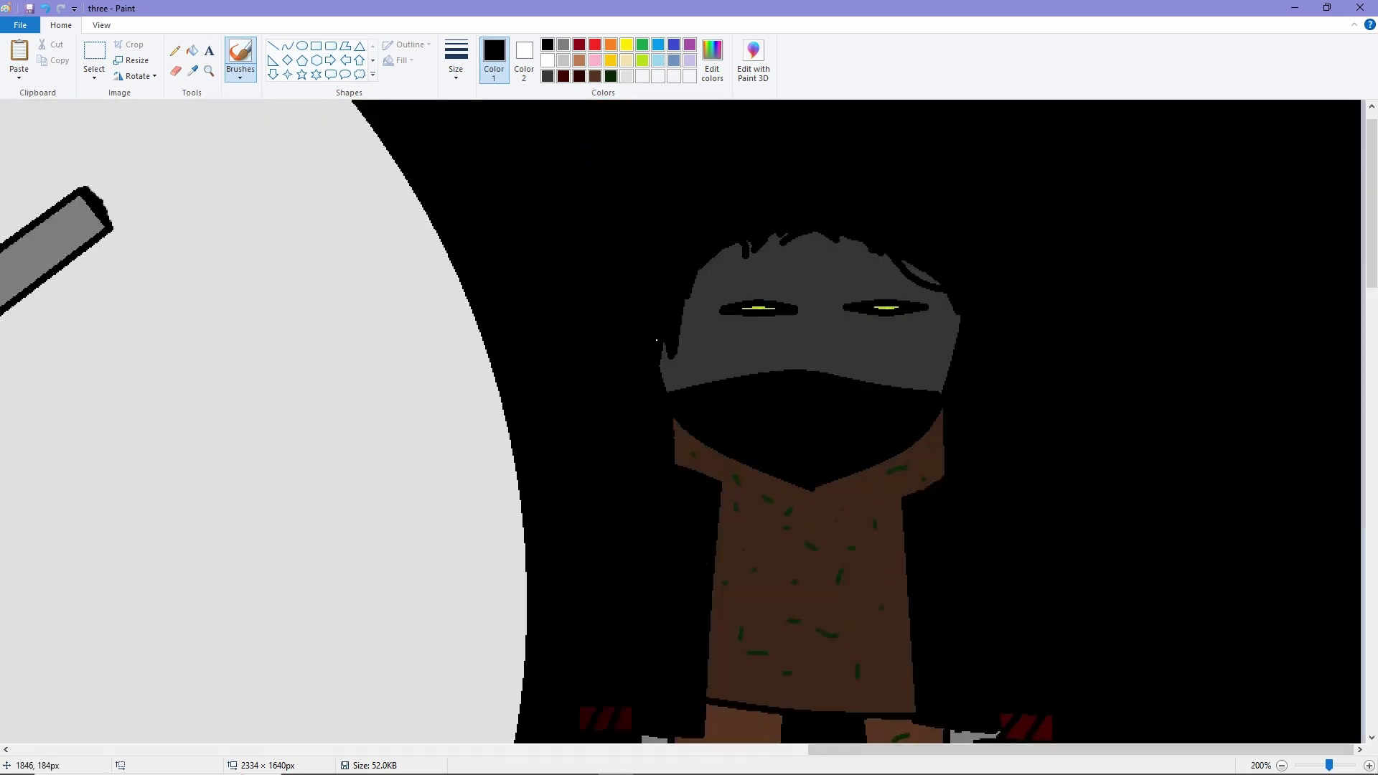
pyautogui.scroll(-2, 657, 340)
pyautogui.scroll(1, 657, 341)
pyautogui.scroll(-1, 657, 340)
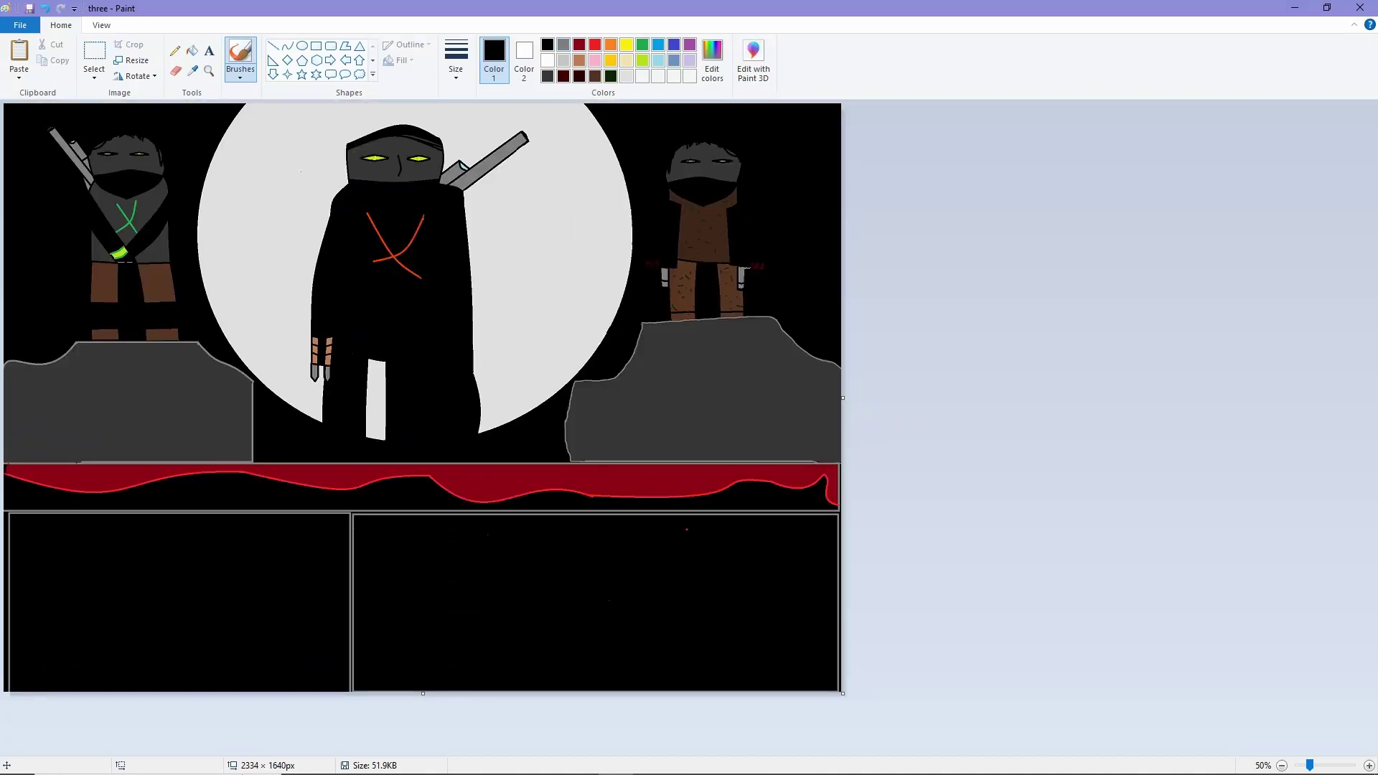
# Step: Try to fill the lower right rectangle with medium grey
pyautogui.click(564, 45)
pyautogui.click(192, 50)
pyautogui.click(384, 597)
pyautogui.hotkey('ctrl', 'z')
# Step: Try to fill both lower rectangles with a custom near-black grey
pyautogui.click(712, 57)
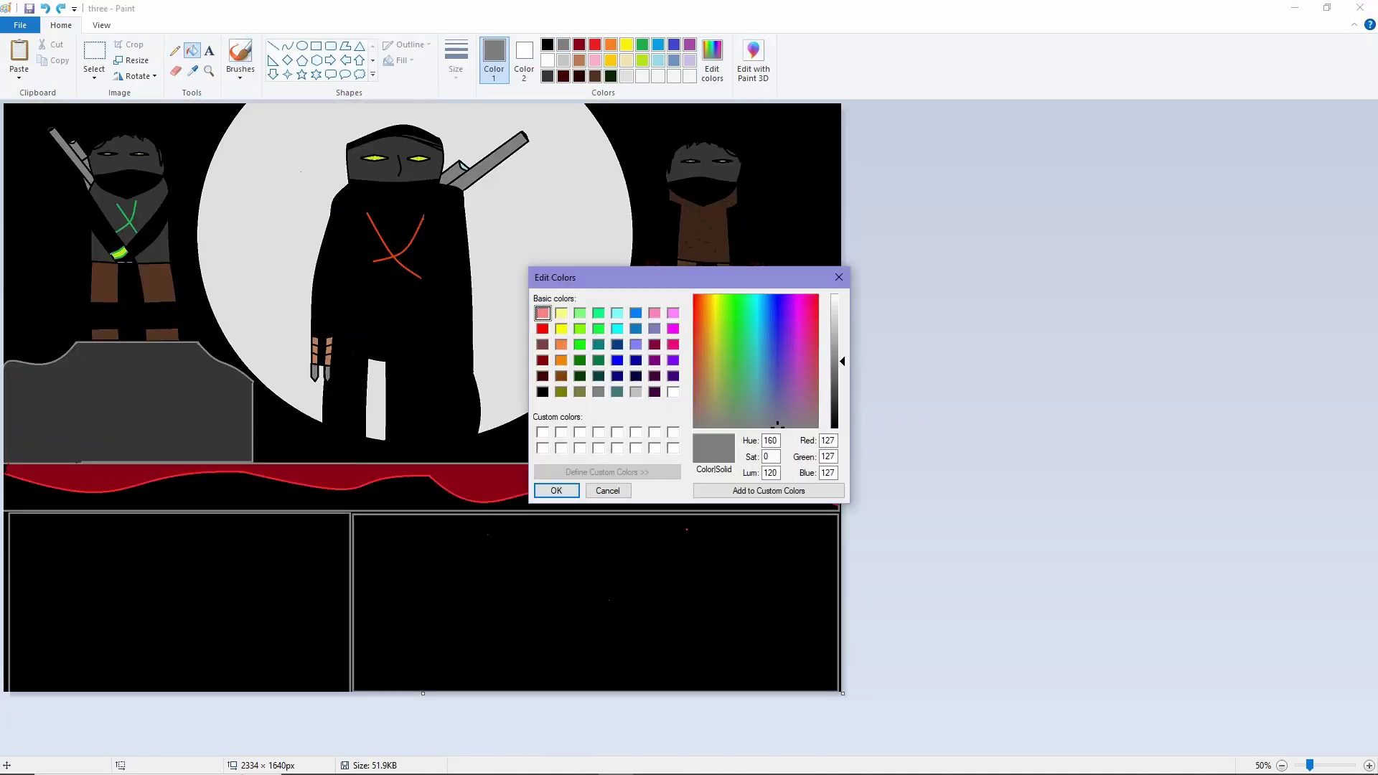
pyautogui.click(554, 490)
pyautogui.click(435, 591)
pyautogui.click(179, 603)
pyautogui.hotkey('ctrl', 'z')
pyautogui.hotkey('ctrl', 'z')
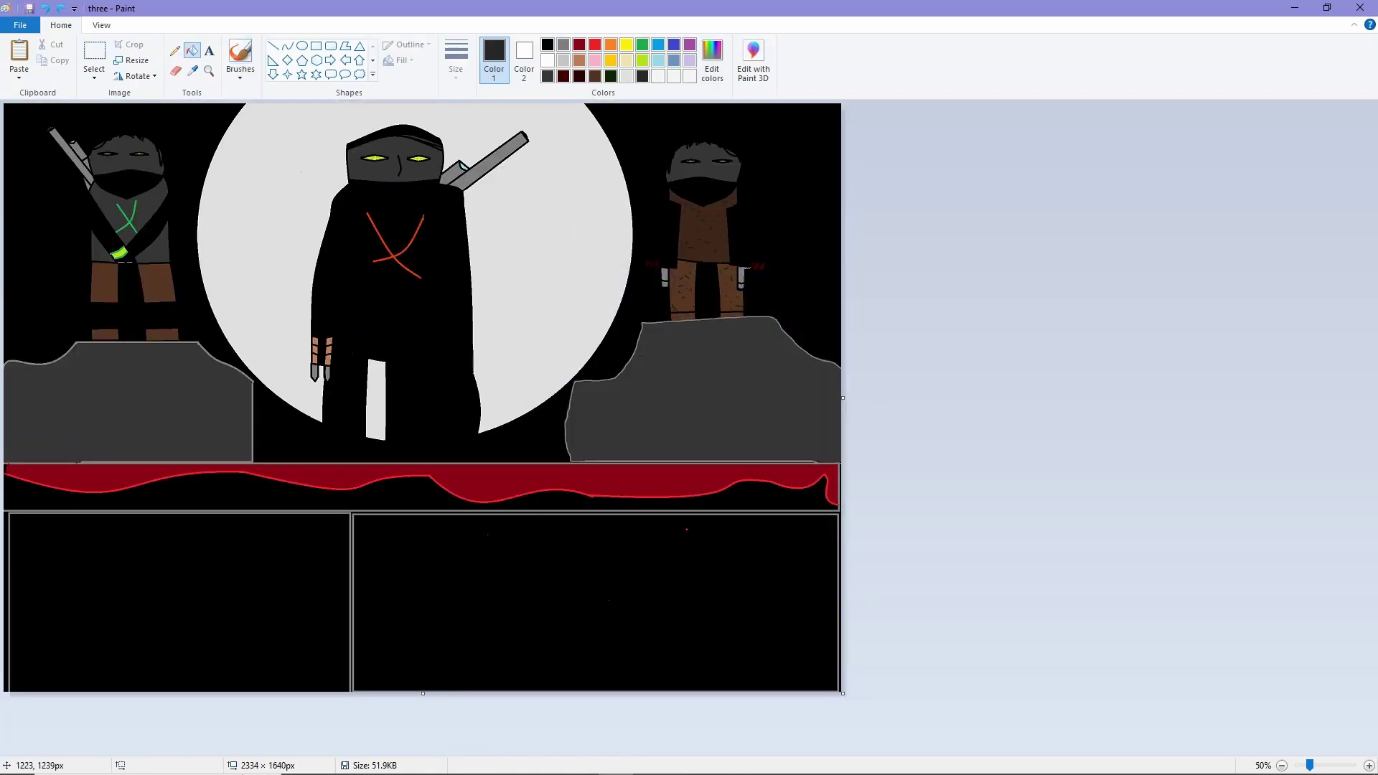
# Step: Try to fill the lower rectangles and the strip below the red band with light grey
pyautogui.click(563, 60)
pyautogui.click(287, 503)
pyautogui.click(595, 603)
pyautogui.click(279, 577)
pyautogui.hotkey('ctrl', 'z')
pyautogui.hotkey('ctrl', 'z')
pyautogui.hotkey('ctrl', 'z')
# Step: Mix a custom grey of medium lightness and fill both lower rectangles and the strip below the red band with it
pyautogui.click(713, 57)
pyautogui.click(835, 364)
pyautogui.click(553, 490)
pyautogui.click(596, 603)
pyautogui.click(180, 604)
pyautogui.click(349, 506)
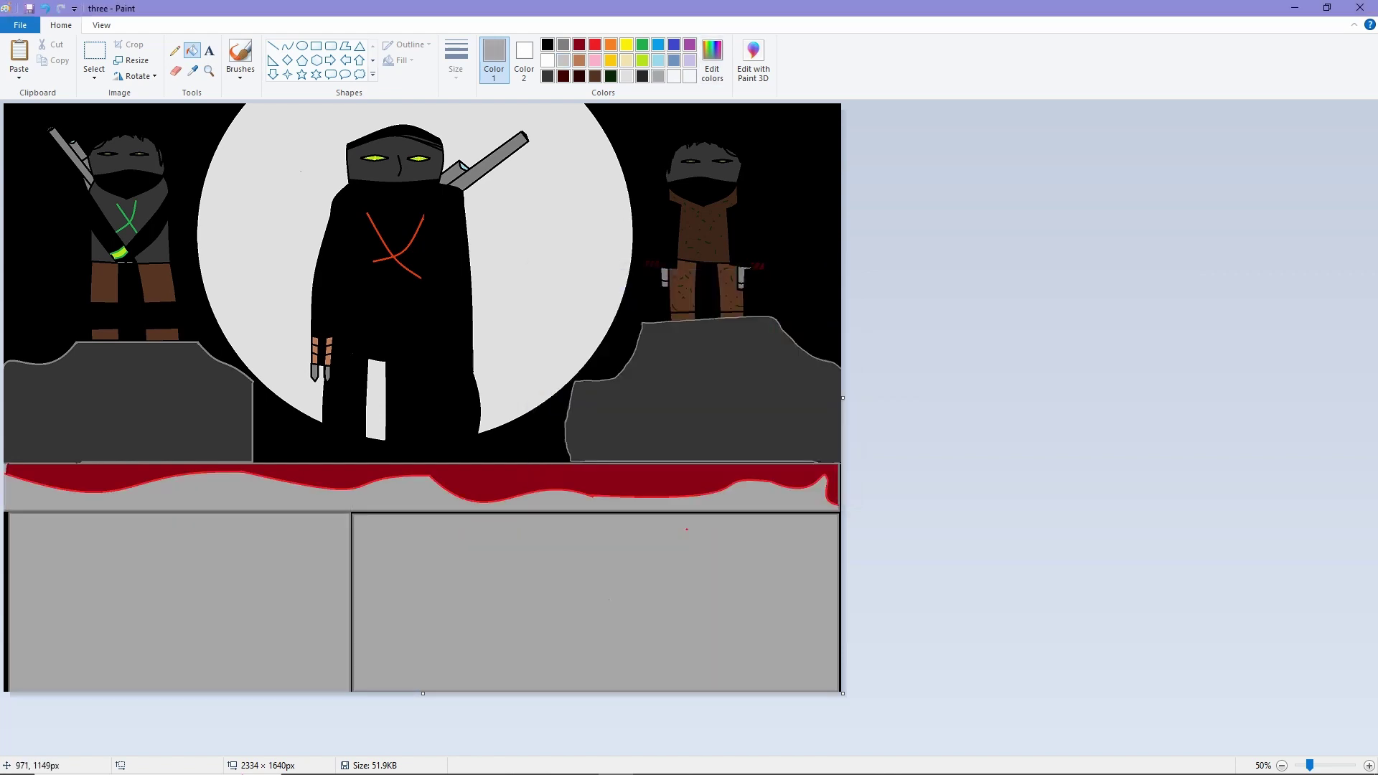
# Step: Draw a line in the custom grey over the horizontal divider and fill the remaining borders to merge the lower areas
pyautogui.scroll(1, 375, 525)
pyautogui.click(273, 46)
pyautogui.moveTo(7, 378); pyautogui.dragTo(1338, 379)
pyautogui.click(191, 50)
pyautogui.click(338, 560)
pyautogui.click(726, 503)
pyautogui.click(726, 381)
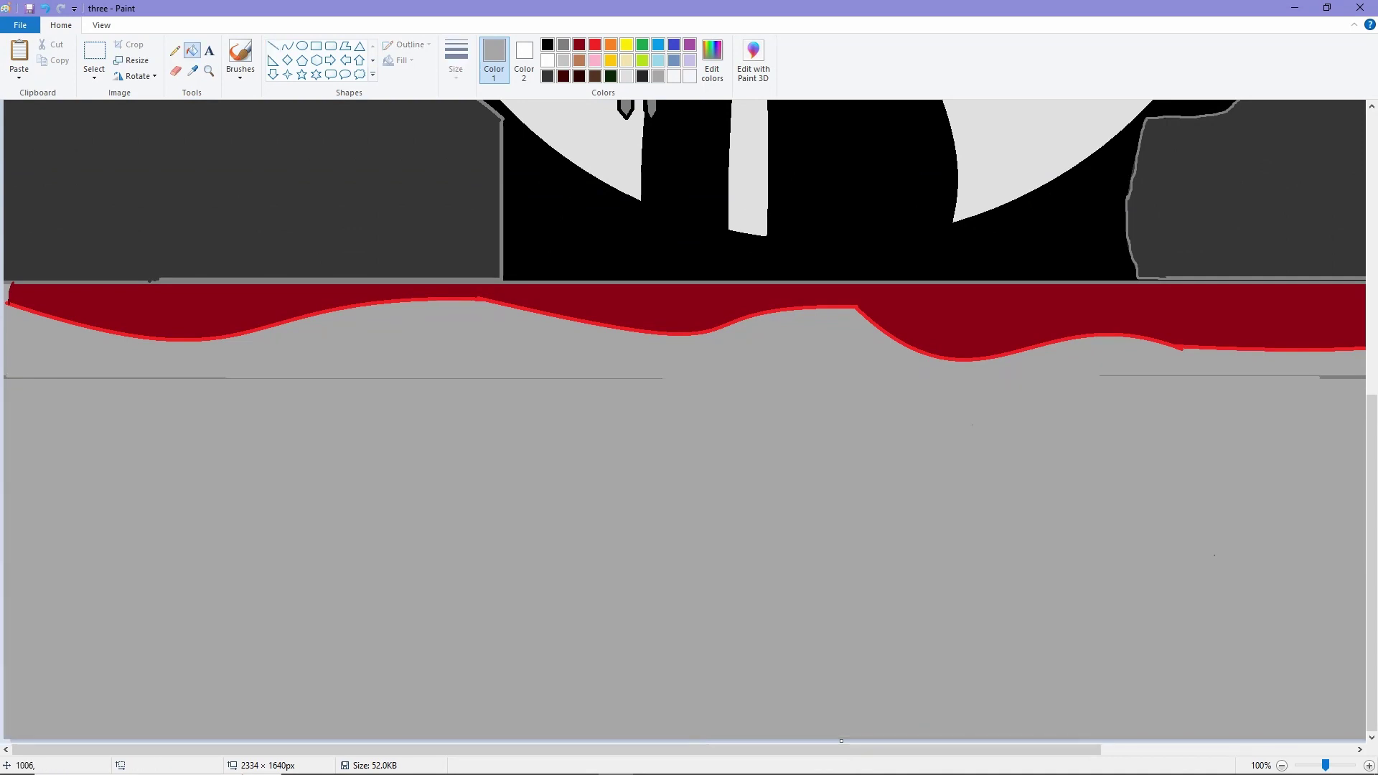
pyautogui.scroll(-1, 687, 420)
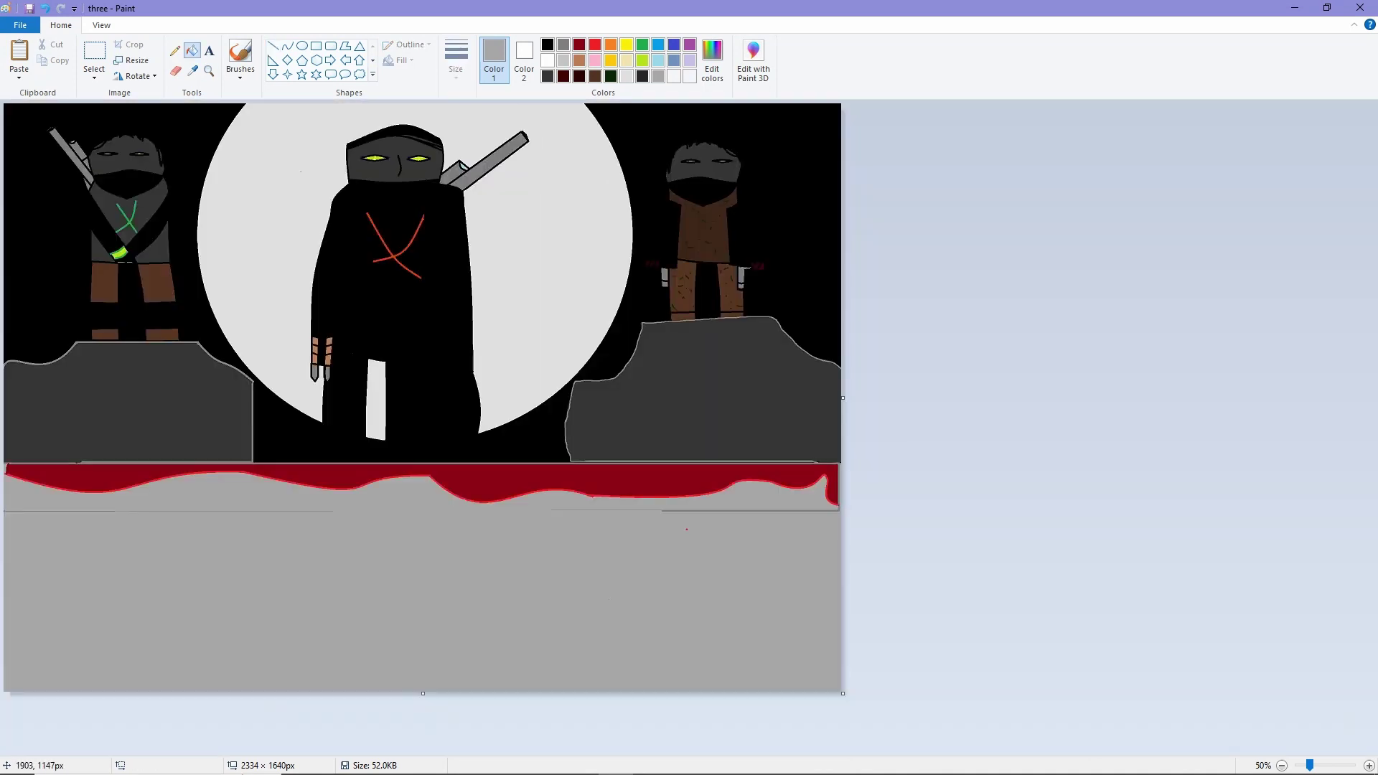
pyautogui.click(697, 511)
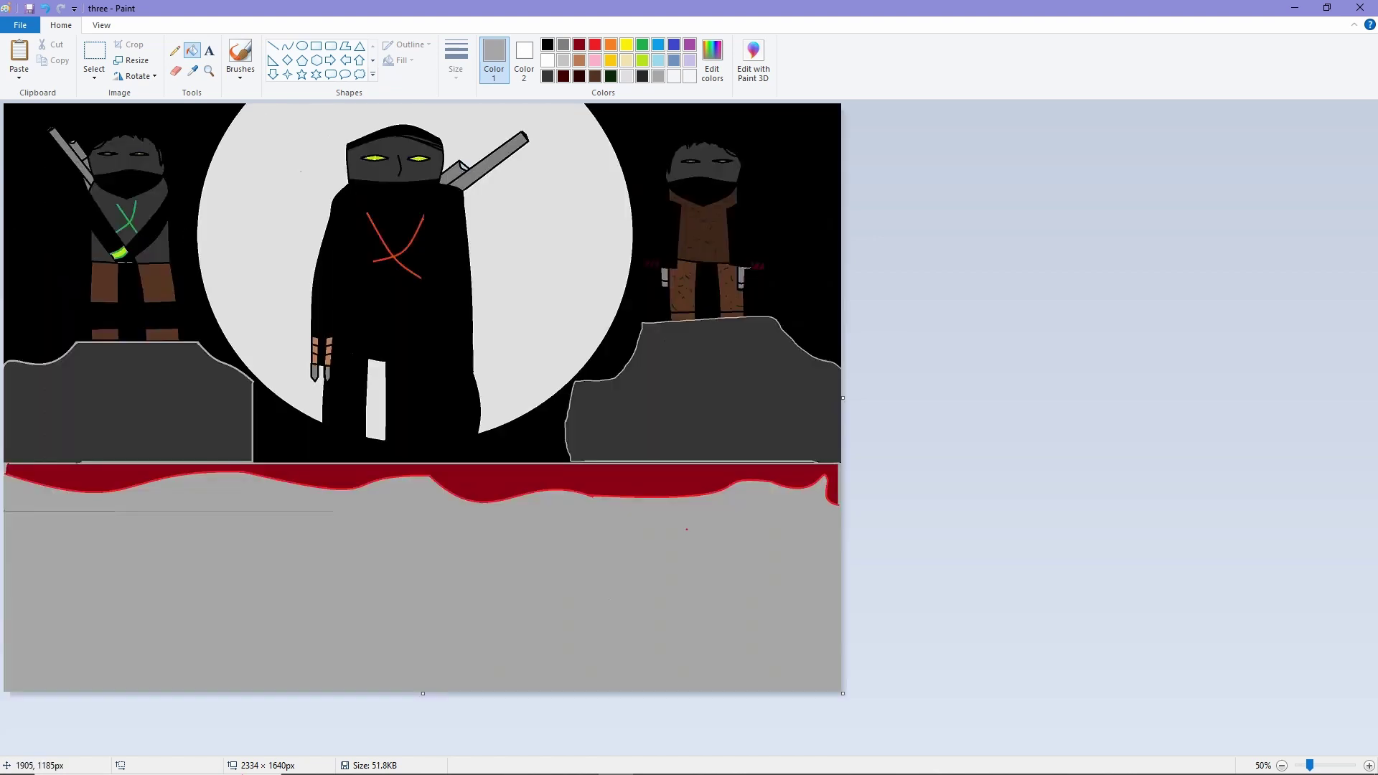
# Step: Scatter small red brush dots and dashes across the grey ground below the red band
pyautogui.click(595, 44)
pyautogui.click(240, 54)
pyautogui.hotkey('ctrl', 'z')
pyautogui.click(87, 628)
pyautogui.click(110, 654)
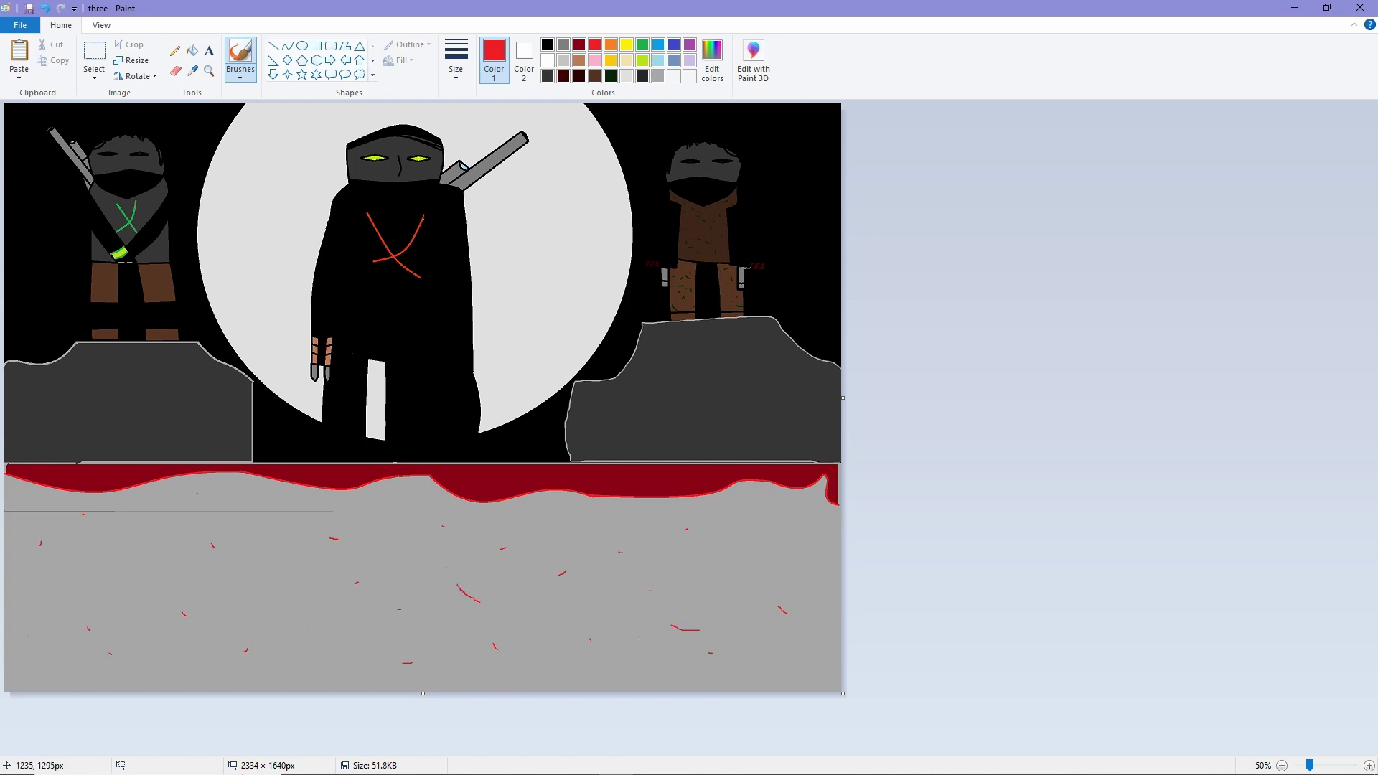
pyautogui.click(649, 590)
# Step: Scatter small black brush specks and dashes across the moon
pyautogui.moveTo(1311, 765)
pyautogui.mouseDown()
pyautogui.moveTo(1350, 765)
pyautogui.moveTo(1326, 765)
pyautogui.mouseUp()
pyautogui.click(548, 60)
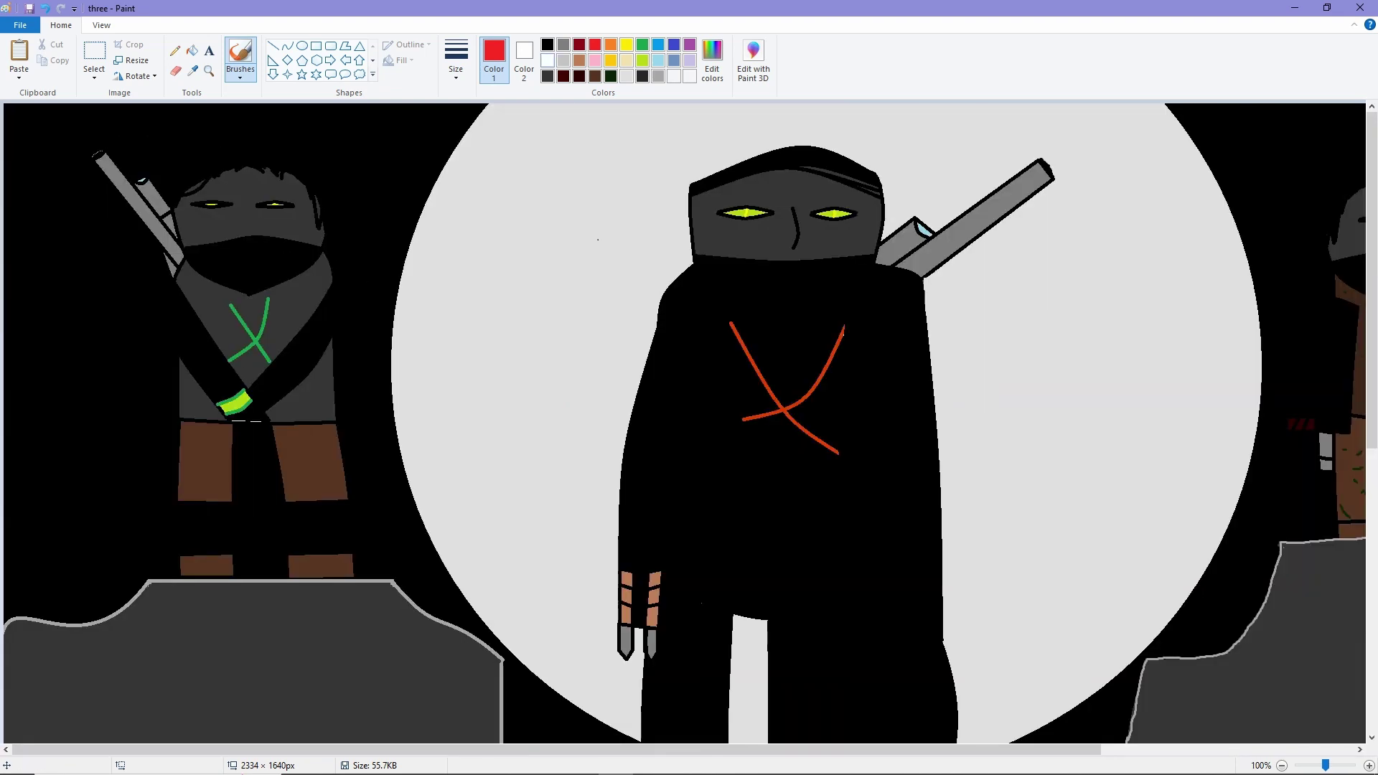
pyautogui.keyDown('ctrl'); pyautogui.scroll(-1, 538, 114); pyautogui.keyUp('ctrl')
pyautogui.click(547, 44)
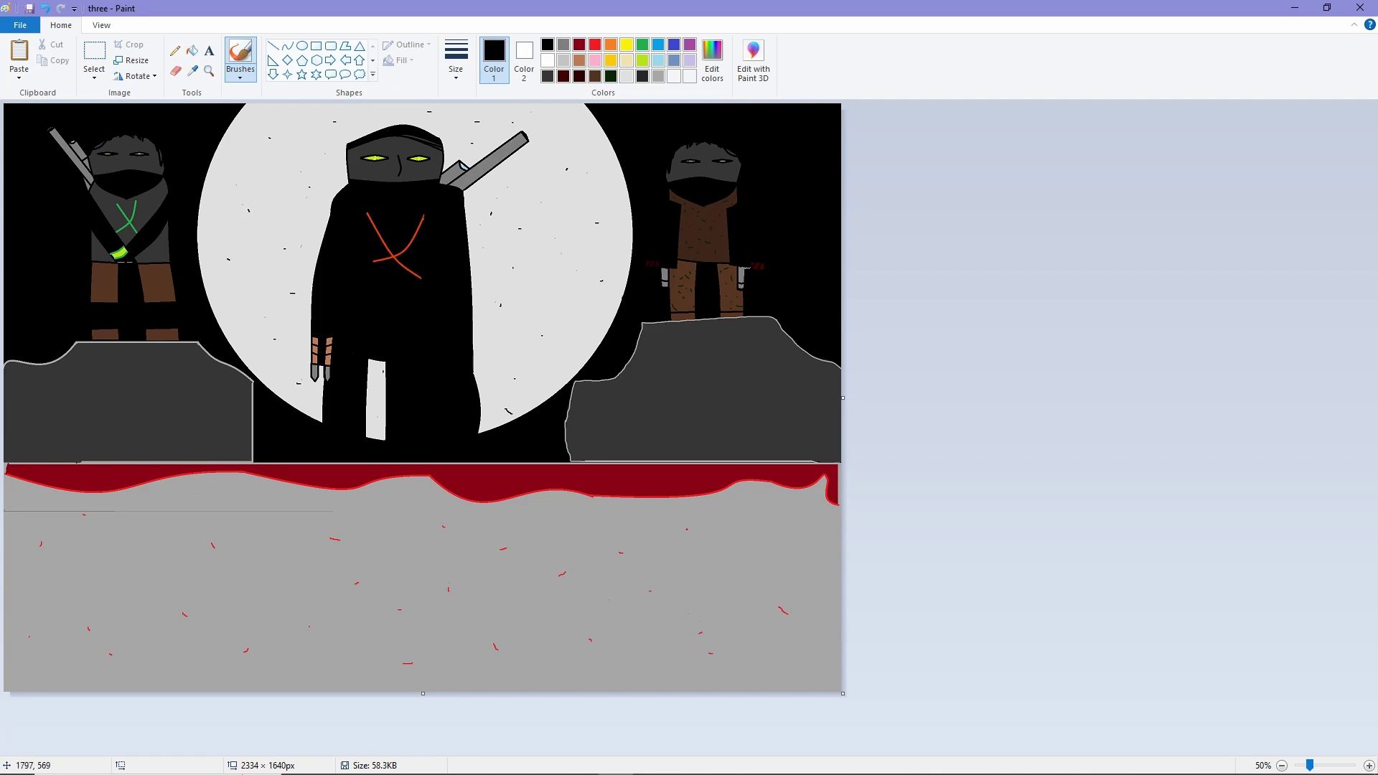
# Step: Dab small light specks and dashes over both dark grey rocks and view the picture full screen
pyautogui.click(227, 383)
pyautogui.keyDown('ctrl'); pyautogui.scroll(1, 640, 360); pyautogui.keyUp('ctrl')
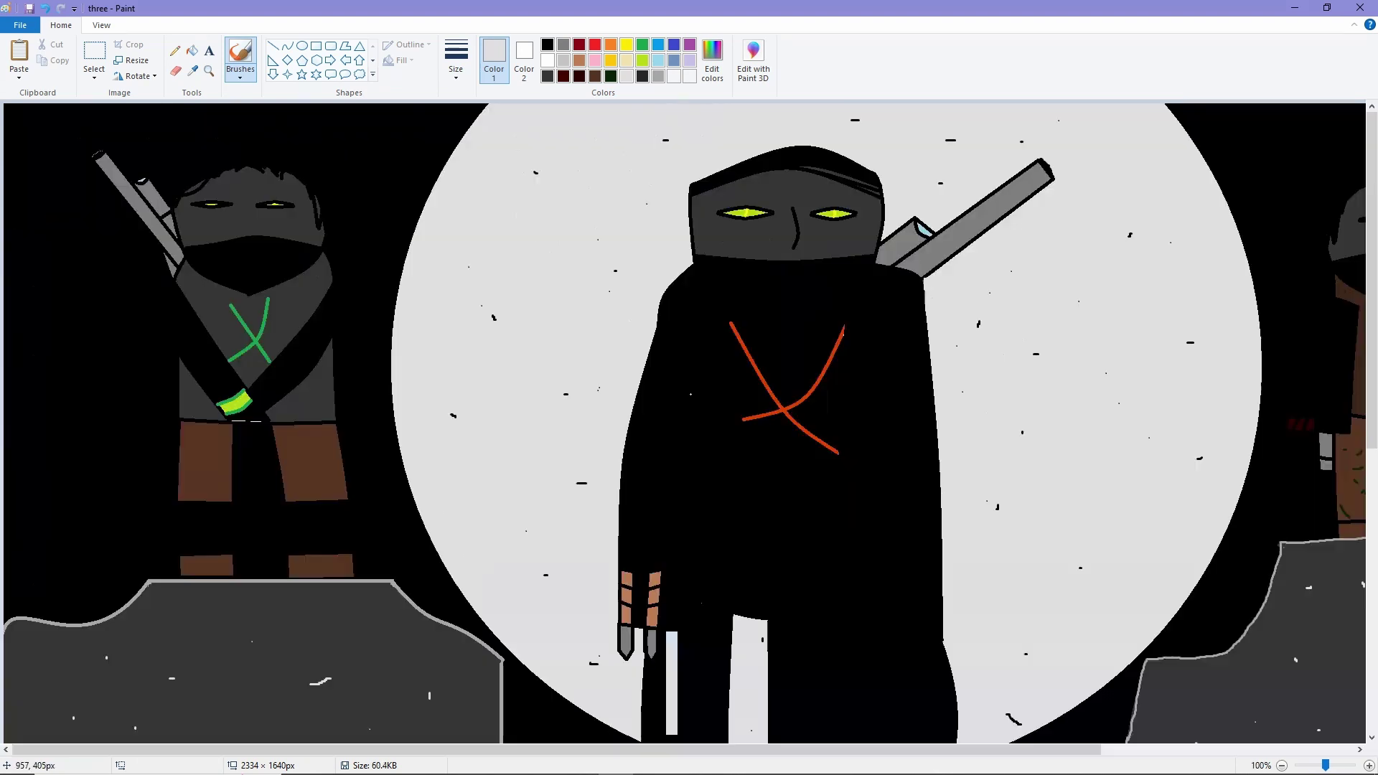
pyautogui.hscroll(3, 690, 423)
pyautogui.hscroll(-1, 689, 423)
pyautogui.press('F11')
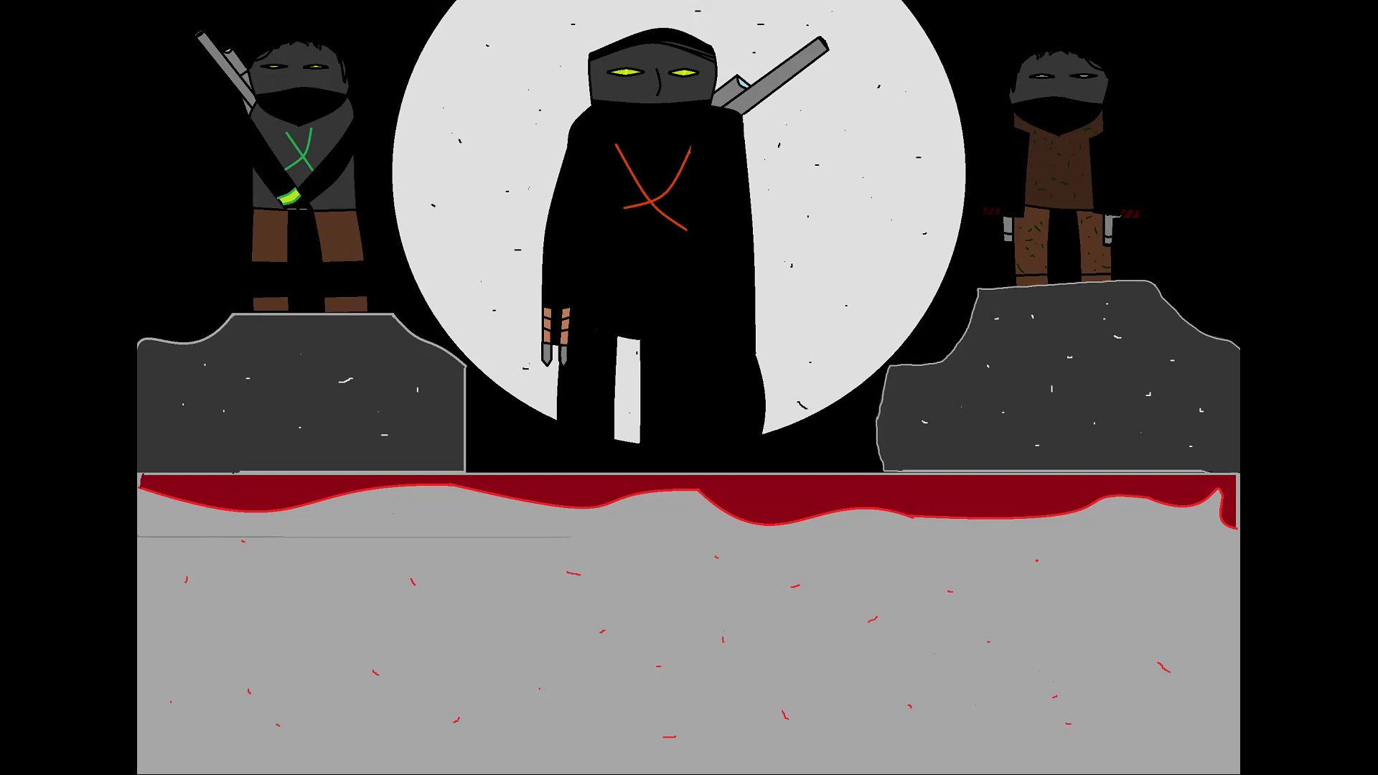
pyautogui.press('Escape')
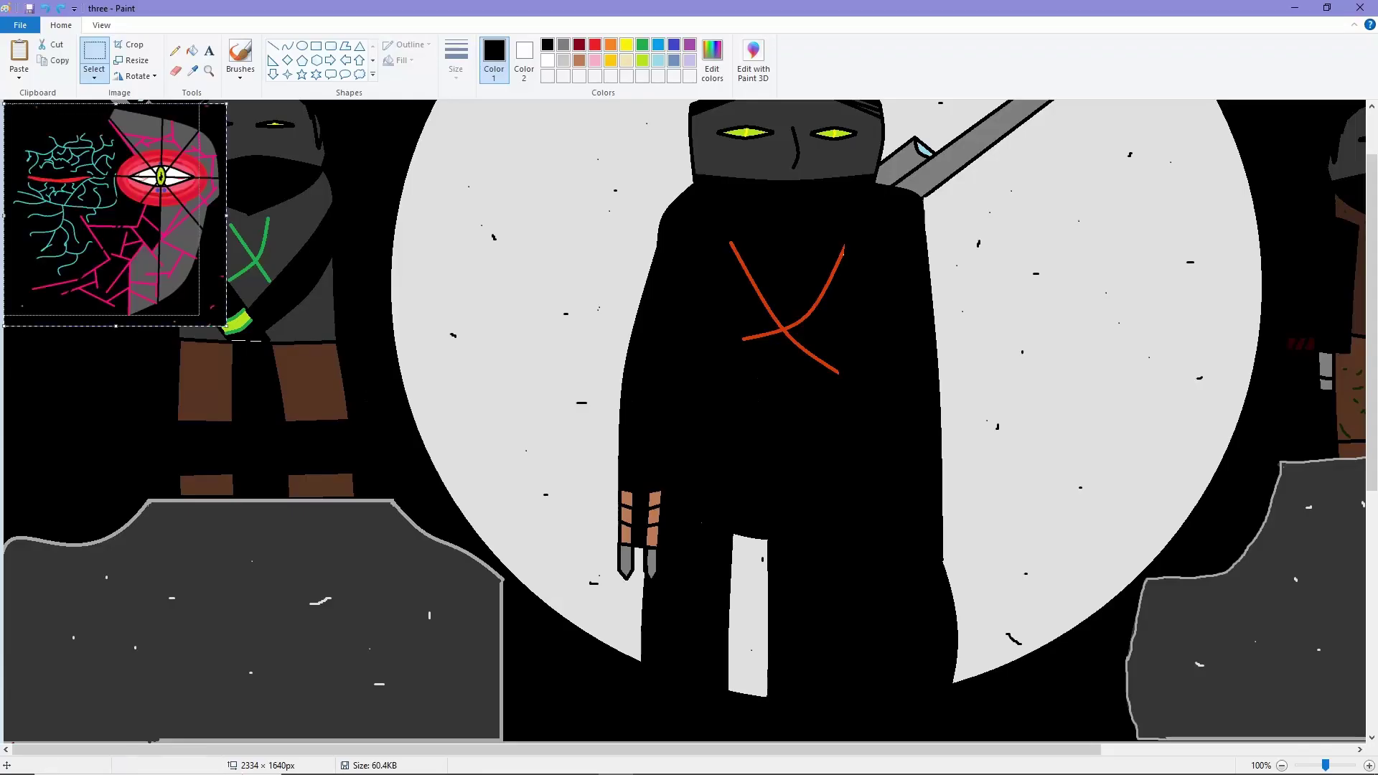
# Step: Shrink copies of the pasted red-eyed face and place them on the upper arms of the left and central figures
pyautogui.moveTo(220, 316); pyautogui.dragTo(108, 194)
pyautogui.moveTo(54, 148); pyautogui.dragTo(206, 242)
pyautogui.moveTo(263, 197)
pyautogui.mouseDown()
pyautogui.moveTo(197, 244)
pyautogui.moveTo(167, 232)
pyautogui.moveTo(186, 238)
pyautogui.mouseUp()
pyautogui.scroll(2, 100, 151)
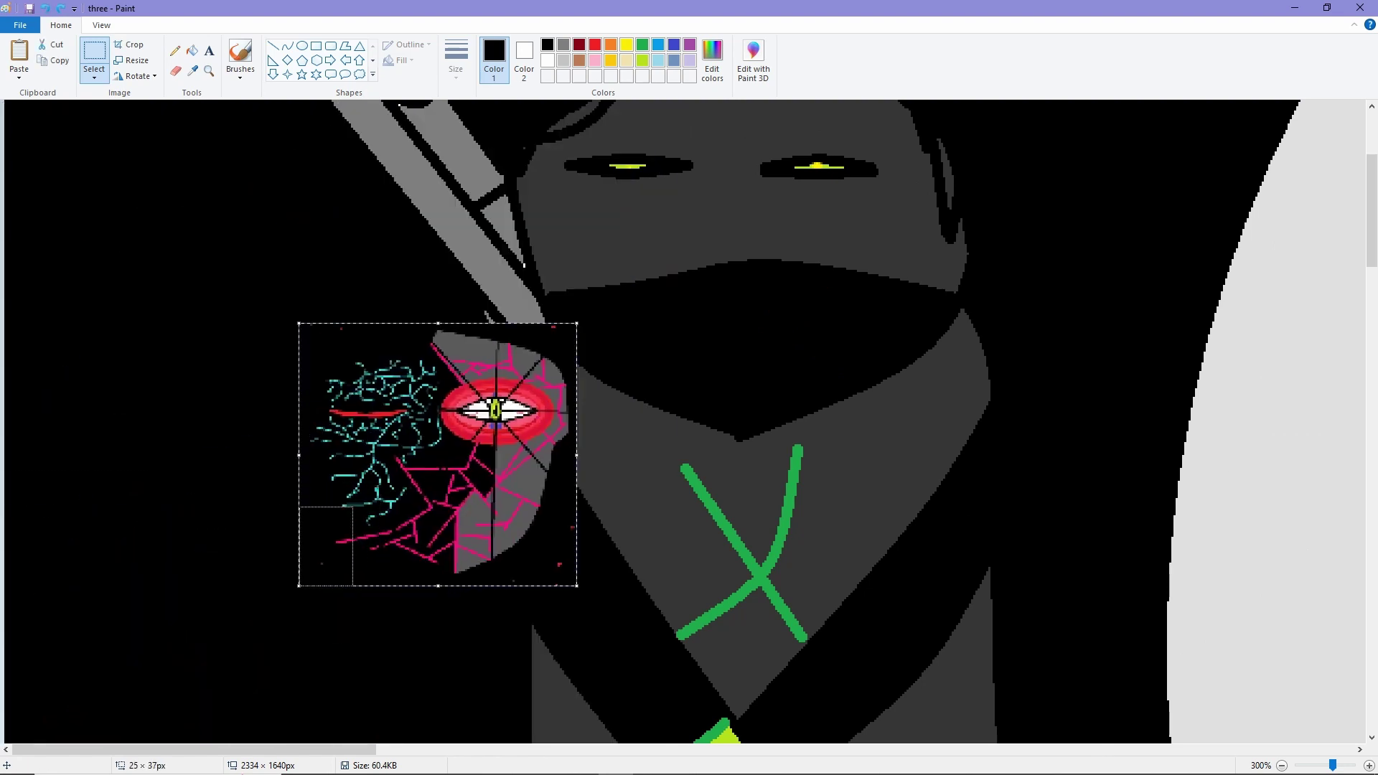
pyautogui.moveTo(459, 488); pyautogui.dragTo(502, 470)
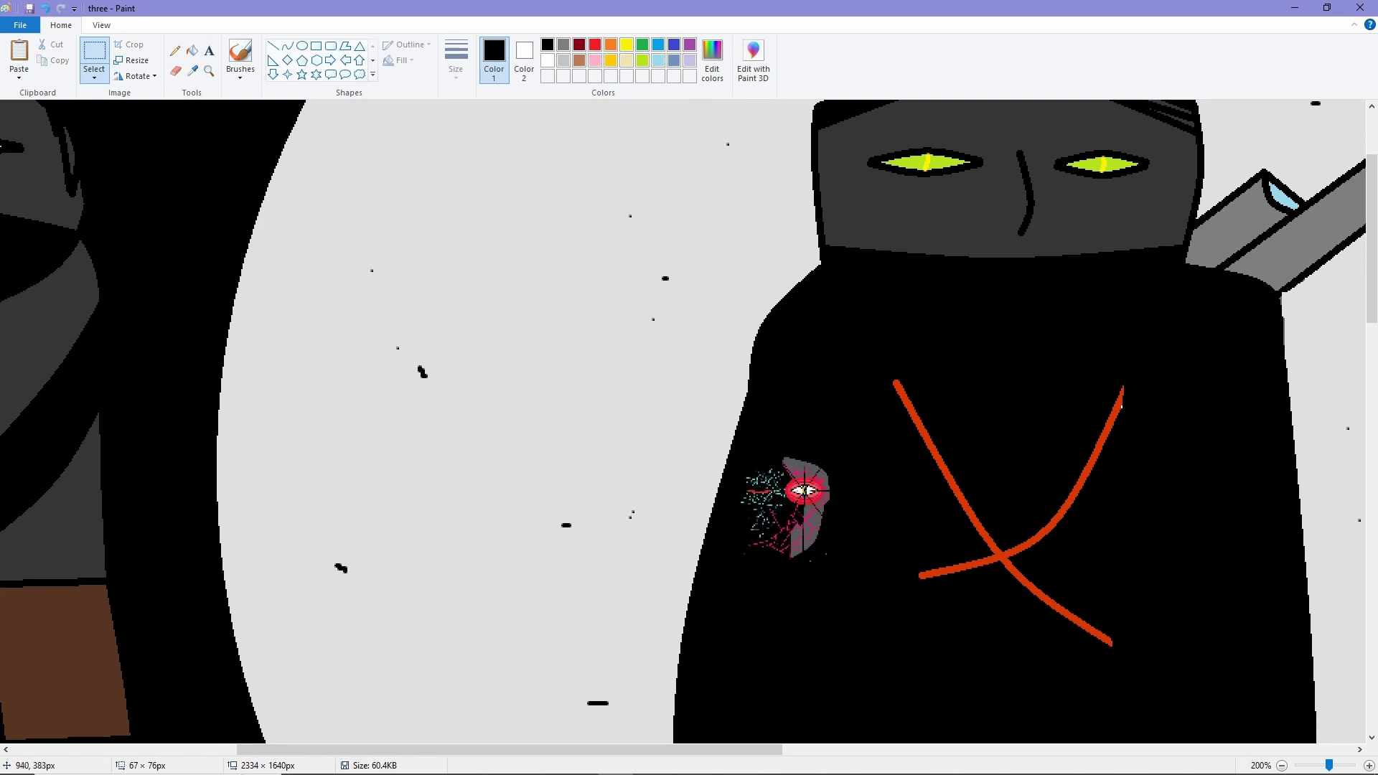
pyautogui.scroll(-1, 689, 427)
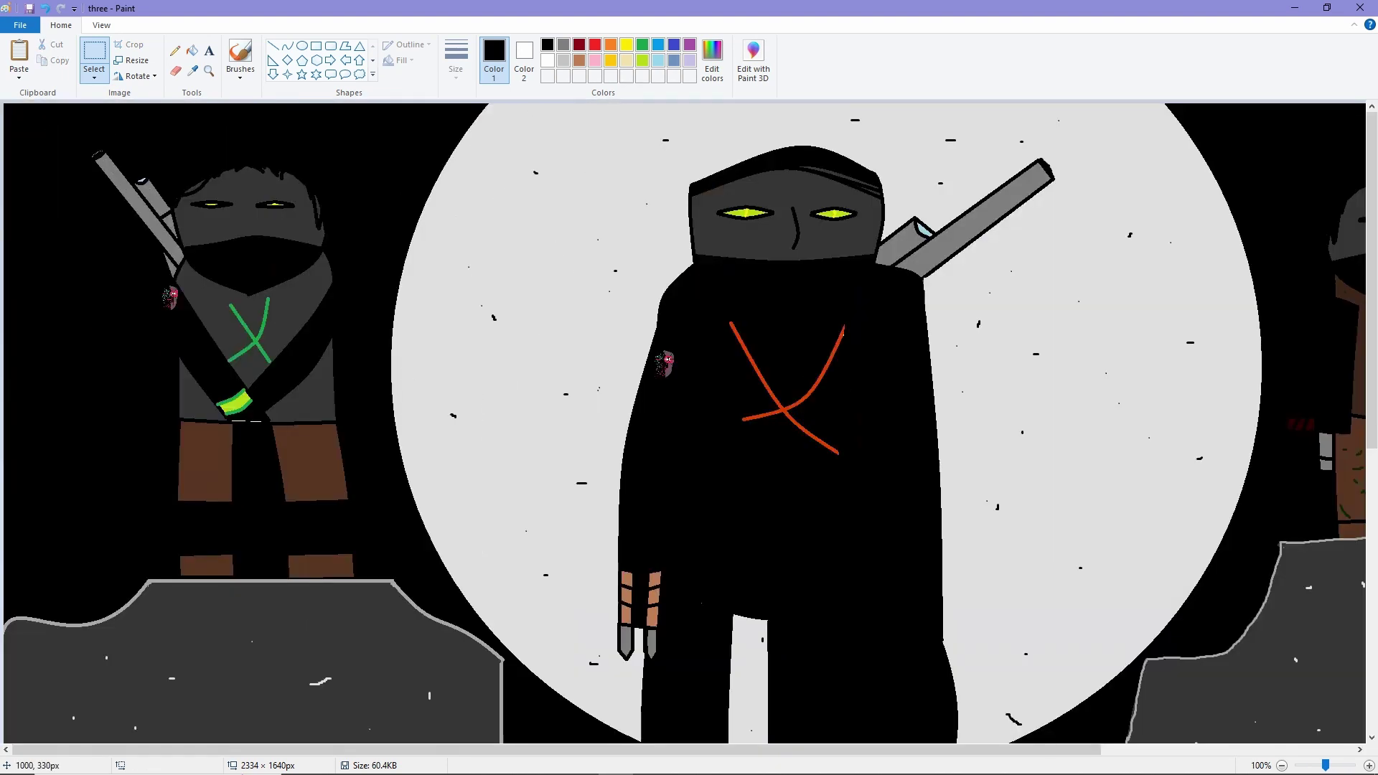
# Step: Paste another copy of the red-eyed face and place it in small size on the right figure's upper arm
pyautogui.hotkey('ctrl', 'v')
pyautogui.moveTo(115, 215); pyautogui.dragTo(1234, 317)
pyautogui.hscroll(5, 689, 427)
pyautogui.moveTo(804, 205); pyautogui.dragTo(1005, 314)
pyautogui.press('Escape')
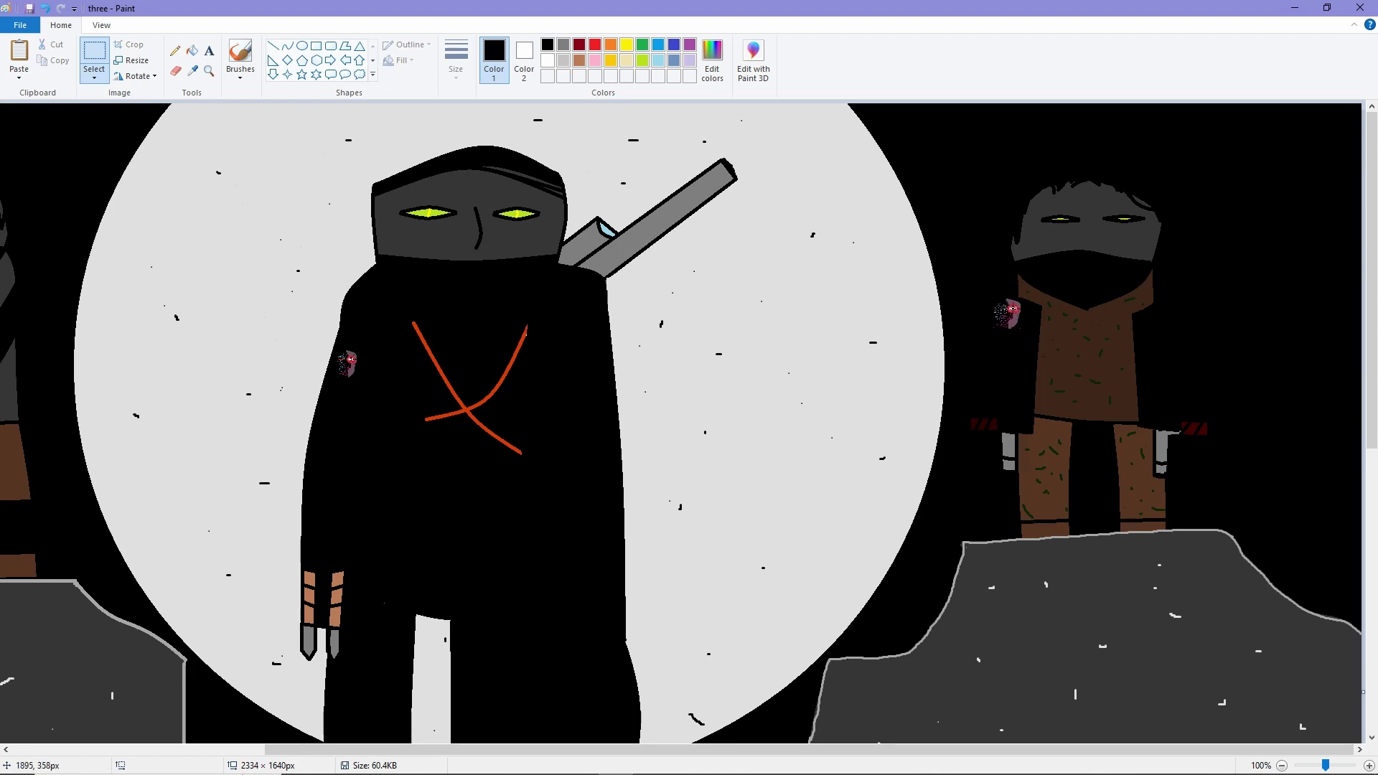
pyautogui.scroll(-1, 690, 427)
pyautogui.scroll(1, 422, 398)
pyautogui.hscroll(5, 682, 424)
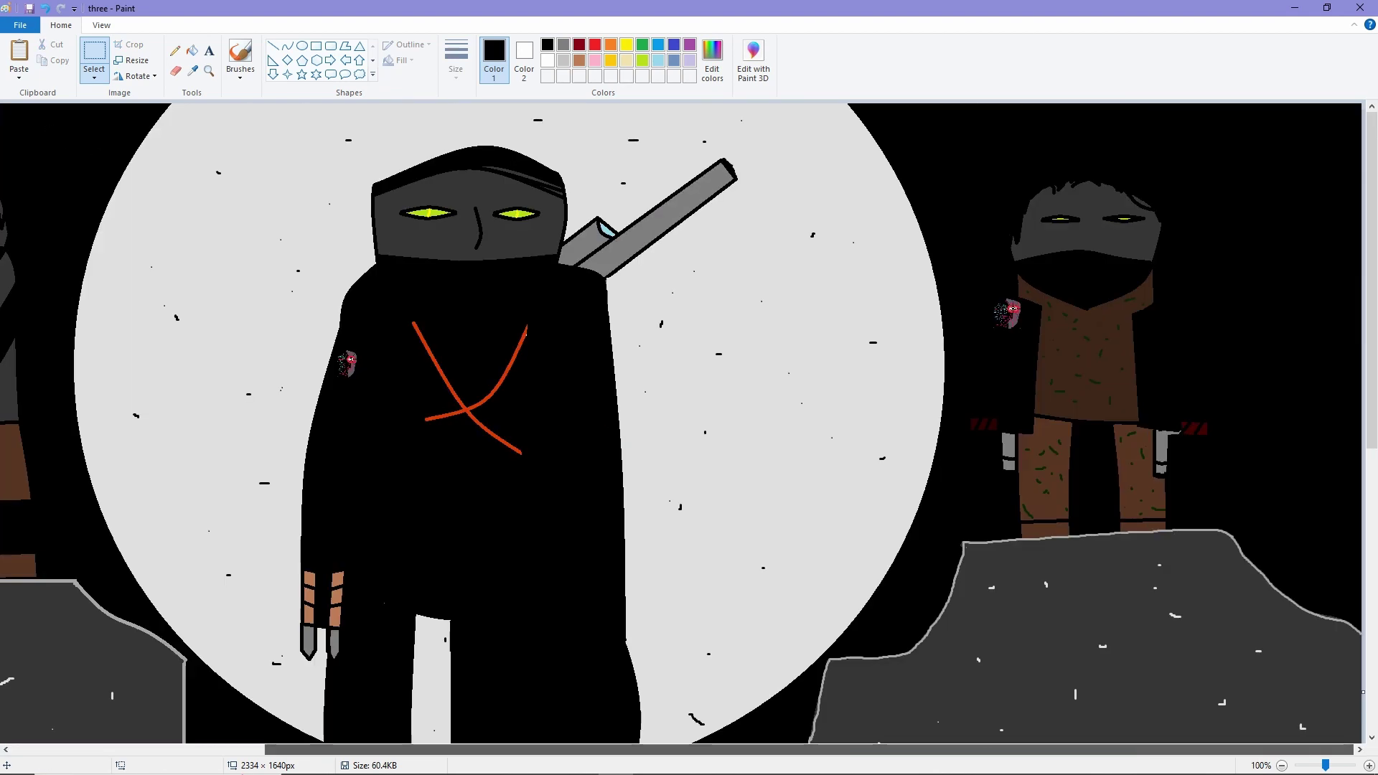
# Step: Paste the red-eyed face again, shrink it to about 31 × 43 px and set it on the right figure's upper arm instead
pyautogui.hotkey('ctrl', 'v')
pyautogui.moveTo(115, 215); pyautogui.dragTo(1035, 382)
pyautogui.moveTo(978, 435); pyautogui.dragTo(1013, 319)
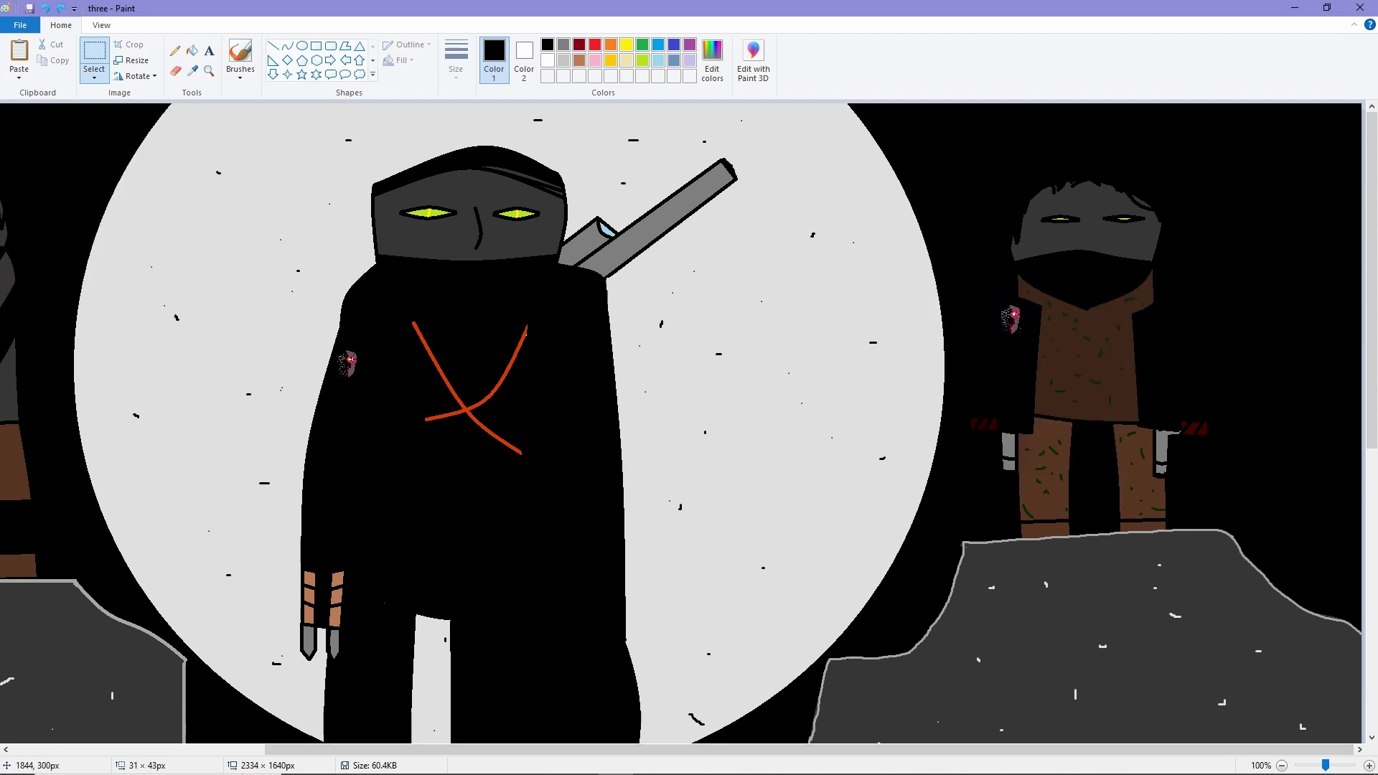
pyautogui.click(1016, 383)
pyautogui.scroll(-1, 1016, 382)
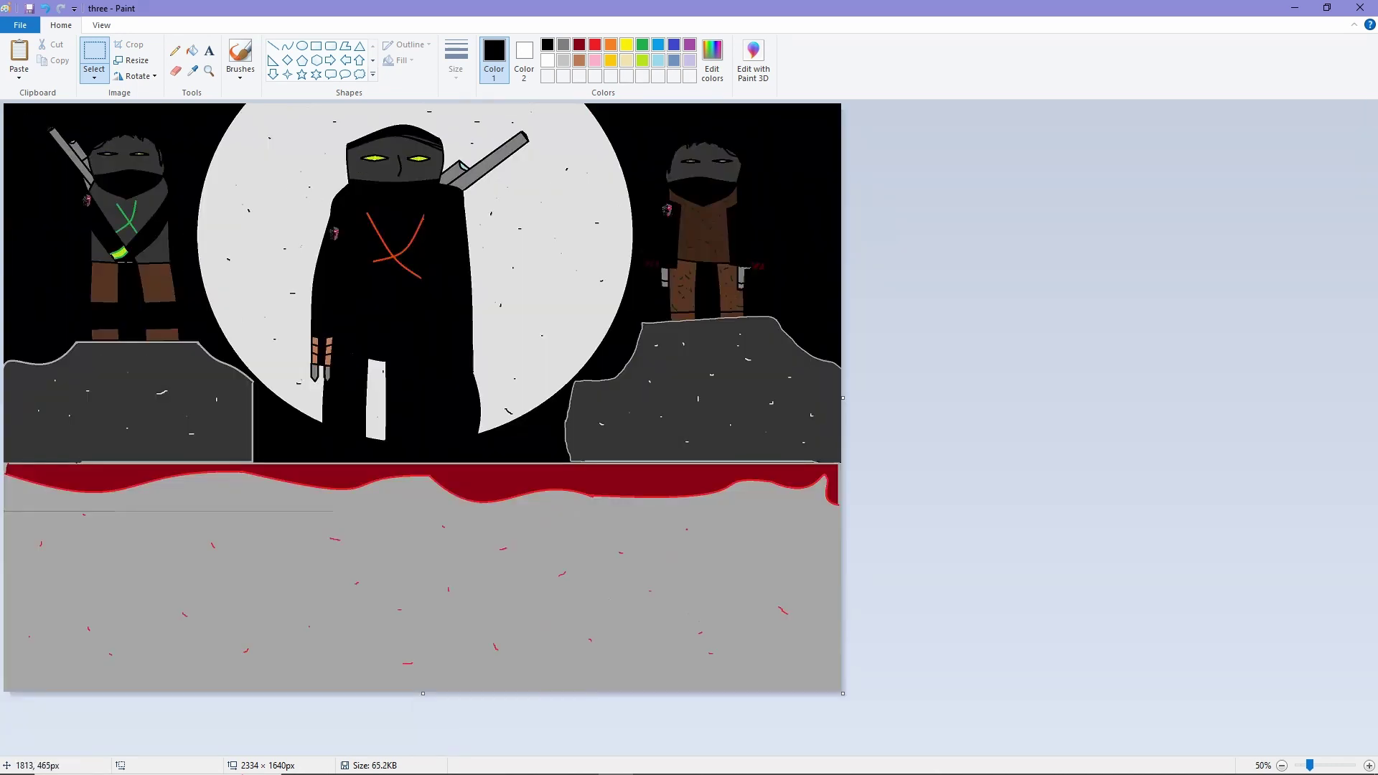
# Step: Trim the outer corners of the right figure's brown collar into rounded shoulders with the black brush
pyautogui.scroll(3, 65, 122)
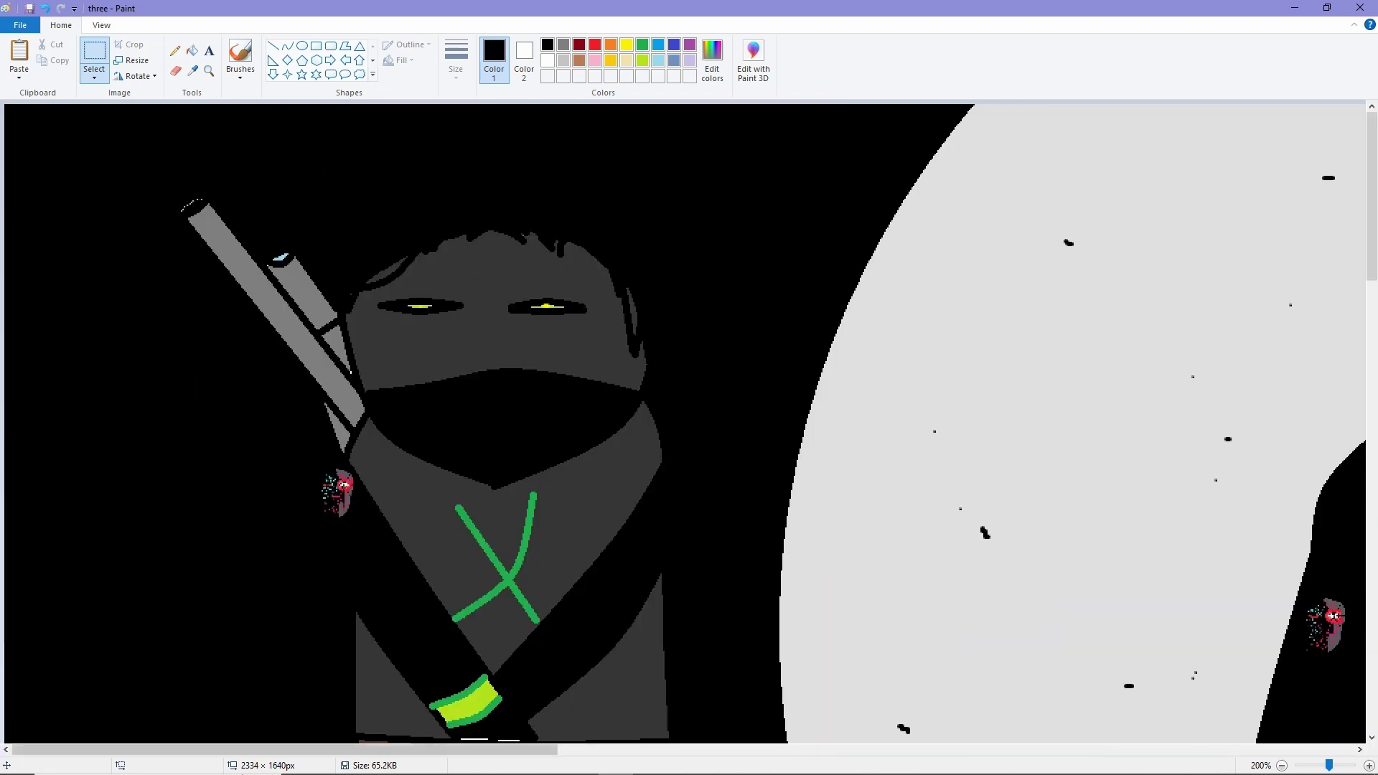
pyautogui.scroll(-1, 737, 133)
pyautogui.scroll(1, 736, 134)
pyautogui.click(240, 56)
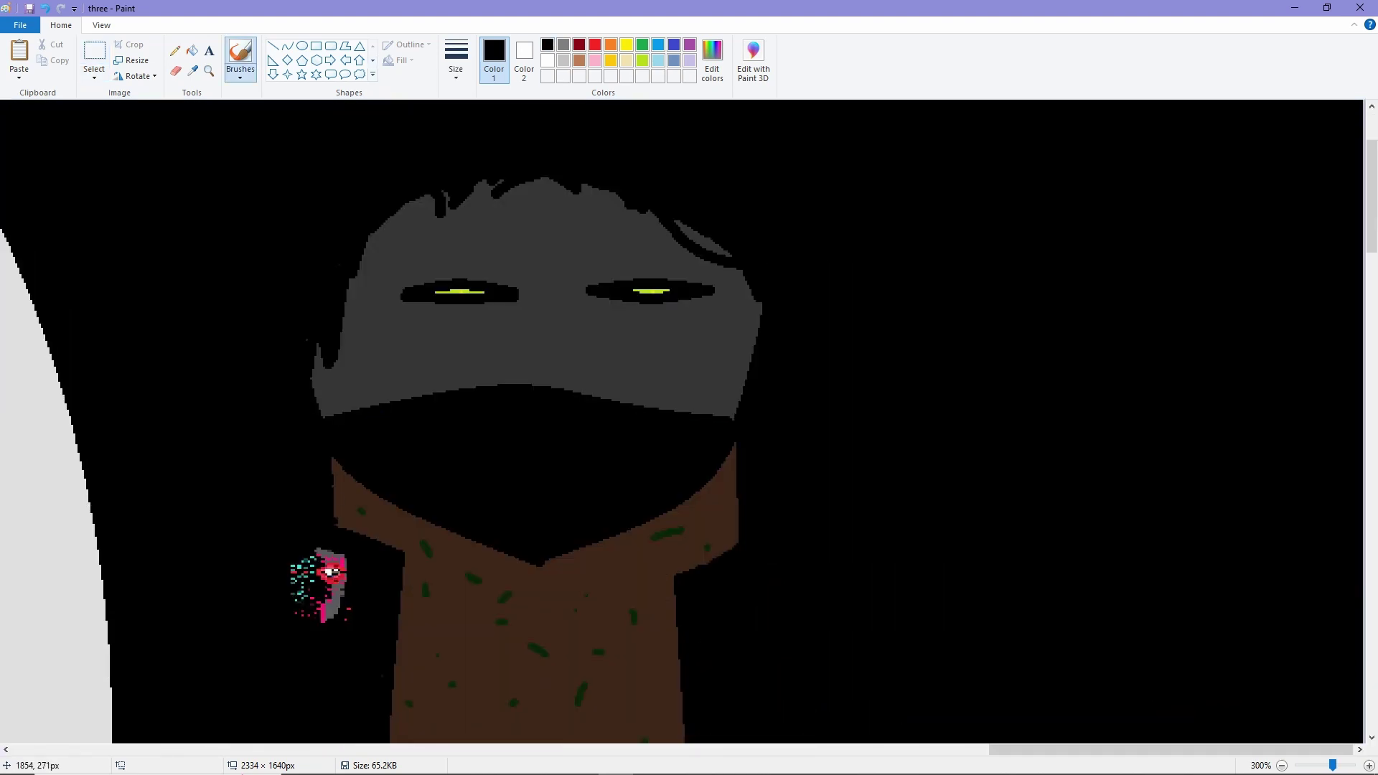
pyautogui.moveTo(335, 493)
pyautogui.mouseDown()
pyautogui.moveTo(339, 513)
pyautogui.moveTo(404, 552)
pyautogui.moveTo(337, 509)
pyautogui.mouseUp()
pyautogui.moveTo(700, 544)
pyautogui.mouseDown()
pyautogui.moveTo(731, 549)
pyautogui.moveTo(722, 512)
pyautogui.mouseUp()
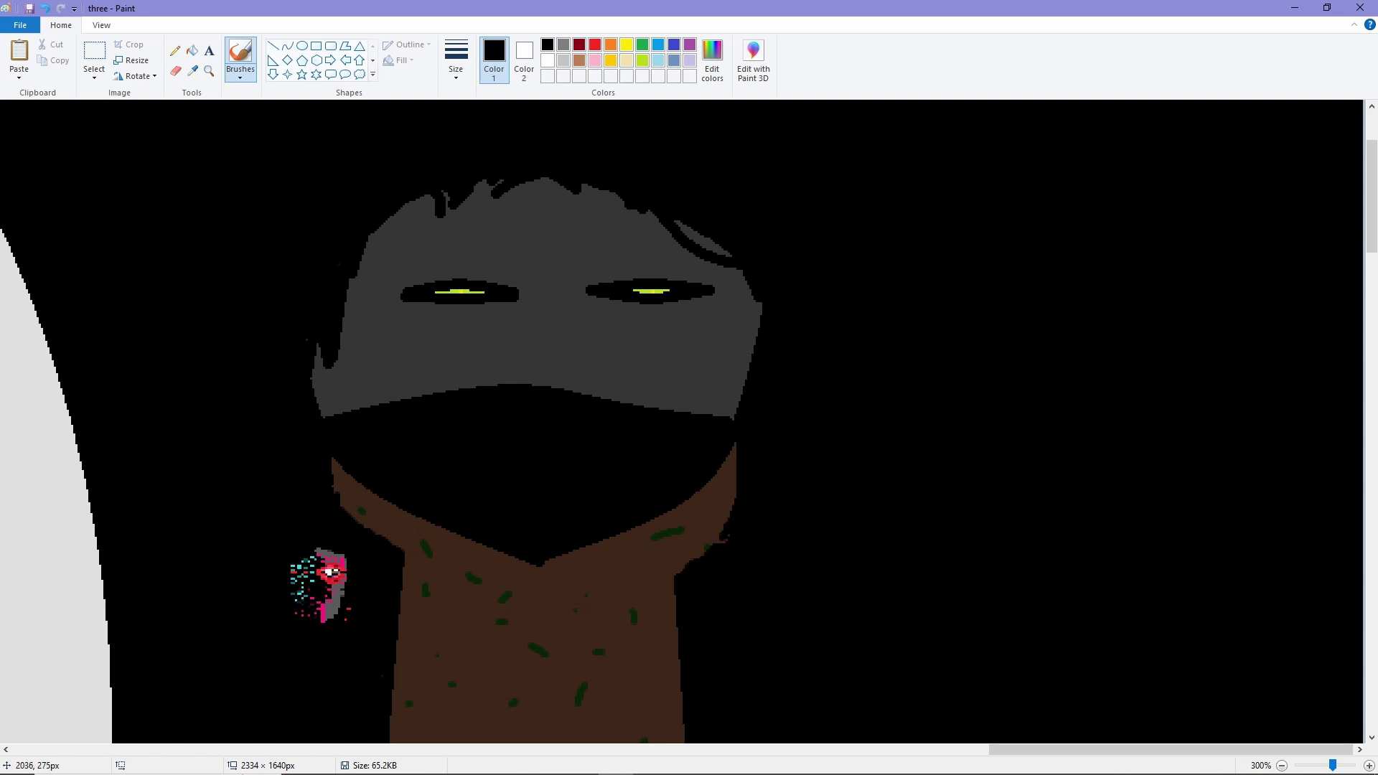
pyautogui.scroll(-3, 679, 268)
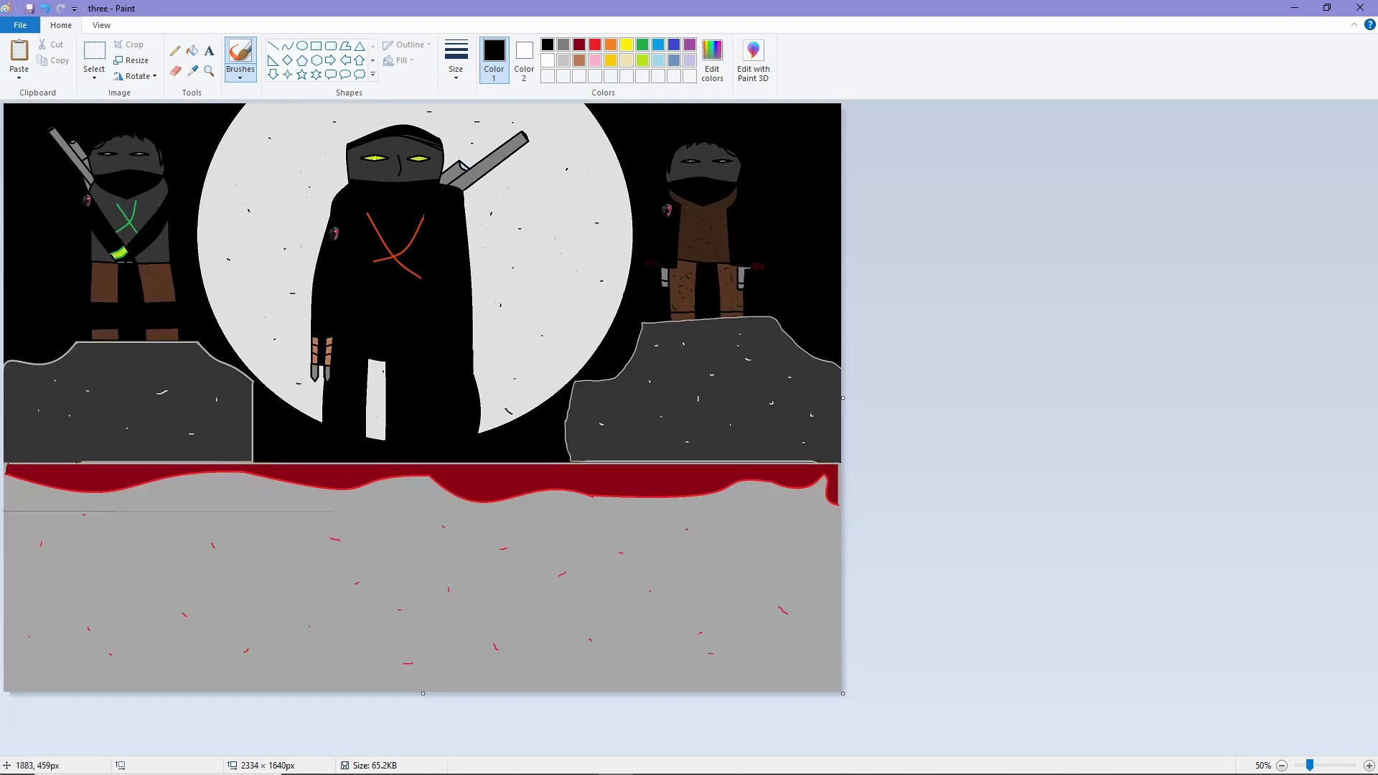